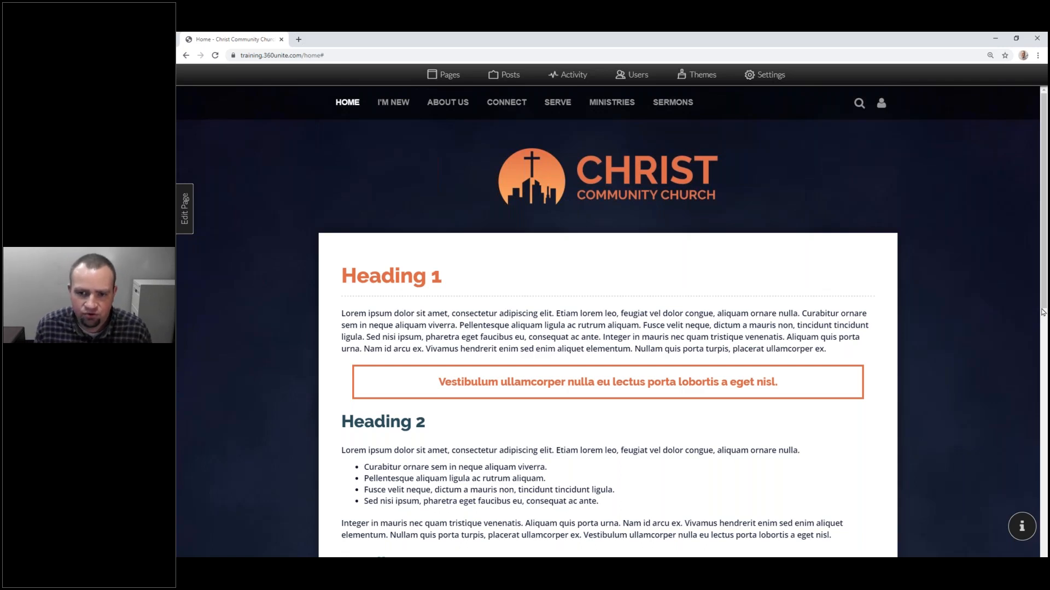
# Step: Preview the Blue Honey theme preset, then bring up the theme's colour customization settings
pyautogui.click(701, 75)
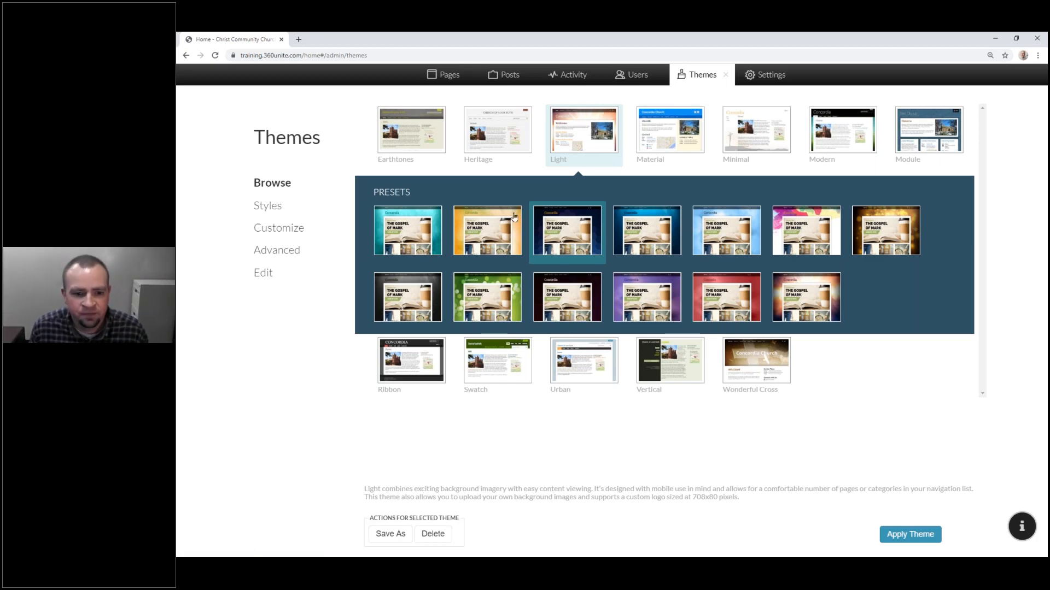
pyautogui.click(575, 228)
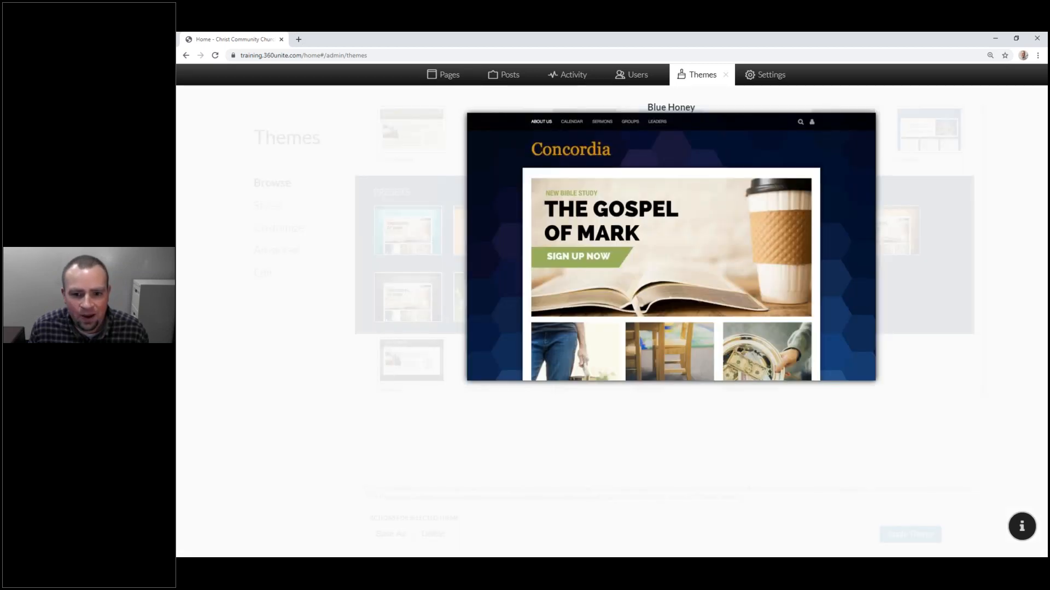
pyautogui.click(575, 228)
pyautogui.click(298, 230)
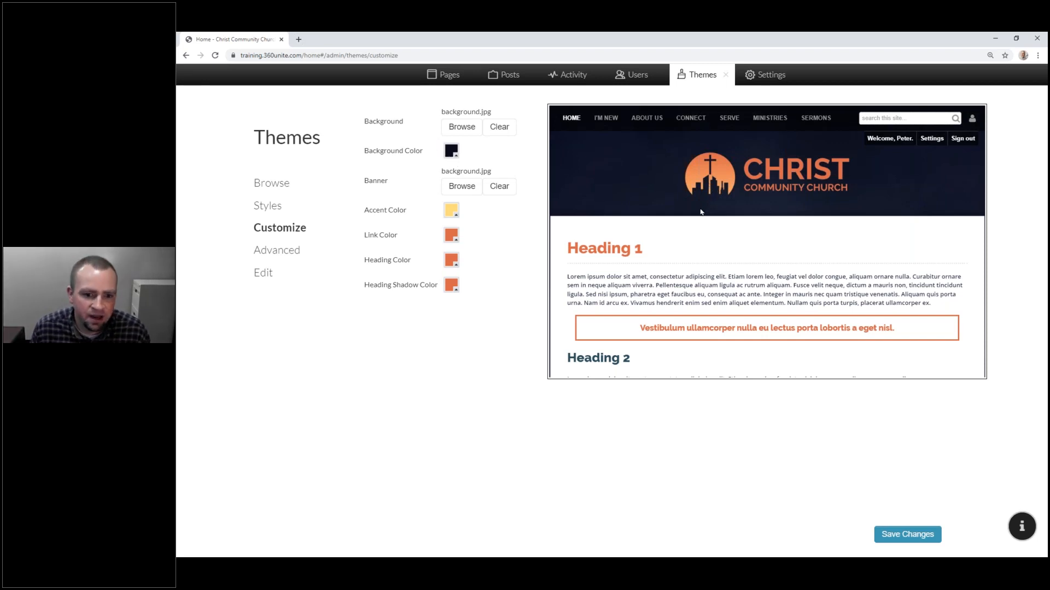
# Step: Switch the Themes sidebar to Styles to list Heading 1–6, Call-to-Action and Normal
pyautogui.click(274, 208)
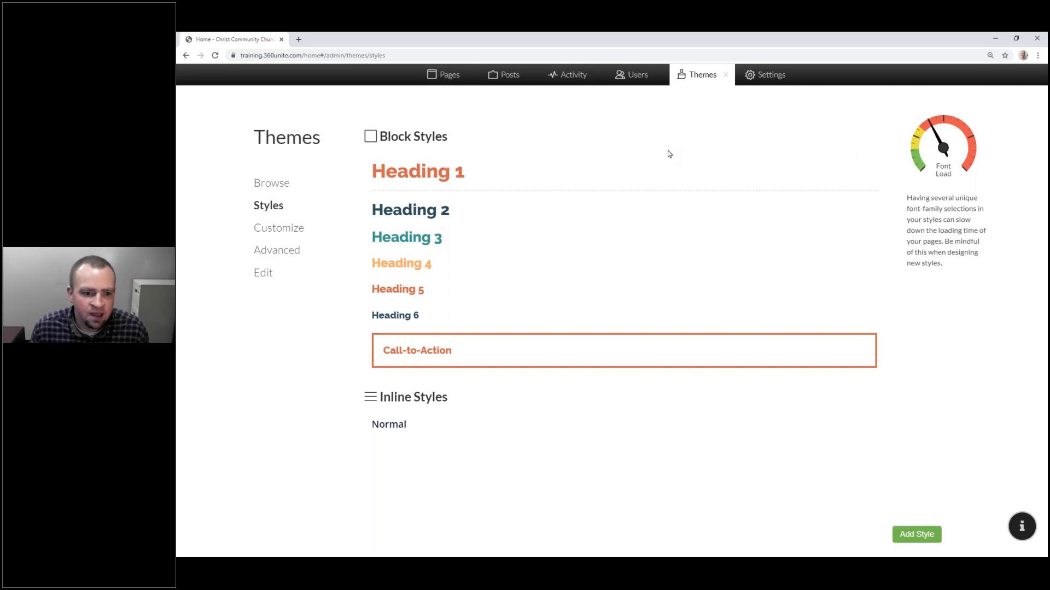
# Step: Switch the Themes sidebar to Advanced to show the Custom Headers and Custom Scripts editors
pyautogui.click(300, 249)
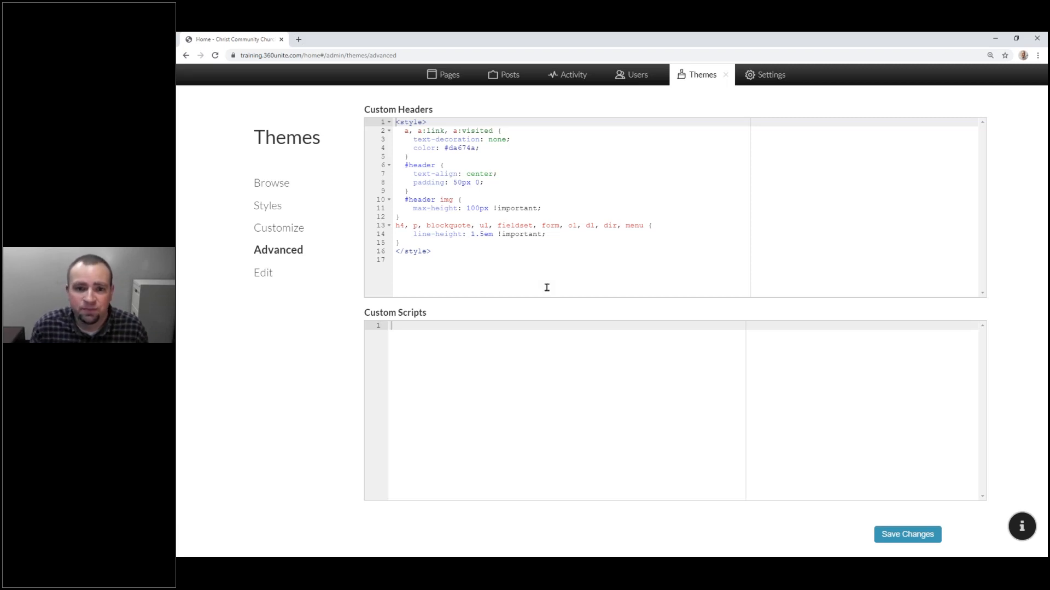
# Step: Highlight lines 13–15, the 1.5em line-height rule for h4, p, blockquote, lists and menus
pyautogui.moveTo(411, 243); pyautogui.dragTo(396, 228)
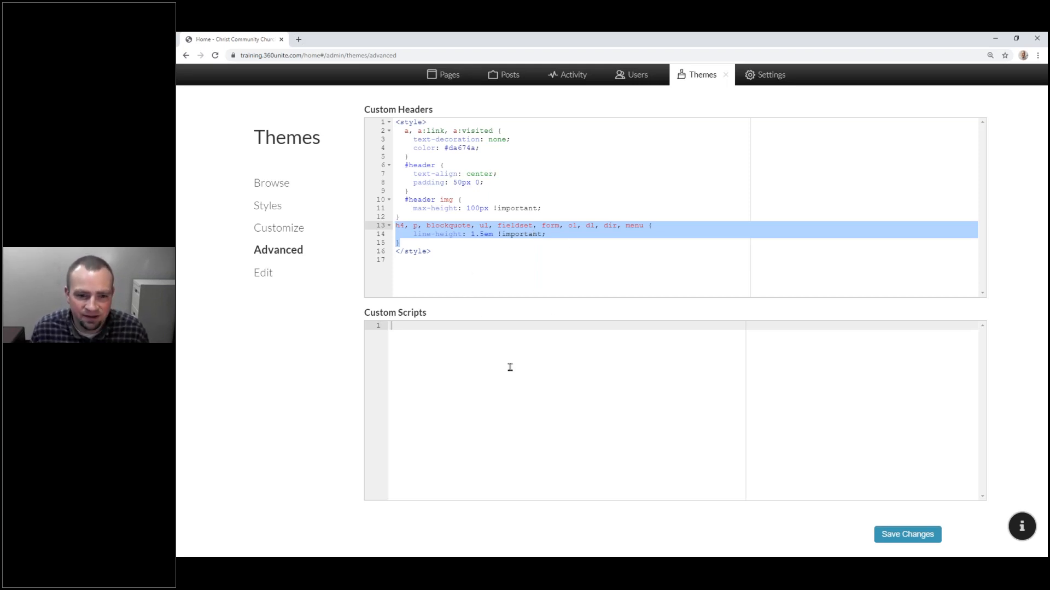
# Step: Close the Themes tab, reload the Home page and scroll through its Heading 1–6 samples
pyautogui.click(725, 80)
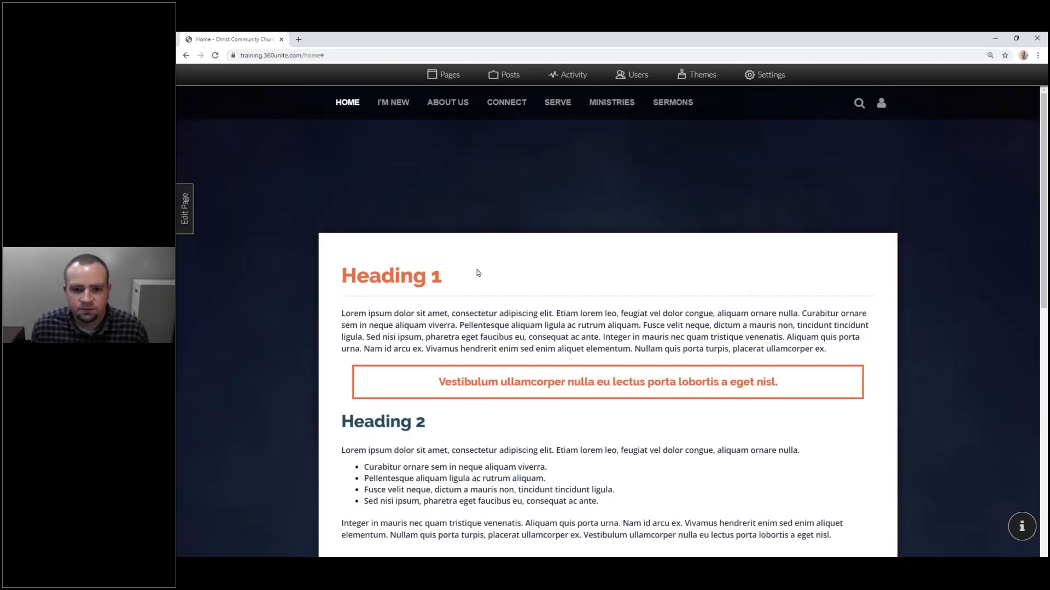
pyautogui.scroll(-6, 454, 293)
pyautogui.scroll(6, 455, 293)
pyautogui.click(214, 57)
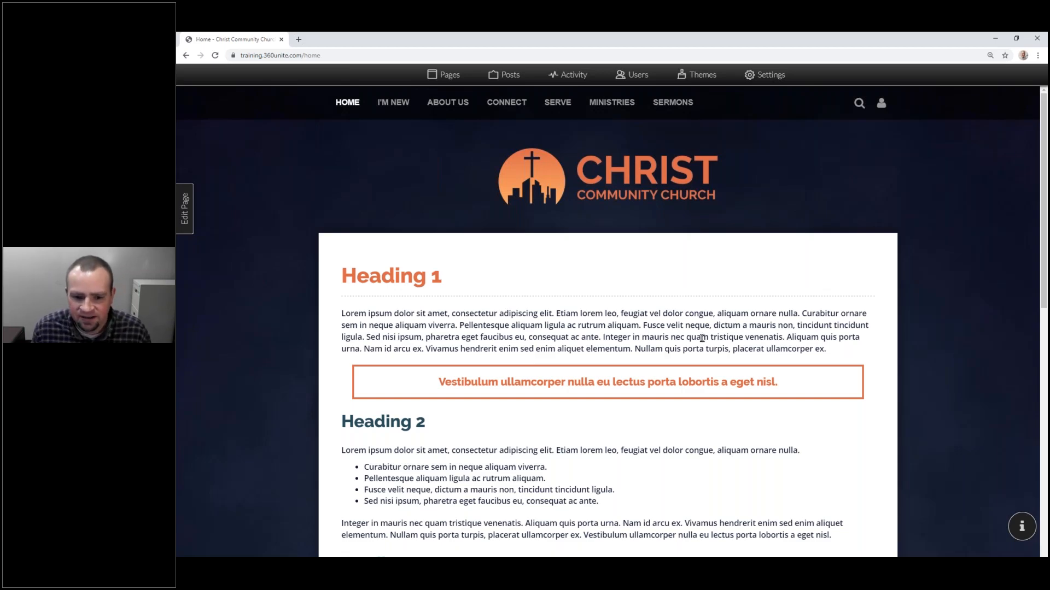
pyautogui.scroll(-3, 687, 340)
pyautogui.scroll(-8, 687, 340)
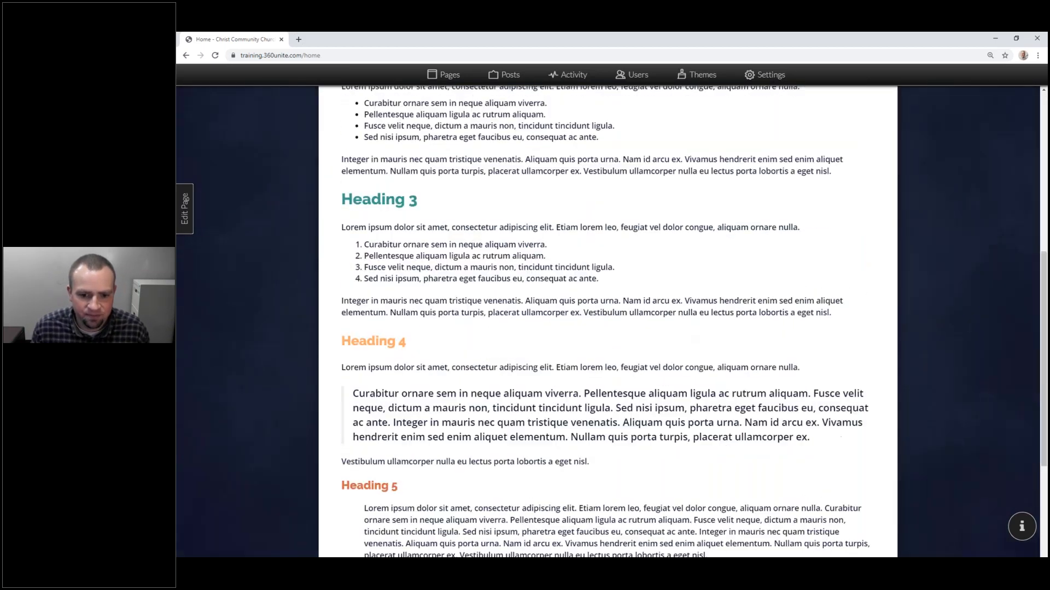
pyautogui.scroll(15, 671, 320)
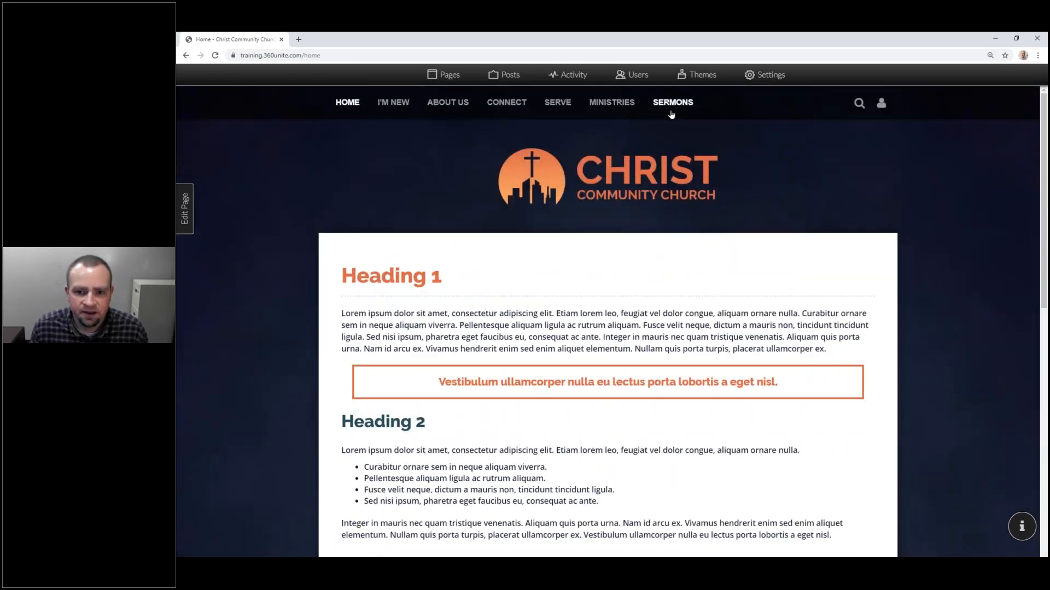
# Step: Visit About Us > Our Story, then Our Staff, through the site navigation menus
pyautogui.moveTo(420, 116)
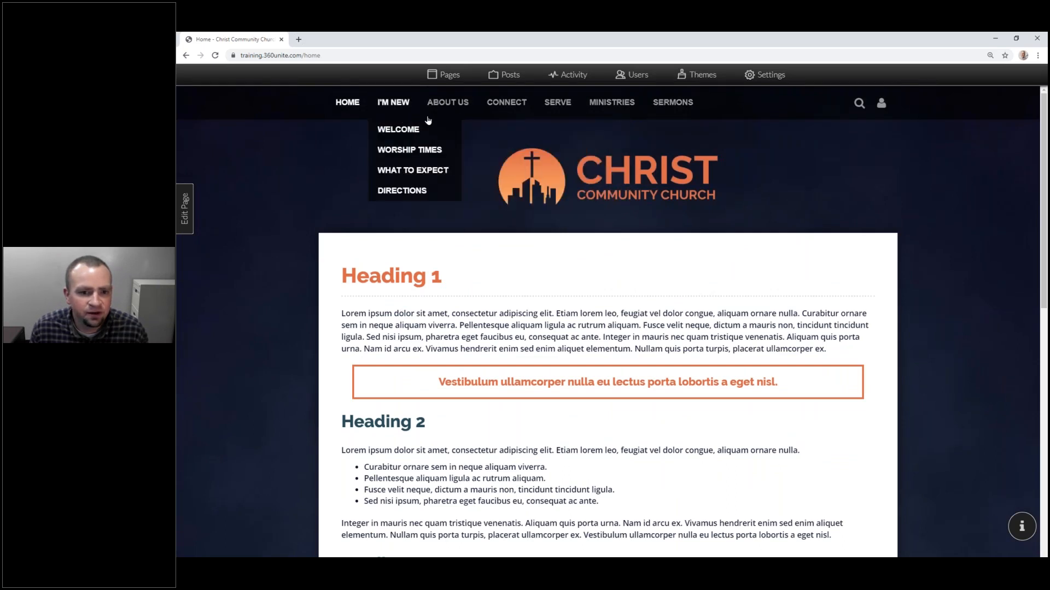
pyautogui.moveTo(638, 111)
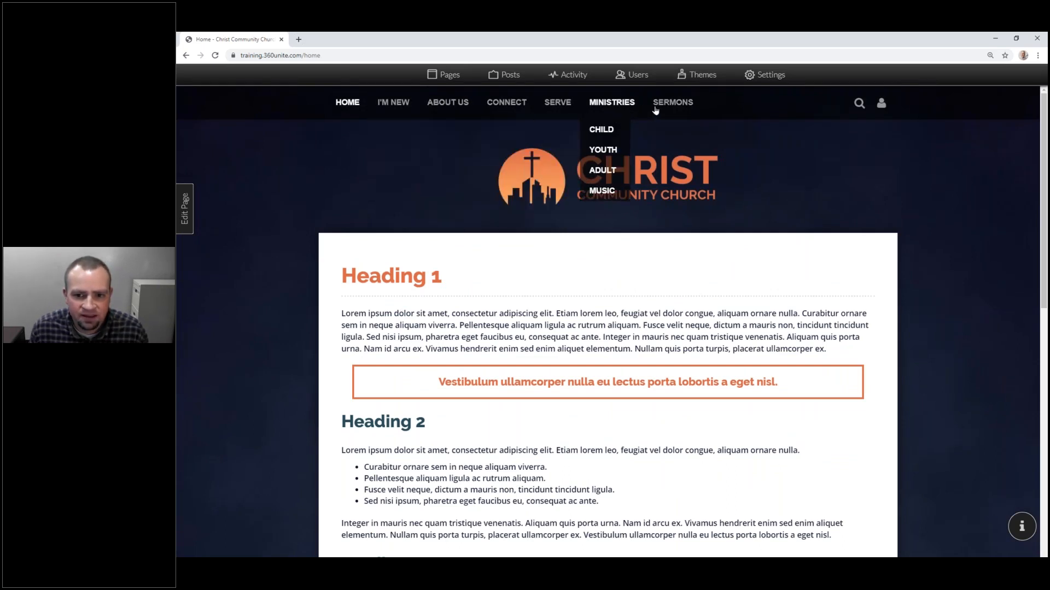
pyautogui.moveTo(464, 117)
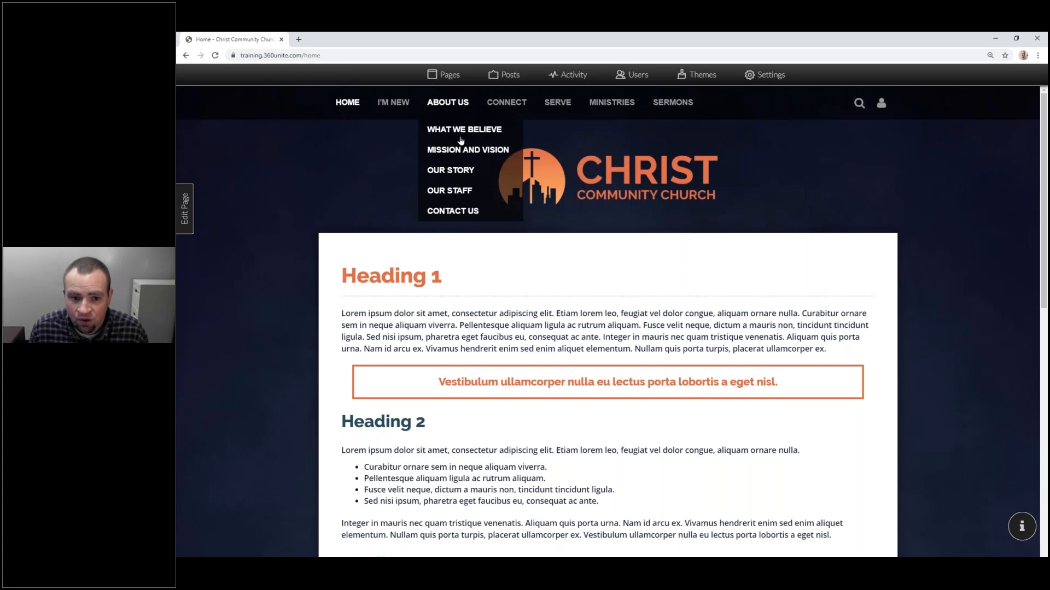
pyautogui.click(441, 170)
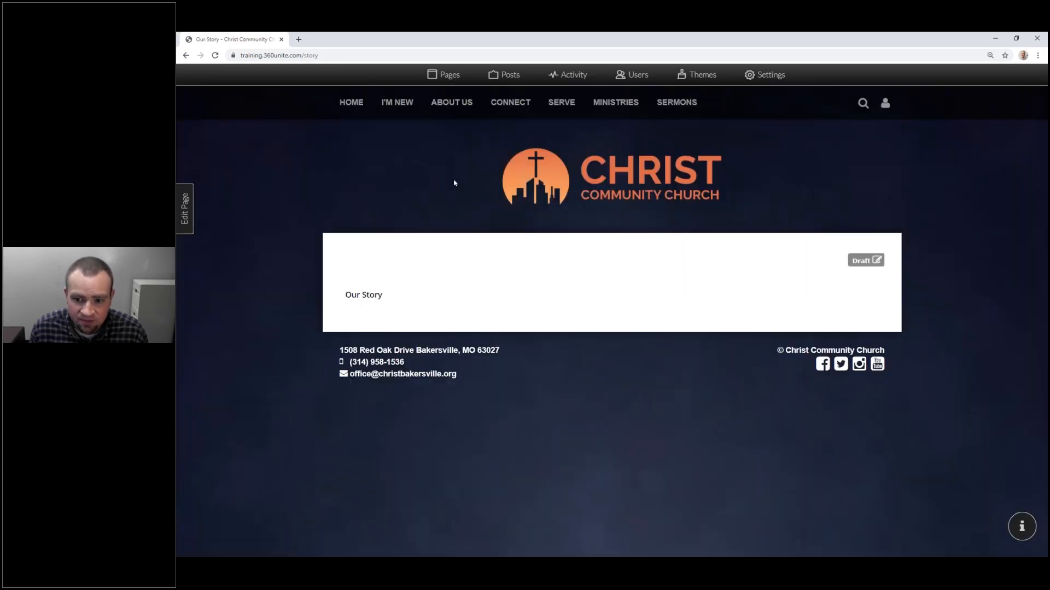
pyautogui.moveTo(450, 221)
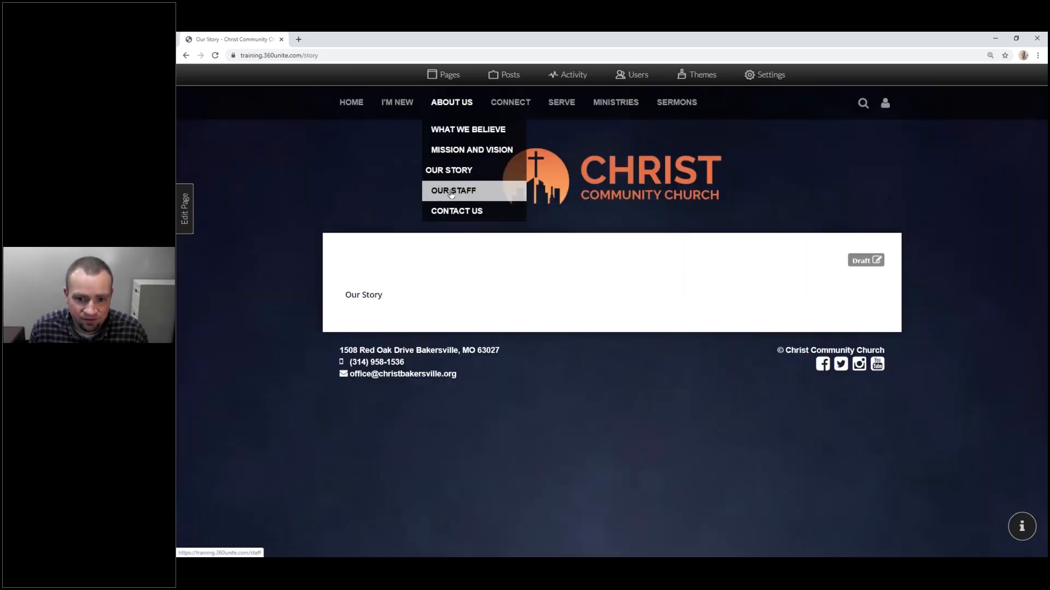
pyautogui.click(451, 192)
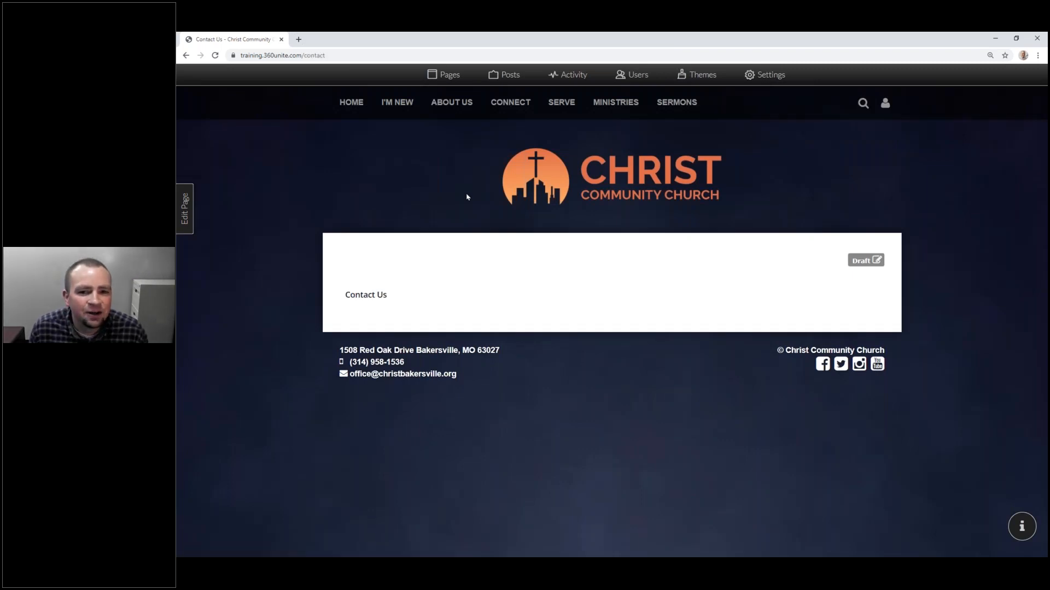
pyautogui.moveTo(510, 104)
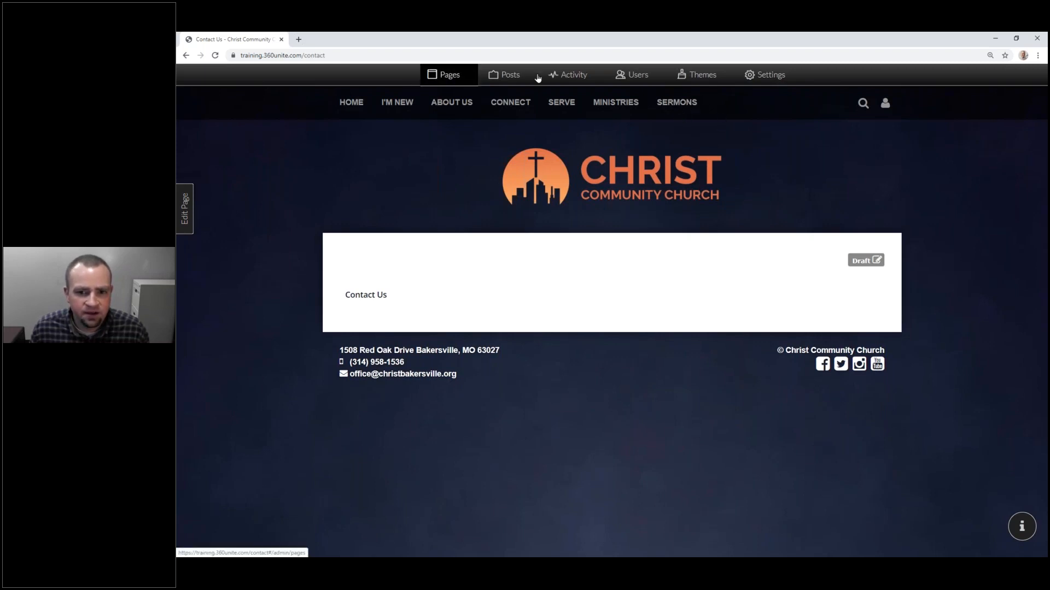
# Step: Open the Pages manager and highlight the Active and Available Menu Items headings
pyautogui.click(448, 75)
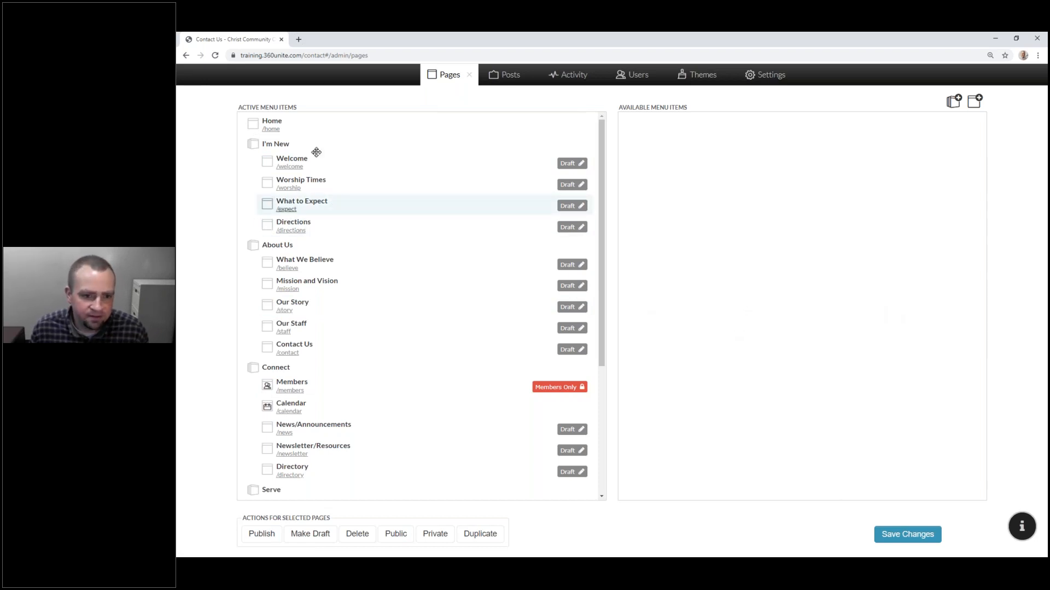
pyautogui.moveTo(239, 107); pyautogui.dragTo(294, 107)
pyautogui.moveTo(618, 107); pyautogui.dragTo(685, 109)
pyautogui.click(683, 108)
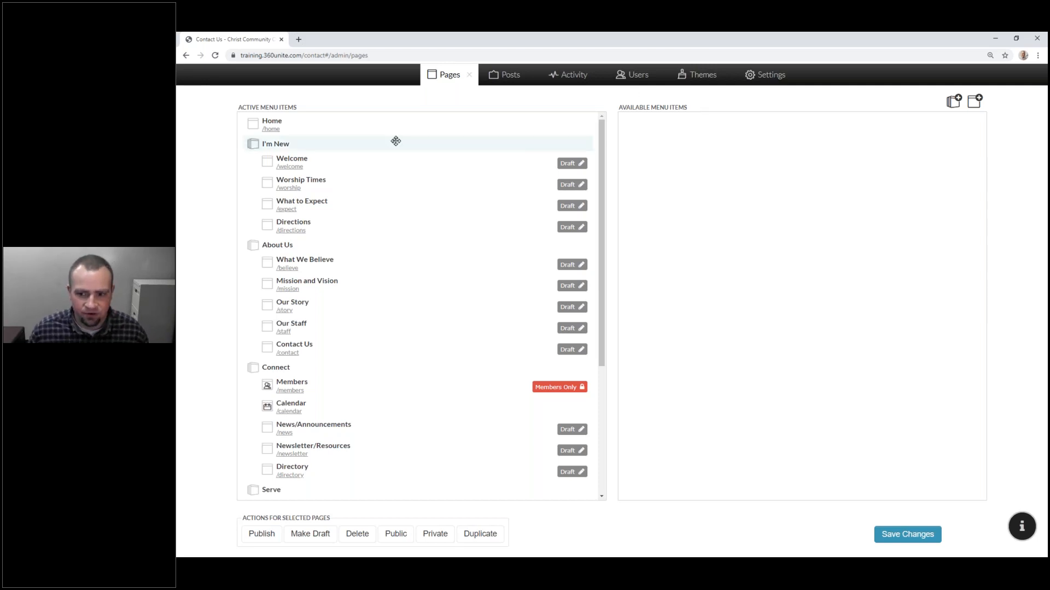
# Step: Zoom in past 200%, scroll the menu pages down to Sermons and back, then zoom out
pyautogui.hotkey('ctrl', '+')
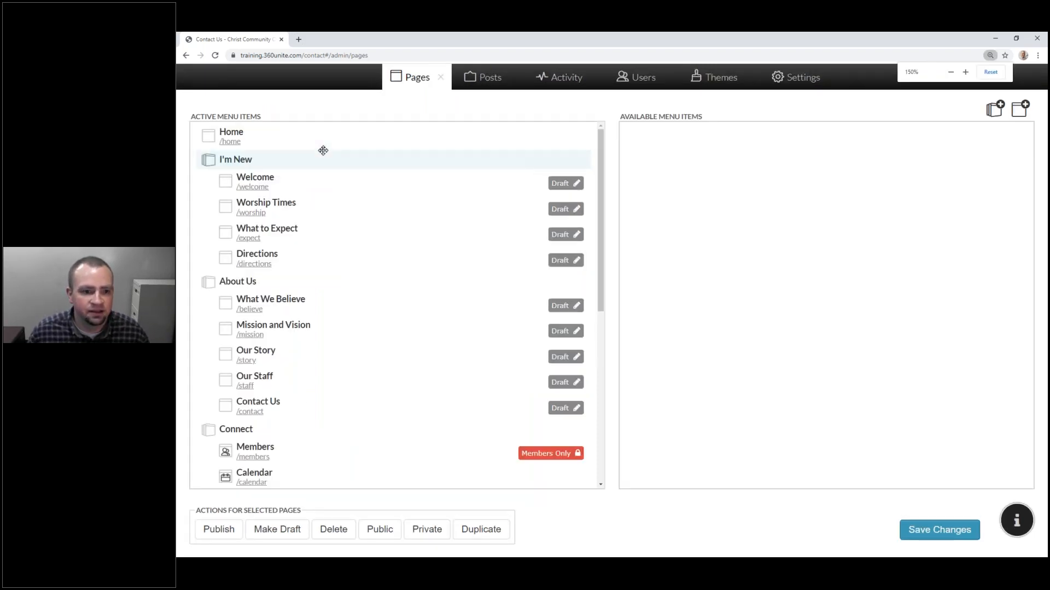
pyautogui.hotkey('ctrl', '+')
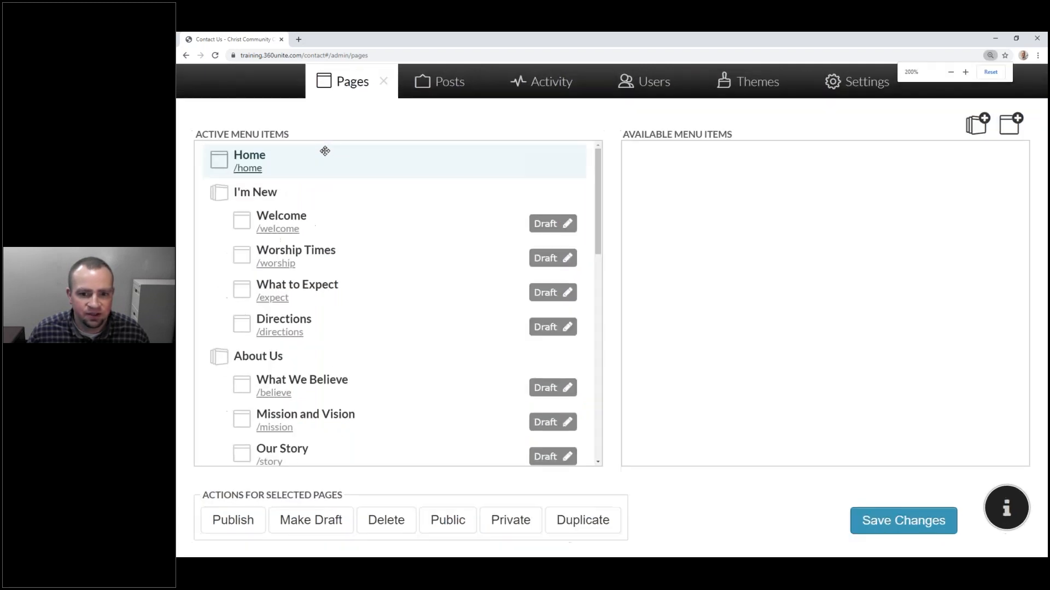
pyautogui.hotkey('ctrl', '+')
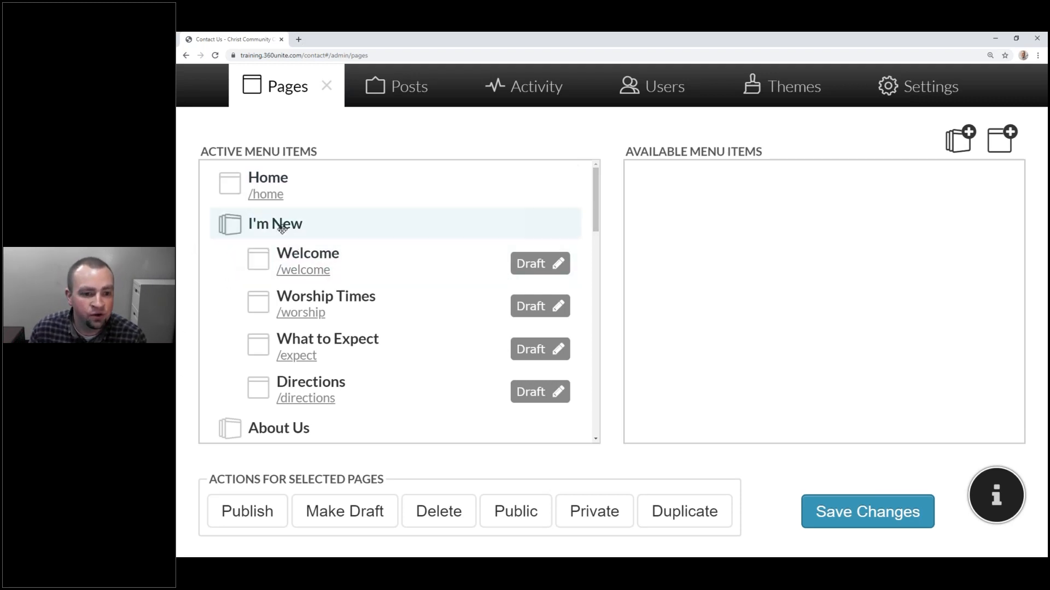
pyautogui.moveTo(596, 227); pyautogui.dragTo(584, 336)
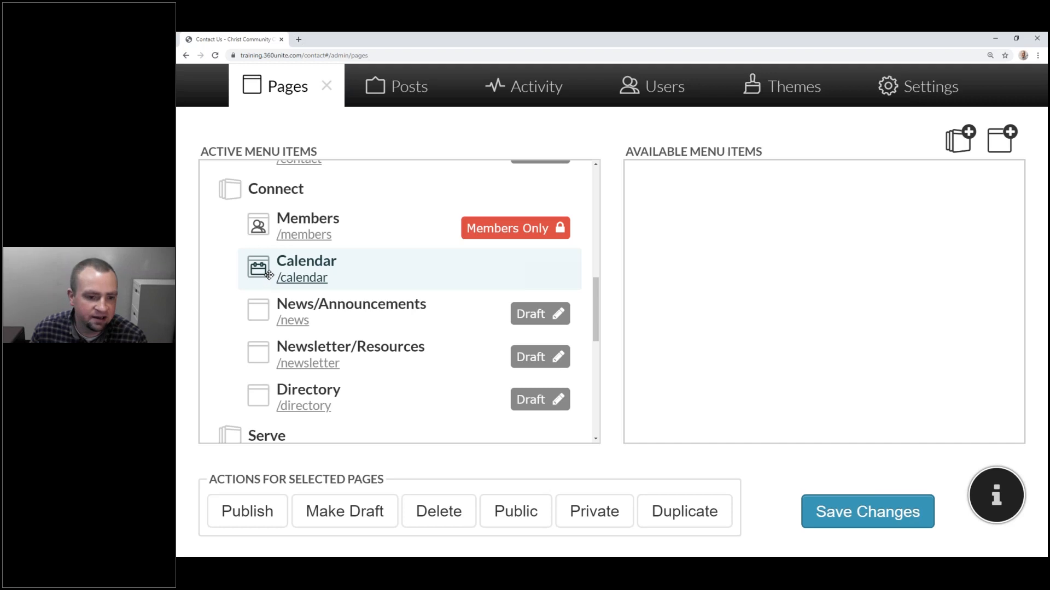
pyautogui.moveTo(596, 303); pyautogui.dragTo(589, 407)
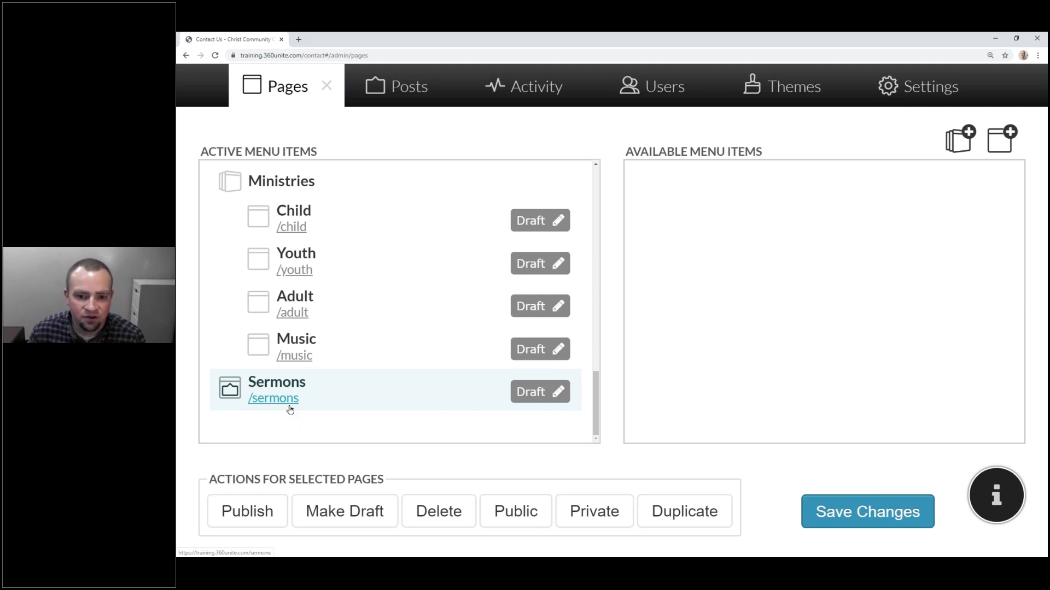
pyautogui.moveTo(595, 414); pyautogui.dragTo(626, 195)
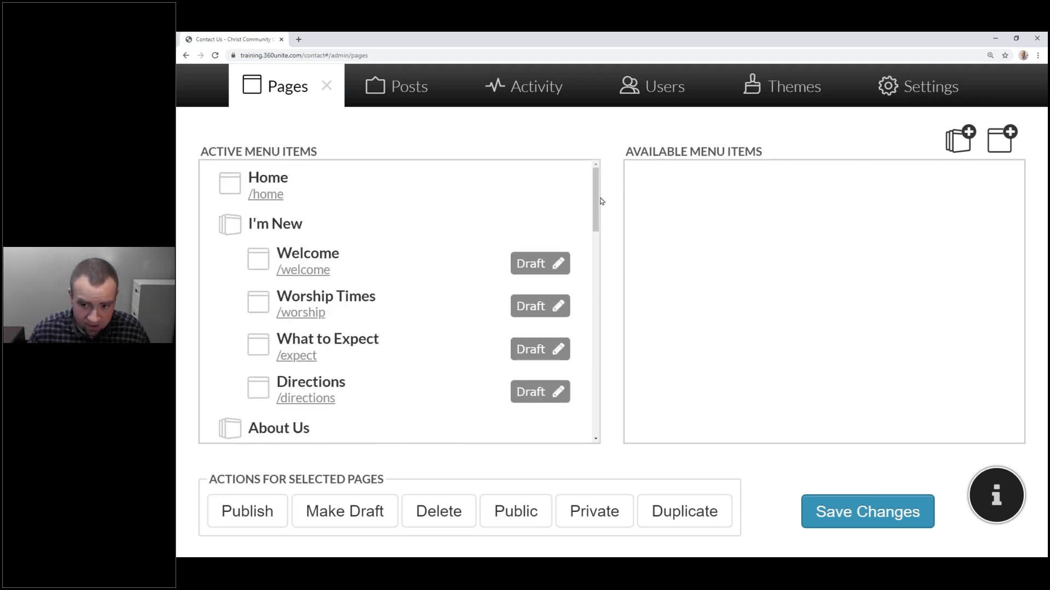
pyautogui.hotkey('ctrl', '-')
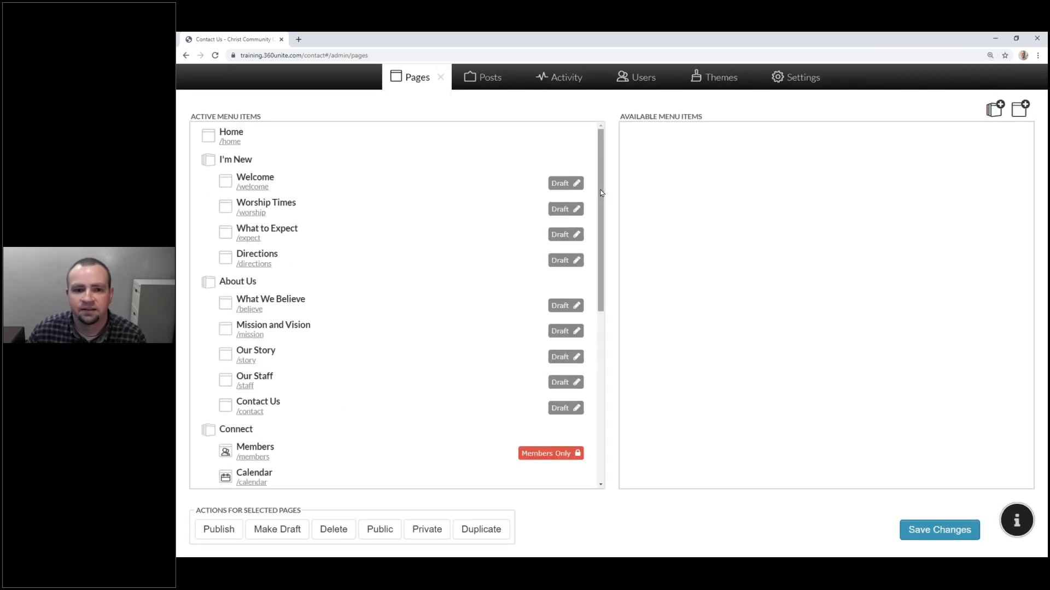
# Step: Close the page list, toggle the I'M NEW submenu open and shut, then go to HOME
pyautogui.click(441, 81)
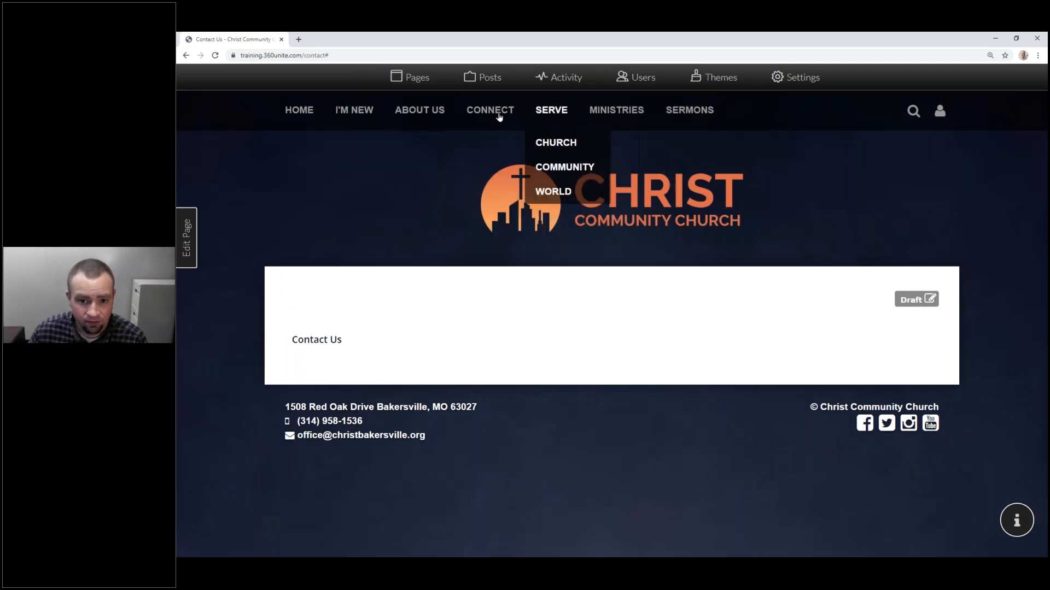
pyautogui.moveTo(498, 117)
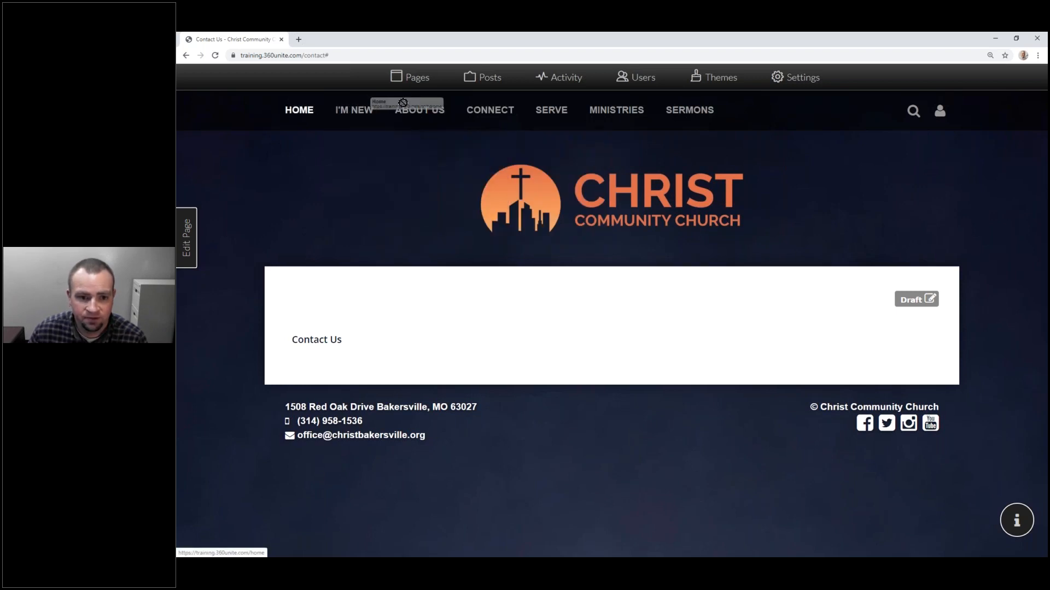
pyautogui.click(347, 111)
pyautogui.click(347, 111)
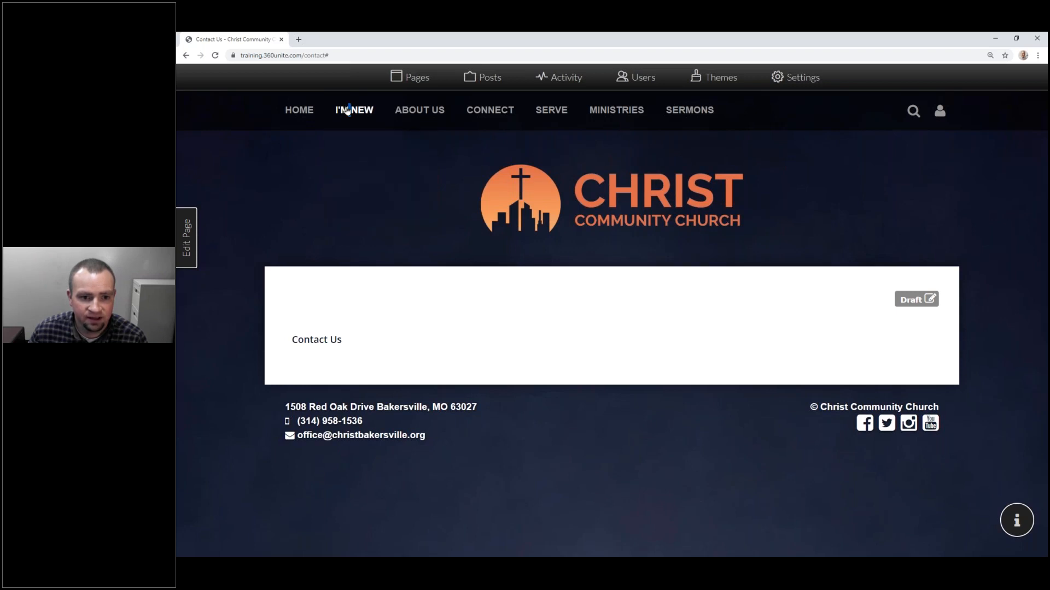
pyautogui.click(346, 111)
pyautogui.click(347, 111)
pyautogui.click(346, 111)
pyautogui.tripleClick(347, 111)
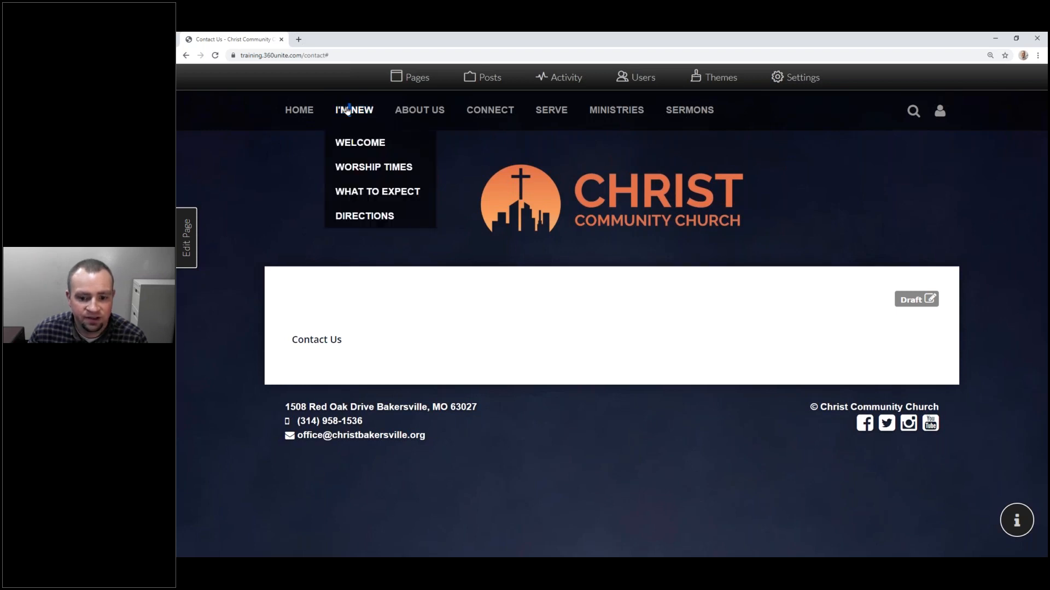
pyautogui.click(347, 111)
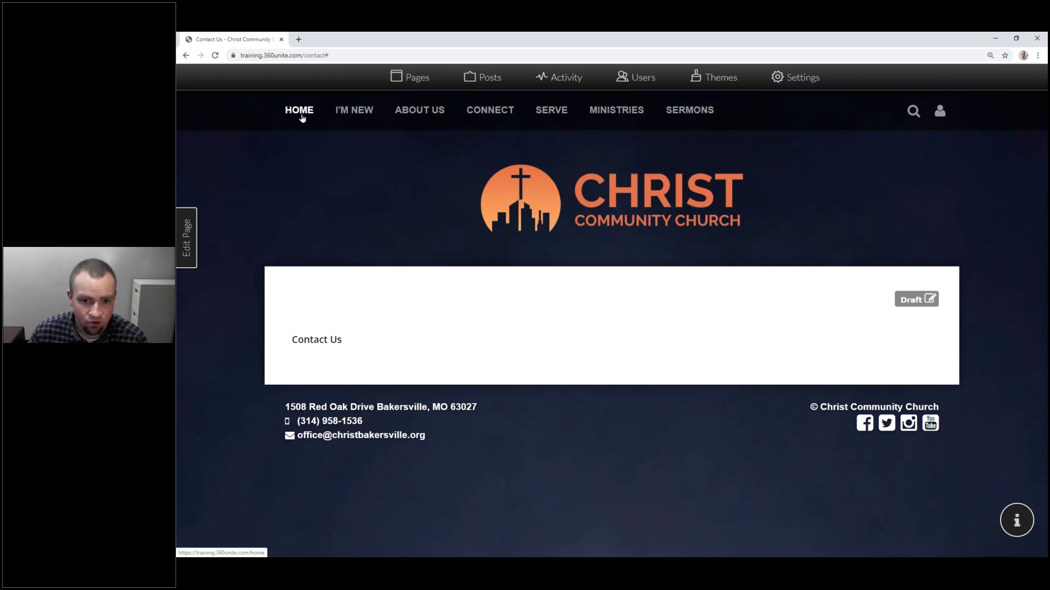
pyautogui.click(302, 111)
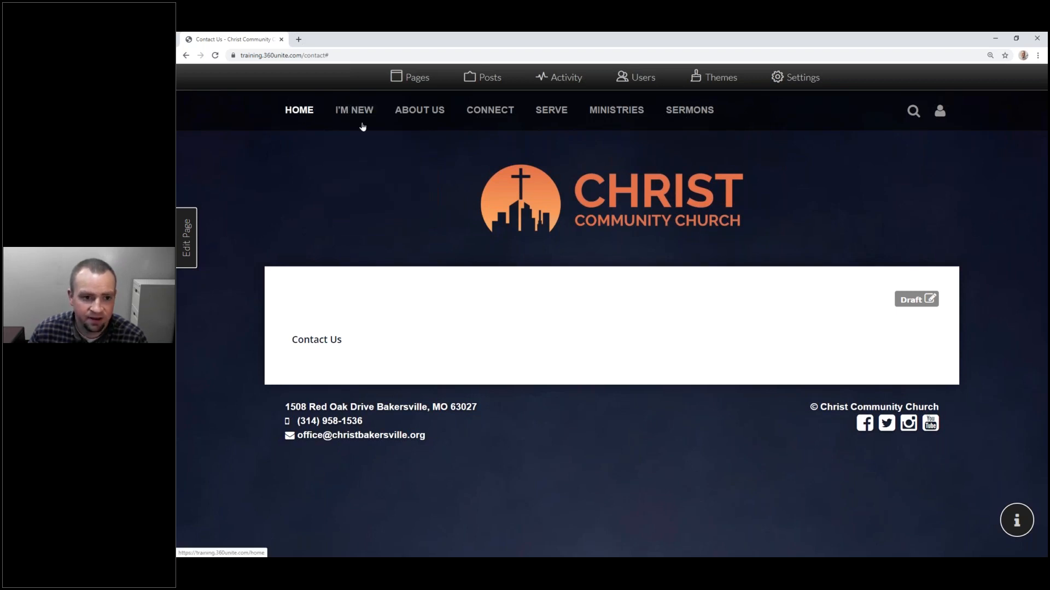
pyautogui.moveTo(415, 111)
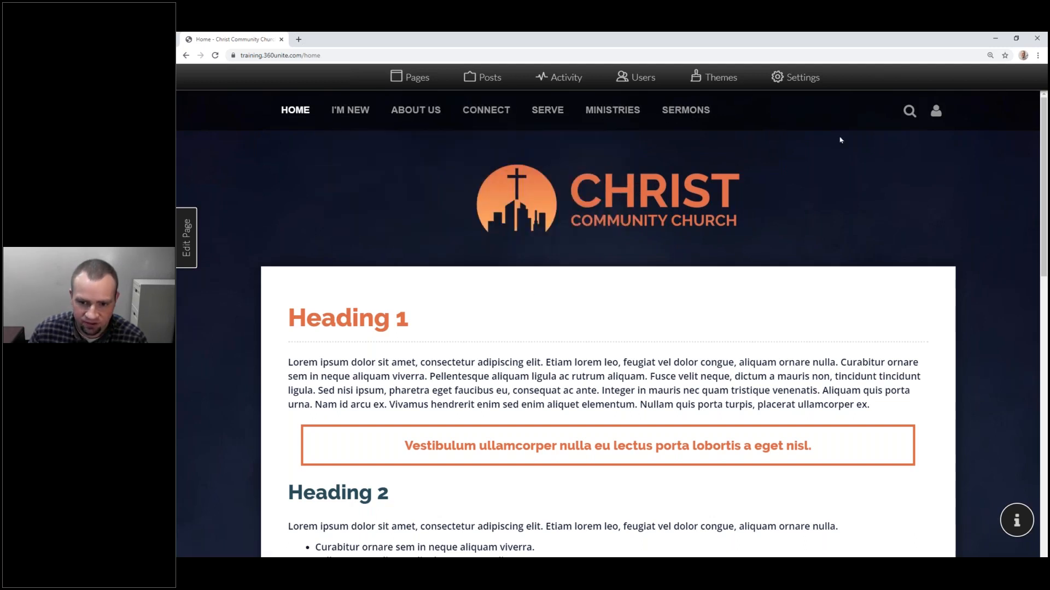
# Step: Add a new menu category named 'Livestream' in the Pages manager
pyautogui.click(409, 81)
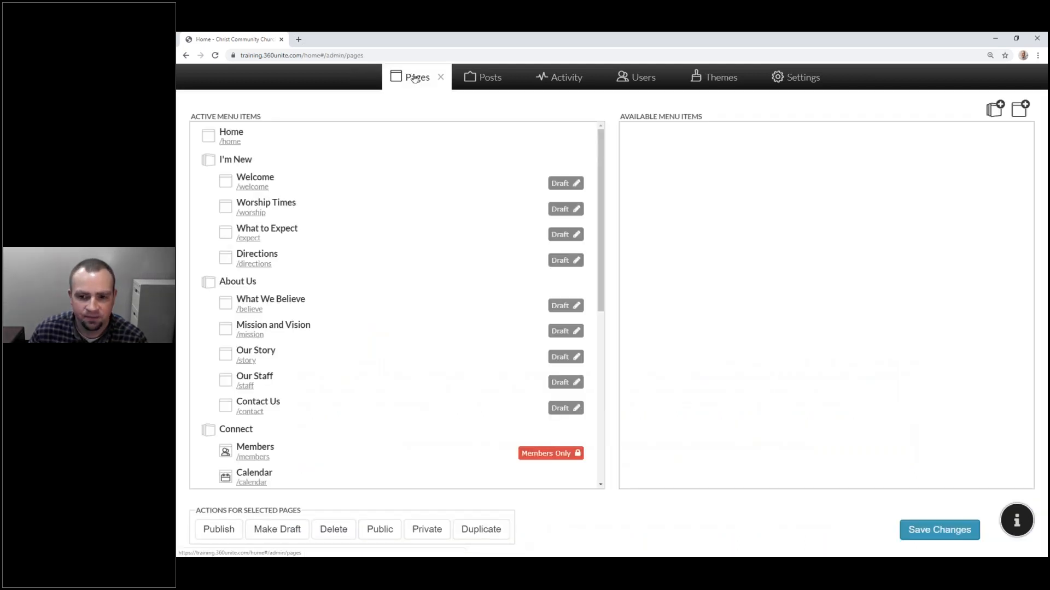
pyautogui.click(996, 109)
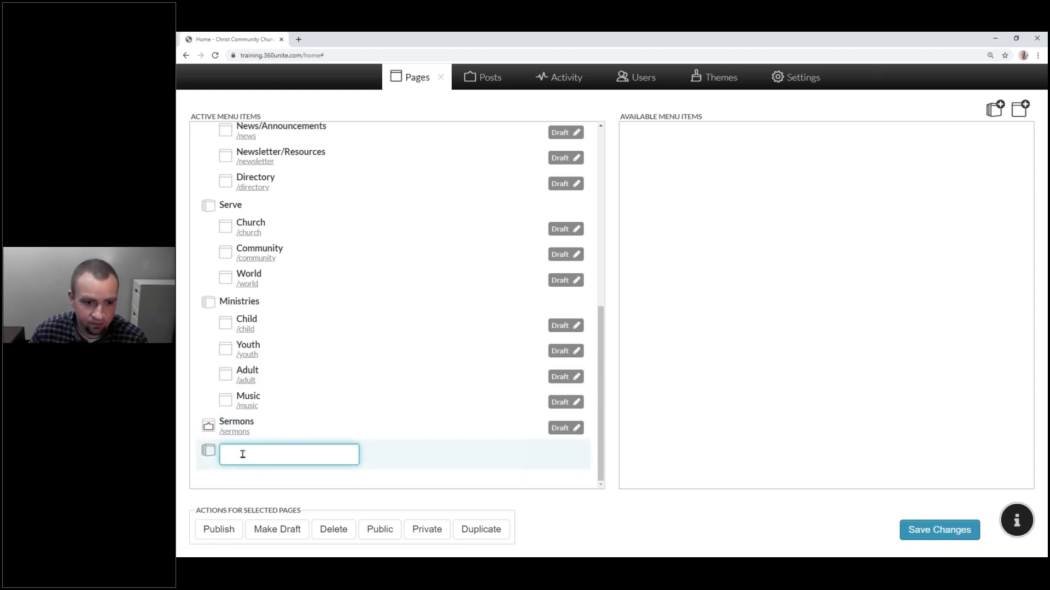
pyautogui.write('Livestream')
pyautogui.press('Return')
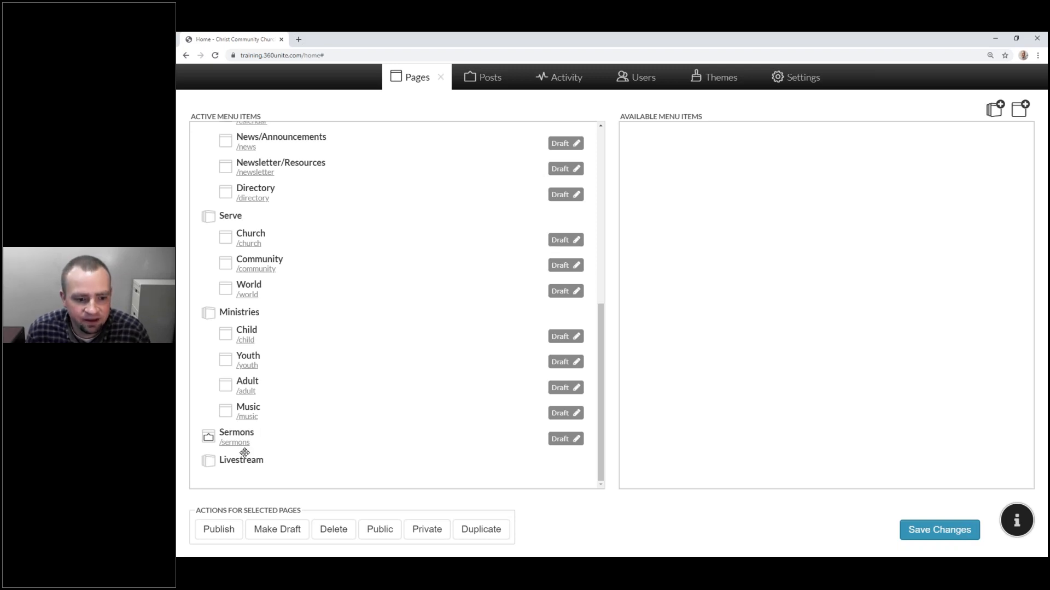
# Step: Drag Livestream up so it sits directly below Home, ahead of I'm New
pyautogui.moveTo(253, 465); pyautogui.dragTo(247, 233)
pyautogui.scroll(4, 247, 233)
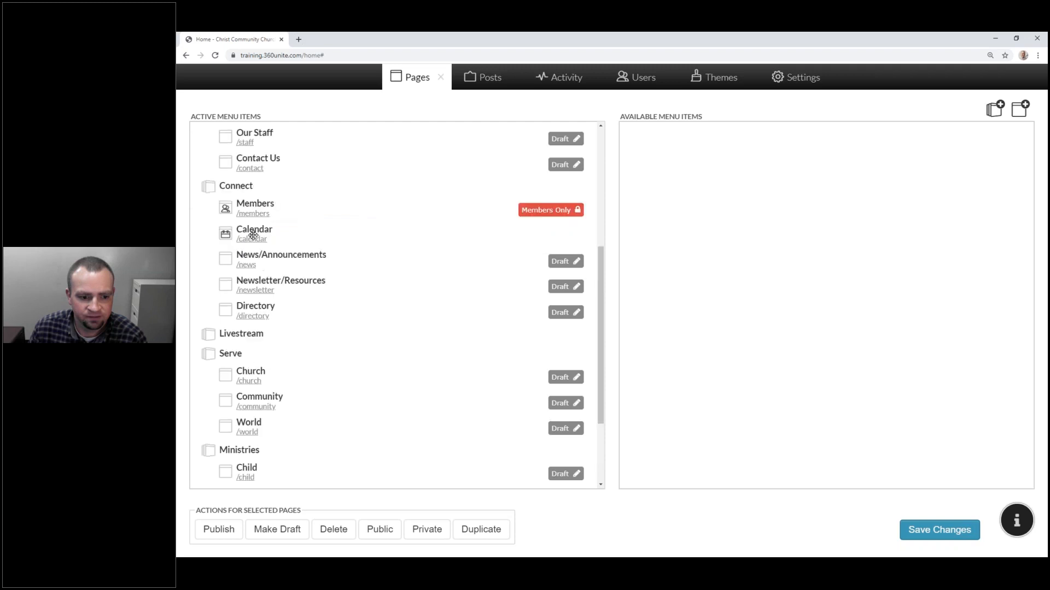
pyautogui.moveTo(240, 463); pyautogui.dragTo(222, 158)
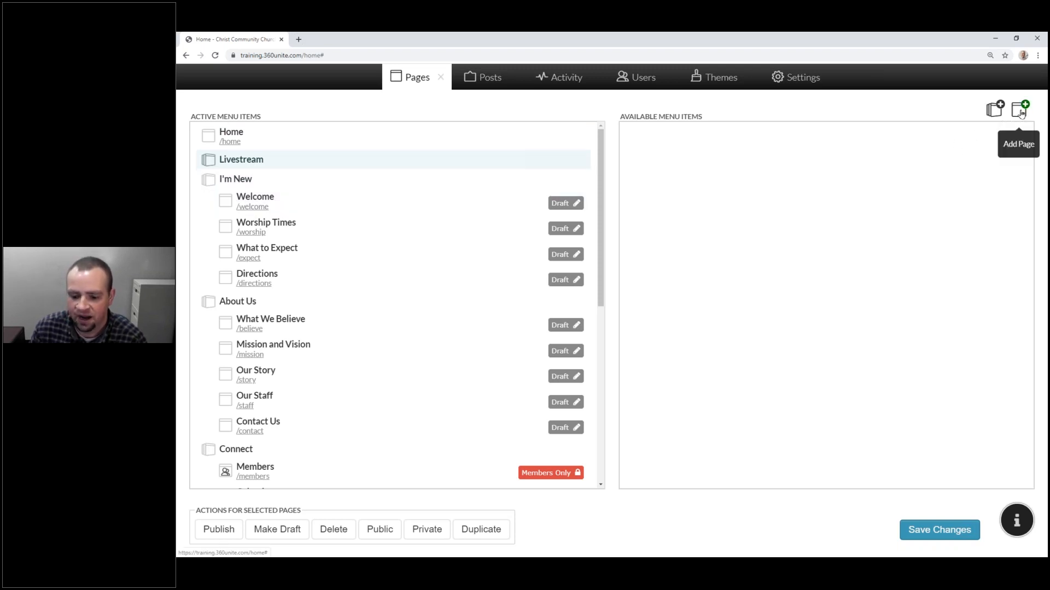
# Step: Start a new page and preview the Group, Blank Page, Worship Times, What to Expect and What We Believe templates
pyautogui.click(1021, 114)
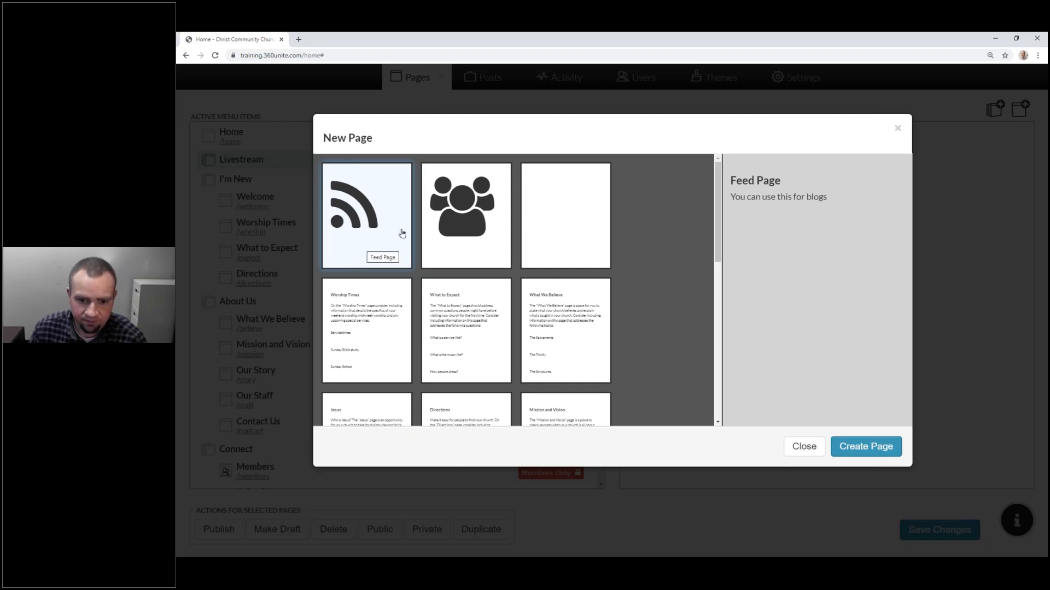
pyautogui.click(459, 211)
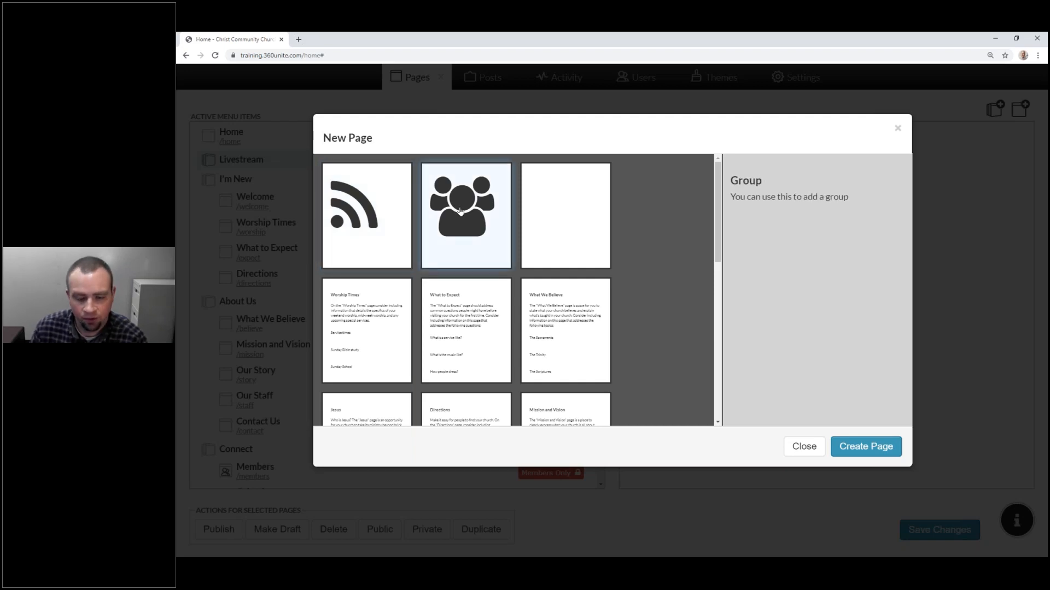
pyautogui.click(563, 222)
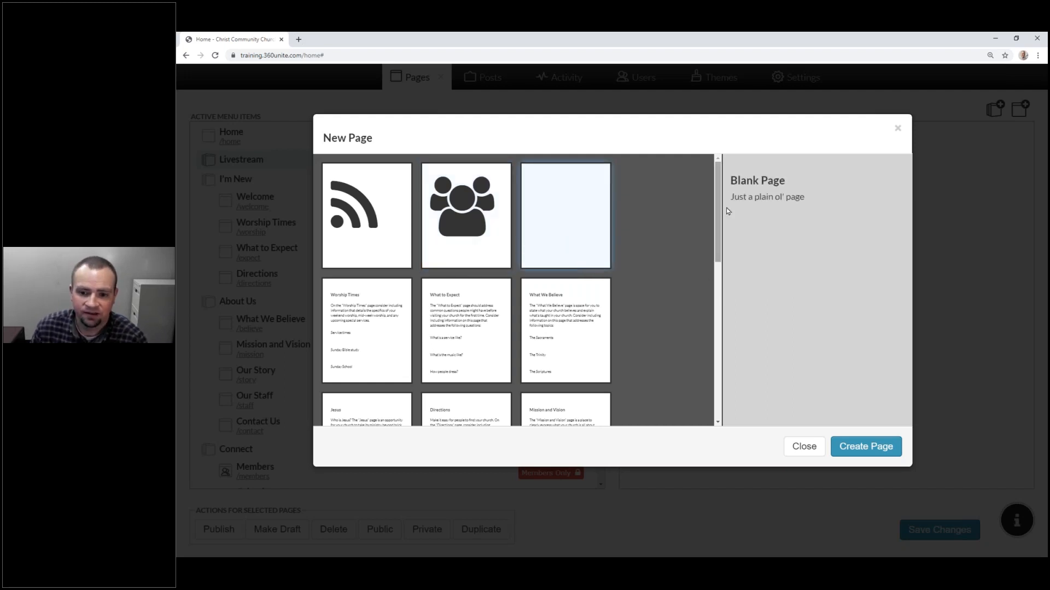
pyautogui.click(372, 326)
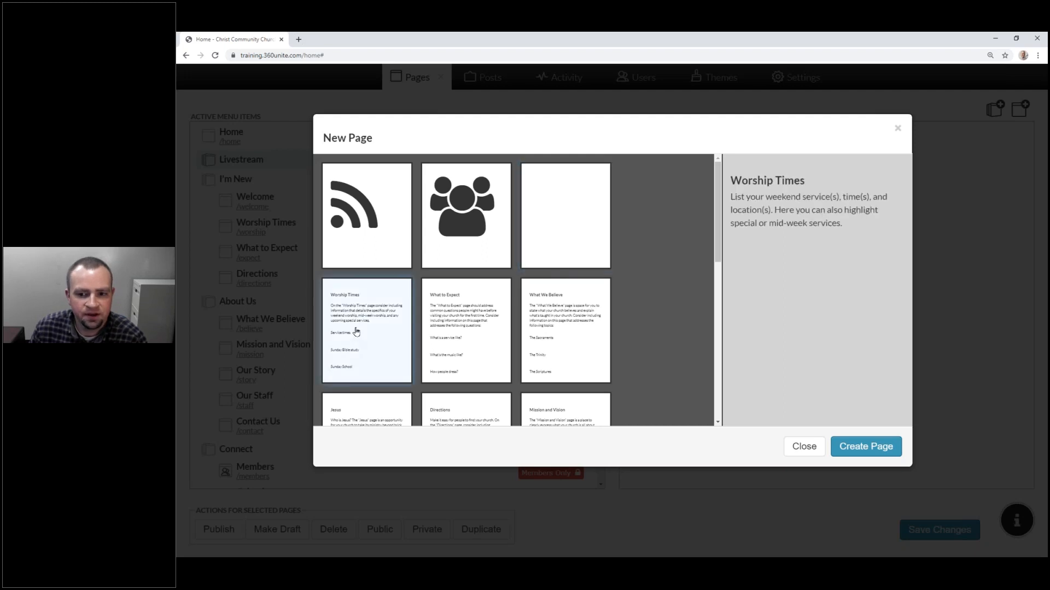
pyautogui.click(464, 340)
pyautogui.click(559, 339)
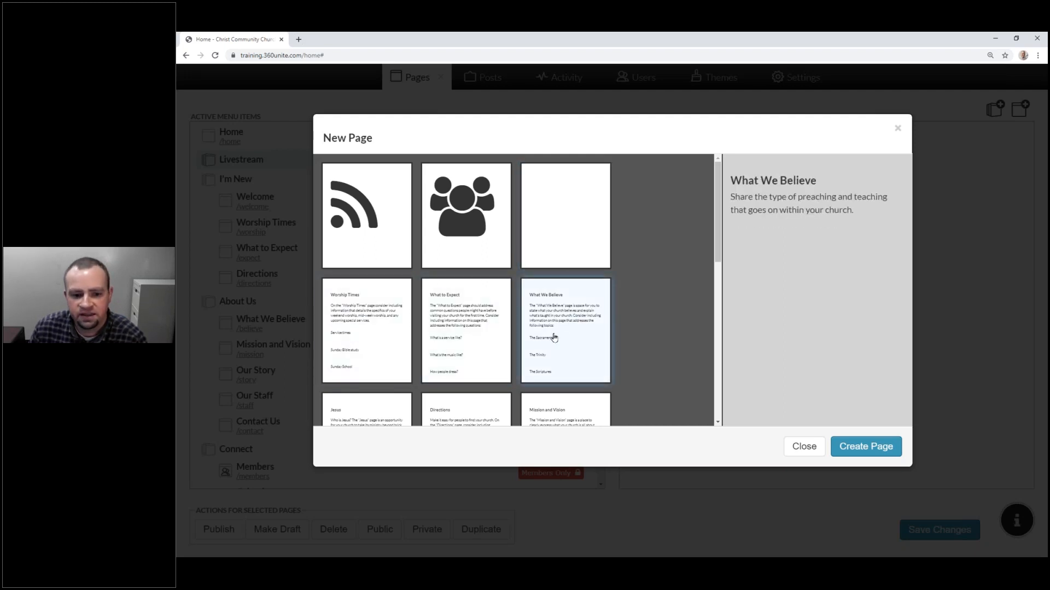
# Step: Scroll through the remaining templates and choose Blank Page, creating a draft 'New Page'
pyautogui.scroll(-1, 553, 336)
pyautogui.scroll(-1, 553, 337)
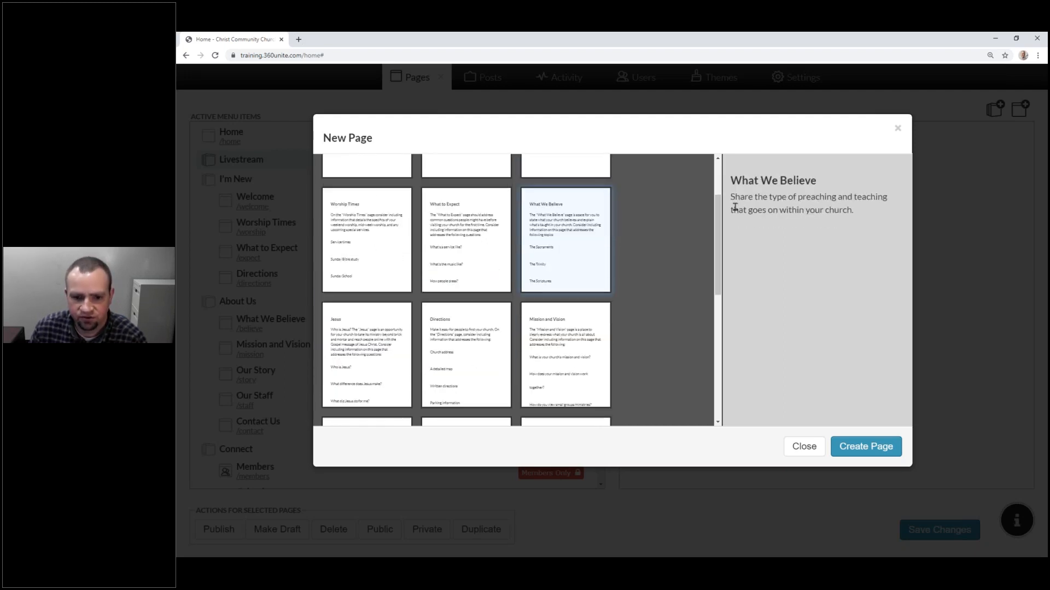
pyautogui.scroll(-2, 520, 235)
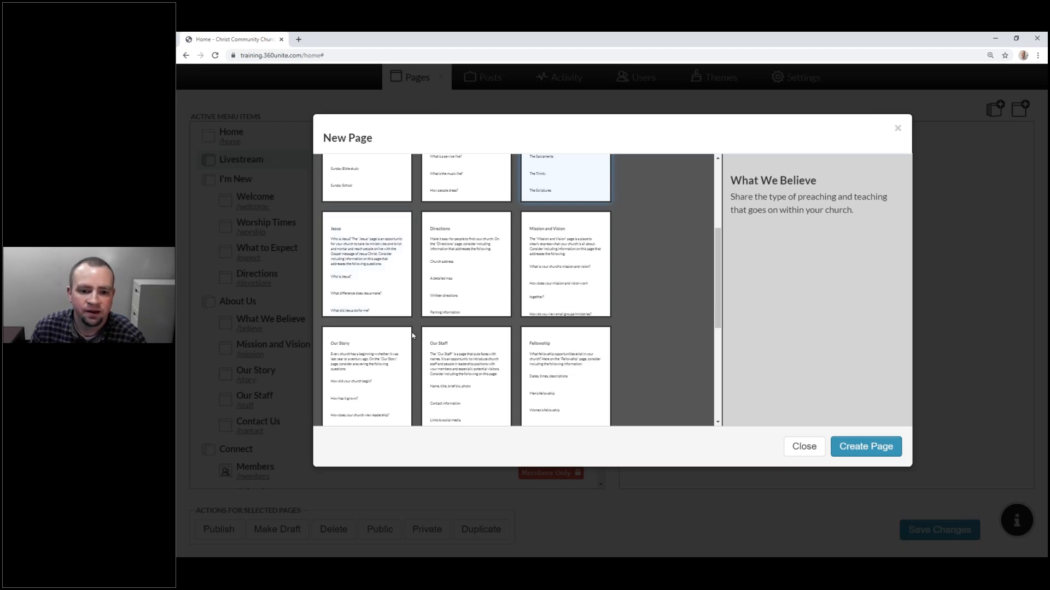
pyautogui.scroll(-4, 413, 335)
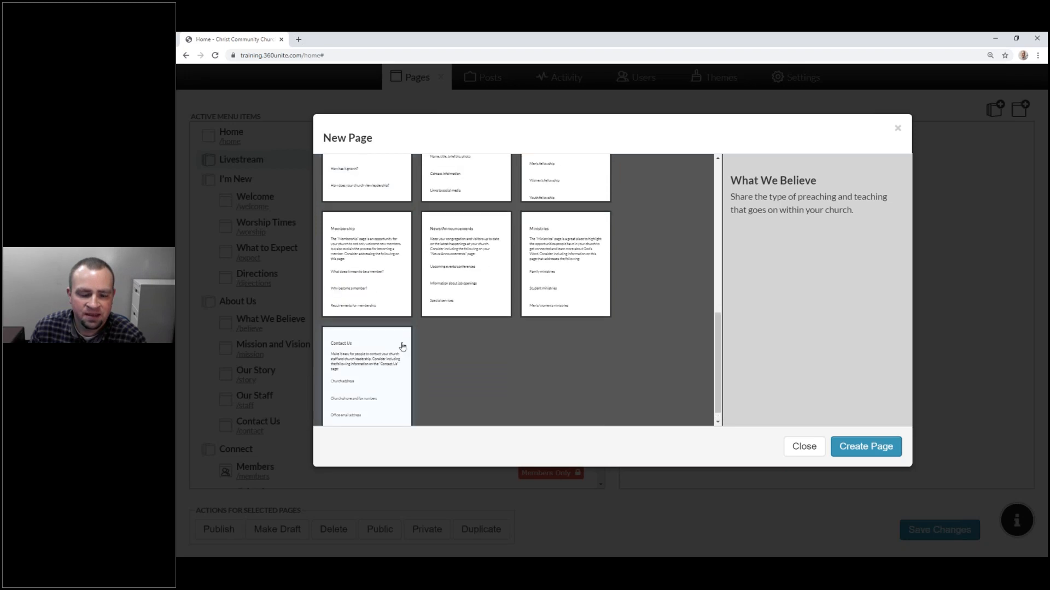
pyautogui.scroll(5, 402, 346)
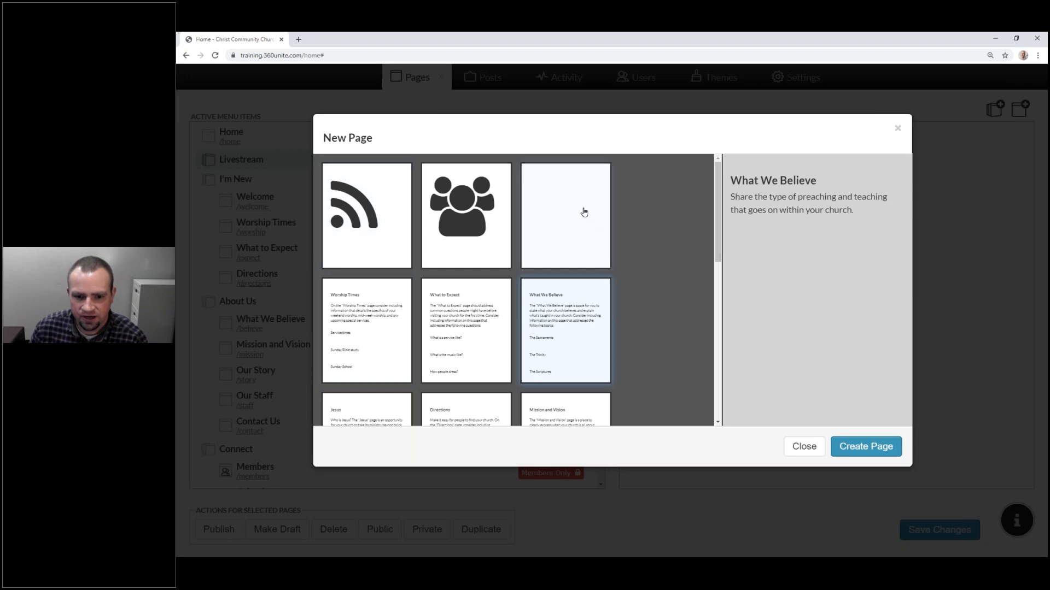
pyautogui.click(581, 209)
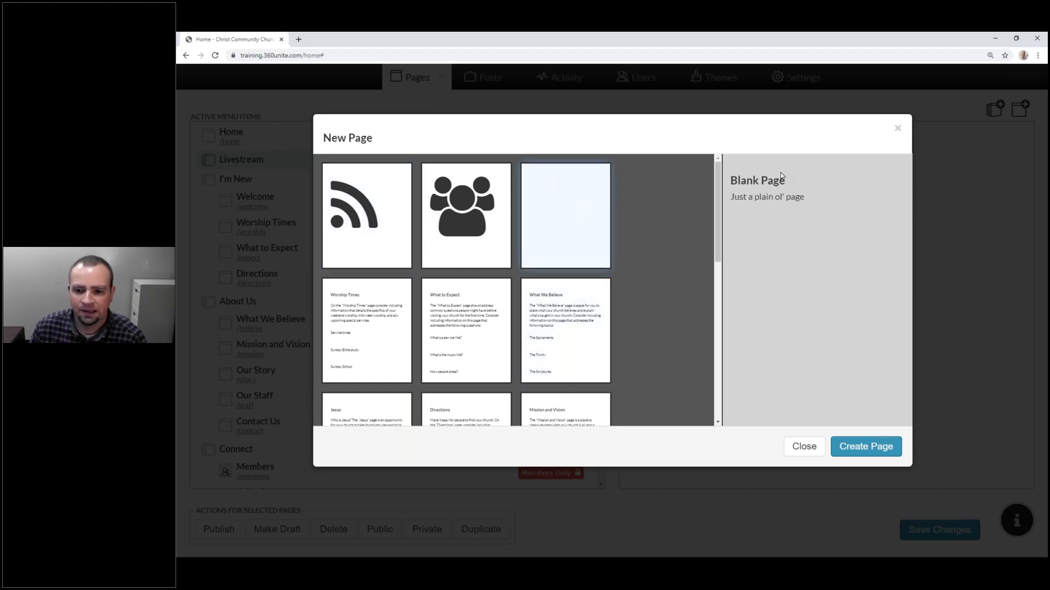
pyautogui.moveTo(803, 197); pyautogui.dragTo(736, 197)
# Step: Create a blank page named 'Worship Online' at the /worship-online address
pyautogui.click(870, 446)
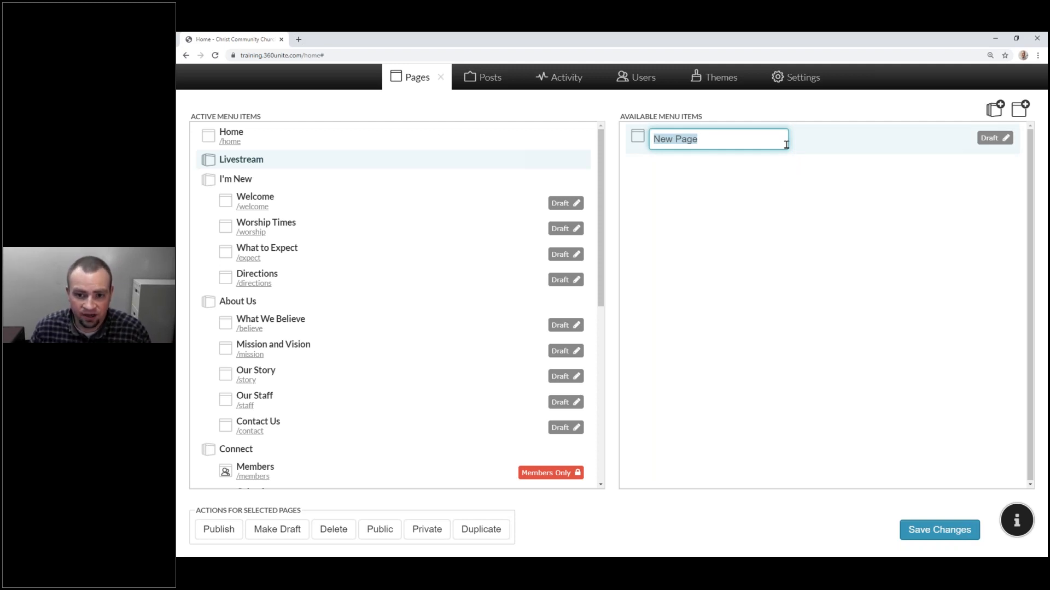
pyautogui.write('Worship Online')
pyautogui.press('Return')
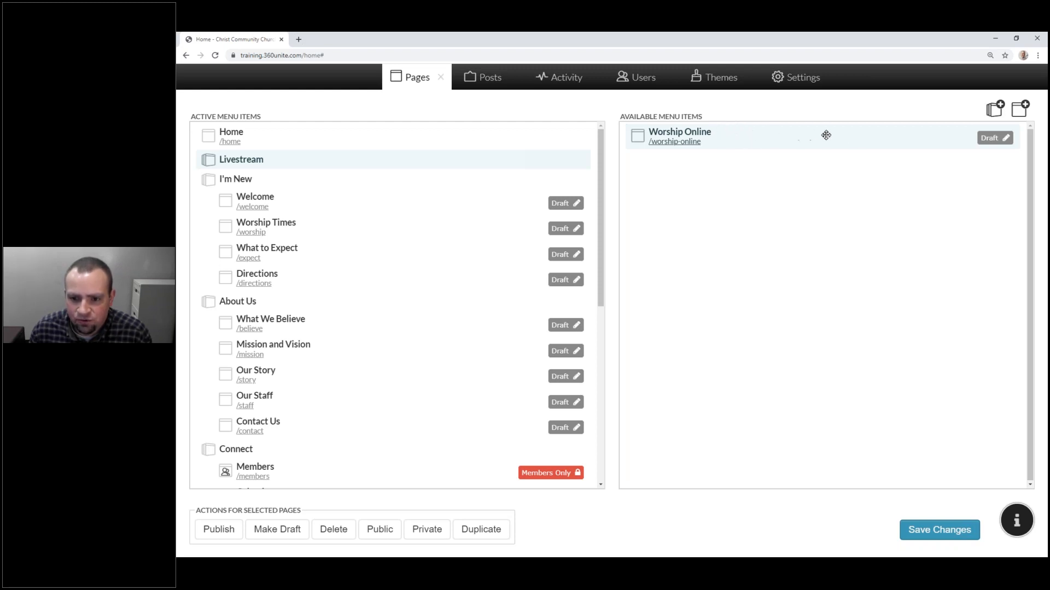
# Step: Move Worship Online from Available Menu Items into the Livestream category of the active menu
pyautogui.moveTo(791, 143); pyautogui.dragTo(454, 186)
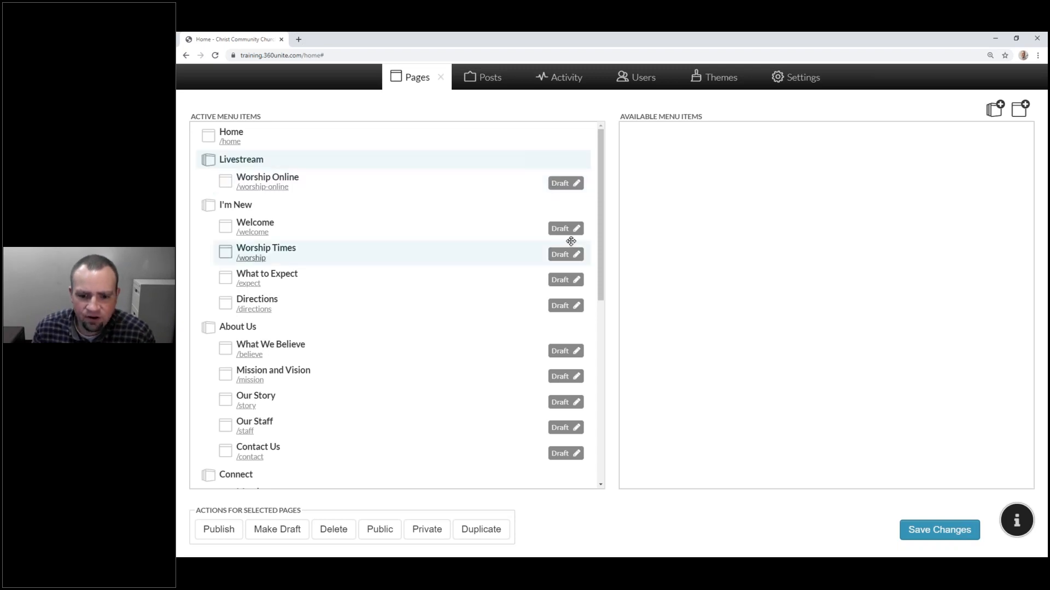
pyautogui.scroll(-7, 571, 241)
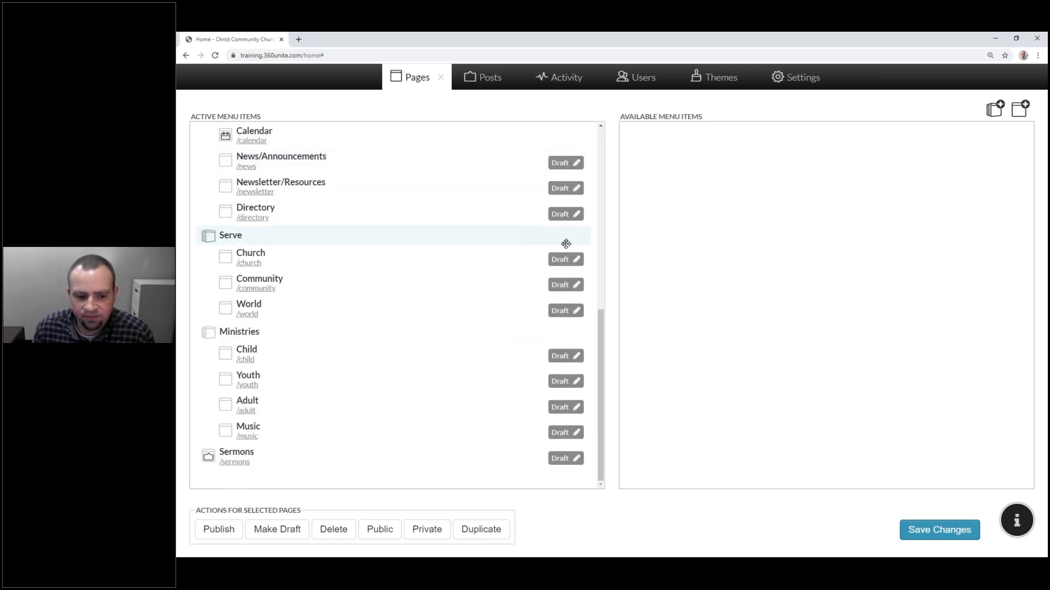
pyautogui.scroll(7, 566, 244)
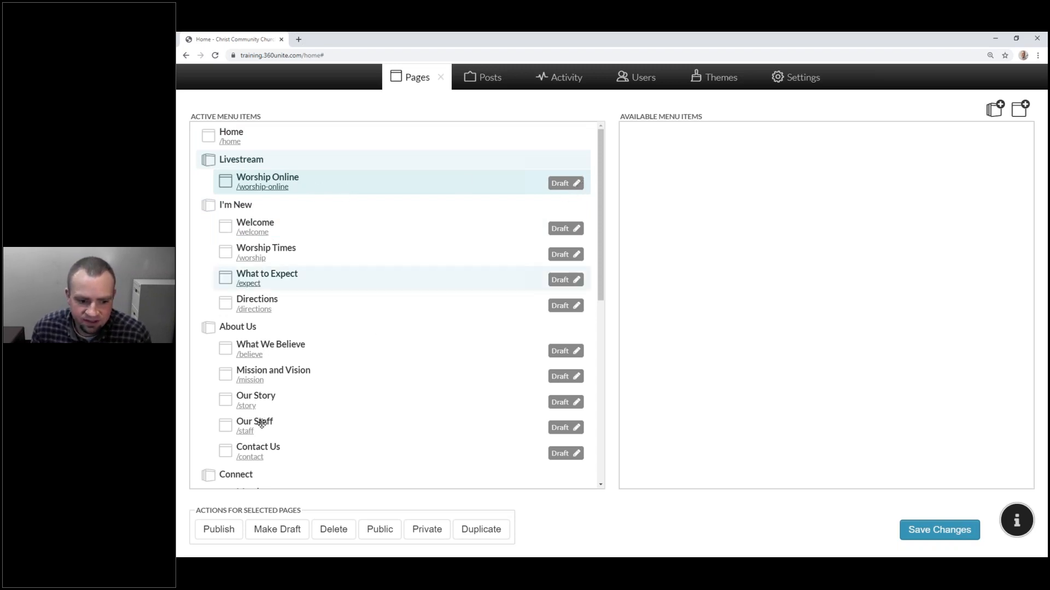
# Step: Publish Worship Online, set it to Public, and duplicate it as Worship Online 1
pyautogui.click(216, 534)
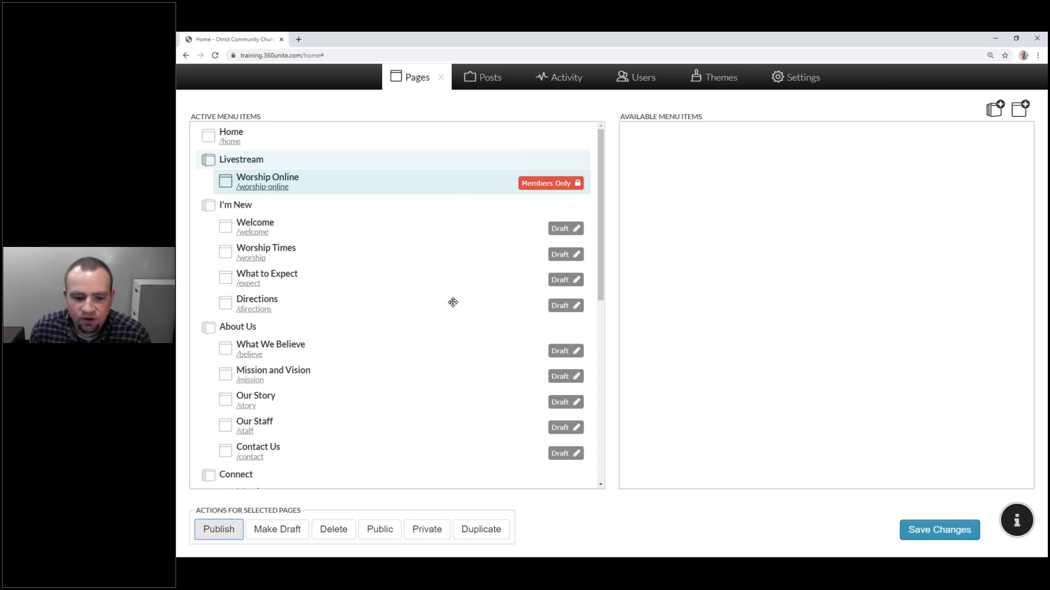
pyautogui.click(380, 531)
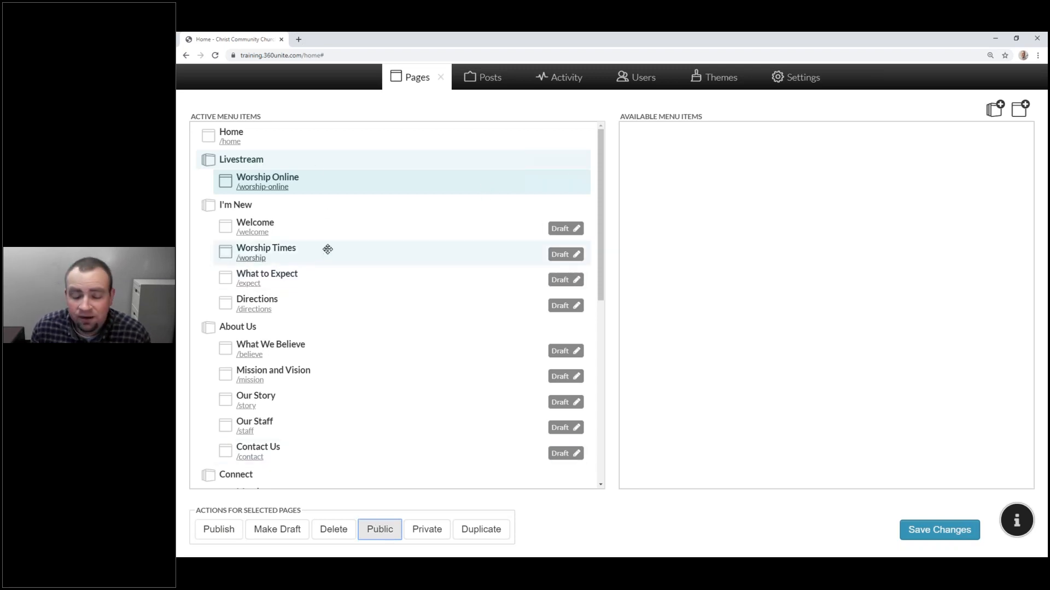
pyautogui.click(437, 535)
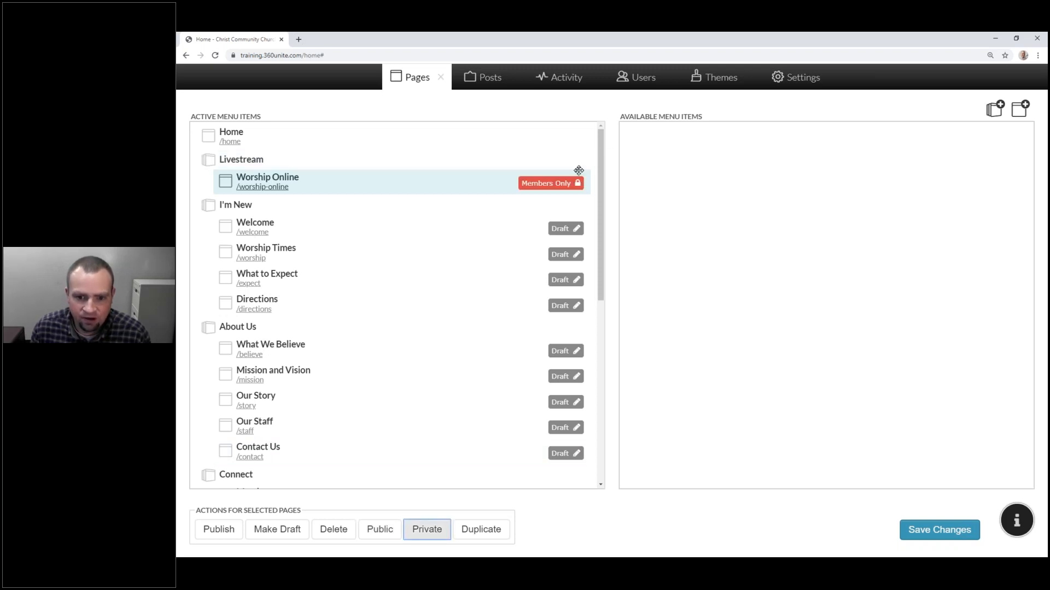
pyautogui.click(369, 531)
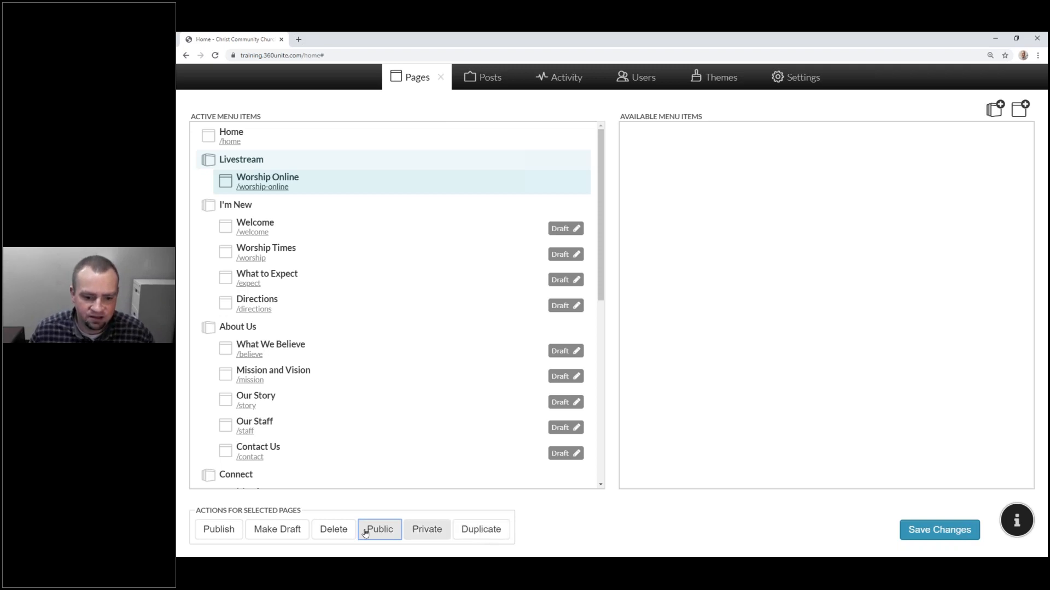
pyautogui.click(483, 530)
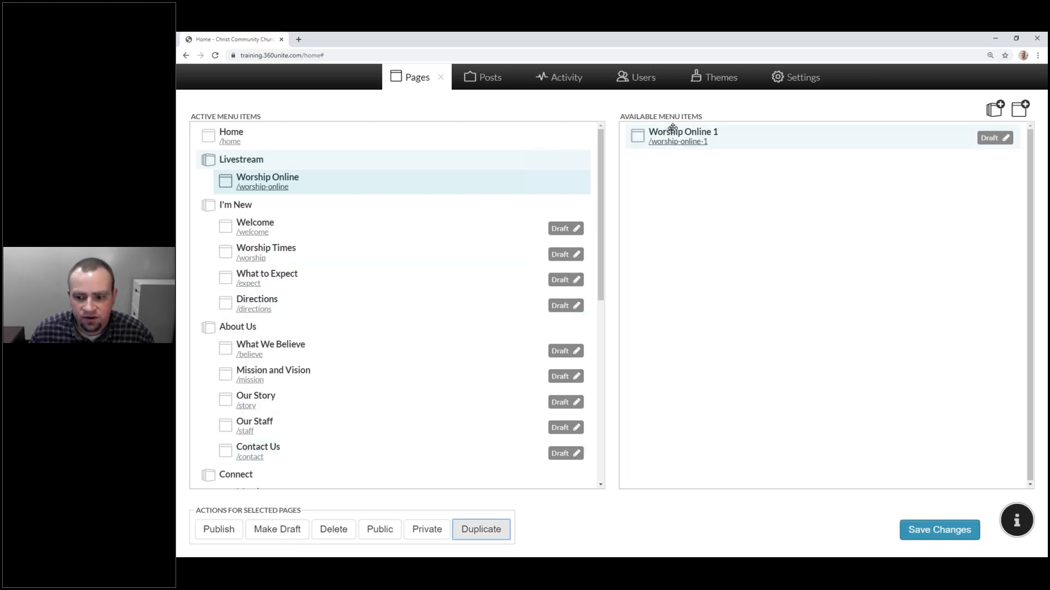
# Step: Delete the duplicate Worship Online 1 page, save the changes, and close the saved notice
pyautogui.click(334, 529)
pyautogui.click(783, 213)
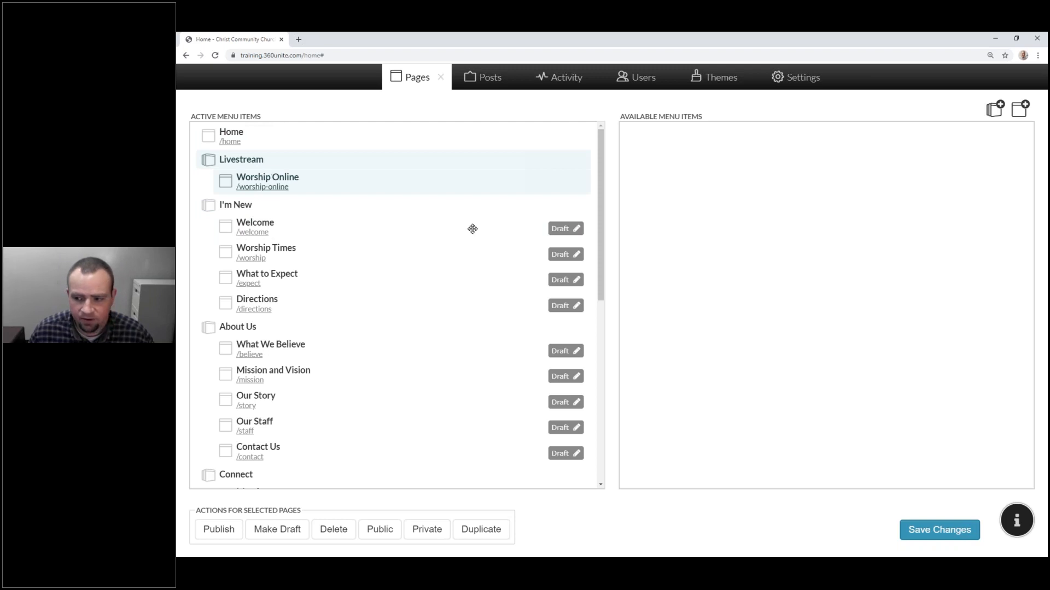
pyautogui.click(921, 528)
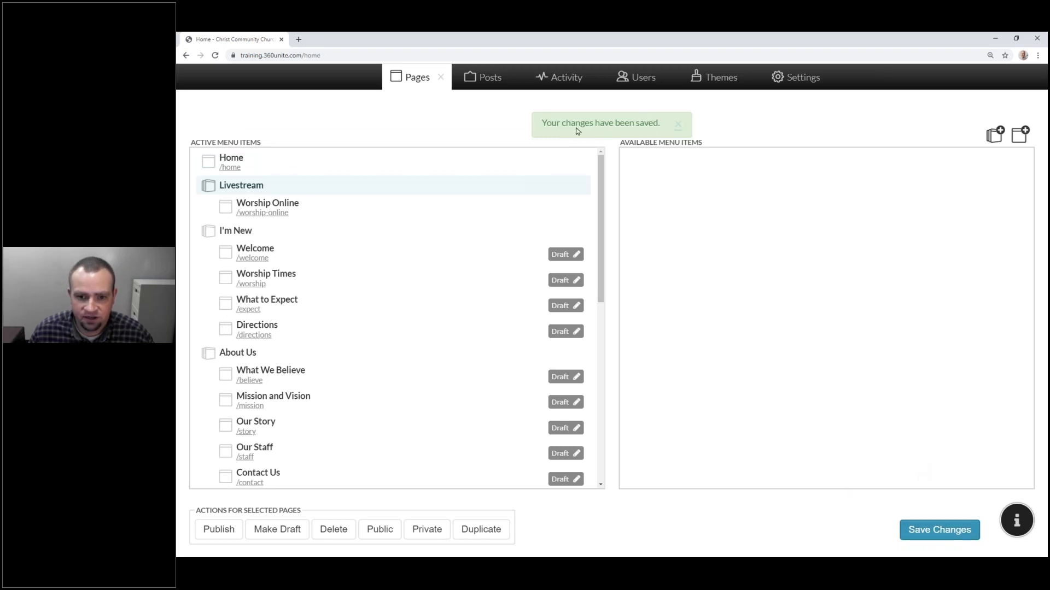
pyautogui.click(677, 125)
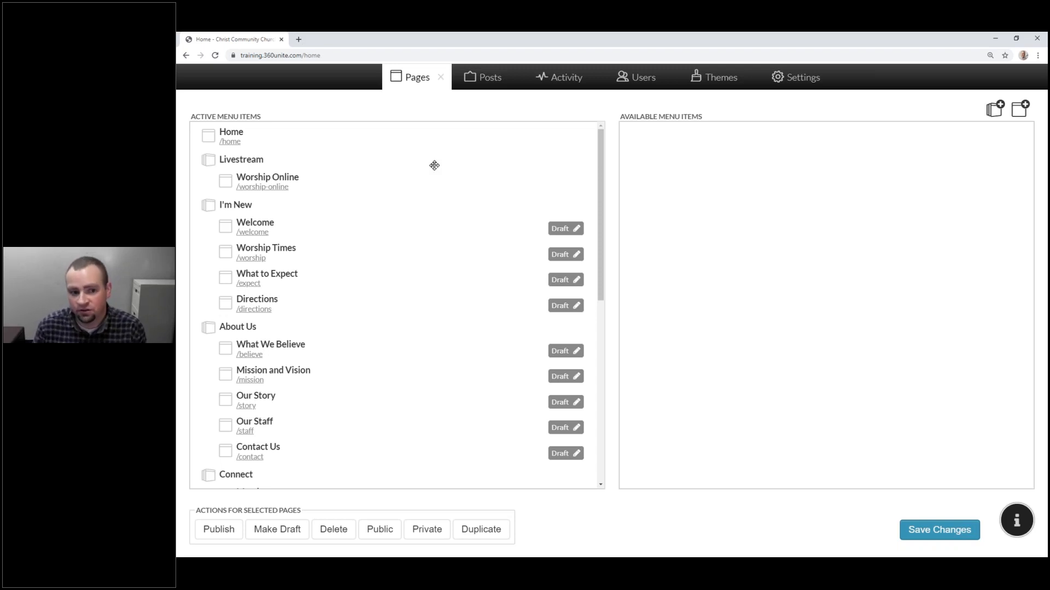
# Step: Close the Pages manager and open Livestream > Worship Online on the live site
pyautogui.click(441, 77)
pyautogui.moveTo(370, 111)
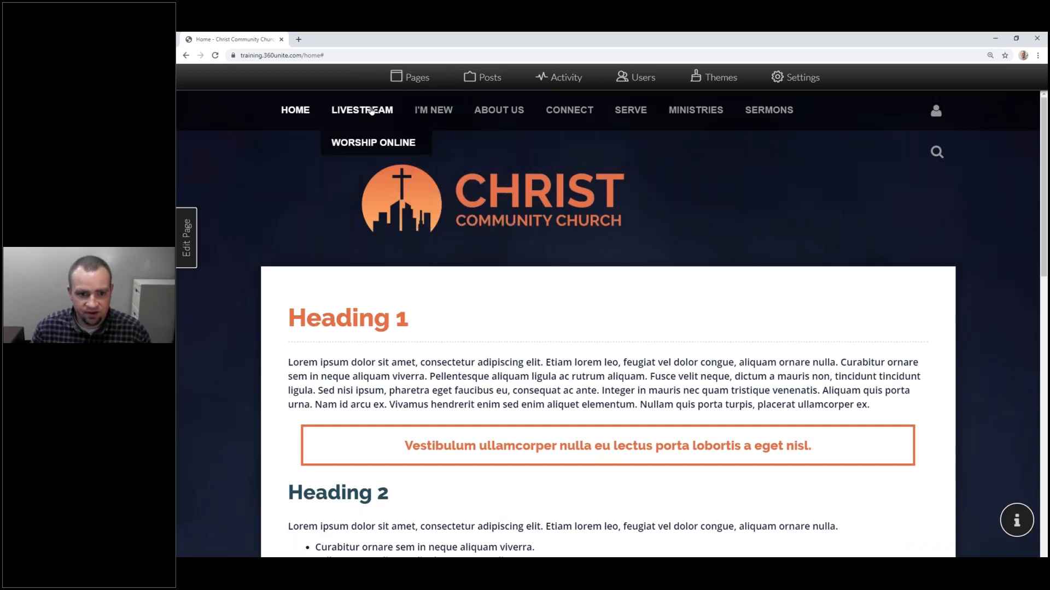
pyautogui.click(370, 151)
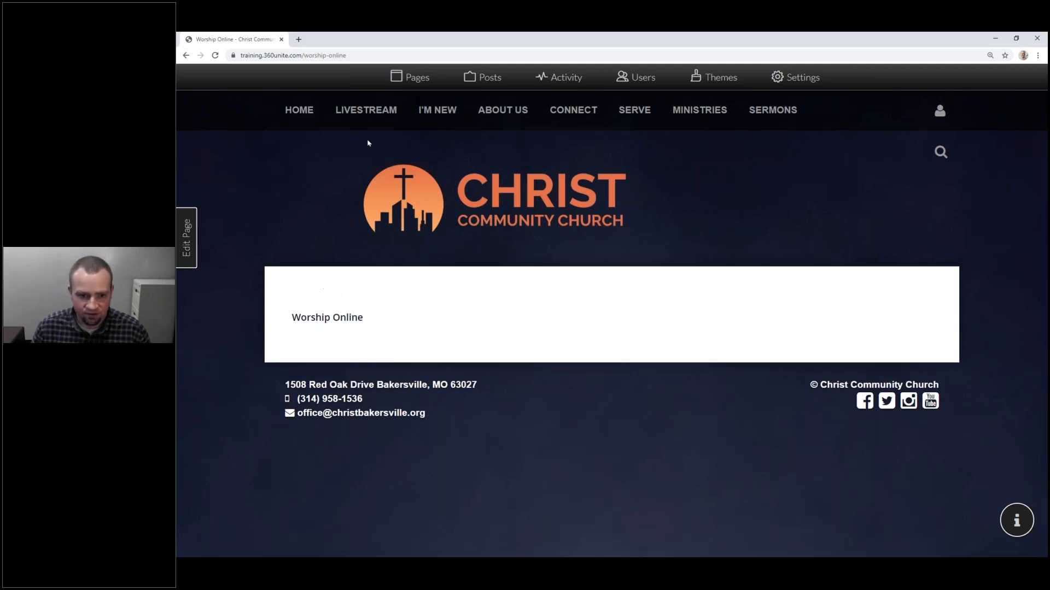
# Step: Add a blank page named Bible Study Online in the Pages manager
pyautogui.moveTo(371, 133)
pyautogui.click(413, 77)
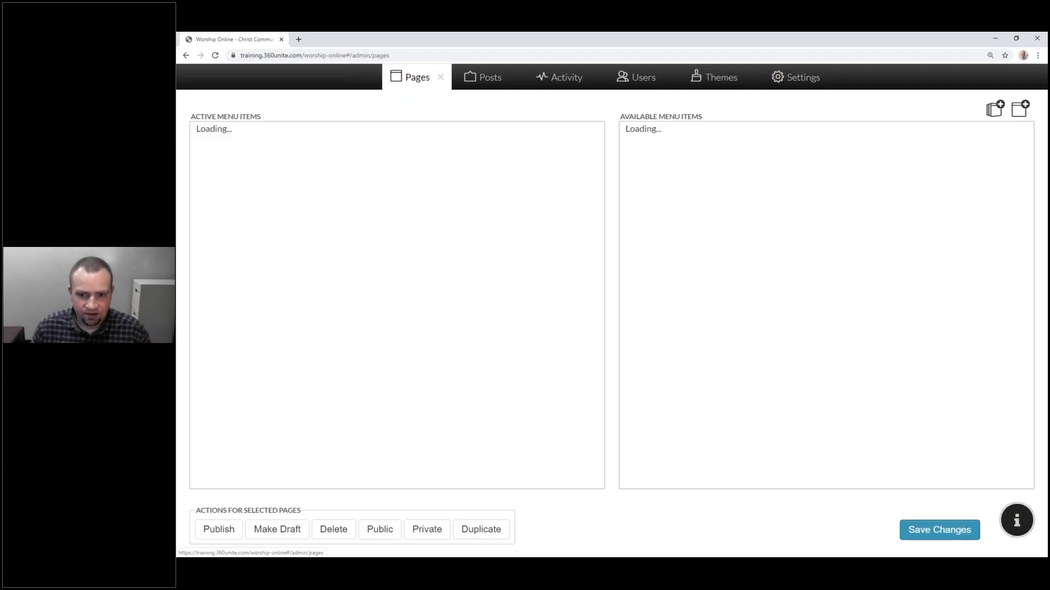
pyautogui.click(1020, 117)
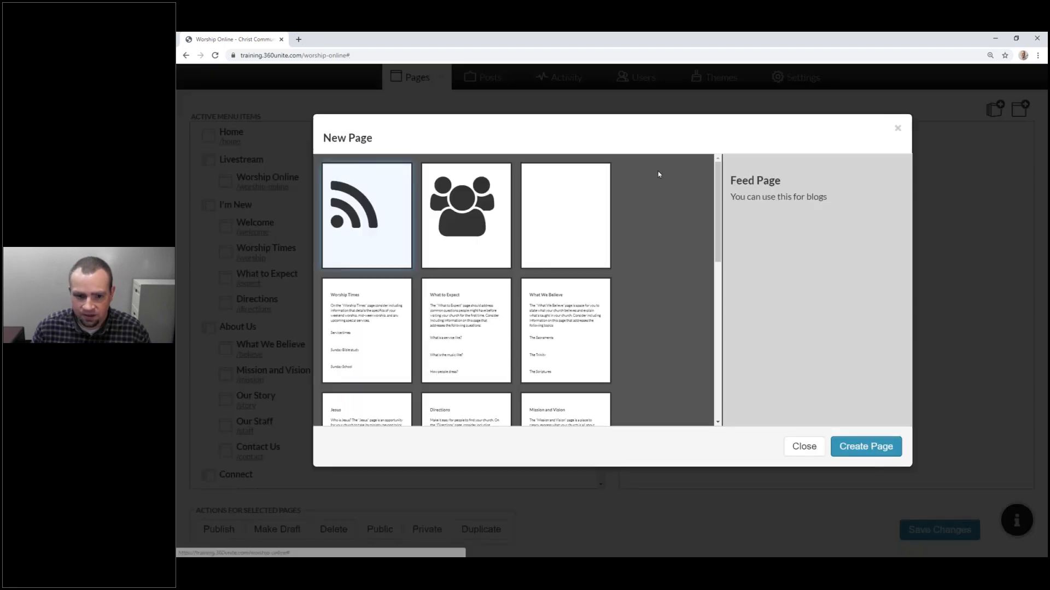
pyautogui.click(591, 234)
pyautogui.click(866, 446)
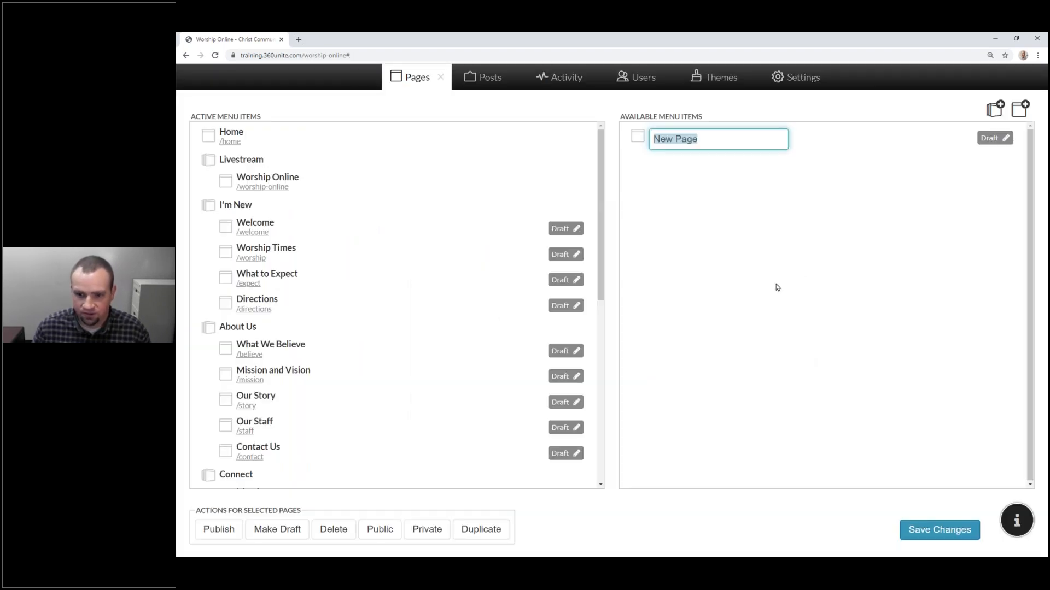
pyautogui.write('BIble')
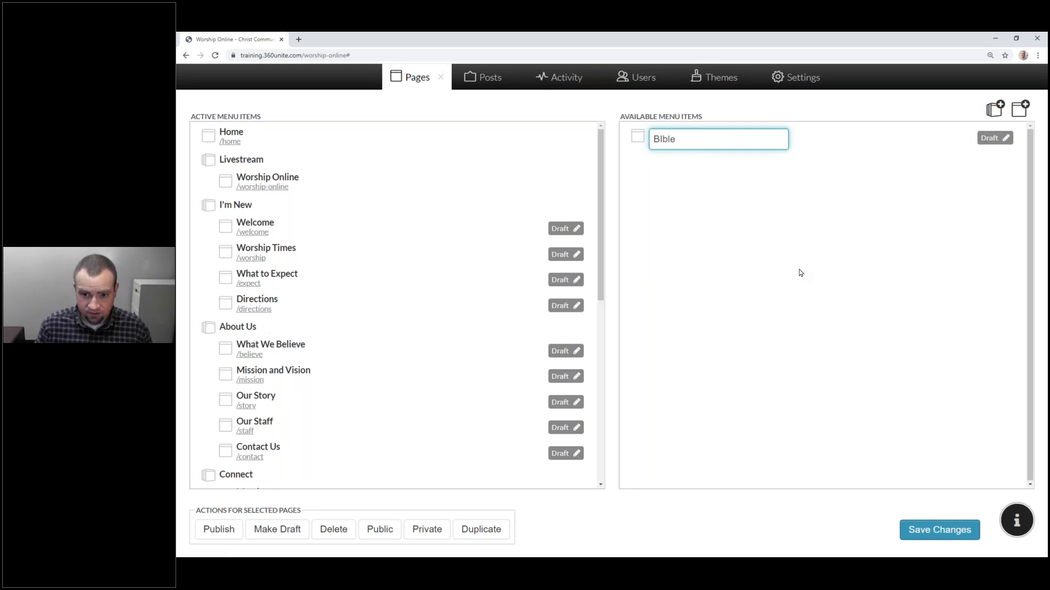
pyautogui.write('Study Online')
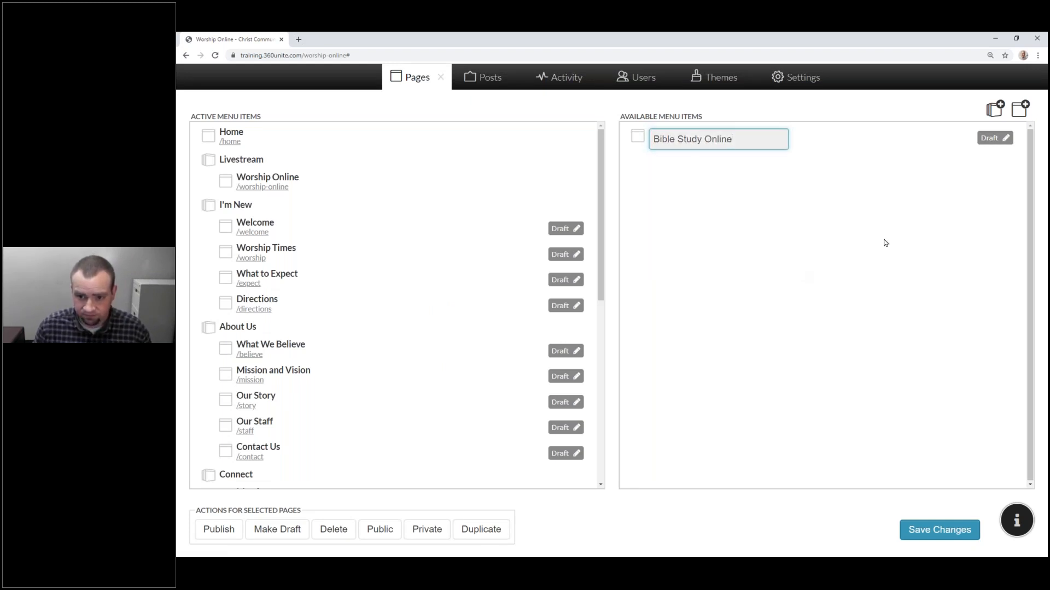
pyautogui.press('Return')
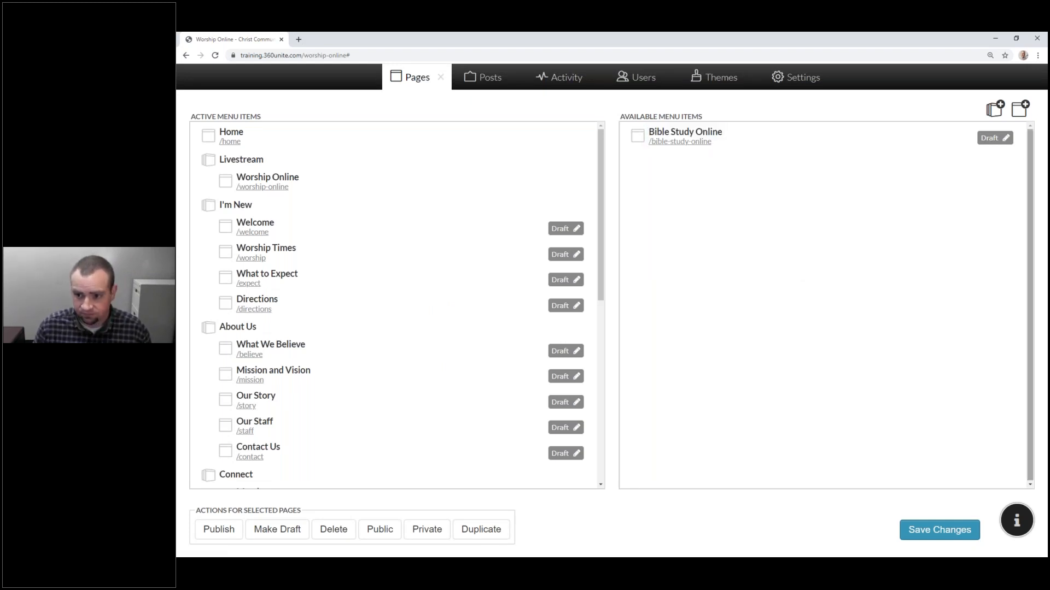
# Step: Add a blank Sunday School Online page and drag both new pages under Worship Online
pyautogui.click(1020, 108)
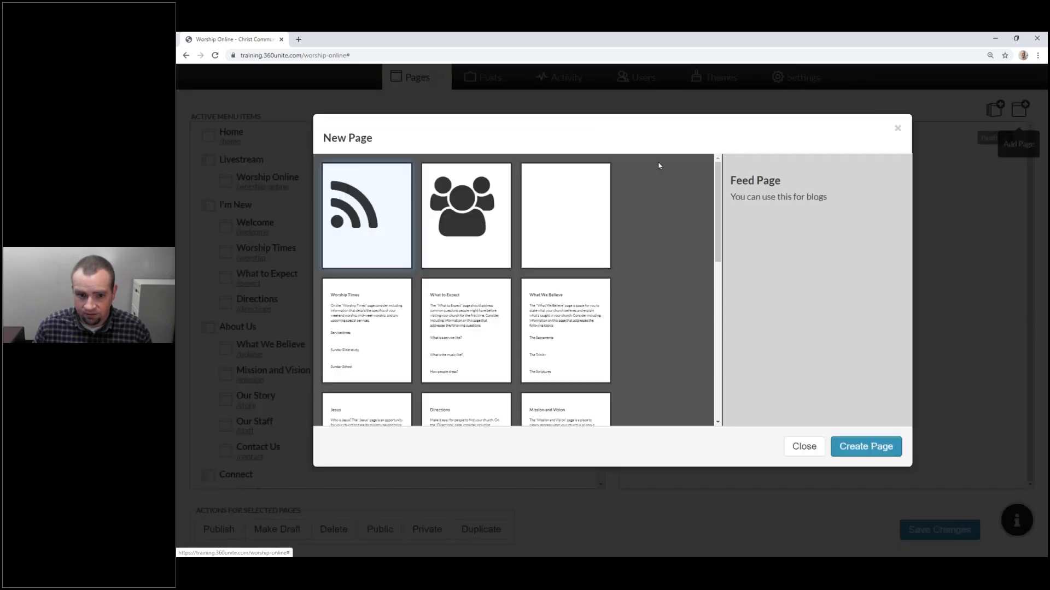
pyautogui.click(572, 222)
pyautogui.click(880, 445)
pyautogui.write('Suna')
pyautogui.write('day Sc')
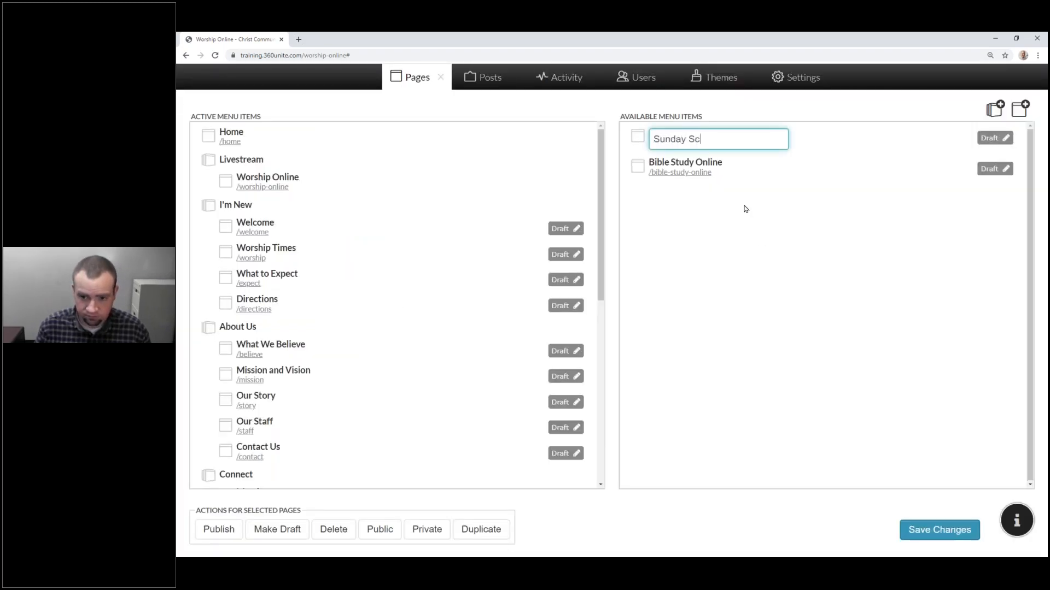
pyautogui.write('hool Online')
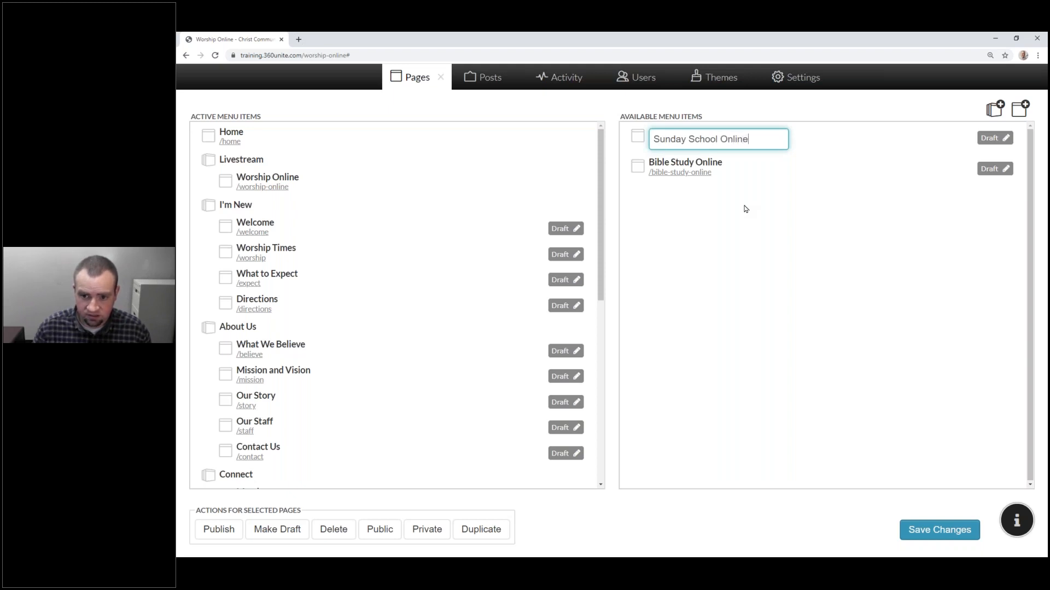
pyautogui.press('Return')
pyautogui.moveTo(684, 164); pyautogui.dragTo(273, 205)
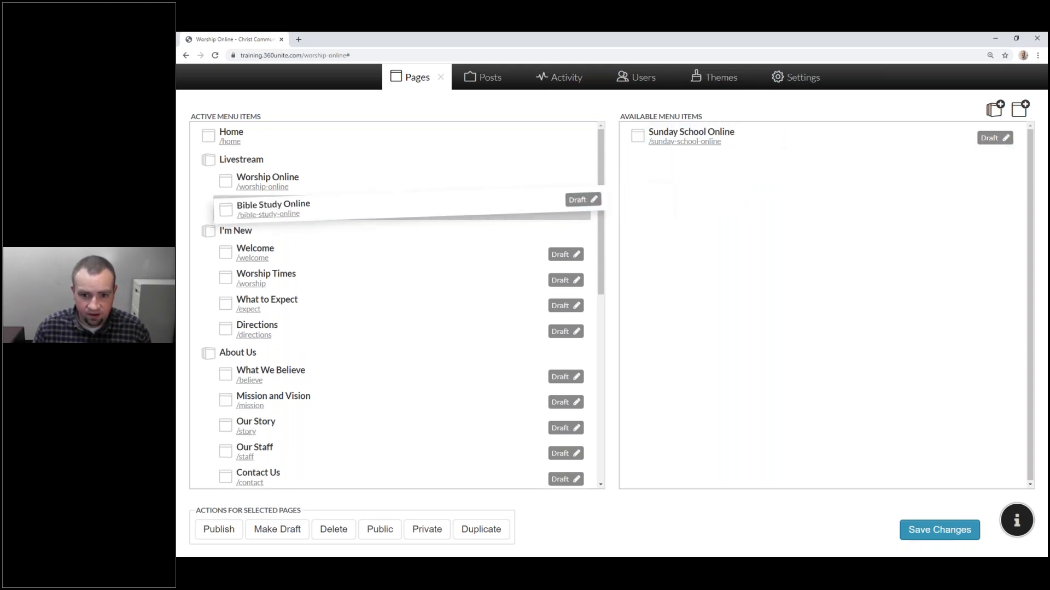
pyautogui.moveTo(691, 134); pyautogui.dragTo(408, 254)
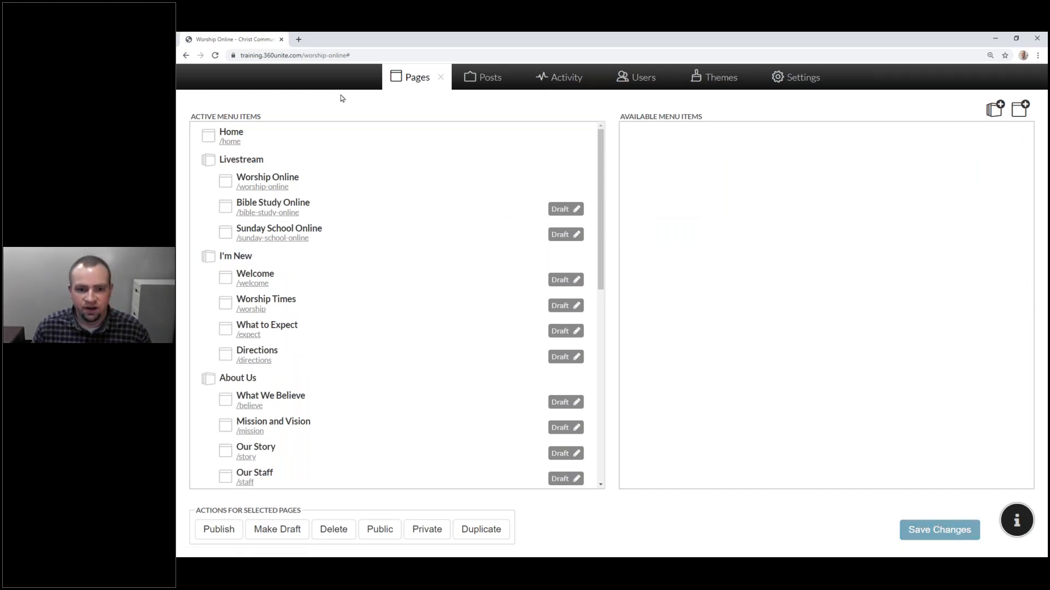
# Step: Close the Pages manager and sign out of the site
pyautogui.click(440, 79)
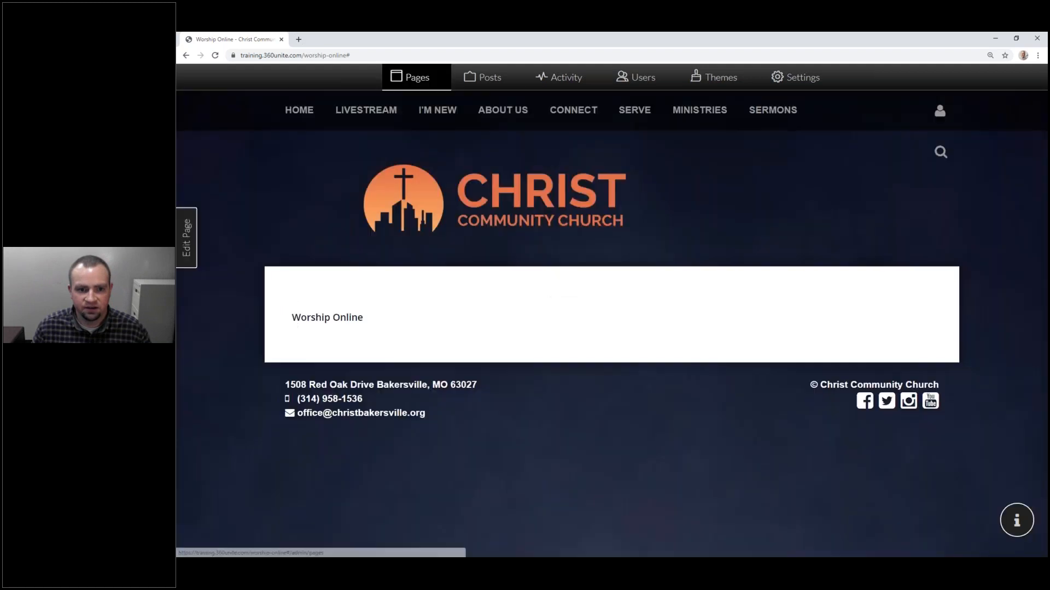
pyautogui.moveTo(366, 110)
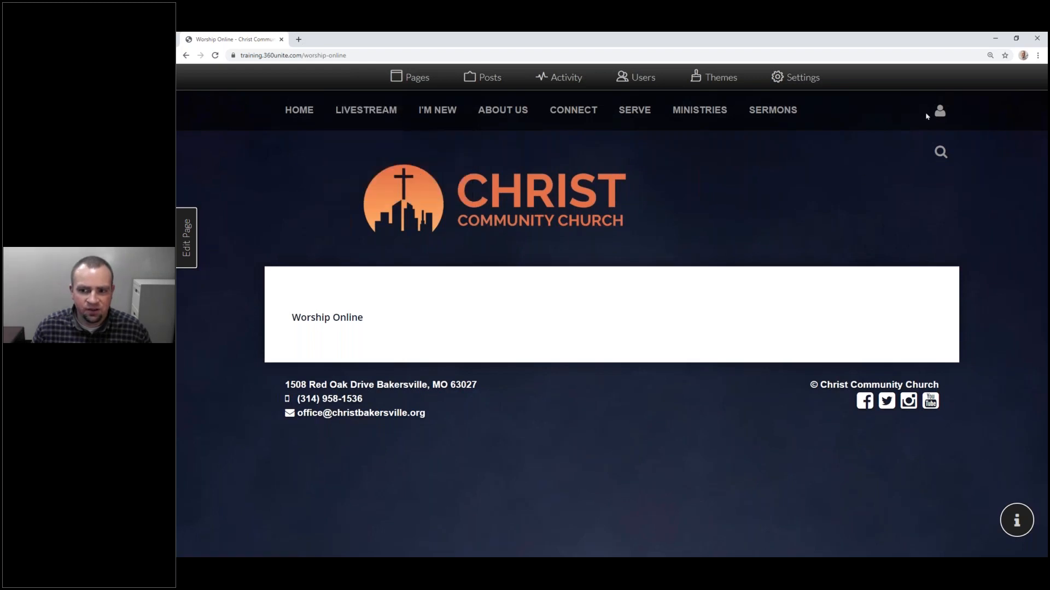
pyautogui.moveTo(939, 111)
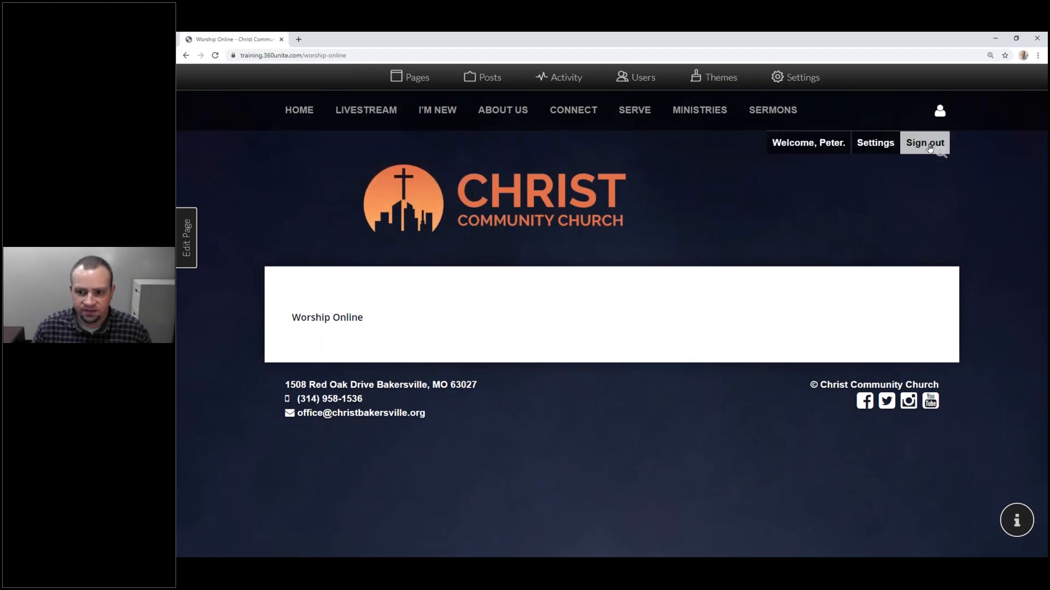
pyautogui.click(929, 144)
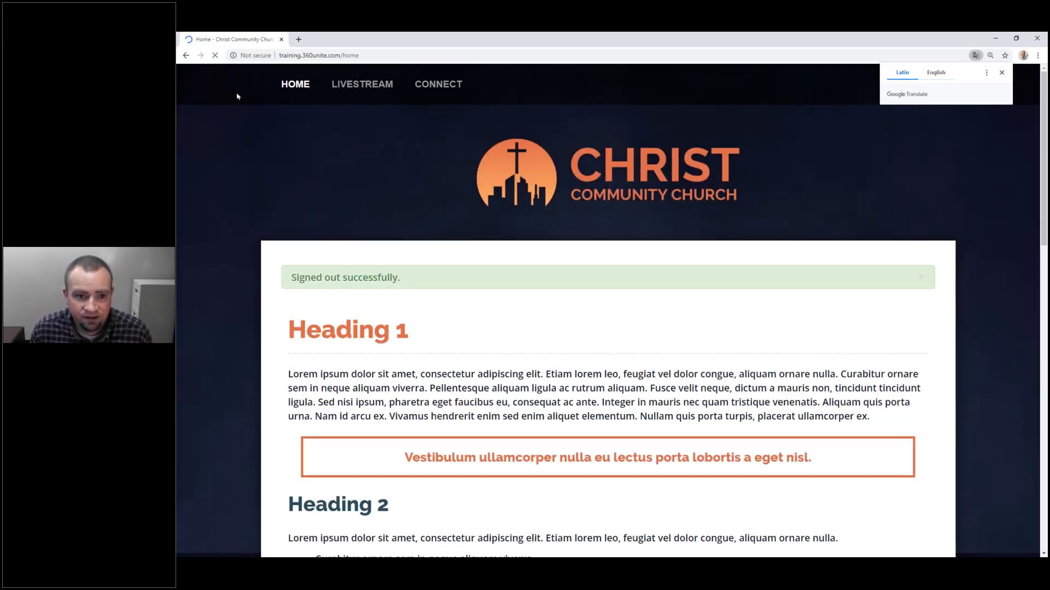
# Step: Open Livestream > Worship Online as a signed-out visitor
pyautogui.moveTo(362, 85)
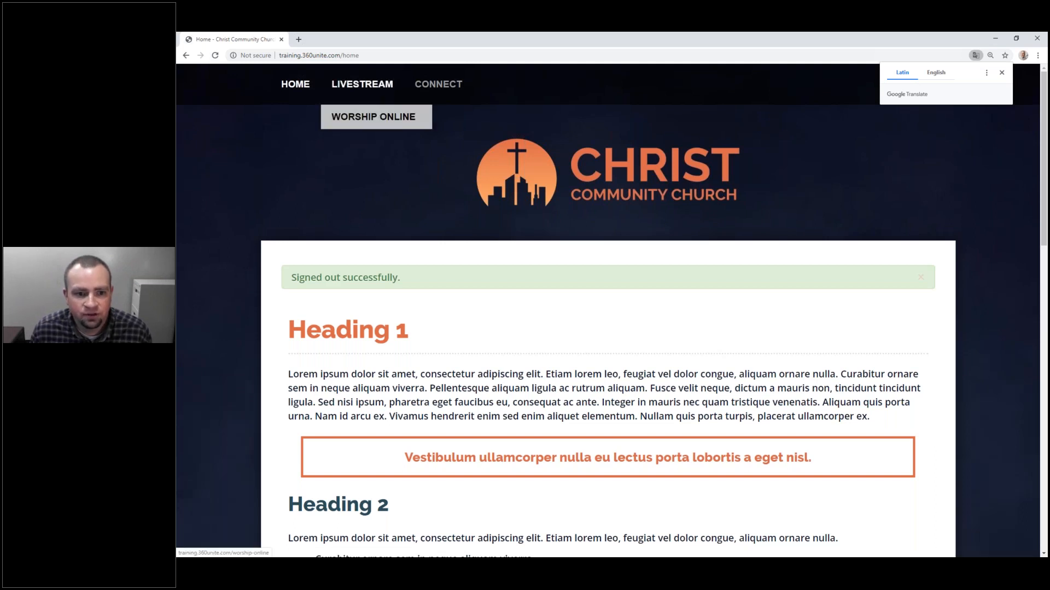
pyautogui.click(373, 116)
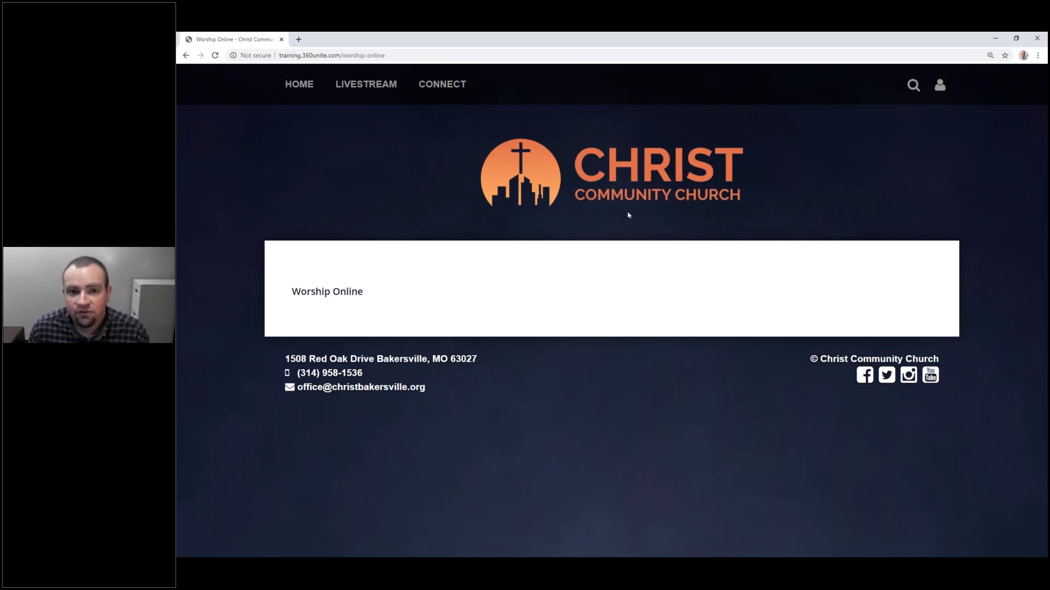
pyautogui.moveTo(364, 111)
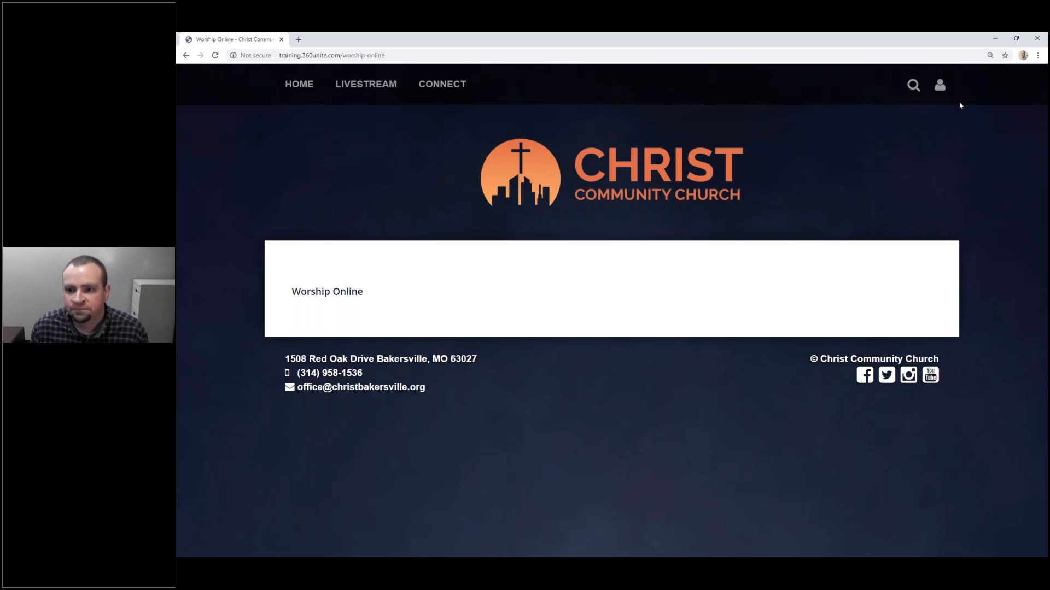
# Step: Sign back in with the administrator account's saved email and password
pyautogui.click(935, 87)
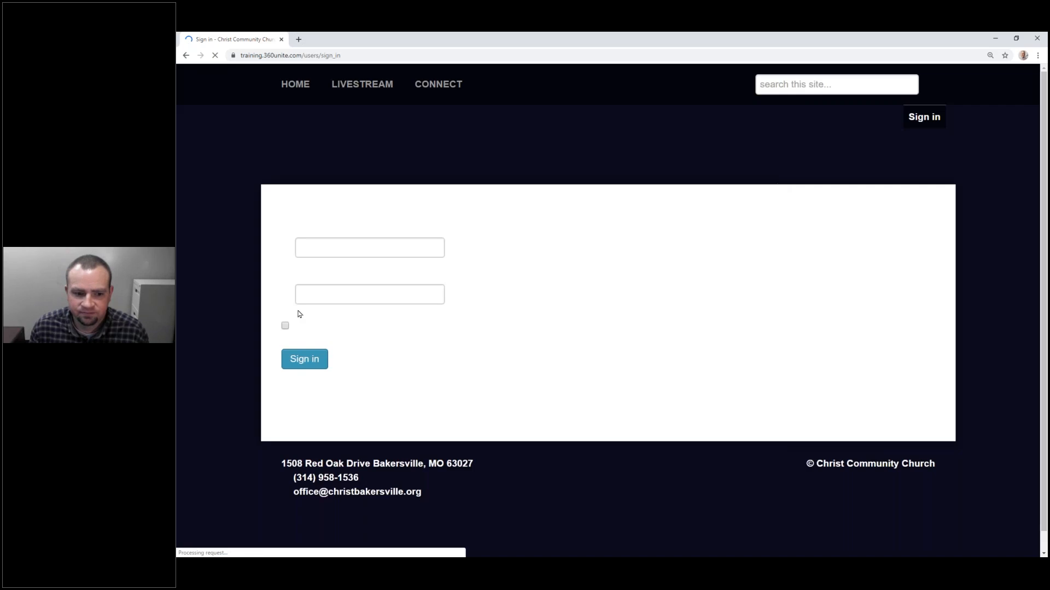
pyautogui.click(370, 306)
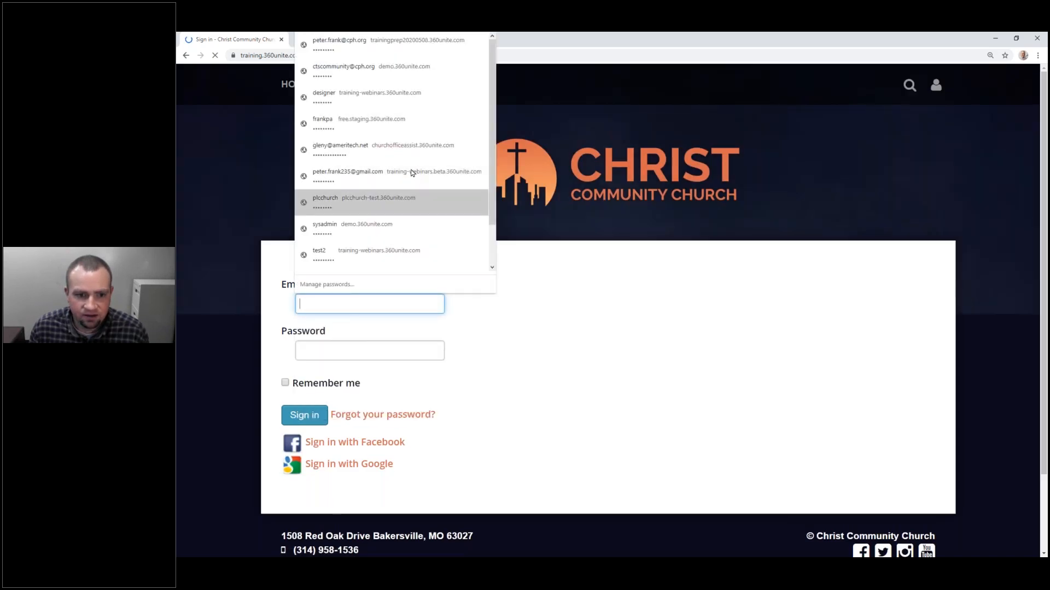
pyautogui.click(358, 305)
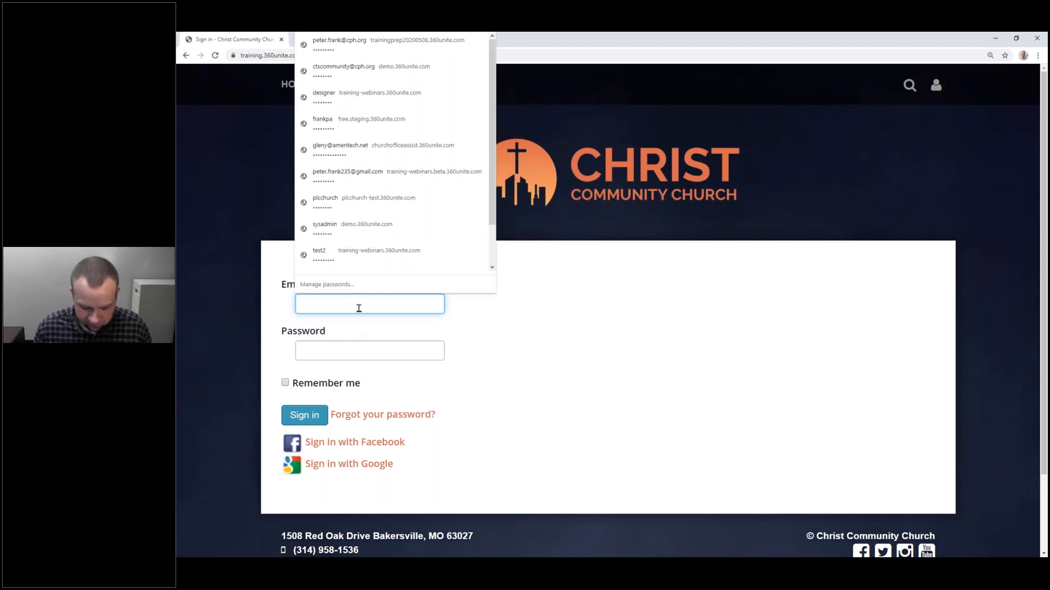
pyautogui.write('peter')
pyautogui.press('Down')
pyautogui.press('Tab')
pyautogui.write('••••••••')
pyautogui.press('Return')
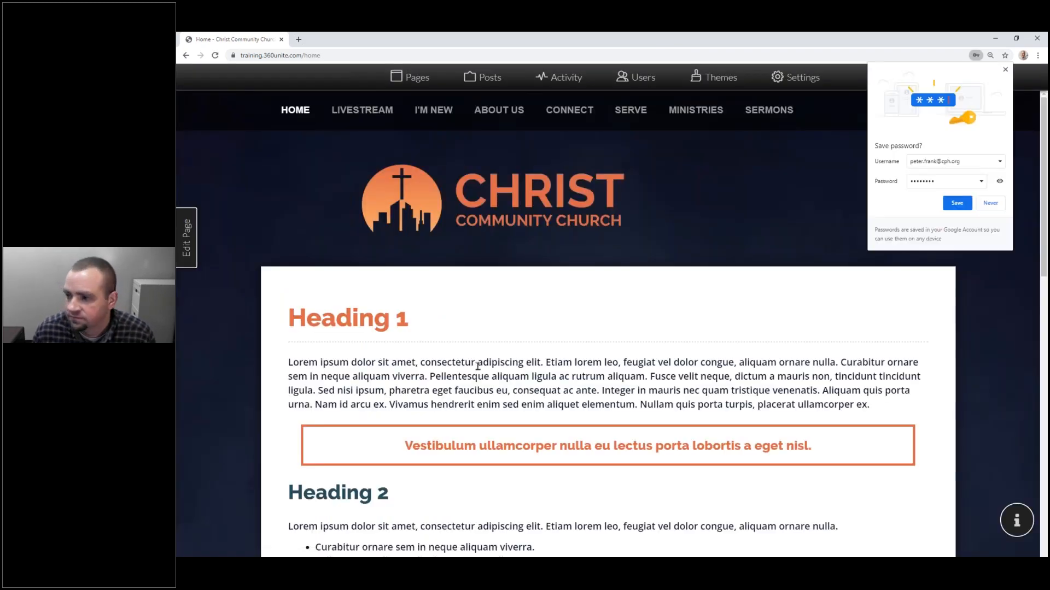
# Step: In the Pages manager, move the Serve group out of the active menu
pyautogui.click(416, 78)
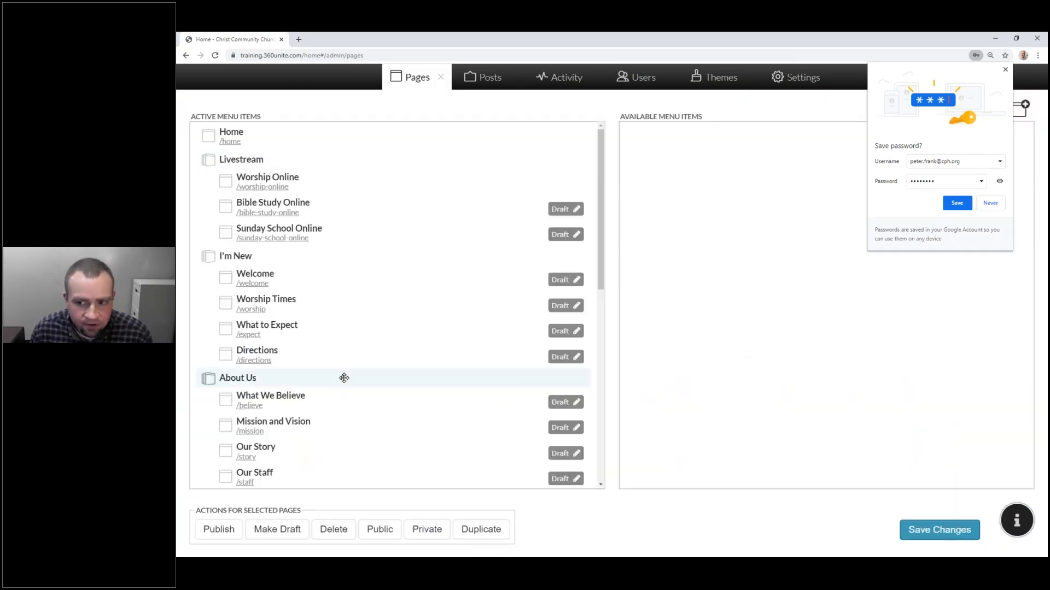
pyautogui.click(1005, 72)
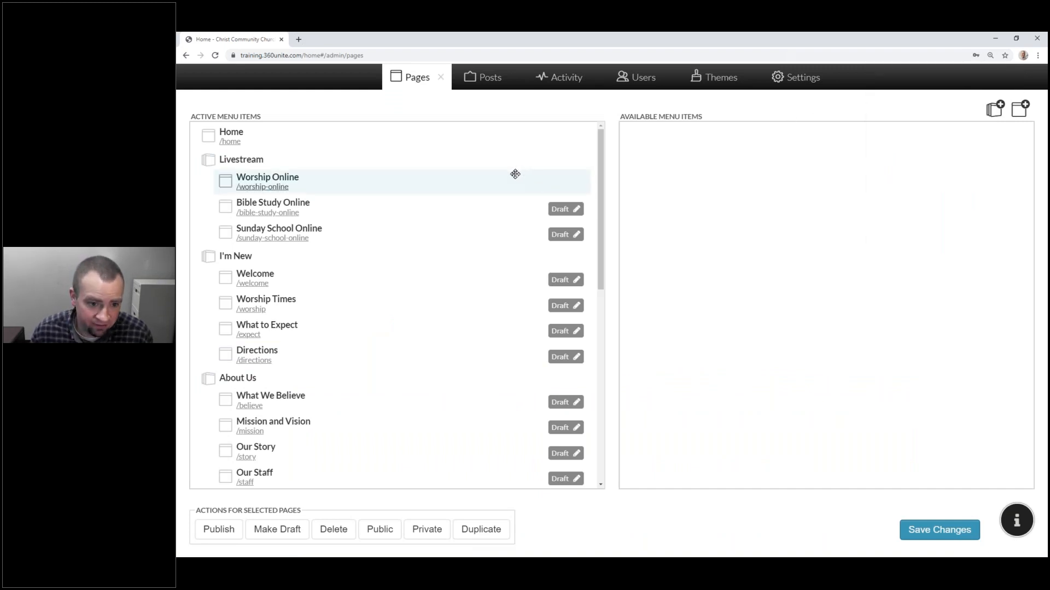
pyautogui.scroll(-3, 484, 206)
pyautogui.scroll(-6, 485, 207)
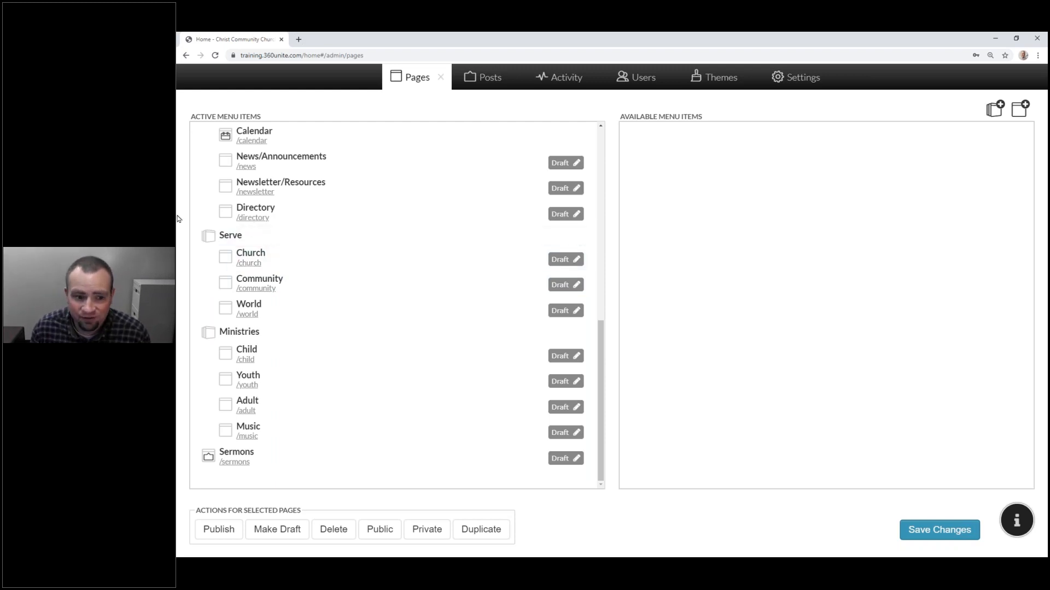
pyautogui.moveTo(240, 242); pyautogui.dragTo(727, 226)
pyautogui.scroll(3, 338, 306)
pyautogui.scroll(-2, 344, 317)
pyautogui.scroll(5, 347, 319)
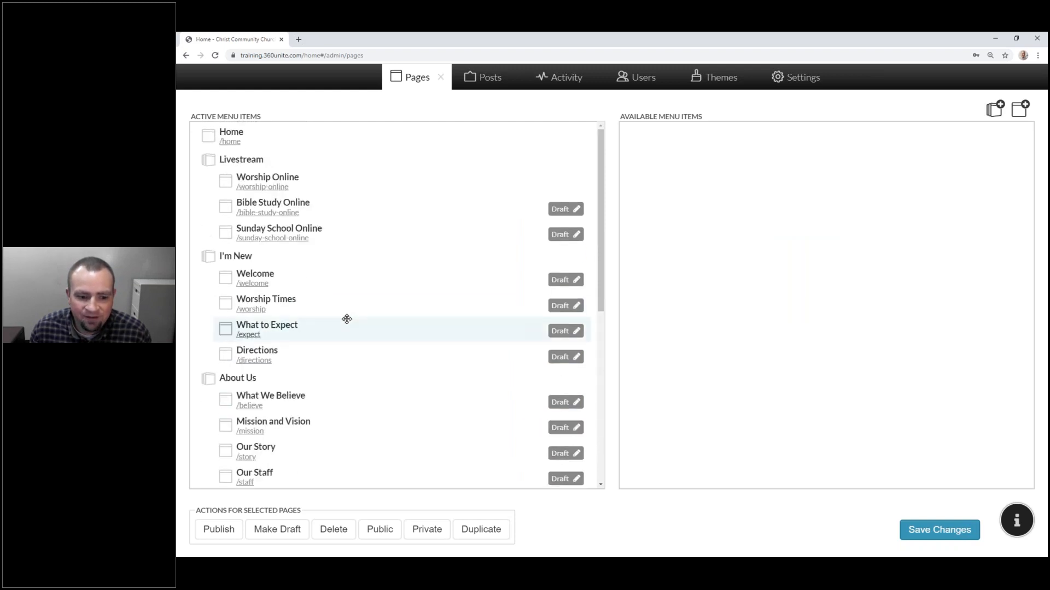
pyautogui.scroll(-6, 347, 318)
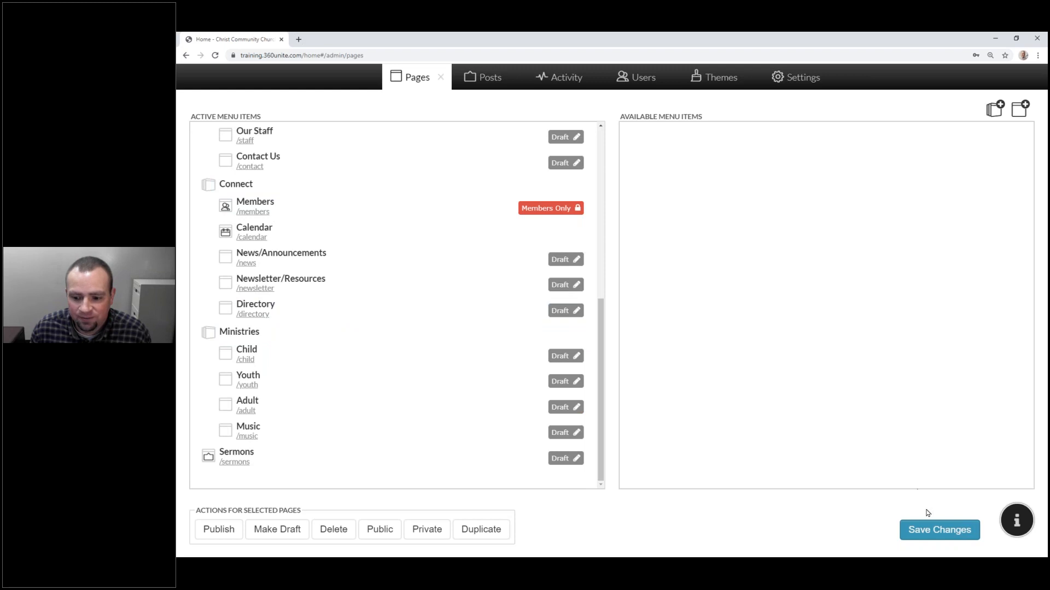
# Step: Save the menu changes, close the Pages manager, and reload the home page
pyautogui.click(934, 533)
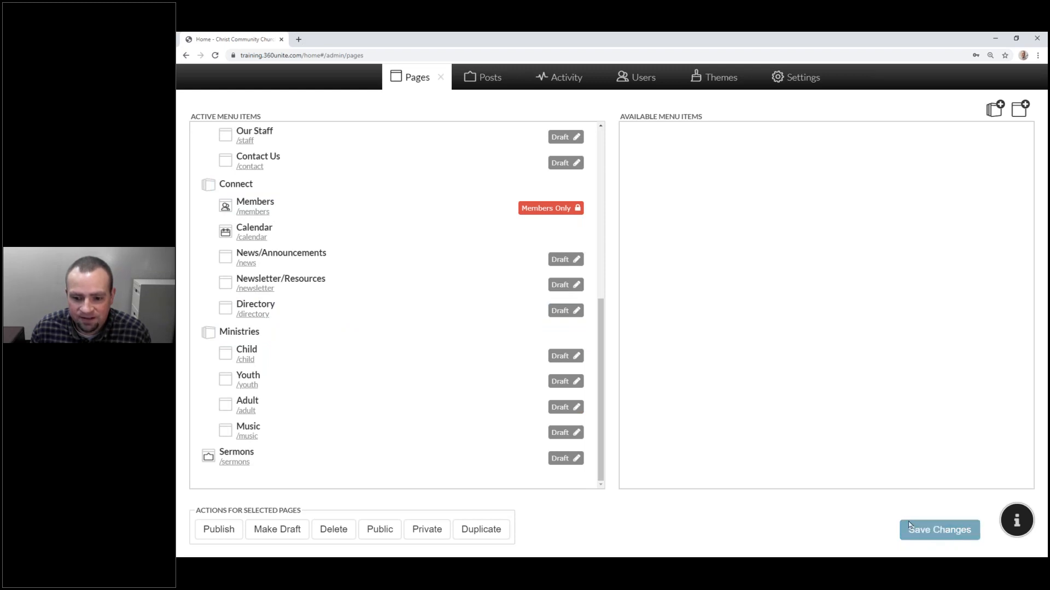
pyautogui.click(440, 82)
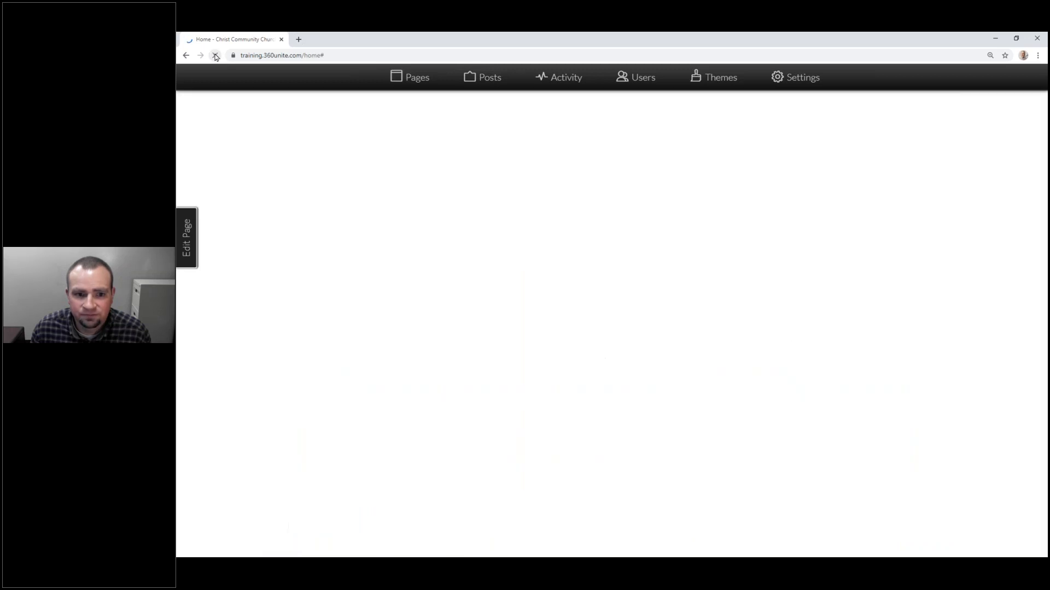
pyautogui.click(382, 85)
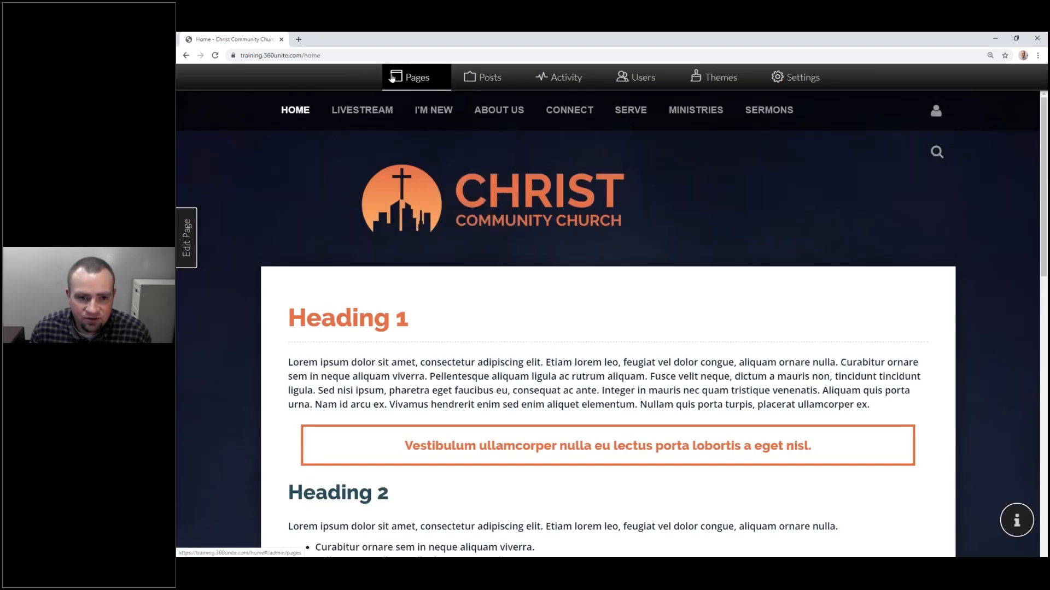
# Step: Move Church, Community, World and the Serve section from Active to Available Menu Items
pyautogui.click(393, 78)
pyautogui.scroll(-5, 392, 153)
pyautogui.scroll(-3, 393, 164)
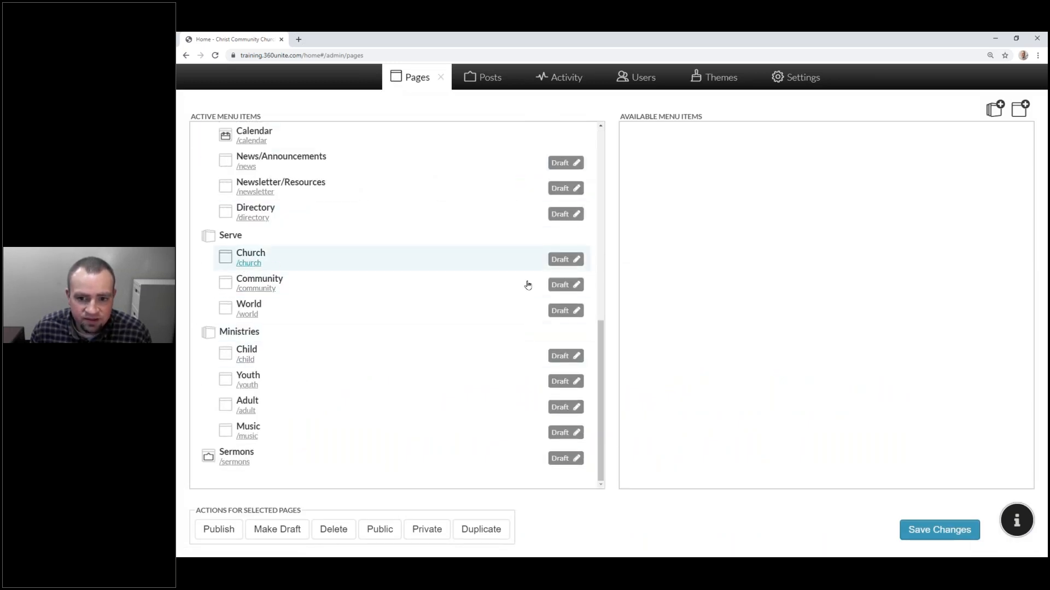
pyautogui.moveTo(392, 259); pyautogui.dragTo(809, 281)
pyautogui.moveTo(388, 288); pyautogui.dragTo(736, 286)
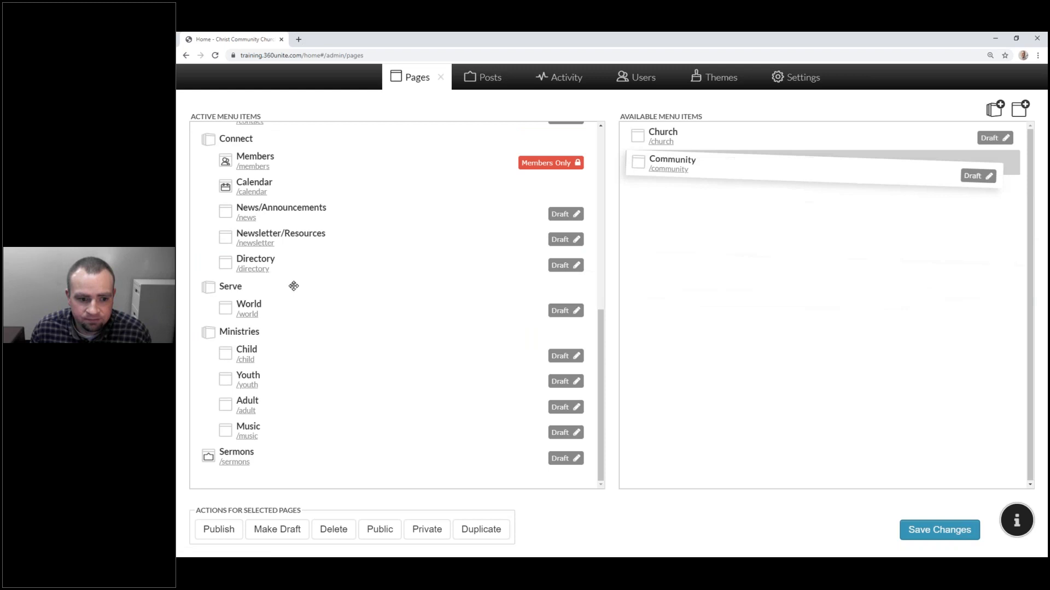
pyautogui.moveTo(394, 309); pyautogui.dragTo(804, 314)
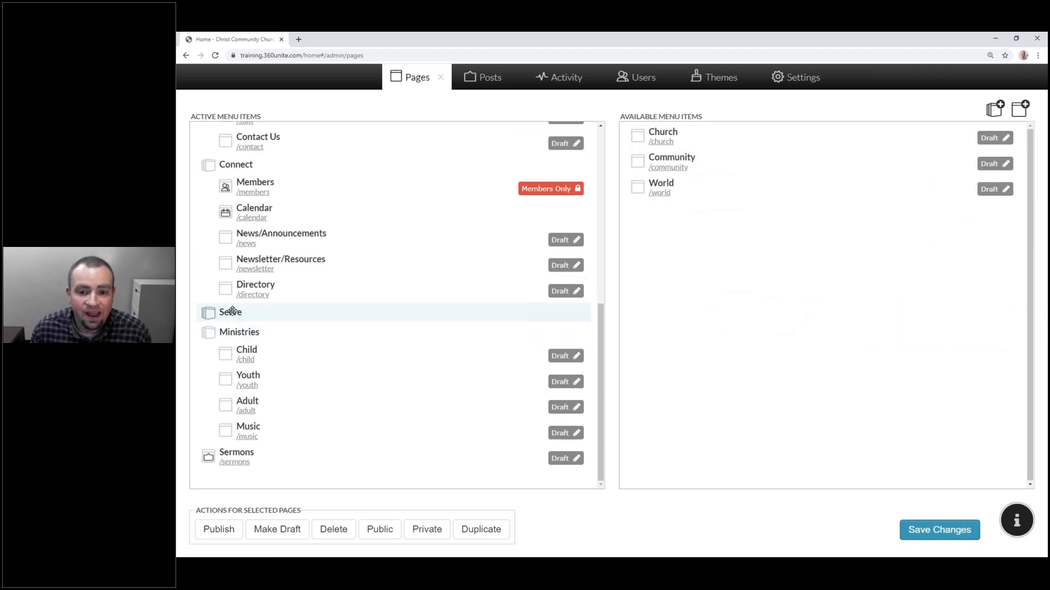
pyautogui.moveTo(235, 311); pyautogui.dragTo(724, 308)
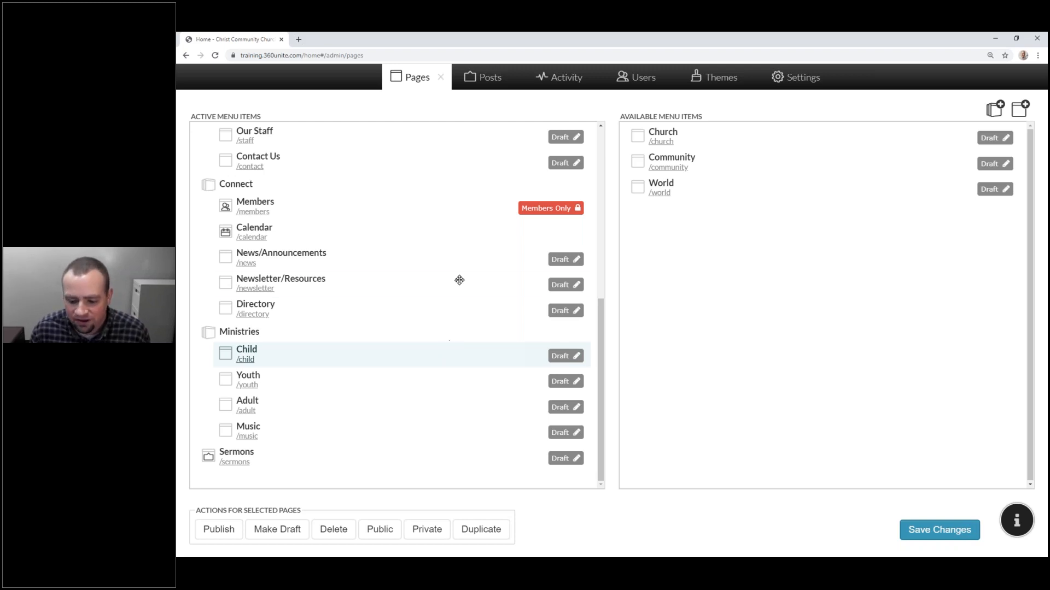
# Step: Save the menu changes, dismiss the confirmation, and save again
pyautogui.click(938, 533)
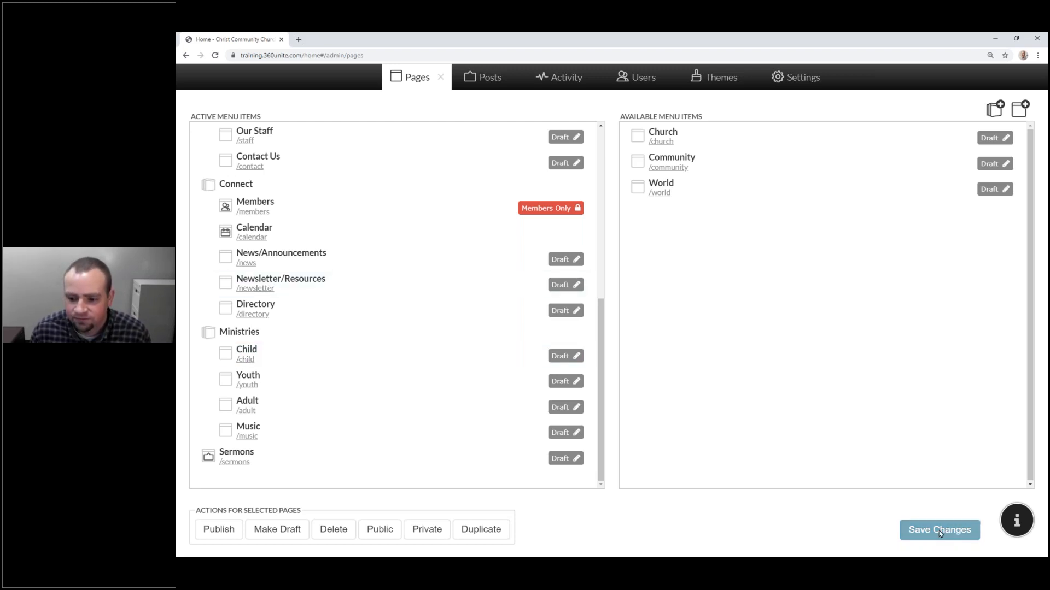
pyautogui.click(687, 525)
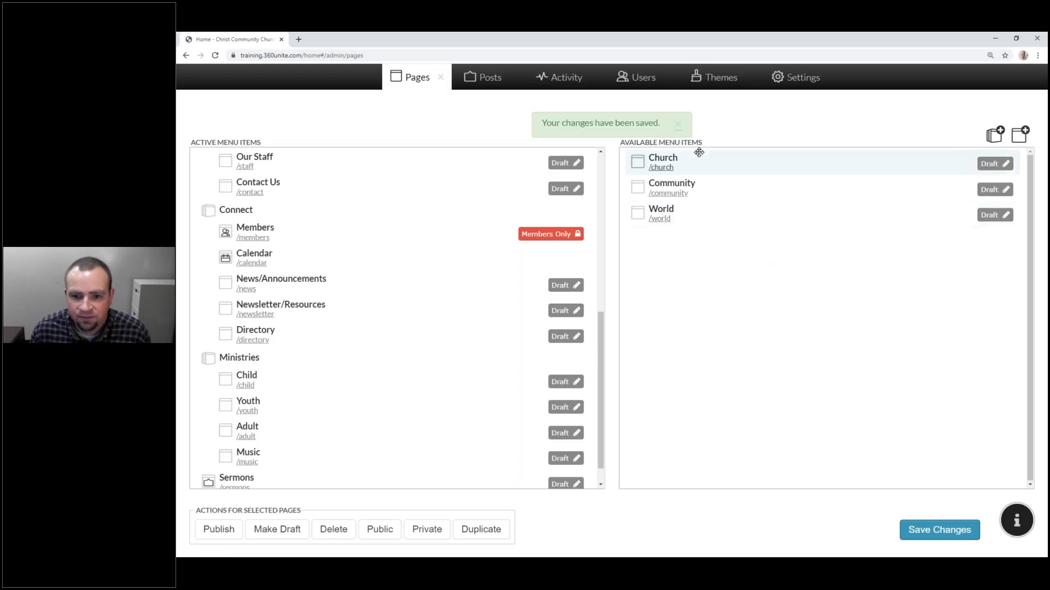
pyautogui.click(679, 124)
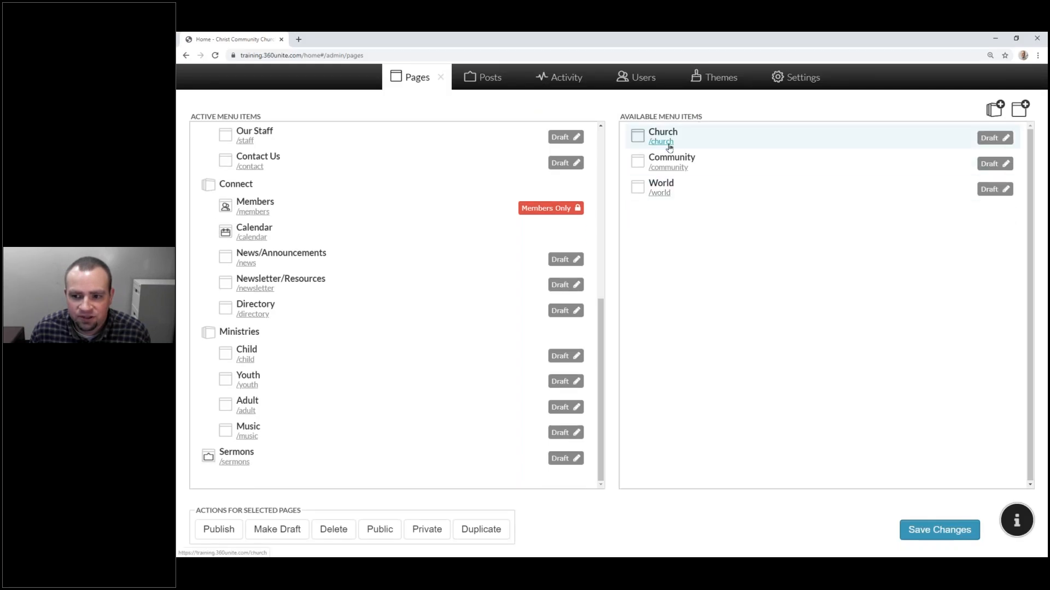
pyautogui.click(944, 528)
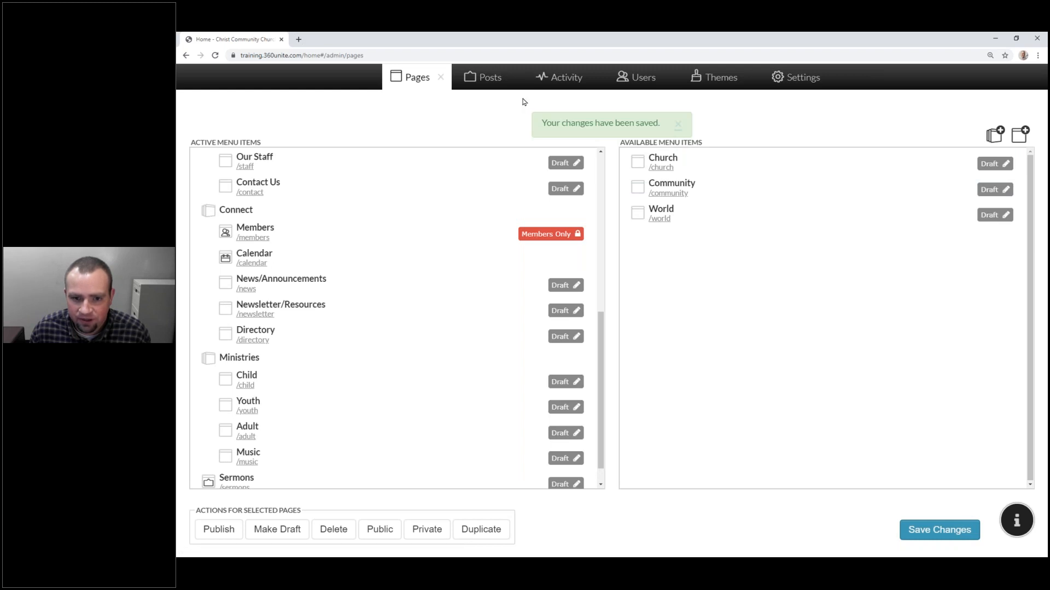
# Step: Check the live site menu without Serve, then reopen and close the Pages manager to return home
pyautogui.click(442, 79)
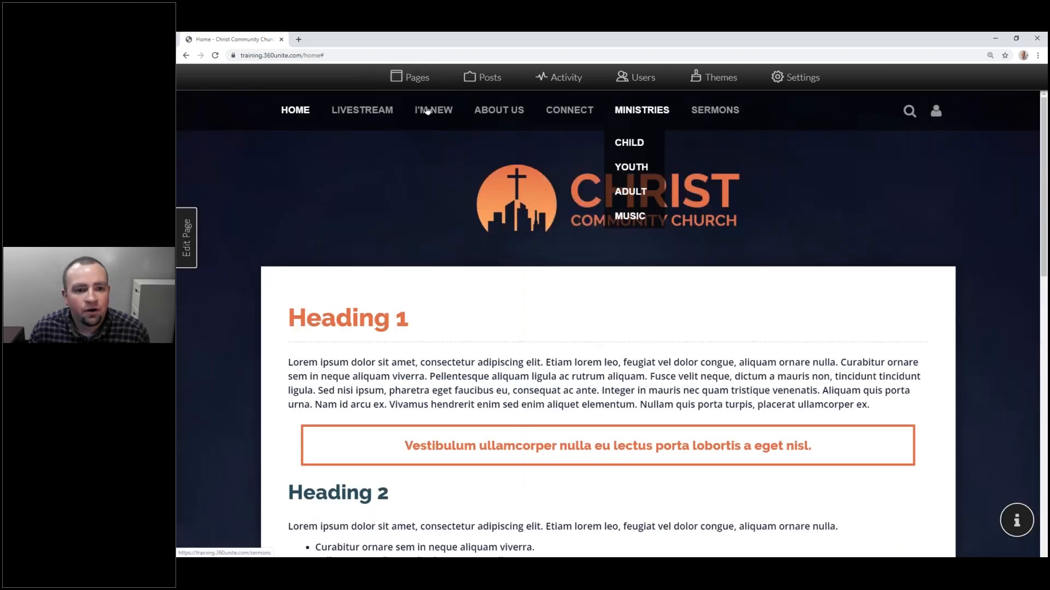
pyautogui.click(415, 77)
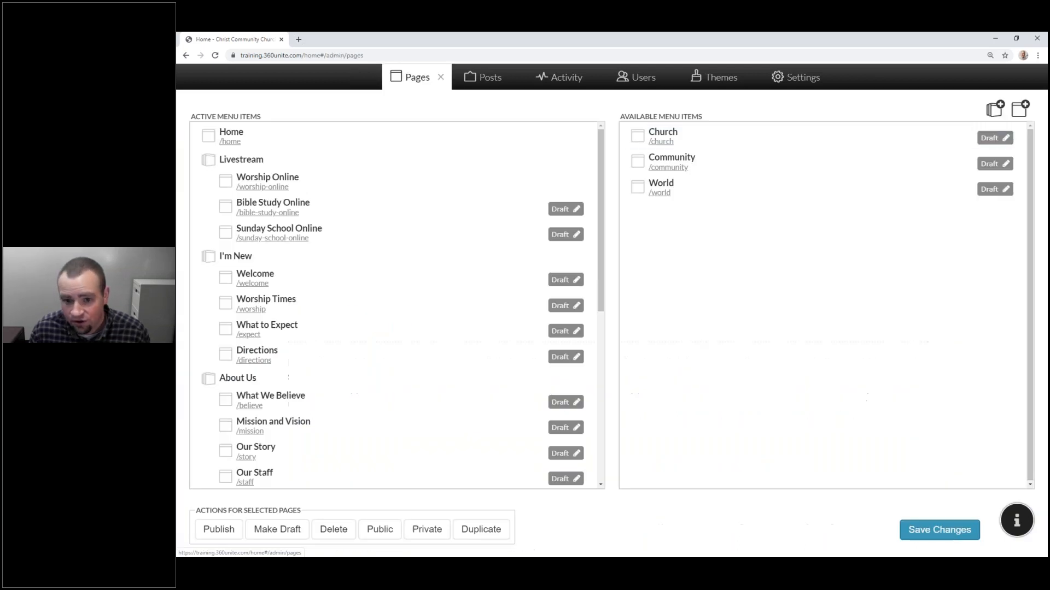
pyautogui.moveTo(747, 145); pyautogui.dragTo(769, 164)
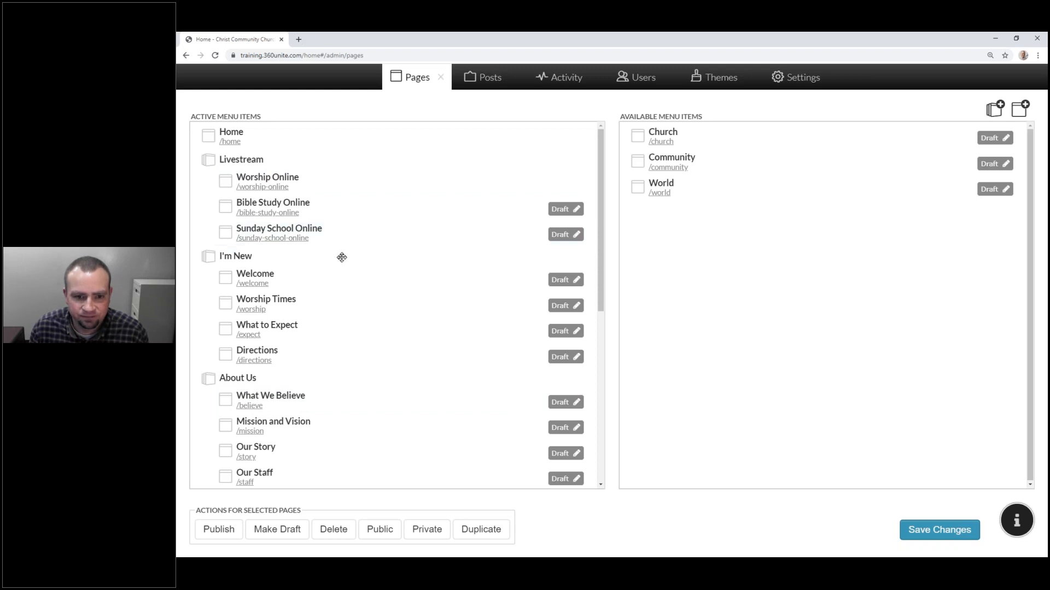
pyautogui.click(440, 78)
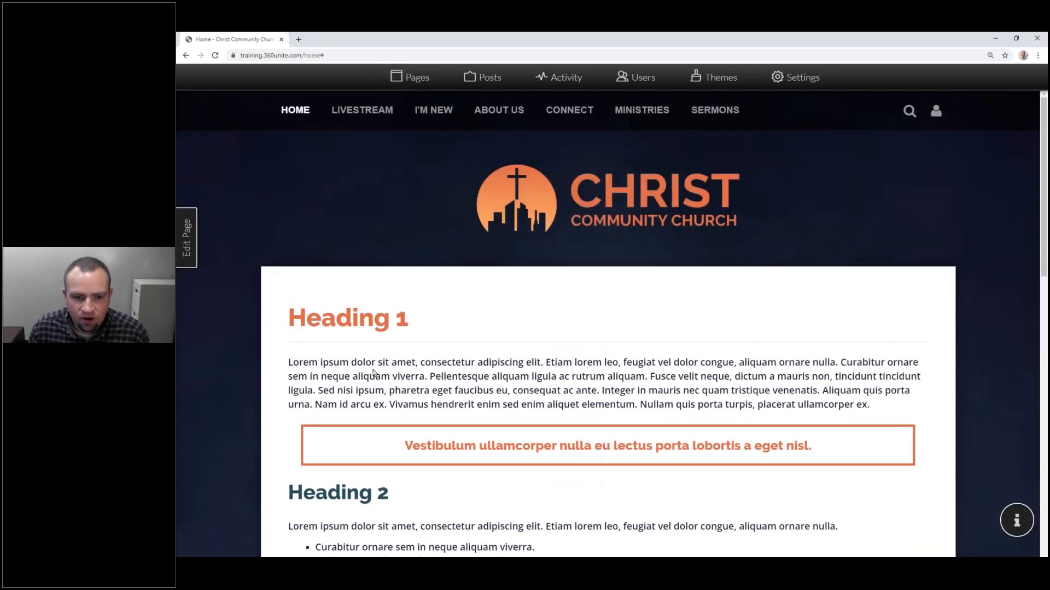
pyautogui.moveTo(362, 110)
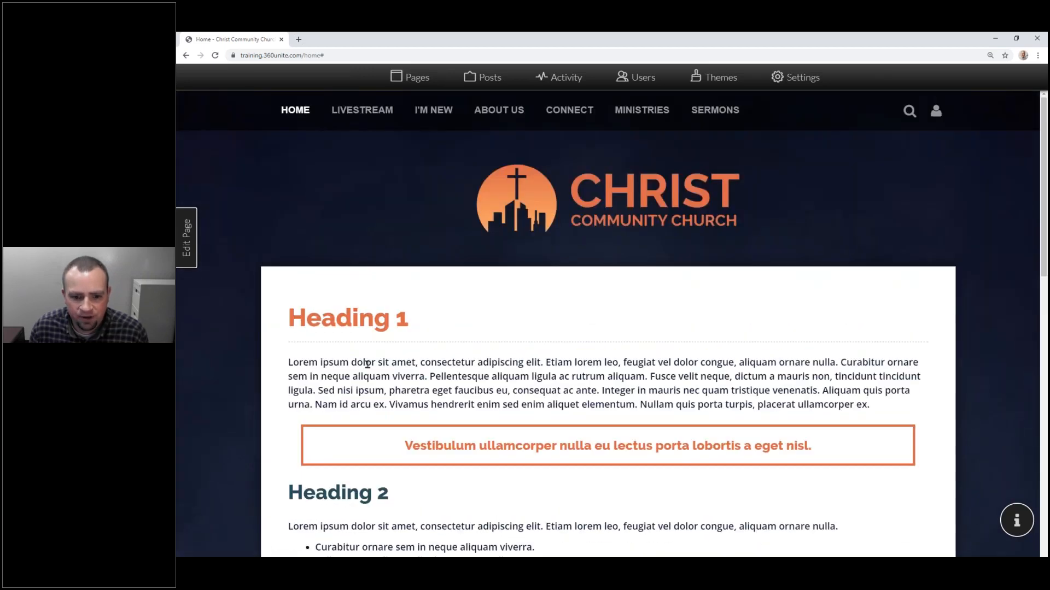
pyautogui.scroll(-6, 367, 364)
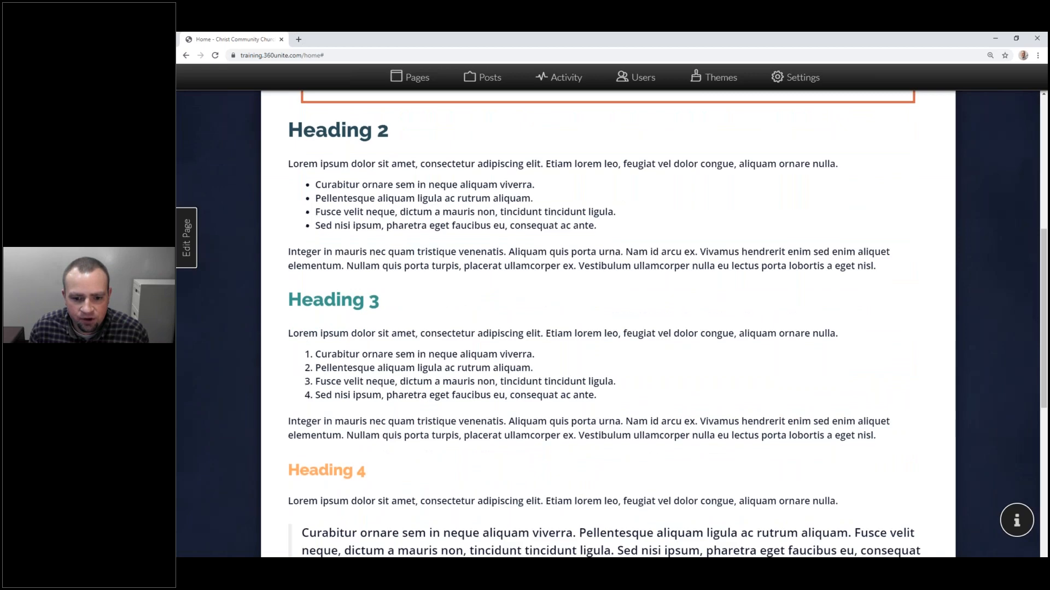
pyautogui.scroll(-5, 607, 324)
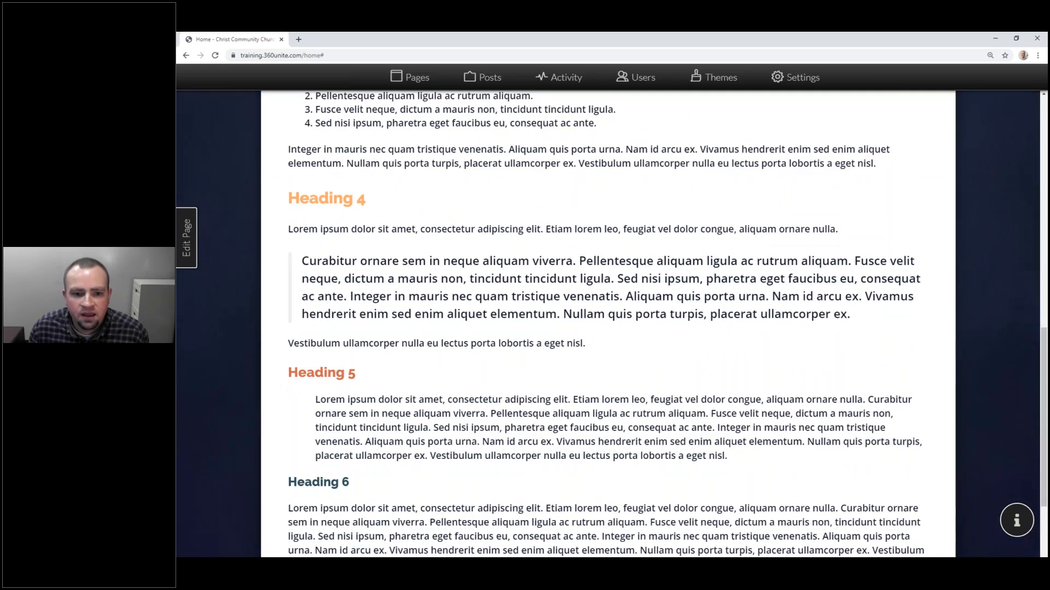
pyautogui.scroll(2, 606, 324)
pyautogui.scroll(12, 606, 323)
pyautogui.moveTo(288, 315); pyautogui.dragTo(886, 359)
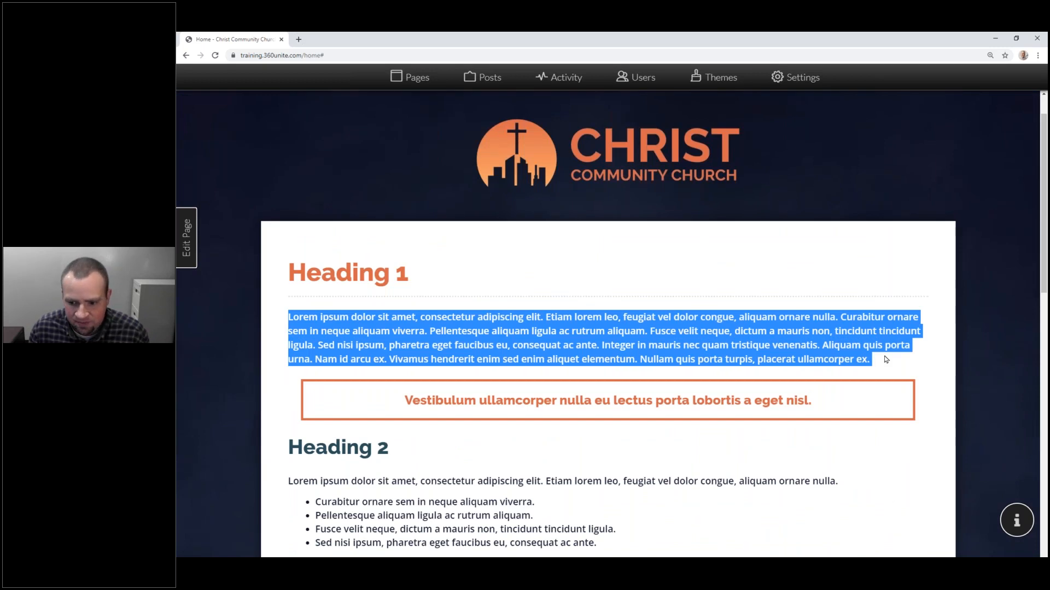
pyautogui.click(886, 359)
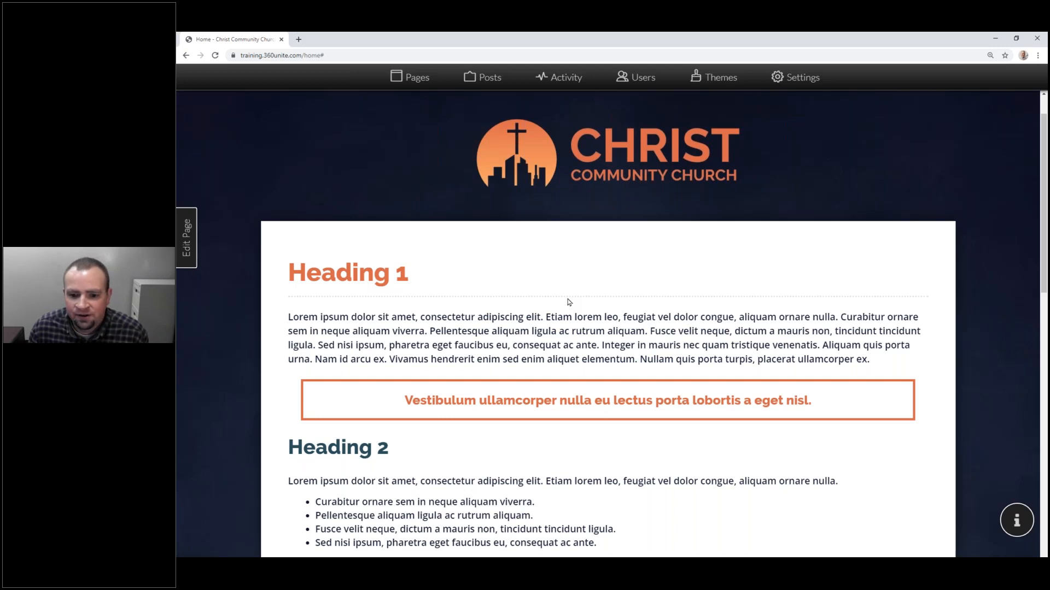
pyautogui.moveTo(875, 362); pyautogui.dragTo(456, 331)
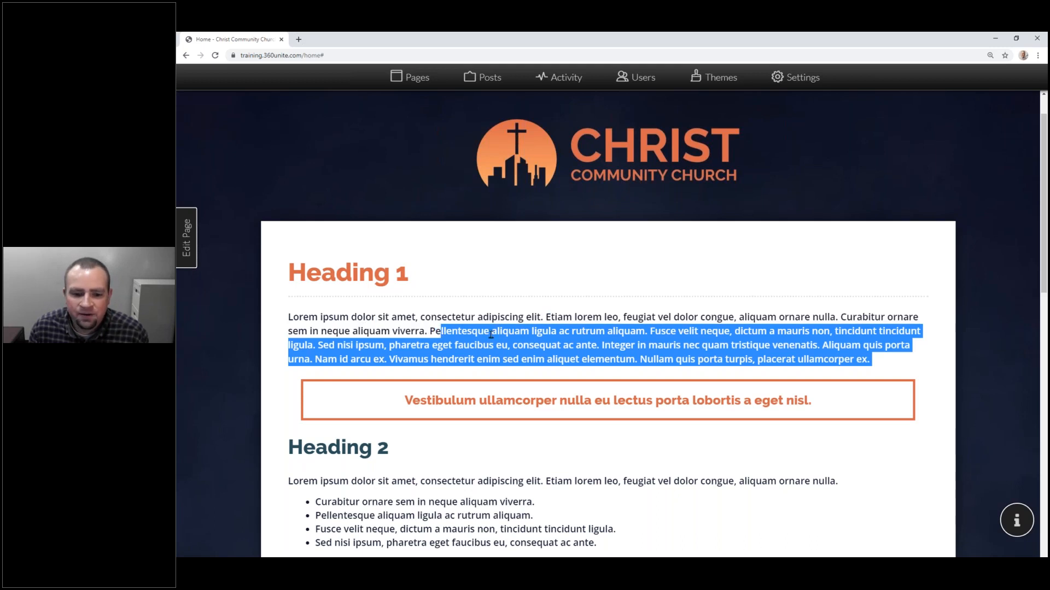
pyautogui.click(491, 334)
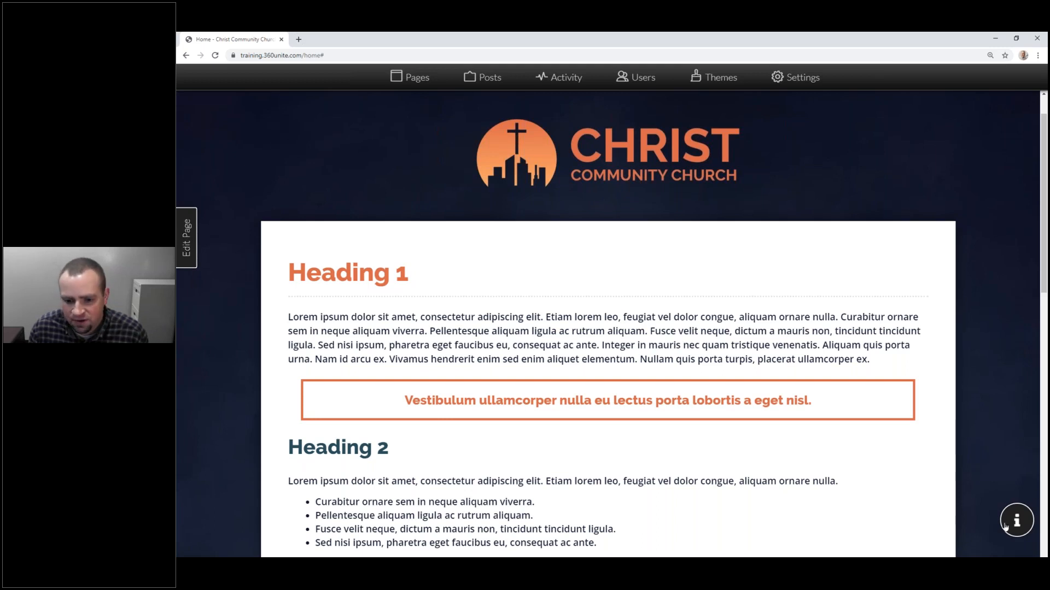
# Step: Open the Home page's settings and keep its status as Published
pyautogui.click(188, 239)
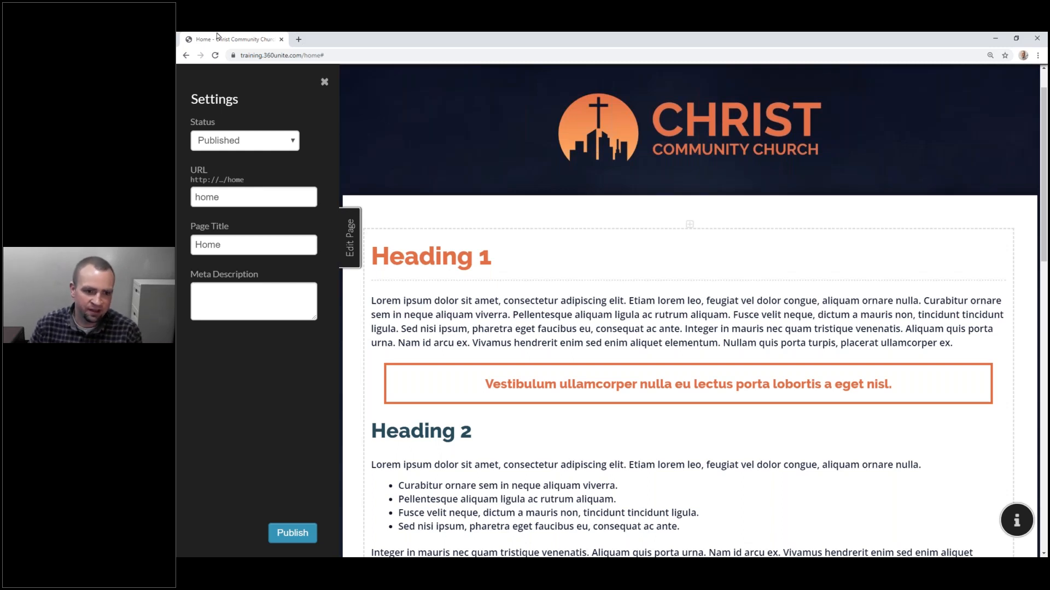
pyautogui.click(271, 147)
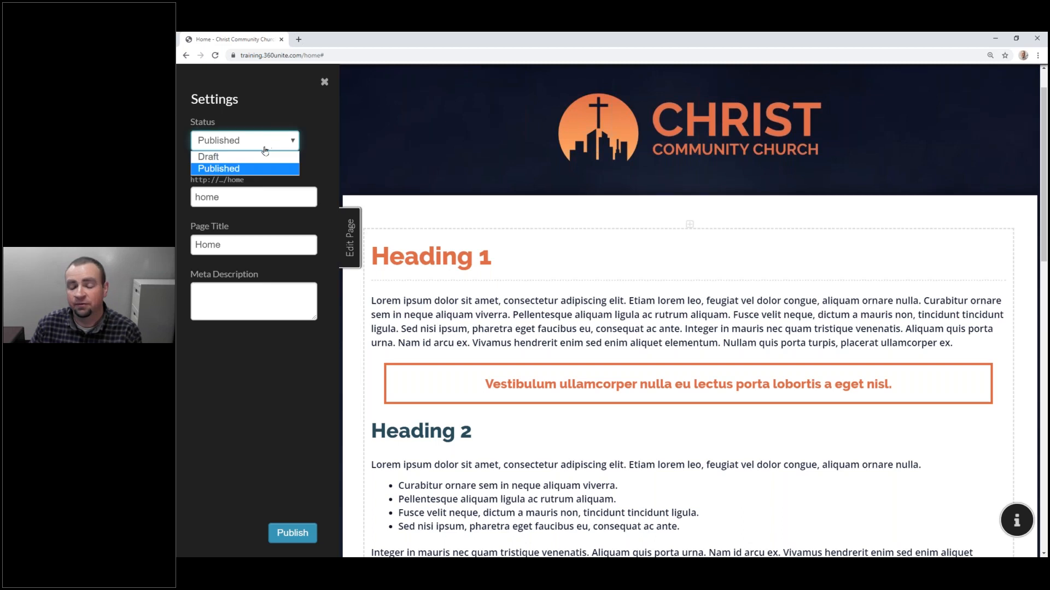
pyautogui.click(223, 174)
# Step: Select 'home' in the URL field, compare it with the site address, then click into Meta Description
pyautogui.click(227, 197)
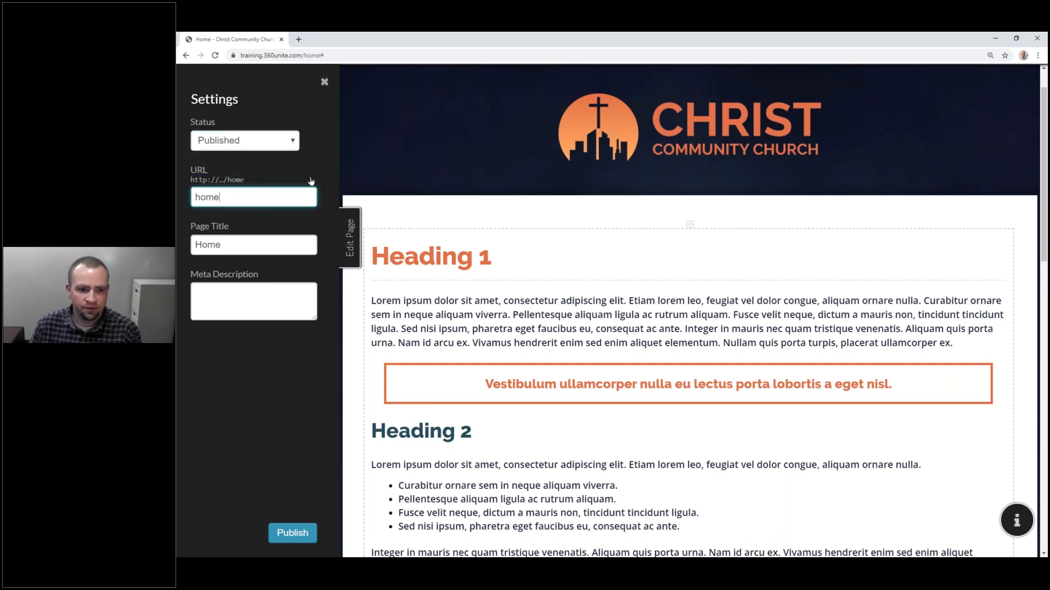
pyautogui.doubleClick(206, 200)
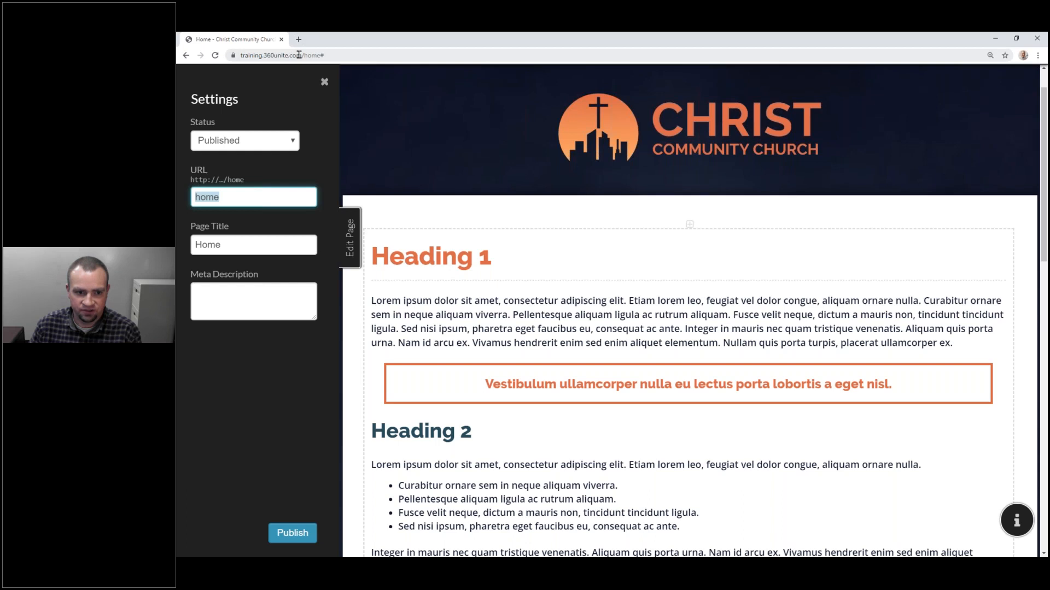
pyautogui.doubleClick(247, 55)
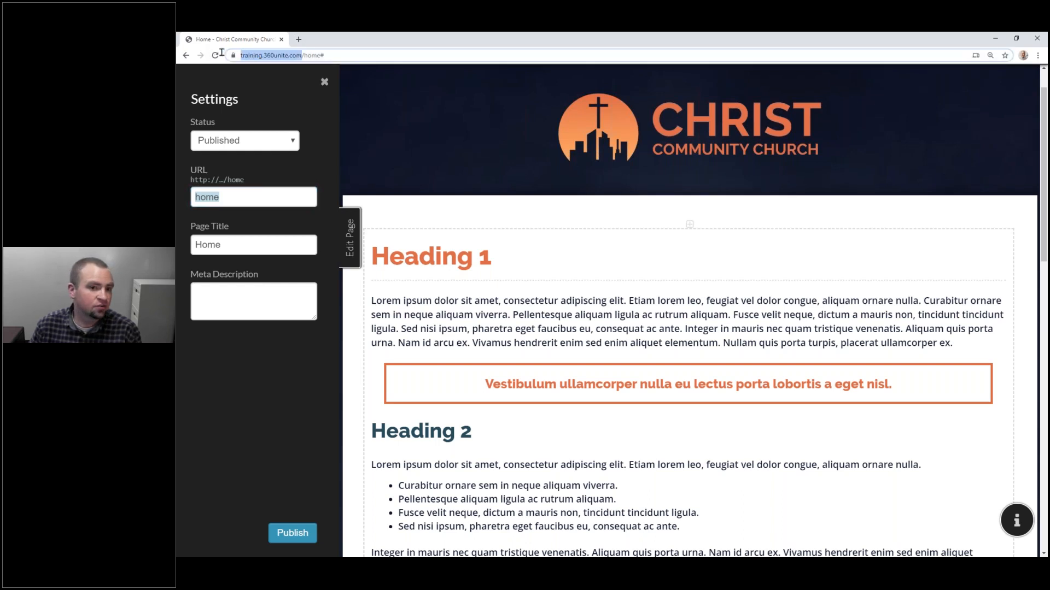
pyautogui.moveTo(217, 54); pyautogui.dragTo(215, 55)
pyautogui.click(248, 197)
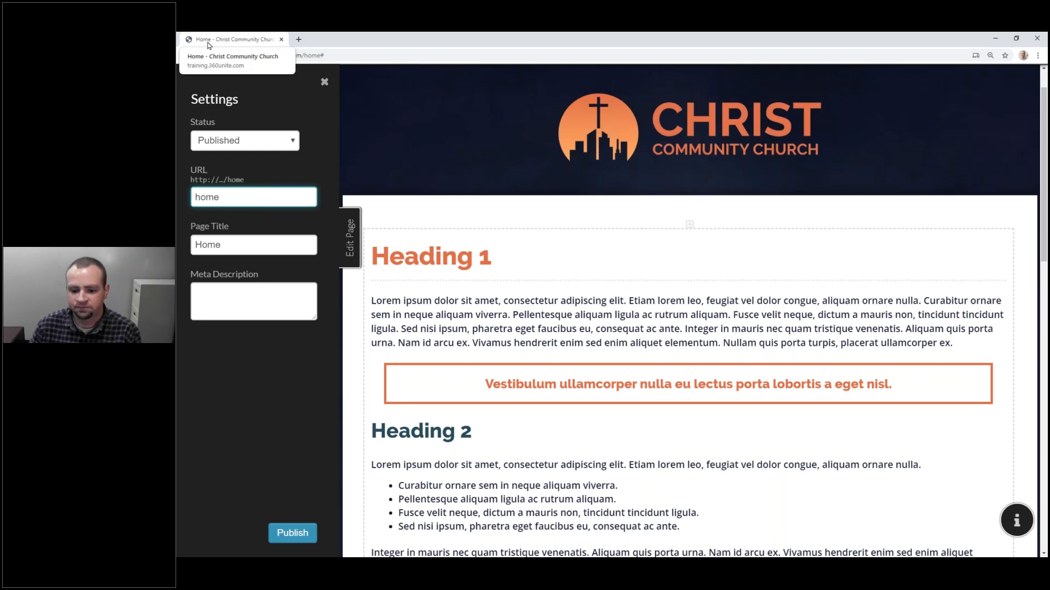
pyautogui.click(243, 288)
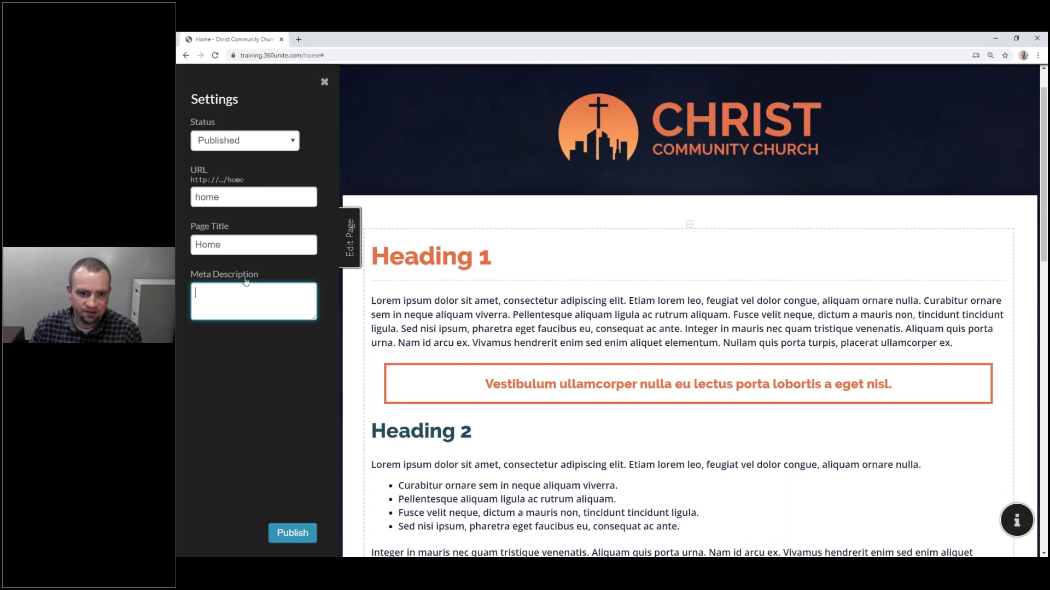
# Step: In a new tab, search Google for 'Concordia Technology Solutions'
pyautogui.click(299, 39)
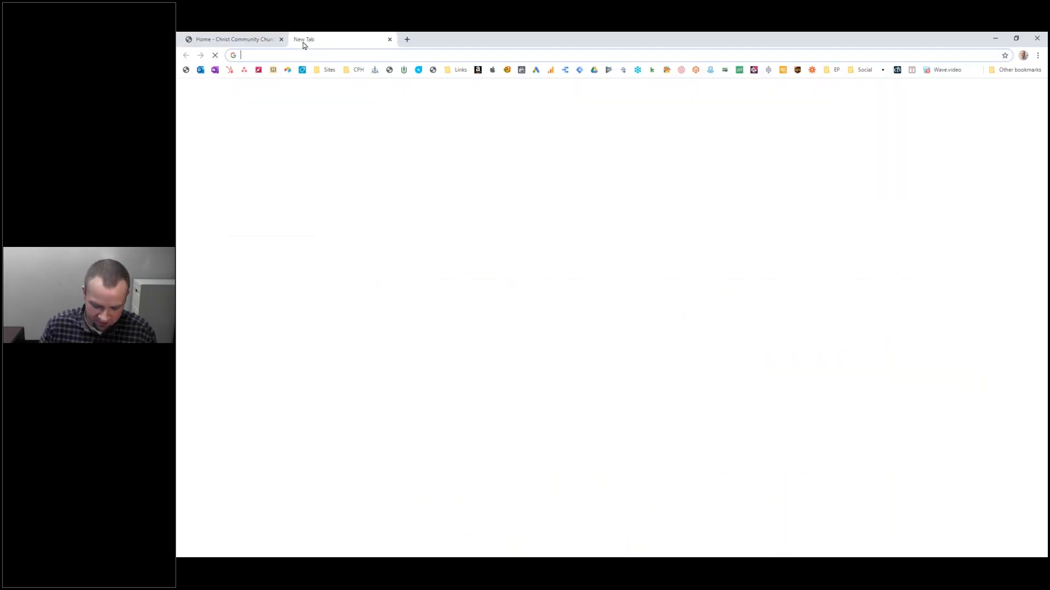
pyautogui.write('concordi')
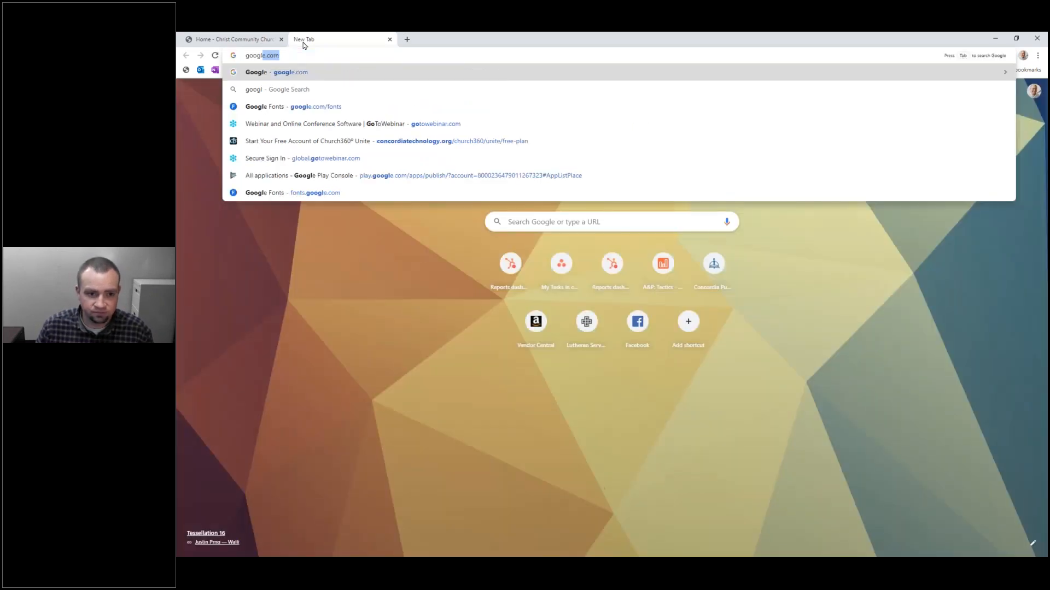
pyautogui.press('Return')
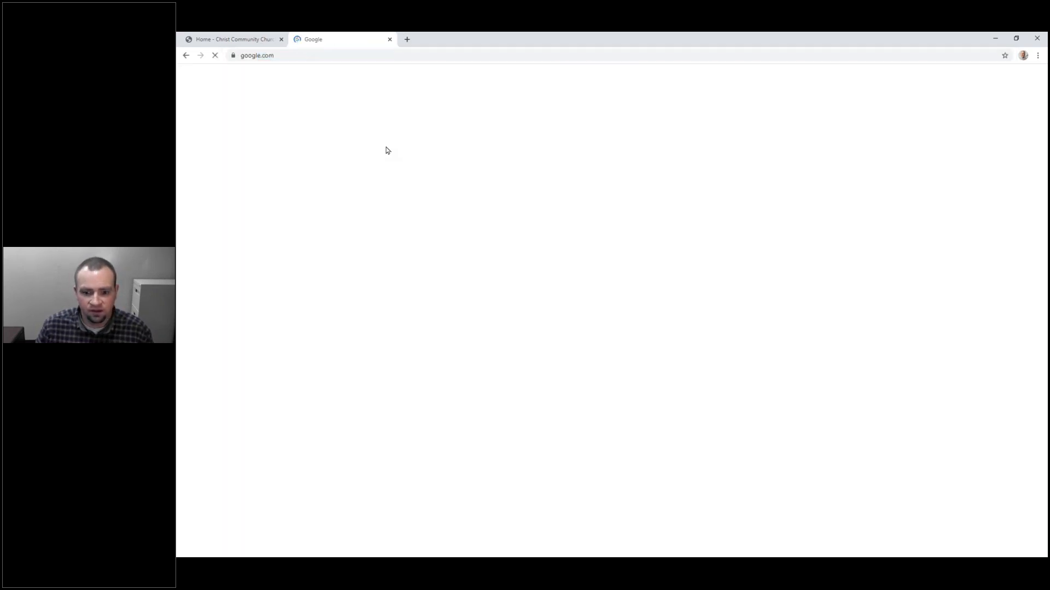
pyautogui.click(558, 219)
pyautogui.write('Concordia ')
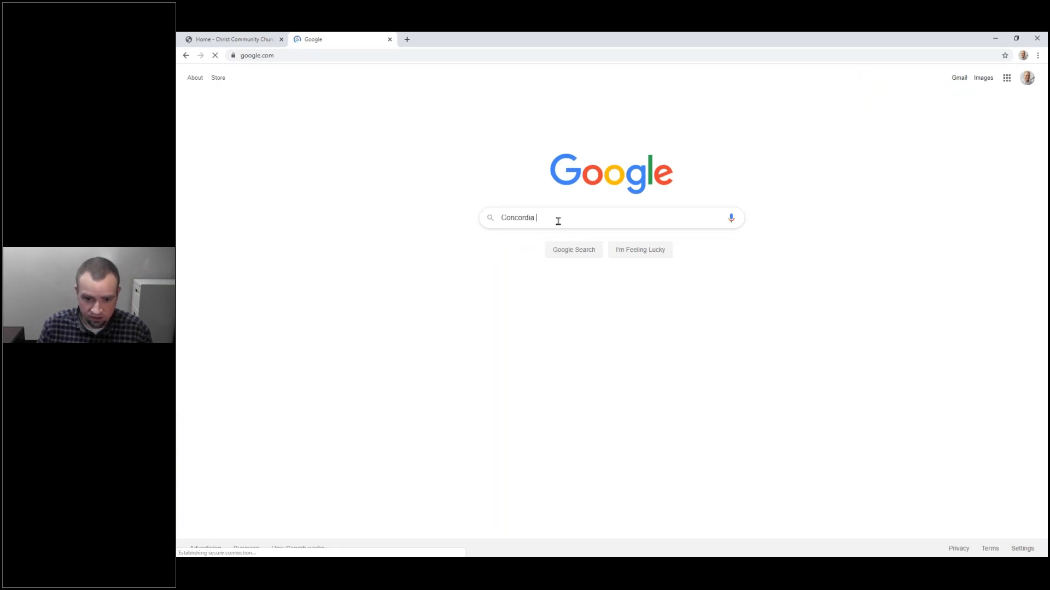
pyautogui.write('Technology Solu')
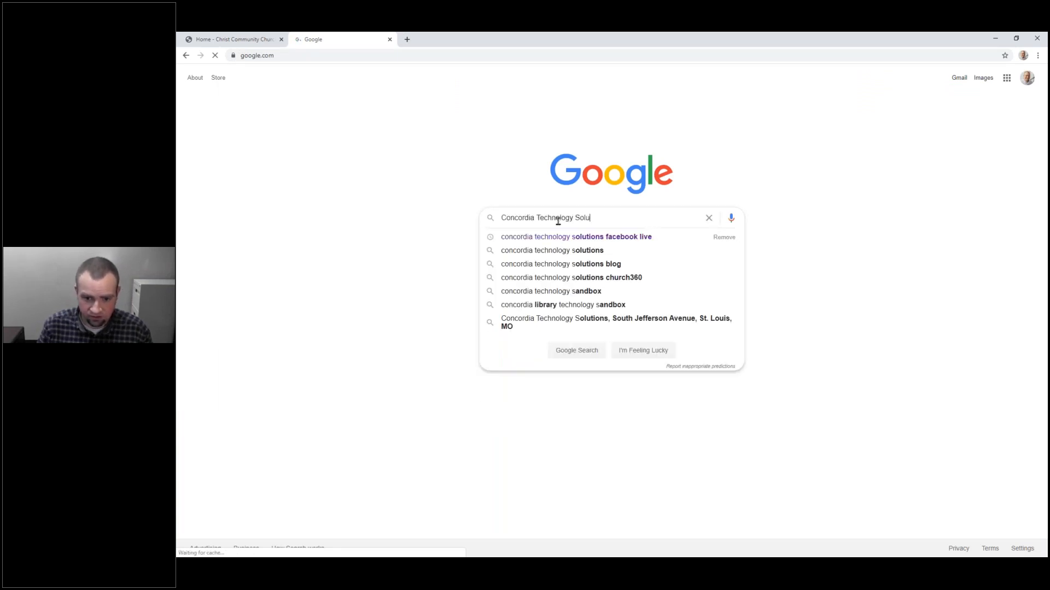
pyautogui.write('tions')
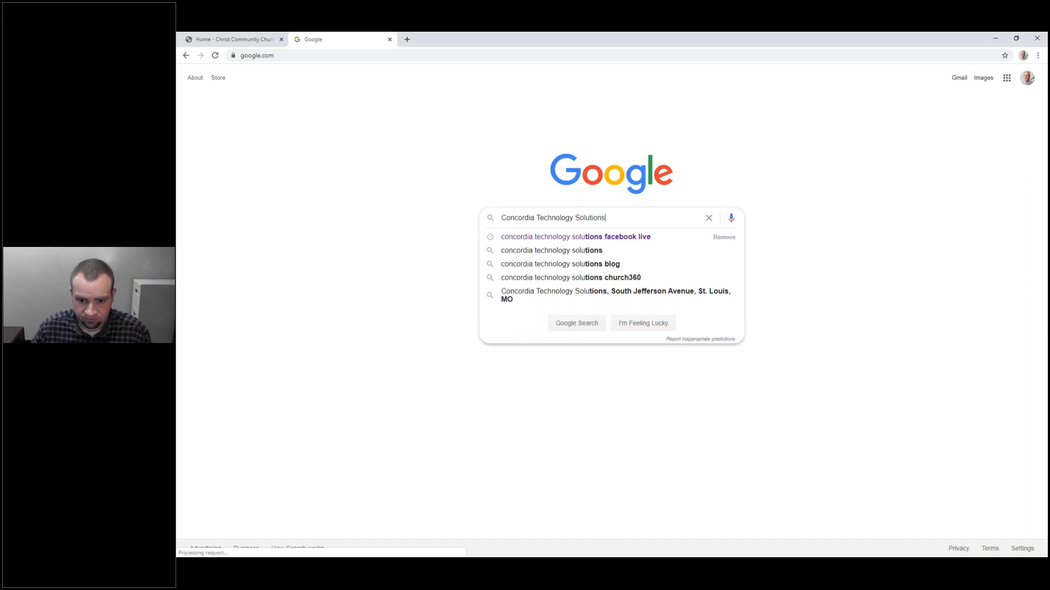
pyautogui.press('Return')
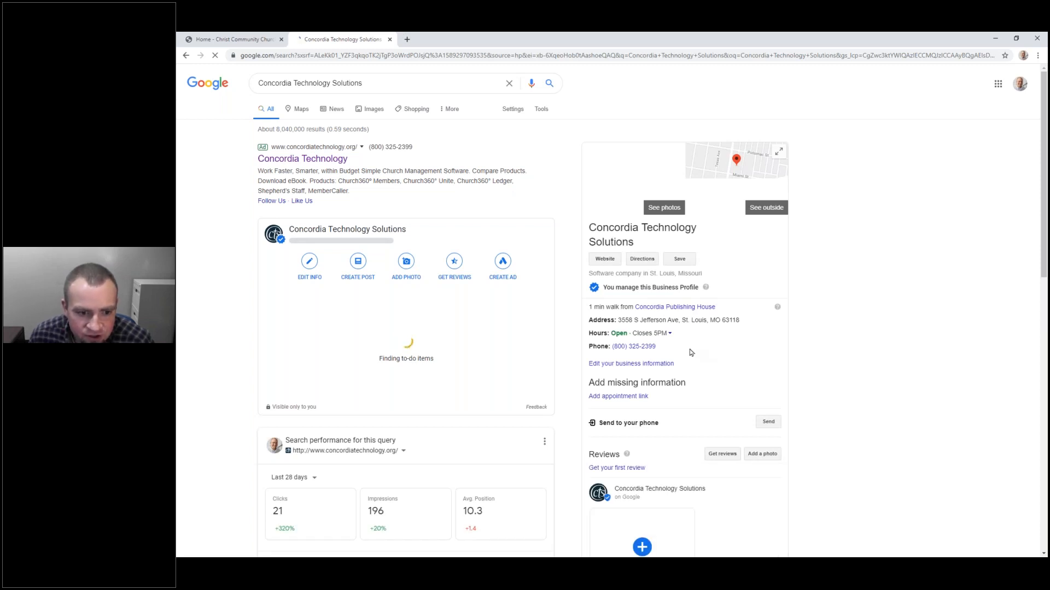
# Step: Open the Concordia Technology Solutions website result, go back to the results, then close the tab
pyautogui.scroll(-2, 437, 256)
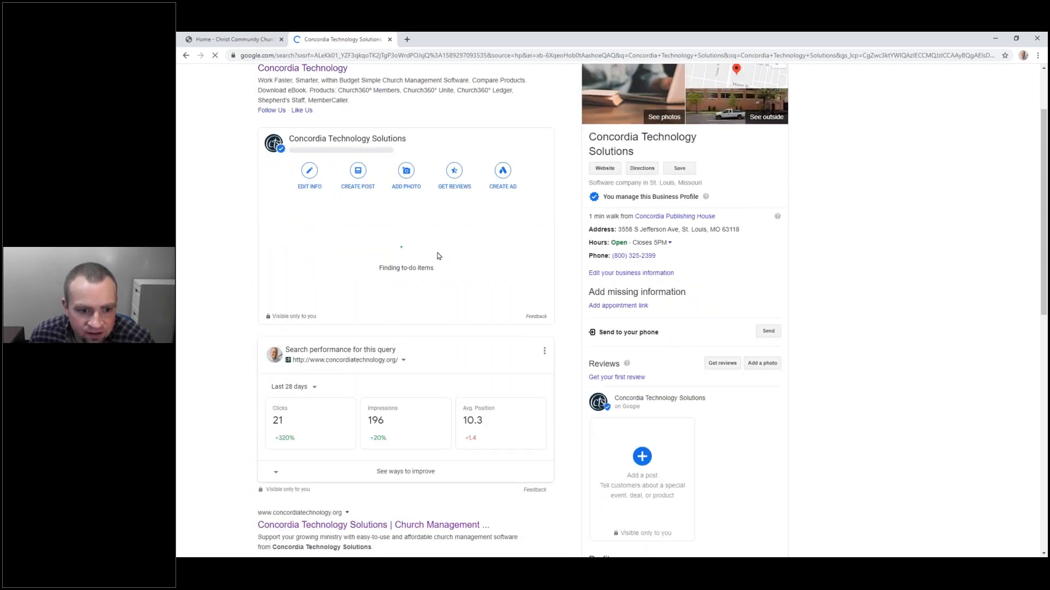
pyautogui.scroll(-7, 437, 256)
pyautogui.moveTo(437, 256); pyautogui.dragTo(389, 235)
pyautogui.click(273, 223)
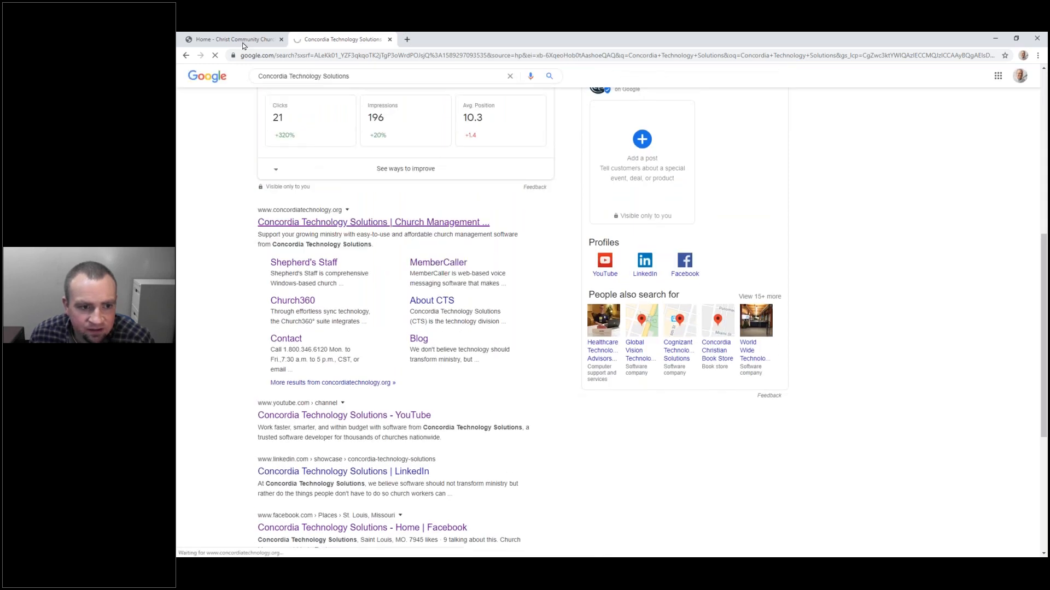
pyautogui.click(189, 57)
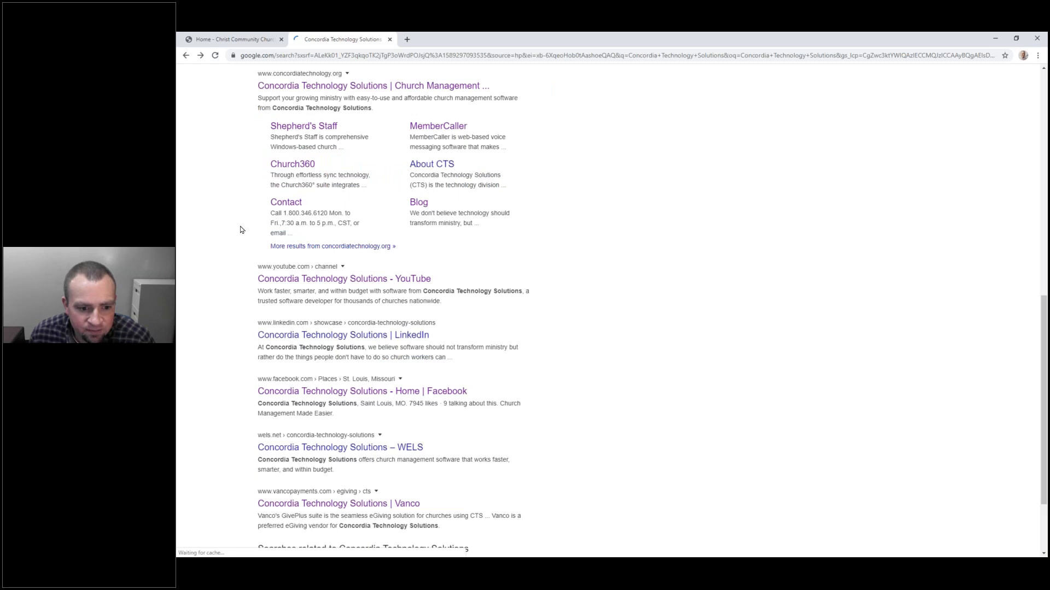
pyautogui.moveTo(258, 290); pyautogui.dragTo(452, 302)
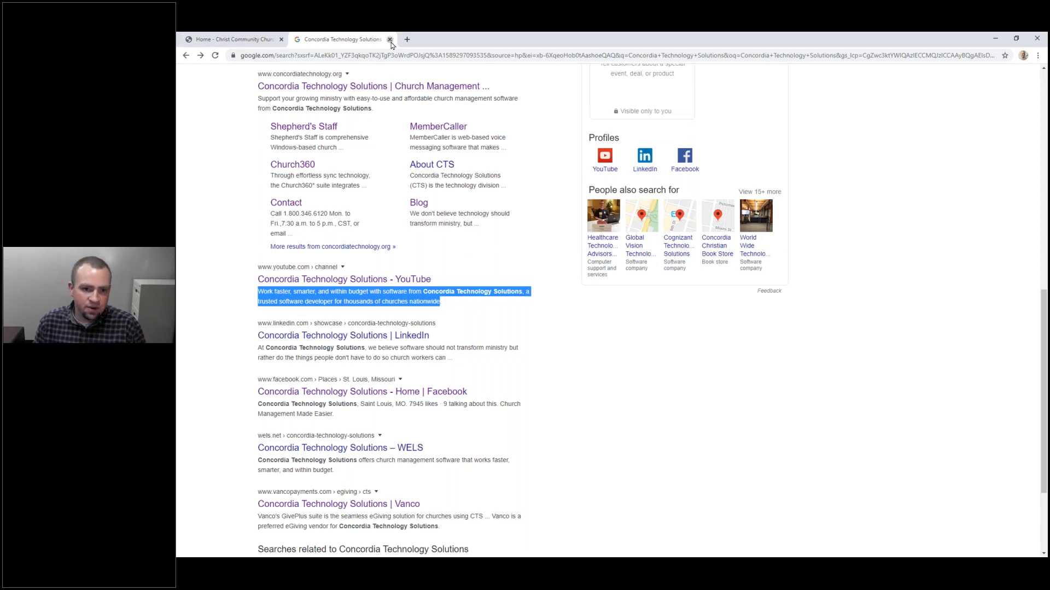
pyautogui.hotkey('ctrl', 'w')
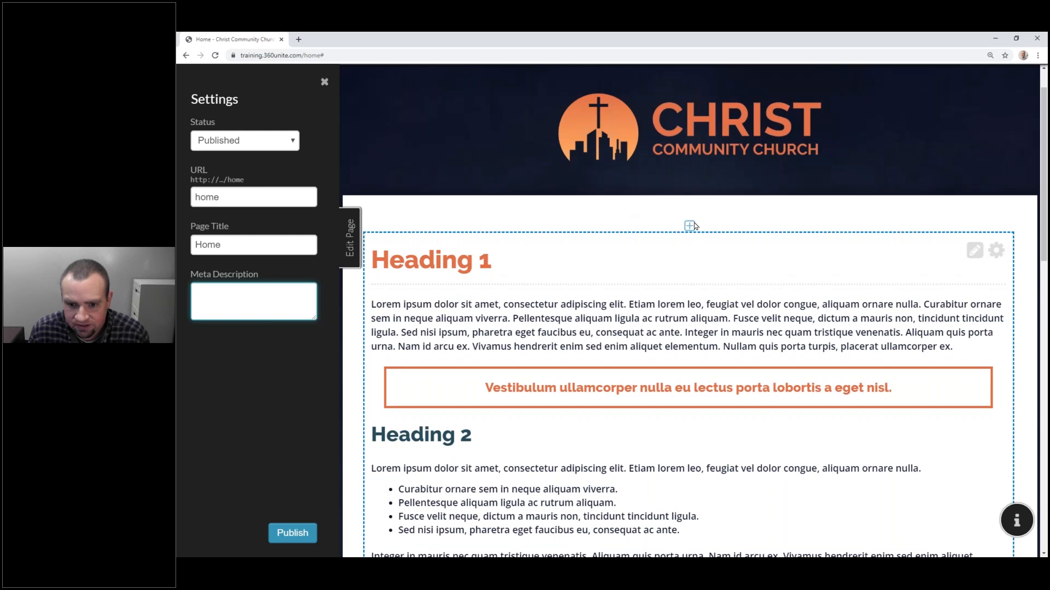
# Step: Scroll up and down through the Home page's sample headings in the editor
pyautogui.scroll(-5, 690, 227)
pyautogui.scroll(-2, 689, 227)
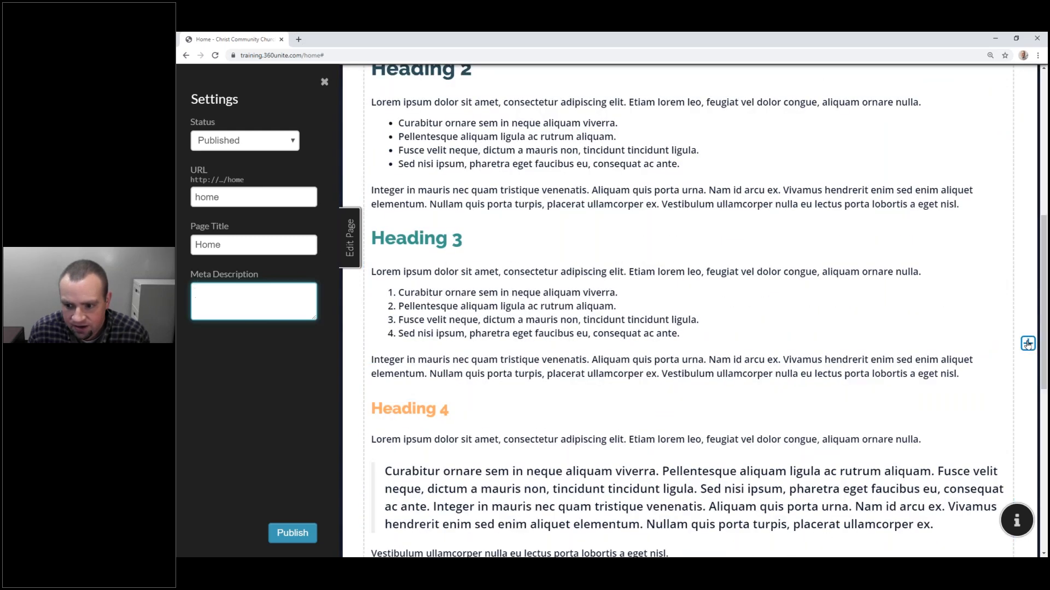
pyautogui.scroll(-6, 799, 306)
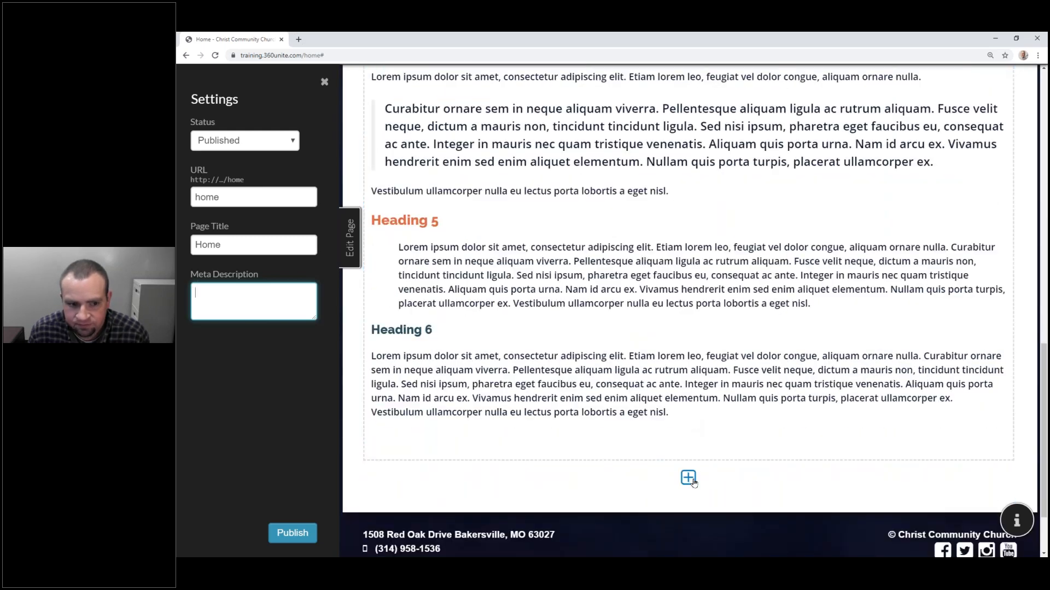
pyautogui.scroll(6, 616, 300)
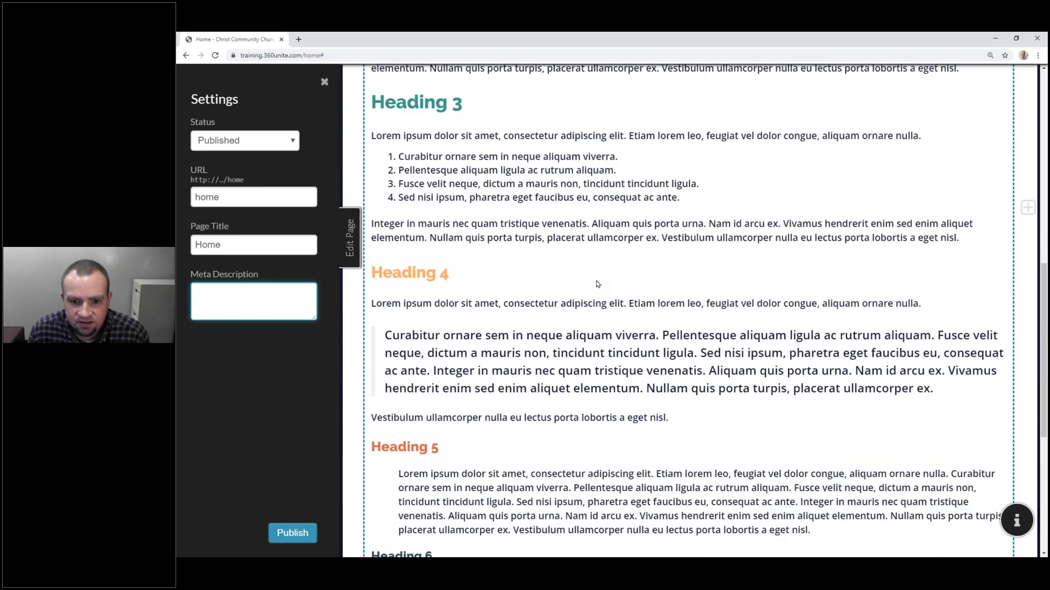
pyautogui.scroll(-2, 595, 282)
pyautogui.scroll(8, 594, 282)
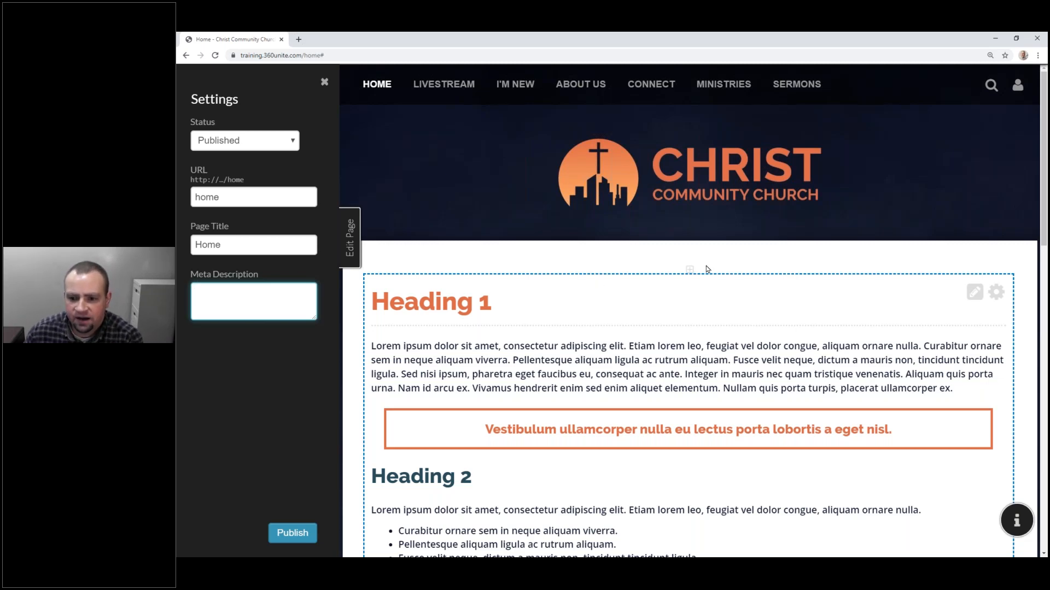
pyautogui.scroll(-1, 702, 316)
pyautogui.scroll(-15, 701, 316)
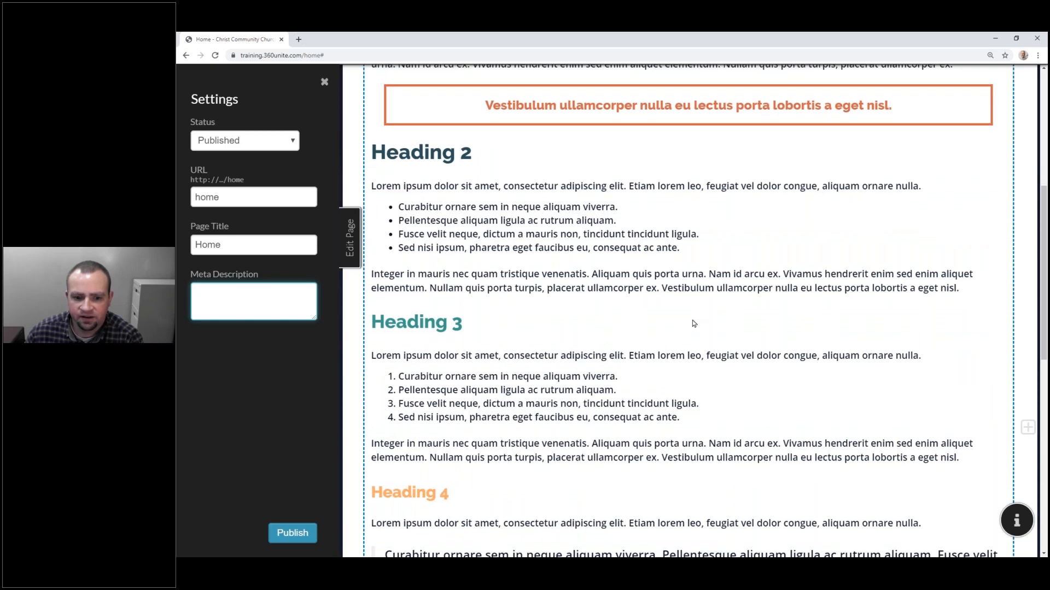
pyautogui.scroll(15, 688, 324)
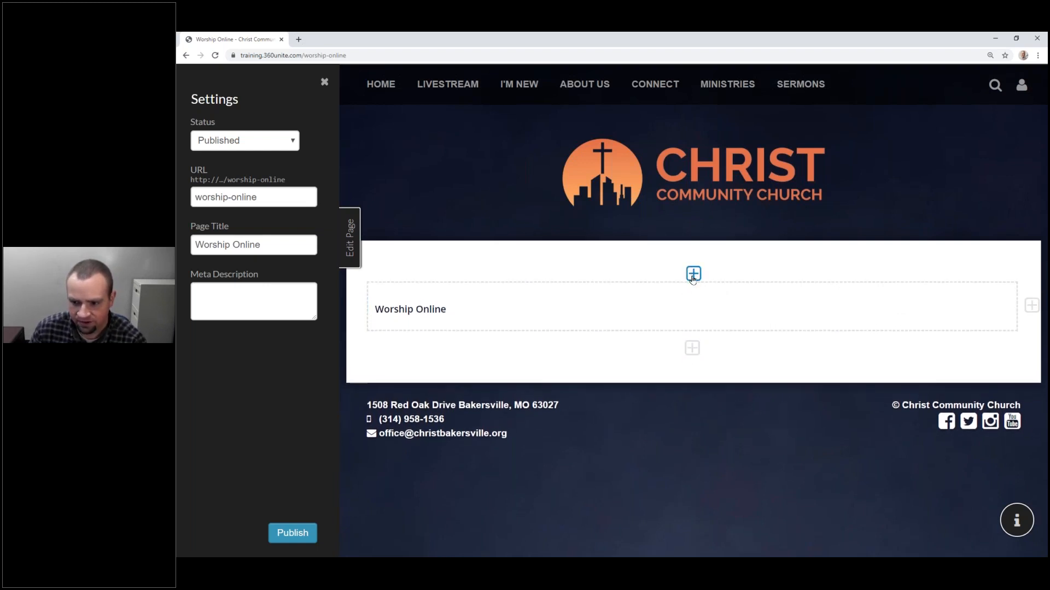
# Step: Add three empty rows below Worship Online, then Reset to discard them
pyautogui.click(691, 340)
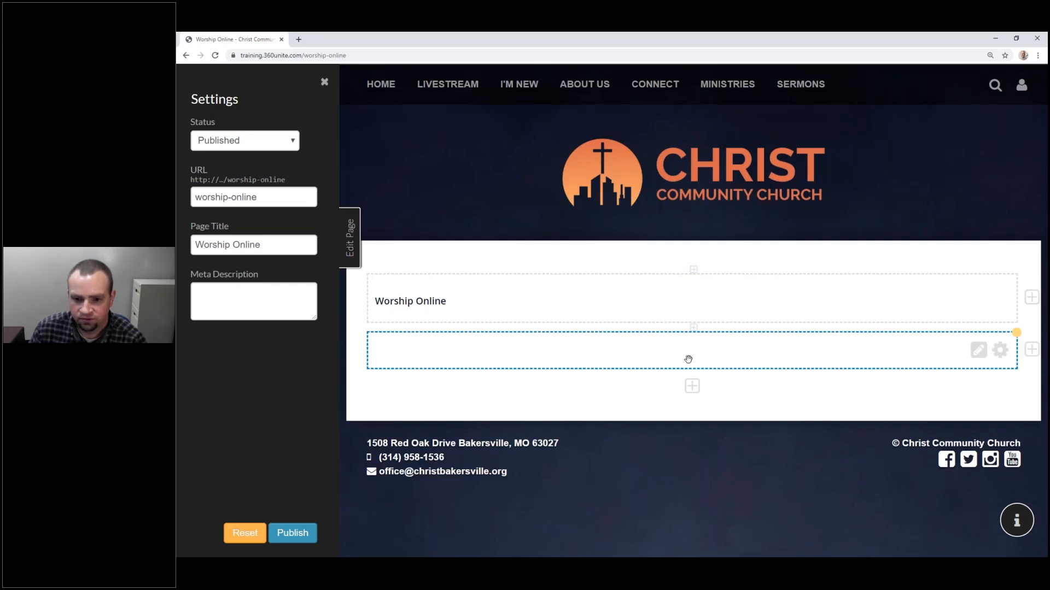
pyautogui.click(692, 386)
pyautogui.click(689, 433)
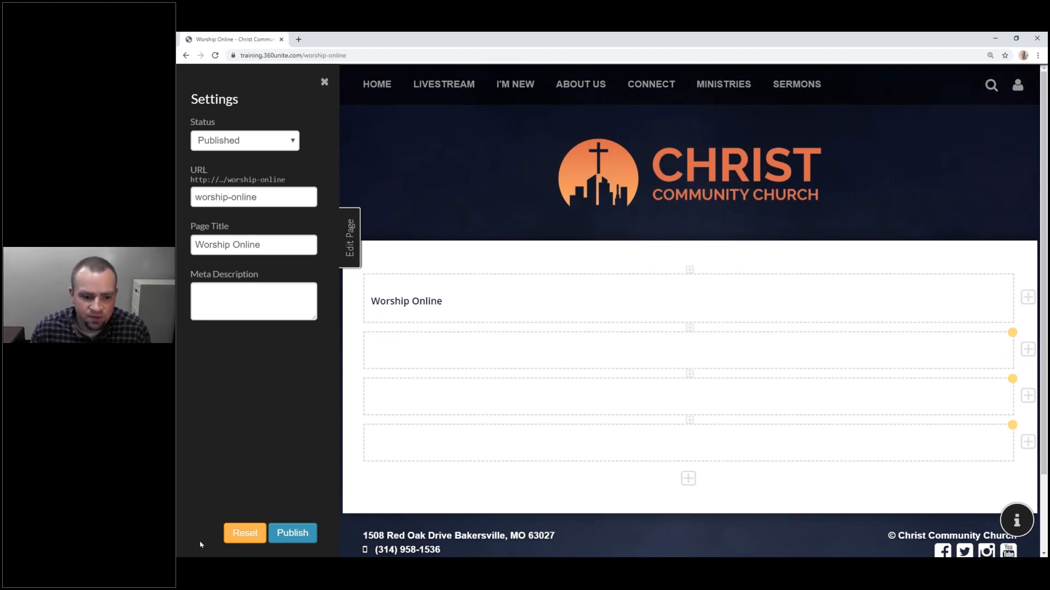
pyautogui.click(240, 533)
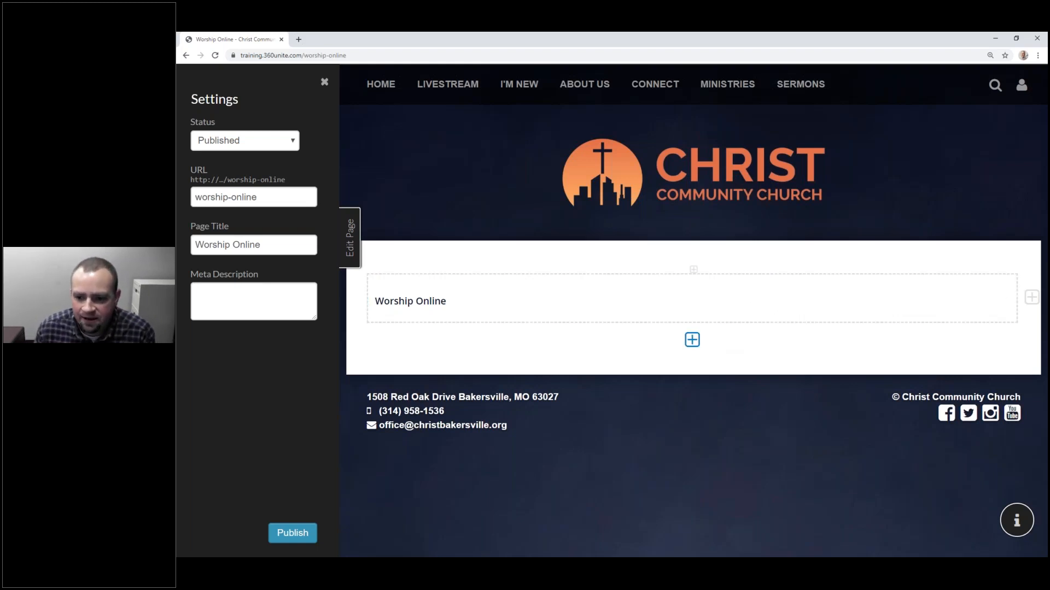
# Step: Add a single empty row below Worship Online and publish the page
pyautogui.click(691, 340)
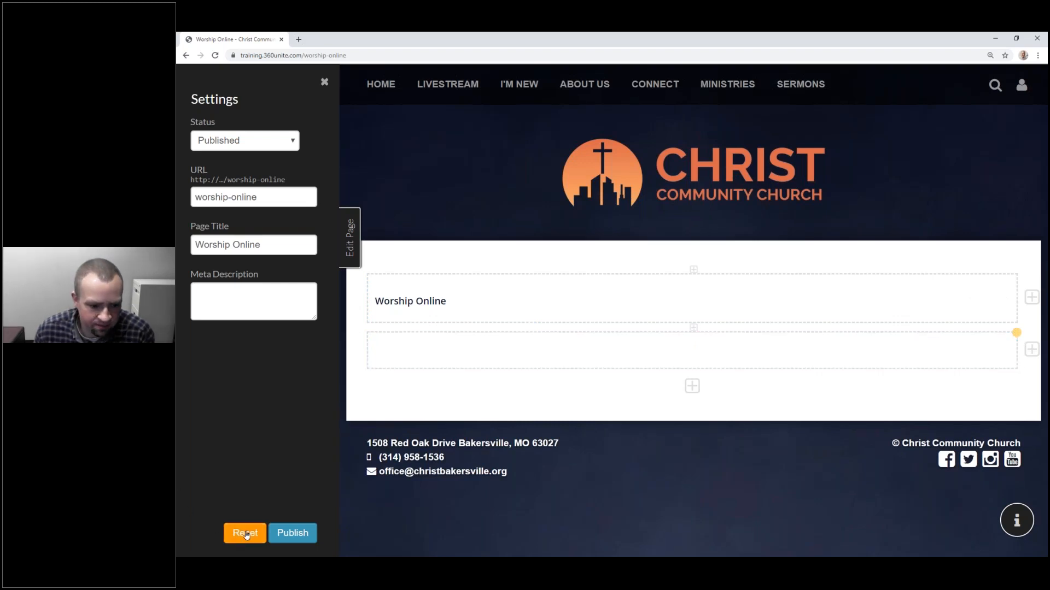
pyautogui.click(306, 534)
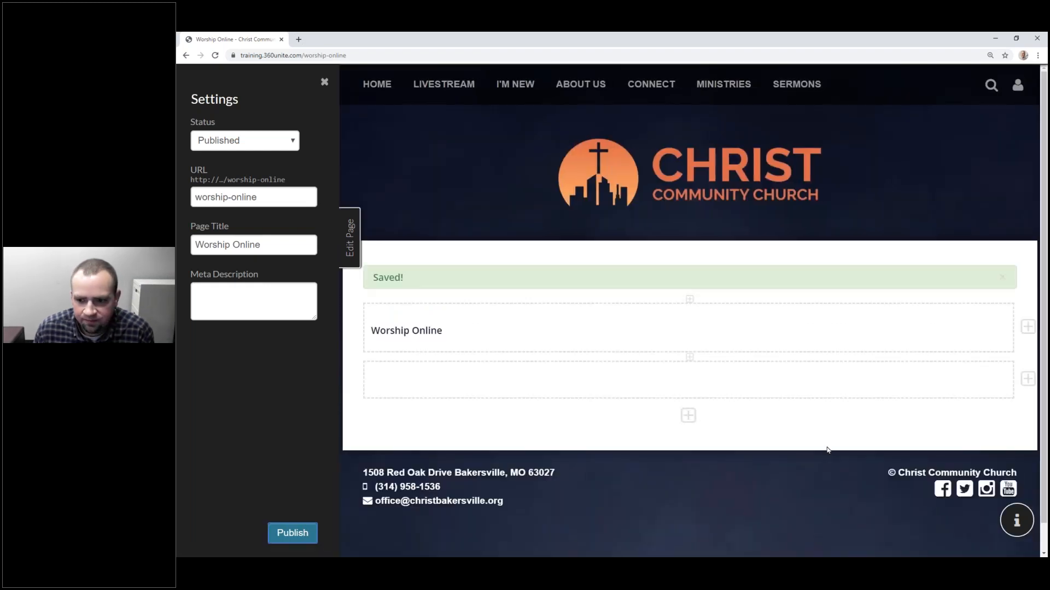
pyautogui.moveTo(978, 312)
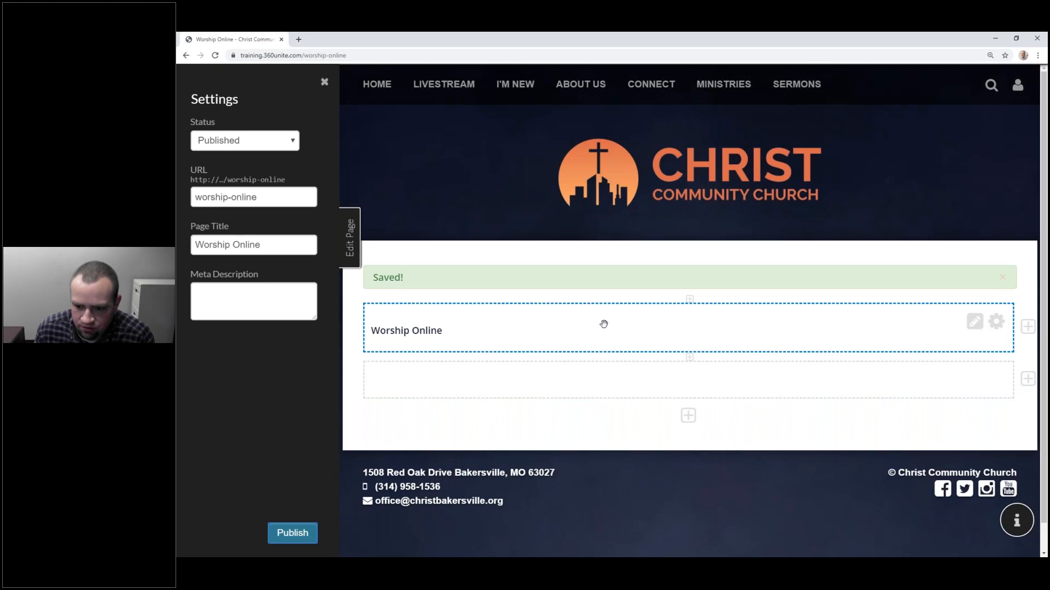
pyautogui.click(992, 324)
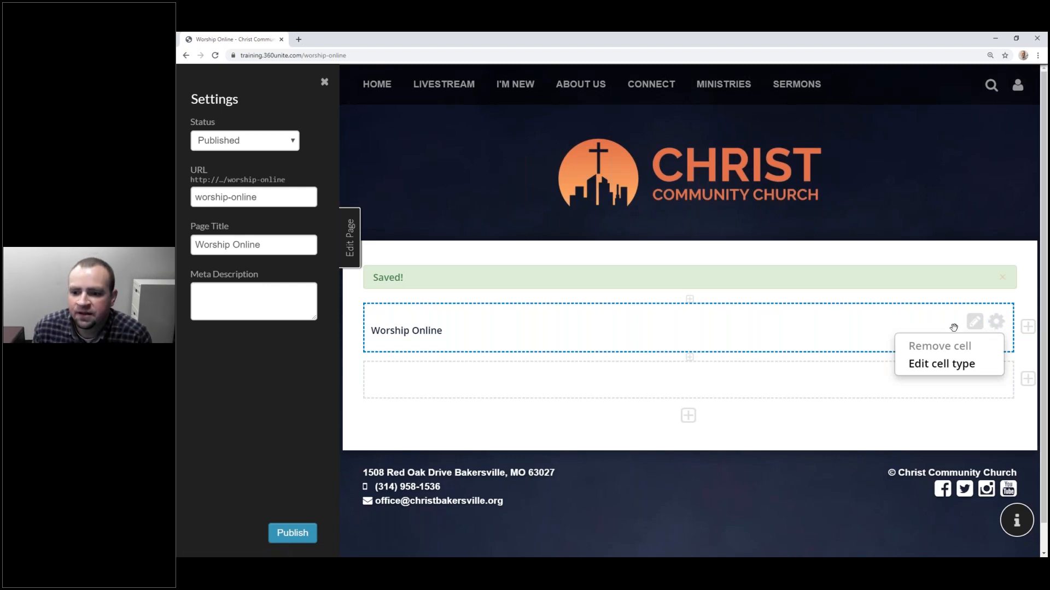
pyautogui.click(937, 364)
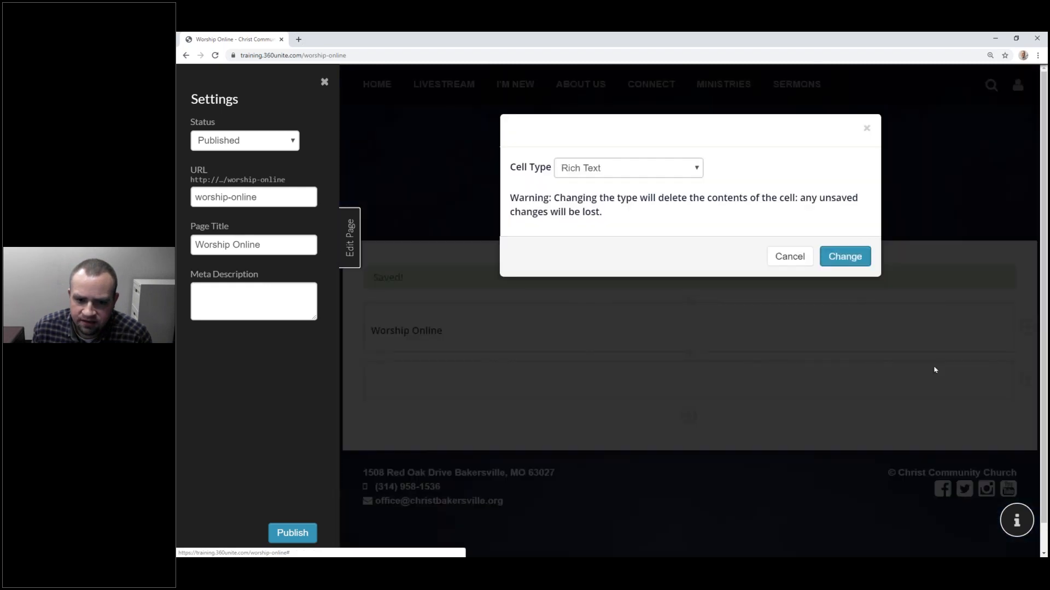
pyautogui.click(654, 176)
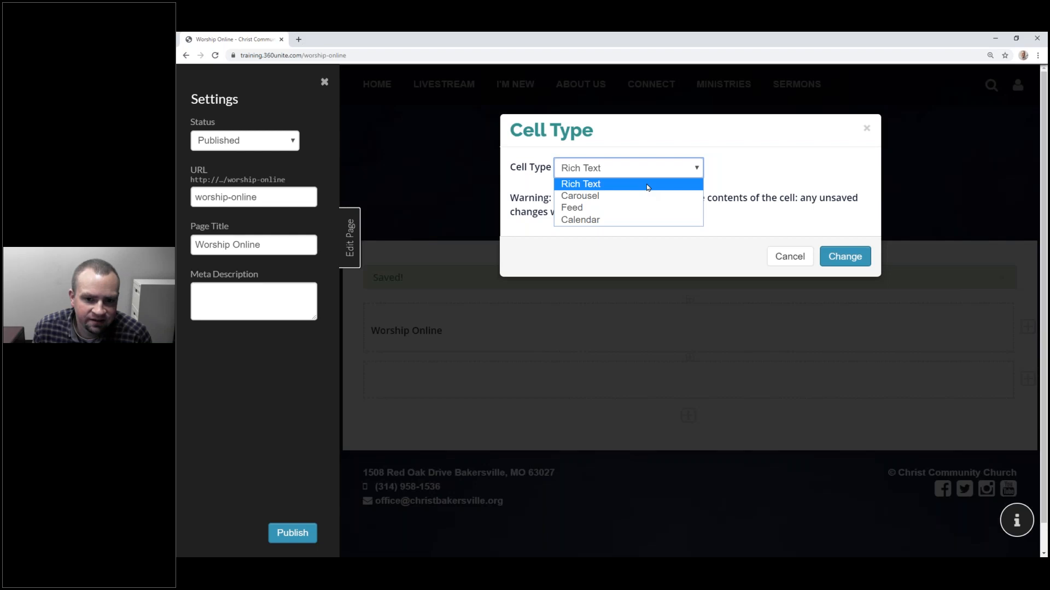
pyautogui.click(647, 186)
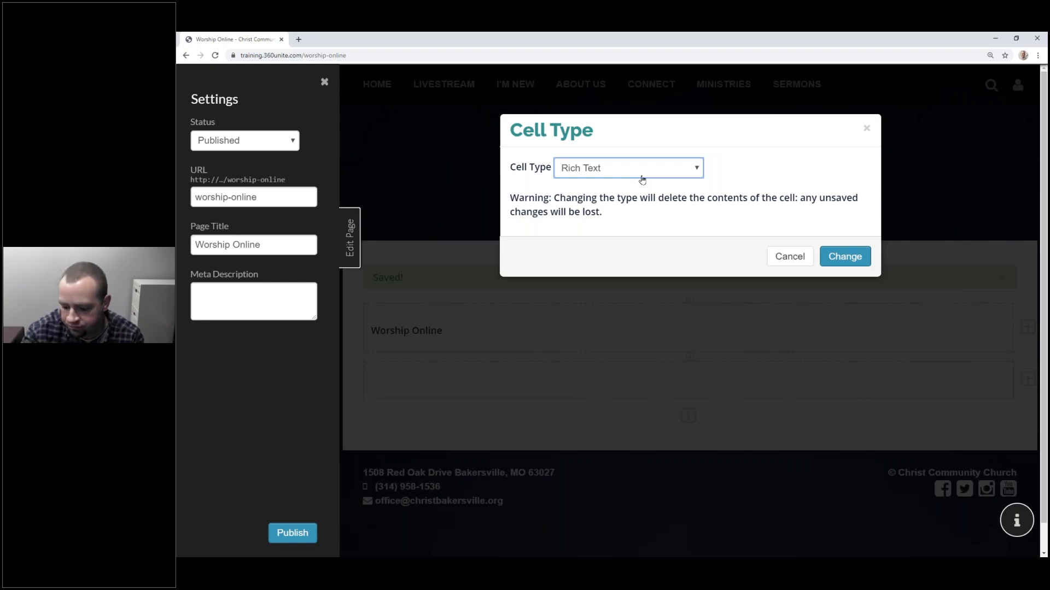
pyautogui.click(867, 128)
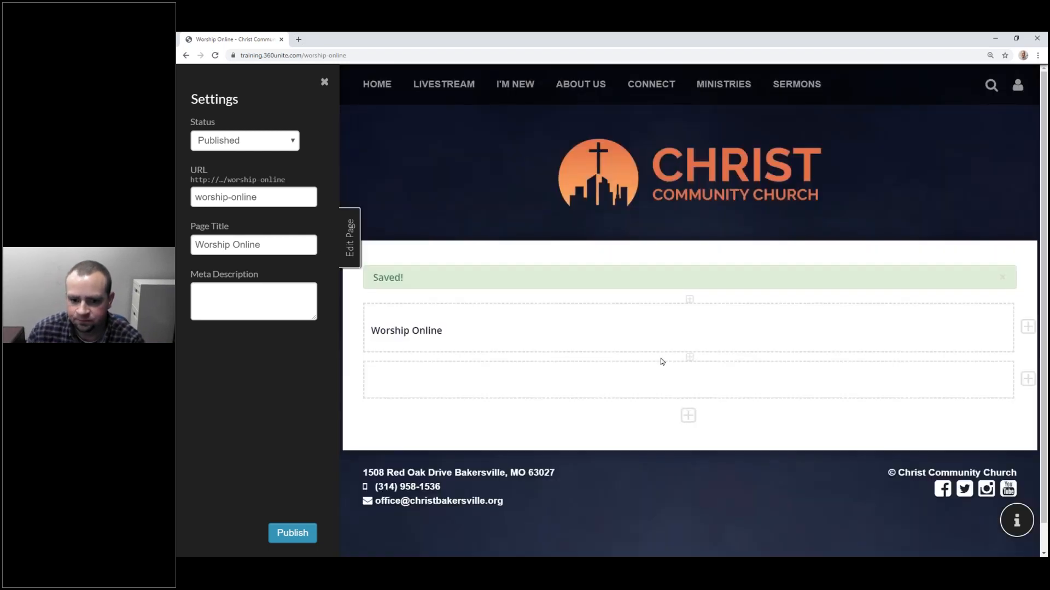
pyautogui.moveTo(870, 331)
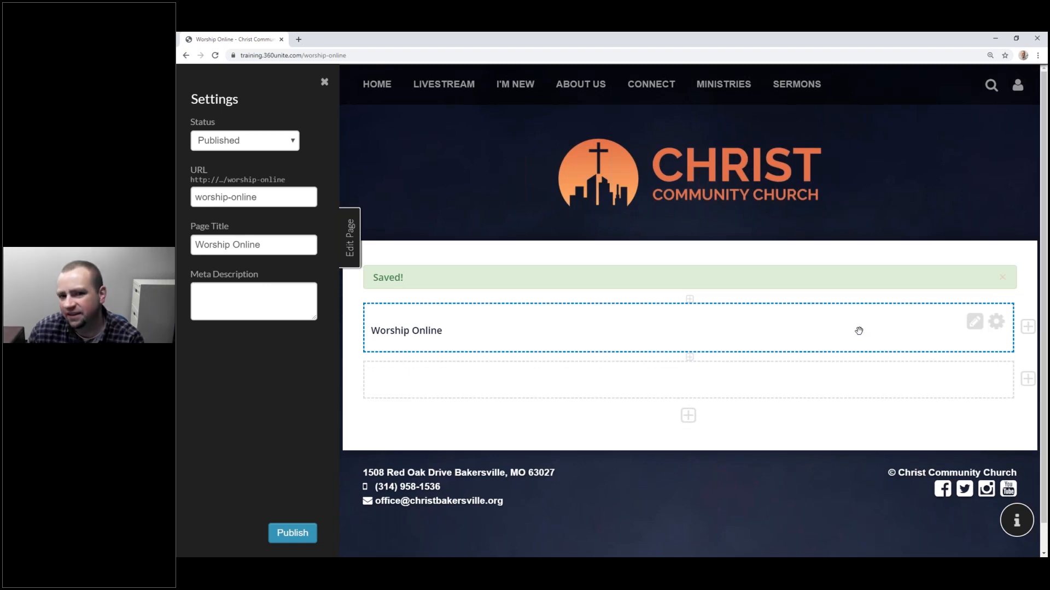
# Step: Add a second column beside Worship Online and drag the divider to narrow Worship Online
pyautogui.click(1027, 328)
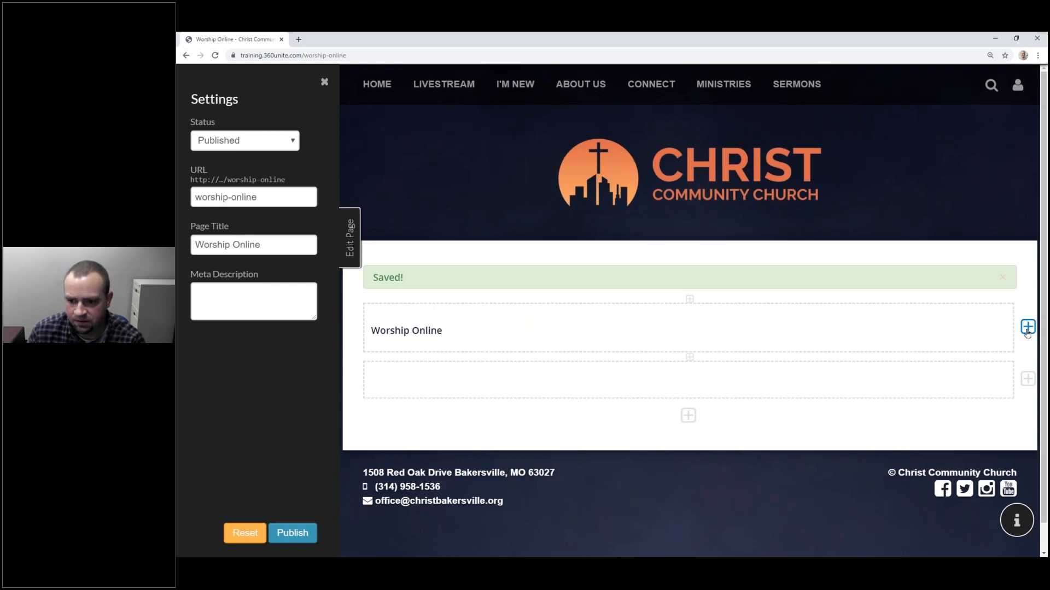
pyautogui.moveTo(994, 328)
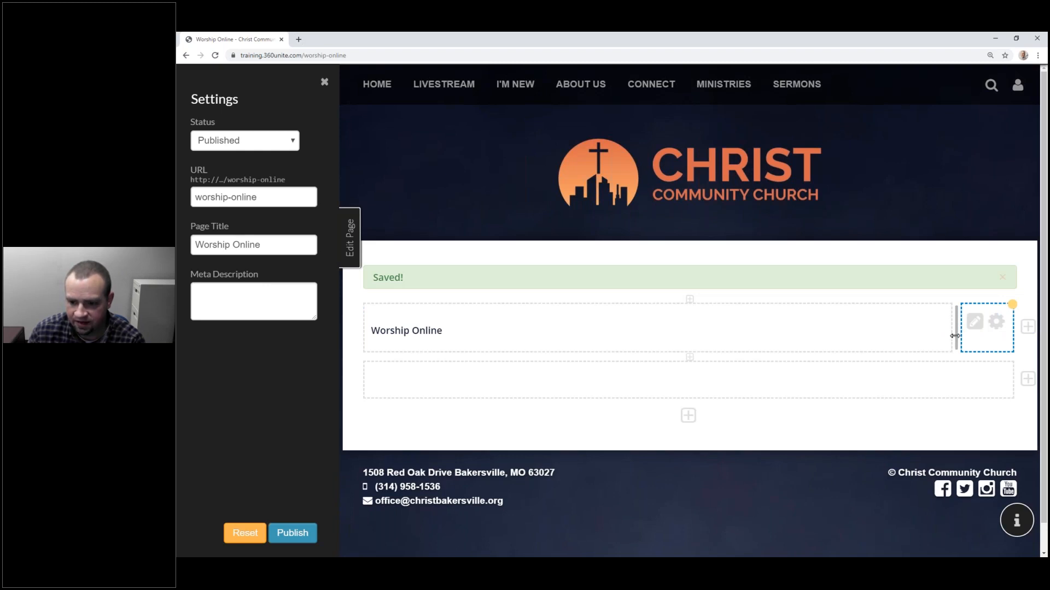
pyautogui.moveTo(951, 335); pyautogui.dragTo(706, 331)
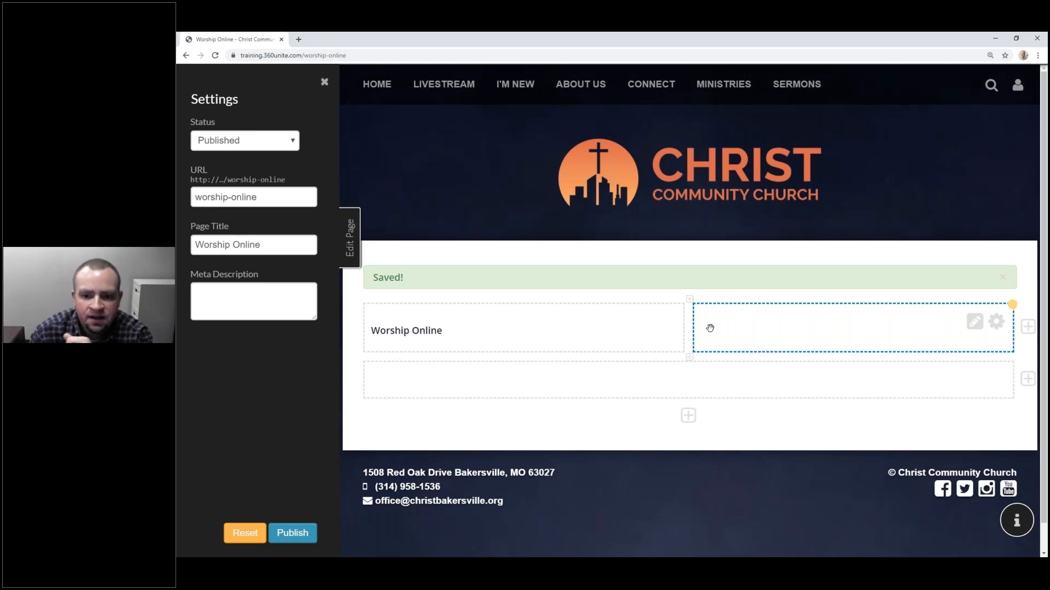
# Step: Add third and fourth columns, shrink Worship Online to a narrow strip, resize the others, and publish
pyautogui.click(1027, 327)
pyautogui.click(1028, 327)
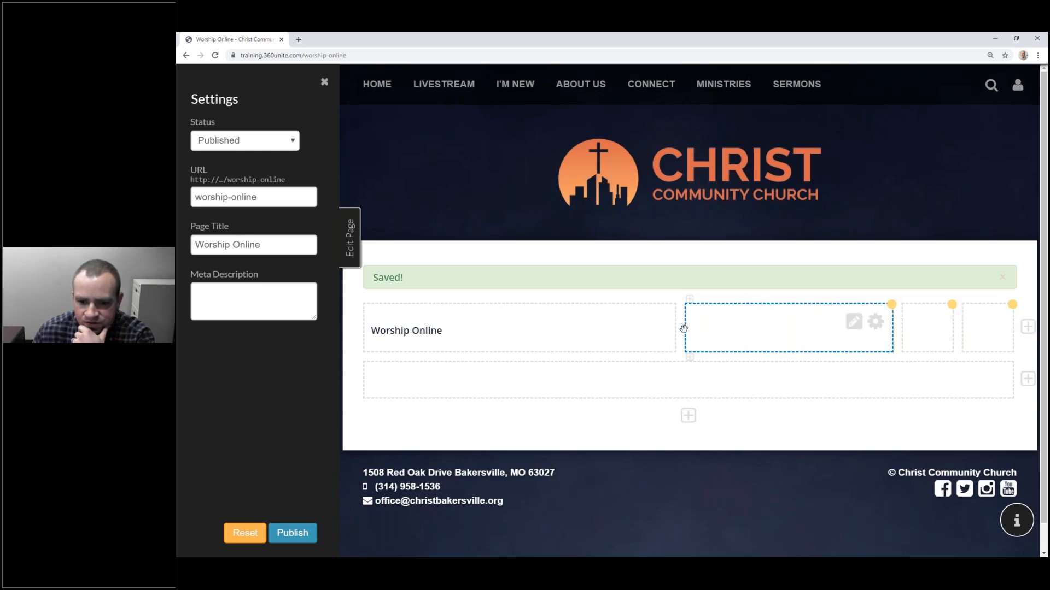
pyautogui.moveTo(680, 330); pyautogui.dragTo(421, 330)
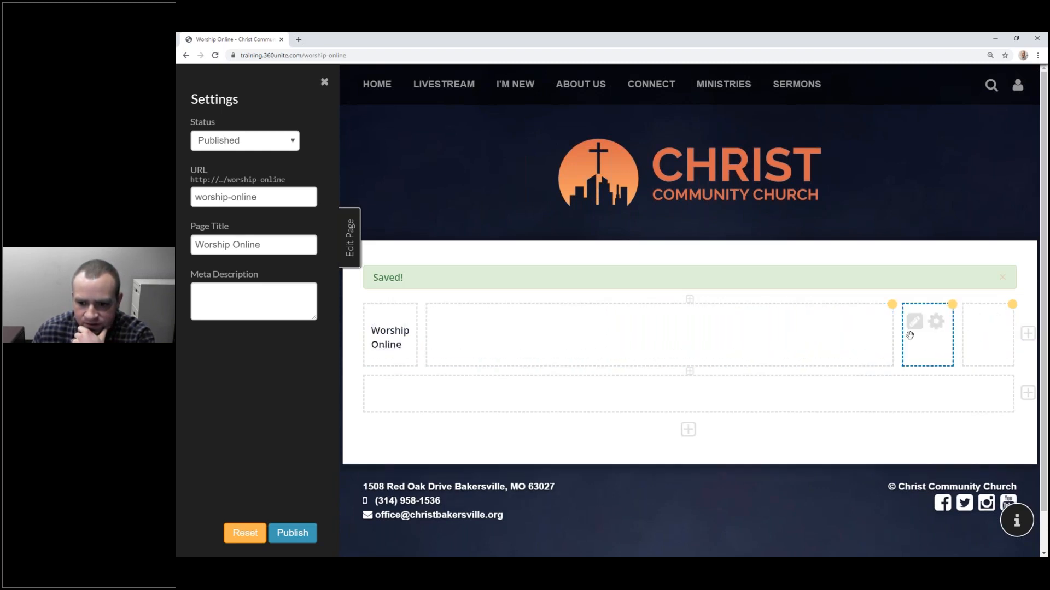
pyautogui.moveTo(901, 335); pyautogui.dragTo(747, 336)
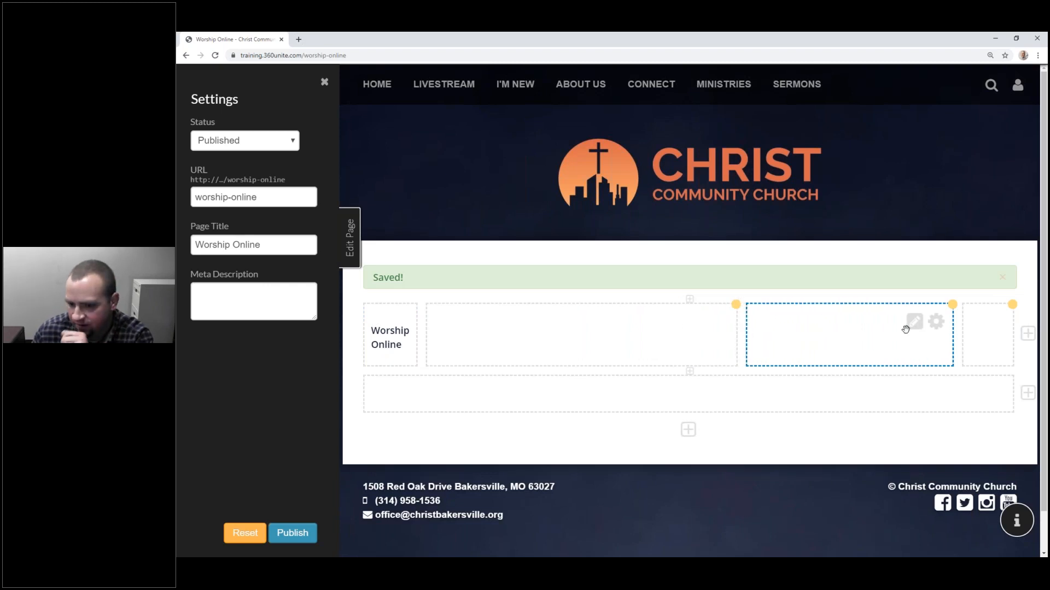
pyautogui.moveTo(957, 330); pyautogui.dragTo(872, 338)
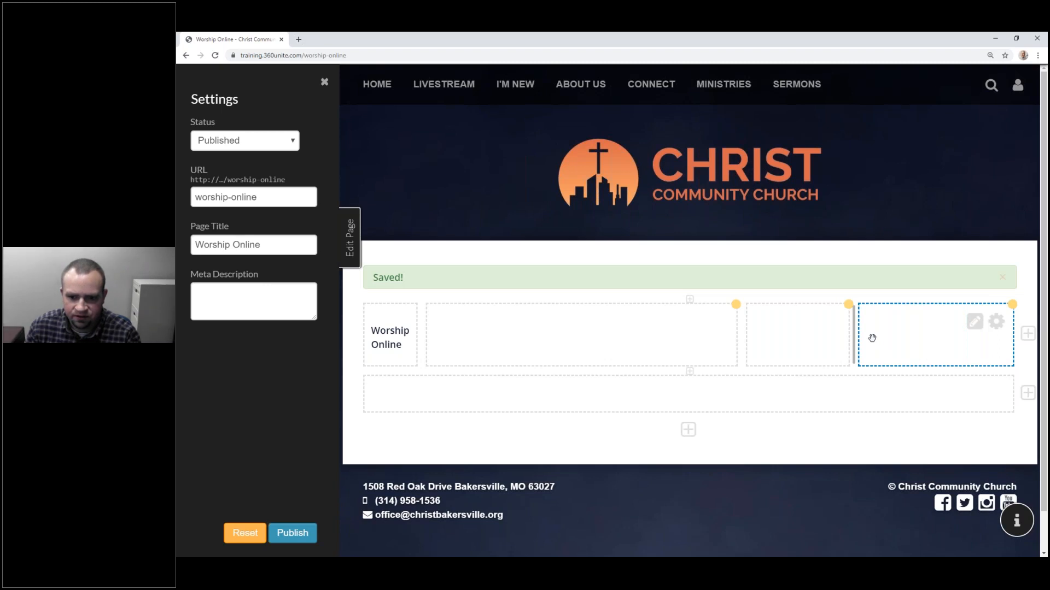
pyautogui.moveTo(872, 338); pyautogui.dragTo(865, 339)
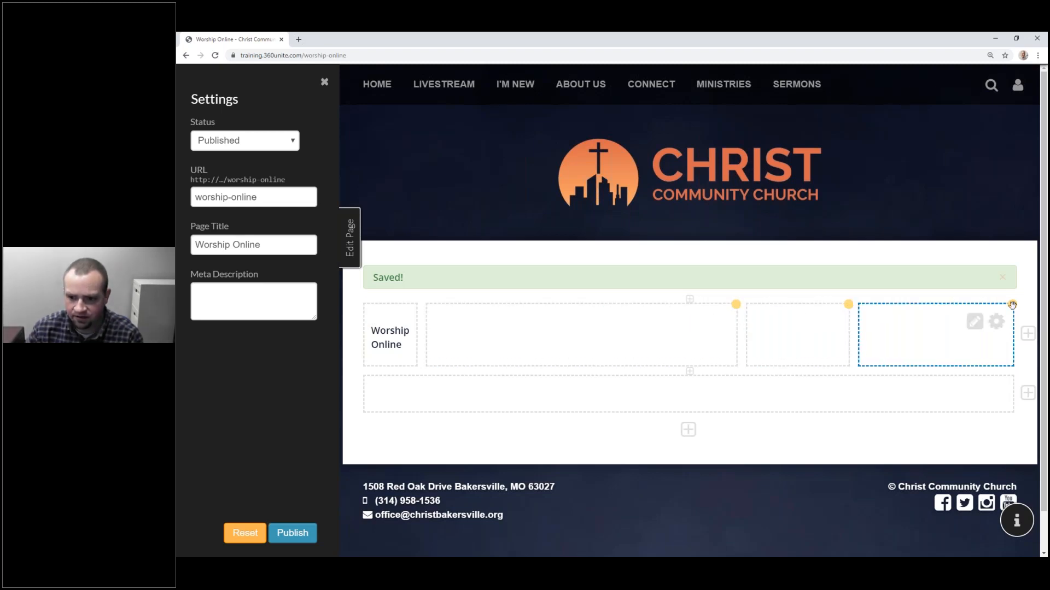
pyautogui.click(300, 538)
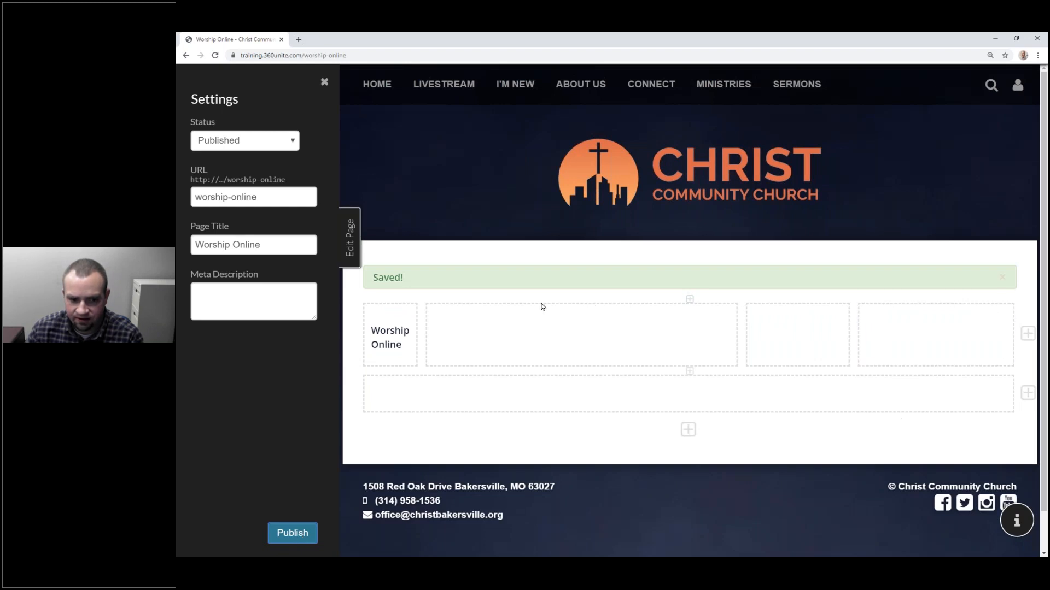
pyautogui.click(349, 238)
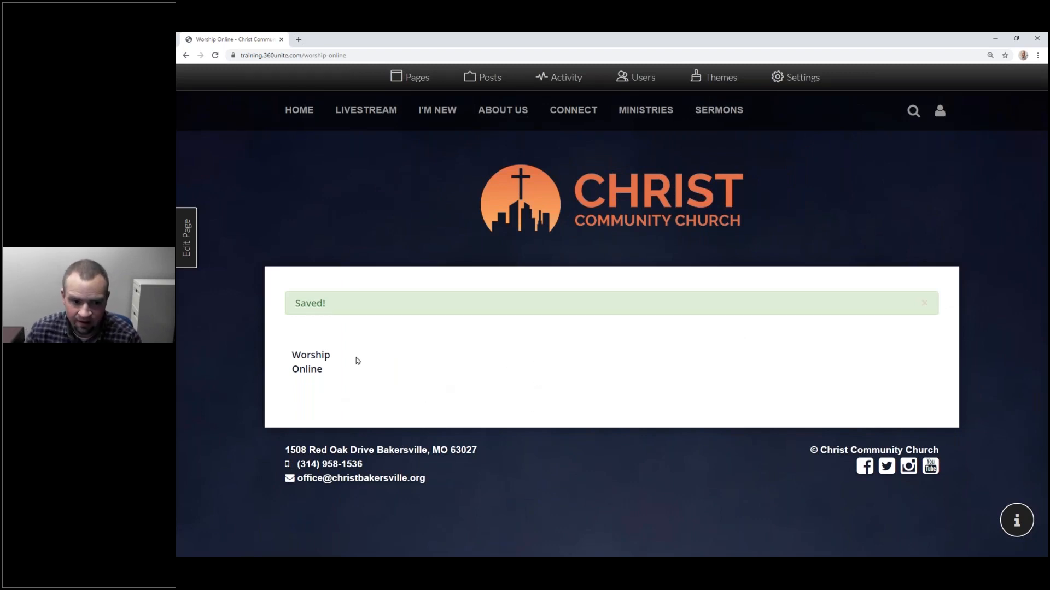
pyautogui.moveTo(293, 356); pyautogui.dragTo(330, 373)
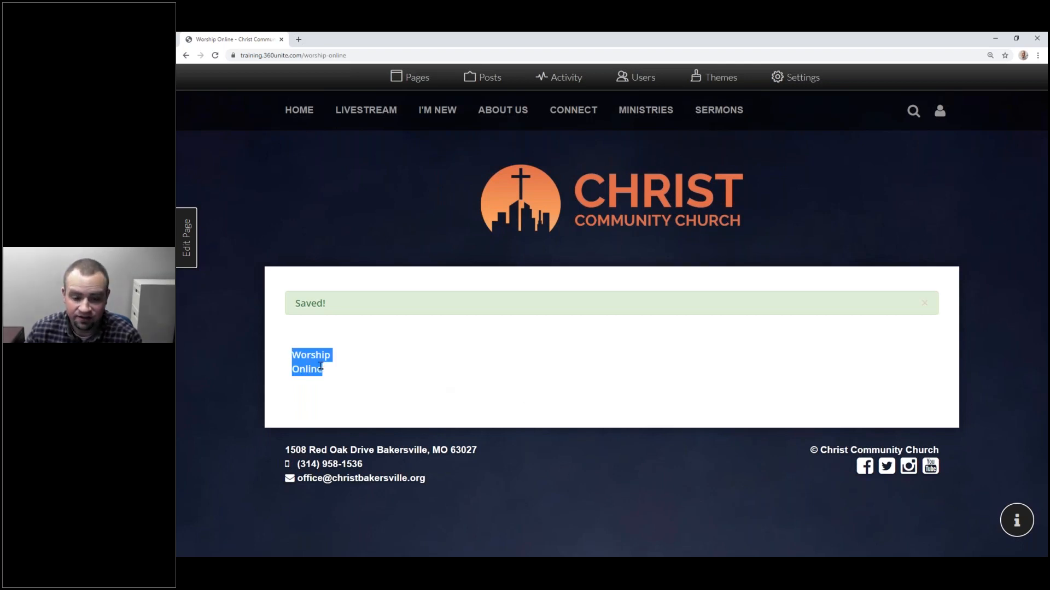
pyautogui.click(179, 250)
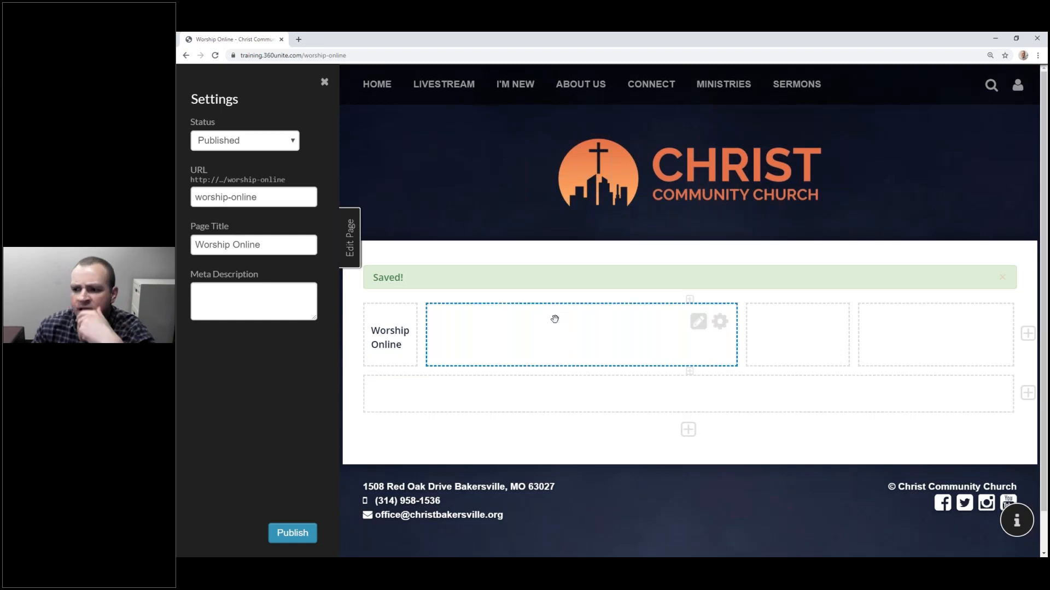
# Step: Remove the extra cells so Worship Online is alone in its row
pyautogui.scroll(-1, 552, 318)
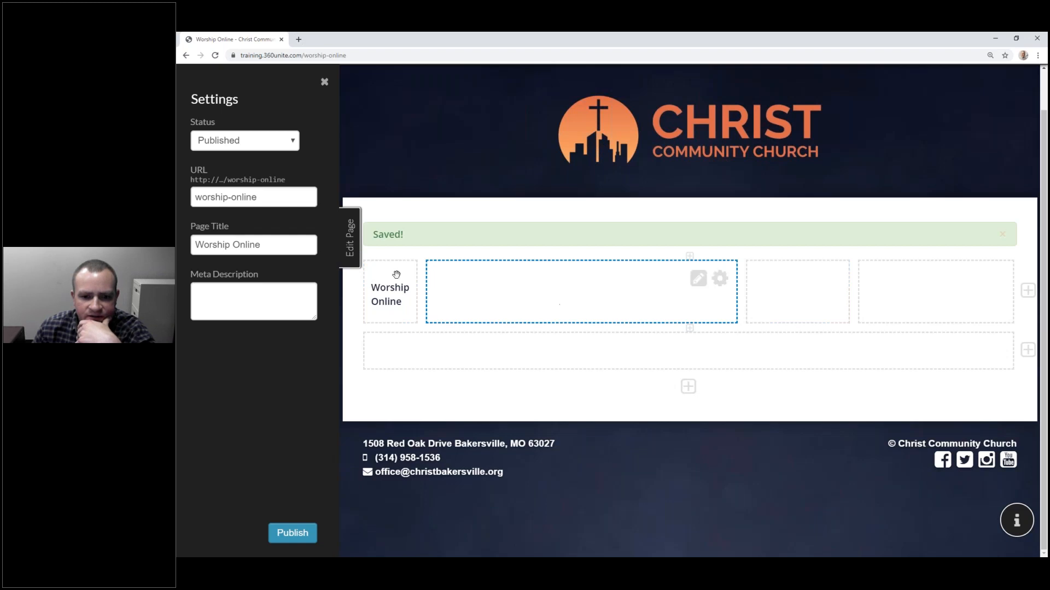
pyautogui.click(720, 279)
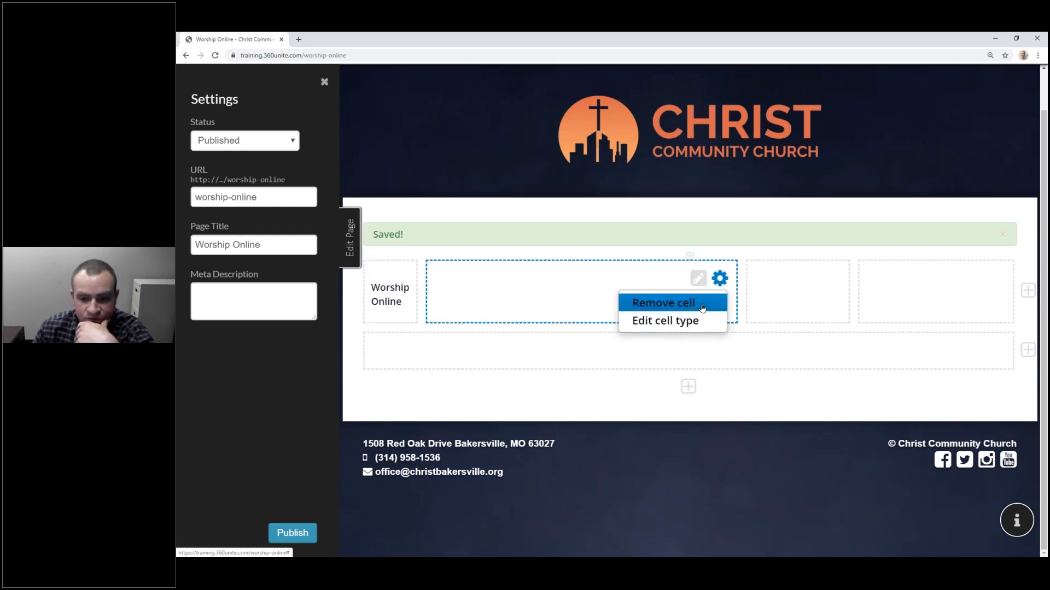
pyautogui.click(702, 304)
pyautogui.click(723, 322)
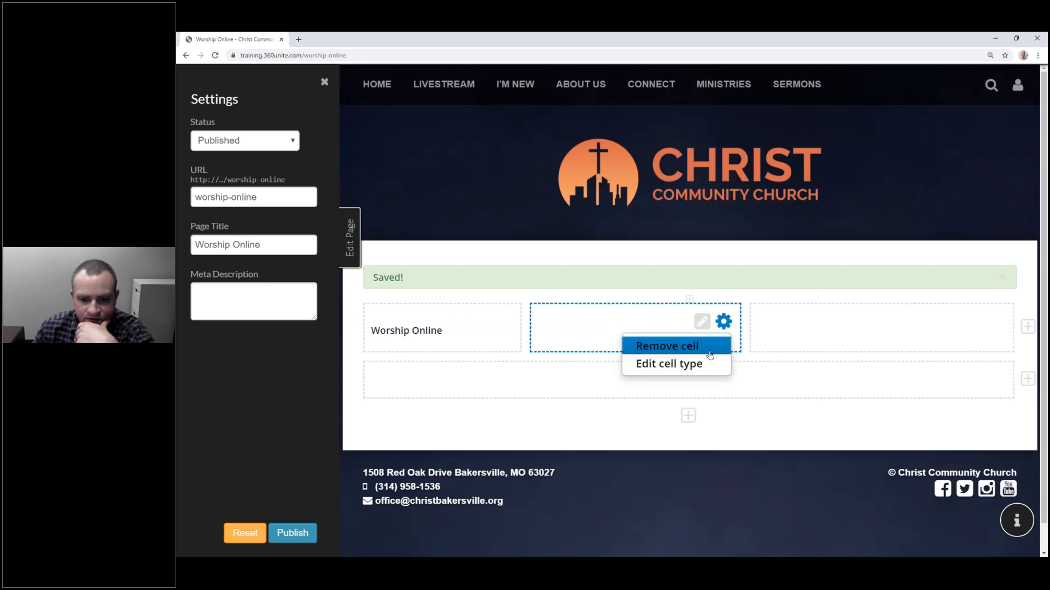
pyautogui.click(706, 345)
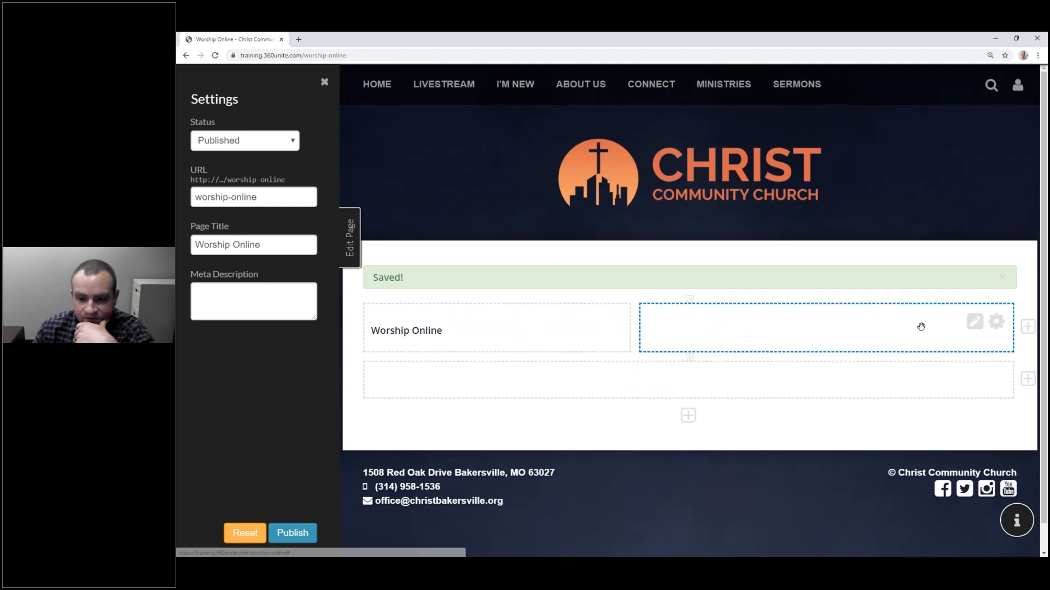
pyautogui.click(995, 322)
pyautogui.click(966, 345)
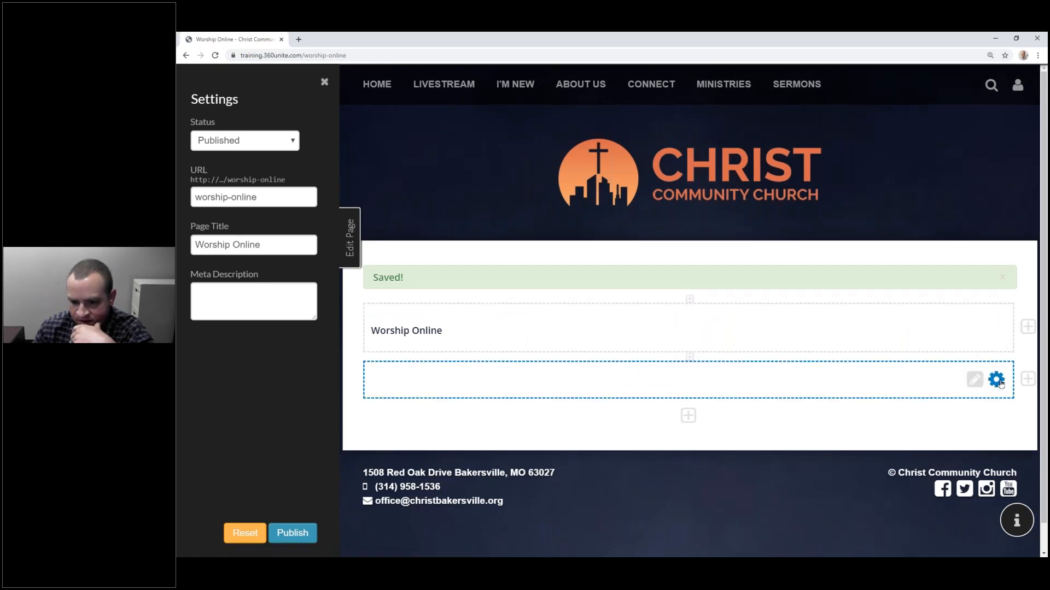
# Step: Delete the empty row beneath Worship Online and publish the page
pyautogui.click(995, 379)
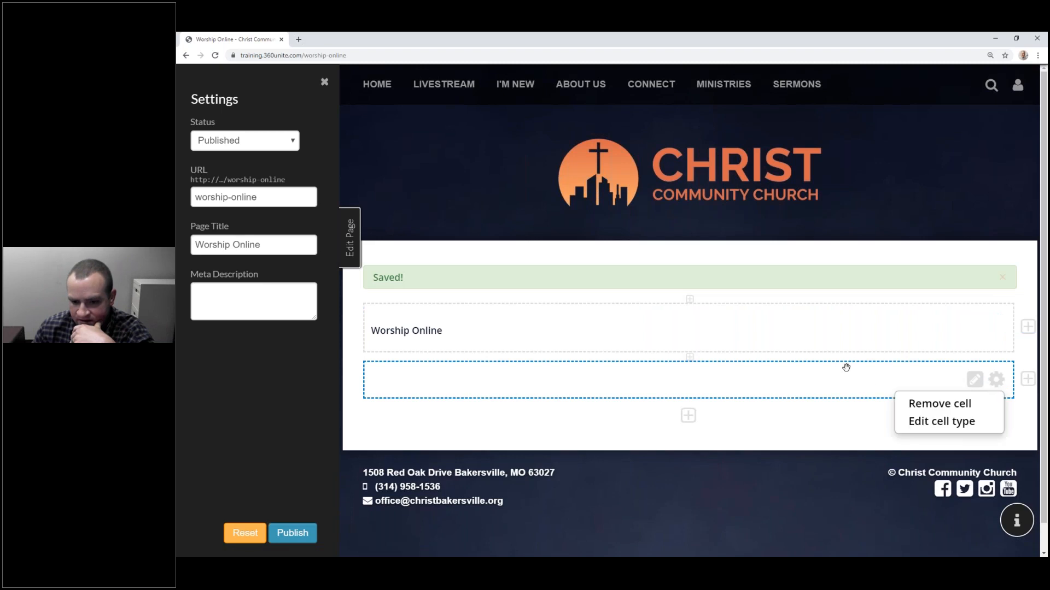
pyautogui.click(939, 404)
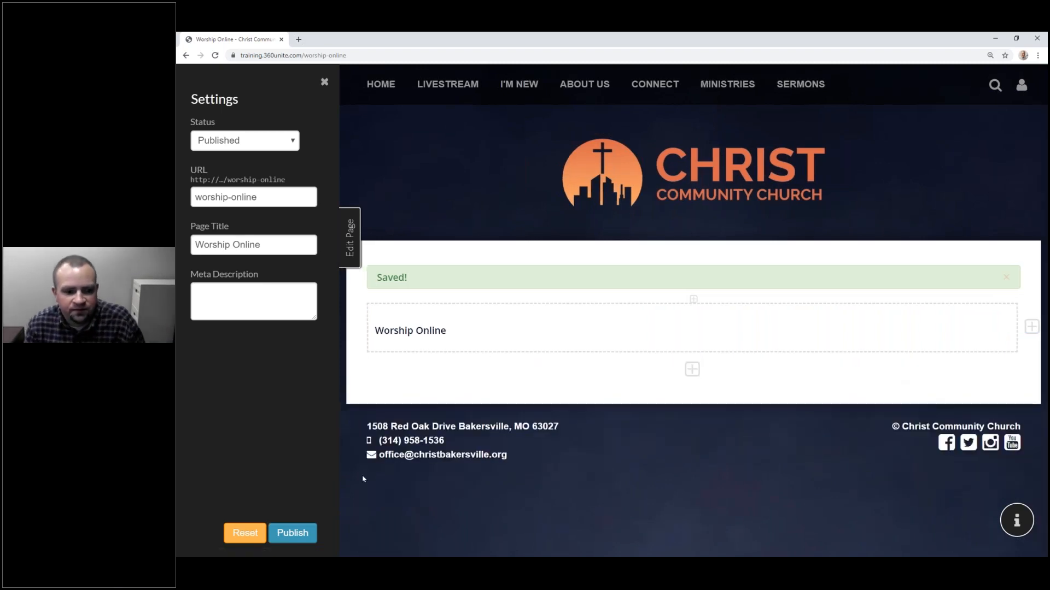
pyautogui.click(292, 533)
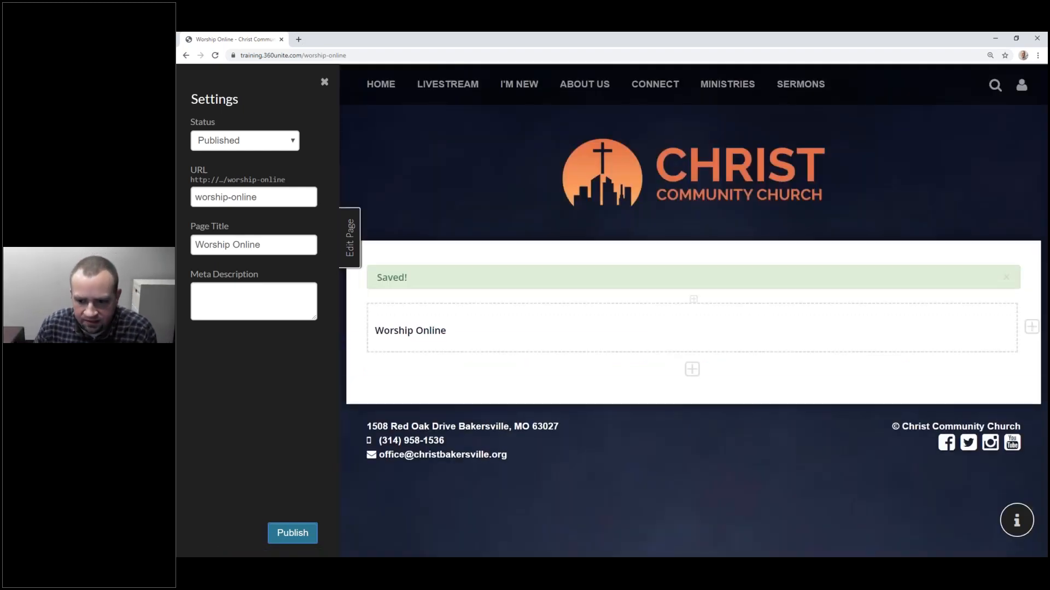
# Step: Open the Worship Online cell in the rich-text editor and show the Styles dropdown
pyautogui.moveTo(979, 323)
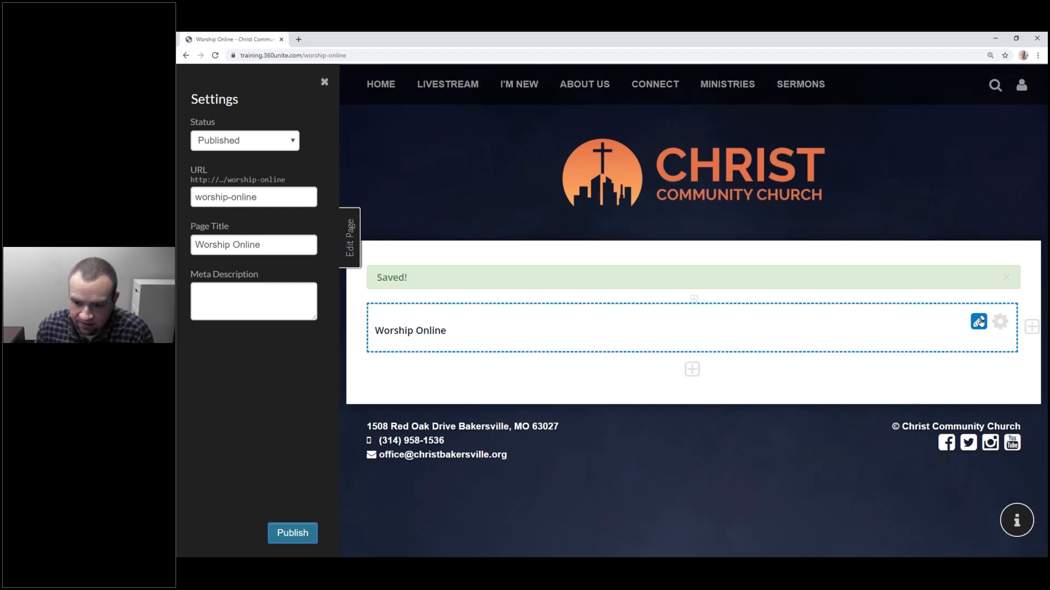
pyautogui.click(980, 323)
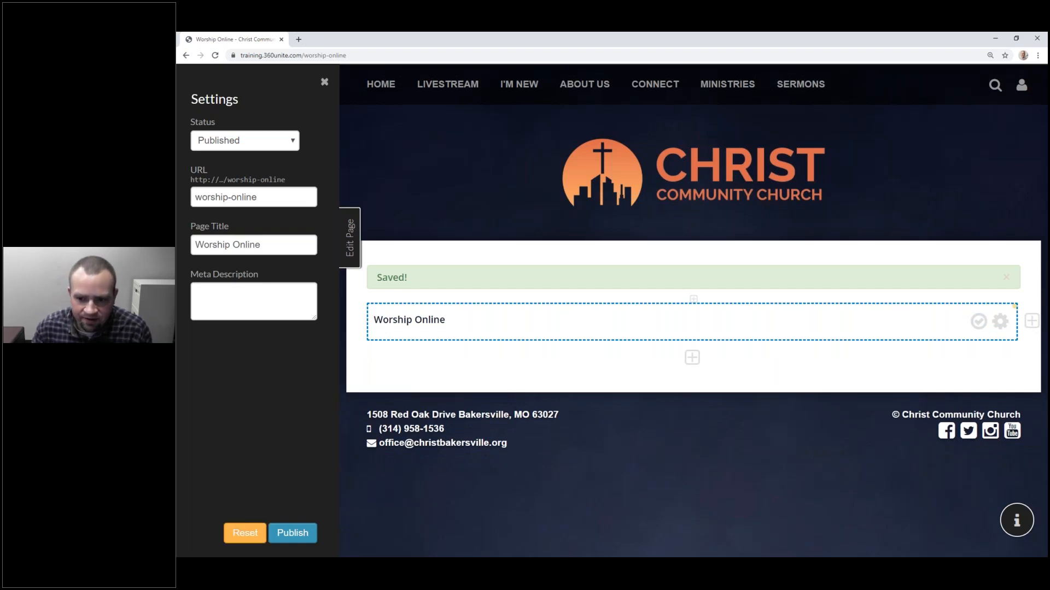
pyautogui.click(484, 325)
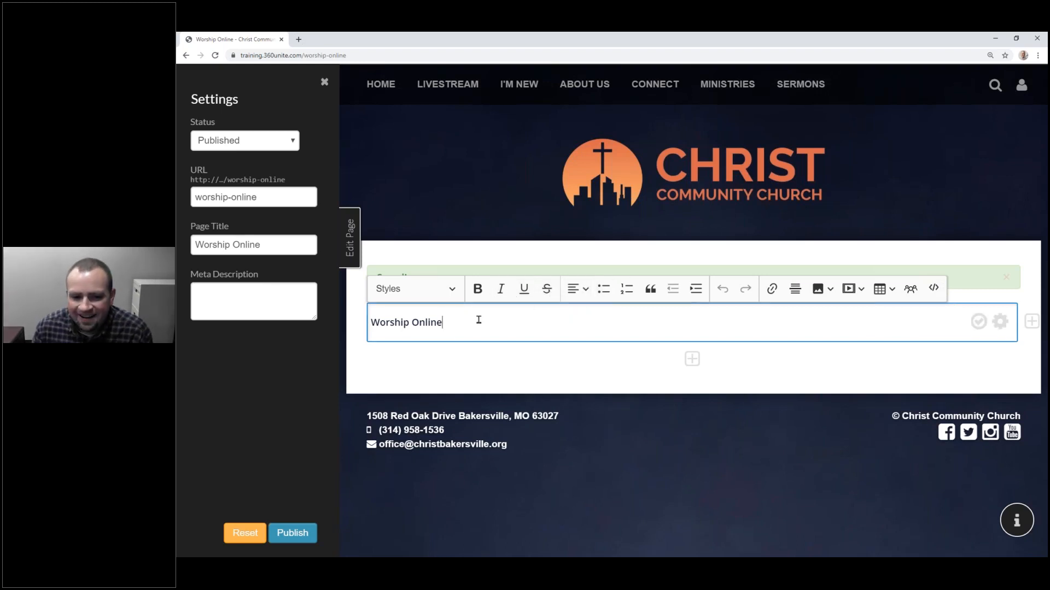
pyautogui.click(428, 322)
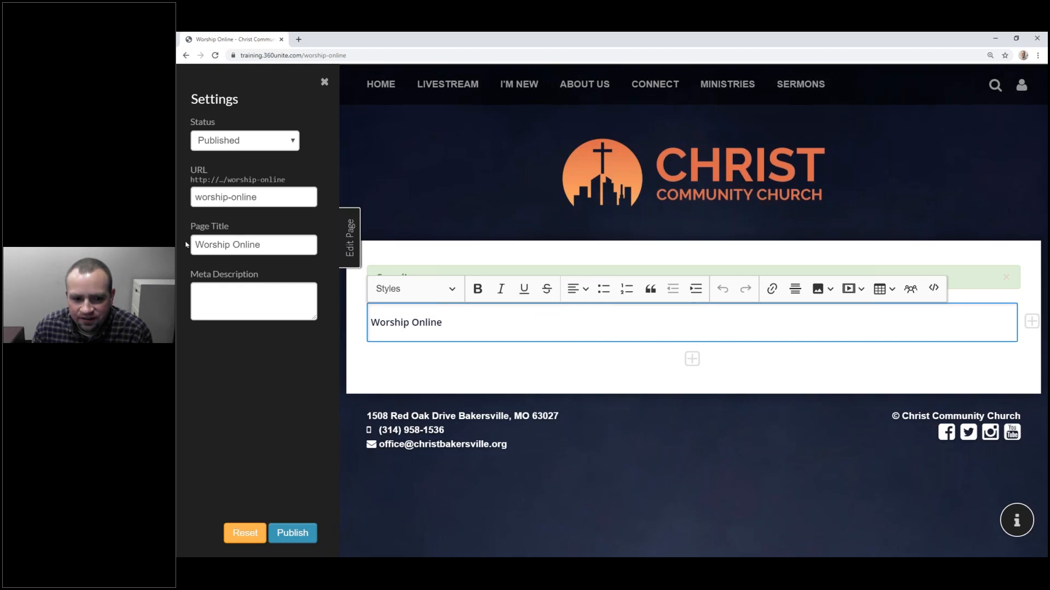
pyautogui.click(442, 296)
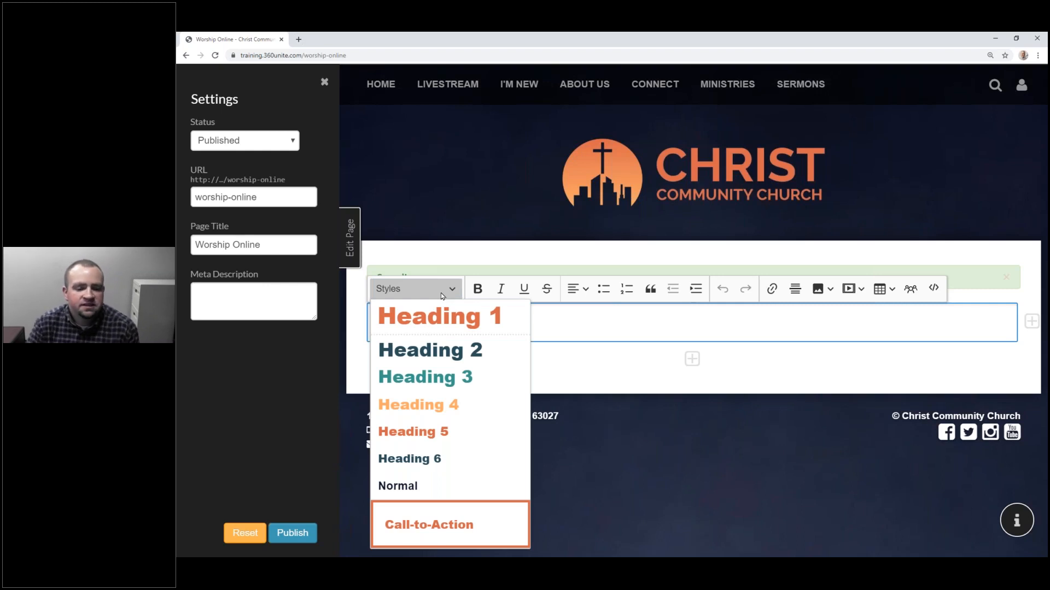
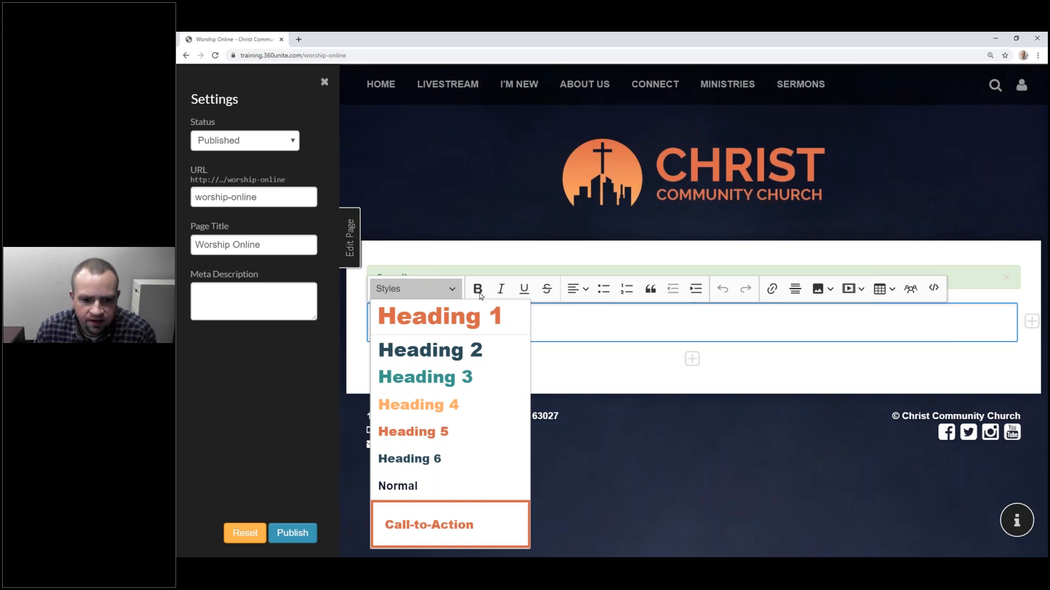
# Step: Type 'Line 2' and 'Line 3' on new lines after Worship Online, then select the Worship Online line
pyautogui.click(541, 323)
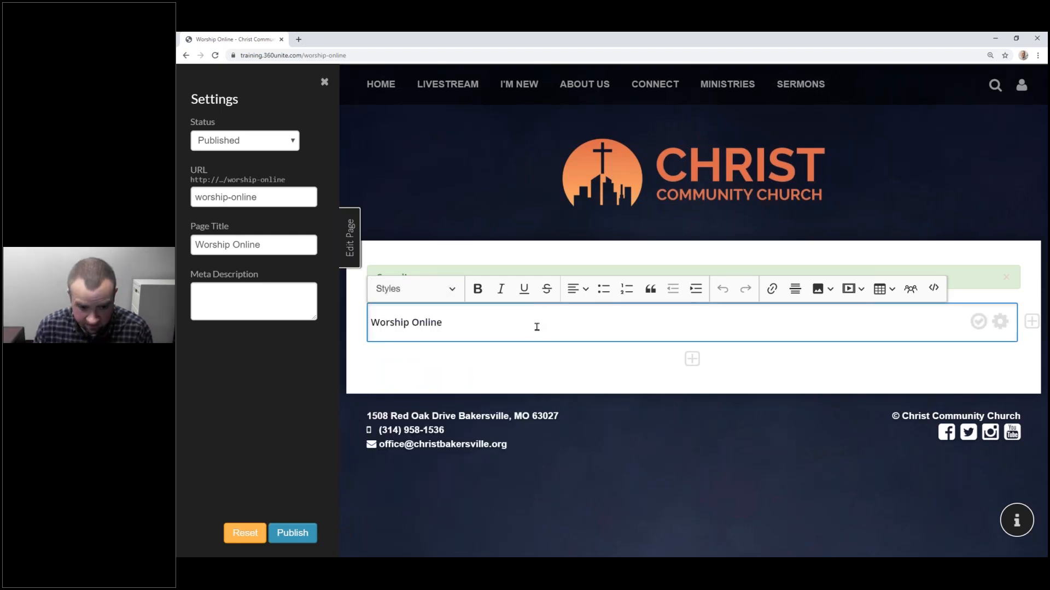
pyautogui.press('Return')
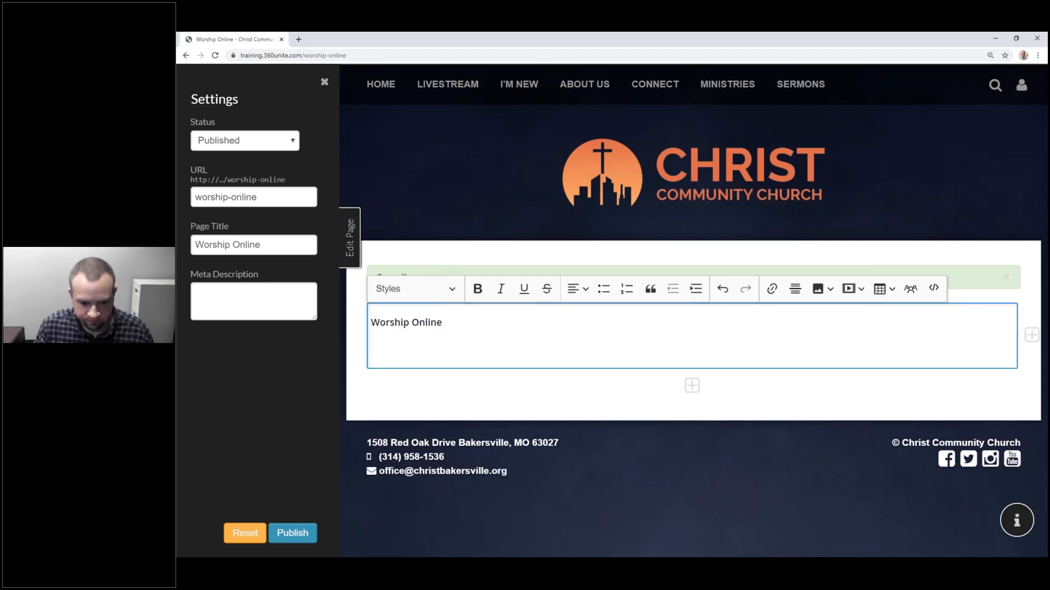
pyautogui.write('Line 2')
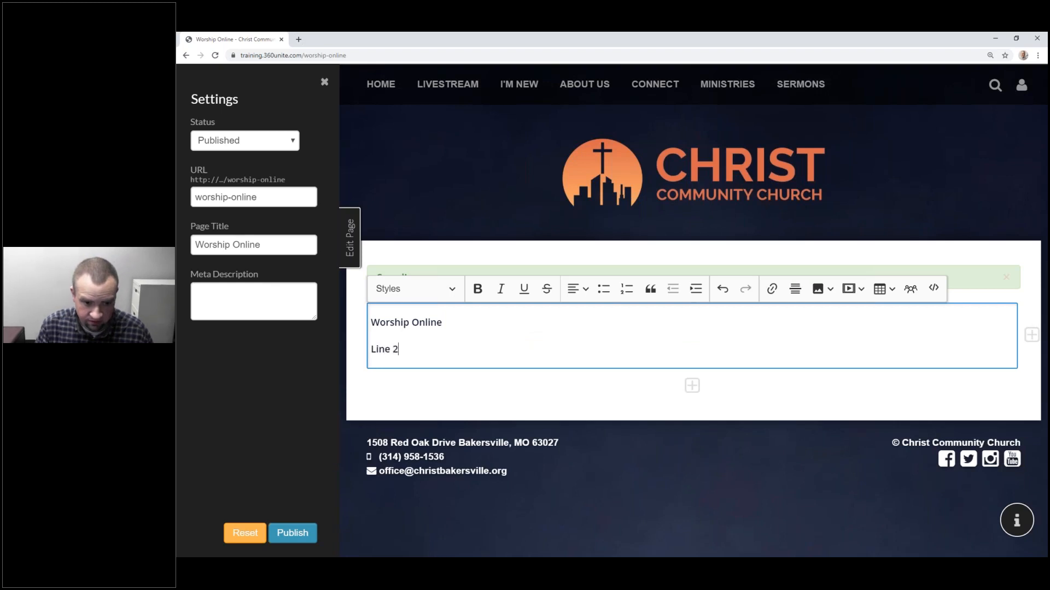
pyautogui.press('Return')
pyautogui.write('Line')
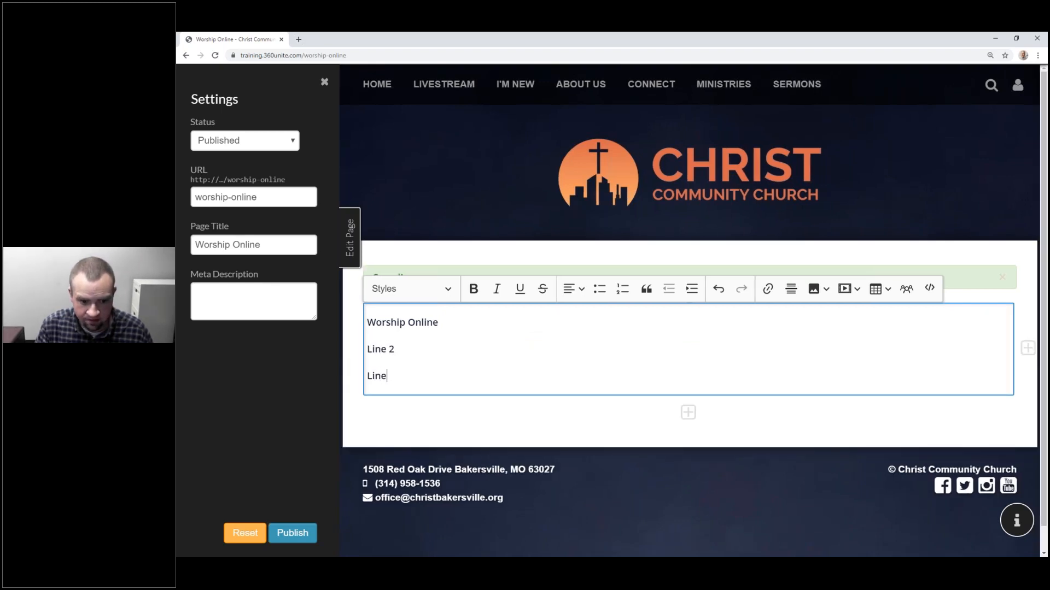
pyautogui.write(' 3')
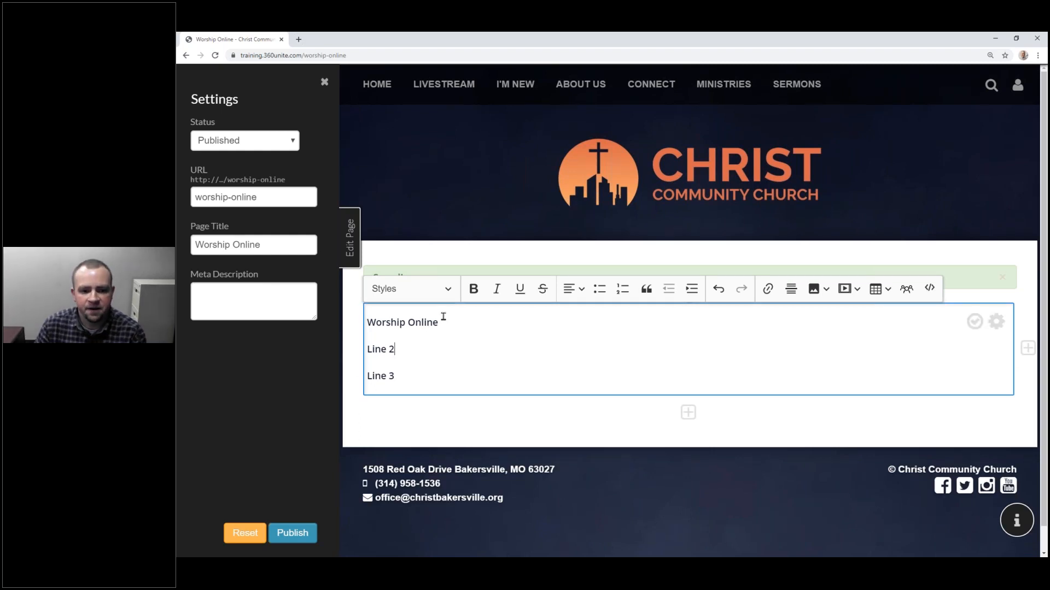
pyautogui.tripleClick(411, 323)
pyautogui.tripleClick(411, 323)
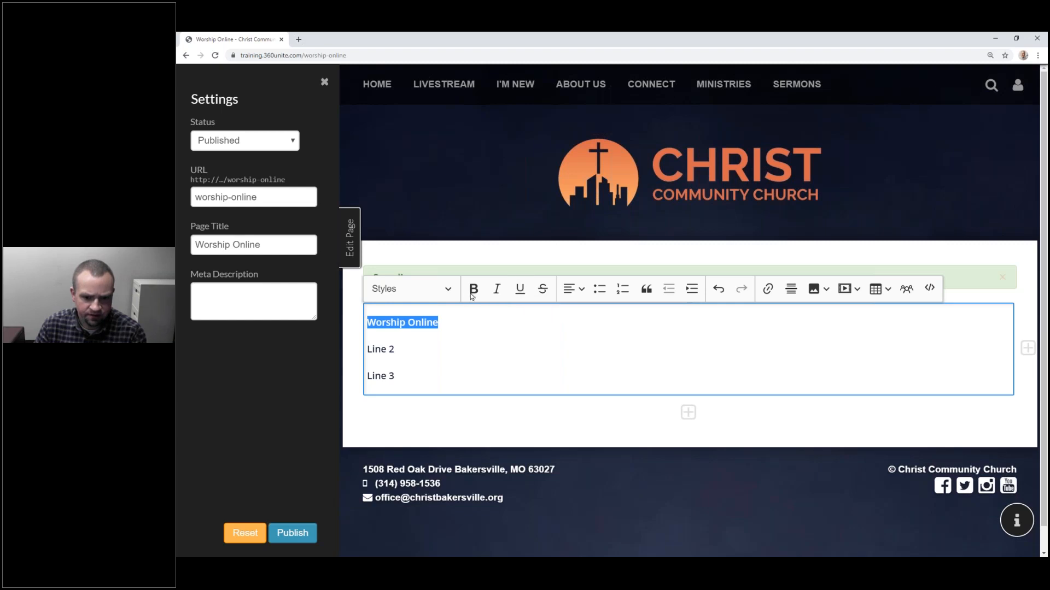
# Step: Apply italic, underline and strikethrough to the Worship Online text
pyautogui.click(453, 331)
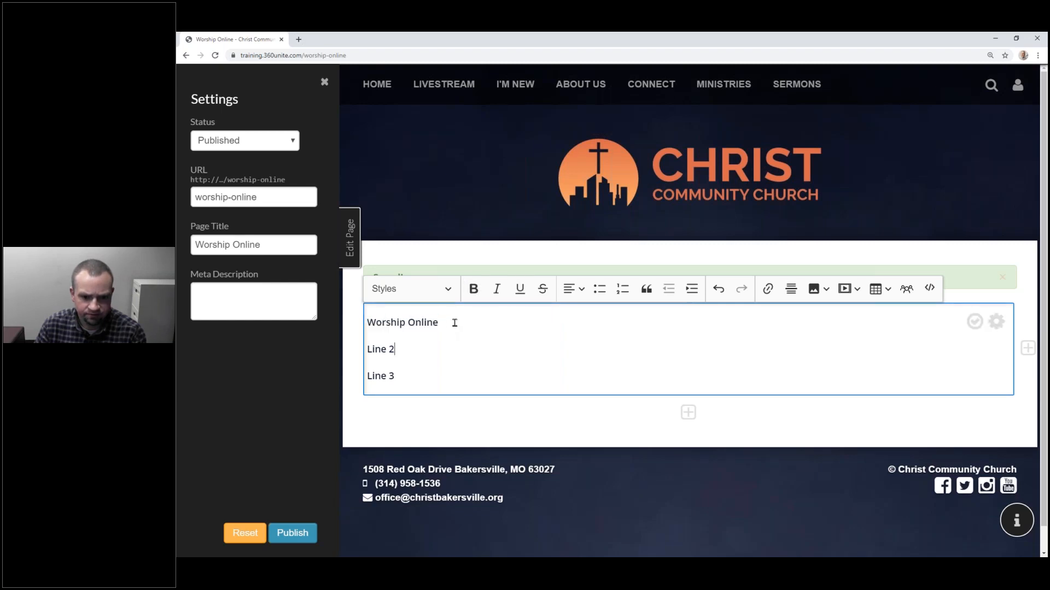
pyautogui.moveTo(459, 323); pyautogui.dragTo(367, 323)
pyautogui.click(496, 289)
pyautogui.click(447, 330)
pyautogui.moveTo(457, 324); pyautogui.dragTo(329, 326)
pyautogui.click(520, 288)
pyautogui.moveTo(481, 324); pyautogui.dragTo(333, 329)
pyautogui.click(542, 289)
pyautogui.click(538, 350)
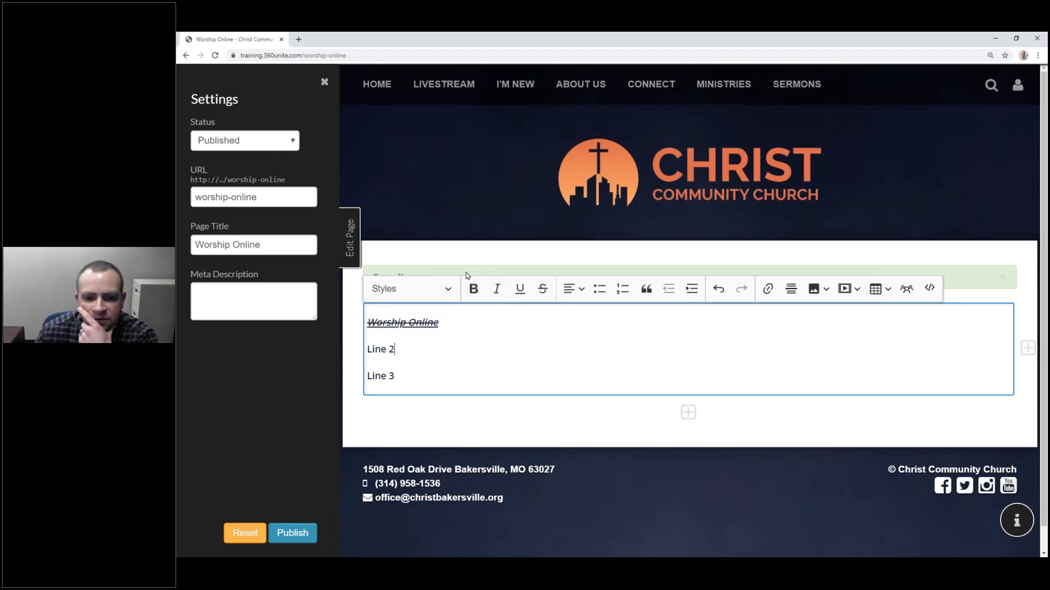
# Step: Cycle Worship Online's alignment through right, centre and back to left
pyautogui.click(489, 323)
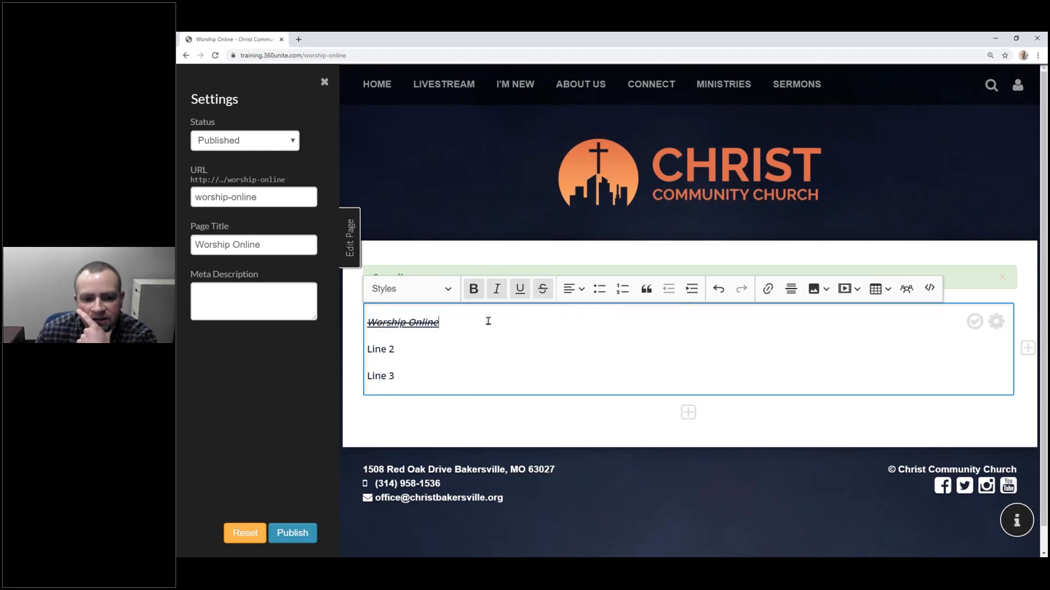
pyautogui.click(572, 289)
pyautogui.click(571, 349)
pyautogui.click(569, 290)
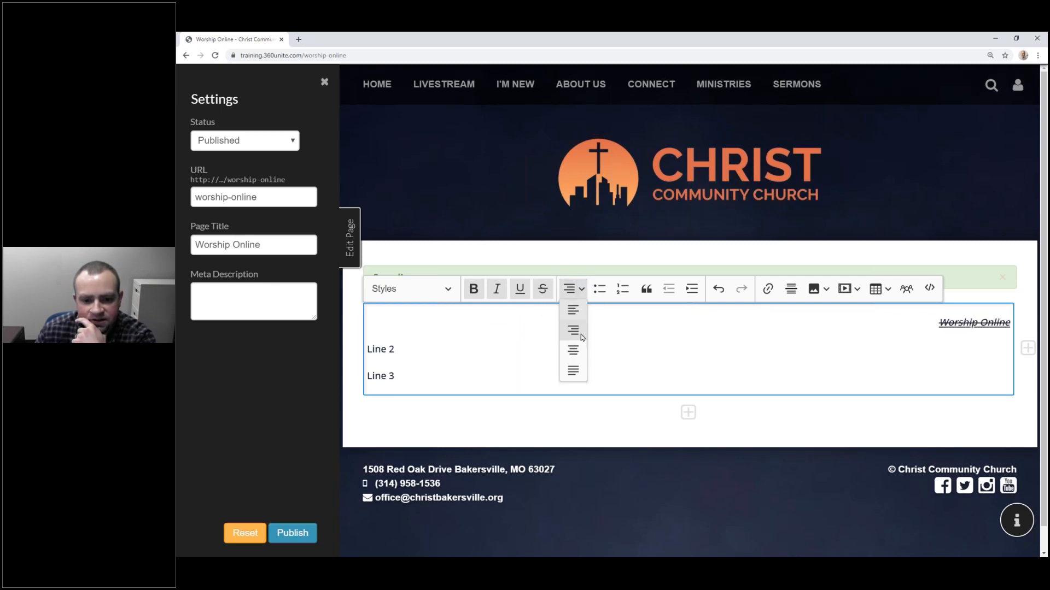
pyautogui.click(571, 329)
pyautogui.click(568, 290)
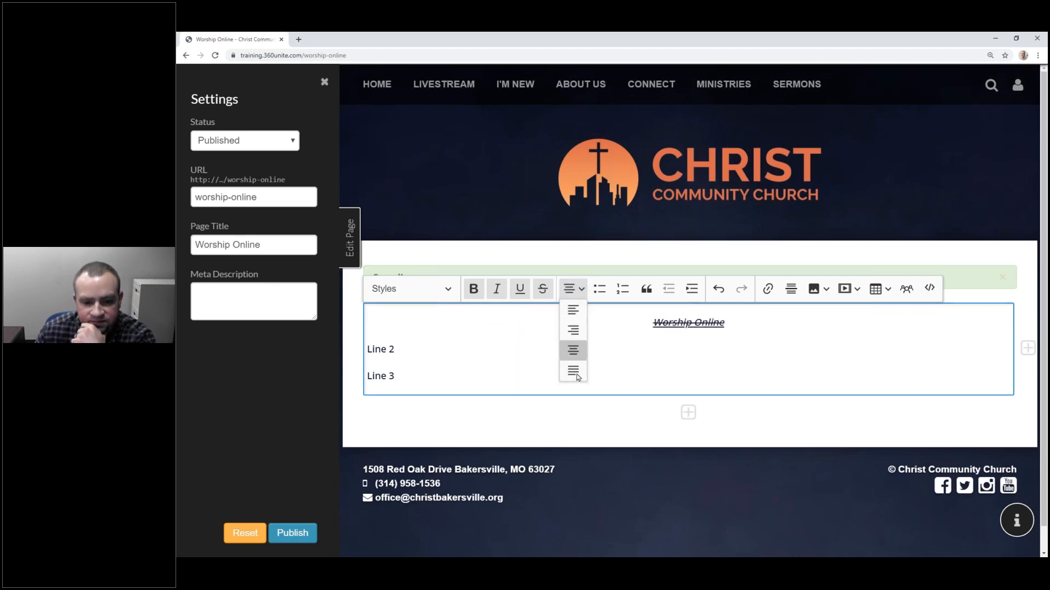
pyautogui.click(572, 368)
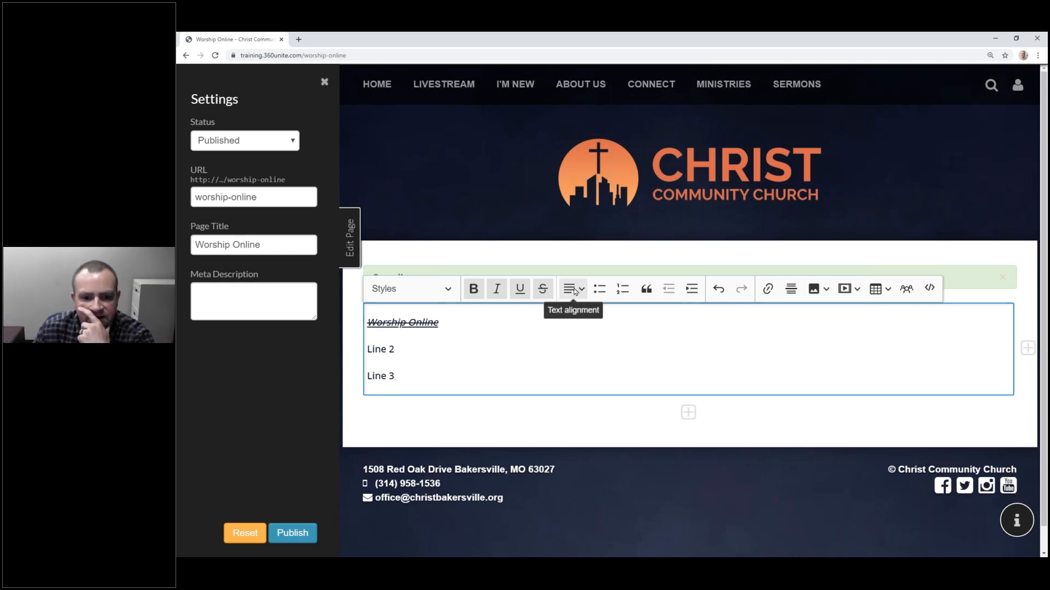
# Step: Make Worship Online a bulleted, then numbered list item inside a block quote
pyautogui.click(598, 290)
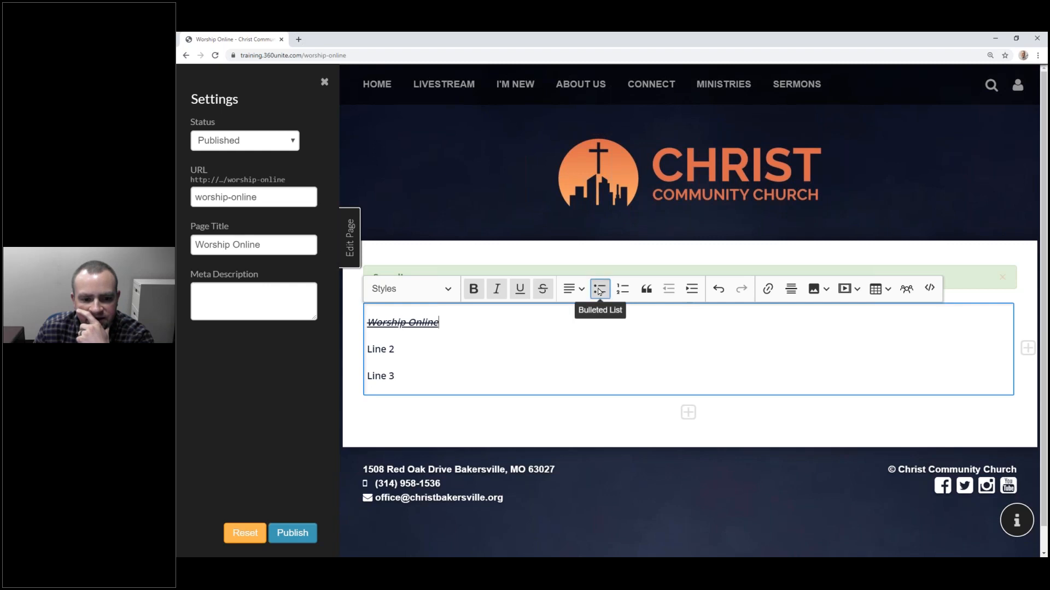
pyautogui.click(622, 291)
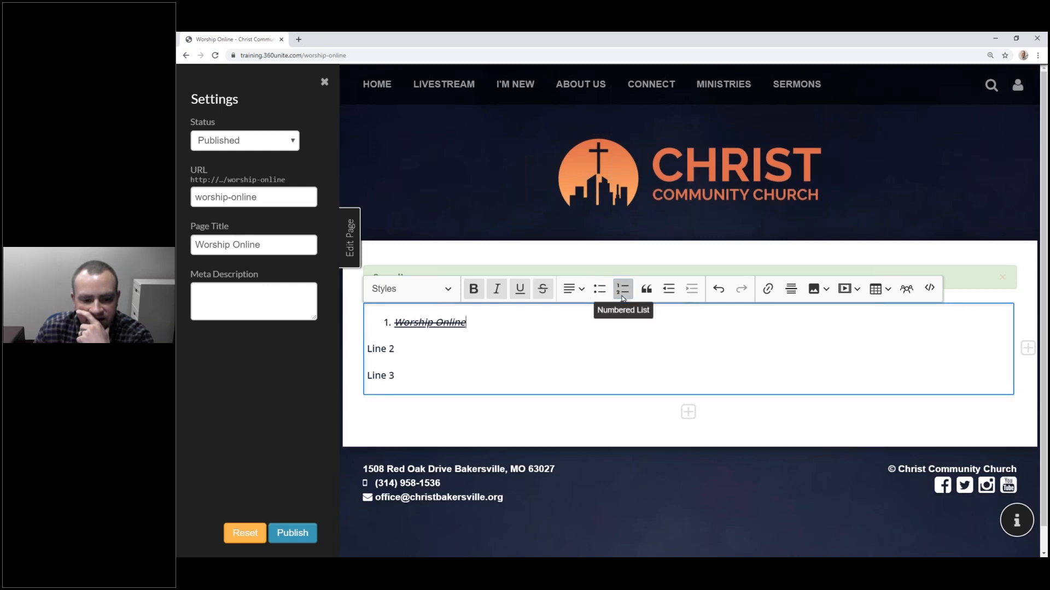
pyautogui.click(645, 291)
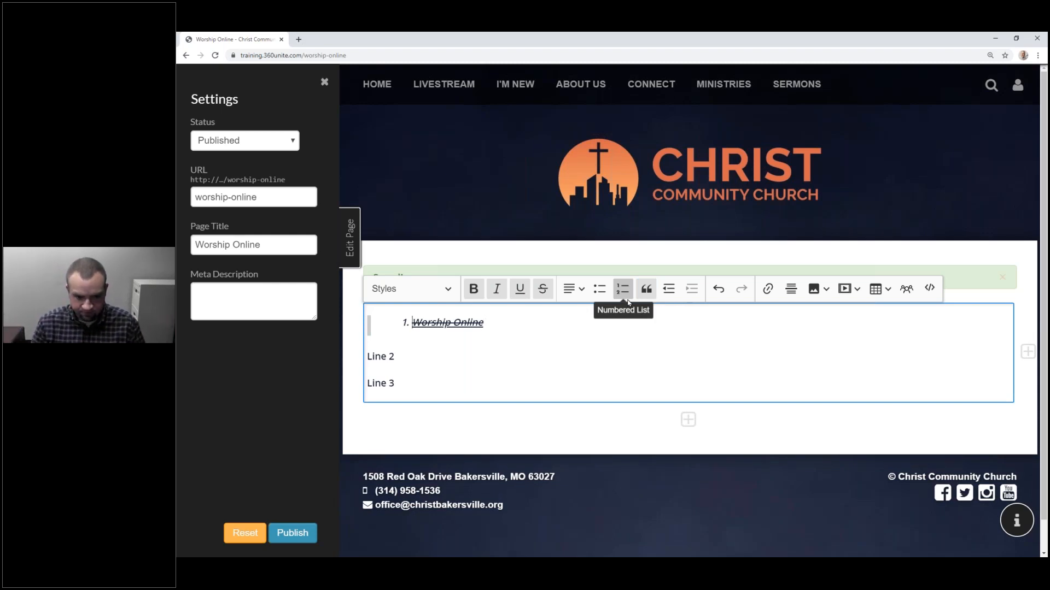
pyautogui.moveTo(509, 323); pyautogui.dragTo(378, 324)
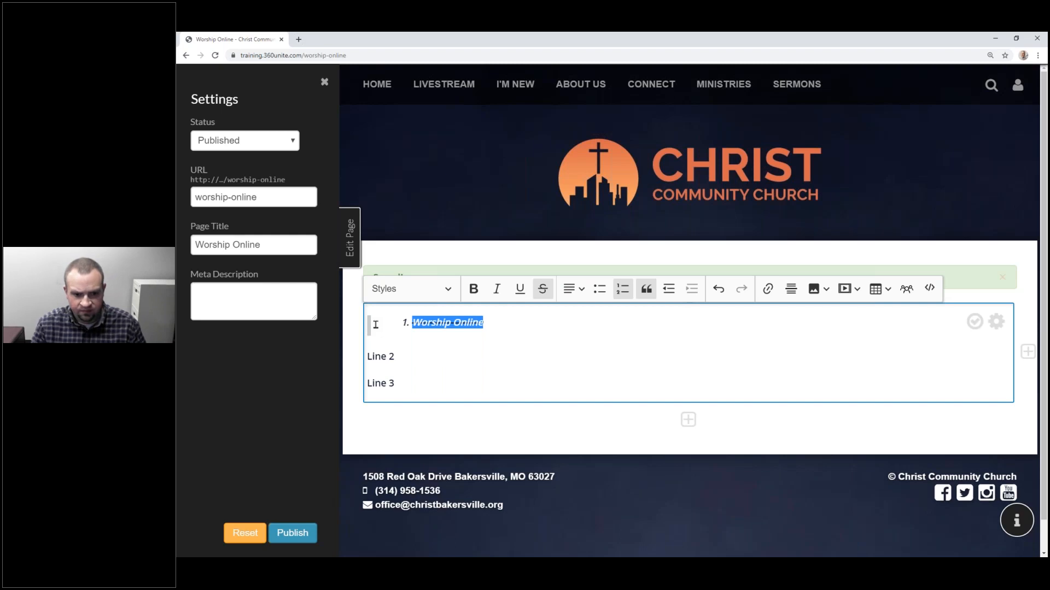
pyautogui.click(532, 344)
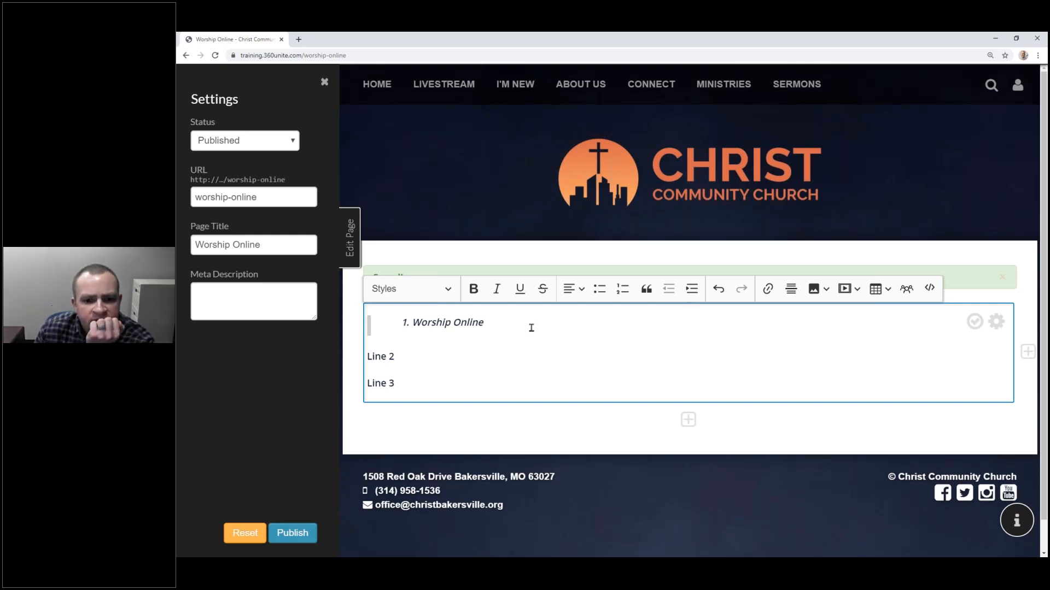
# Step: Set Worship Online to the Normal style and remove the block quote
pyautogui.click(529, 327)
pyautogui.click(412, 292)
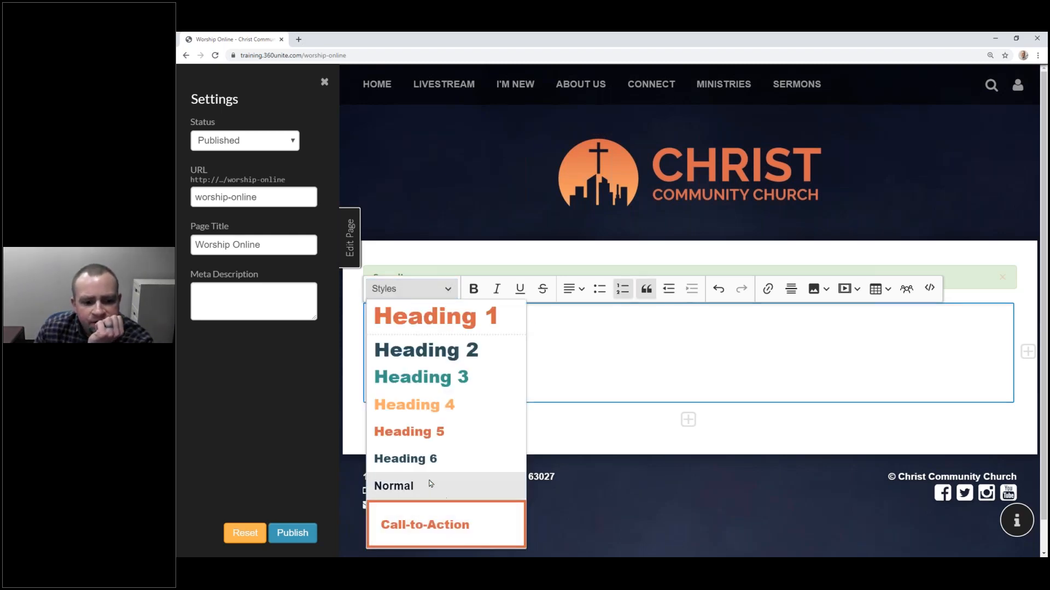
pyautogui.scroll(-1, 420, 451)
pyautogui.click(421, 454)
pyautogui.moveTo(473, 306); pyautogui.dragTo(378, 306)
pyautogui.click(646, 255)
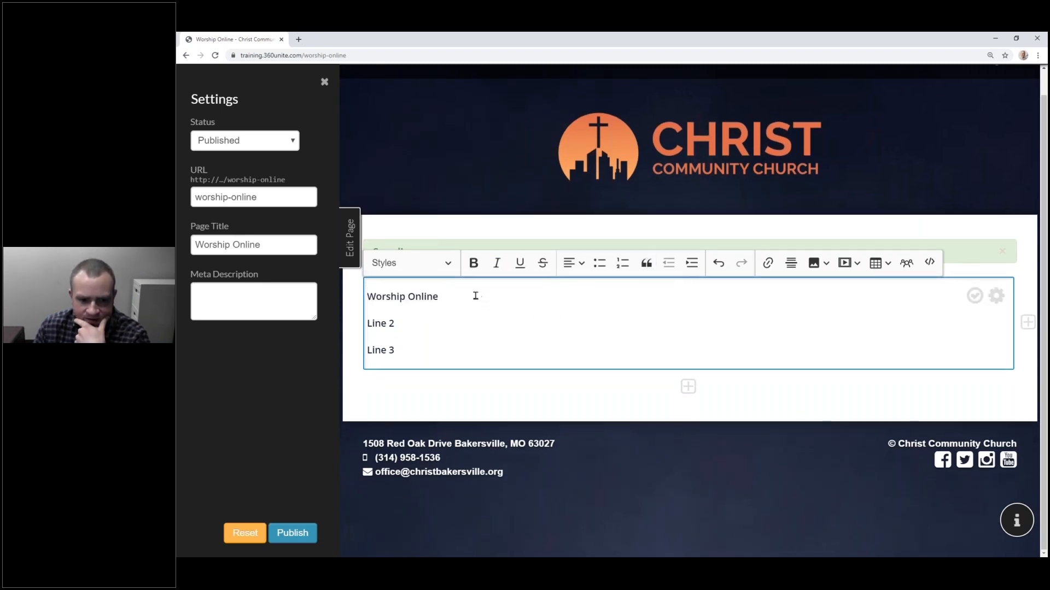
# Step: Indent Worship Online four steps, then decrease the indent back to the margin
pyautogui.tripleClick(397, 295)
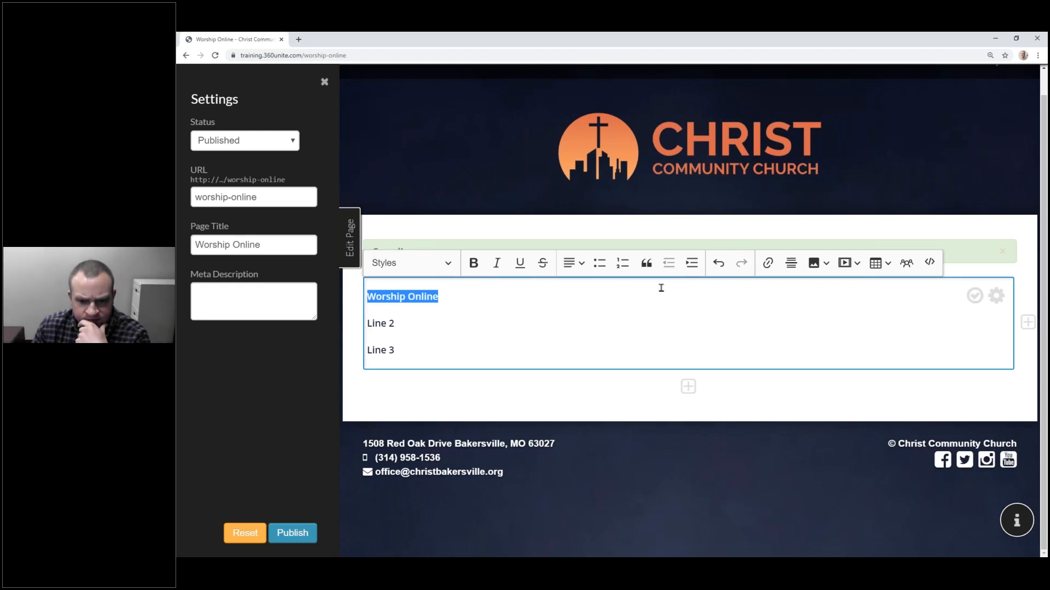
pyautogui.click(691, 267)
pyautogui.click(691, 266)
pyautogui.click(691, 266)
pyautogui.click(690, 268)
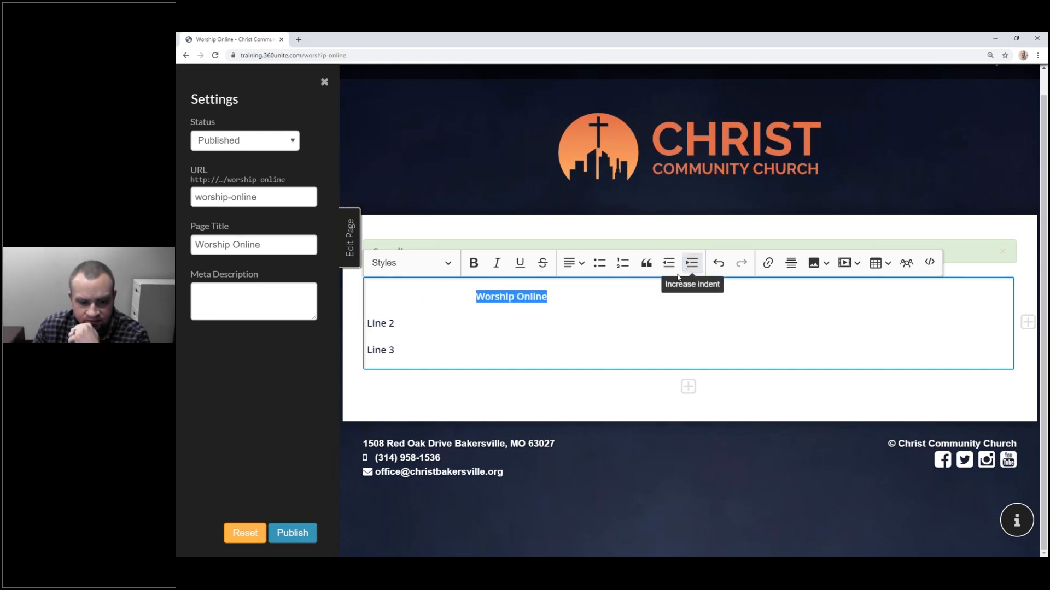
pyautogui.scroll(1, 664, 284)
pyautogui.click(672, 293)
pyautogui.click(672, 293)
pyautogui.click(671, 294)
pyautogui.click(668, 294)
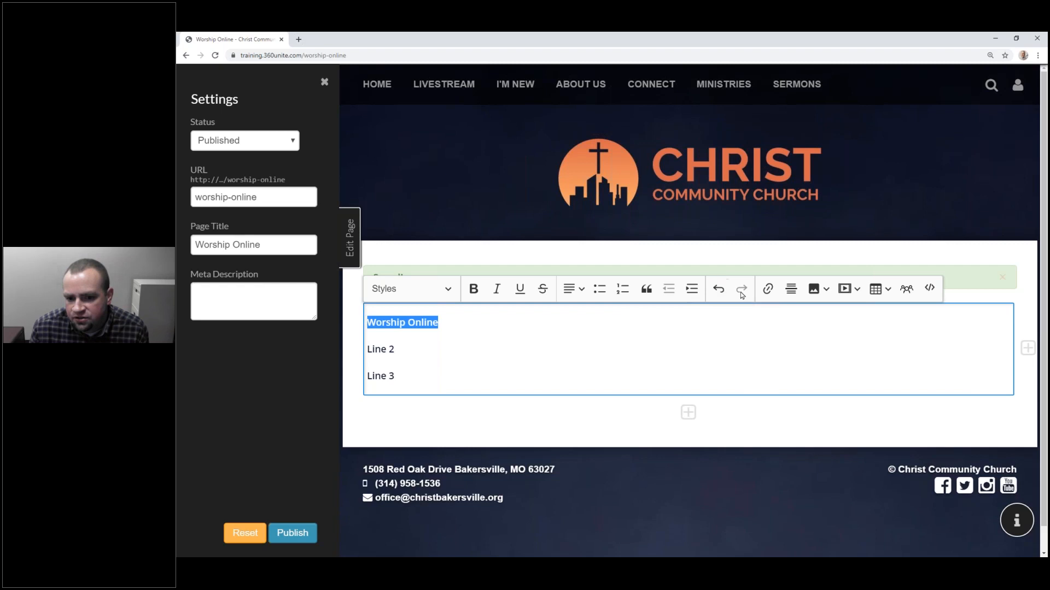
# Step: Undo and redo the indent change twice, ending unindented
pyautogui.click(717, 289)
pyautogui.click(743, 290)
pyautogui.click(718, 288)
pyautogui.click(740, 290)
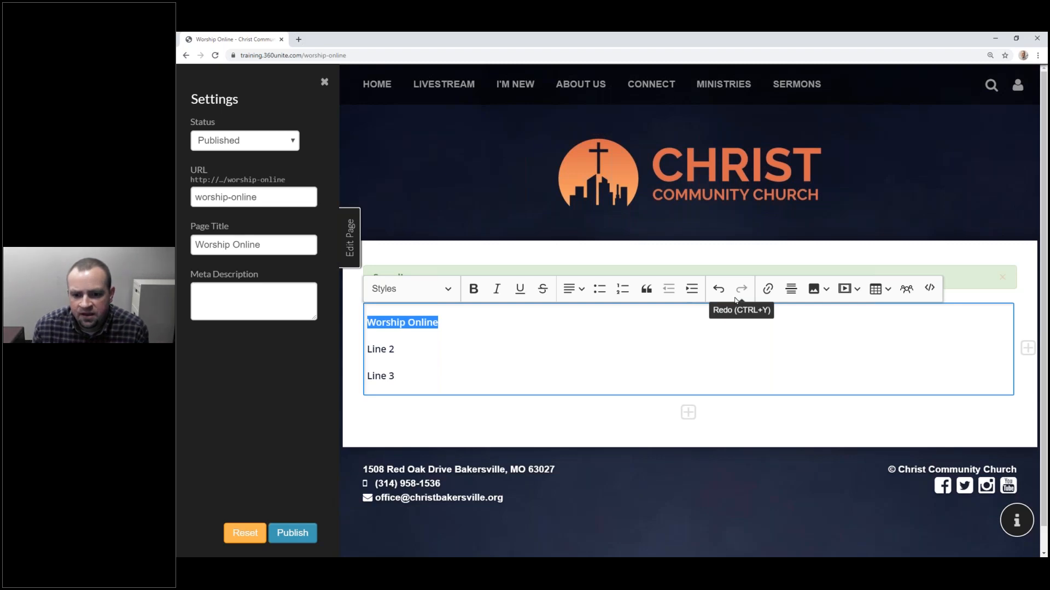
# Step: Insert a horizontal divider line beneath Worship Online
pyautogui.click(709, 322)
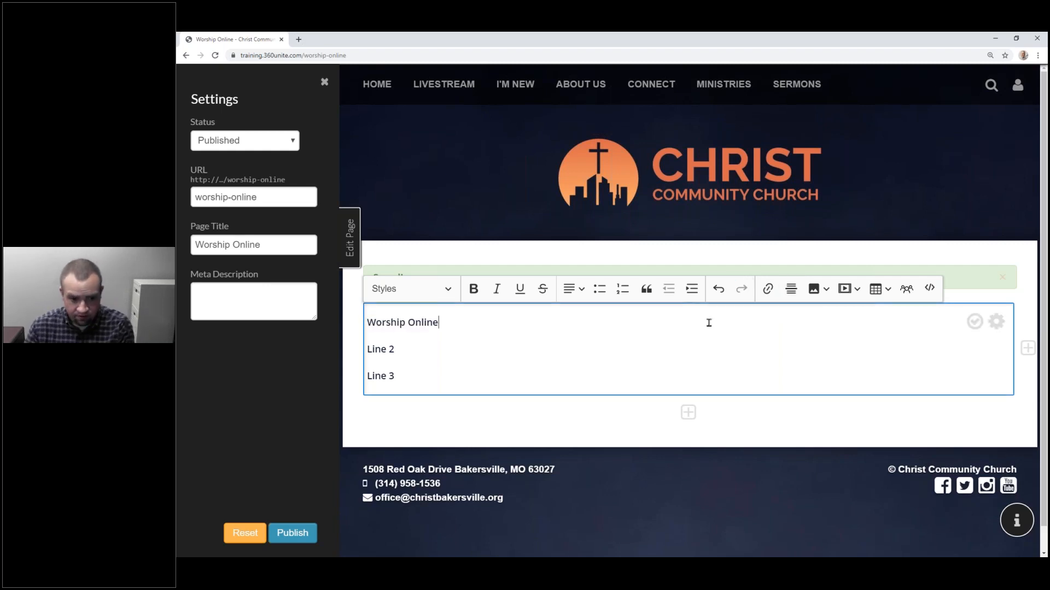
pyautogui.press('Return')
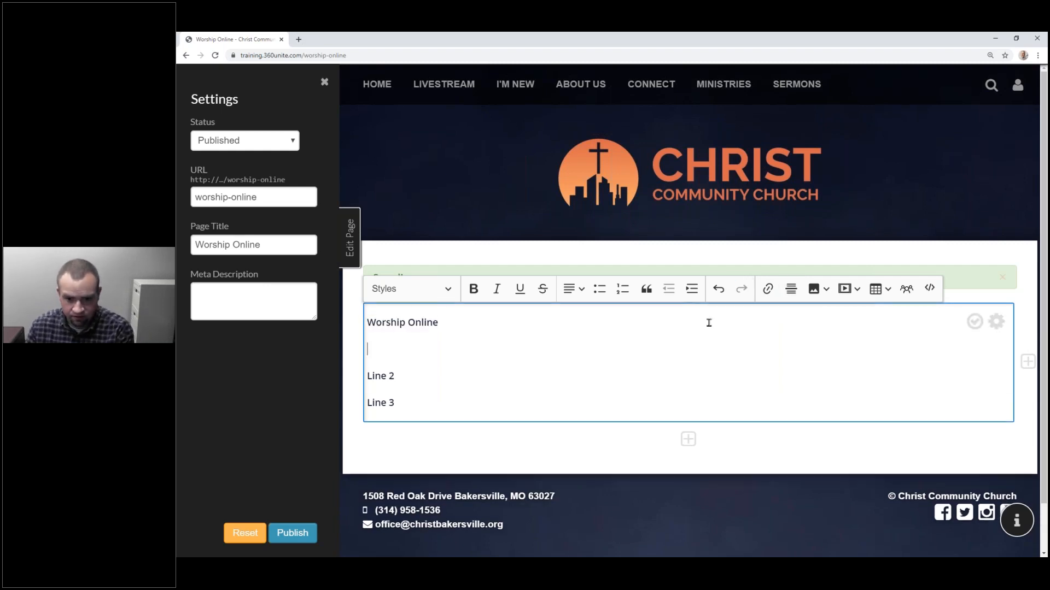
pyautogui.click(796, 291)
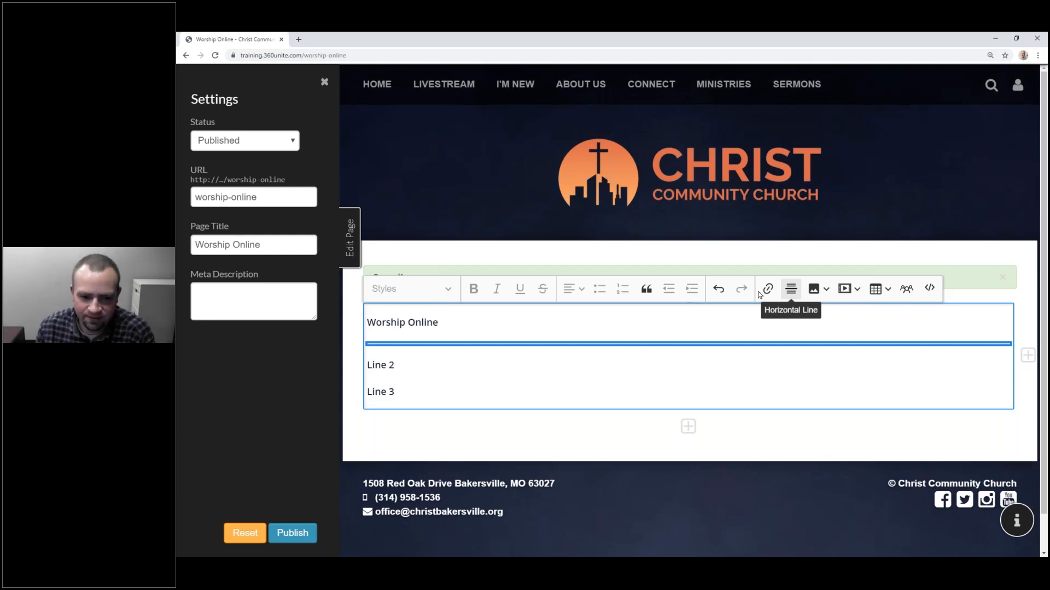
pyautogui.click(538, 387)
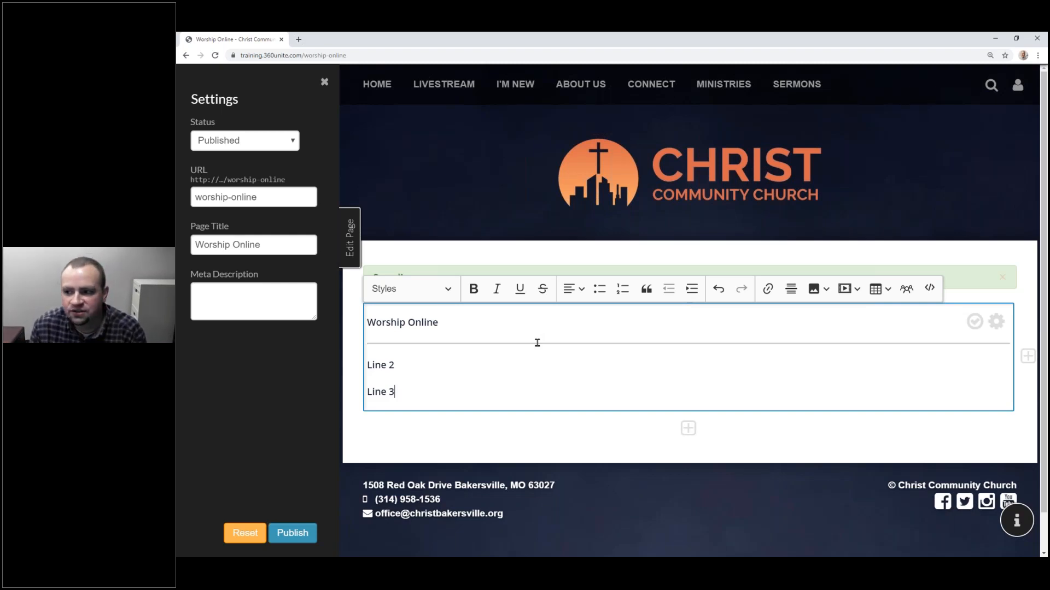
pyautogui.click(629, 324)
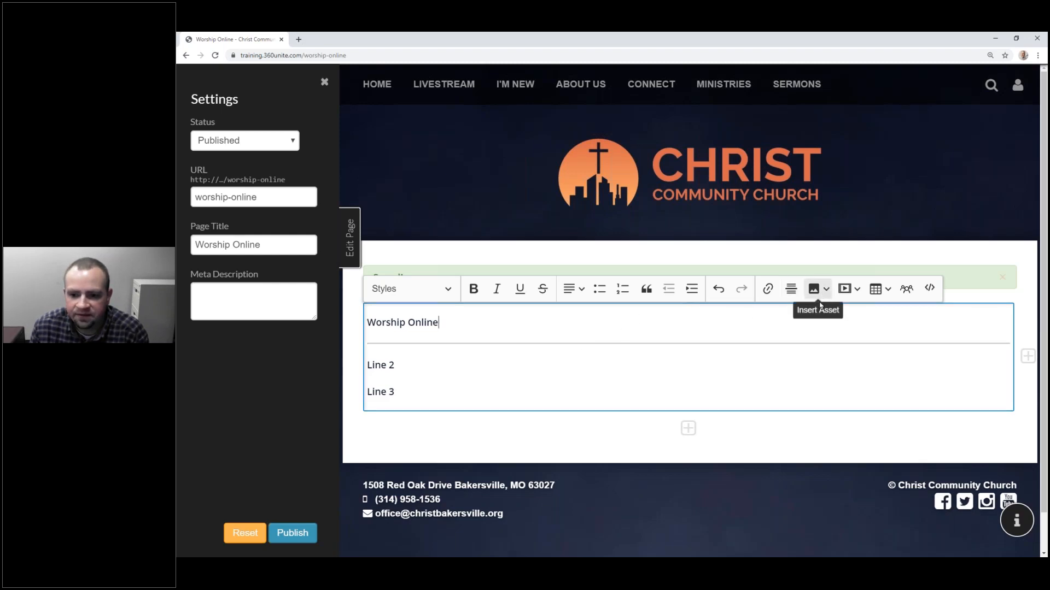
# Step: Add an empty line above Line 2 and show the Image/Video/Audio media choices
pyautogui.click(433, 361)
pyautogui.press('Home')
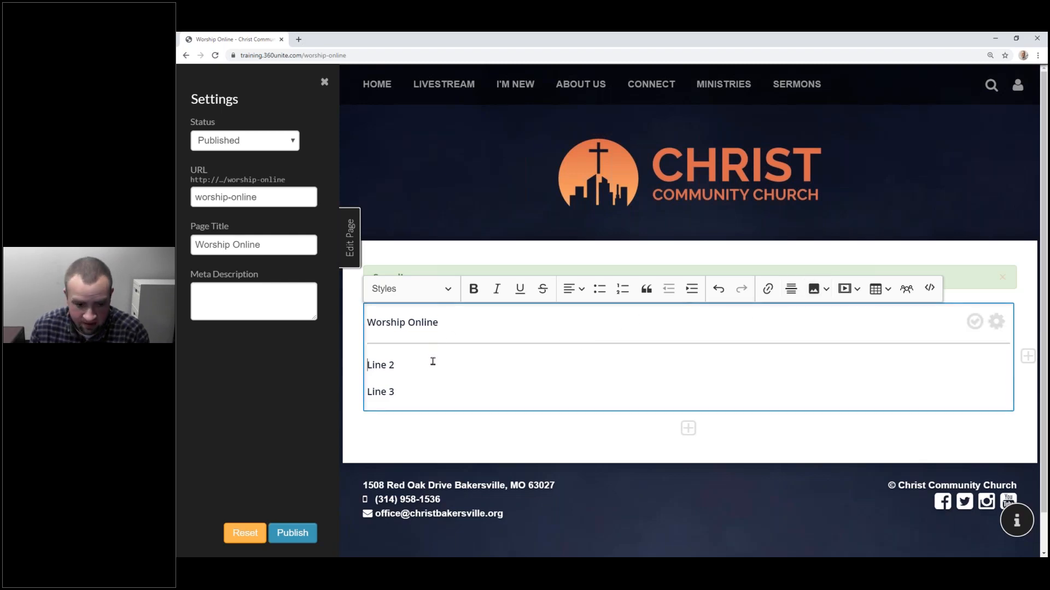
pyautogui.press('Return')
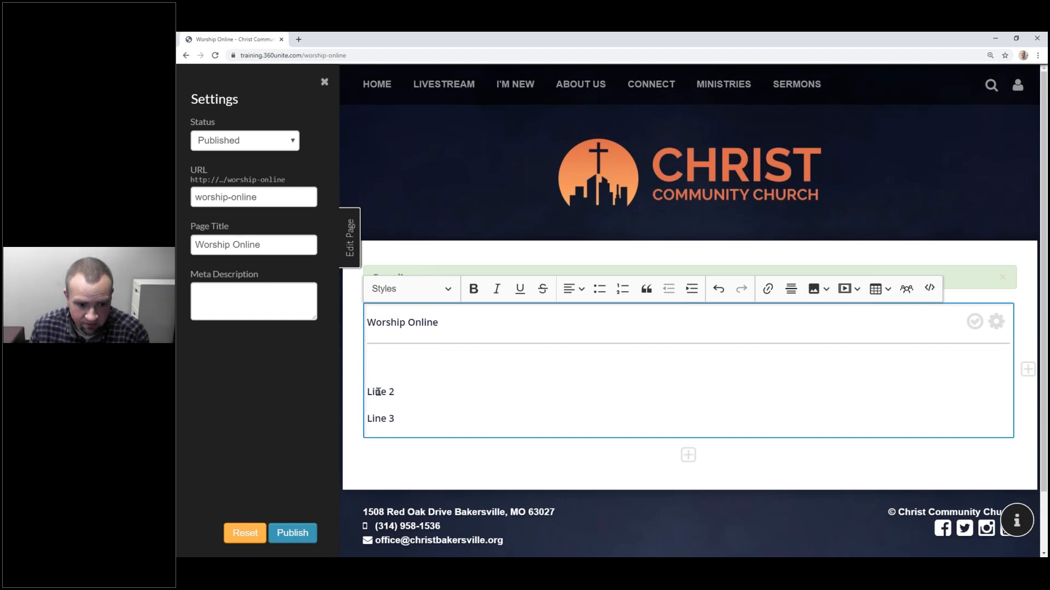
pyautogui.click(384, 369)
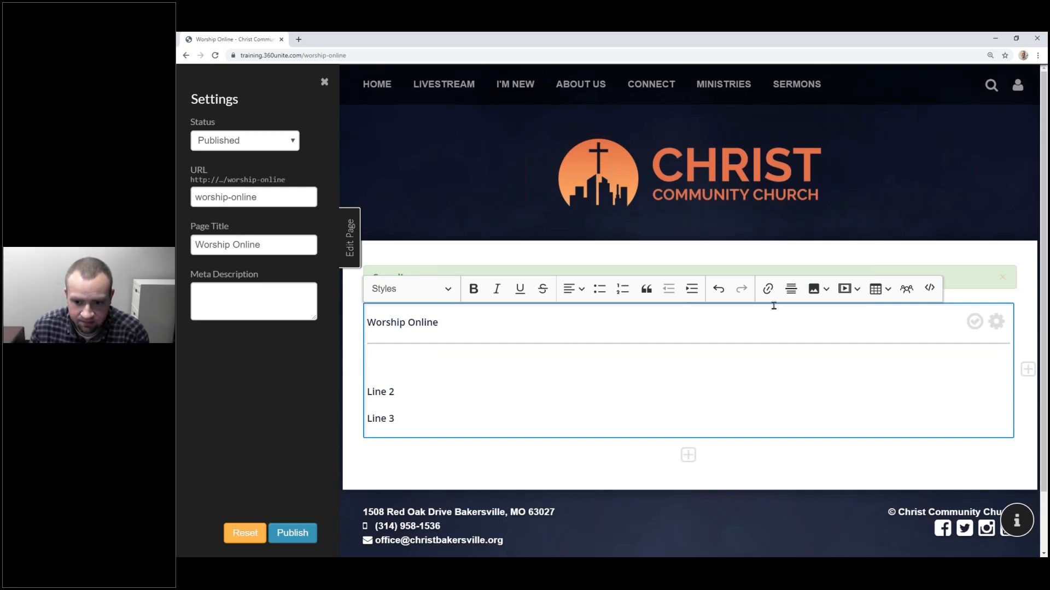
pyautogui.click(825, 293)
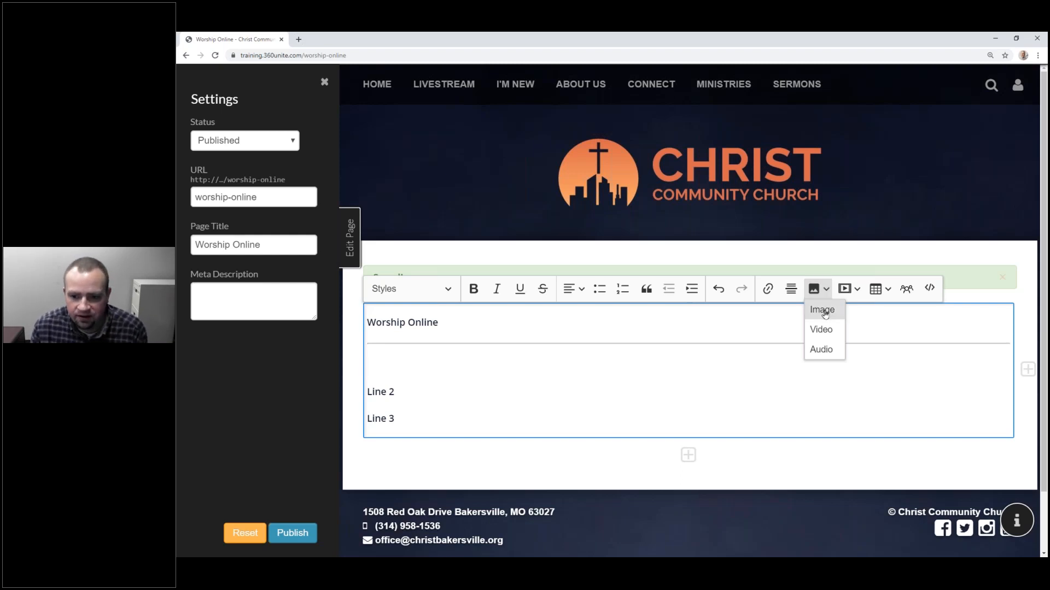
# Step: Upload welcome.png from the Desktop images folder as an image asset
pyautogui.click(824, 312)
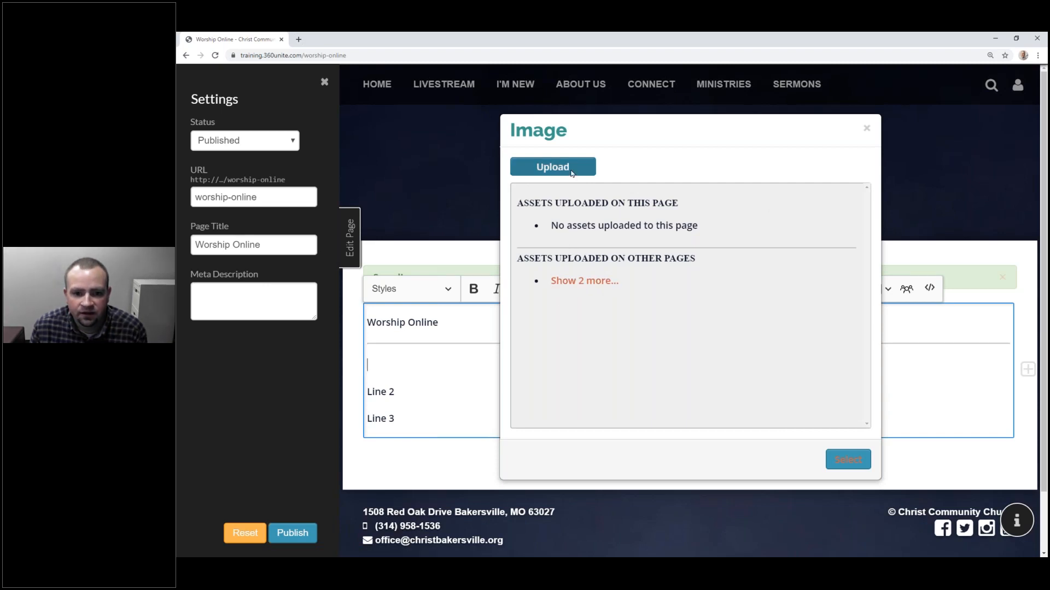
pyautogui.click(553, 166)
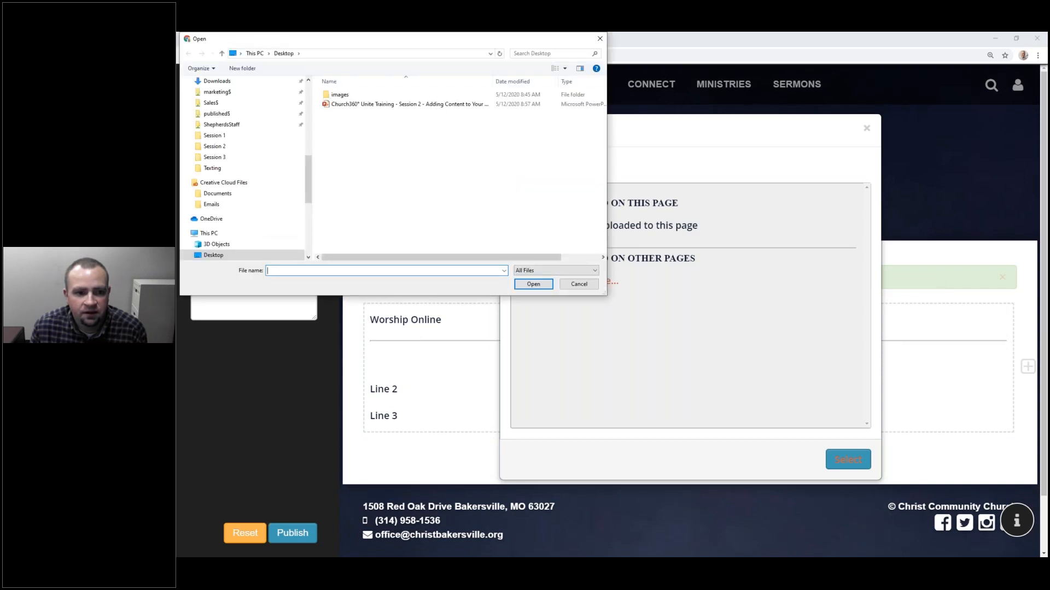
pyautogui.doubleClick(342, 94)
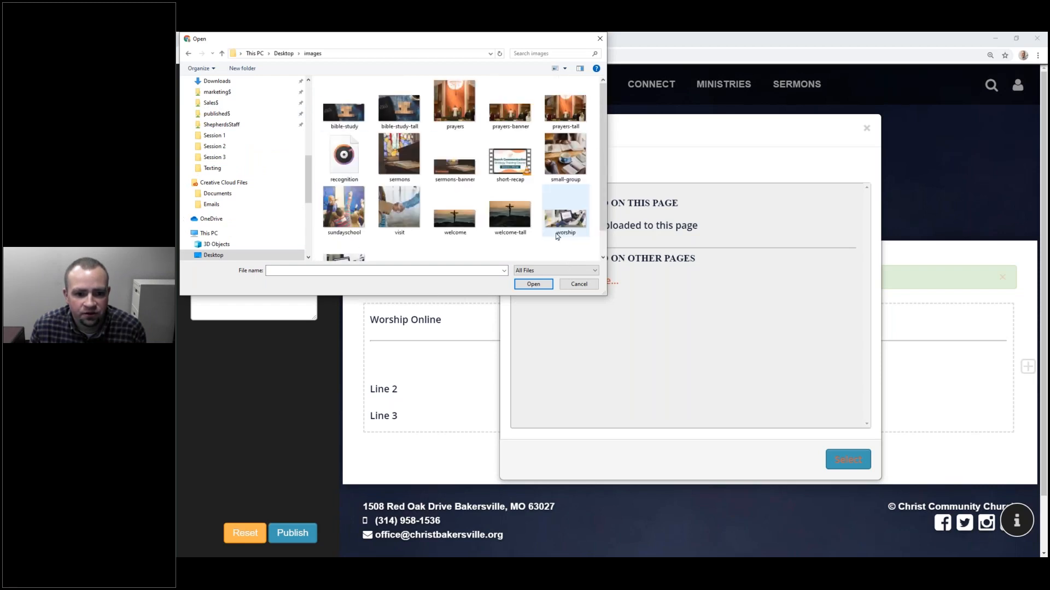
pyautogui.click(459, 224)
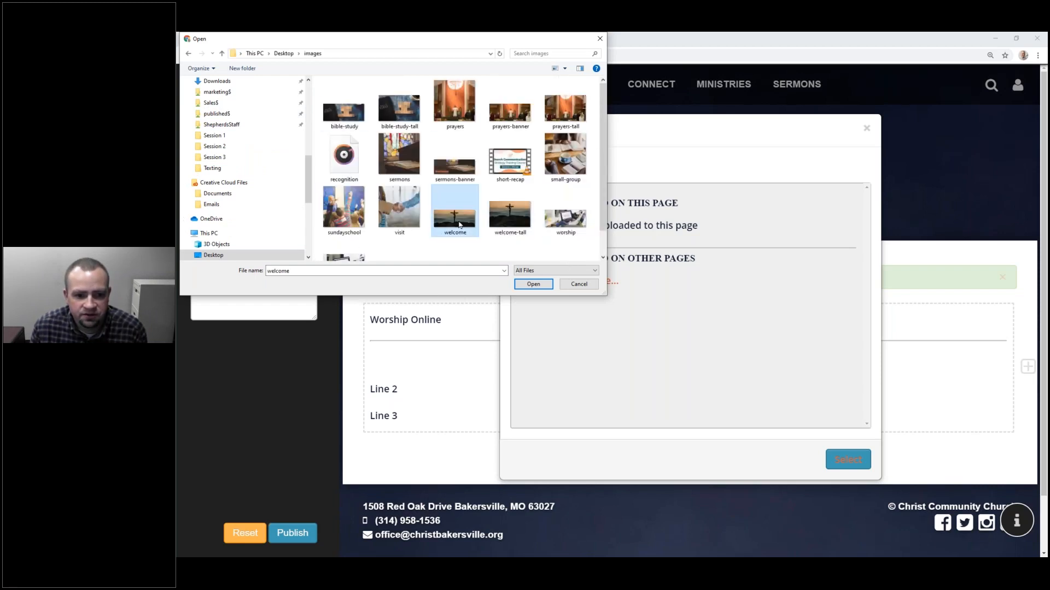
pyautogui.click(540, 286)
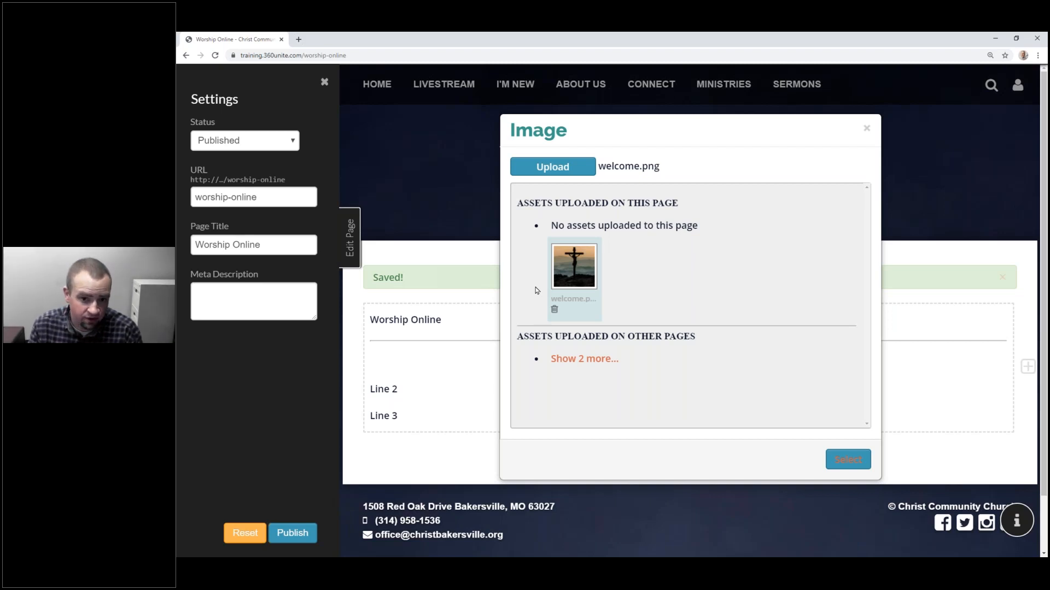
# Step: Insert the welcome.png image, found via Show 2 more, into the block
pyautogui.moveTo(516, 341); pyautogui.dragTo(693, 338)
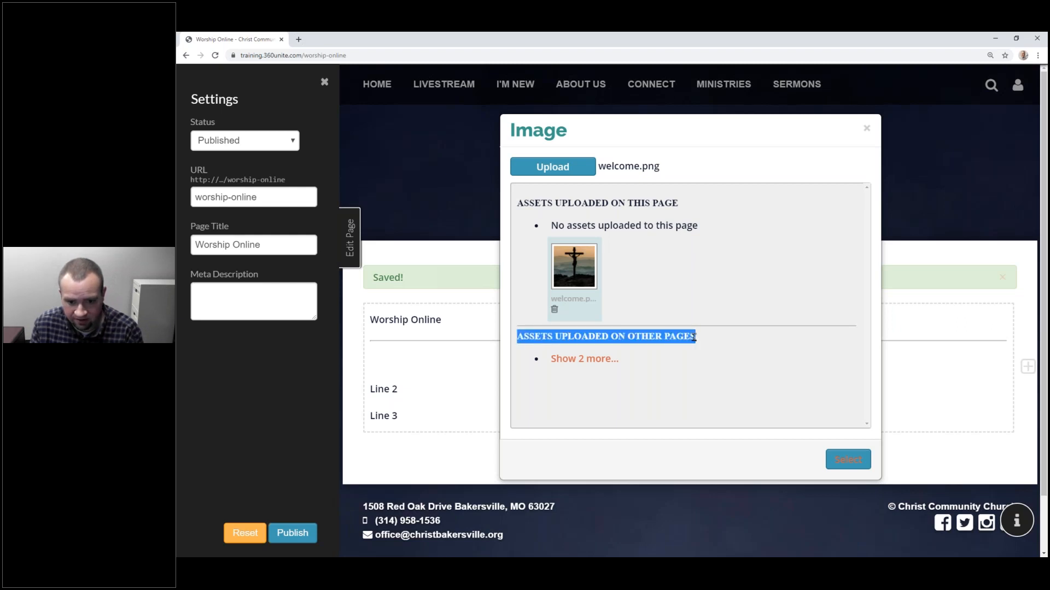
pyautogui.click(600, 361)
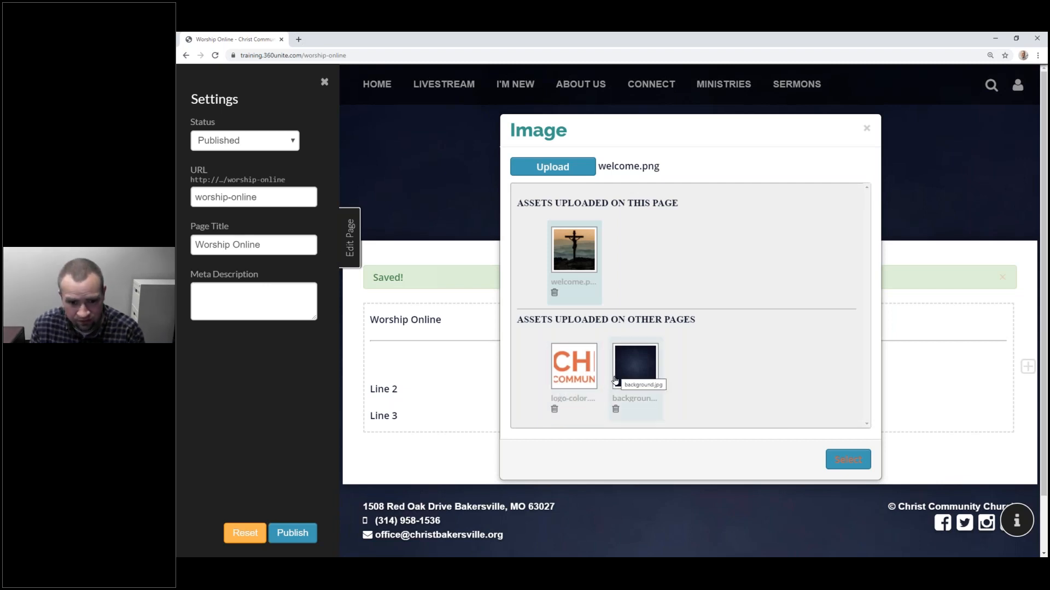
pyautogui.click(834, 462)
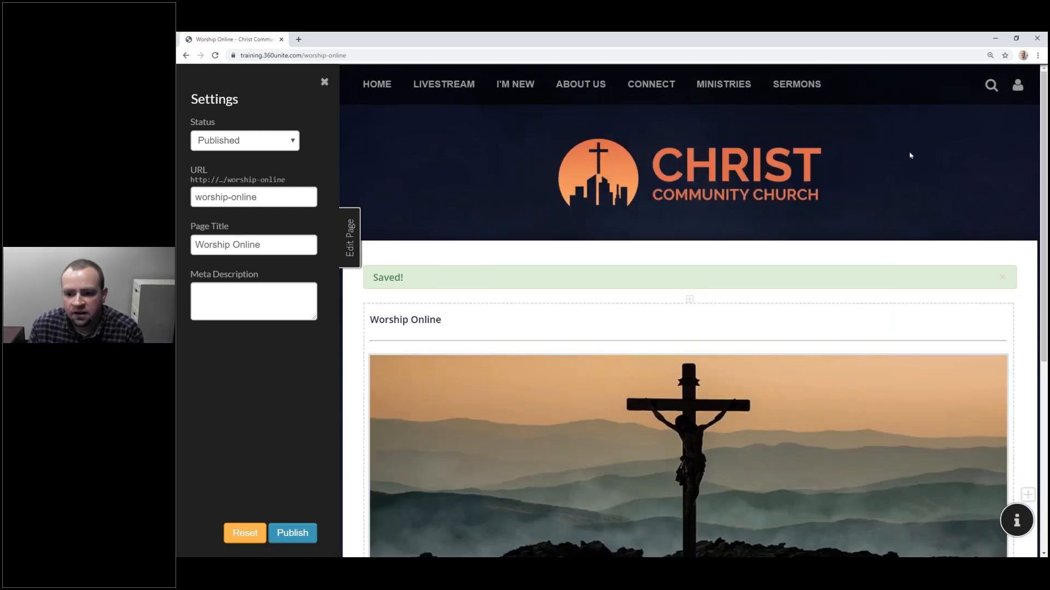
# Step: Select the inserted welcome image and the divider to check their toolbars
pyautogui.scroll(-3, 910, 158)
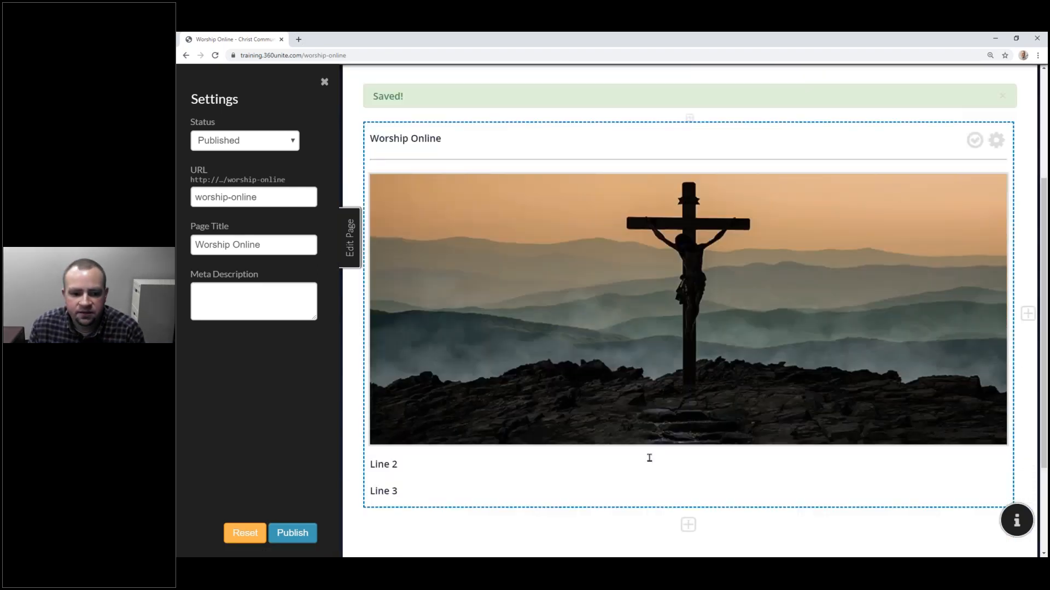
pyautogui.click(649, 457)
pyautogui.click(695, 244)
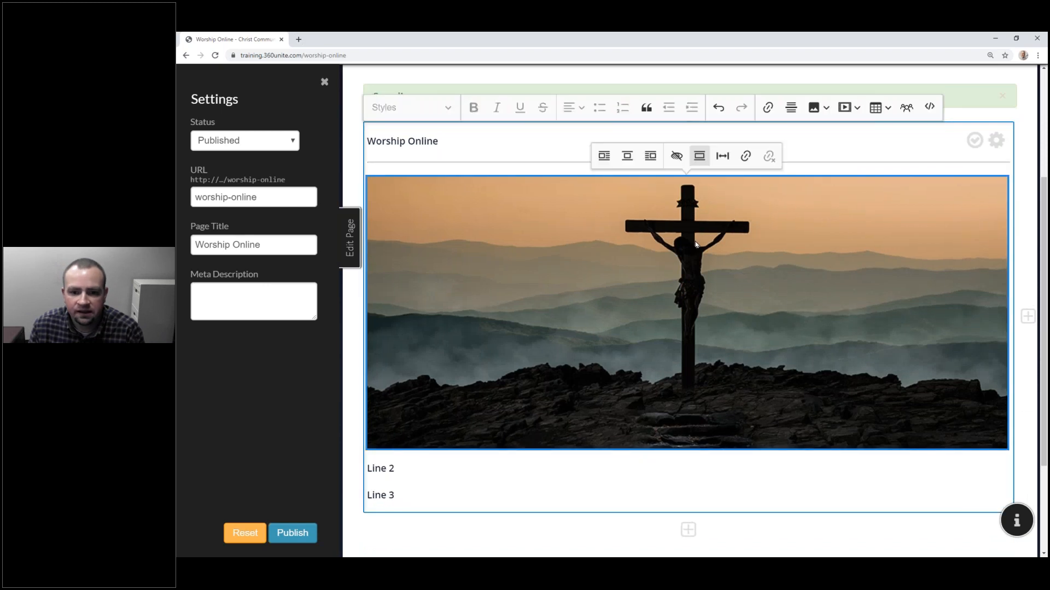
pyautogui.scroll(2, 695, 243)
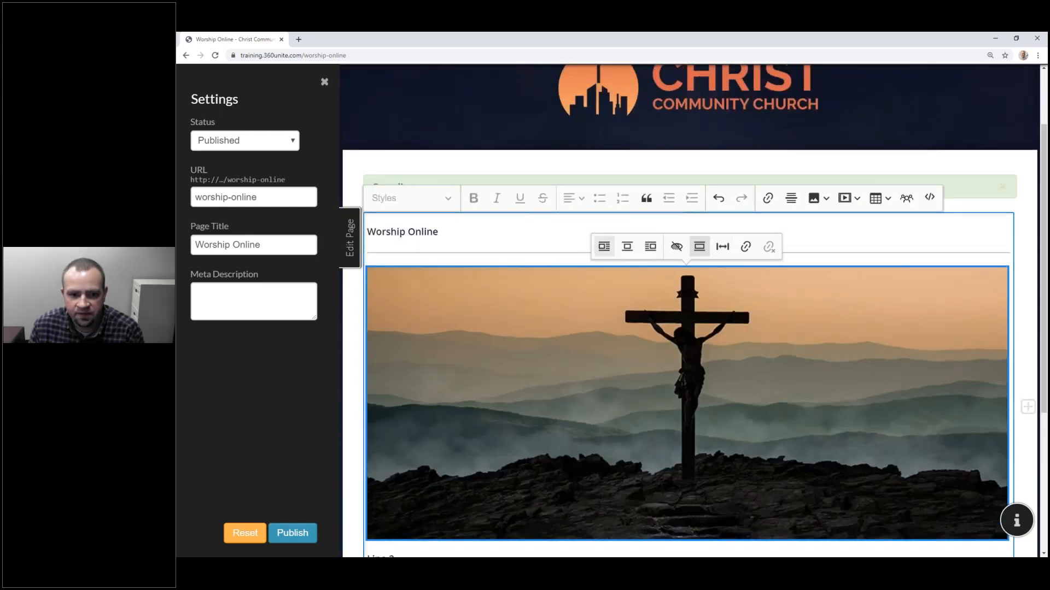
pyautogui.click(555, 261)
pyautogui.click(555, 257)
pyautogui.click(555, 310)
pyautogui.scroll(-4, 555, 311)
pyautogui.click(404, 326)
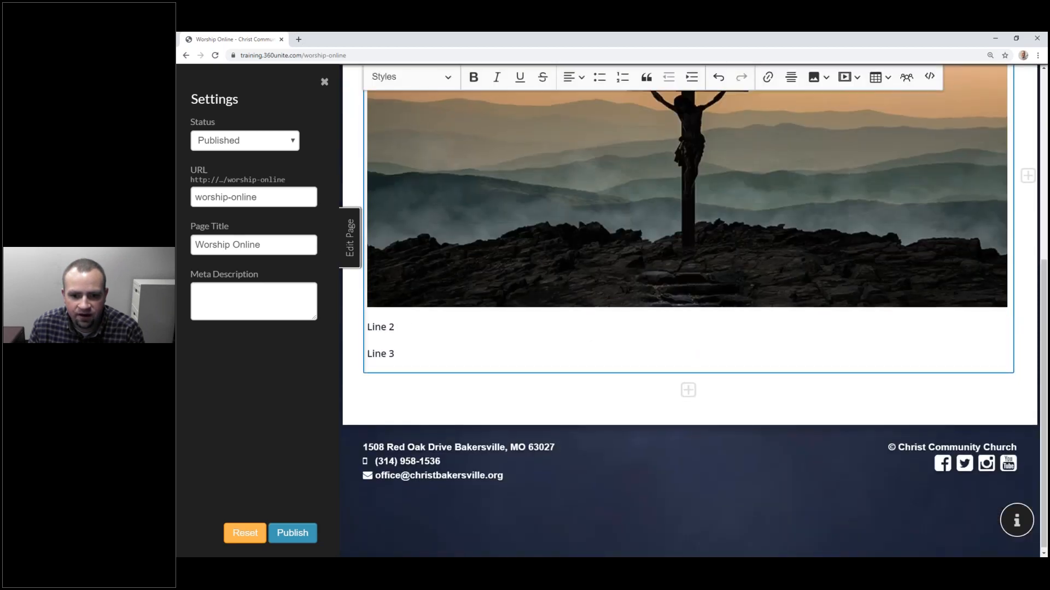
pyautogui.scroll(3, 663, 307)
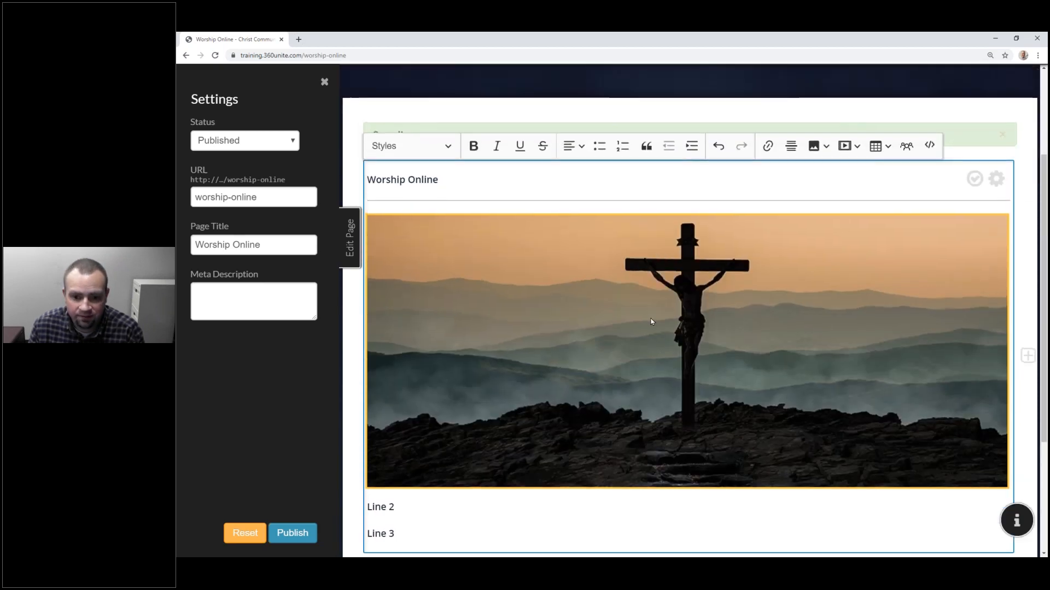
pyautogui.scroll(1, 651, 321)
pyautogui.click(650, 321)
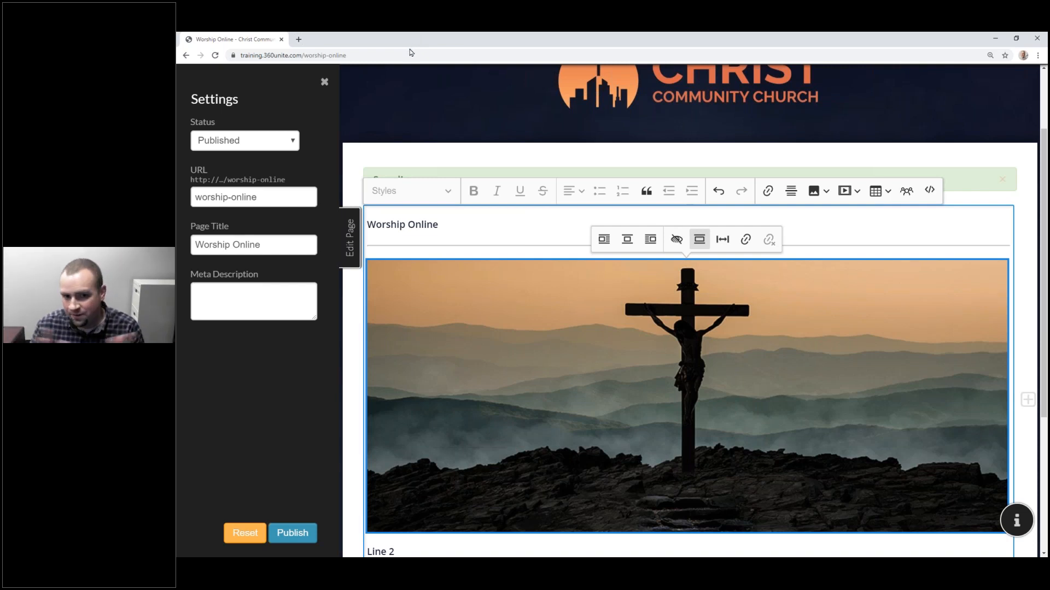
# Step: In an incognito window, open training.360unite.com and go to Livestream > Worship Online
pyautogui.hotkey('ctrl', 'shift', 'n')
pyautogui.write('training.w')
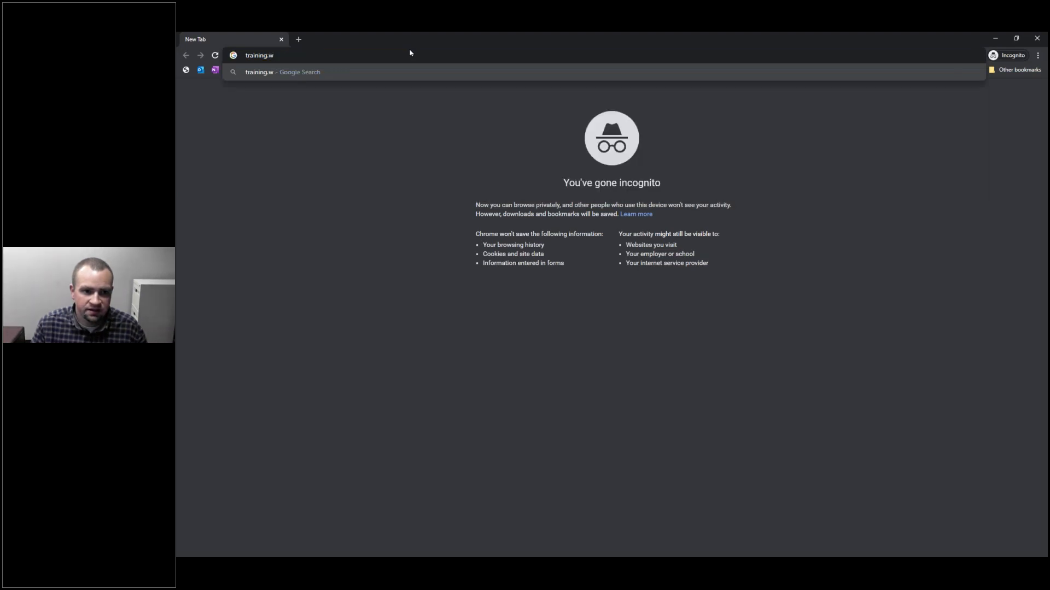
pyautogui.press('BackSpace')
pyautogui.write('360unite')
pyautogui.press('Return')
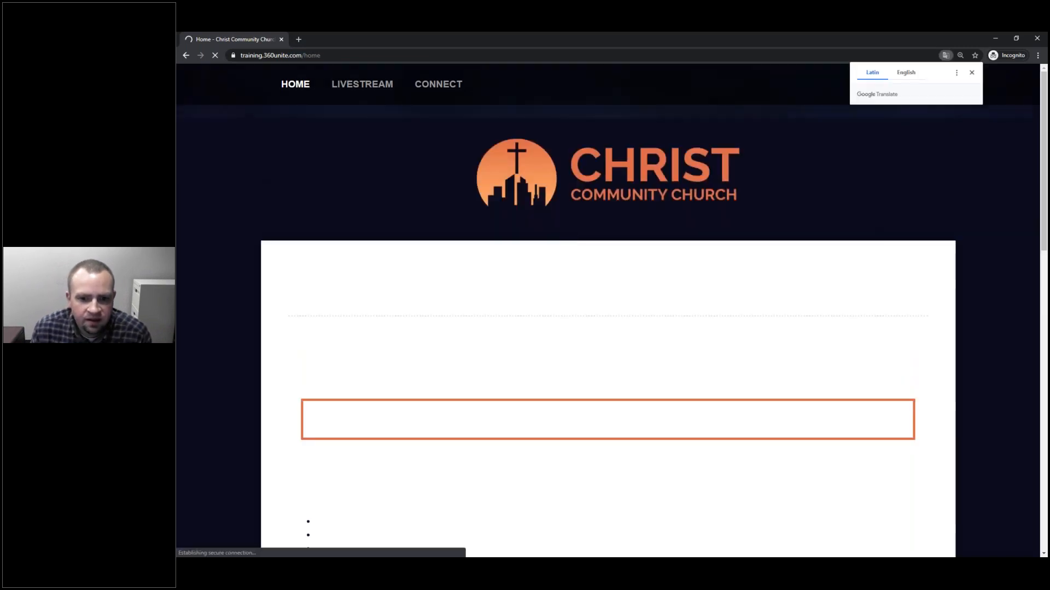
pyautogui.moveTo(382, 106)
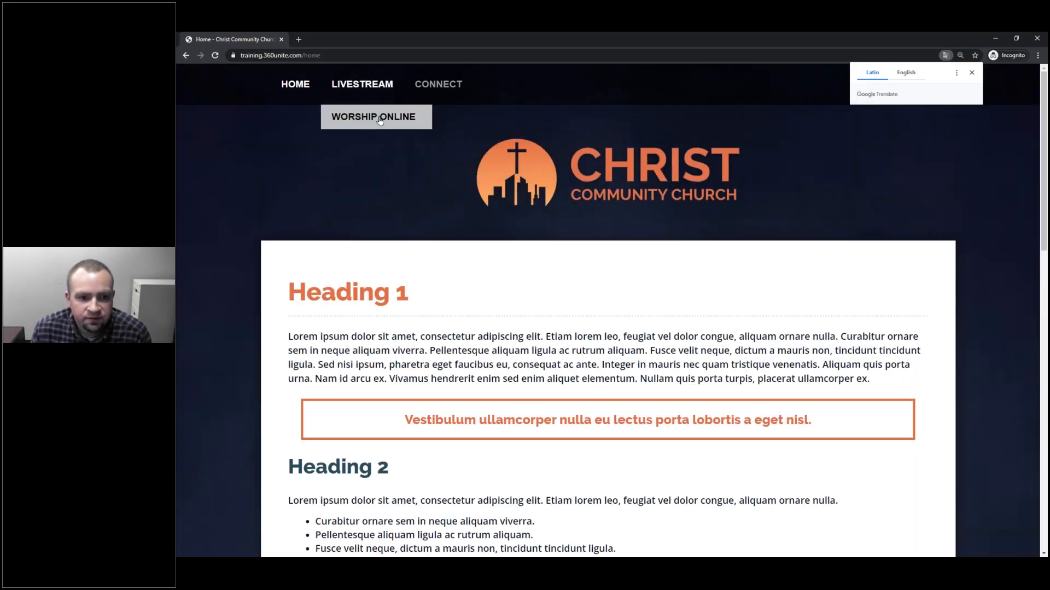
pyautogui.click(377, 117)
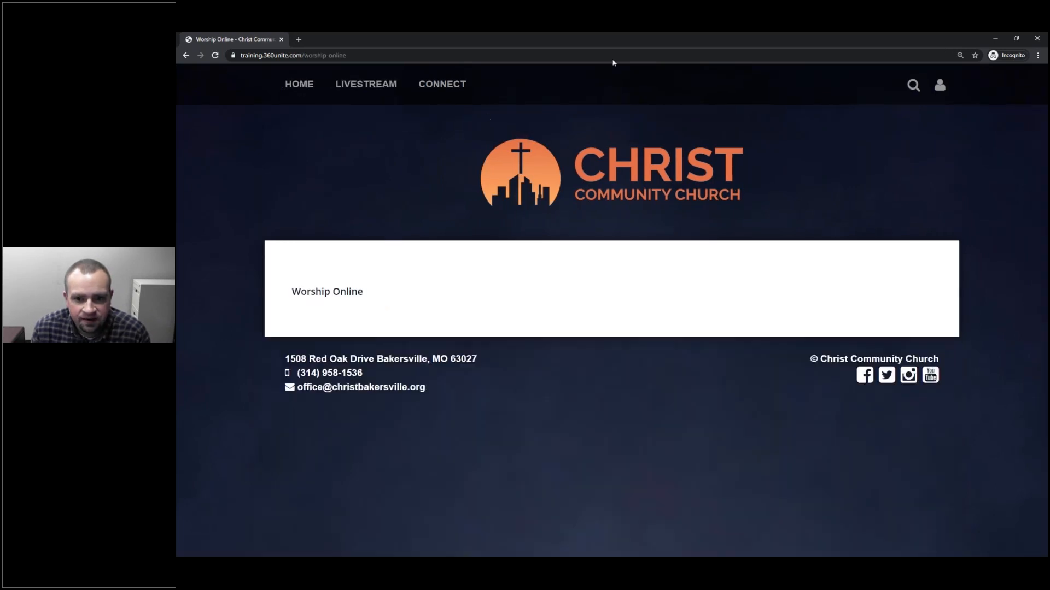
# Step: Restore the incognito window and resize it to a narrow phone-width preview
pyautogui.doubleClick(716, 48)
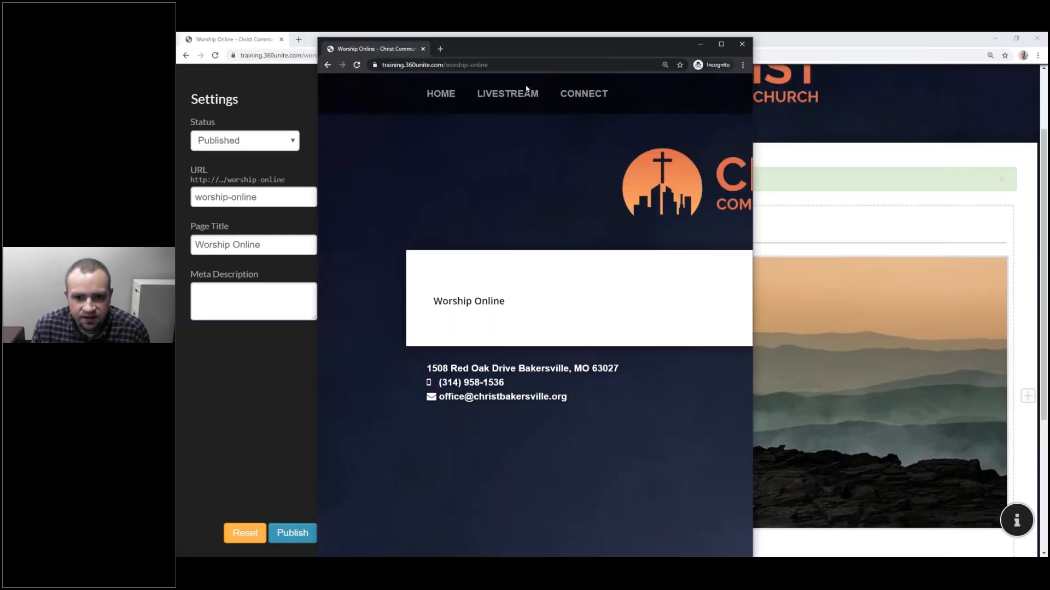
pyautogui.moveTo(739, 71); pyautogui.dragTo(490, 207)
pyautogui.moveTo(443, 219); pyautogui.dragTo(517, 82)
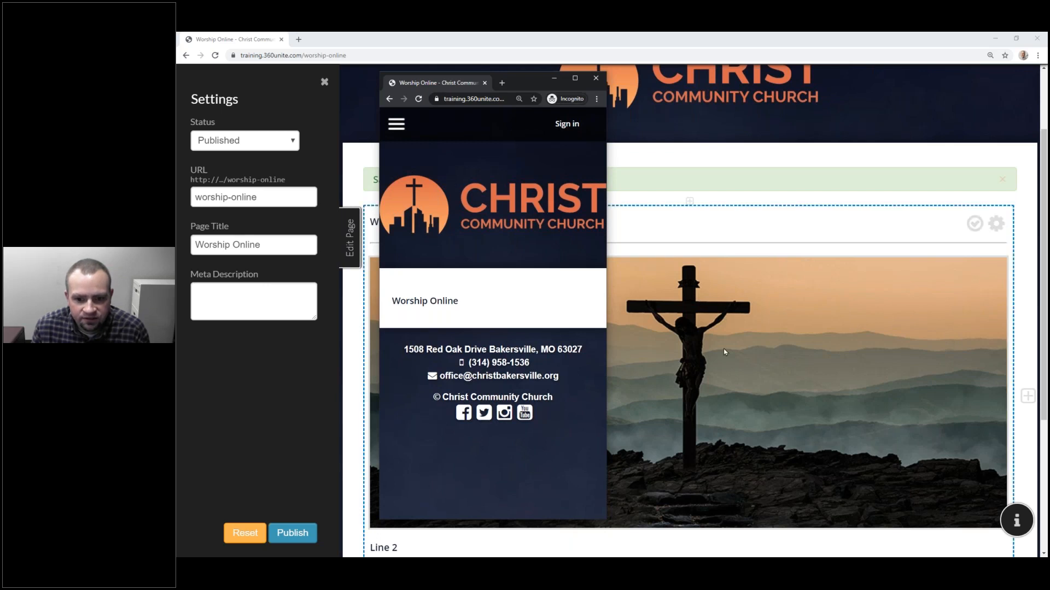
# Step: Finish editing the Worship Online block and publish the page
pyautogui.click(1003, 181)
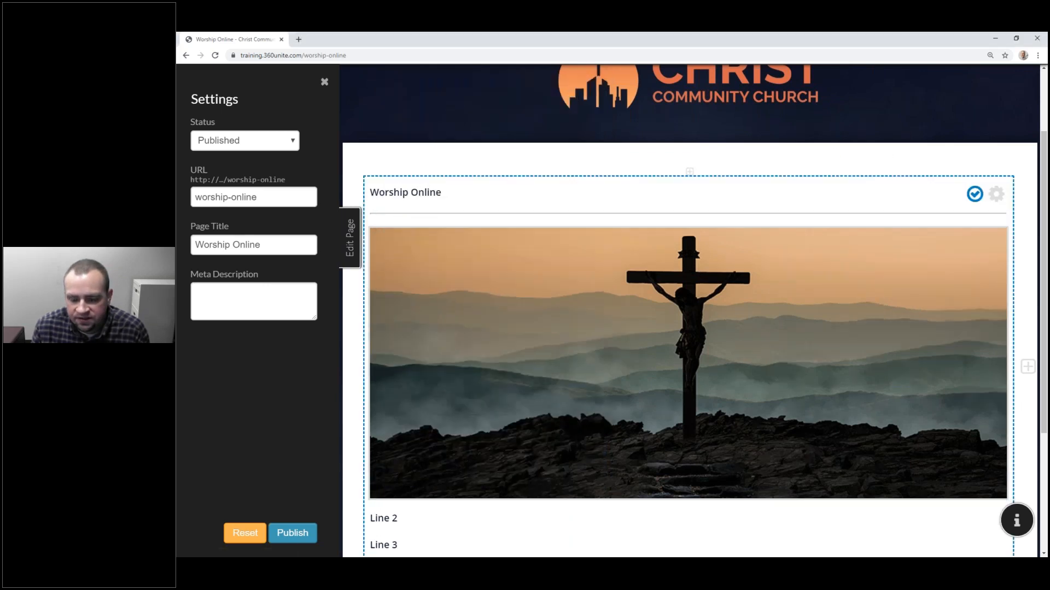
pyautogui.click(974, 196)
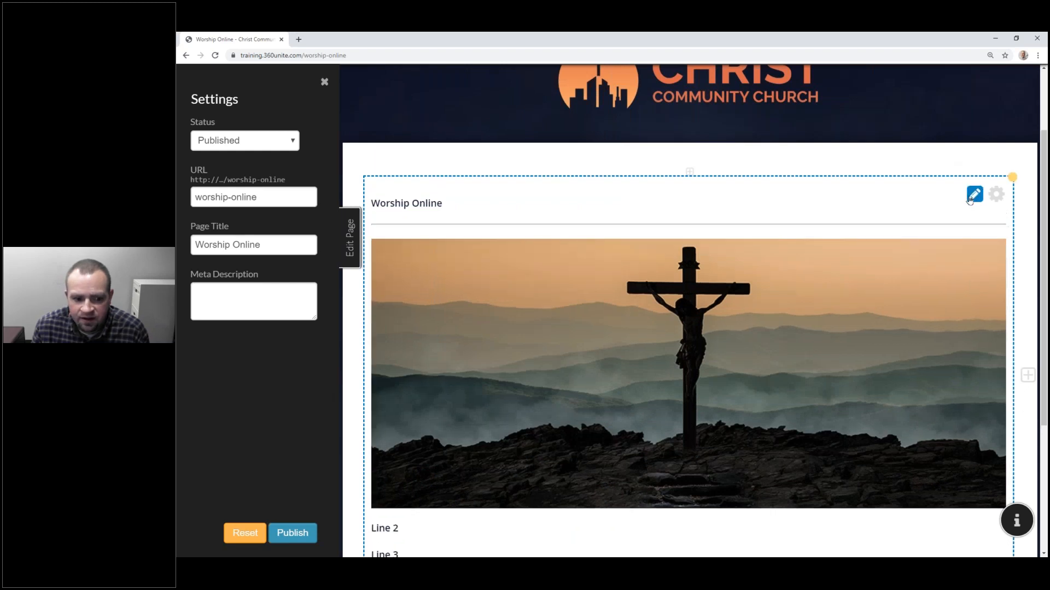
pyautogui.click(289, 534)
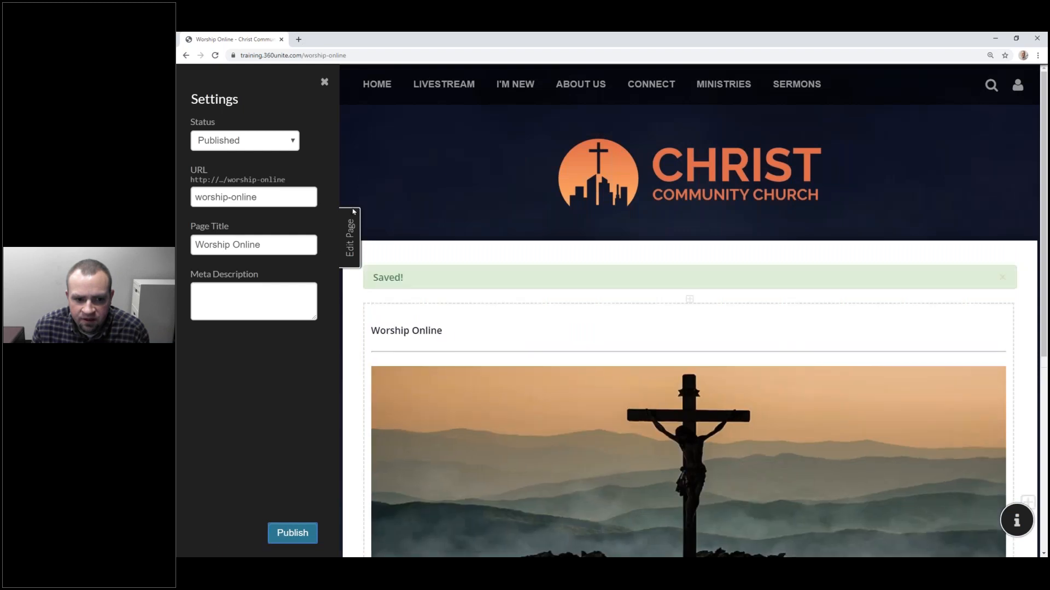
pyautogui.click(353, 235)
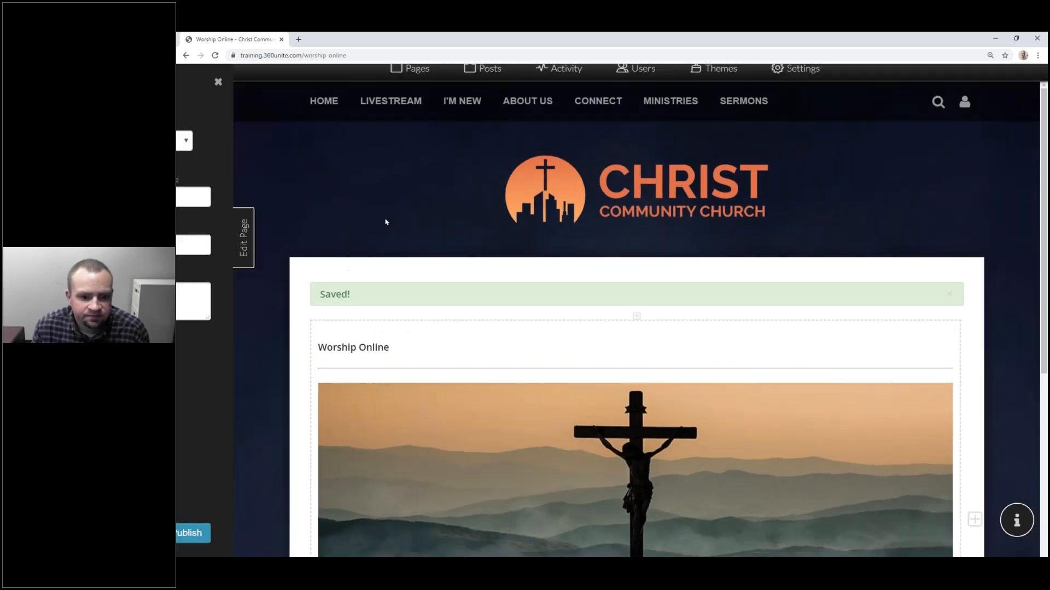
# Step: Dismiss the green Saved! banner and switch to the incognito preview window
pyautogui.scroll(-5, 432, 296)
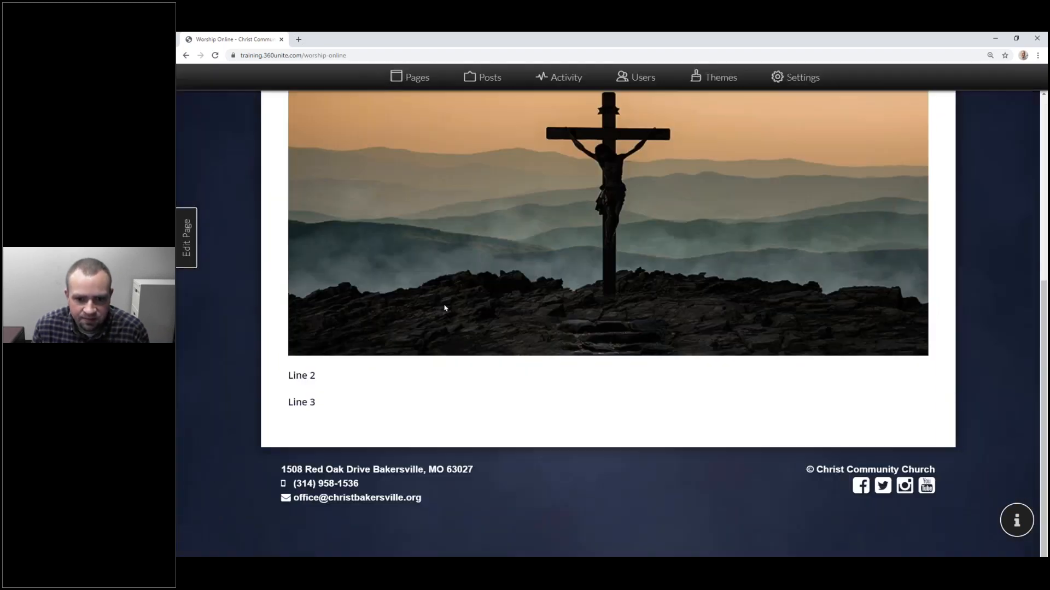
pyautogui.scroll(5, 446, 307)
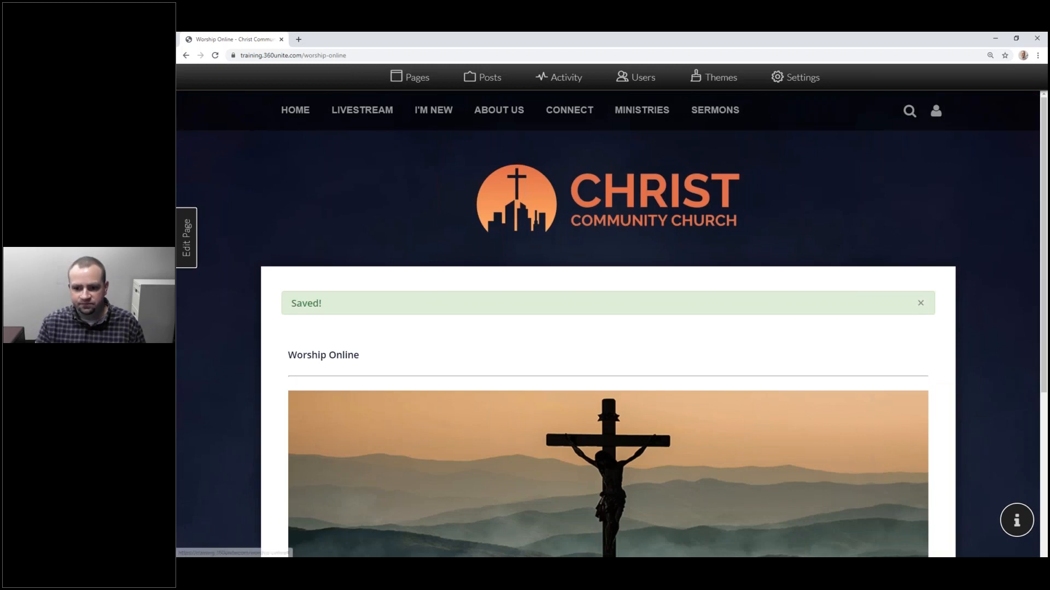
pyautogui.click(921, 303)
pyautogui.hotkey('alt', 'Tab')
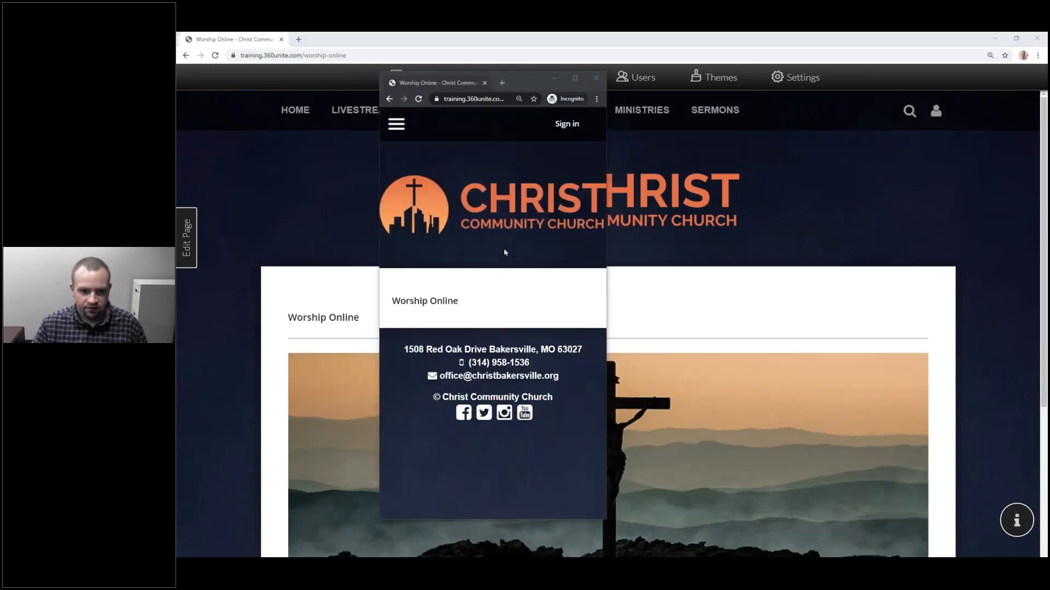
# Step: Reload and maximize the incognito page to confirm the cross image, Line 2 and Line 3, then return
pyautogui.click(419, 101)
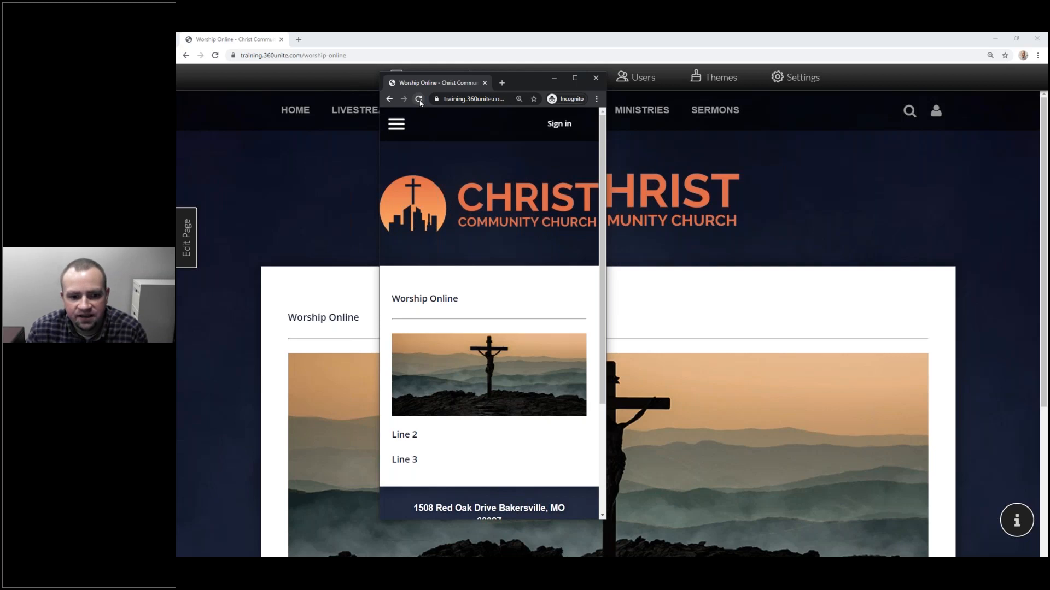
pyautogui.moveTo(552, 95); pyautogui.dragTo(732, 123)
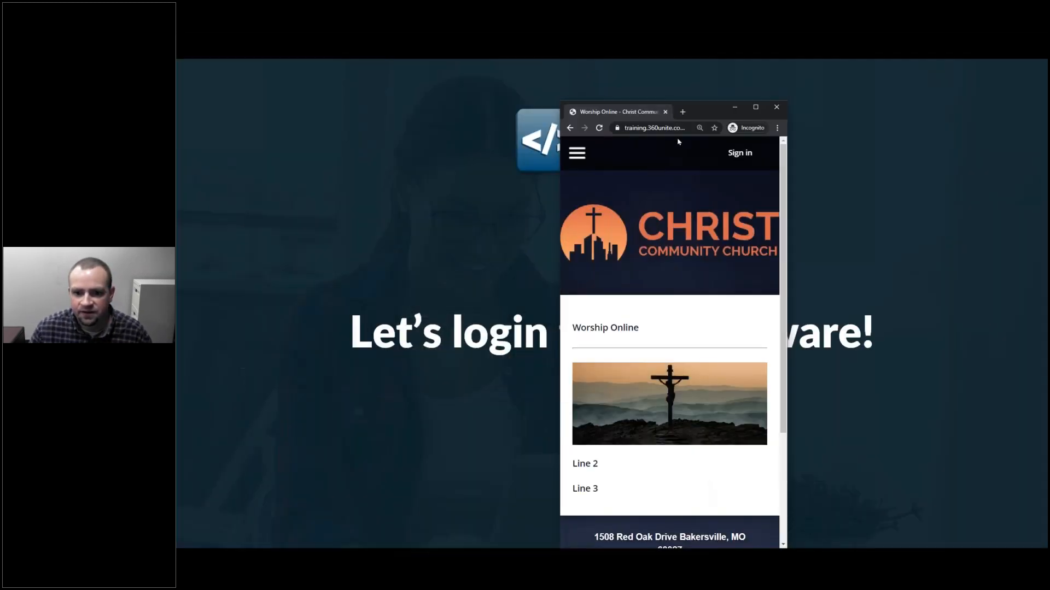
pyautogui.moveTo(702, 120); pyautogui.dragTo(397, 88)
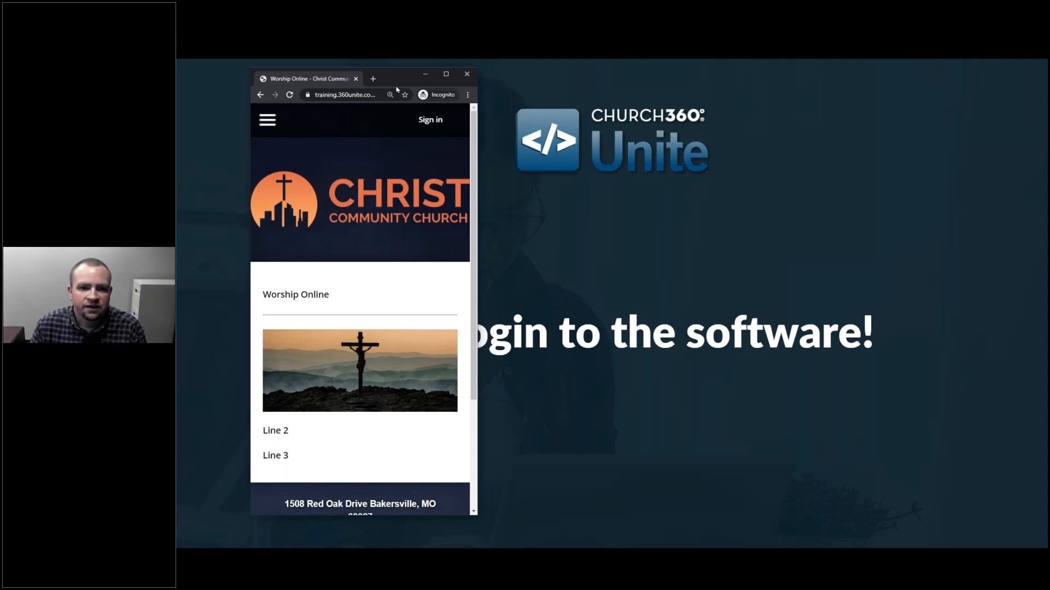
pyautogui.click(446, 74)
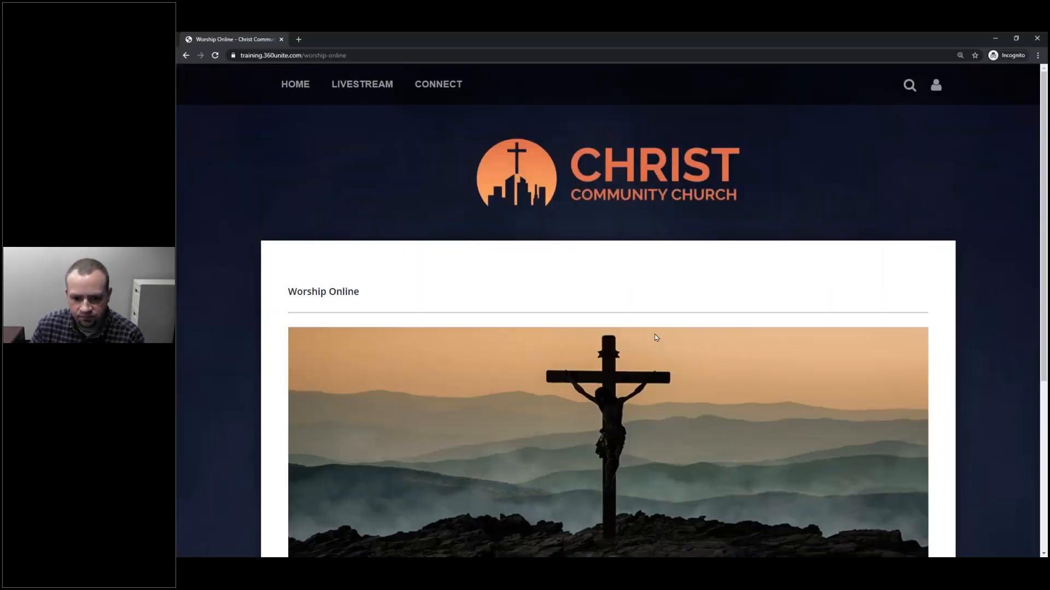
pyautogui.scroll(-2, 655, 335)
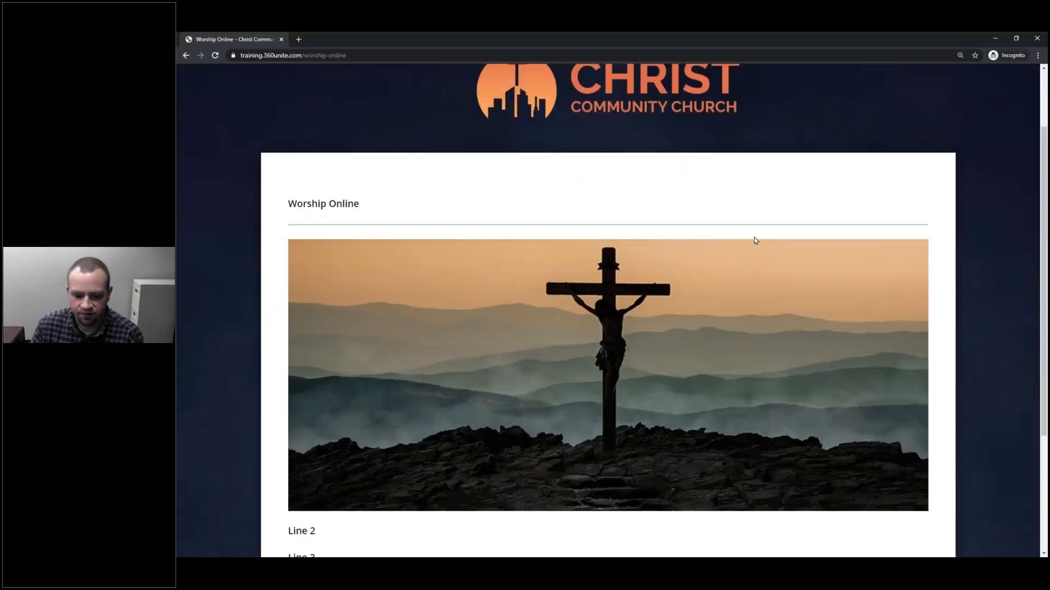
pyautogui.hotkey('alt', 'Tab')
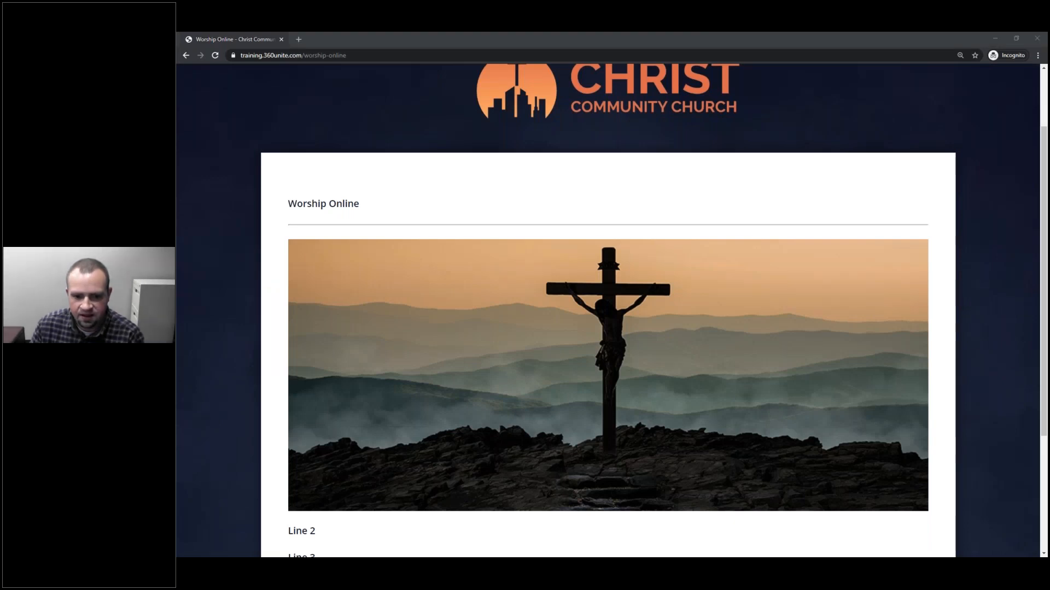
pyautogui.hotkey('alt', 'Tab')
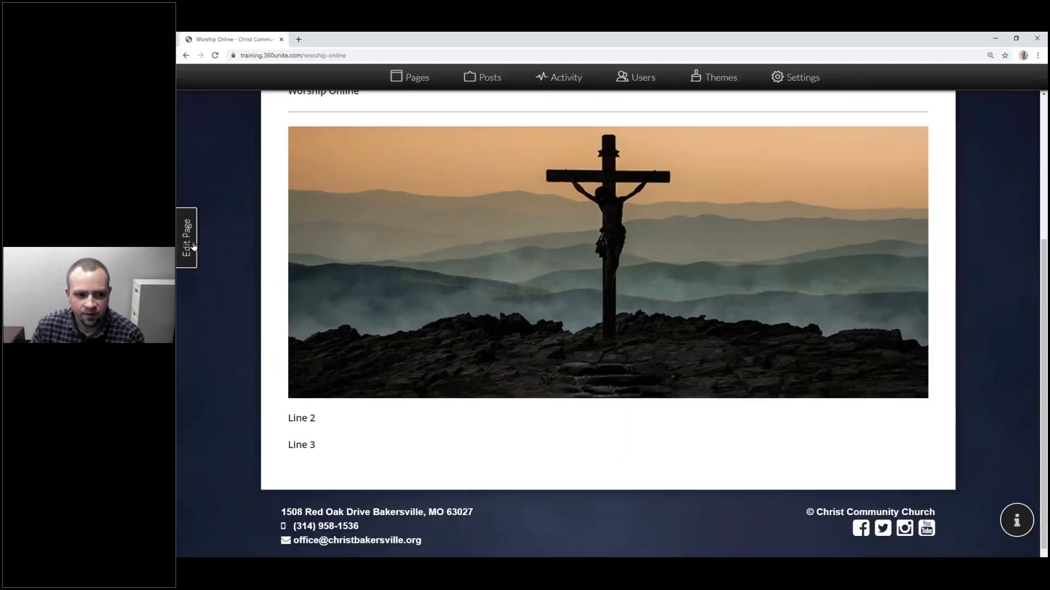
# Step: Edit the page's content block and try centred, right and left alignment on the cross image, ending left
pyautogui.click(193, 246)
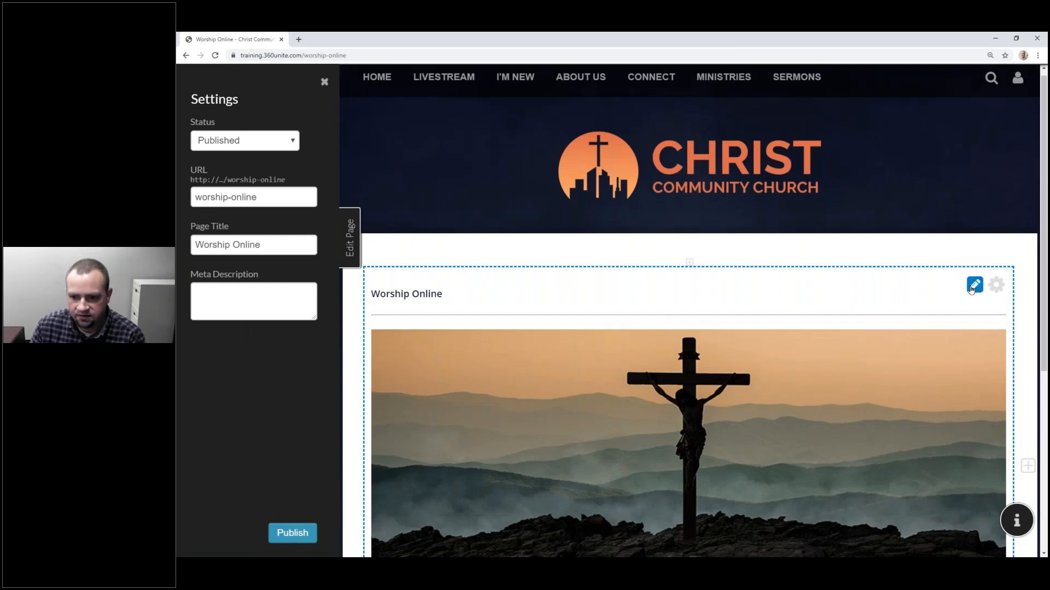
pyautogui.click(753, 393)
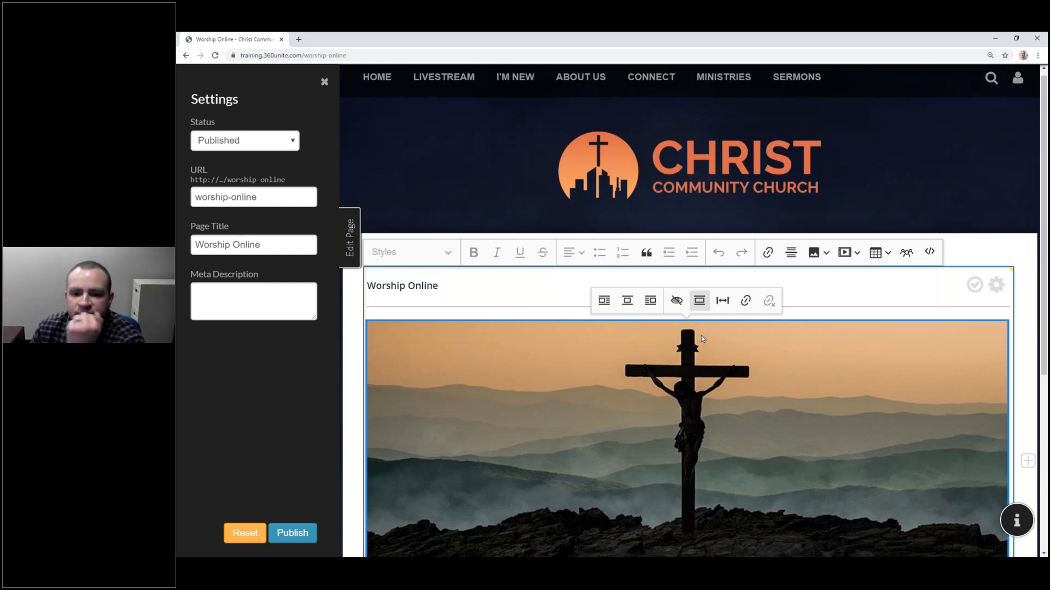
pyautogui.click(605, 309)
pyautogui.click(625, 309)
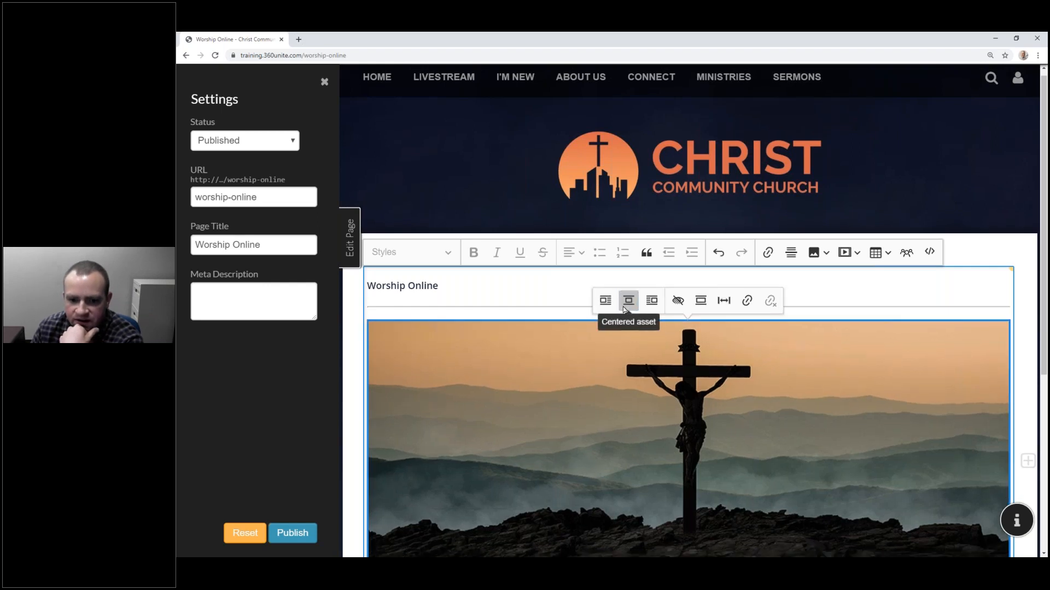
pyautogui.click(653, 309)
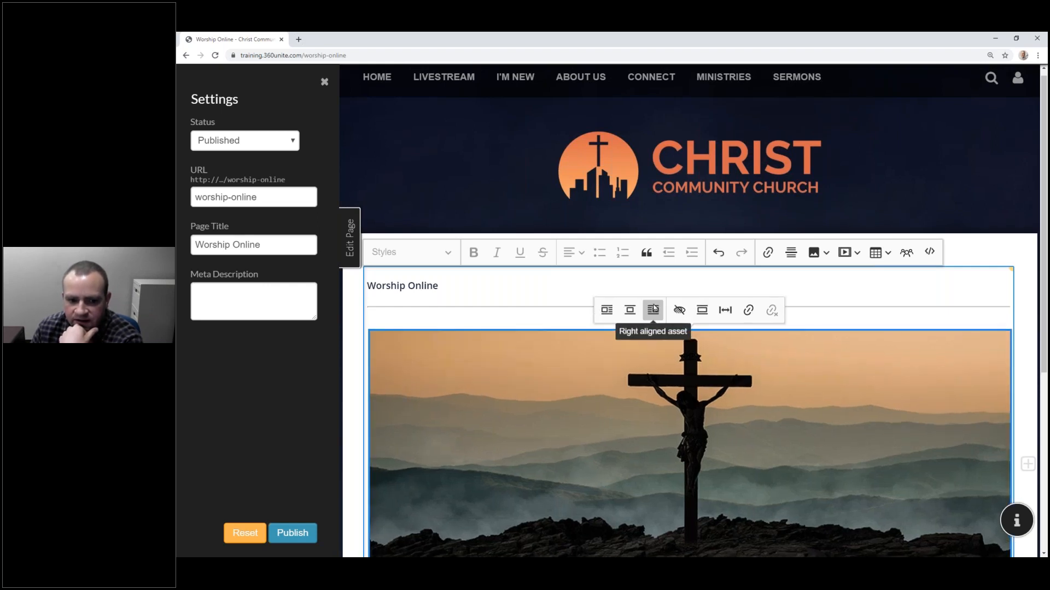
pyautogui.click(608, 310)
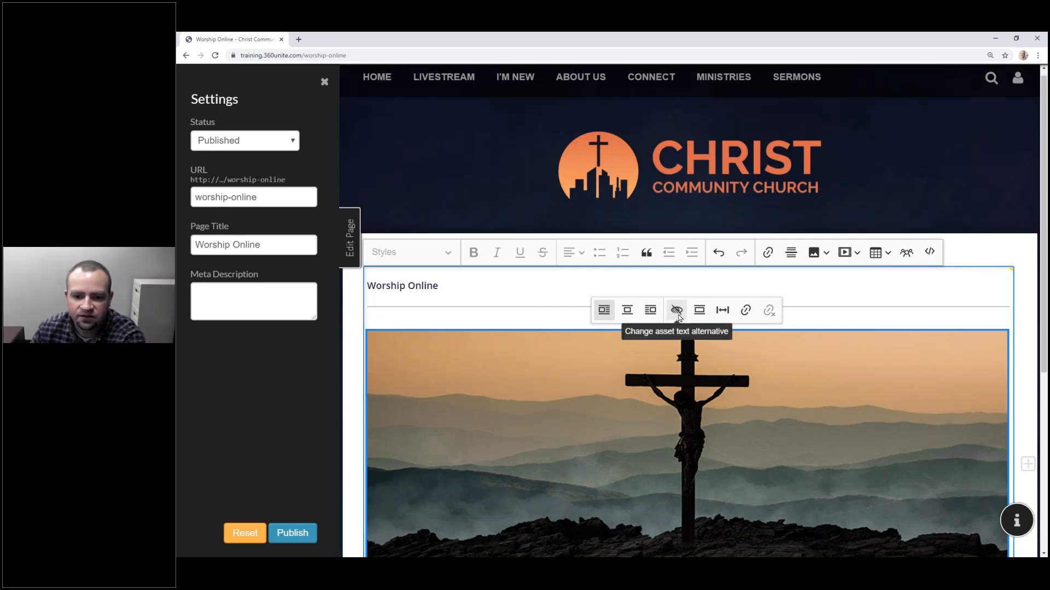
# Step: Enter 'Christ on the Cross' as the cross image's text alternative, fixing a typo, and save it
pyautogui.click(677, 311)
pyautogui.write('Cross of')
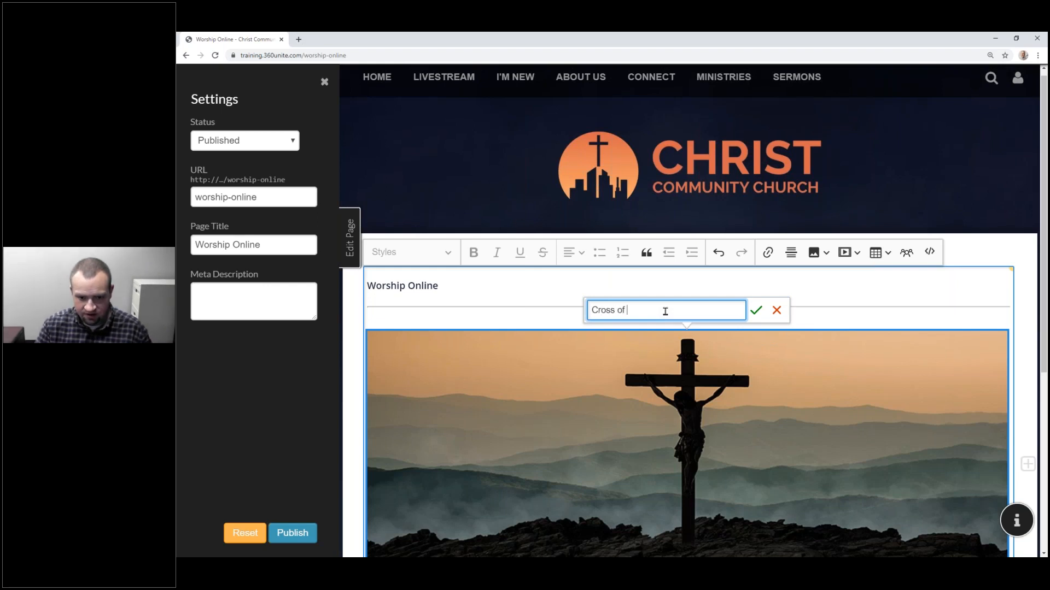
pyautogui.press('BackSpace')
pyautogui.press('BackSpace')
pyautogui.press('BackSpace')
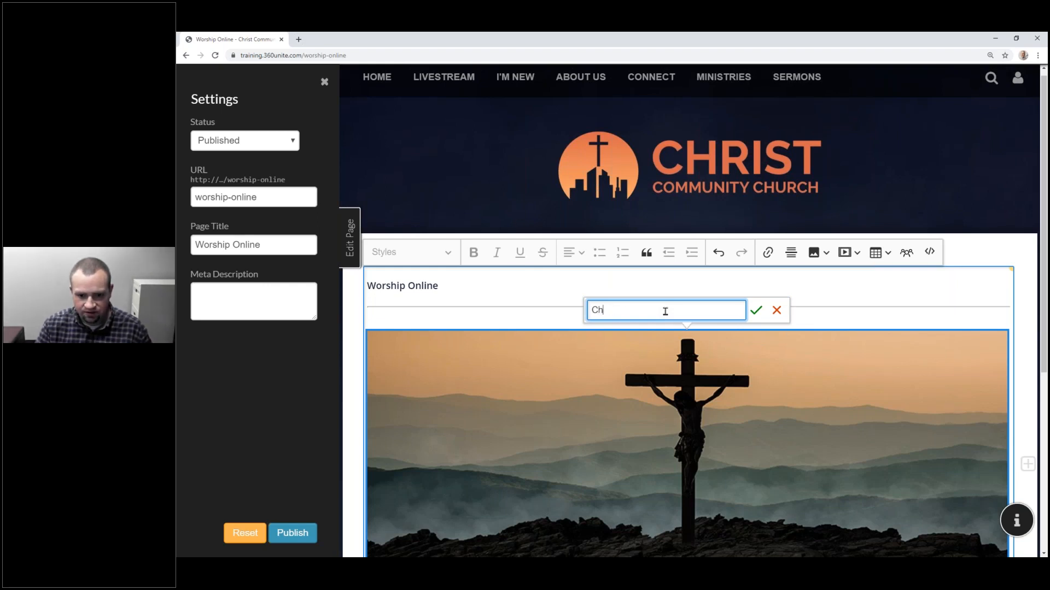
pyautogui.write('hrist on the Cross')
pyautogui.click(756, 310)
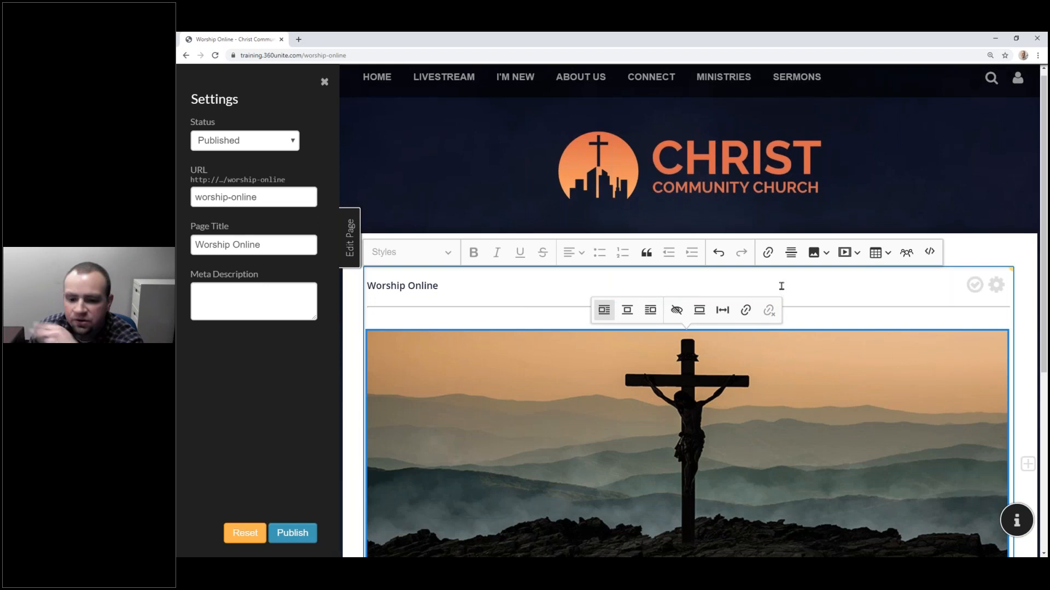
# Step: Make the cross image full size with 100% width, then switch it back to left-aligned
pyautogui.click(701, 311)
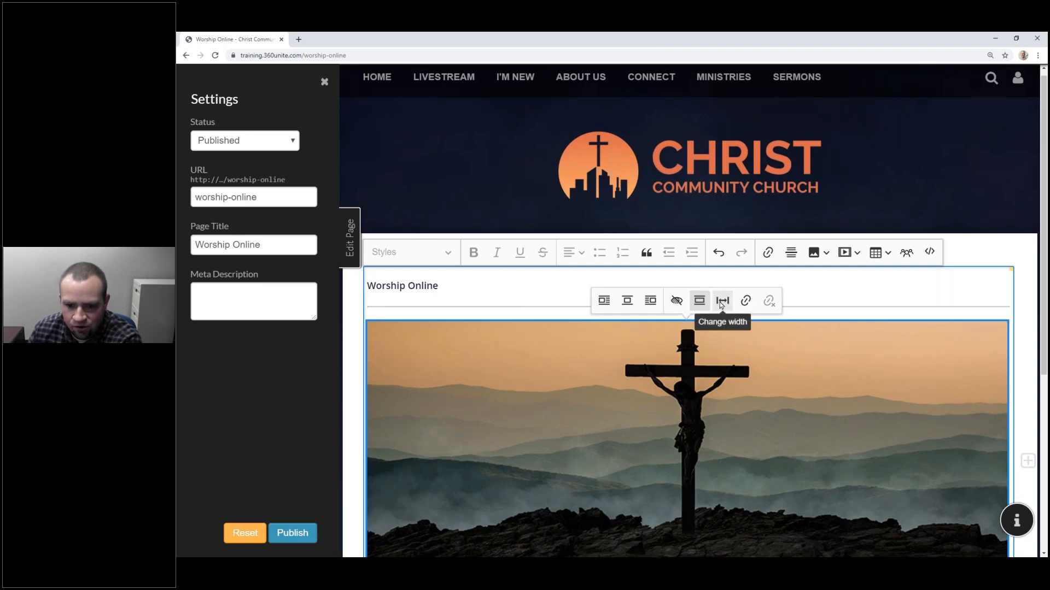
pyautogui.click(720, 302)
pyautogui.write('100%')
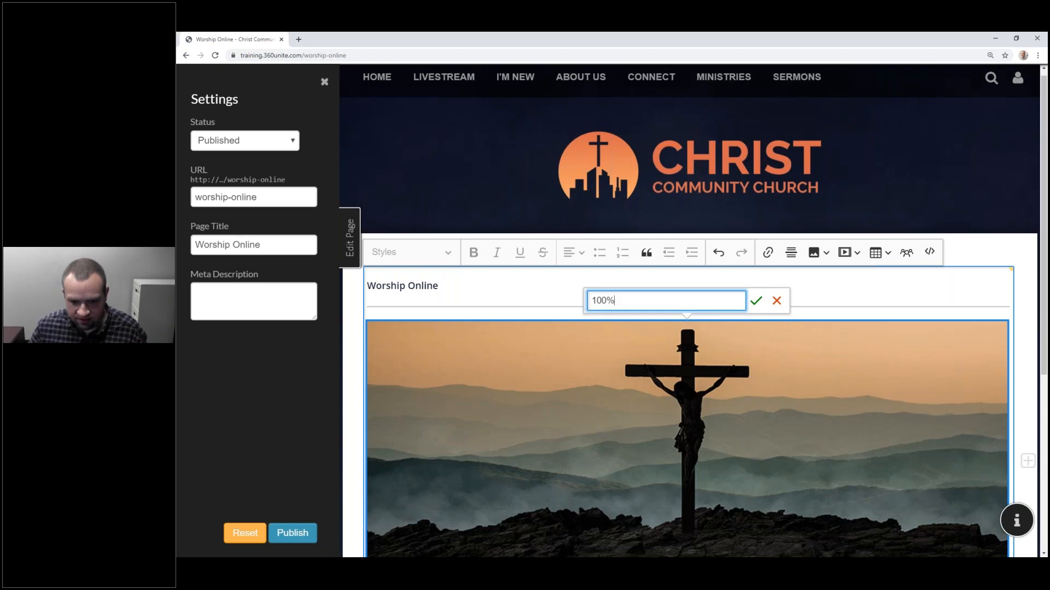
pyautogui.click(756, 300)
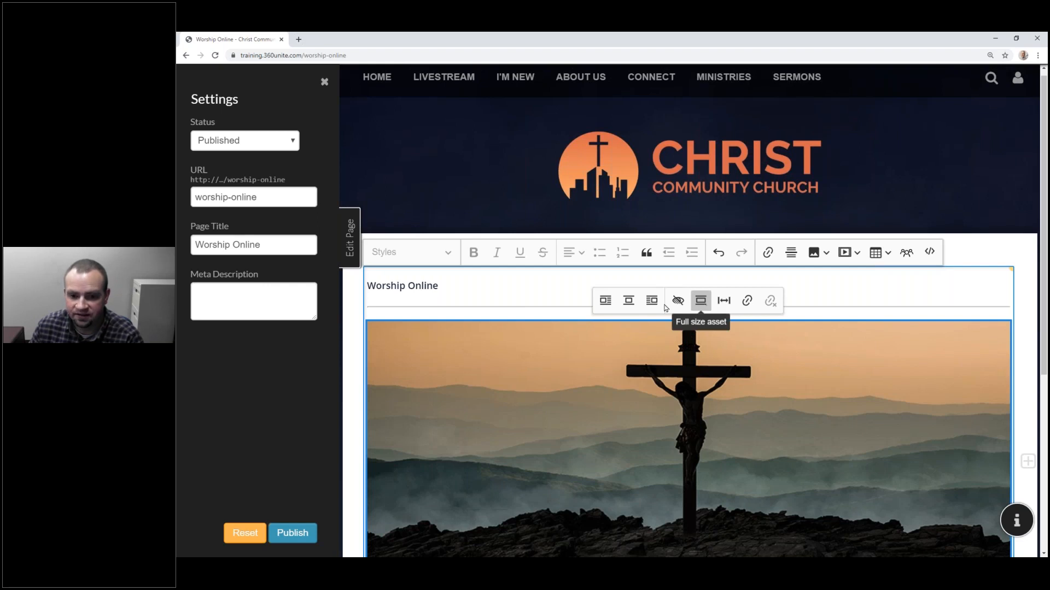
pyautogui.click(604, 302)
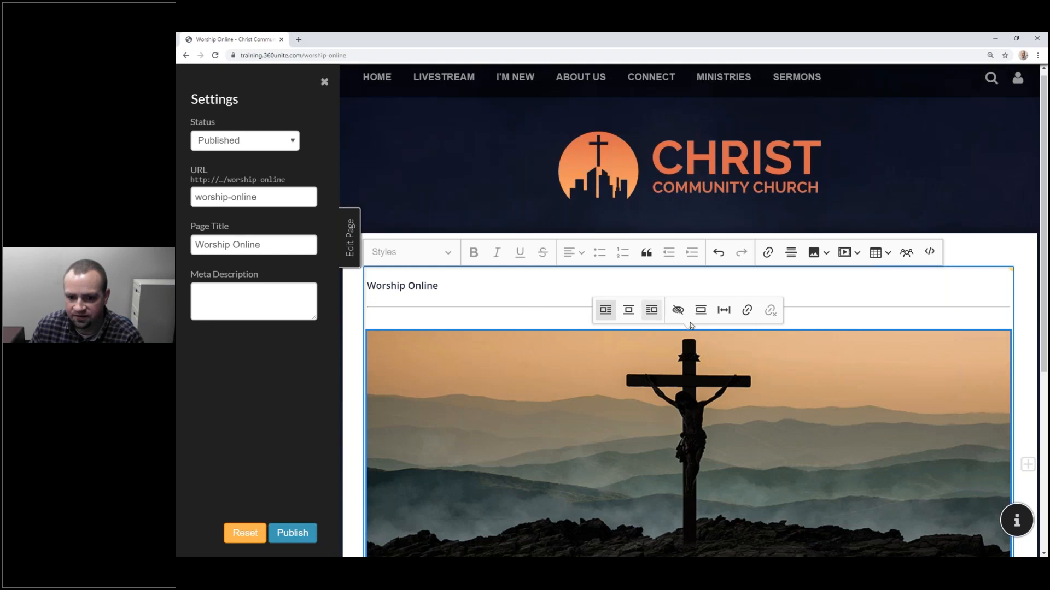
# Step: Try the image's link types (site page, URL, email, file), then close without adding a link
pyautogui.click(748, 310)
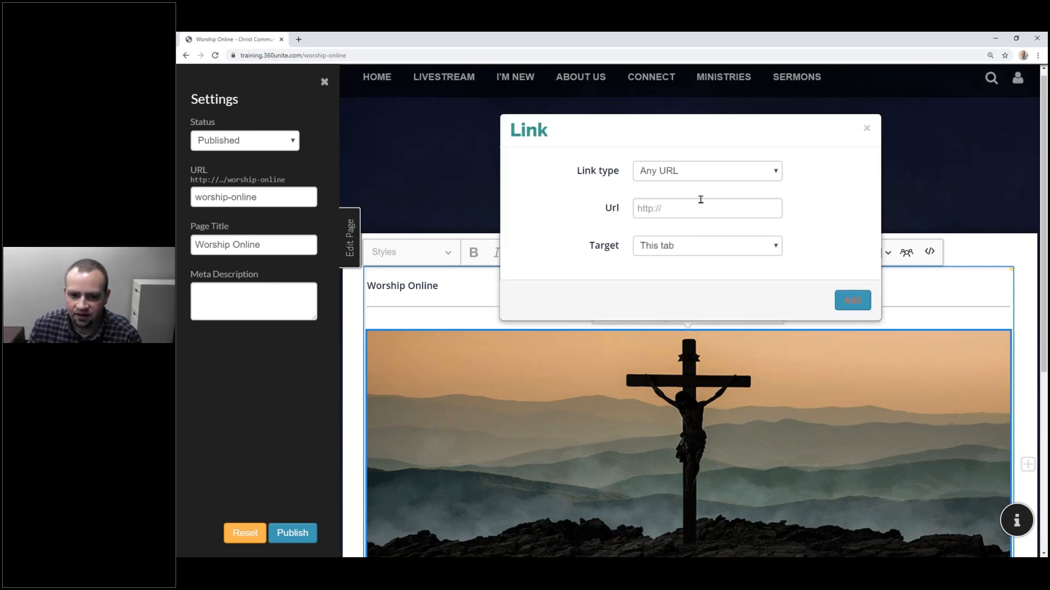
pyautogui.click(683, 174)
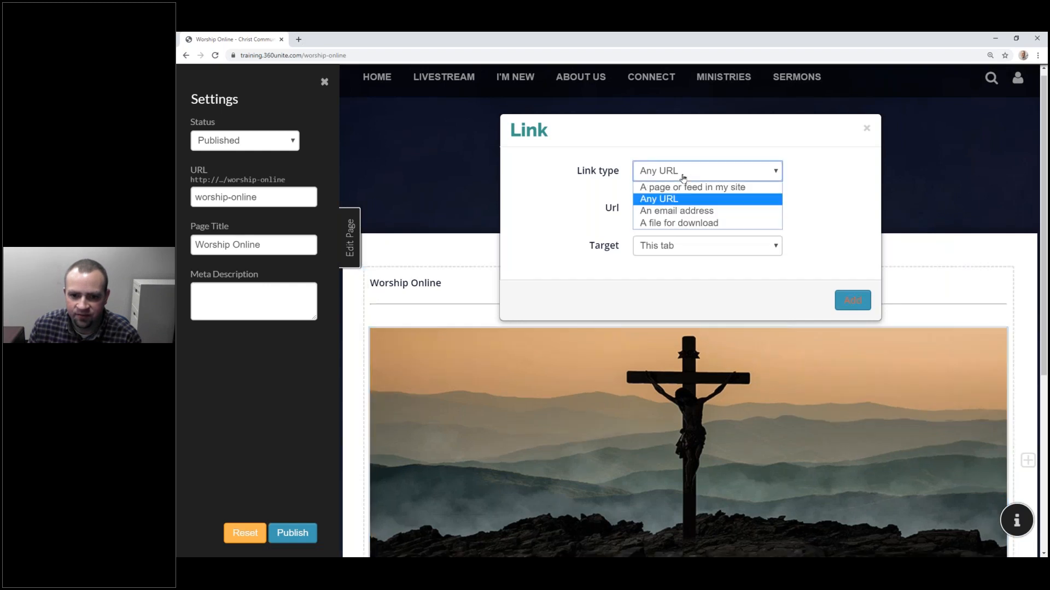
pyautogui.click(688, 188)
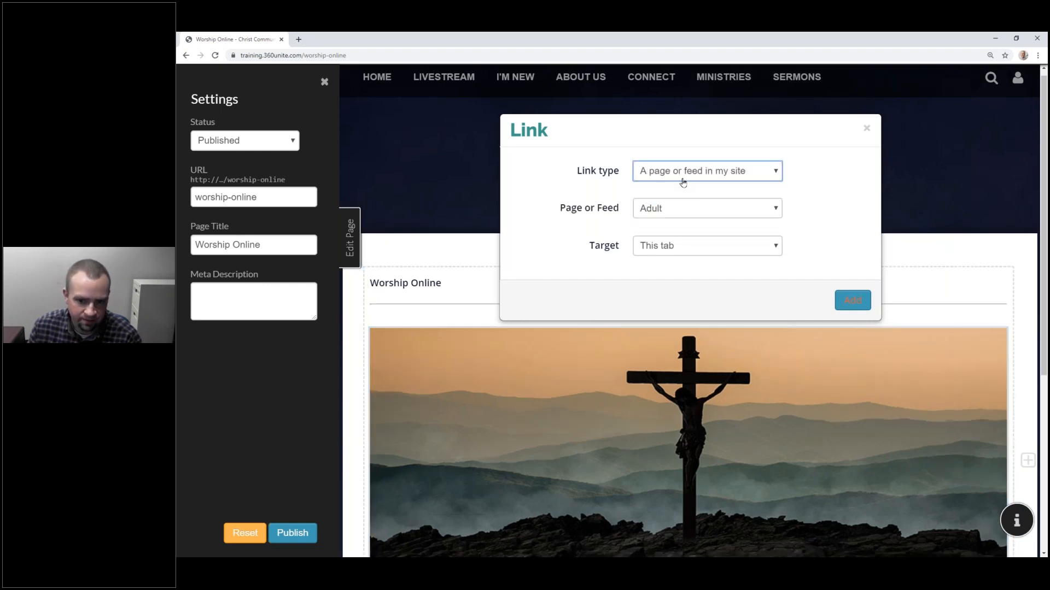
pyautogui.click(682, 182)
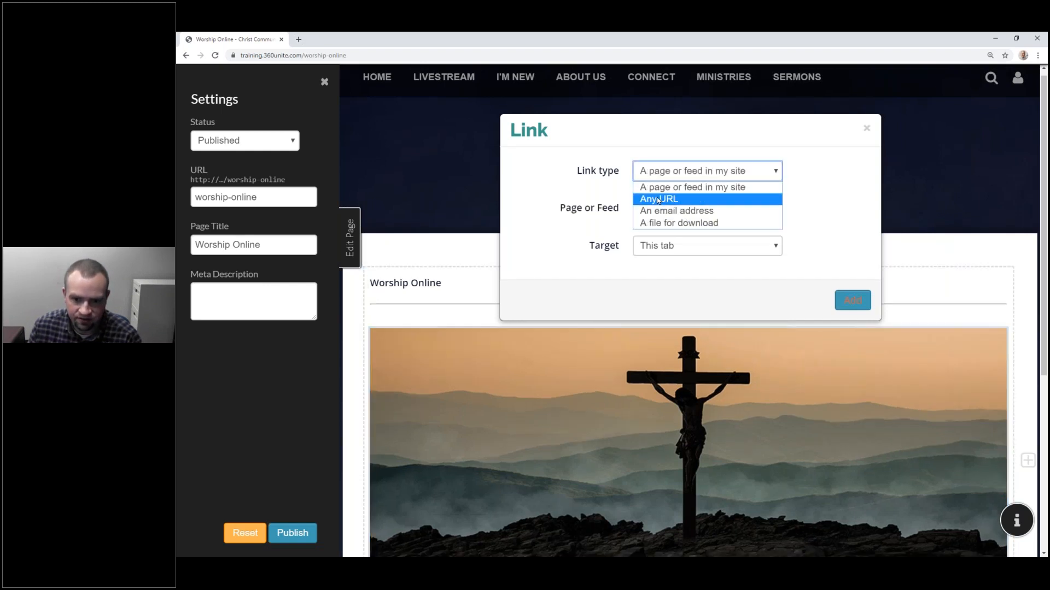
pyautogui.click(658, 199)
pyautogui.click(657, 179)
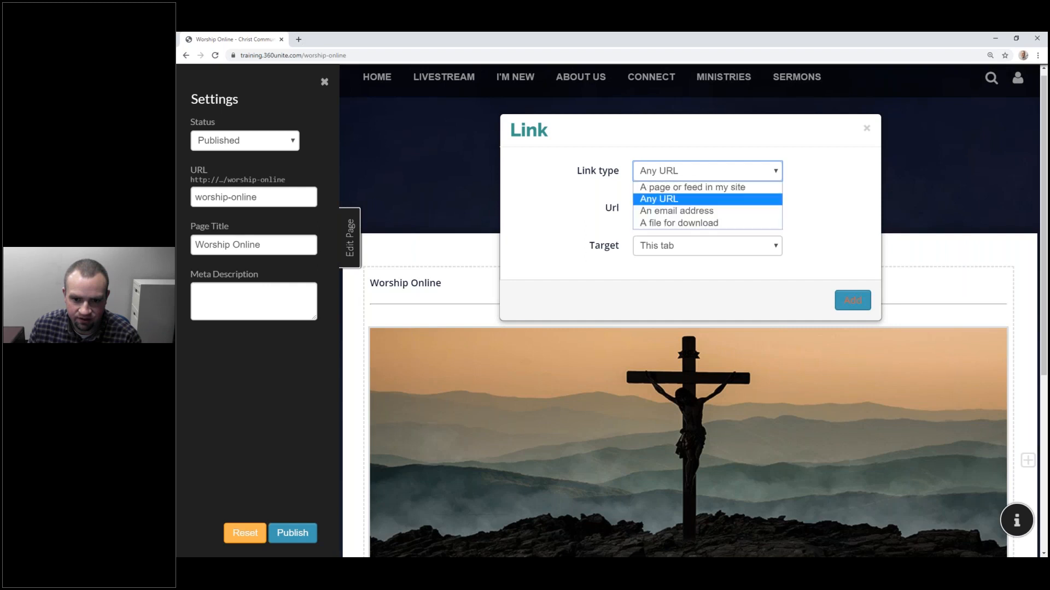
pyautogui.click(649, 211)
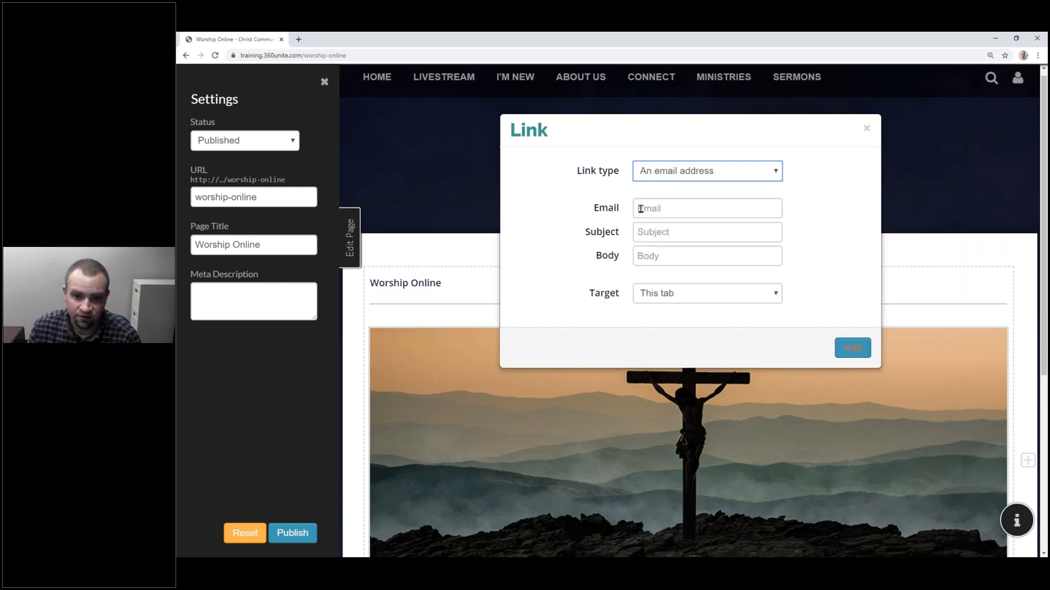
pyautogui.click(655, 175)
pyautogui.click(660, 223)
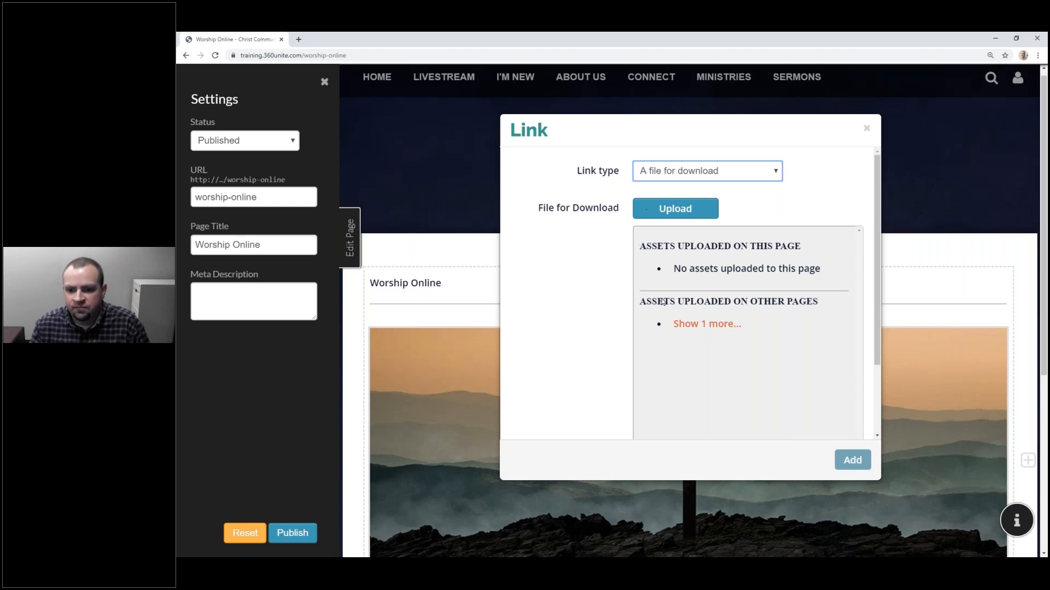
pyautogui.click(868, 126)
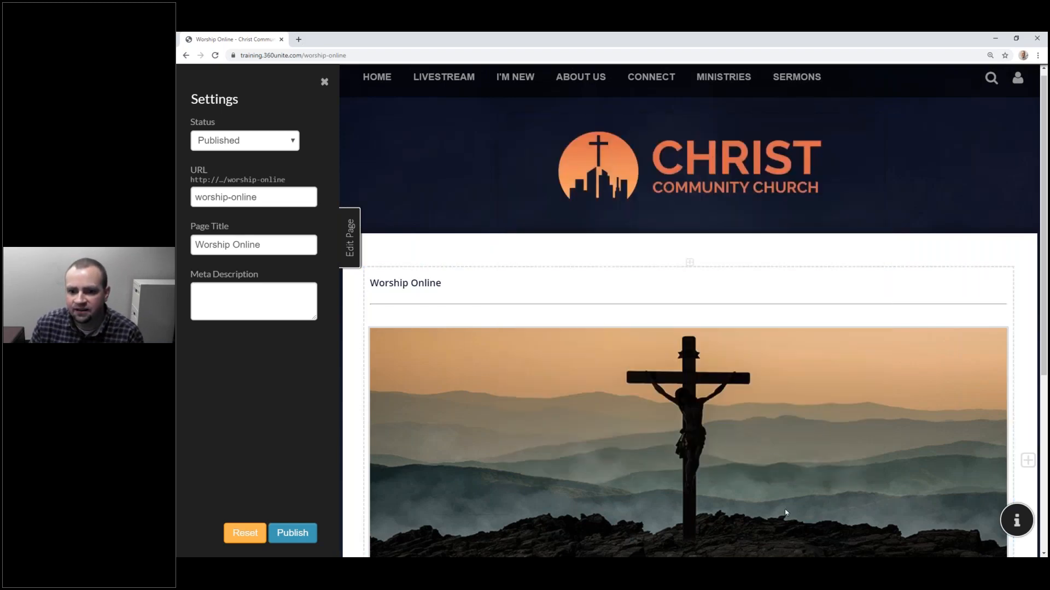
# Step: Link the crucifix image to the Contact Us site page, opening in another tab
pyautogui.click(737, 378)
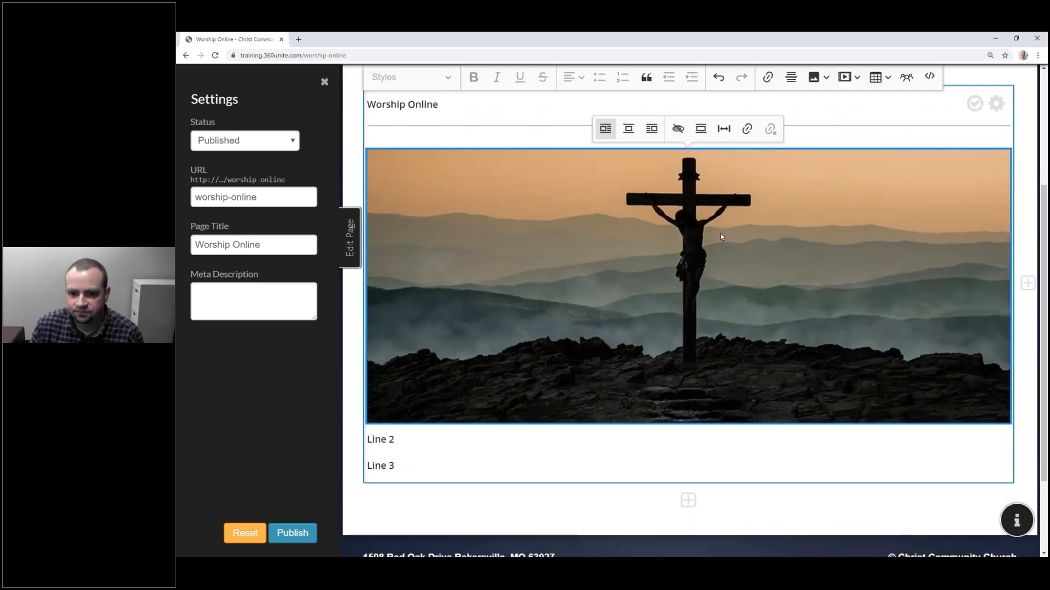
pyautogui.scroll(3, 720, 236)
pyautogui.click(747, 265)
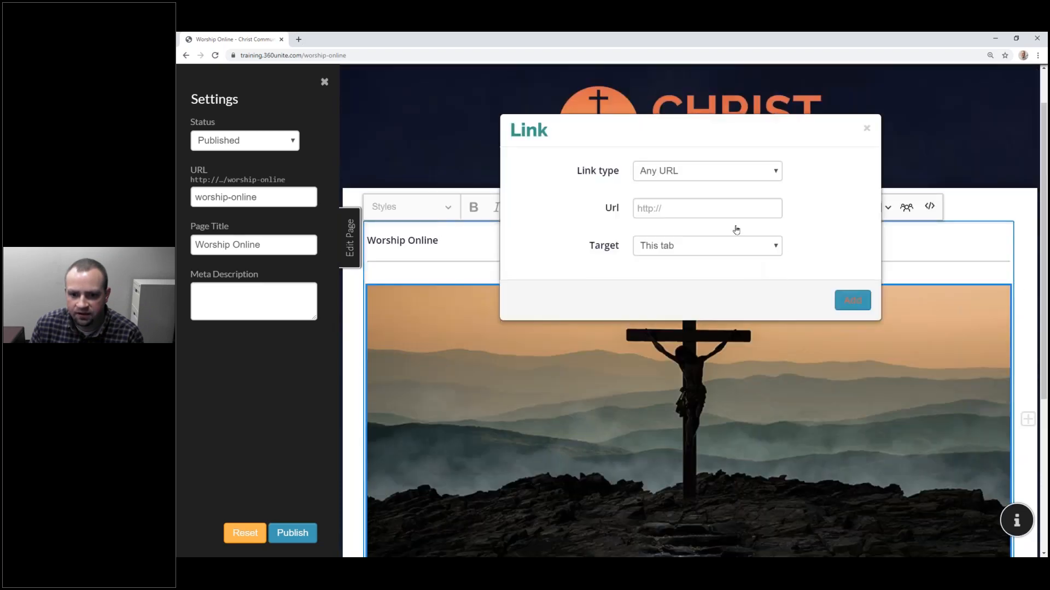
pyautogui.click(711, 171)
pyautogui.click(700, 186)
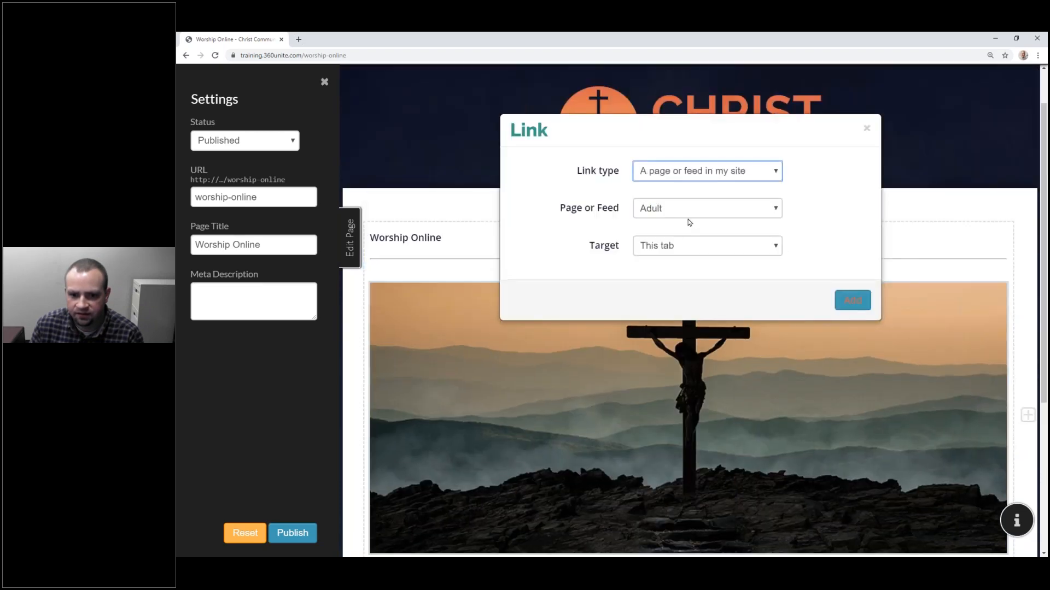
pyautogui.click(690, 212)
pyautogui.click(672, 297)
pyautogui.click(678, 246)
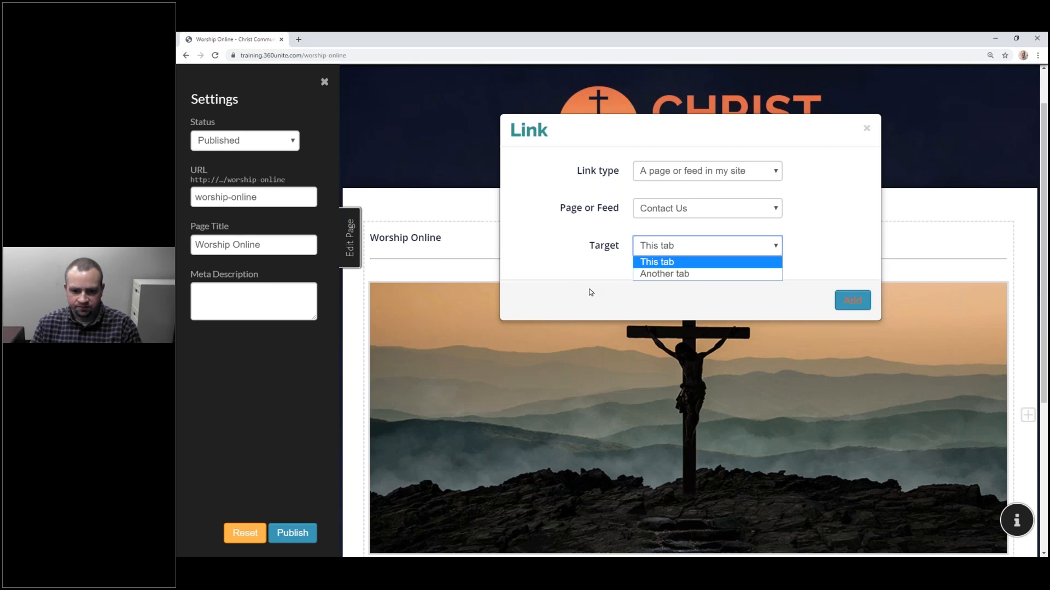
pyautogui.click(703, 275)
pyautogui.click(854, 300)
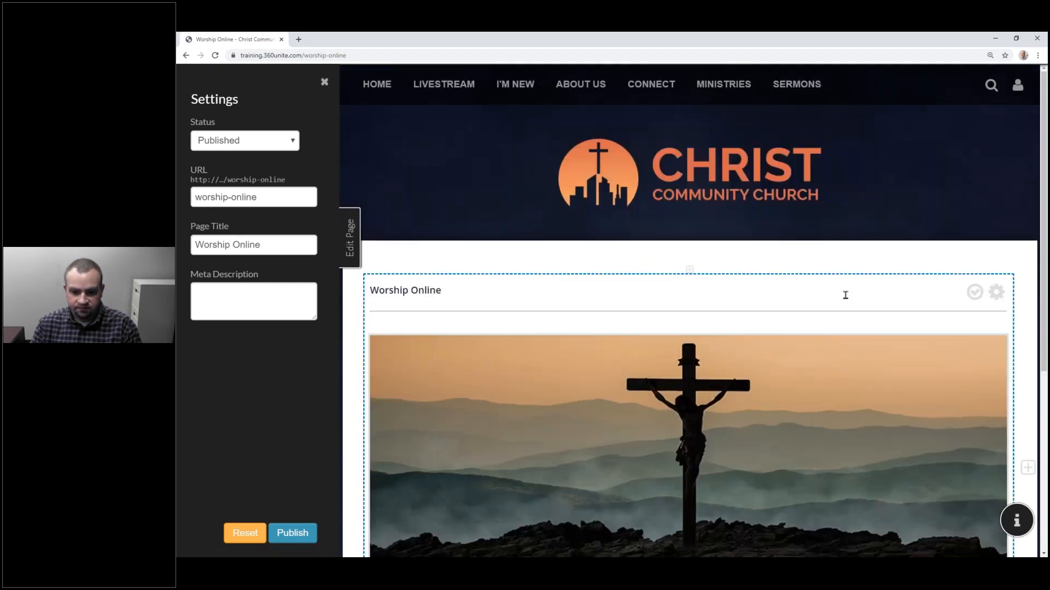
# Step: Finish editing the Worship Online block and publish the page changes
pyautogui.scroll(-4, 826, 296)
pyautogui.scroll(3, 929, 229)
pyautogui.click(974, 203)
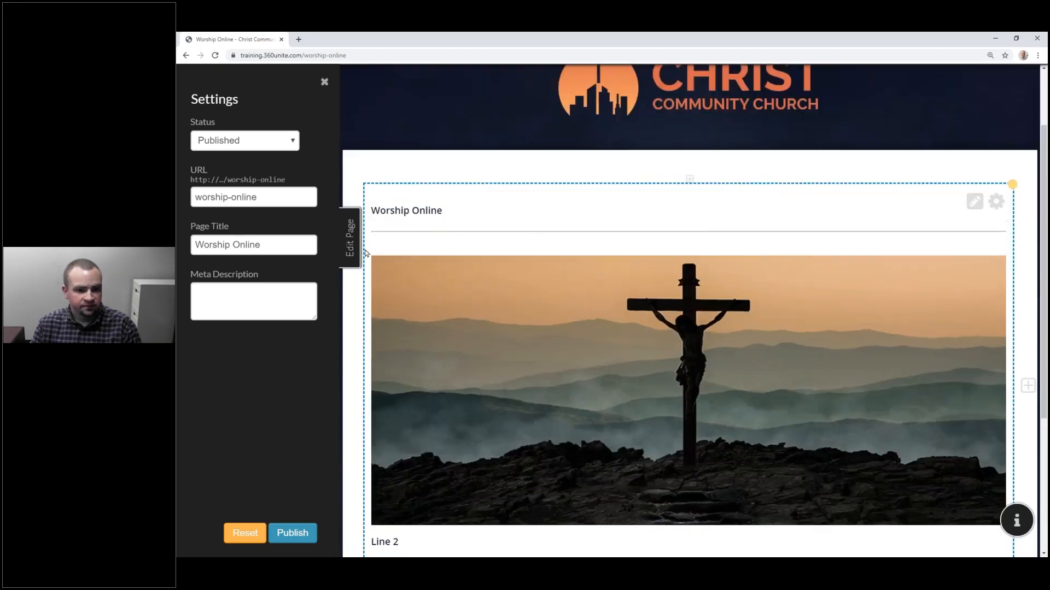
pyautogui.click(294, 533)
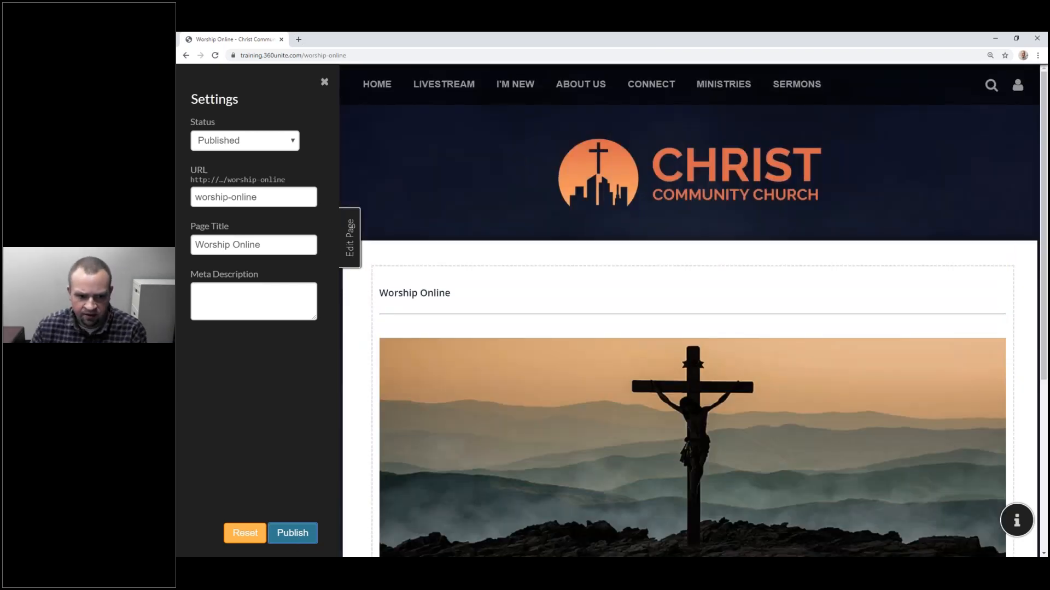
# Step: On the live page, confirm the image opens Contact Us in a new tab, then return to editing
pyautogui.click(348, 241)
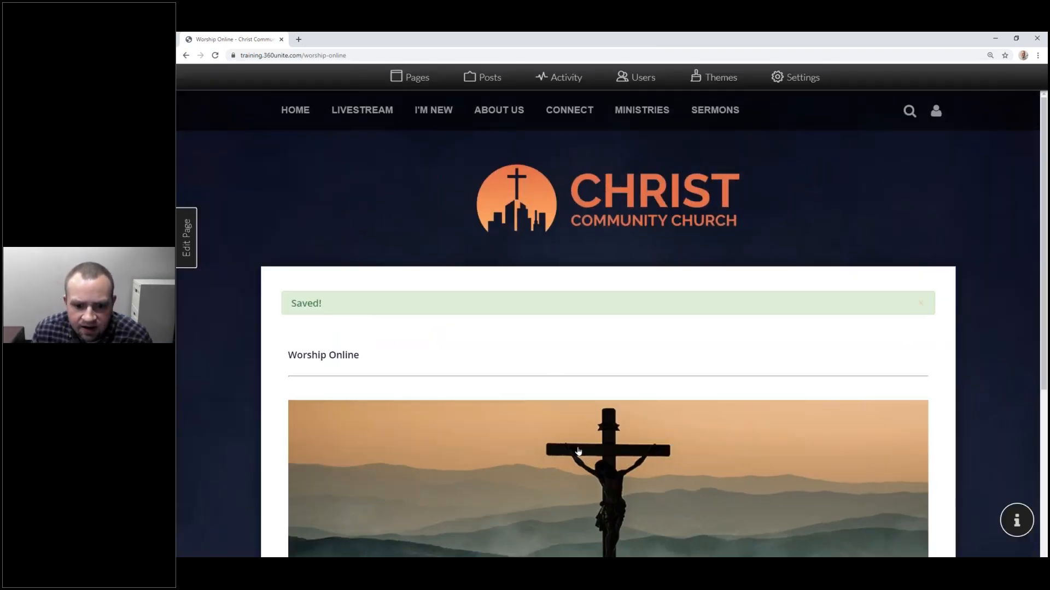
pyautogui.scroll(-4, 583, 447)
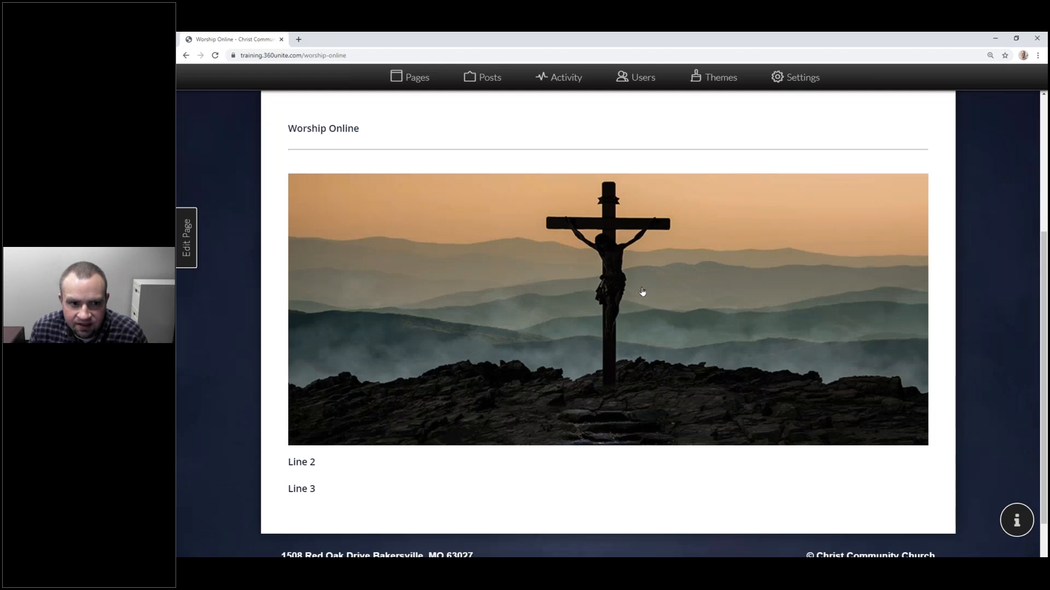
pyautogui.click(644, 288)
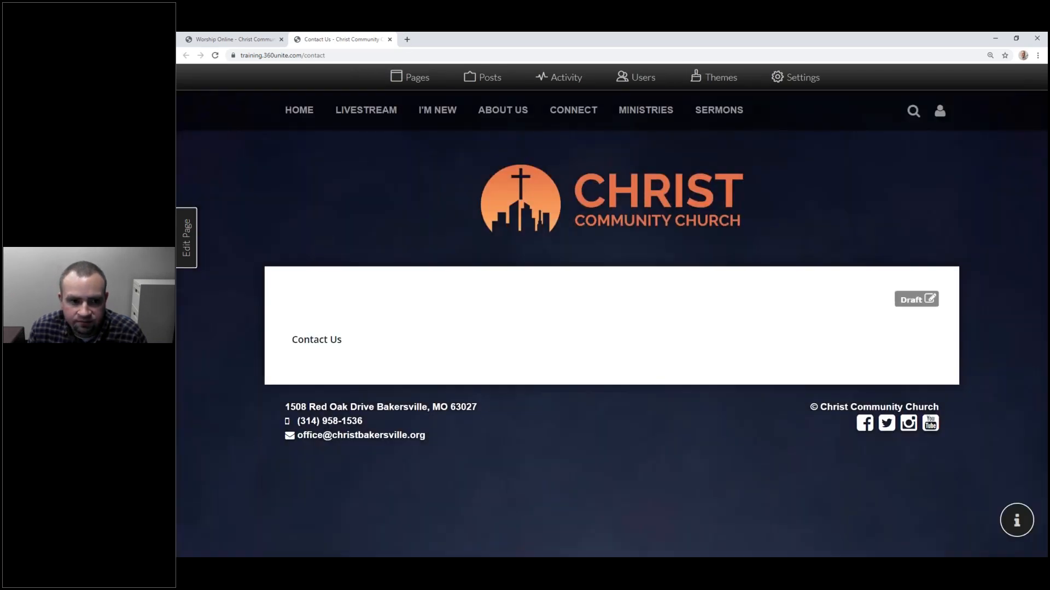
pyautogui.click(390, 39)
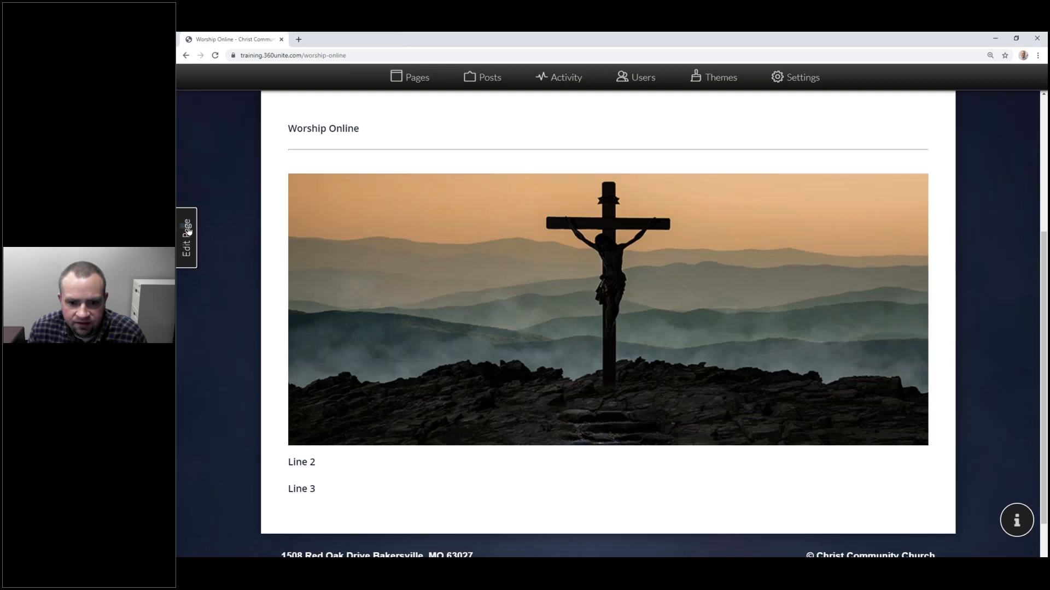
pyautogui.click(188, 231)
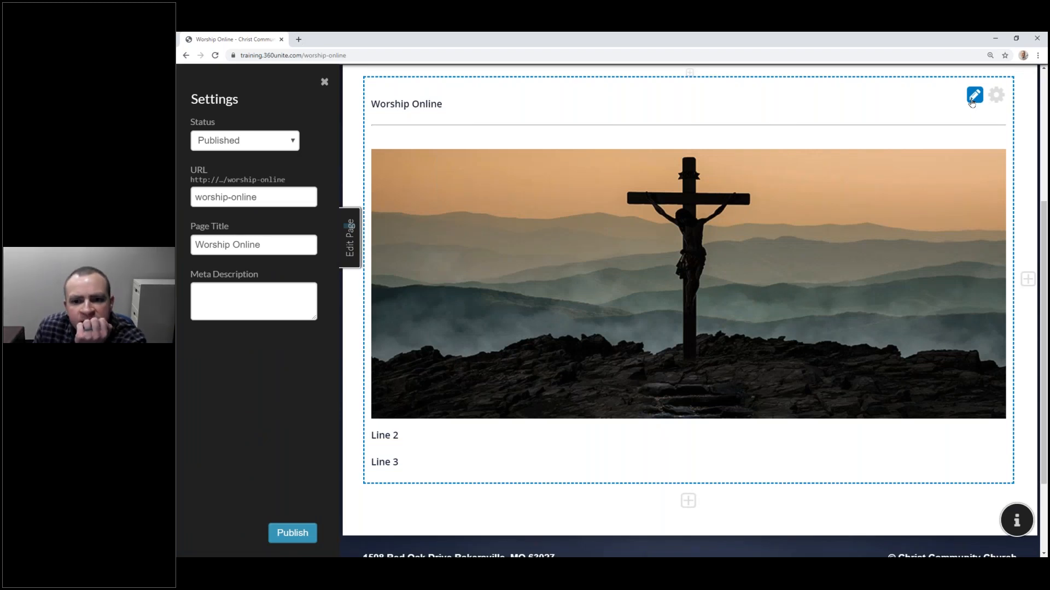
# Step: Delete the crucifix image from the Worship Online block, leaving an empty line
pyautogui.click(973, 97)
pyautogui.click(729, 211)
pyautogui.press('Delete')
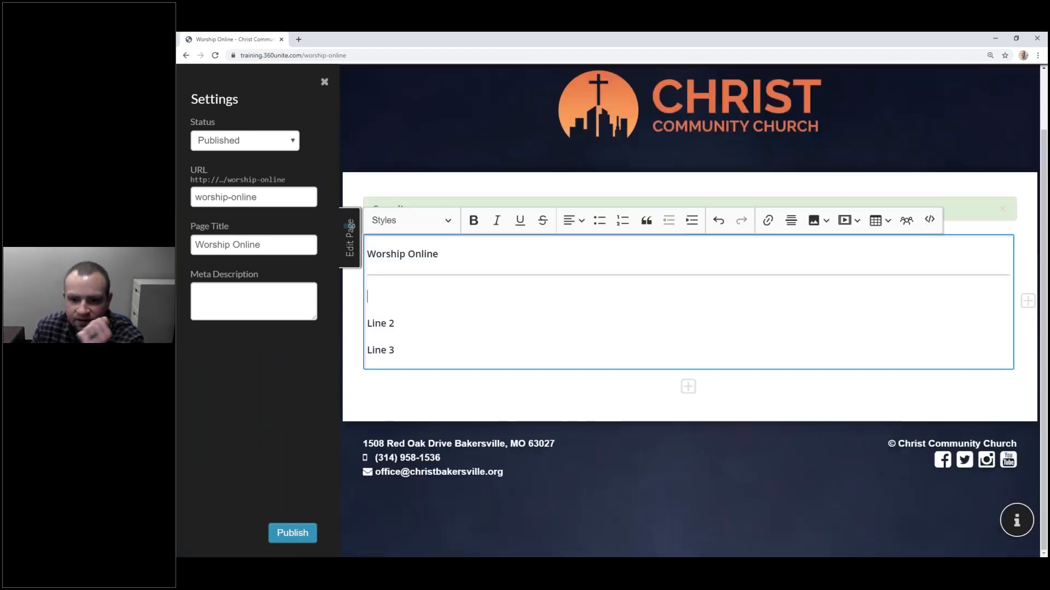
pyautogui.click(845, 220)
pyautogui.click(819, 227)
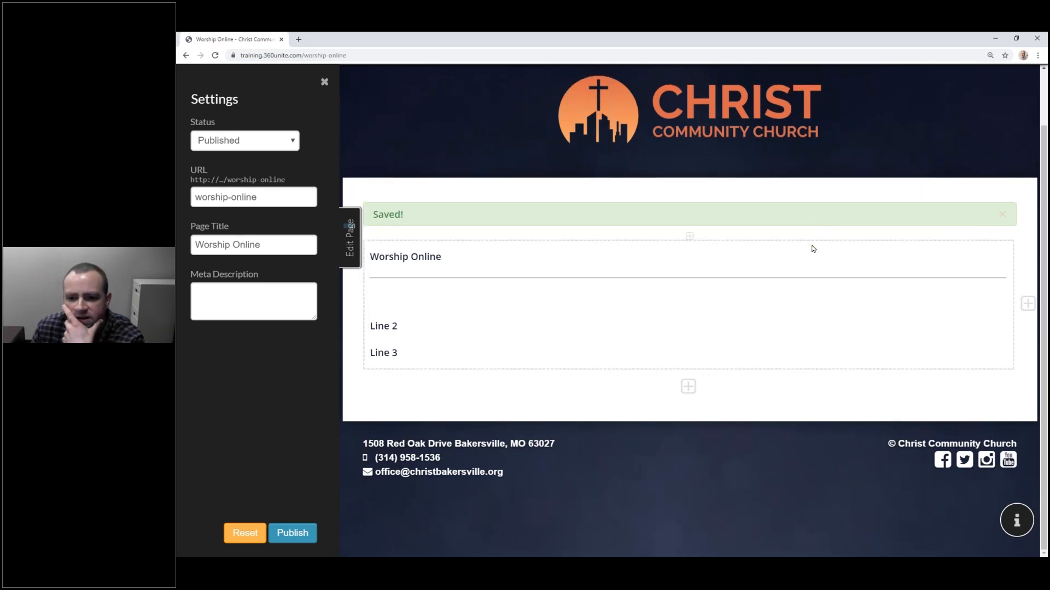
pyautogui.click(822, 297)
# Step: Upload short-recap.mp4 as a video and insert it into the block
pyautogui.click(826, 221)
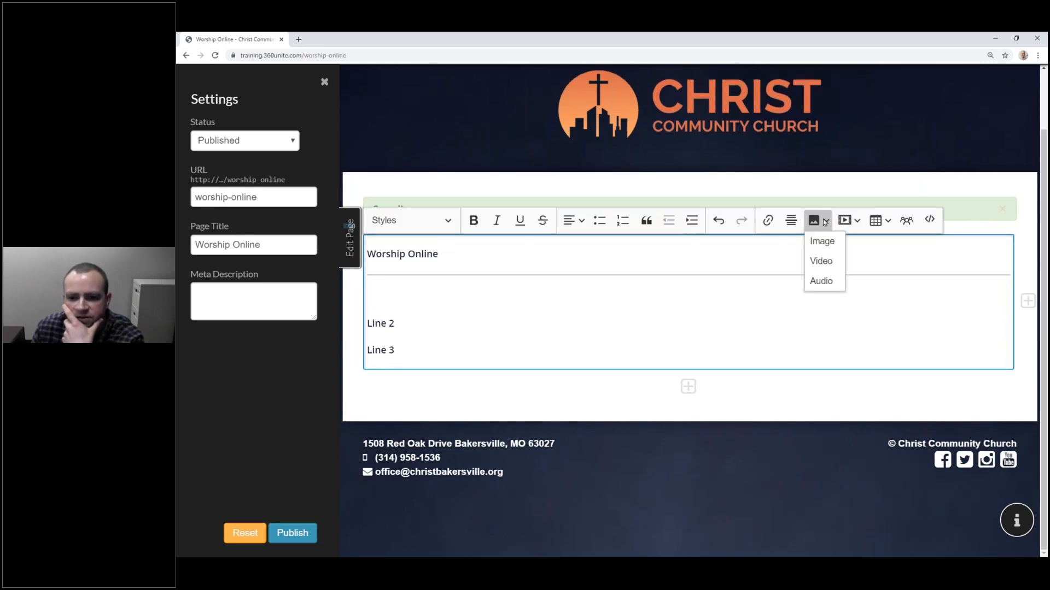
pyautogui.click(818, 260)
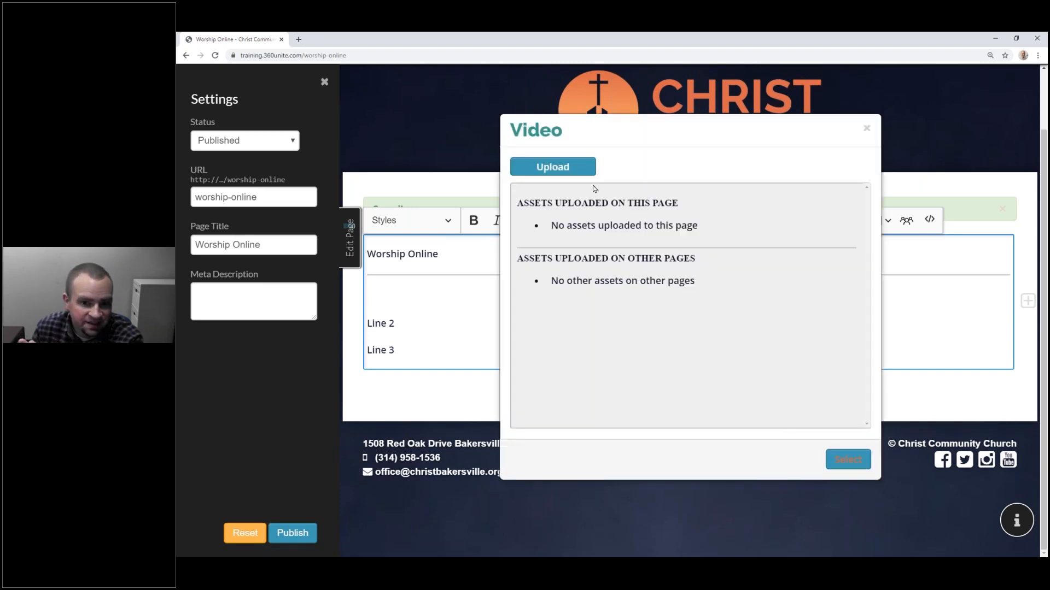
pyautogui.click(575, 169)
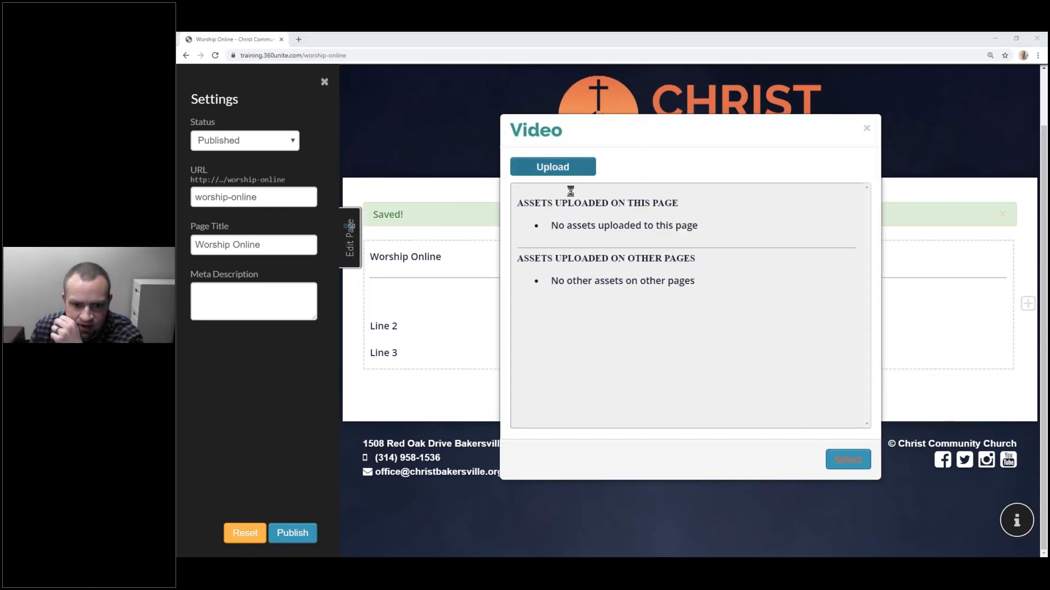
pyautogui.doubleClick(513, 168)
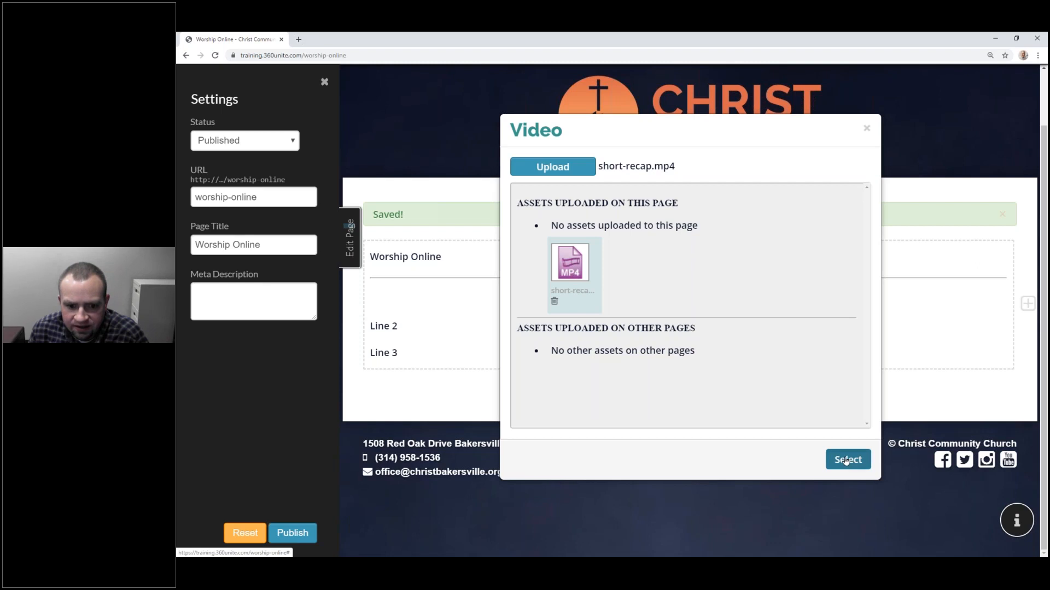
pyautogui.click(846, 460)
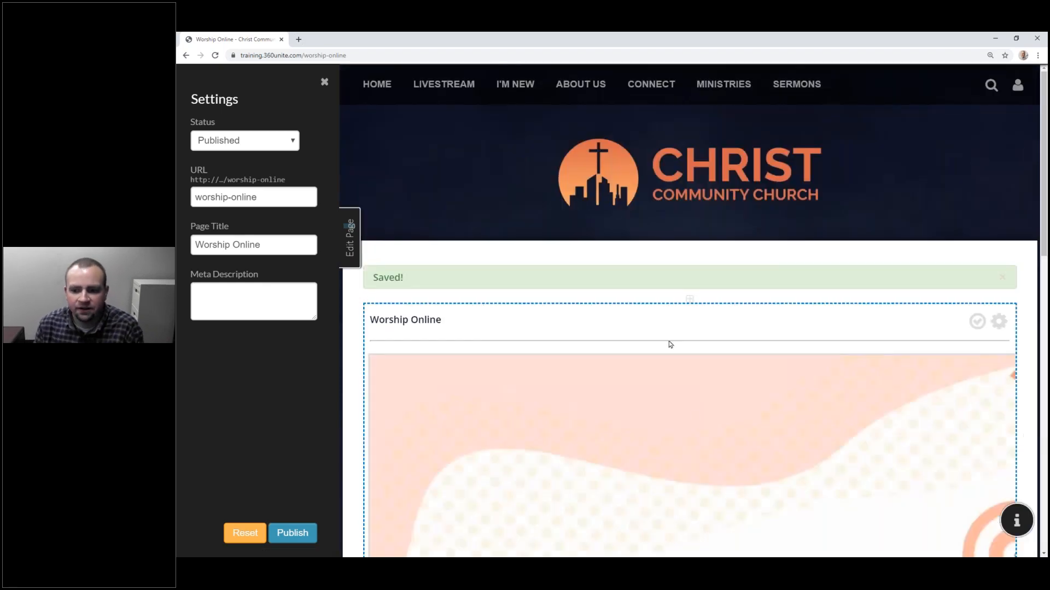
pyautogui.scroll(-5, 670, 345)
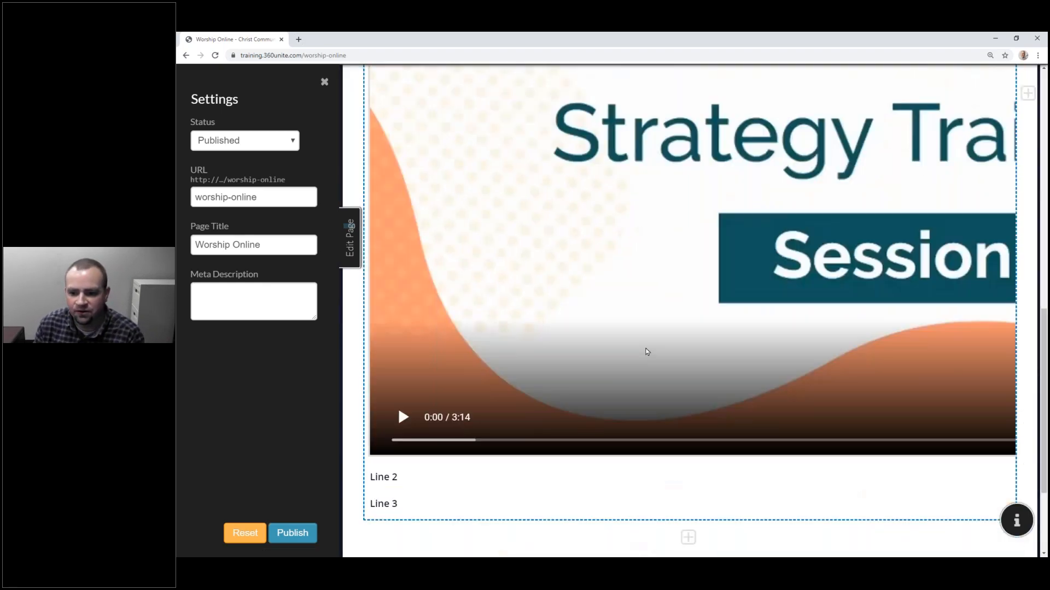
pyautogui.scroll(9, 638, 241)
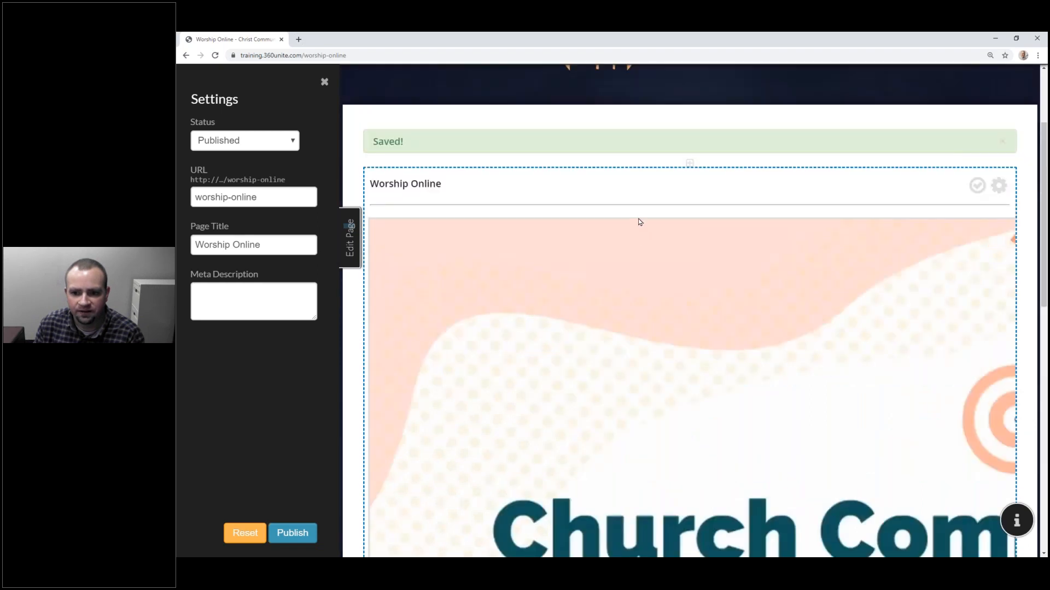
pyautogui.click(637, 224)
# Step: Set the inserted video's width to 500px
pyautogui.click(634, 212)
pyautogui.click(543, 251)
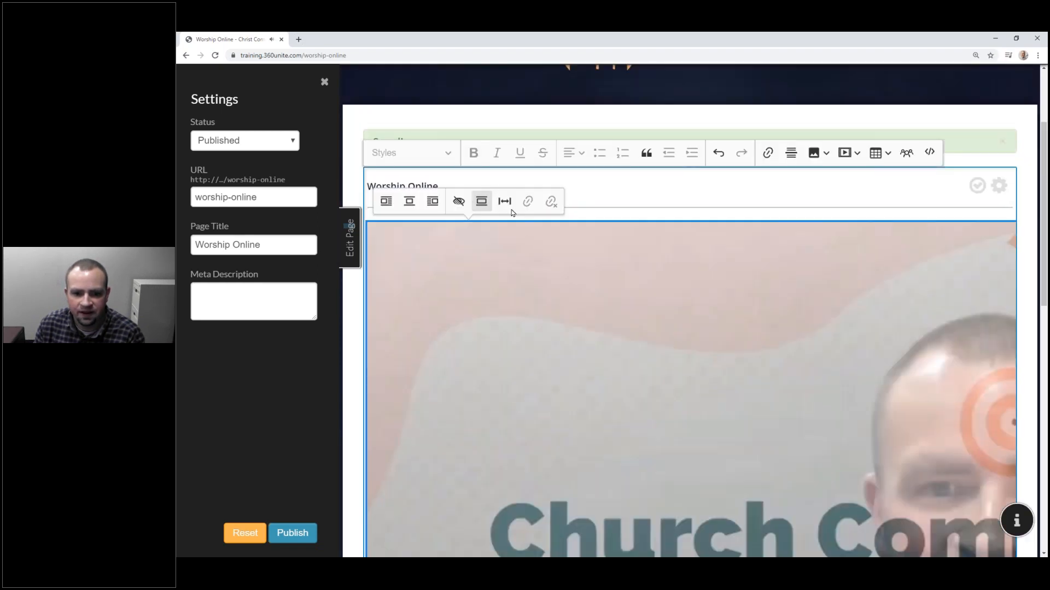
pyautogui.click(504, 203)
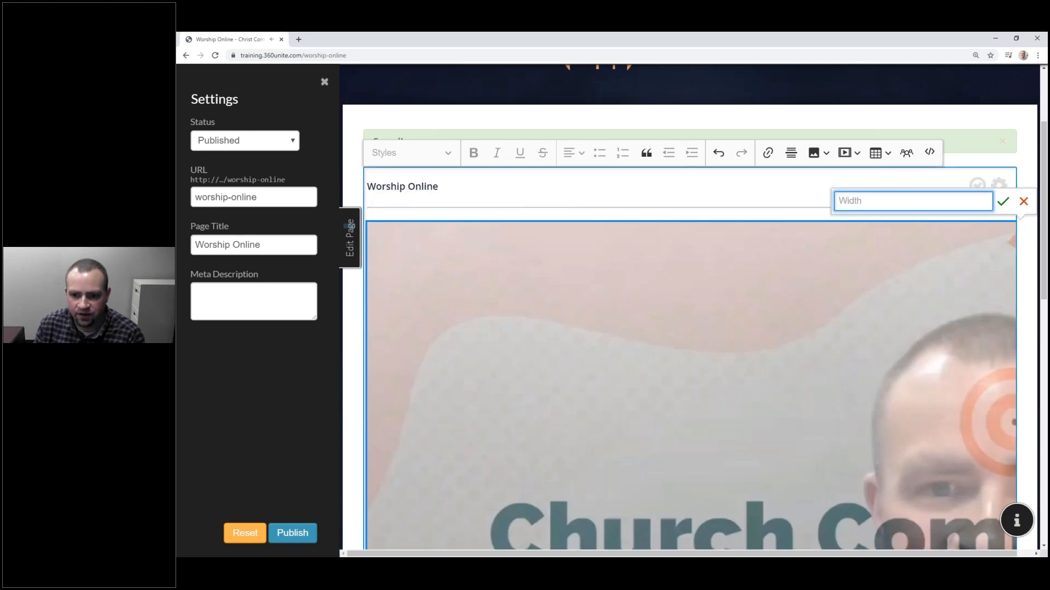
pyautogui.write('500px')
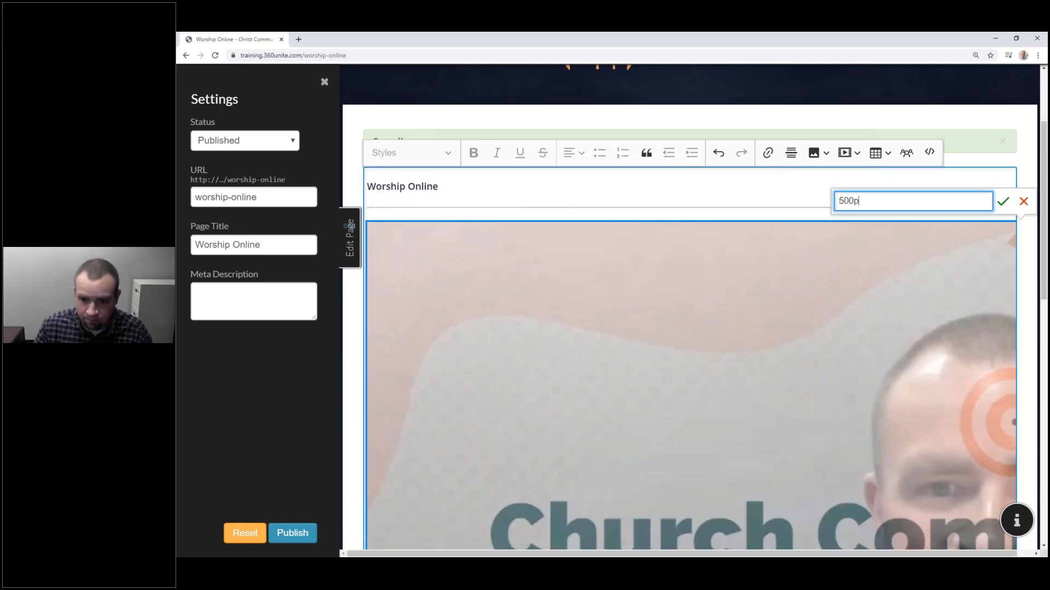
pyautogui.click(1003, 201)
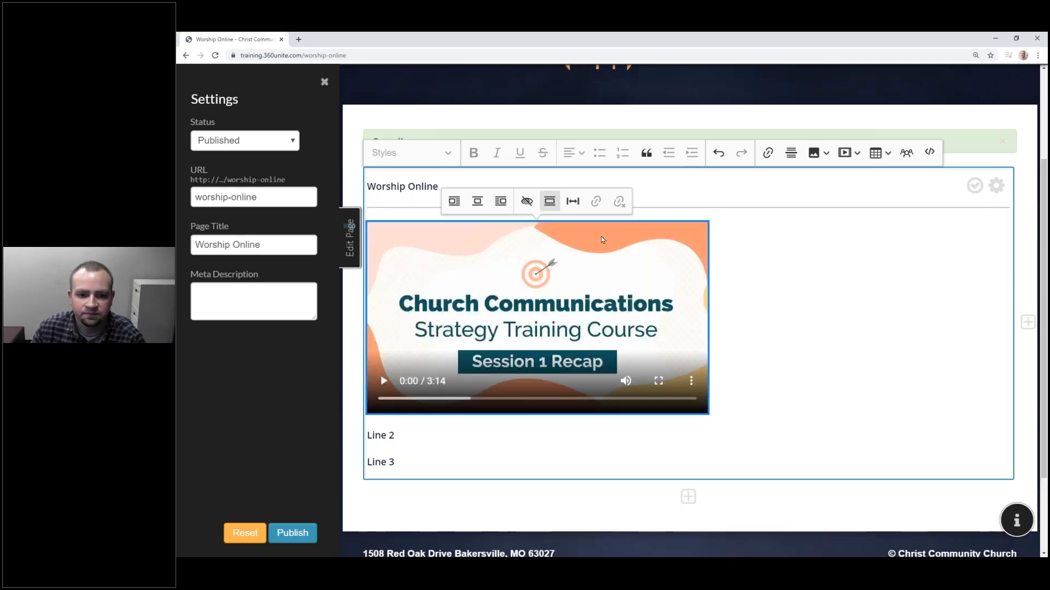
# Step: Try center, right and left alignment for the video, ending centered
pyautogui.click(477, 201)
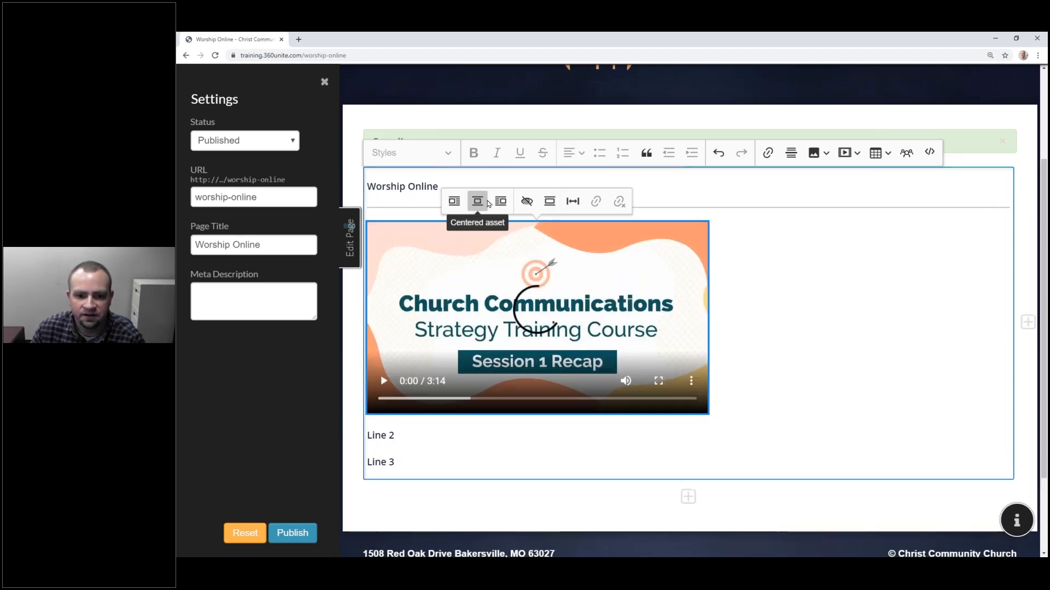
pyautogui.click(500, 201)
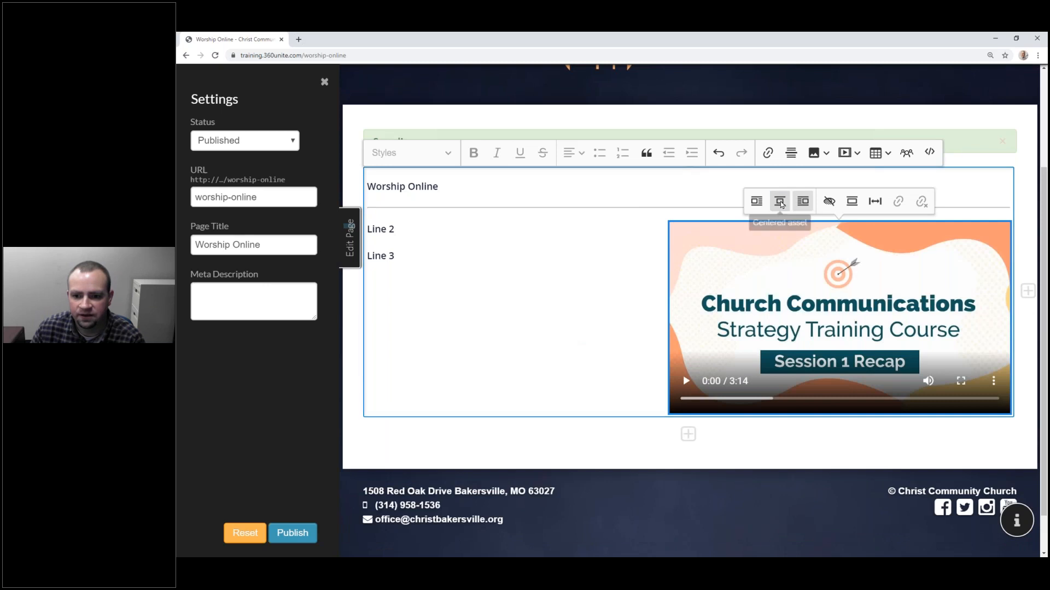
pyautogui.click(781, 201)
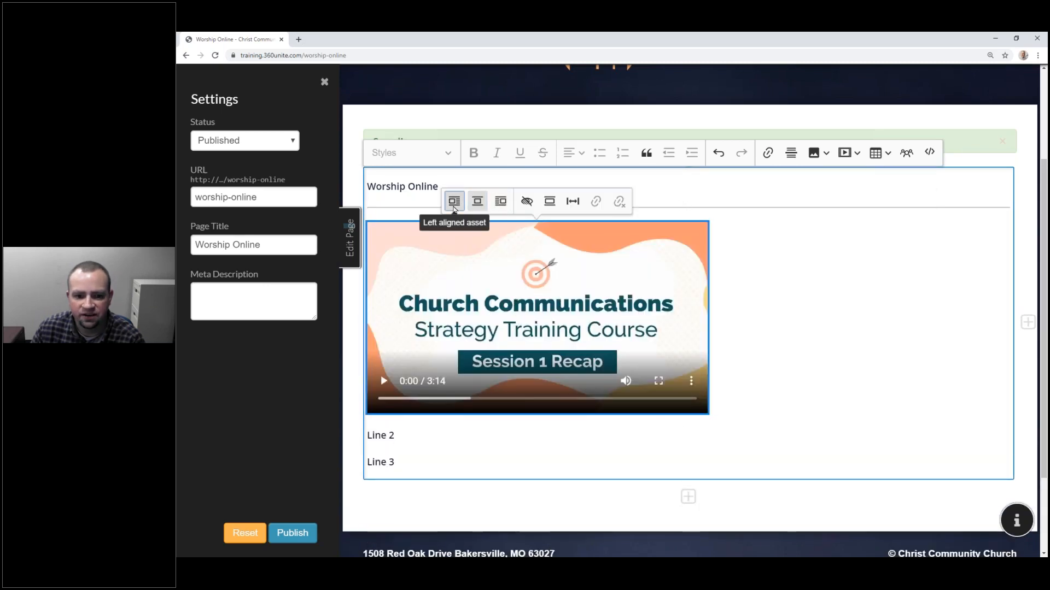
pyautogui.click(455, 201)
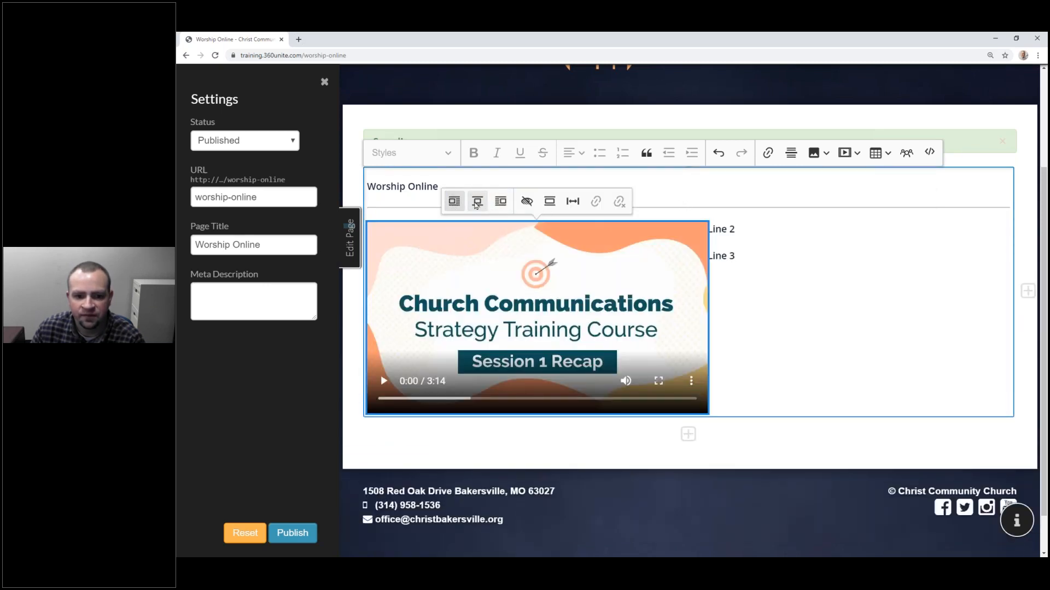
pyautogui.click(475, 203)
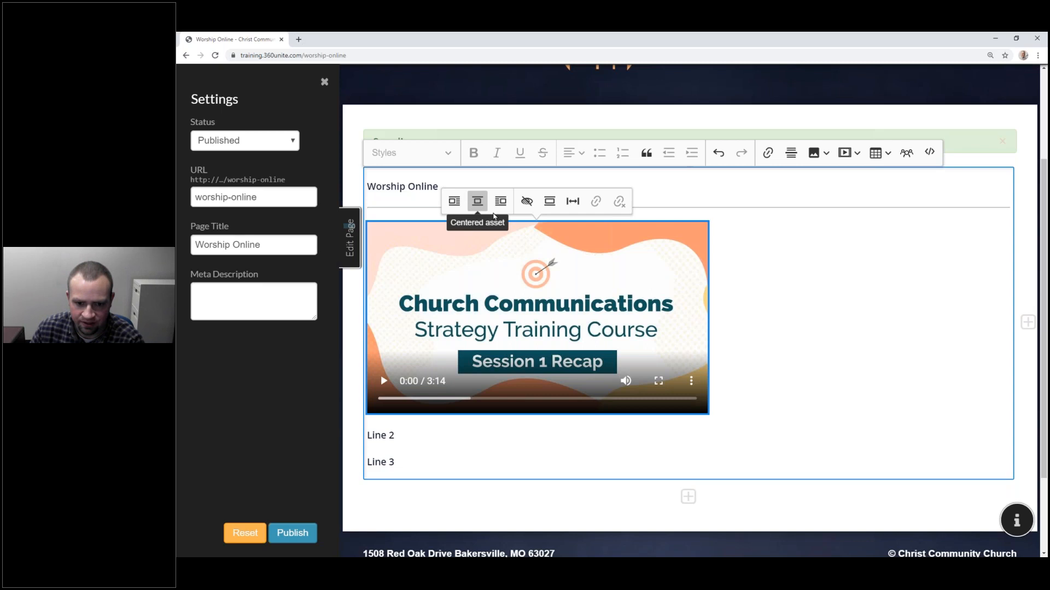
# Step: Make the video full size at 500px width, then delete it
pyautogui.click(547, 203)
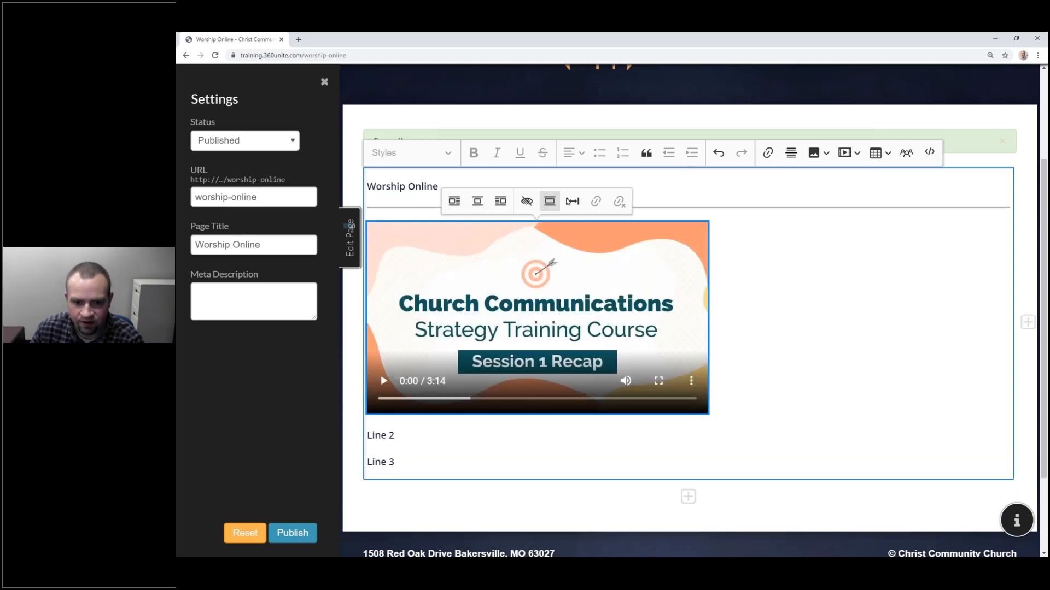
pyautogui.click(571, 201)
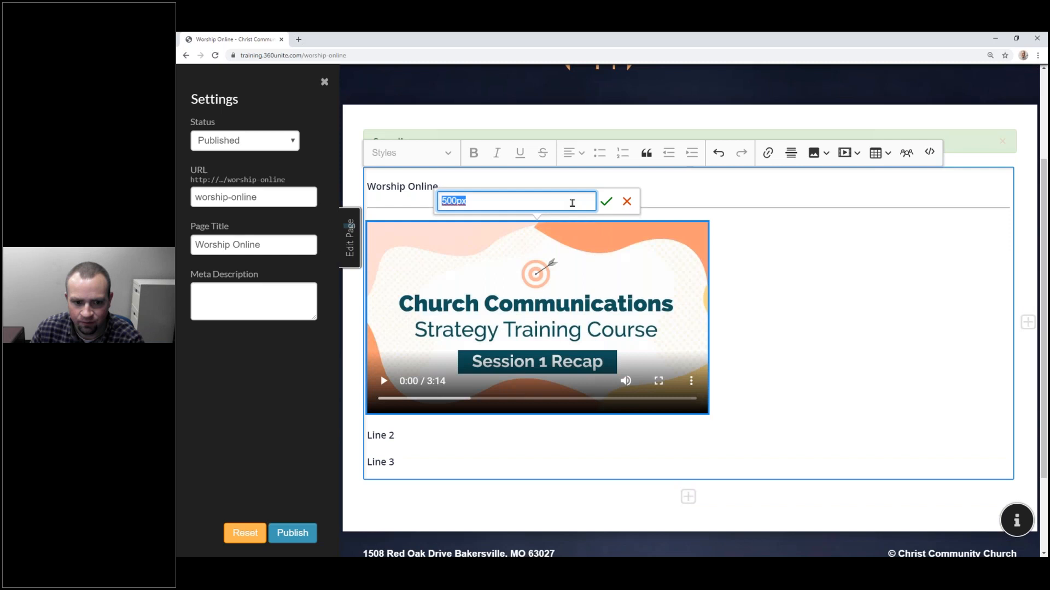
pyautogui.click(608, 201)
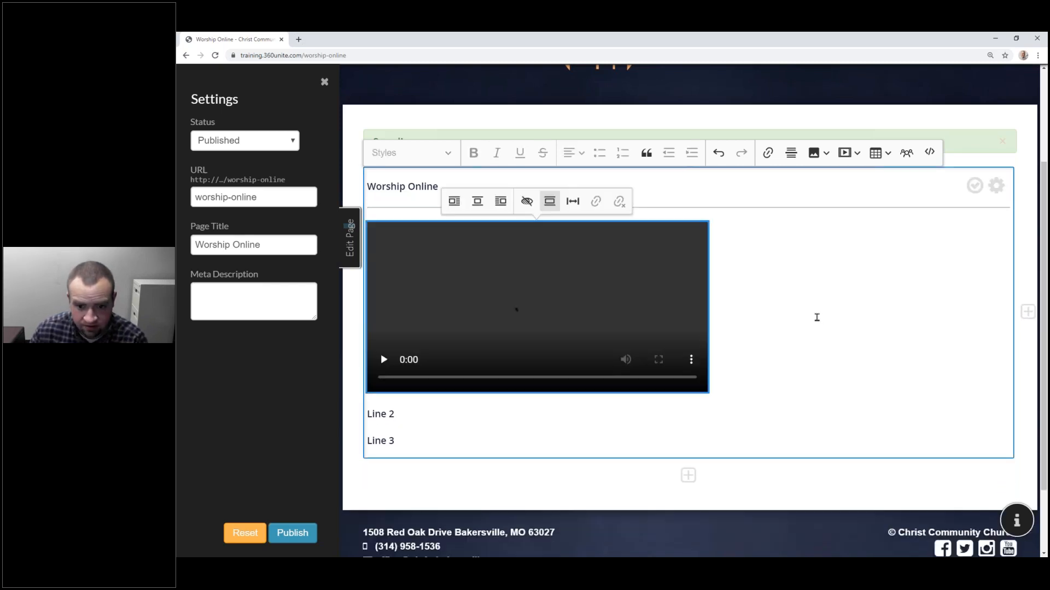
pyautogui.press('Delete')
# Step: Insert an audio player by uploading recognition.mp3 onto the emptied line
pyautogui.click(849, 222)
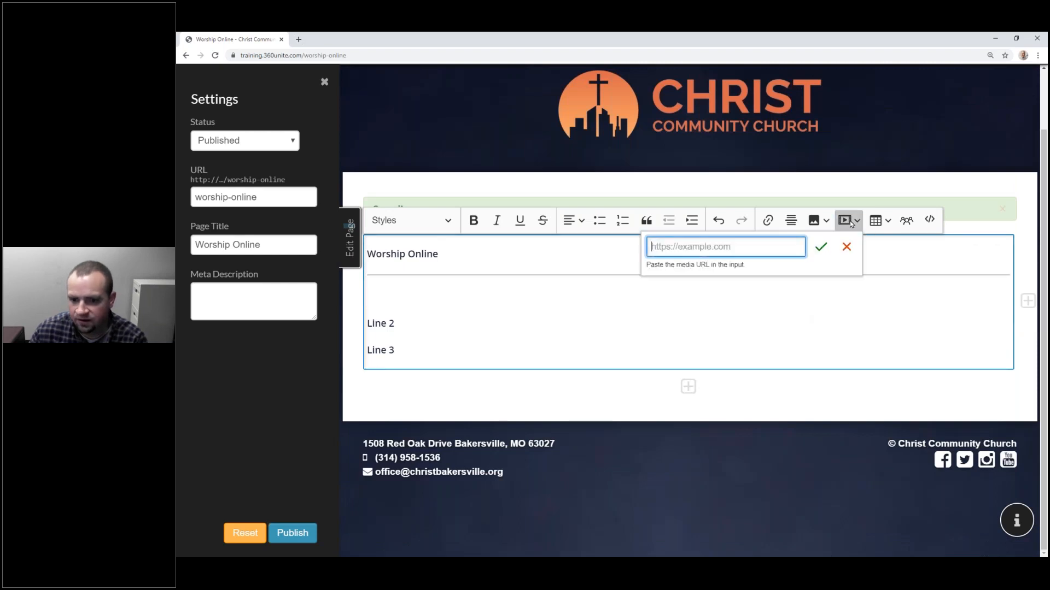
pyautogui.click(821, 246)
pyautogui.click(778, 257)
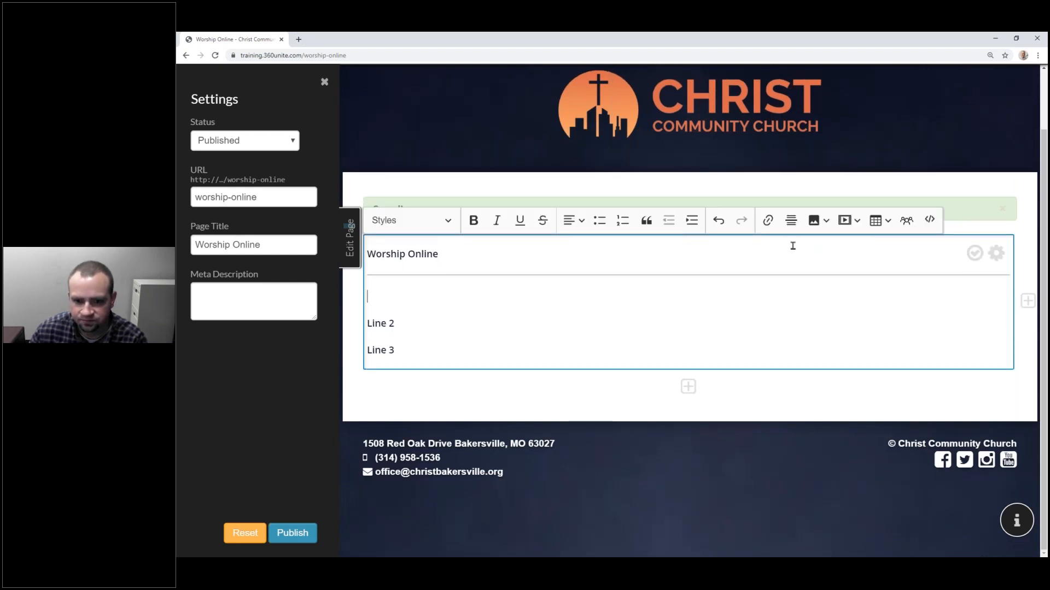
pyautogui.click(819, 220)
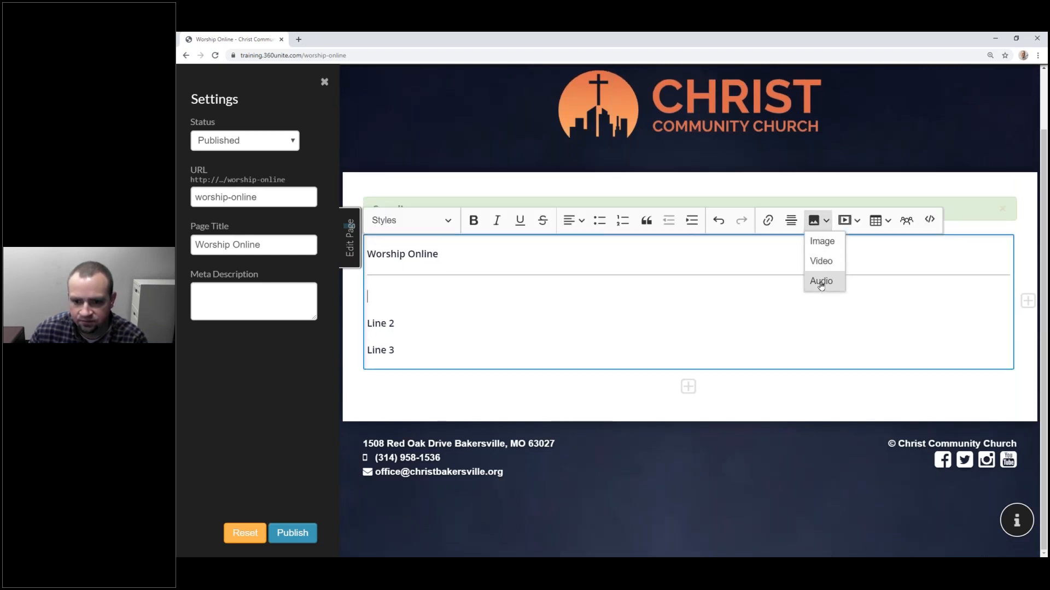
pyautogui.click(820, 283)
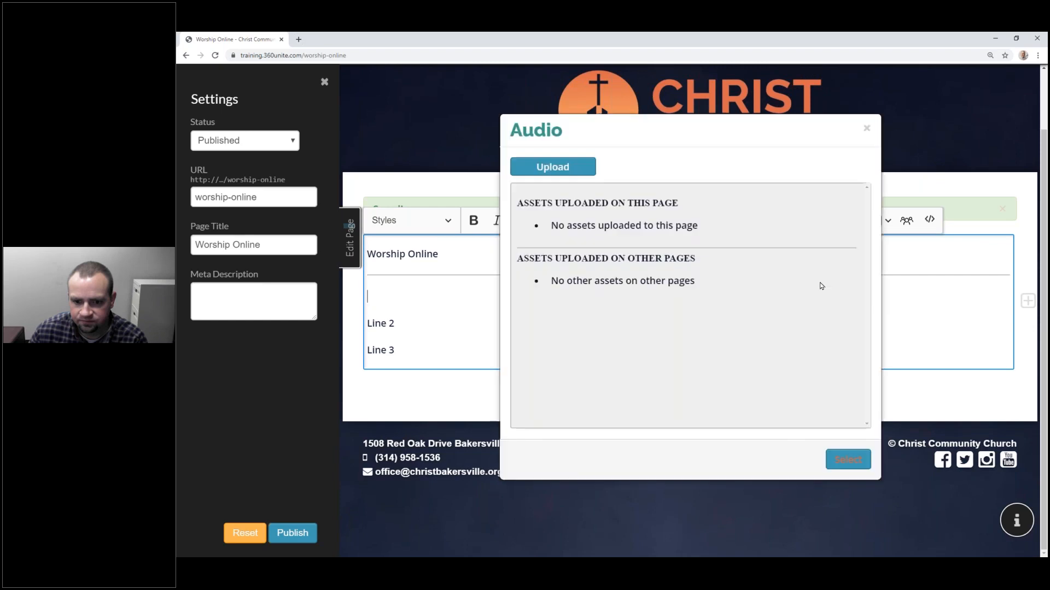
pyautogui.click(544, 171)
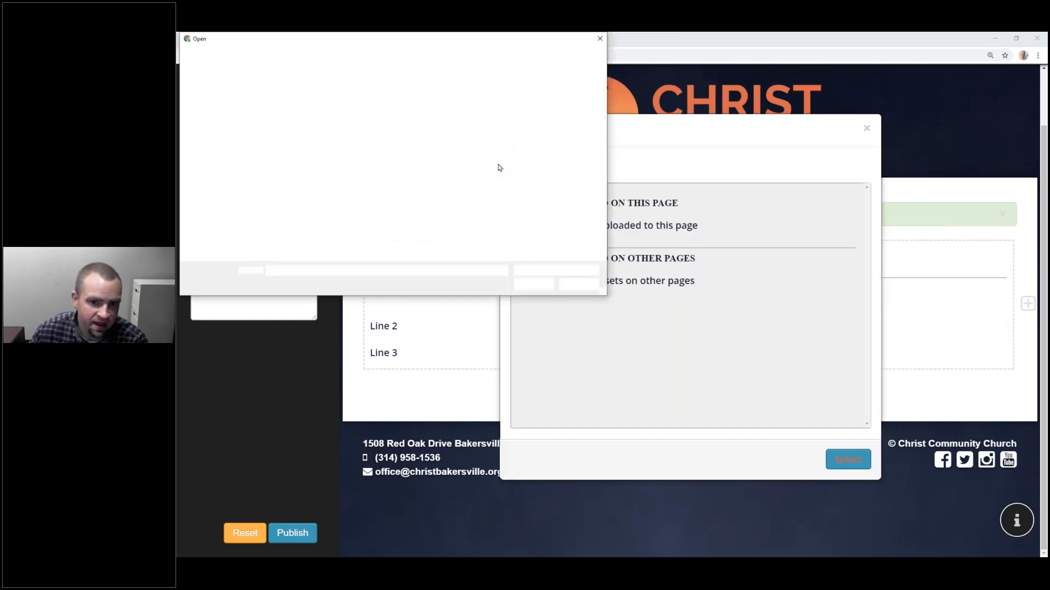
pyautogui.click(343, 154)
pyautogui.doubleClick(343, 155)
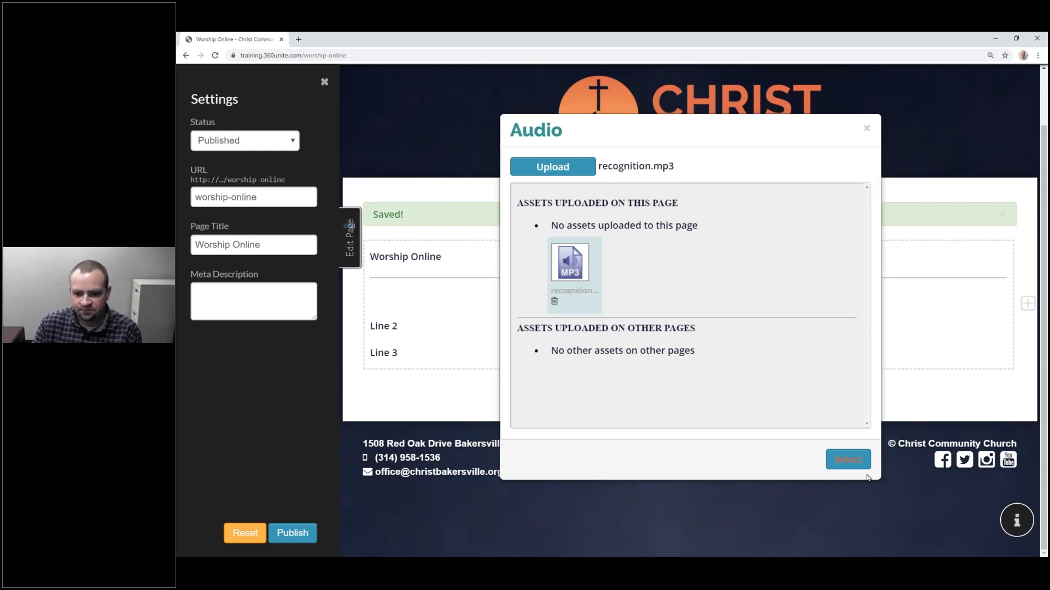
pyautogui.click(848, 459)
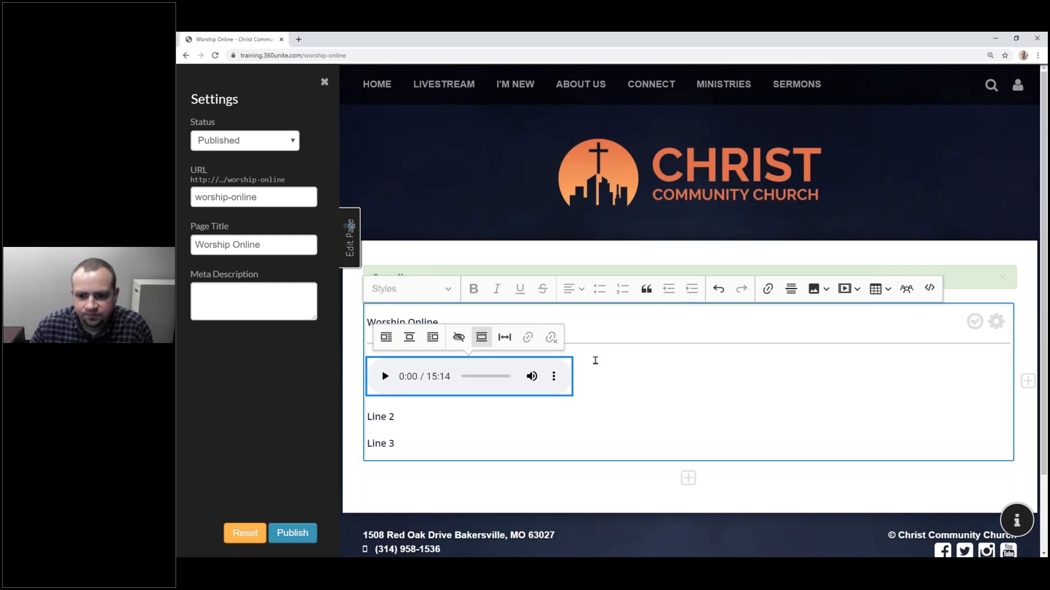
# Step: Delete the audio player and fetch the YouTube video's link from another window
pyautogui.press('Delete')
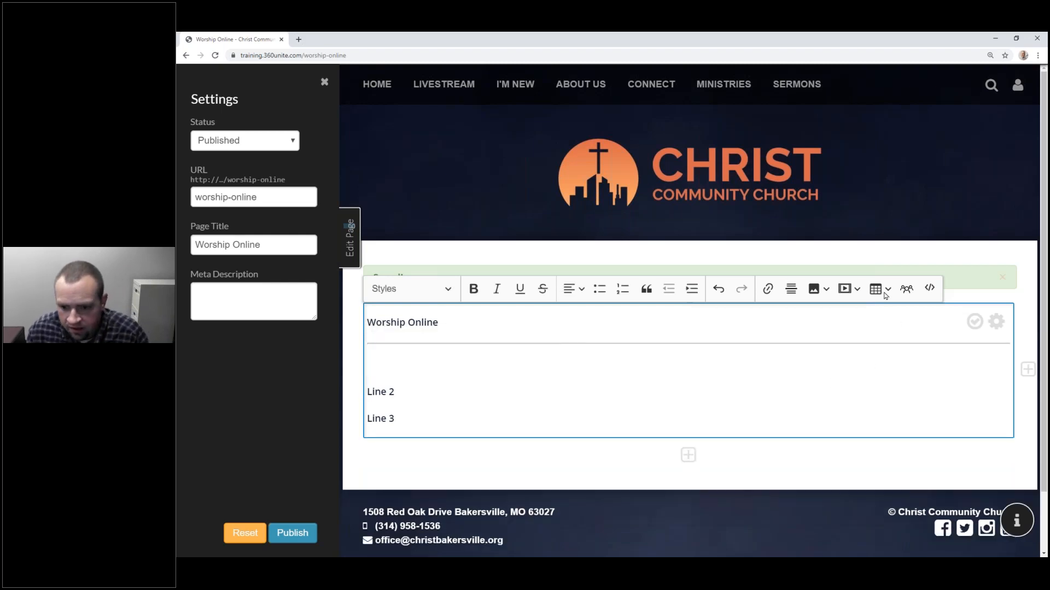
pyautogui.click(848, 298)
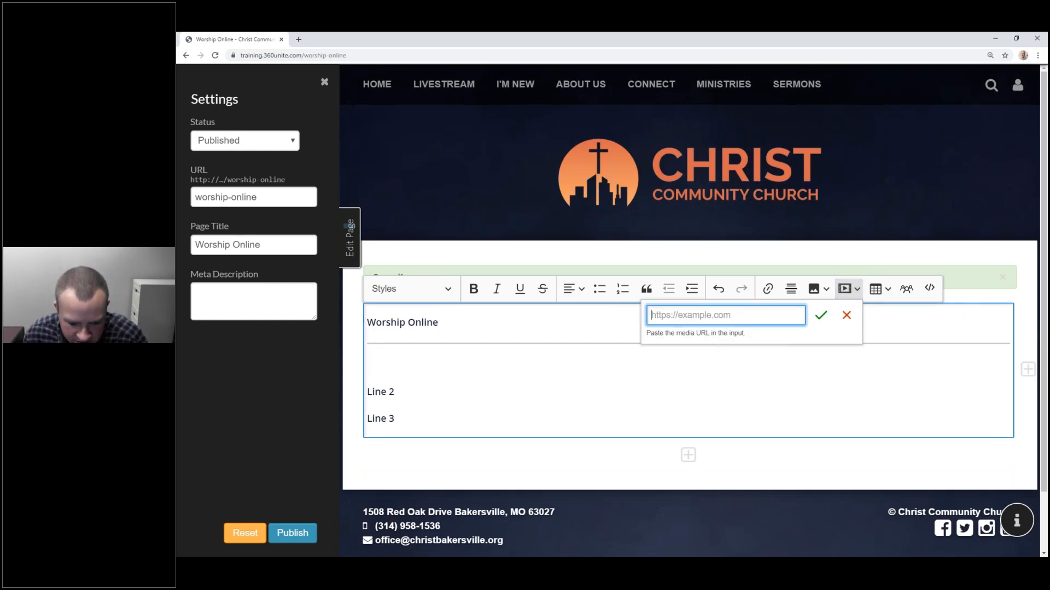
pyautogui.hotkey('alt', 'Tab')
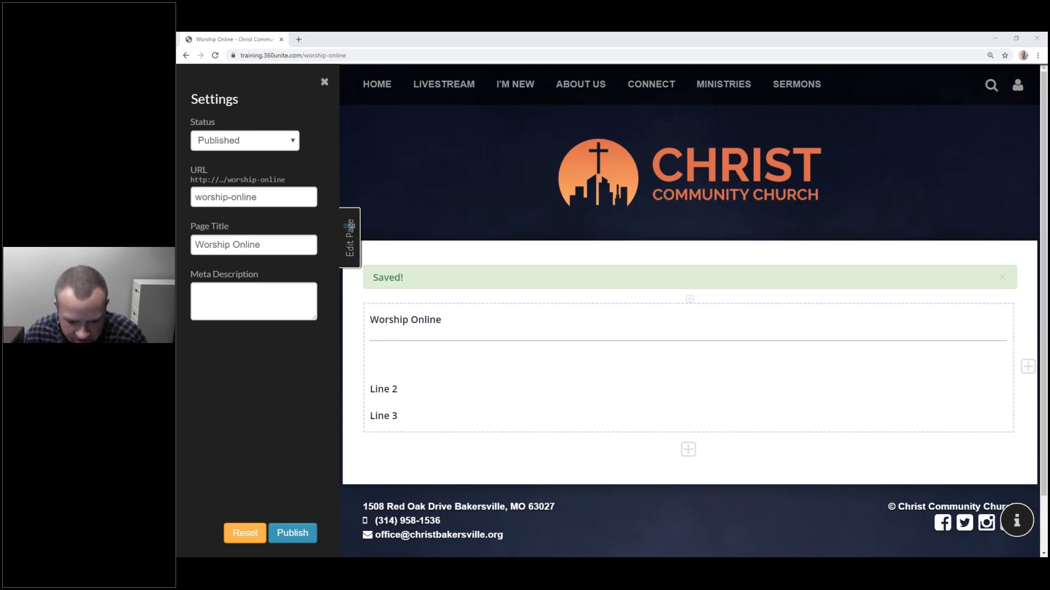
pyautogui.click(661, 354)
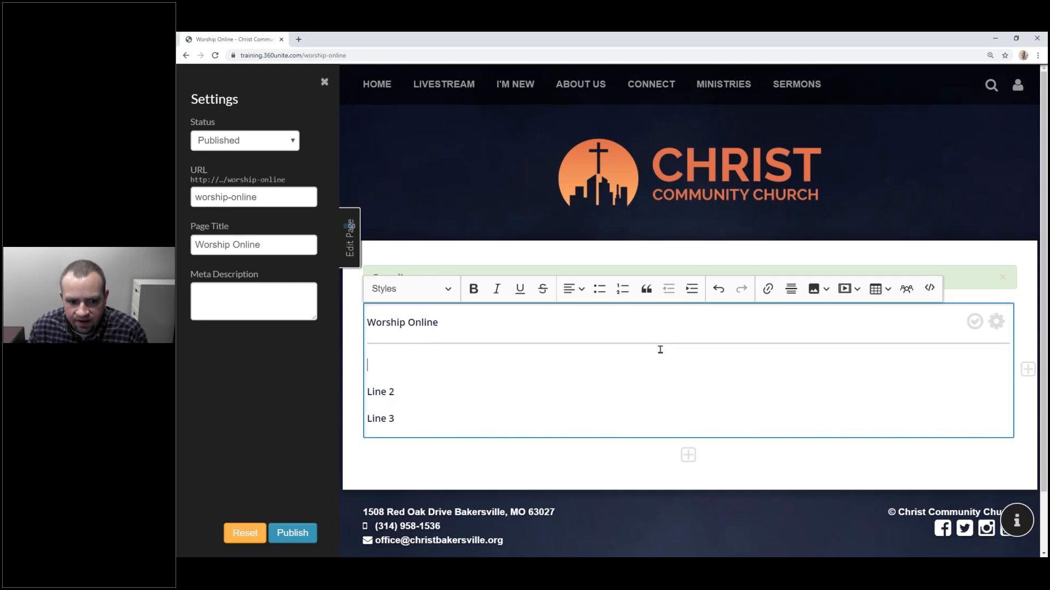
# Step: Embed the pasted YouTube link for the July 20 2019 Opening Divine Service video
pyautogui.click(845, 289)
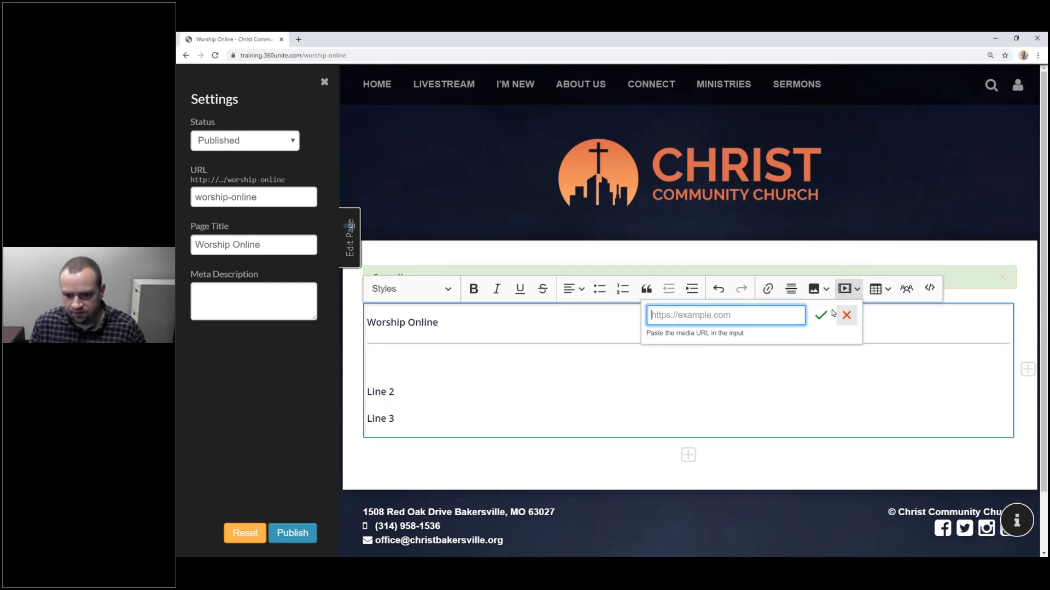
pyautogui.hotkey('ctrl', 'v')
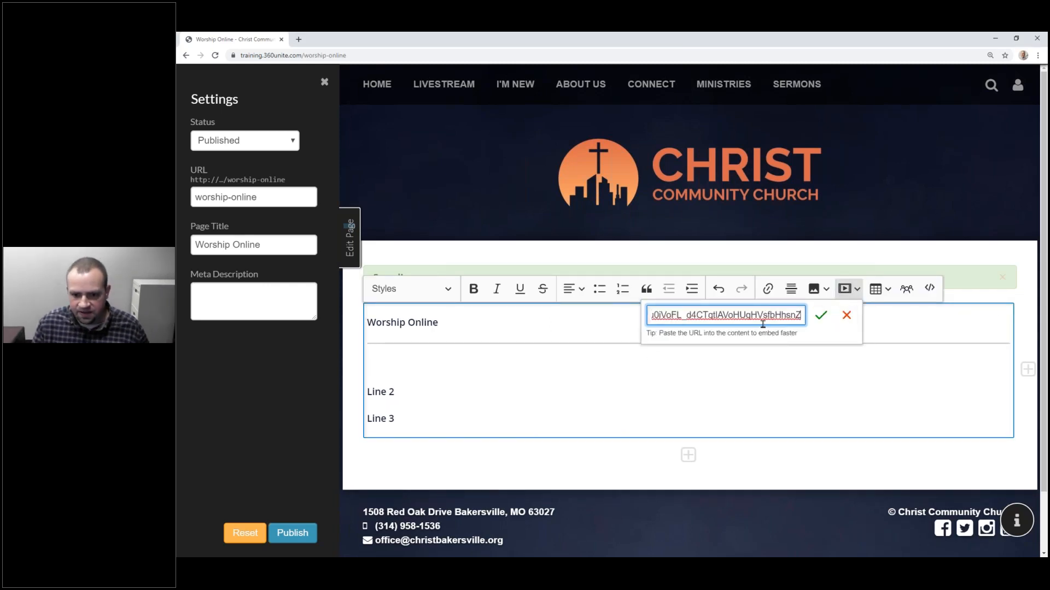
pyautogui.click(824, 320)
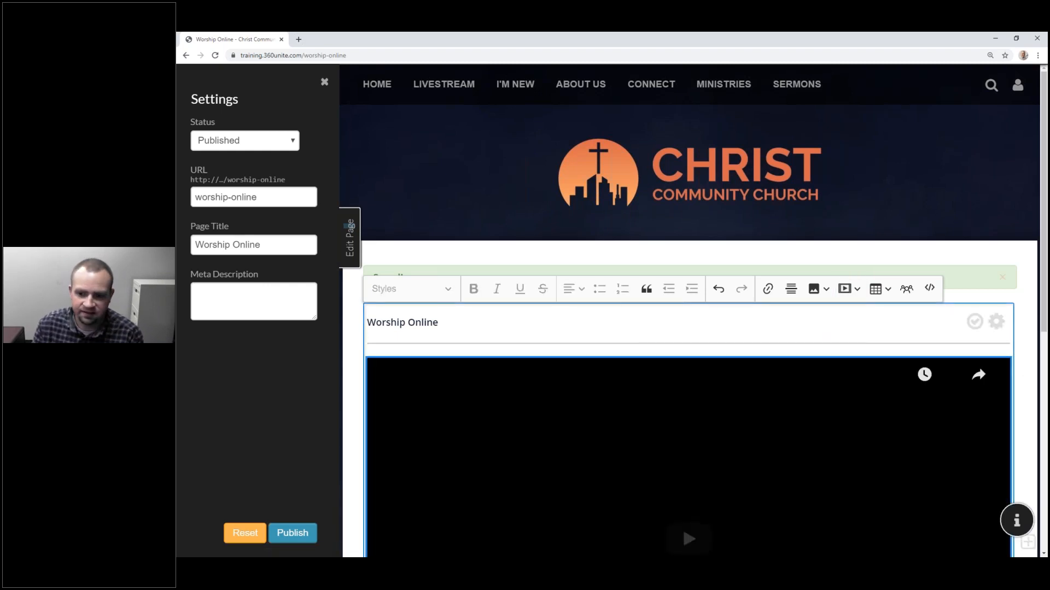
pyautogui.scroll(-5, 705, 268)
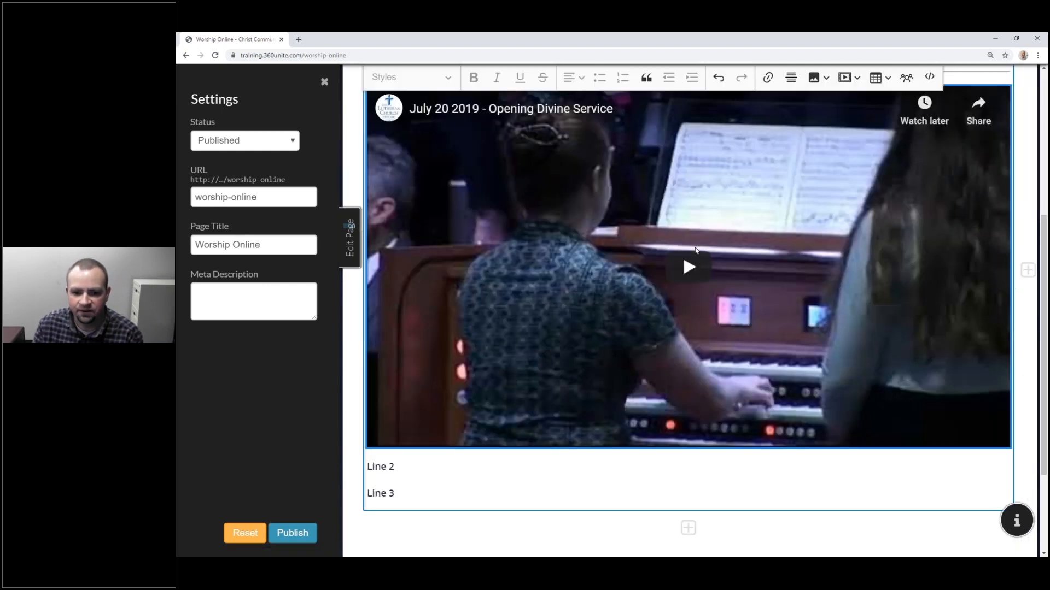
pyautogui.scroll(2, 695, 249)
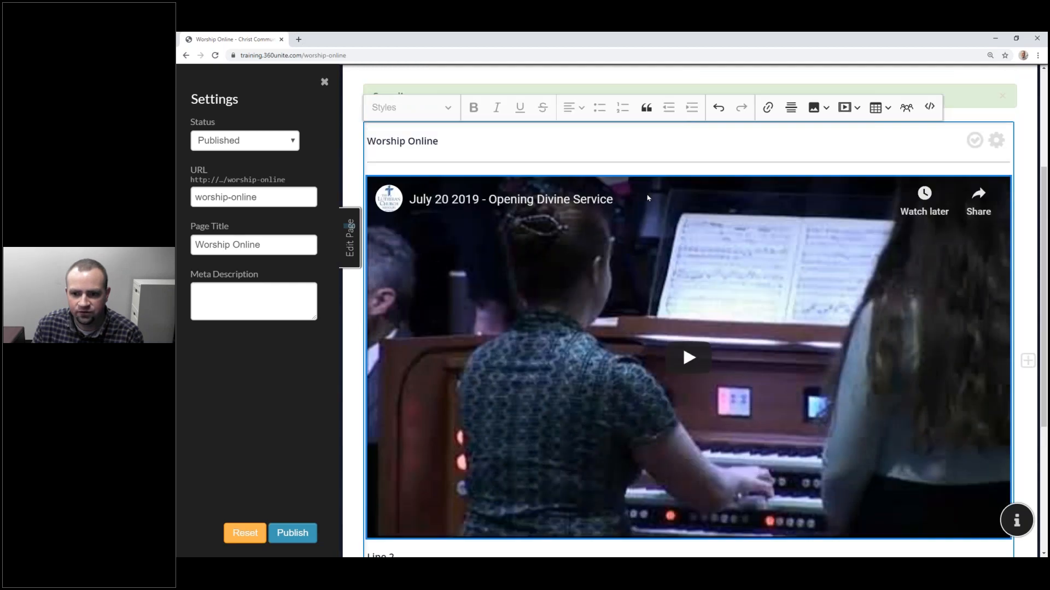
pyautogui.scroll(2, 648, 198)
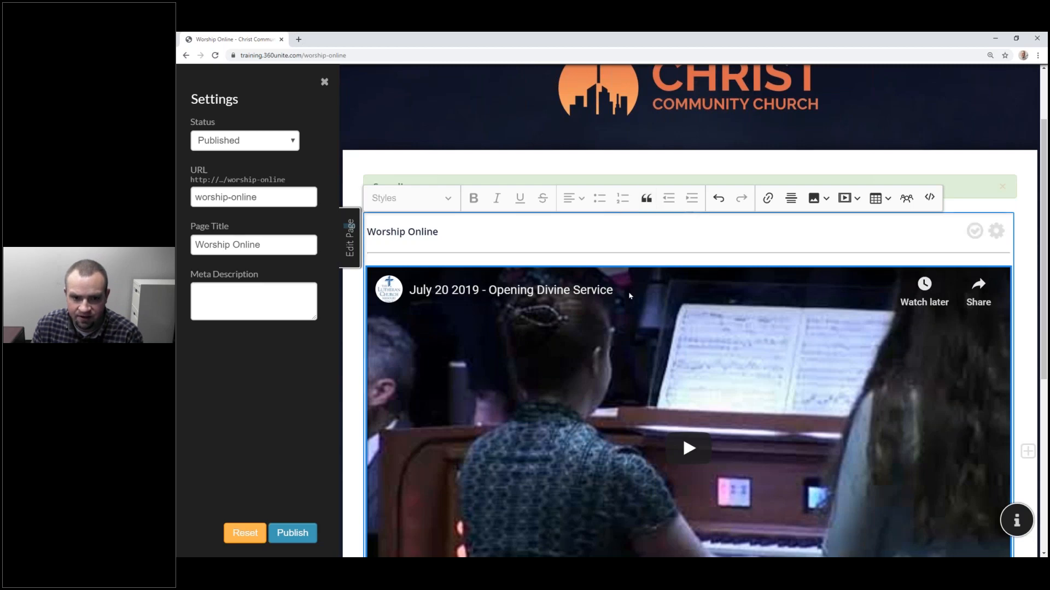
pyautogui.scroll(-4, 628, 293)
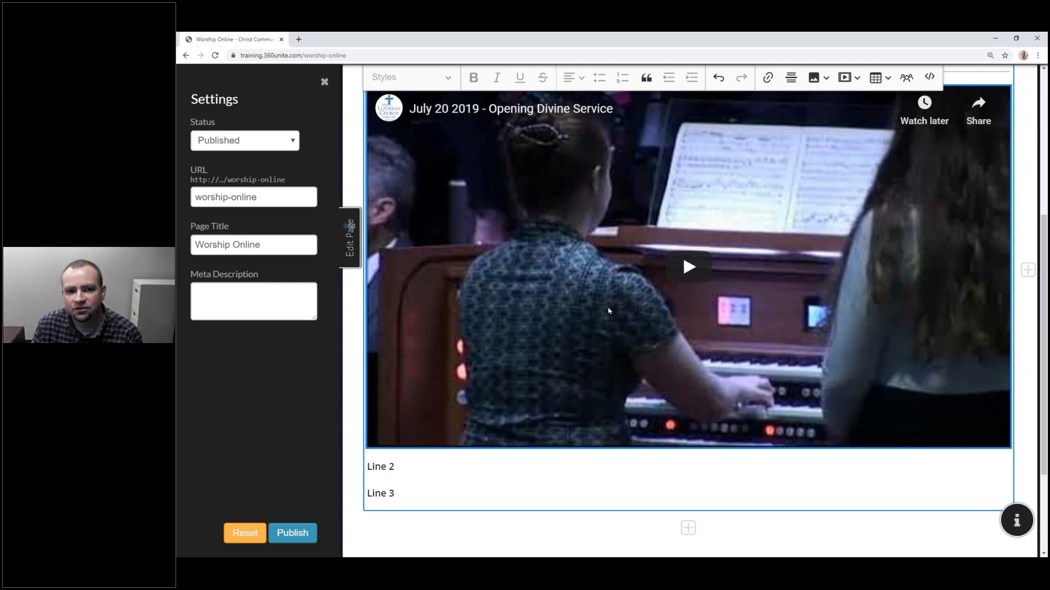
pyautogui.scroll(4, 609, 311)
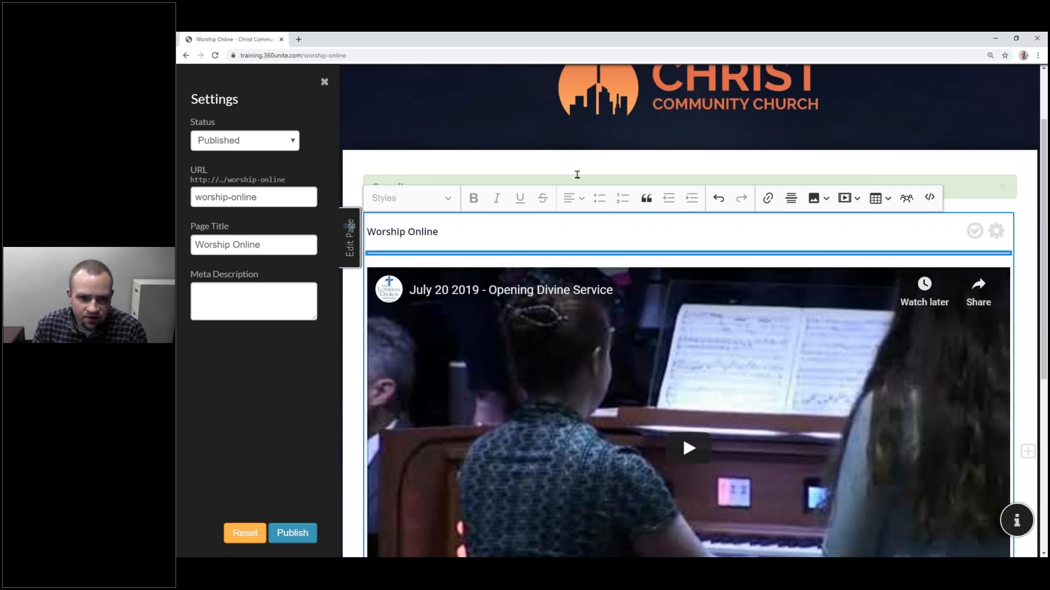
# Step: Load the pasted YouTube link in a new browser tab
pyautogui.click(300, 40)
pyautogui.write('https://www.youtube.com/watch?v=pUNvMyqxODY&list=PLDu0iVoFL_d4CTqtlAVoHUqHVsfbHhsnZ')
pyautogui.press('Return')
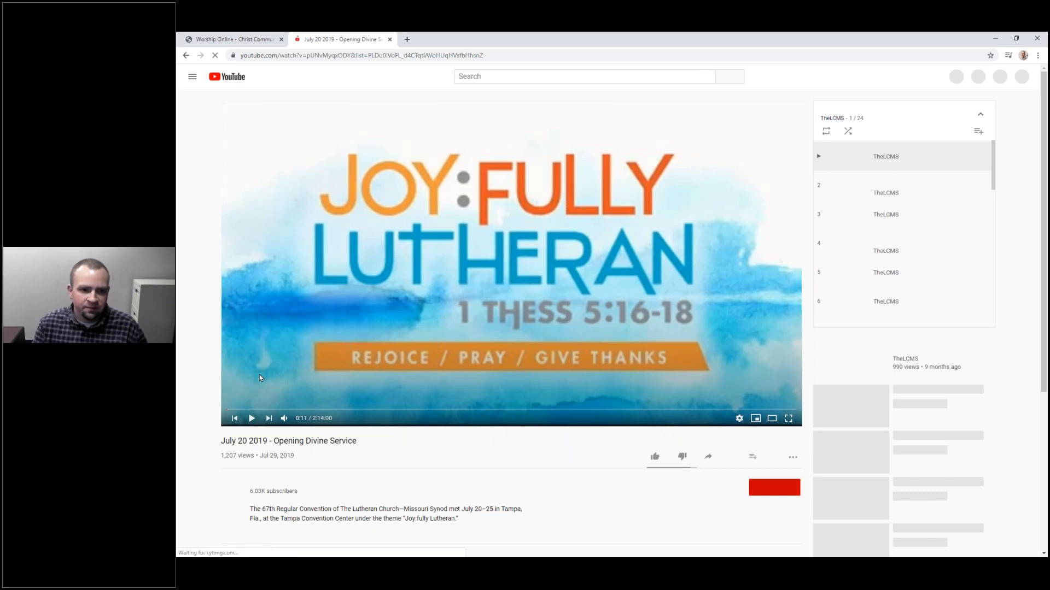
# Step: Back in the editor, delete the embedded video and add an empty paragraph above Line 2
pyautogui.click(235, 39)
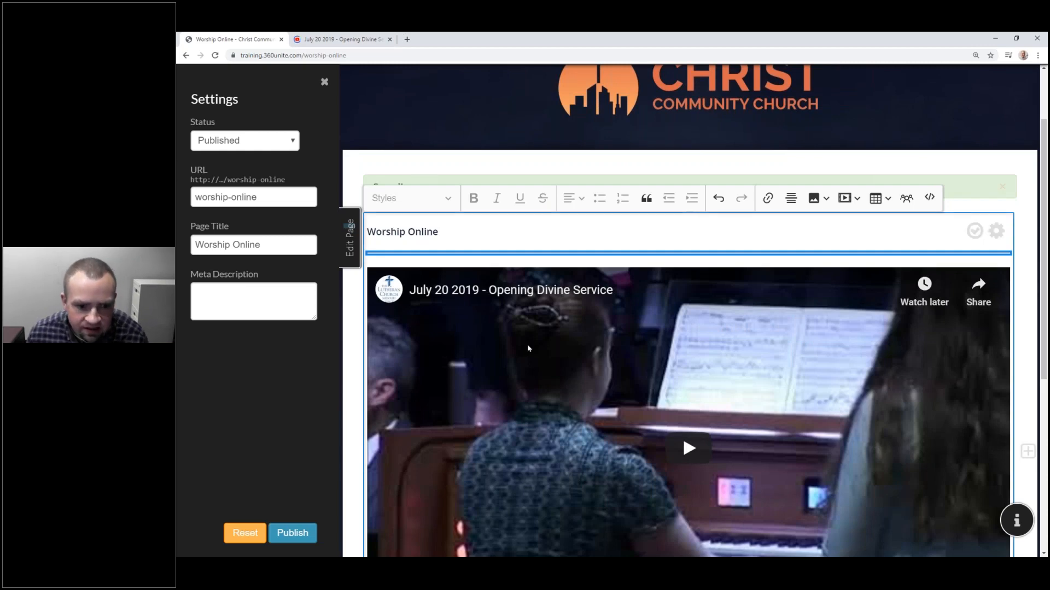
pyautogui.press('Down')
pyautogui.press('Delete')
pyautogui.press('Return')
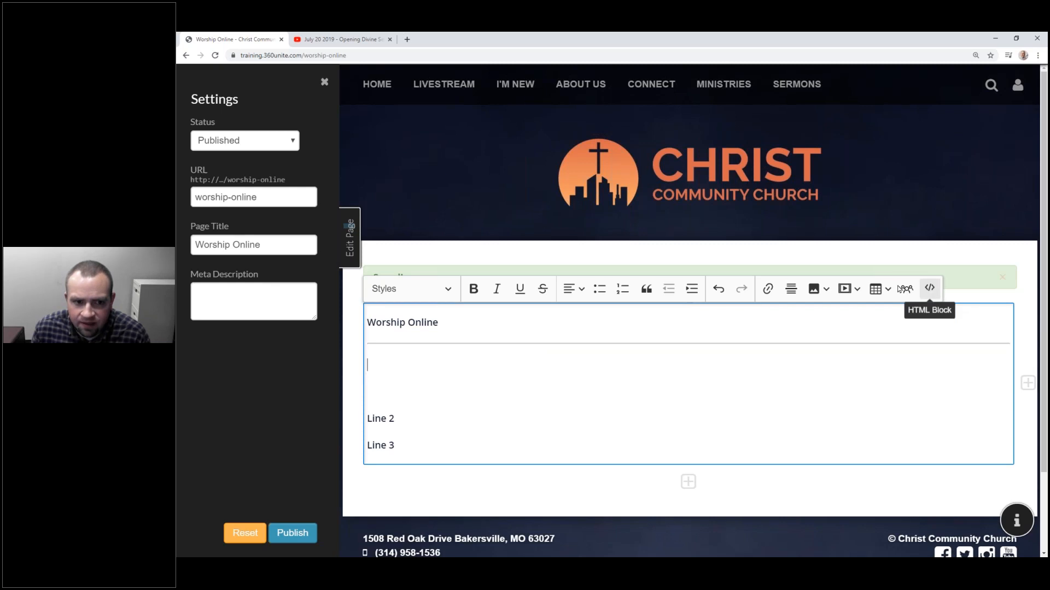
# Step: On YouTube, open Share > Embed and select the video's iframe embed code
pyautogui.click(368, 38)
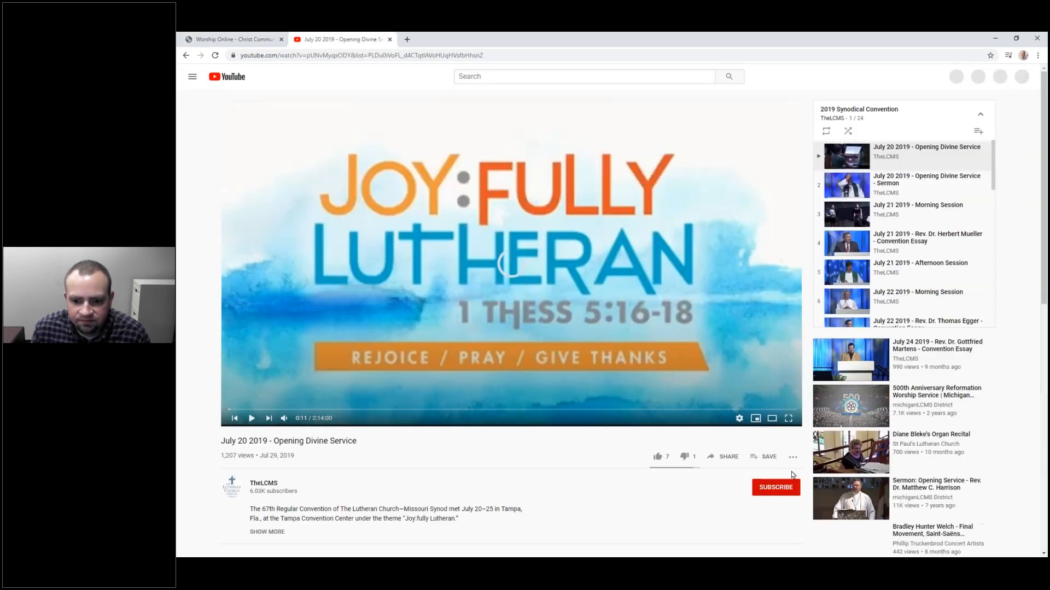
pyautogui.click(718, 461)
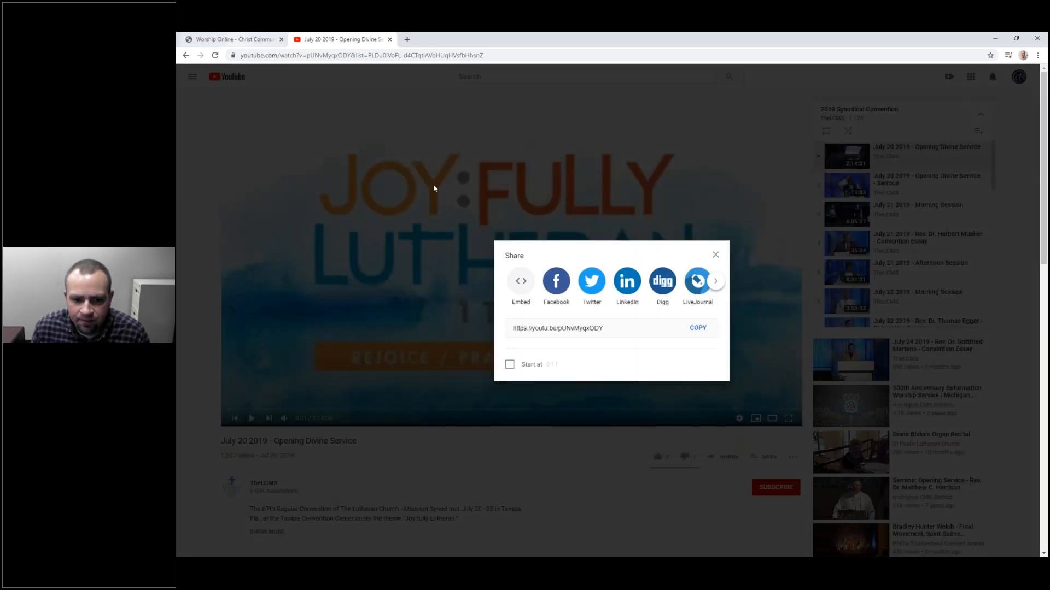
pyautogui.click(521, 281)
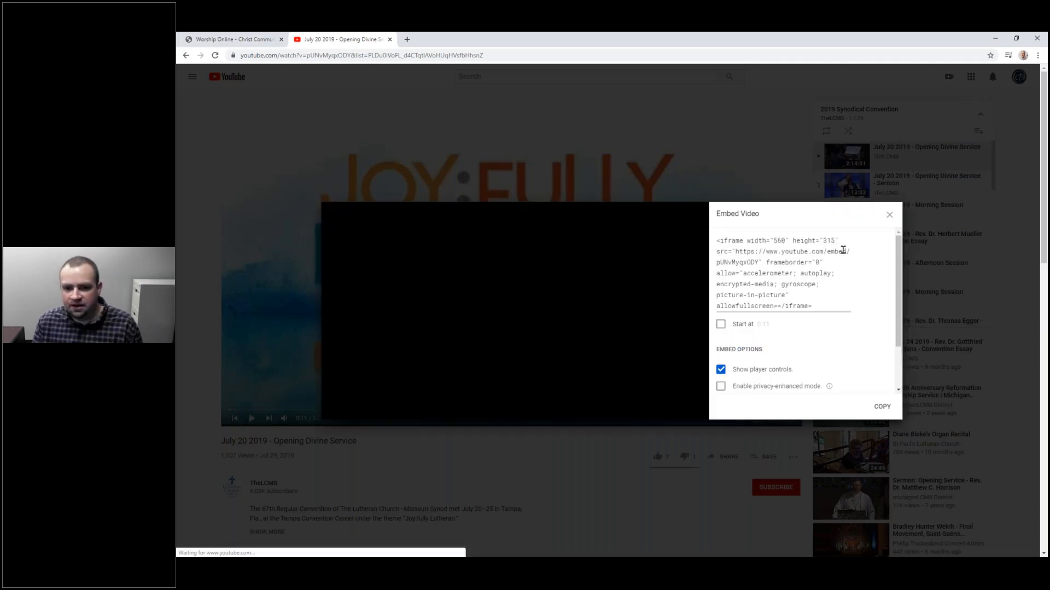
pyautogui.click(838, 251)
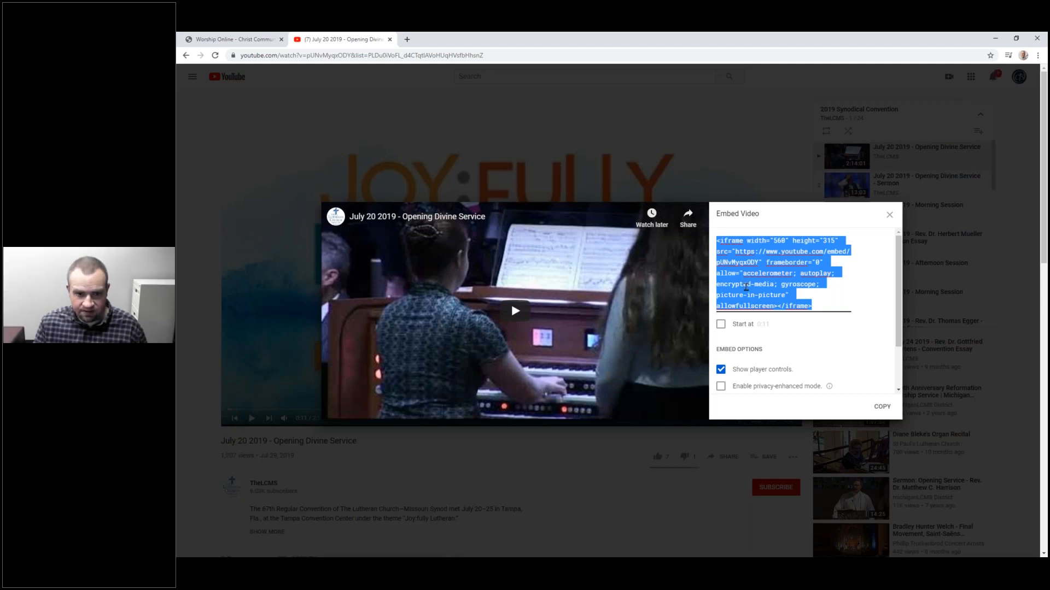
# Step: Paste the iframe embed code into a new HTML block in Worship Online and save it
pyautogui.click(243, 38)
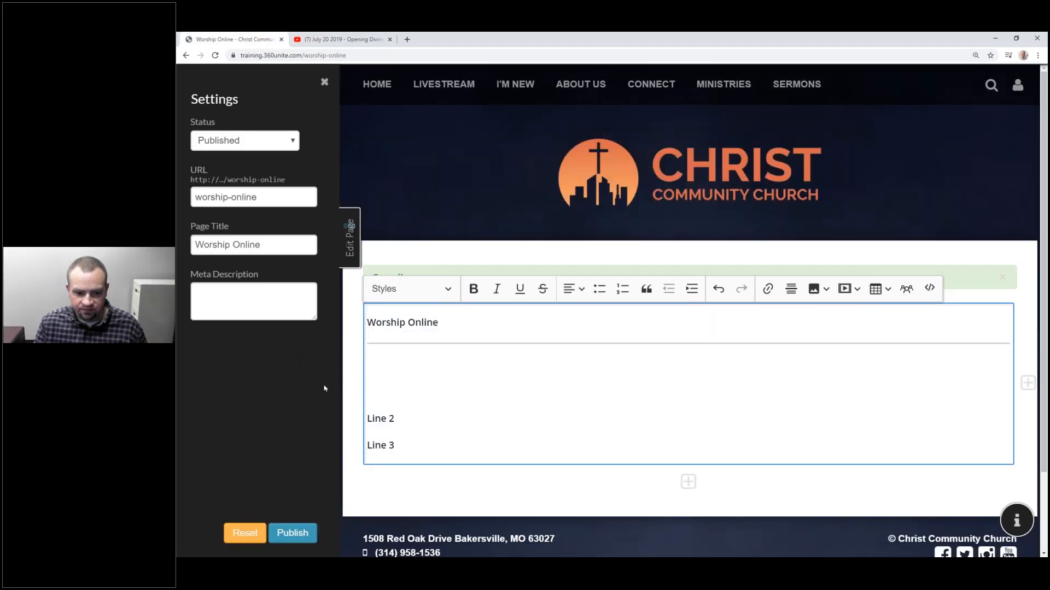
pyautogui.press('Down')
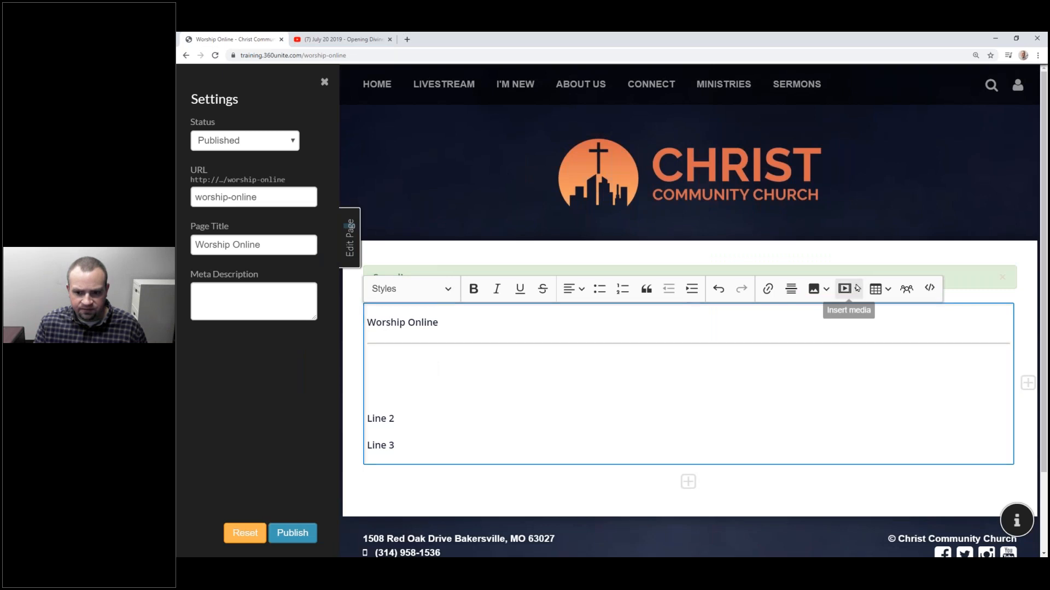
pyautogui.click(935, 295)
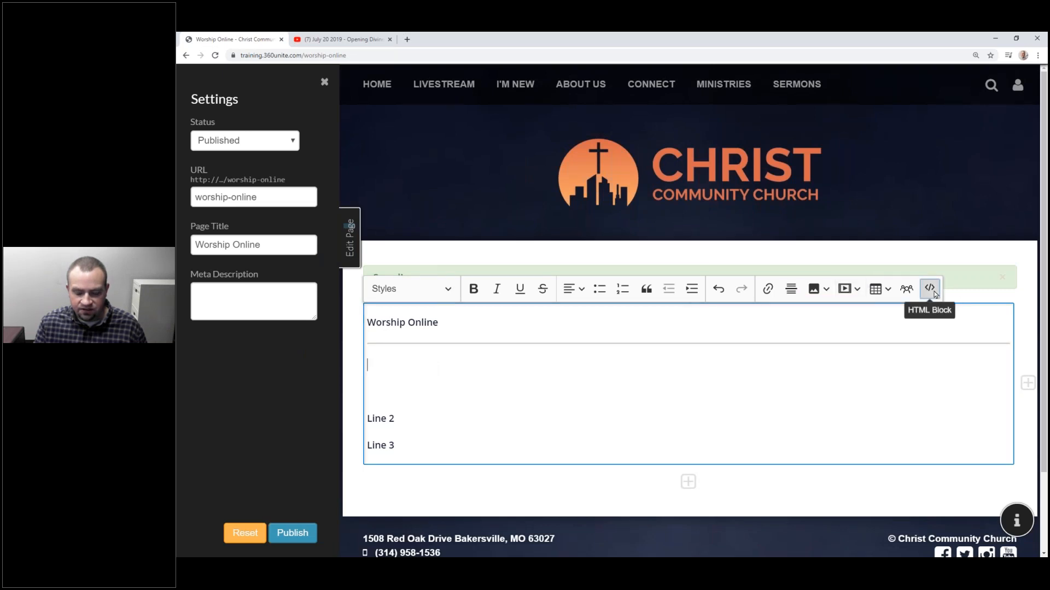
pyautogui.hotkey('ctrl', 'v')
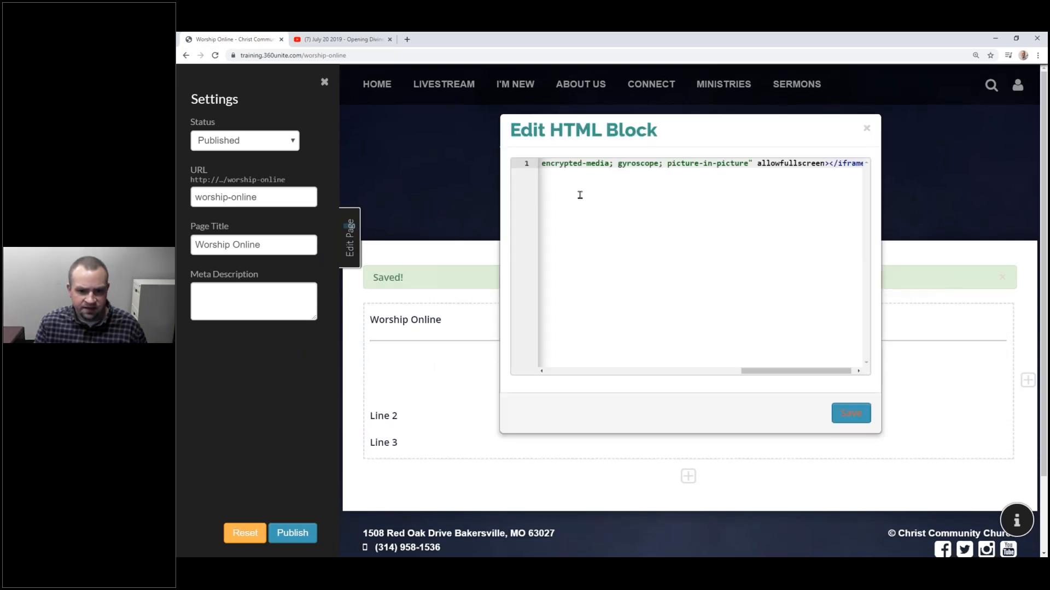
pyautogui.click(851, 413)
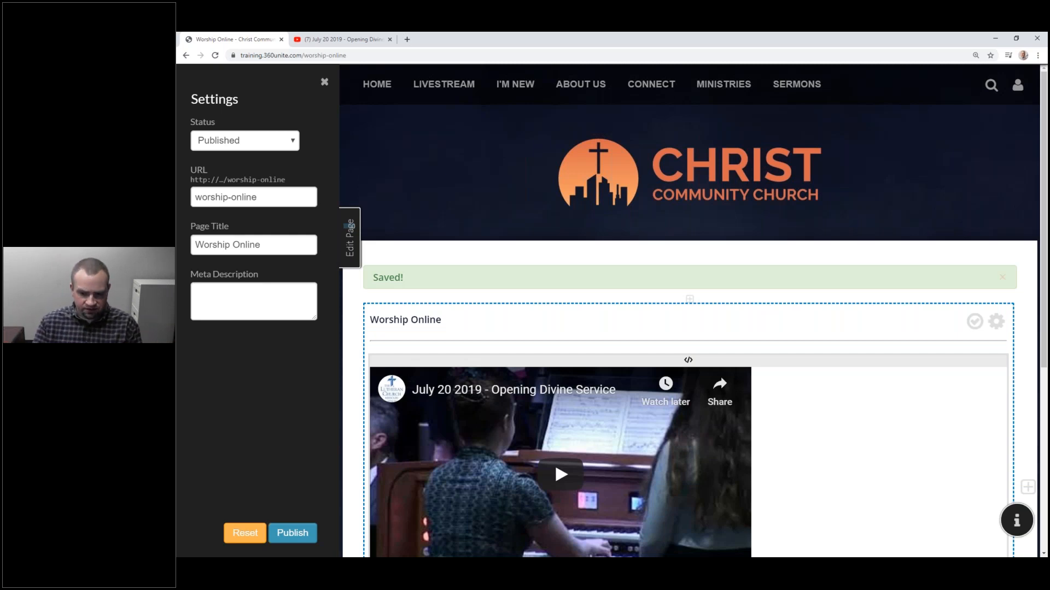
# Step: Remove the embedded Opening Divine Service video from the block
pyautogui.click(801, 342)
pyautogui.scroll(-2, 793, 323)
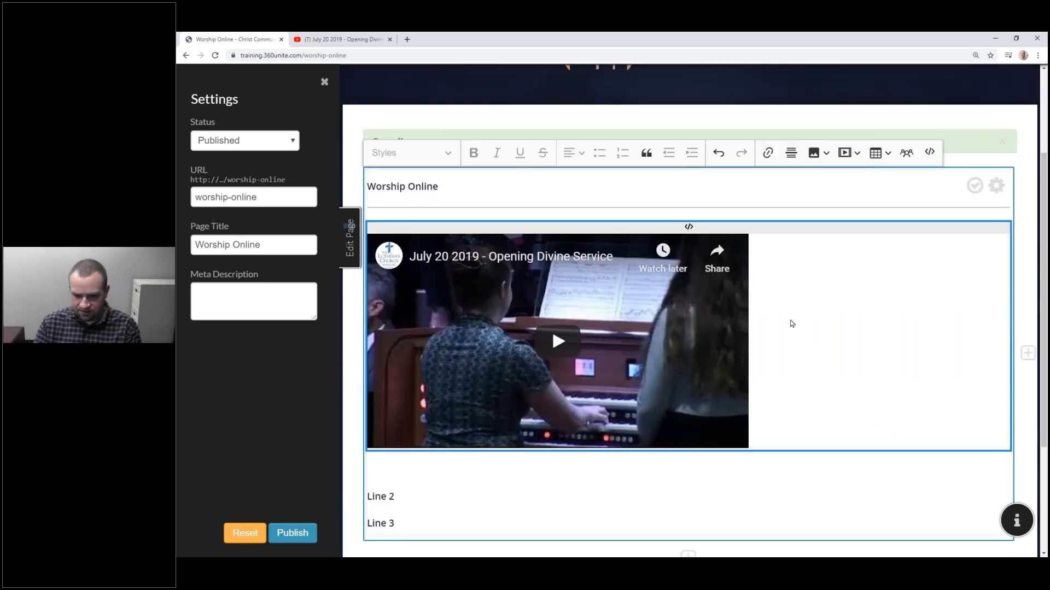
pyautogui.press('Delete')
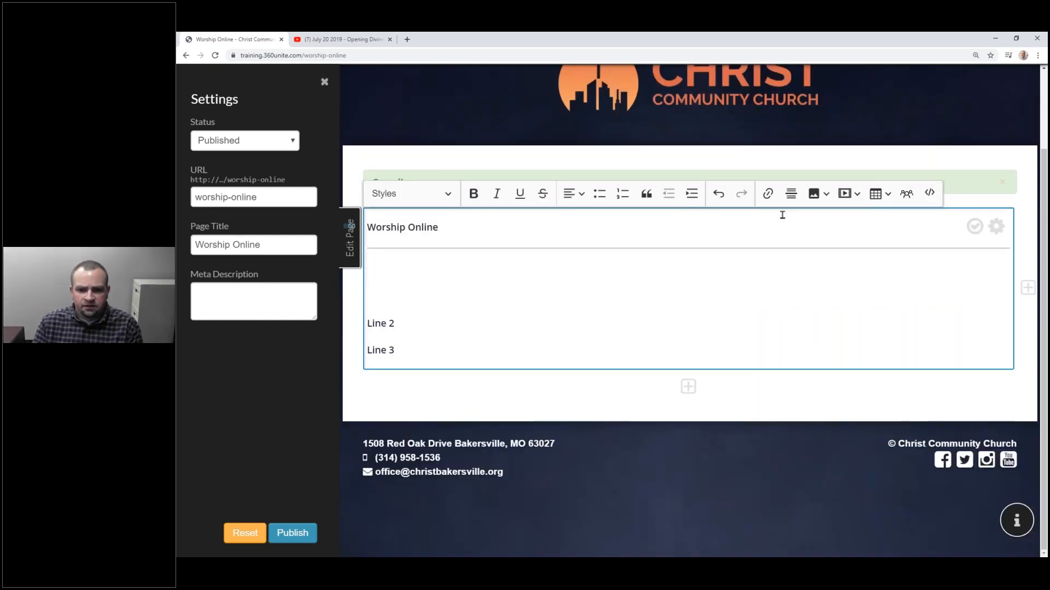
# Step: Insert a 4-column, 5-row table and fill its first row's cells with placeholder text
pyautogui.click(889, 197)
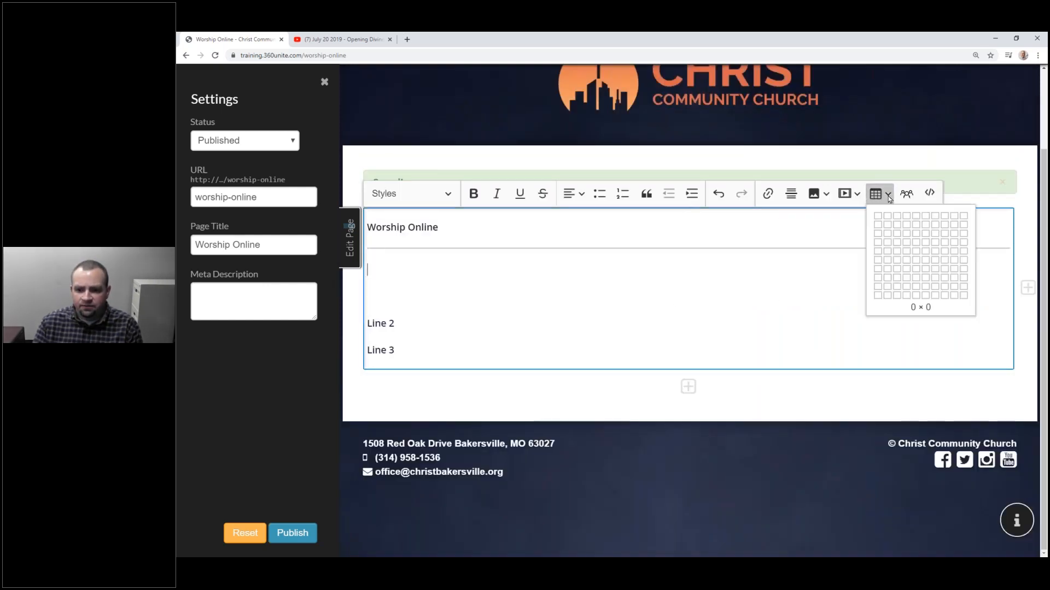
pyautogui.click(903, 252)
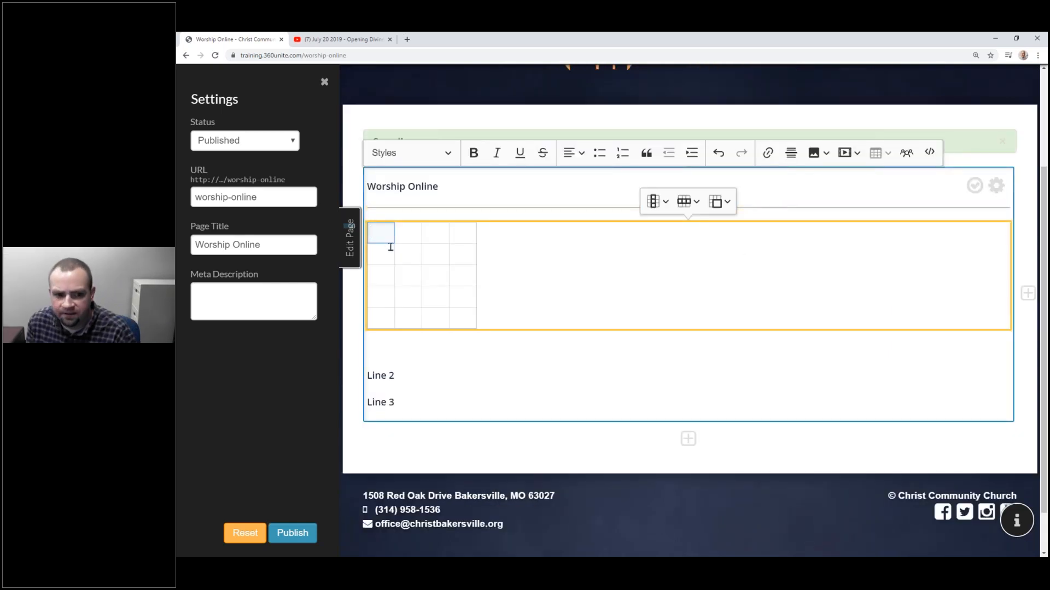
pyautogui.write('g')
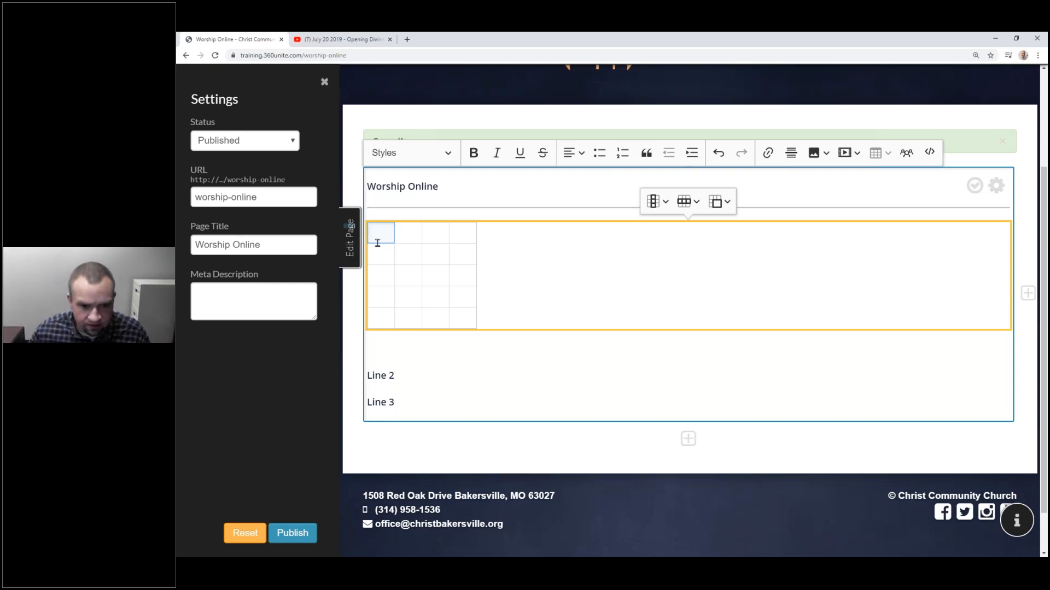
pyautogui.write('ssfg')
pyautogui.press('Tab')
pyautogui.write('fgfsfdg')
pyautogui.press('Tab')
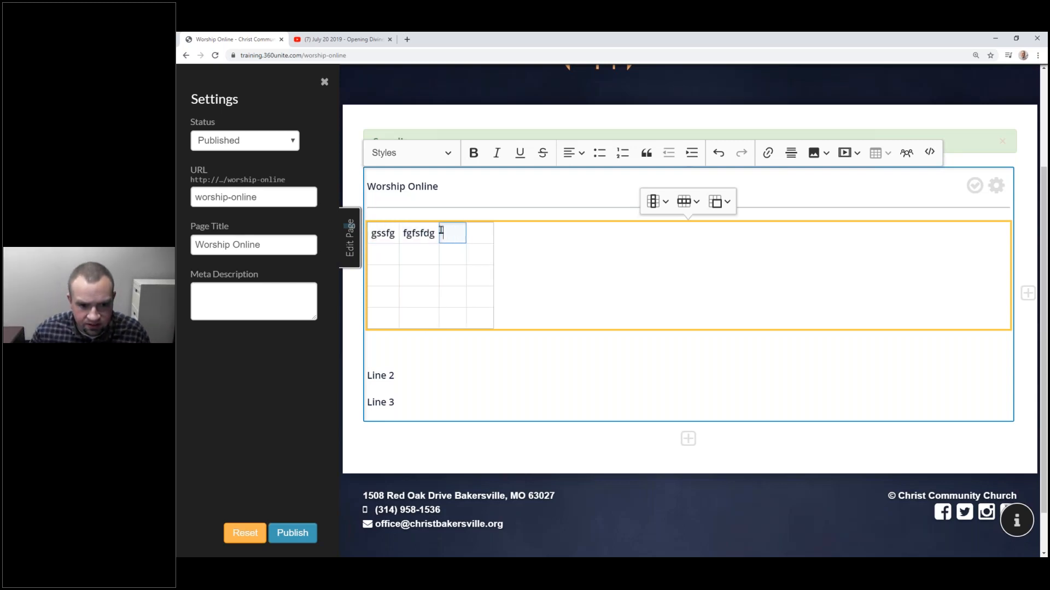
pyautogui.write('sfdgsfdgsfdgfg')
# Step: Fill the table's second row and the start of its third row with placeholder text
pyautogui.click(388, 255)
pyautogui.write('sfgfsdg')
pyautogui.press('Tab')
pyautogui.write('sfgfsg')
pyautogui.press('Tab')
pyautogui.write('fsgf')
pyautogui.press('Tab')
pyautogui.write('sfgfg')
pyautogui.click(387, 276)
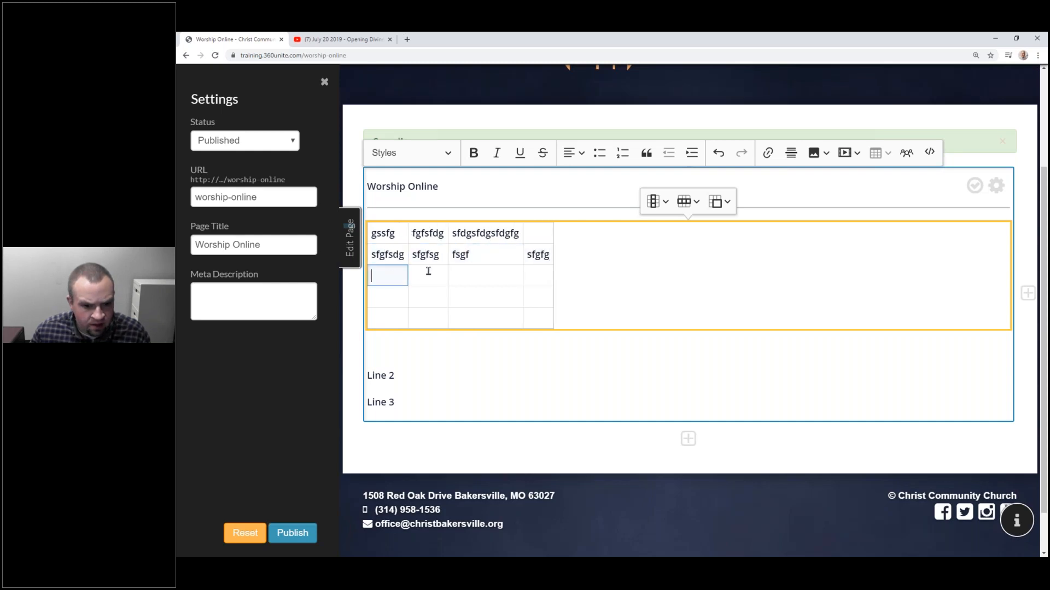
pyautogui.write('sfgfsg')
pyautogui.click(436, 274)
pyautogui.write('sfg')
pyautogui.click(493, 276)
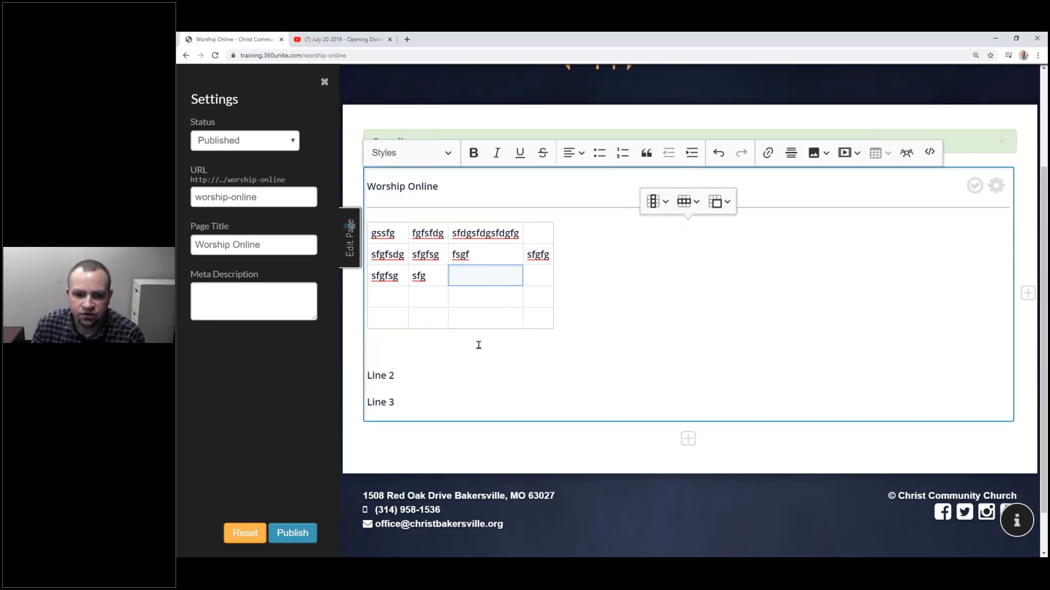
# Step: Join the third column's cells in rows 3–5 into one tall cell using Merge cell down and up
pyautogui.click(541, 315)
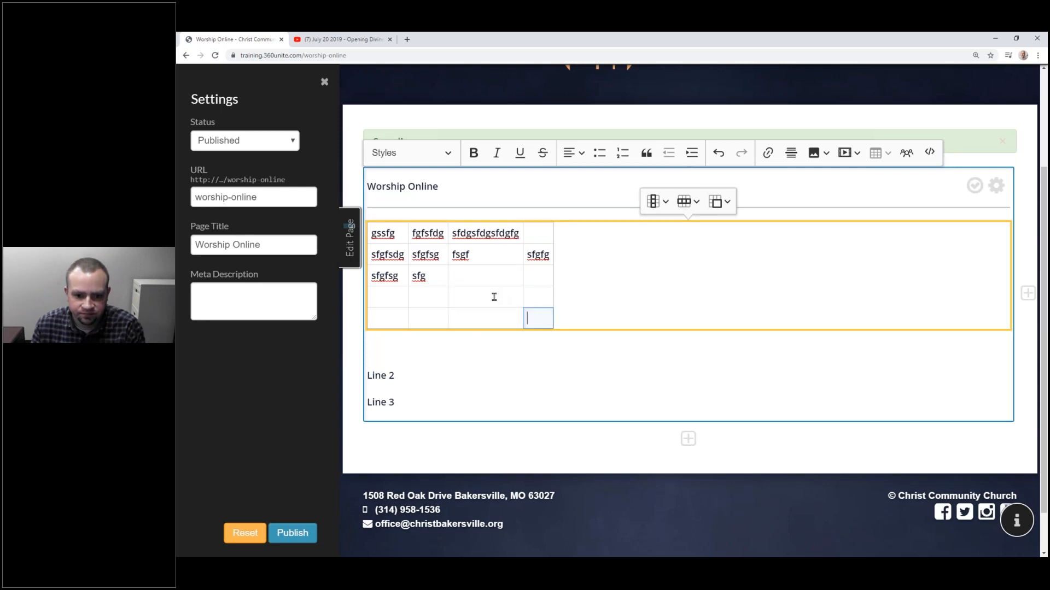
pyautogui.click(500, 298)
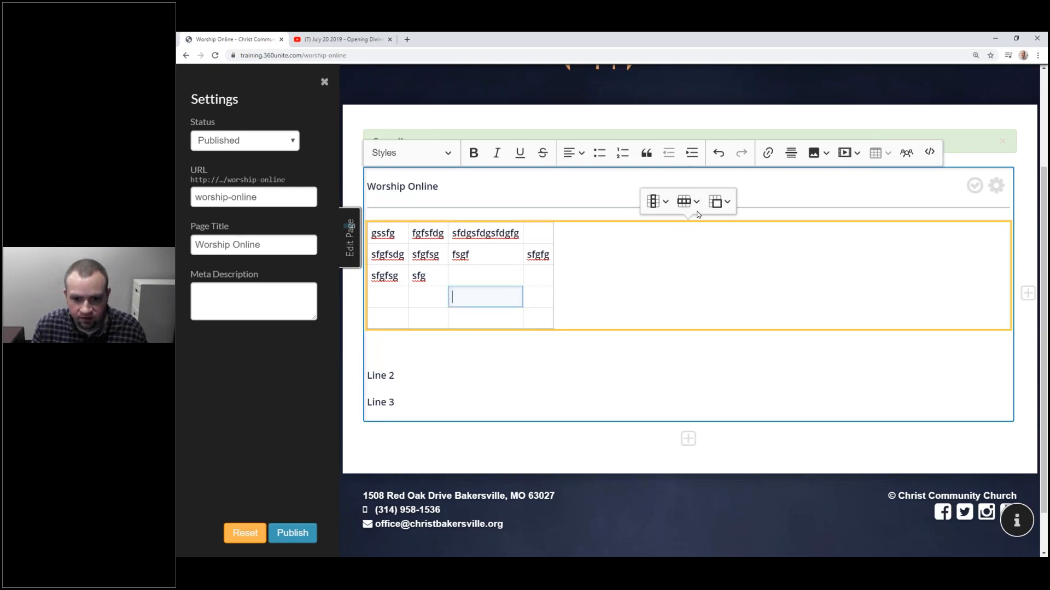
pyautogui.click(715, 203)
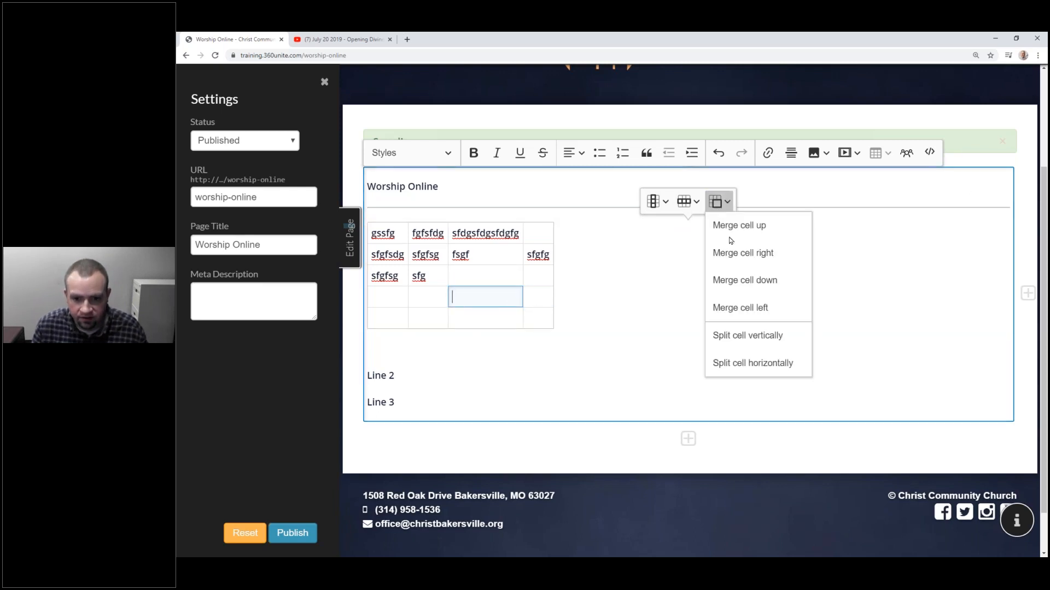
pyautogui.click(749, 279)
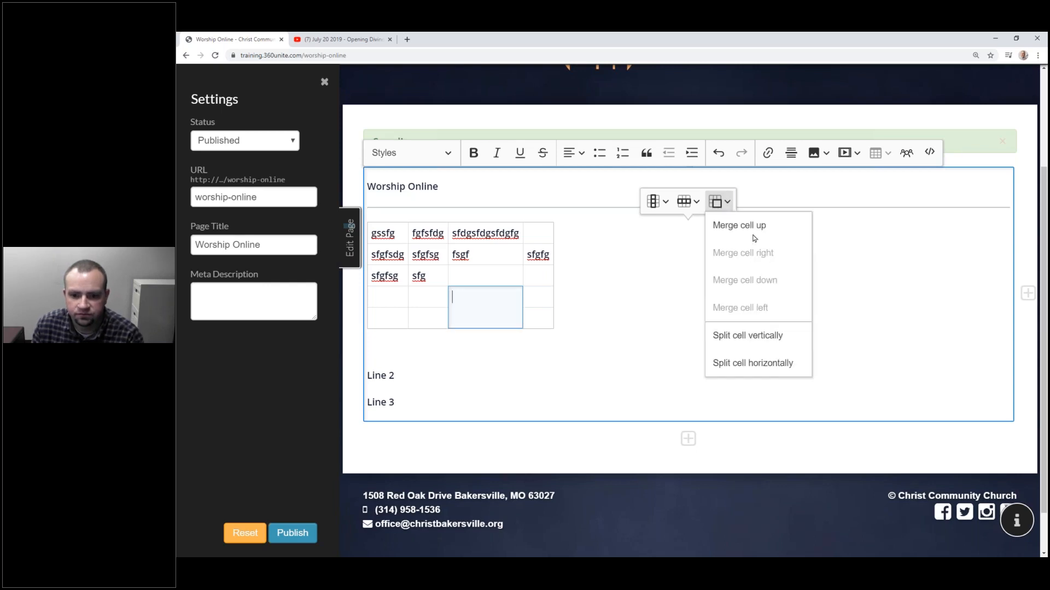
pyautogui.click(754, 235)
pyautogui.click(538, 292)
pyautogui.click(715, 202)
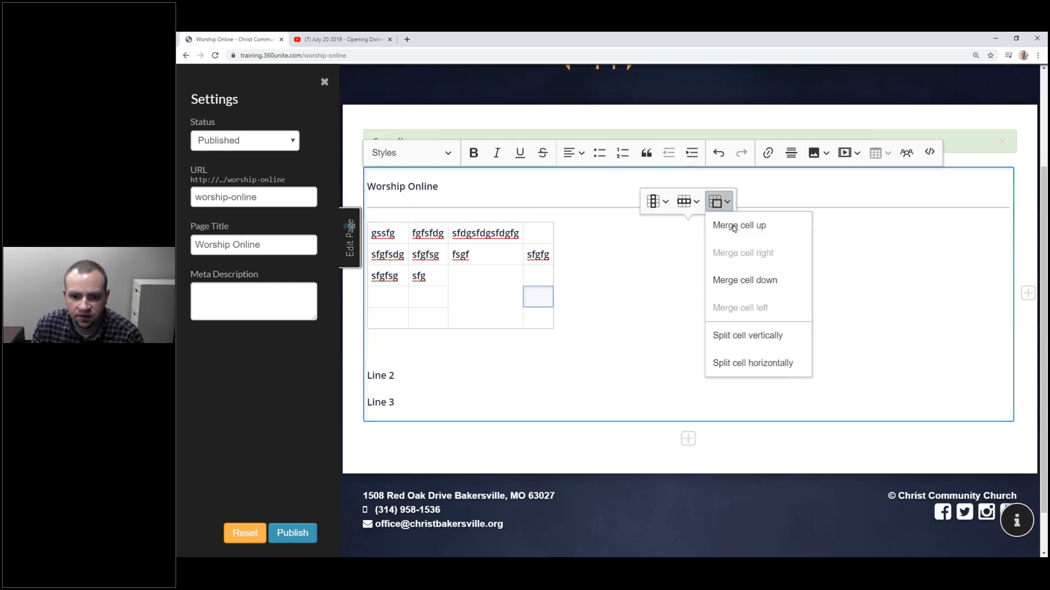
pyautogui.click(452, 311)
pyautogui.click(541, 291)
pyautogui.click(535, 285)
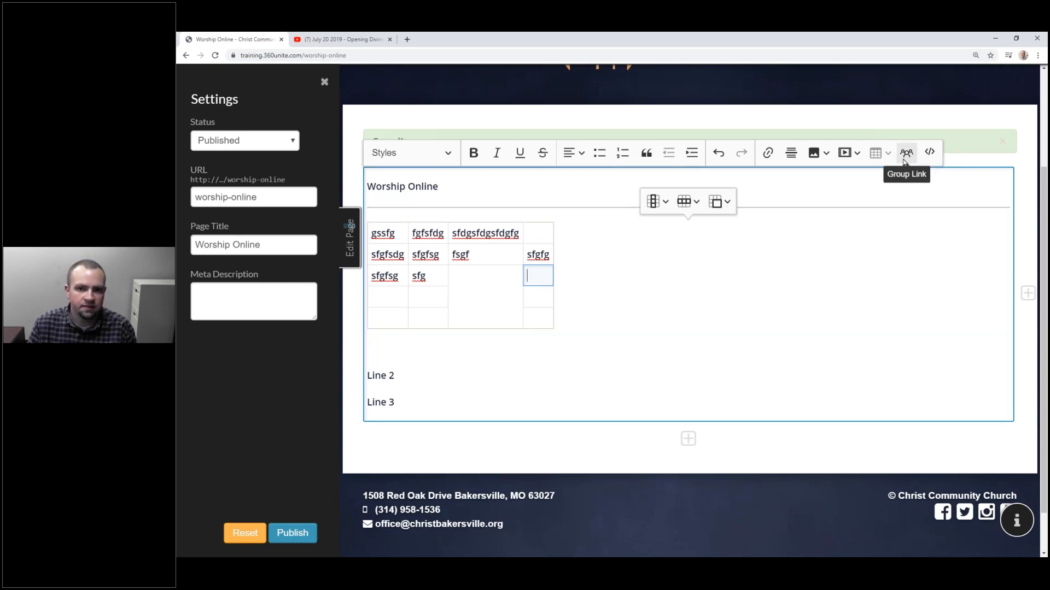
# Step: Delete the test table, publish Worship Online, close the YouTube tab and go to Home
pyautogui.click(526, 348)
pyautogui.press('BackSpace')
pyautogui.press('BackSpace')
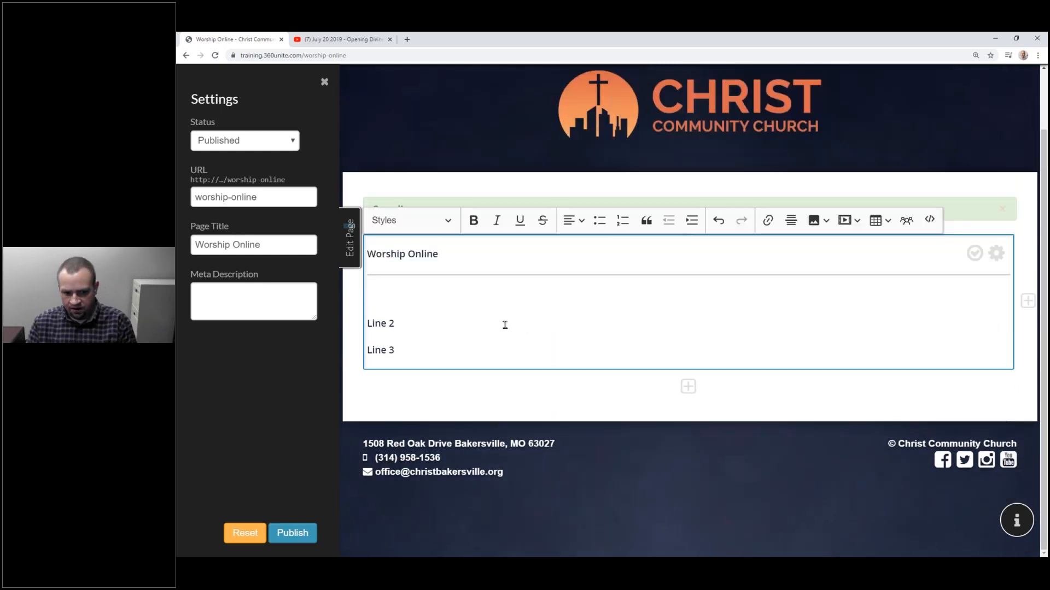
pyautogui.click(304, 536)
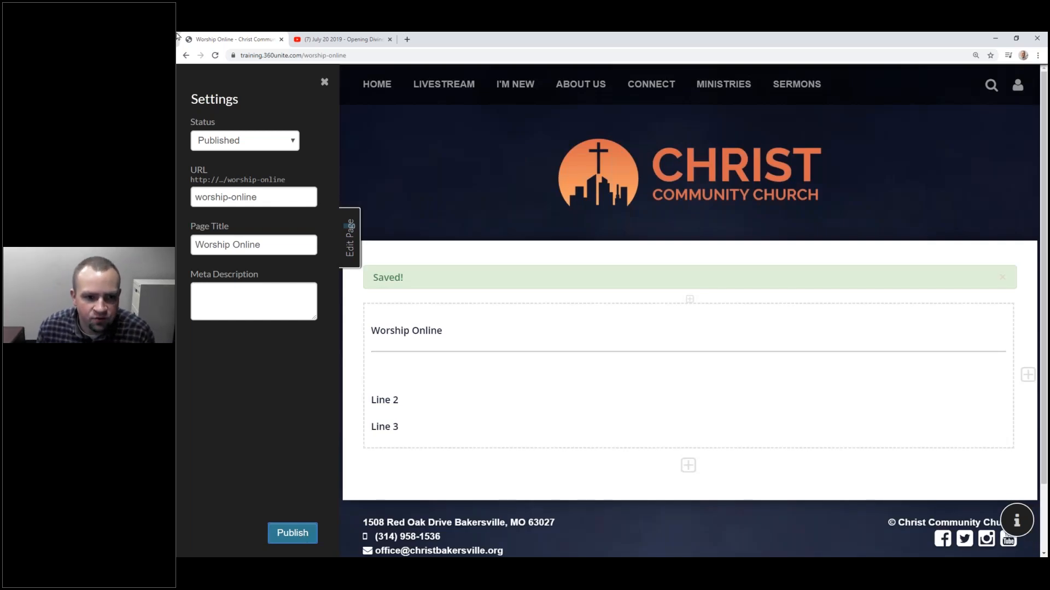
pyautogui.click(390, 40)
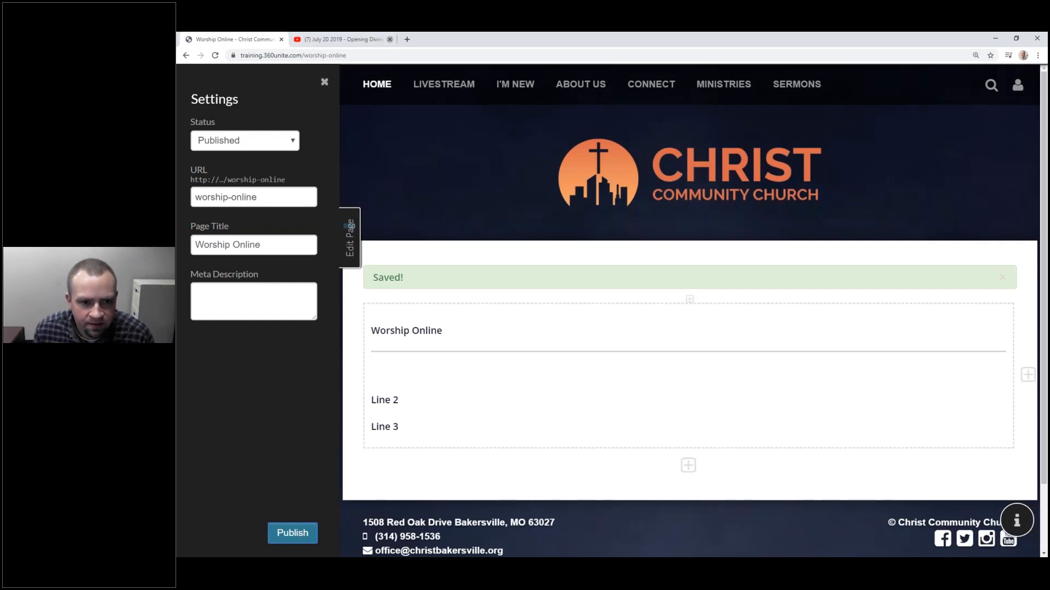
pyautogui.click(371, 85)
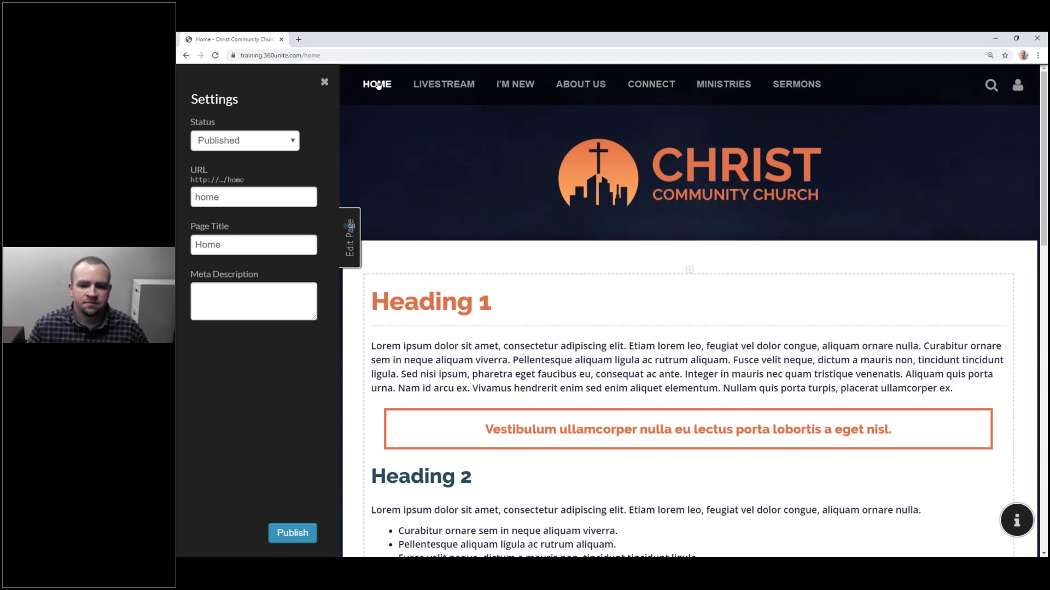
# Step: Insert welcome.png from the image library into a new row above Heading 1
pyautogui.click(690, 270)
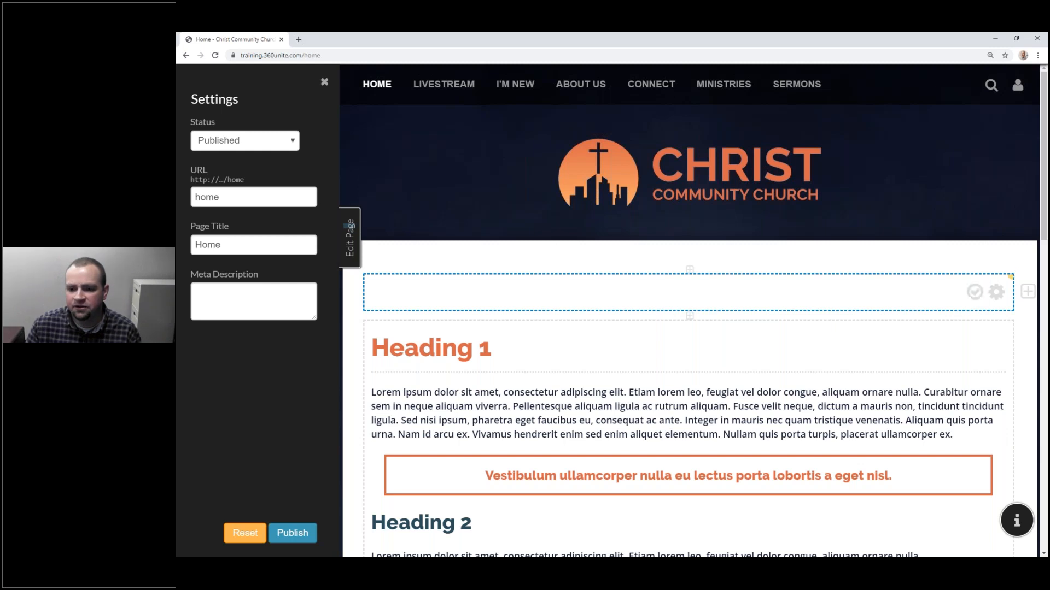
pyautogui.click(973, 293)
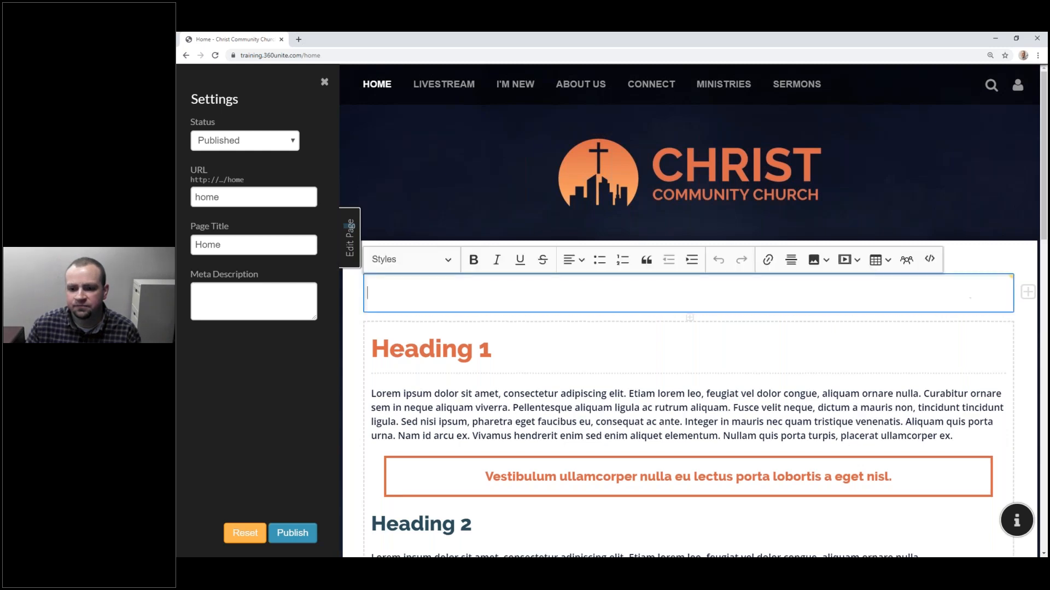
pyautogui.click(820, 260)
pyautogui.click(823, 281)
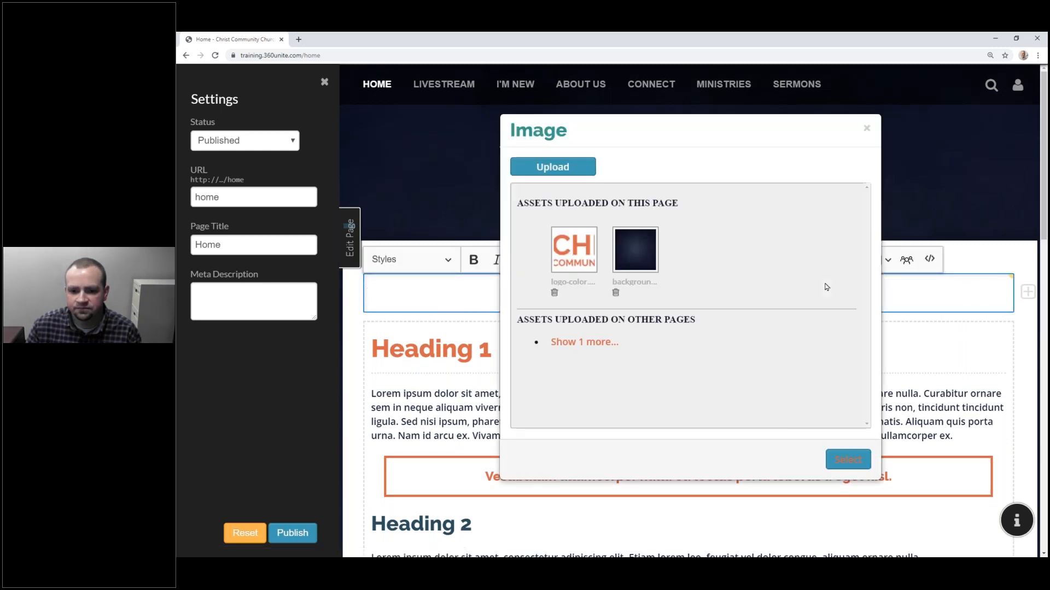
pyautogui.click(607, 350)
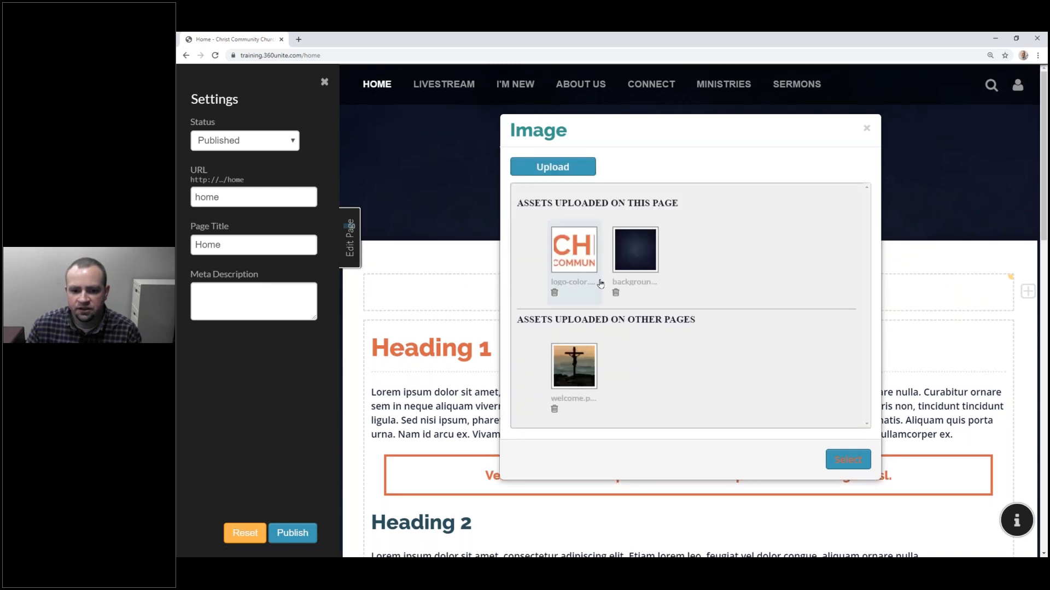
pyautogui.click(588, 353)
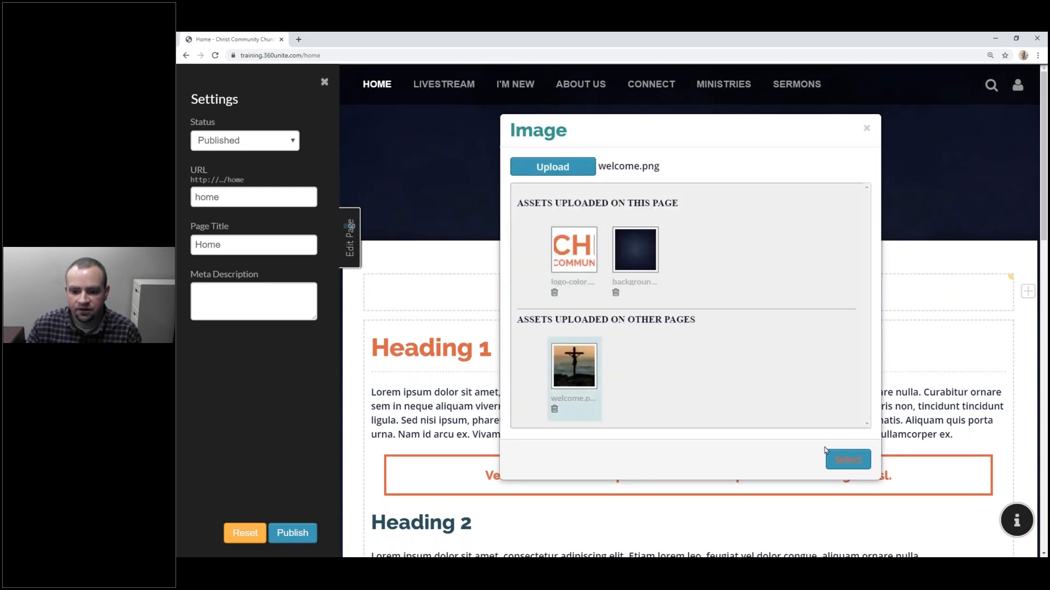
pyautogui.click(846, 464)
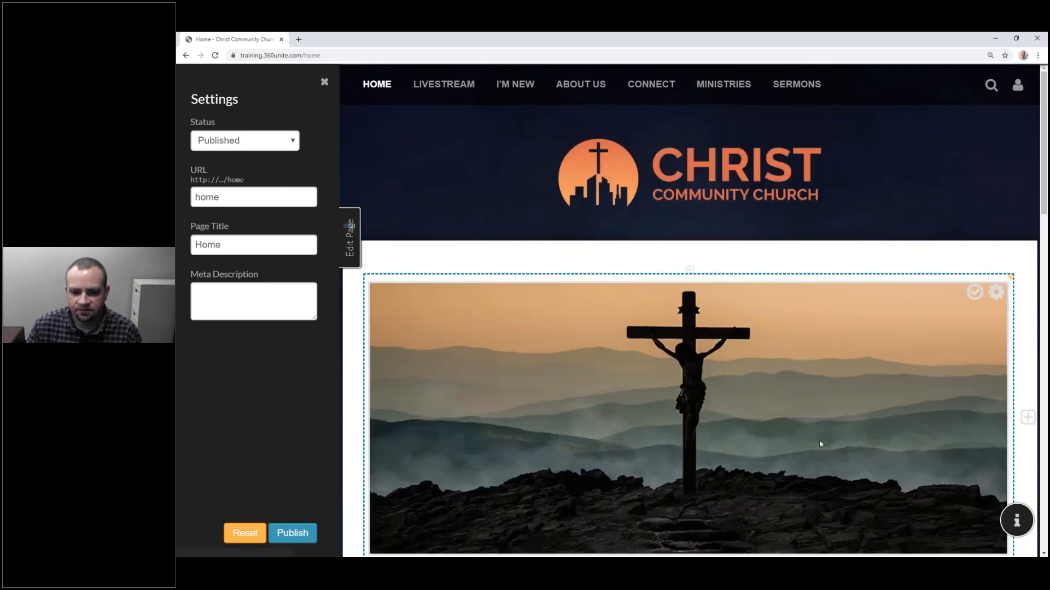
# Step: Set the welcome image width to 100% and center it on the page
pyautogui.click(680, 330)
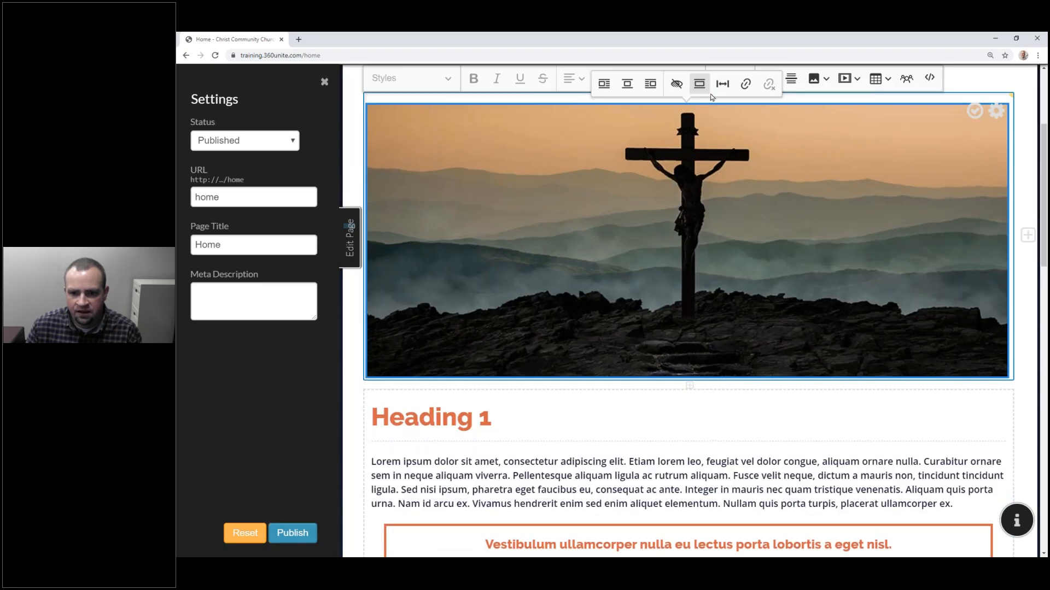
pyautogui.click(722, 83)
pyautogui.write('100/')
pyautogui.press('BackSpace')
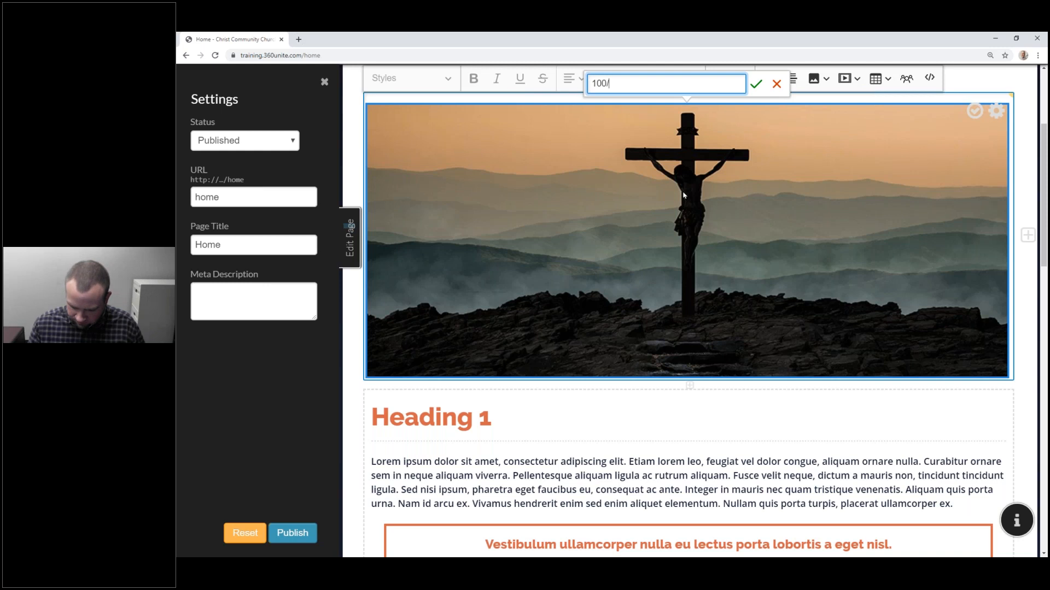
pyautogui.write('%')
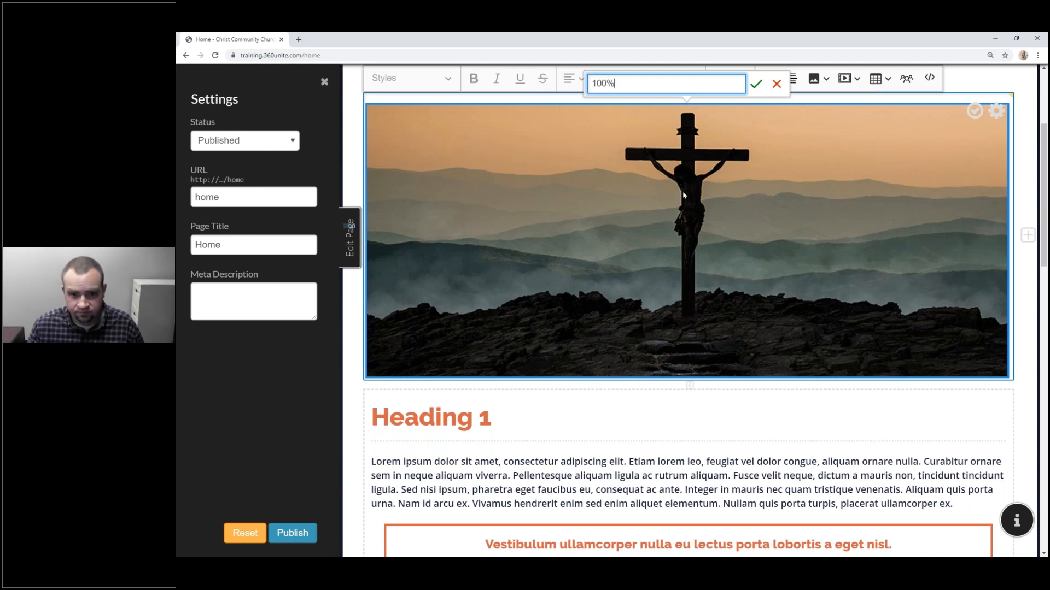
pyautogui.press('Return')
pyautogui.scroll(3, 633, 270)
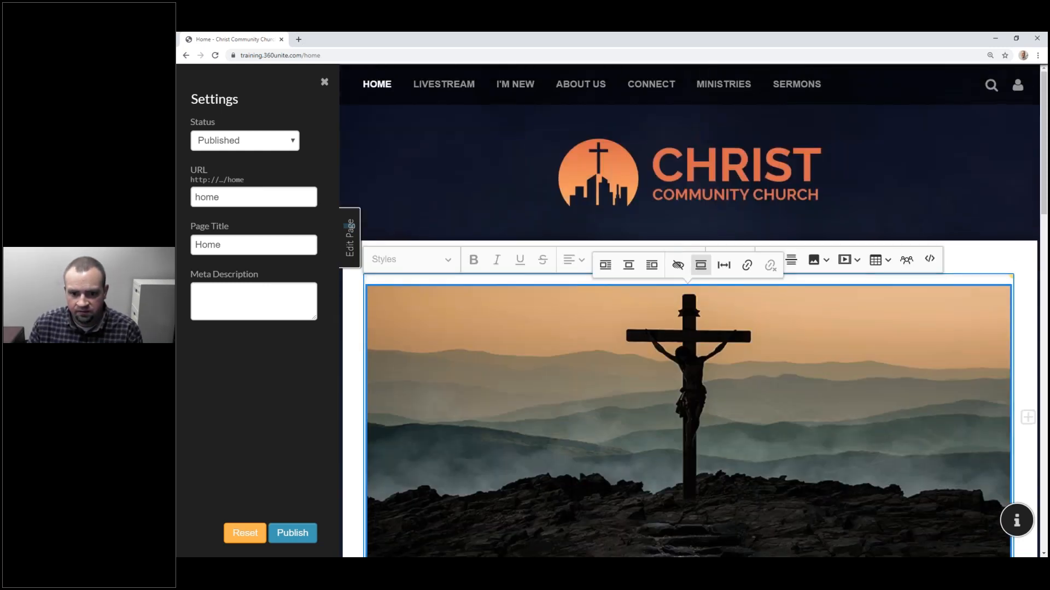
pyautogui.click(629, 266)
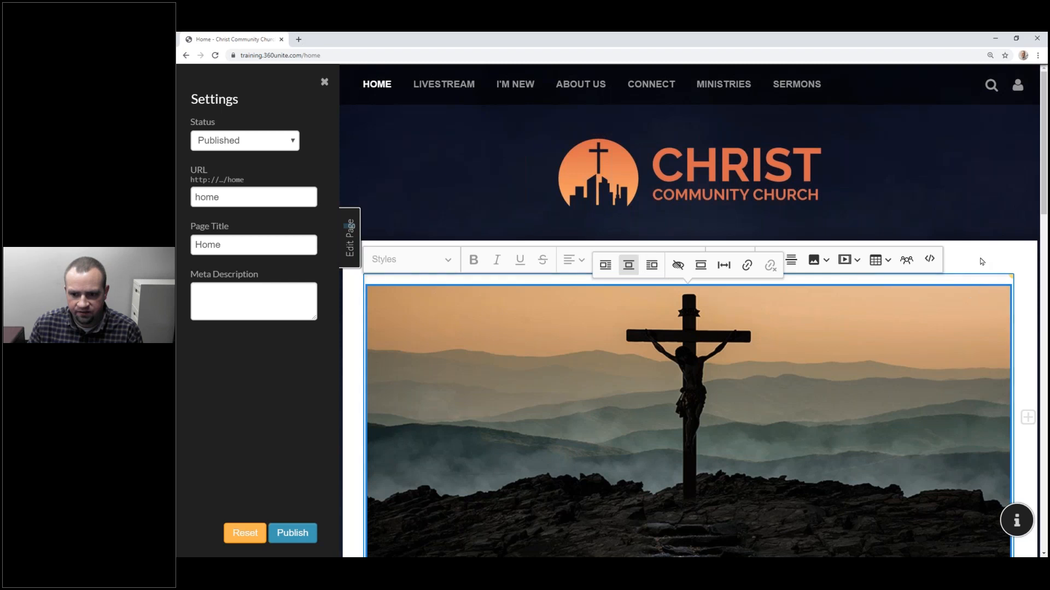
pyautogui.click(805, 304)
pyautogui.scroll(-1, 776, 287)
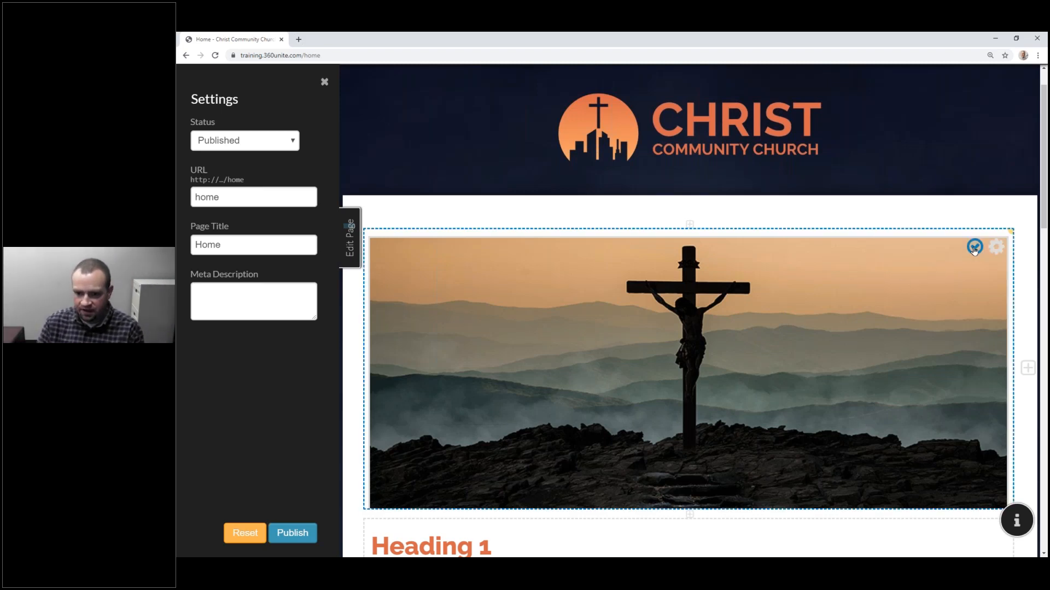
# Step: Publish the Home page and scroll through it to review the result
pyautogui.click(284, 538)
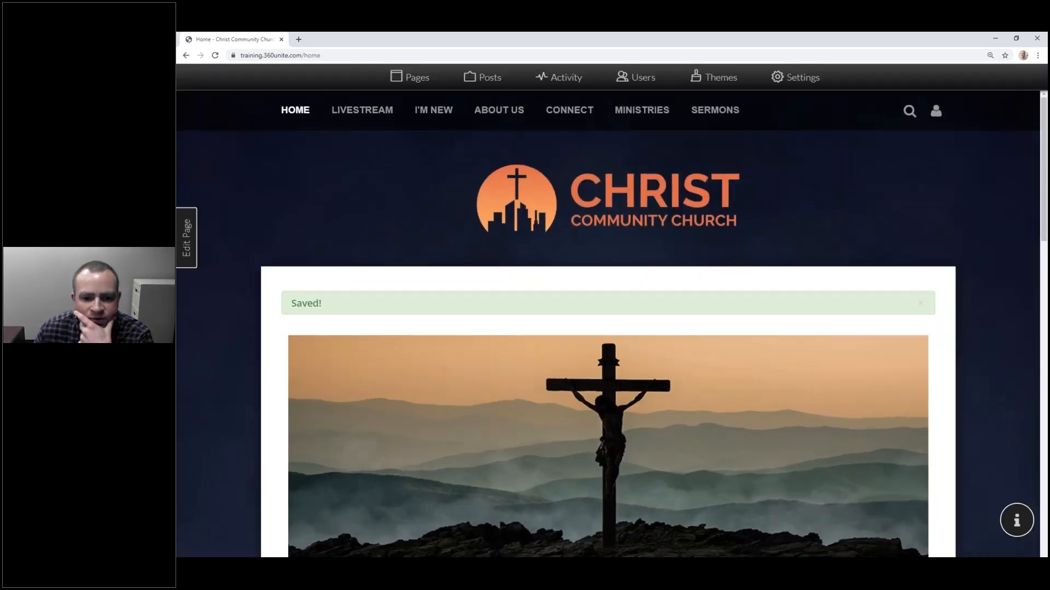
pyautogui.scroll(-5, 732, 350)
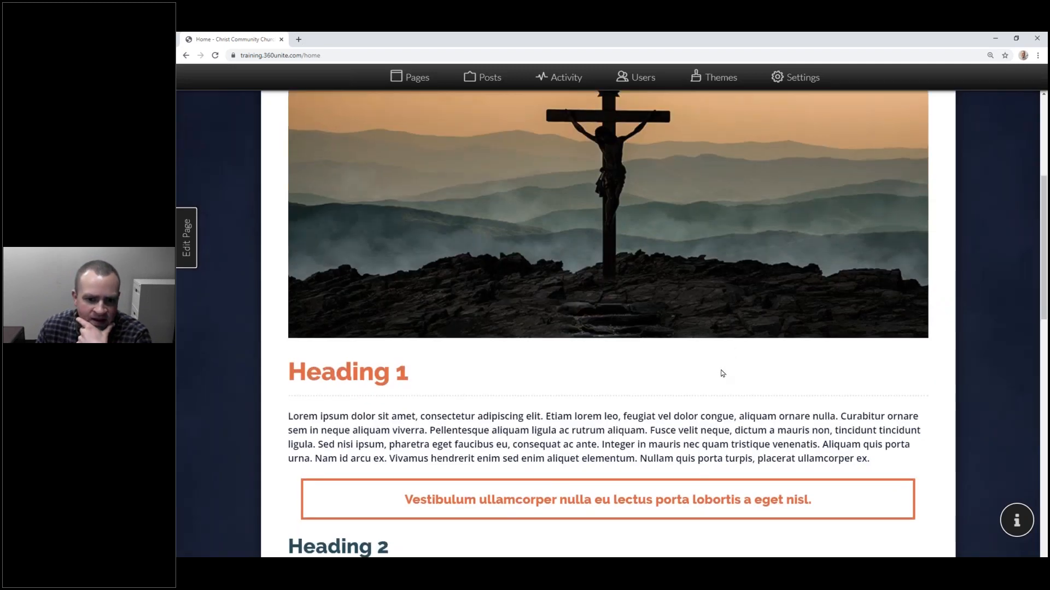
pyautogui.scroll(5, 723, 374)
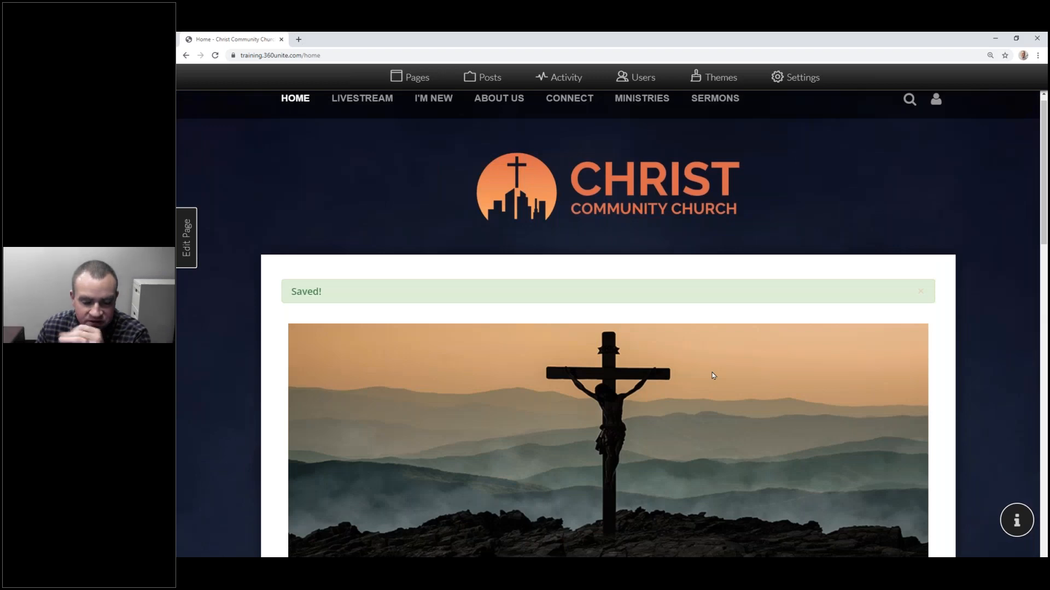
pyautogui.scroll(-10, 711, 376)
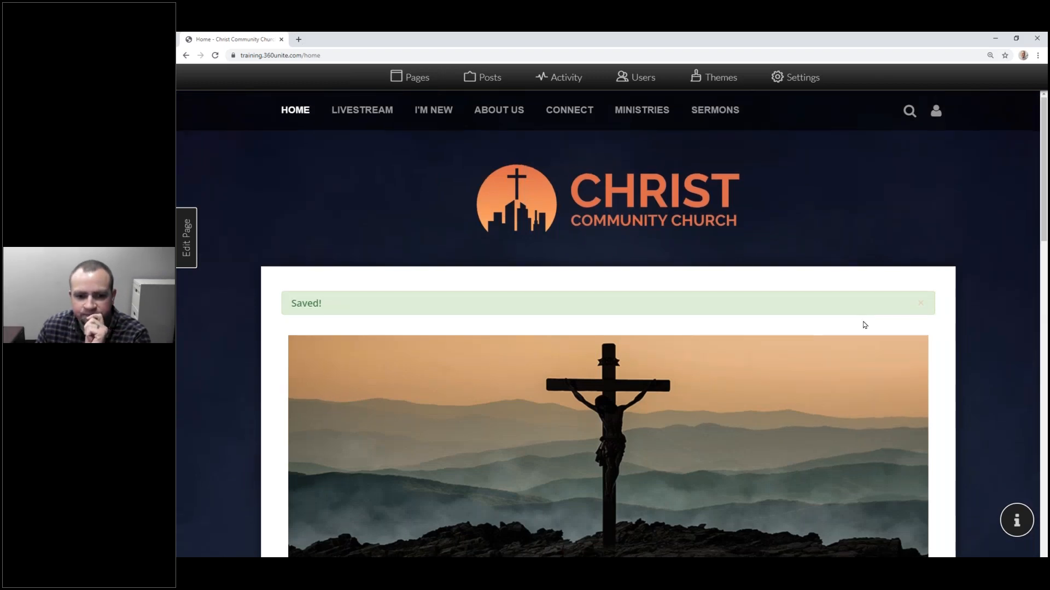
pyautogui.scroll(-10, 781, 332)
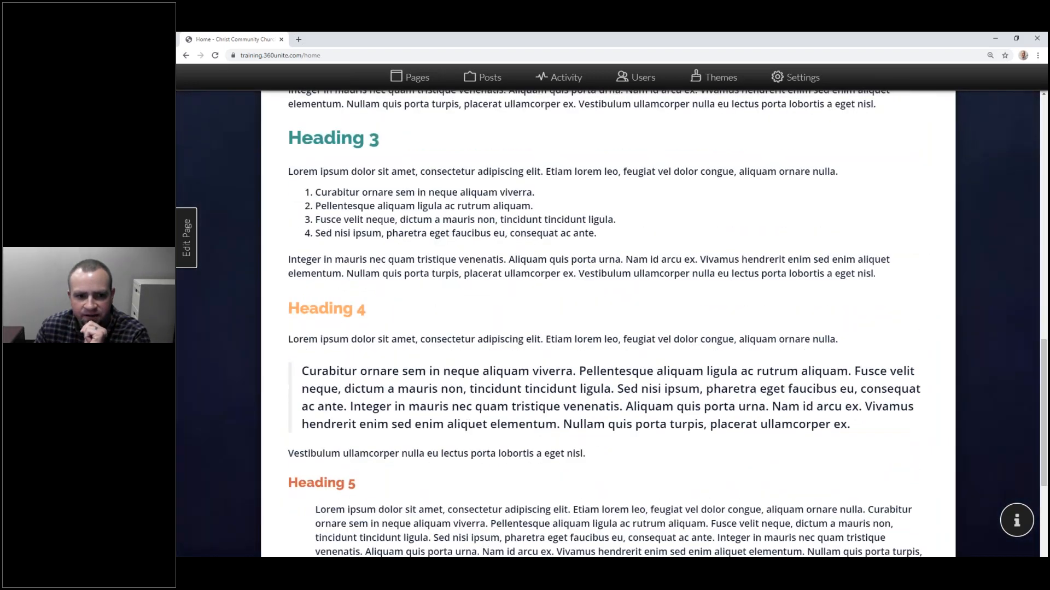
pyautogui.scroll(7, 780, 332)
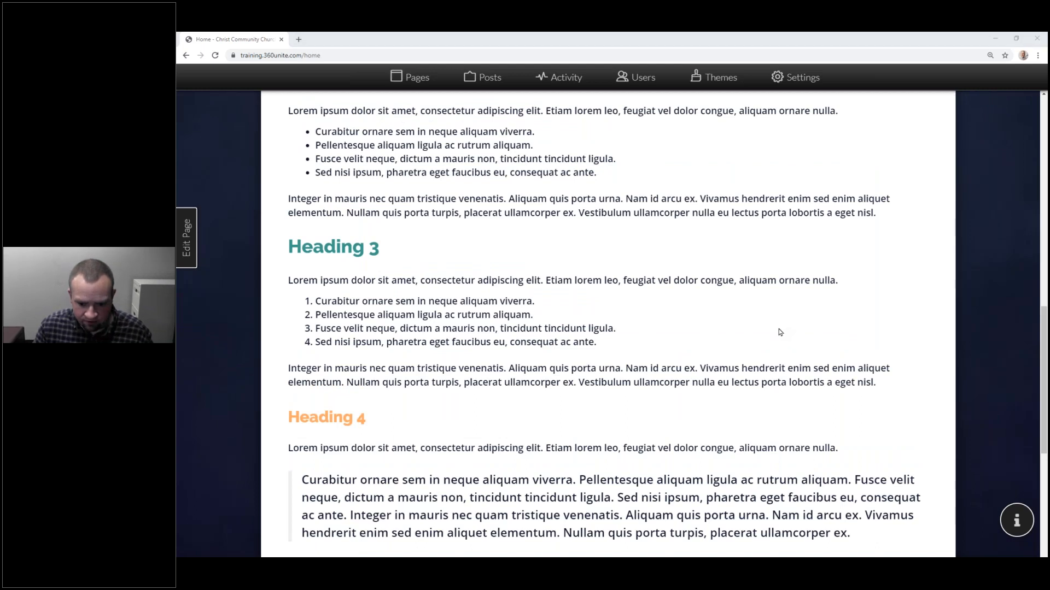
# Step: Check the live site's Home page in a small private window via the mobile navigation menu
pyautogui.hotkey('alt', 'Tab')
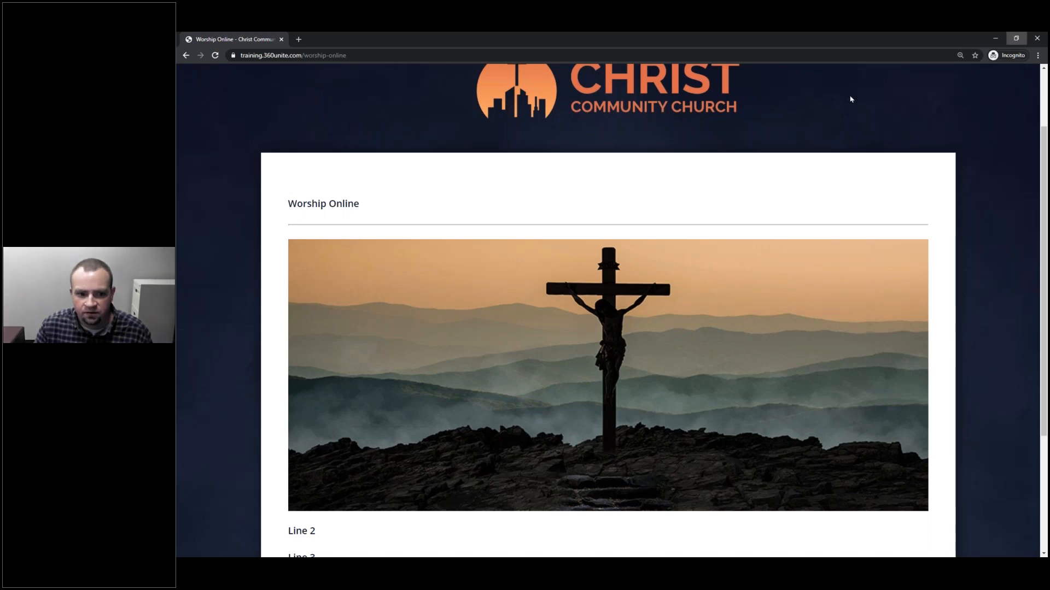
pyautogui.click(1016, 38)
pyautogui.moveTo(403, 84); pyautogui.dragTo(717, 93)
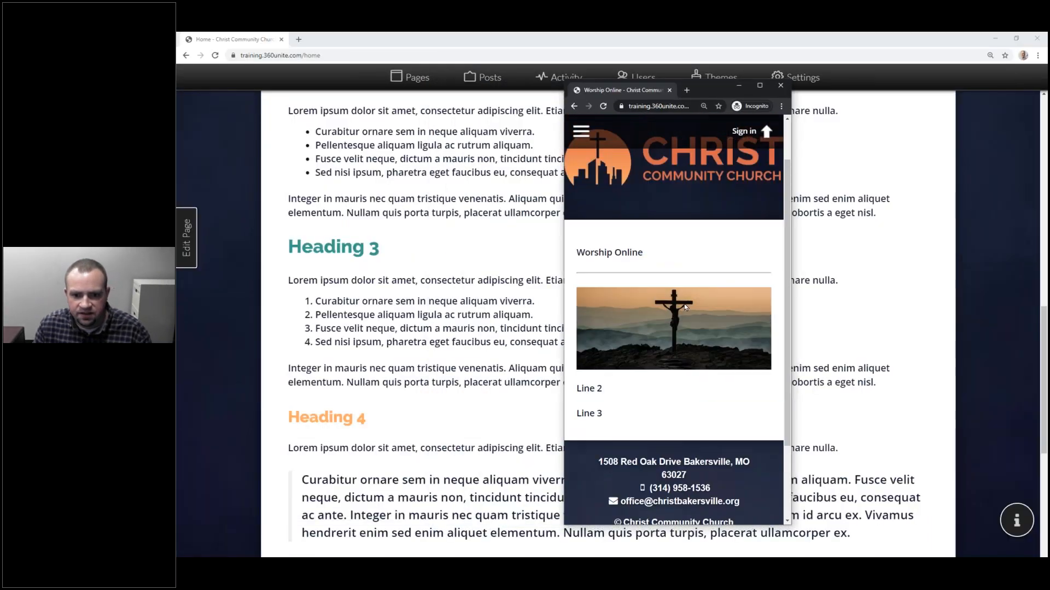
pyautogui.scroll(2, 584, 141)
pyautogui.click(582, 136)
pyautogui.click(596, 166)
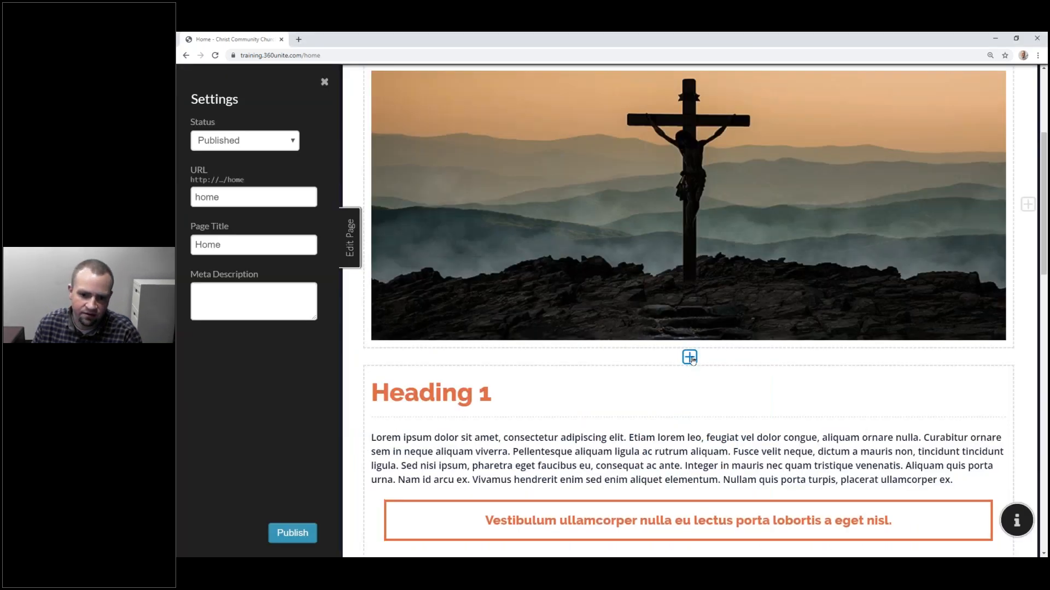
# Step: Add a block below the cross image, split it into three columns, and even out their widths
pyautogui.click(690, 357)
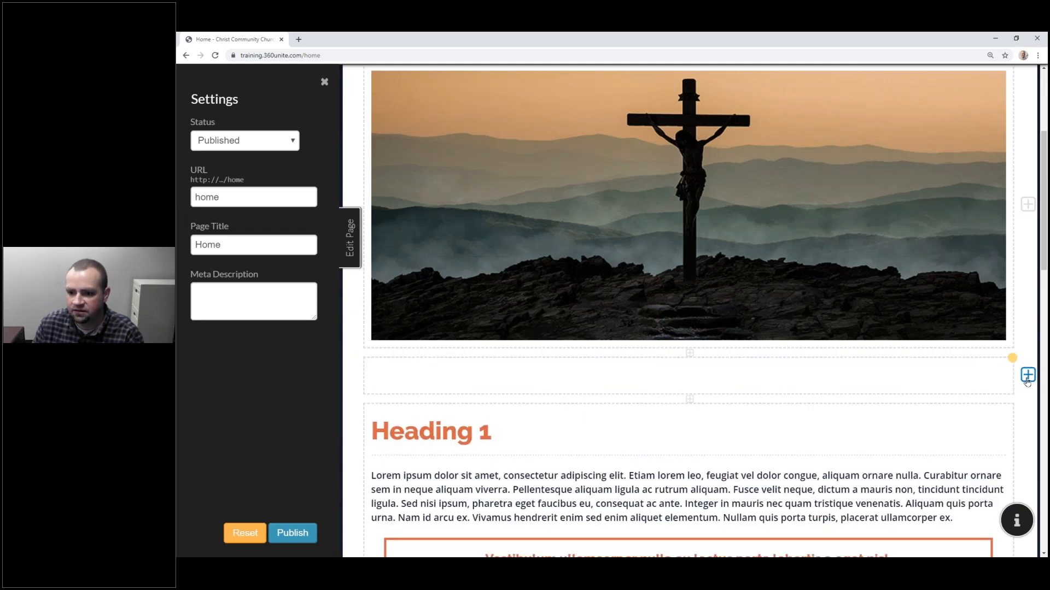
pyautogui.click(1028, 376)
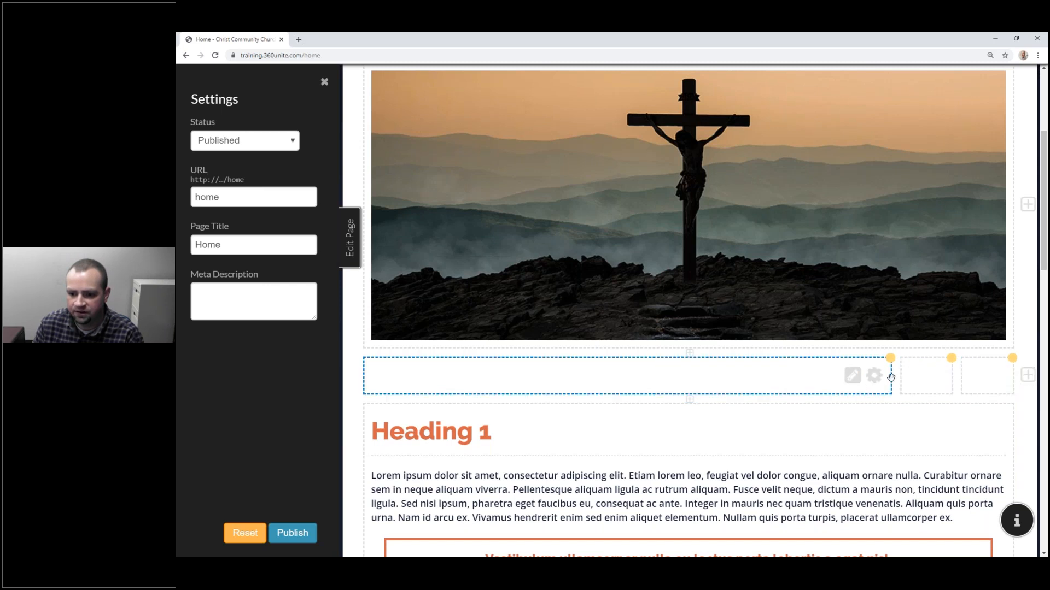
pyautogui.moveTo(894, 377); pyautogui.dragTo(525, 389)
pyautogui.moveTo(955, 376); pyautogui.dragTo(811, 377)
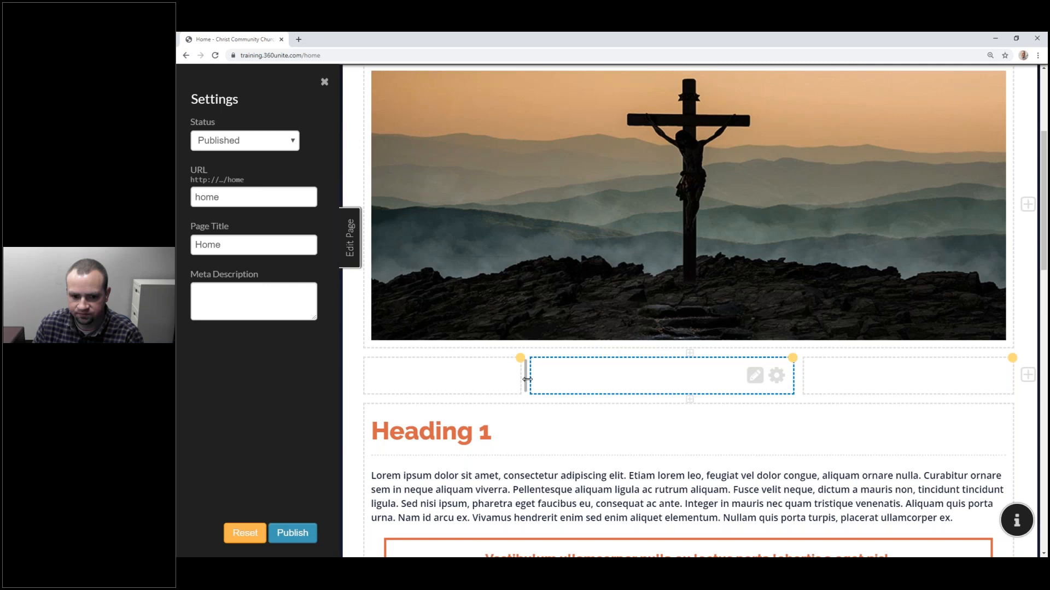
pyautogui.moveTo(571, 375); pyautogui.dragTo(573, 376)
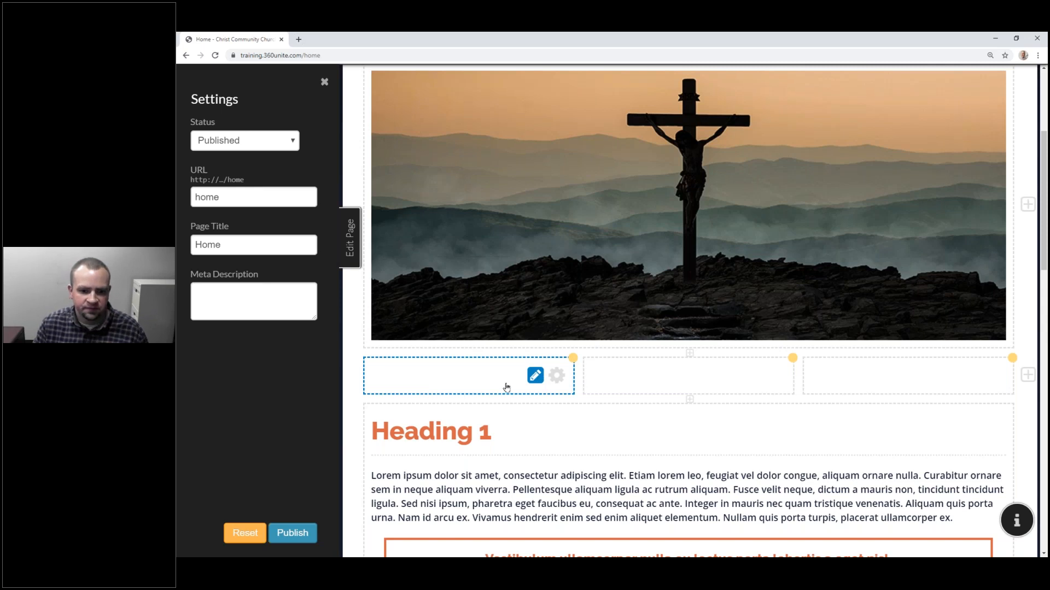
# Step: Upload visit.png and place the handshake photo in the left column
pyautogui.click(401, 375)
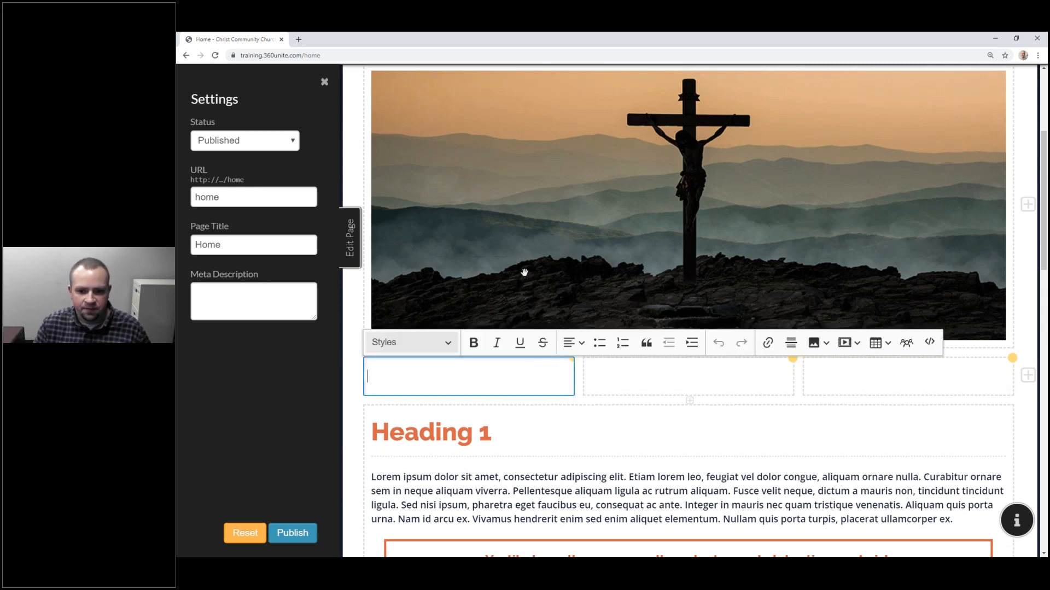
pyautogui.click(826, 344)
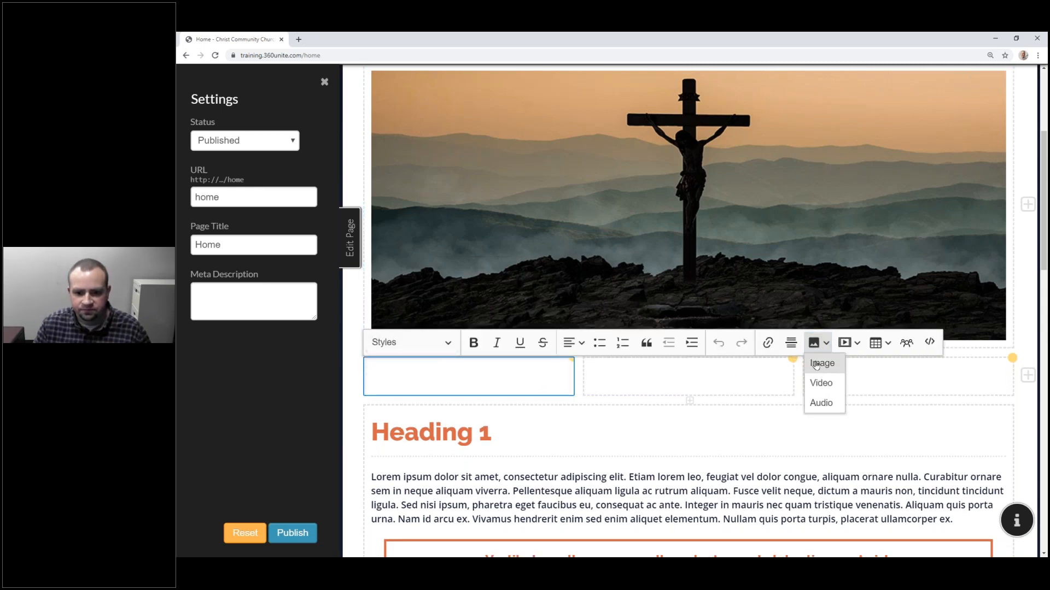
pyautogui.click(821, 364)
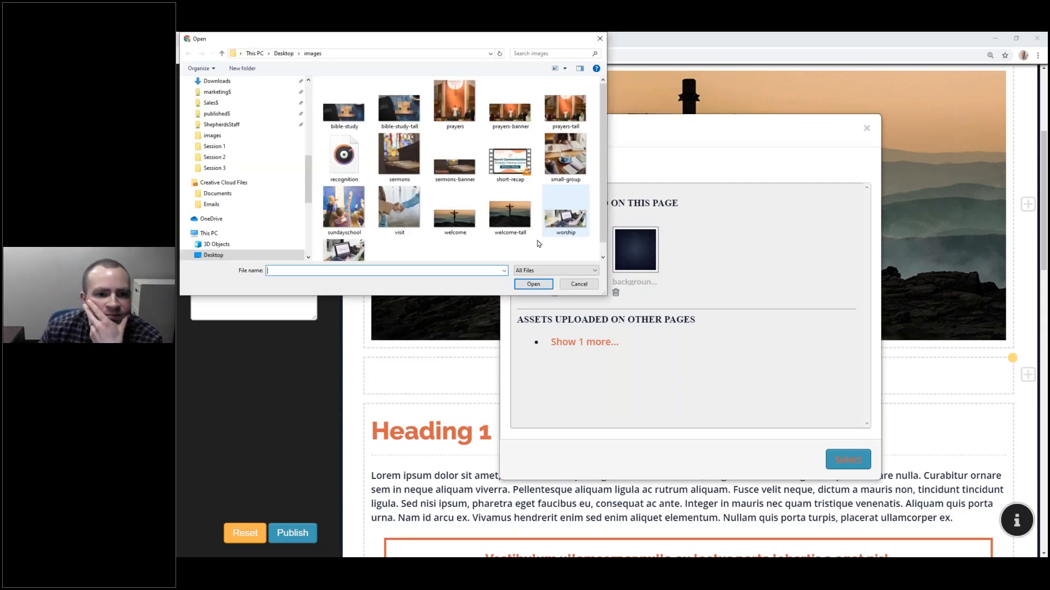
pyautogui.click(410, 210)
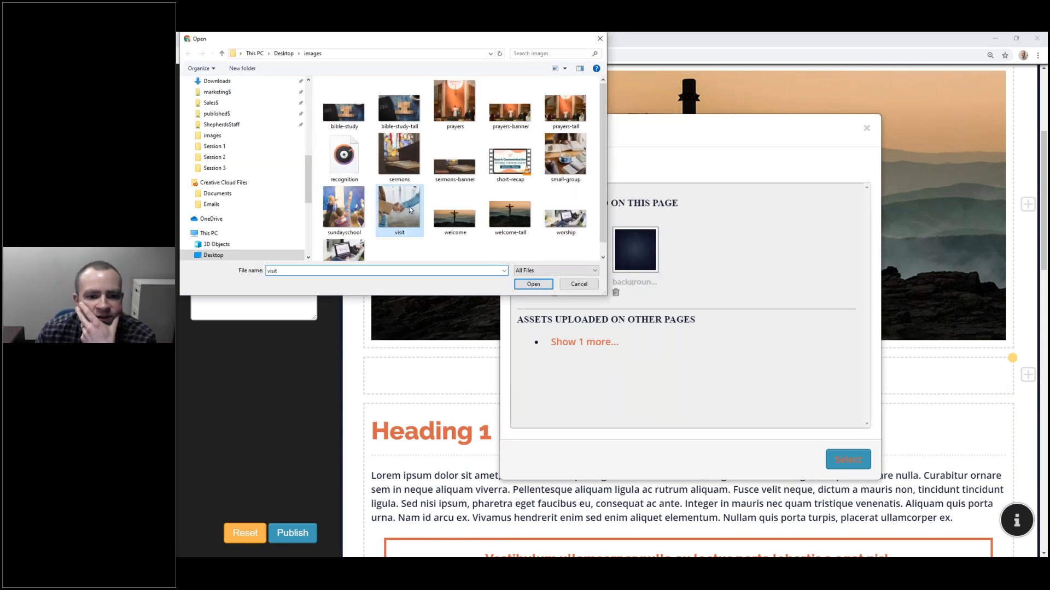
pyautogui.click(532, 285)
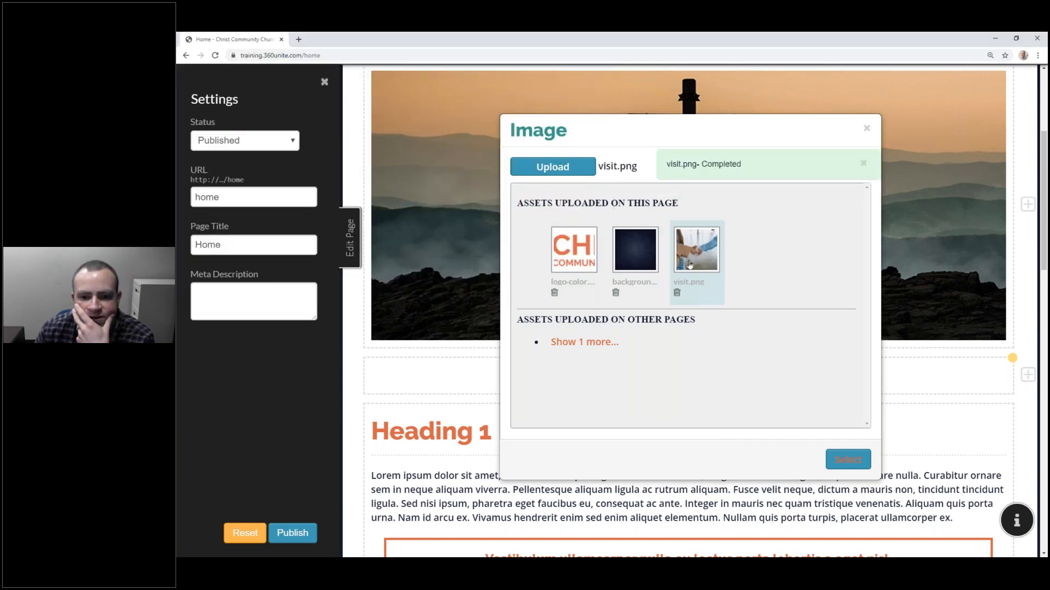
pyautogui.click(693, 258)
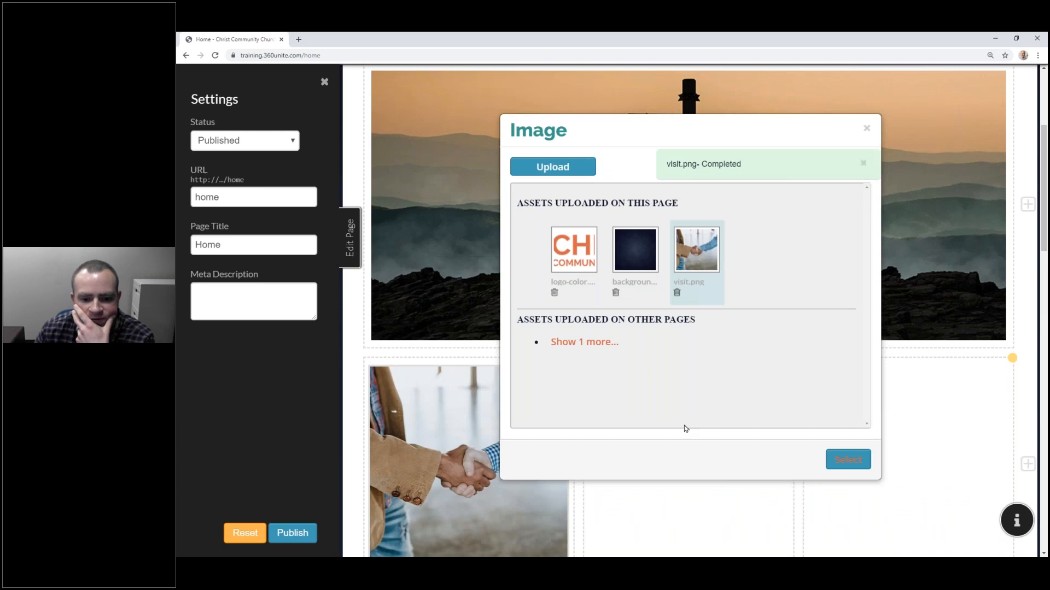
pyautogui.scroll(-4, 686, 429)
pyautogui.click(848, 460)
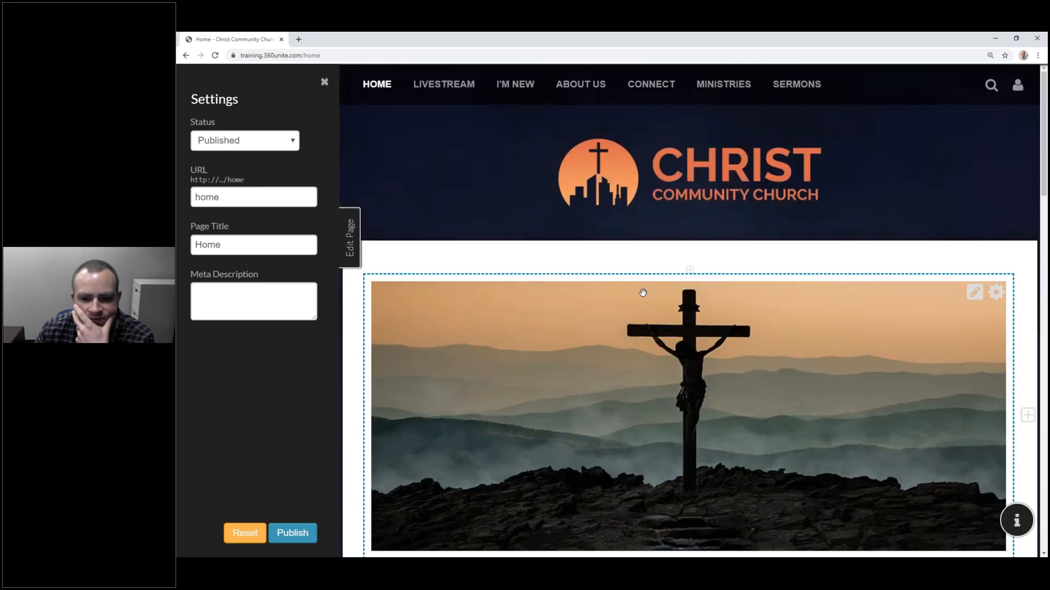
pyautogui.scroll(-5, 643, 293)
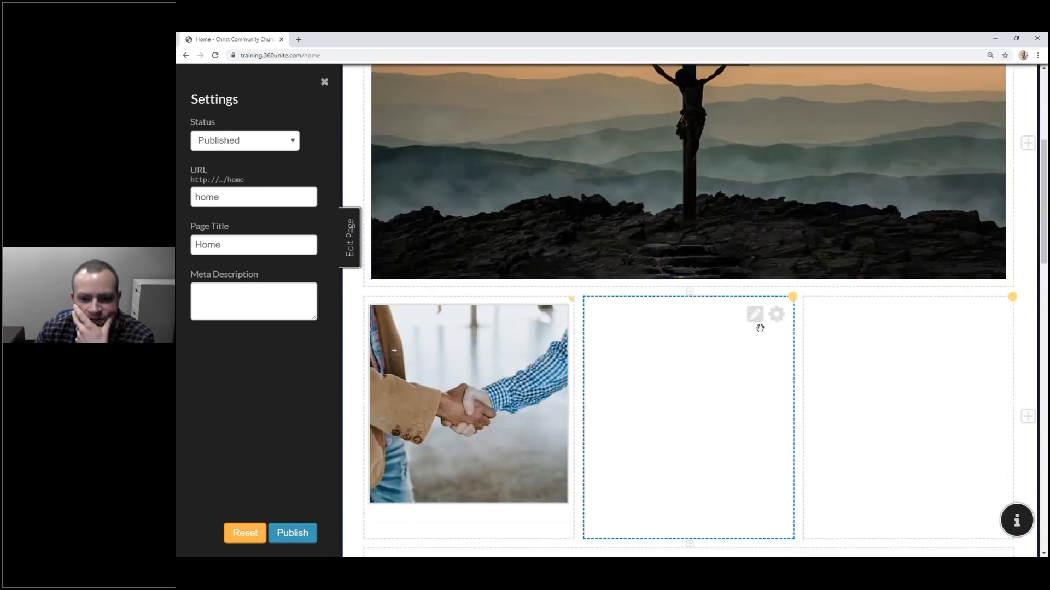
# Step: Upload the sundayschool image and insert it into the middle column
pyautogui.click(701, 313)
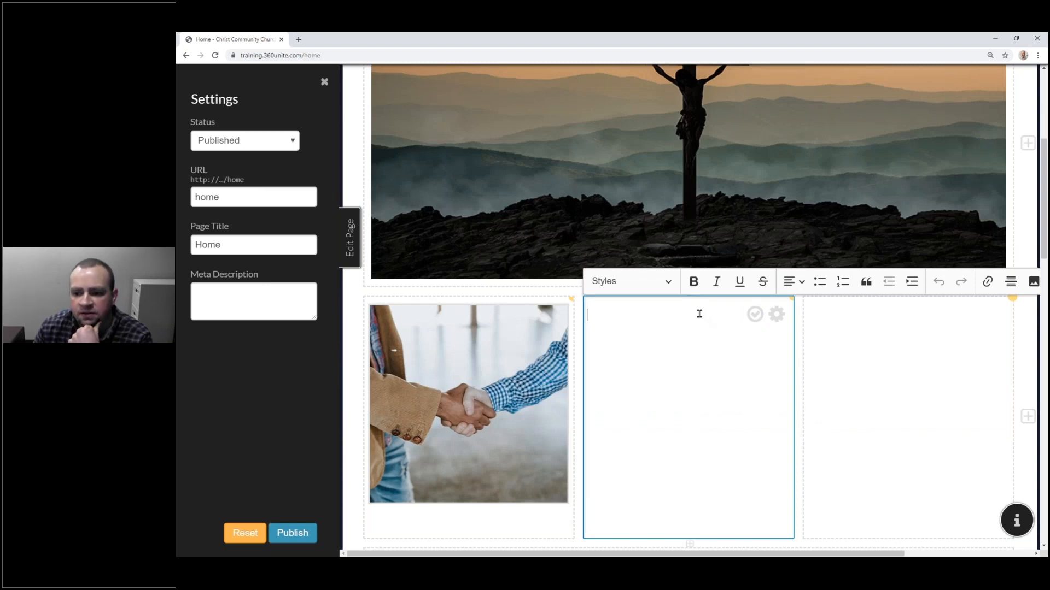
pyautogui.click(1033, 282)
pyautogui.click(580, 169)
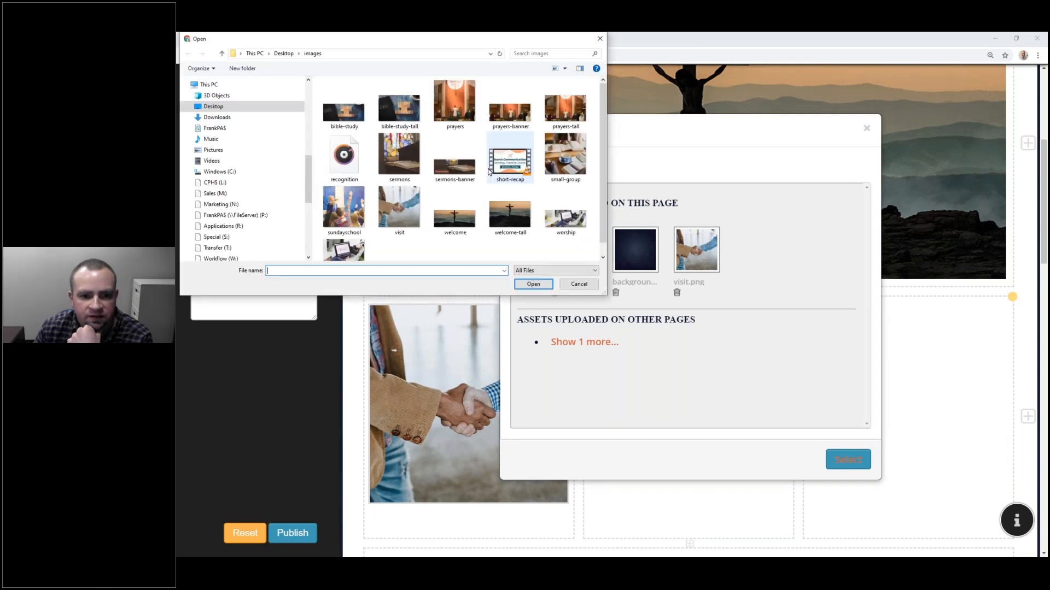
pyautogui.click(343, 209)
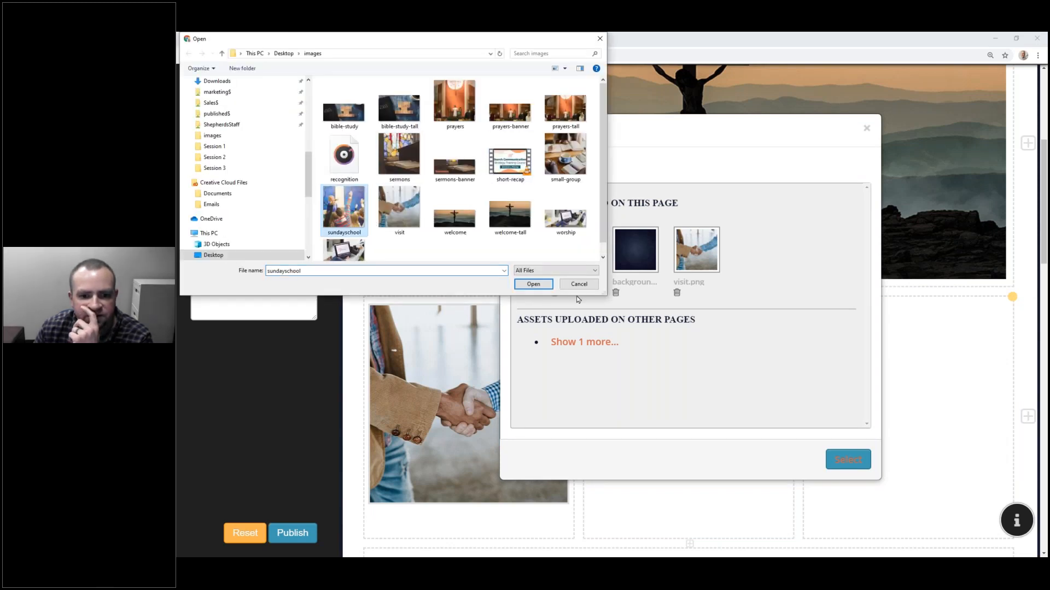
pyautogui.click(533, 284)
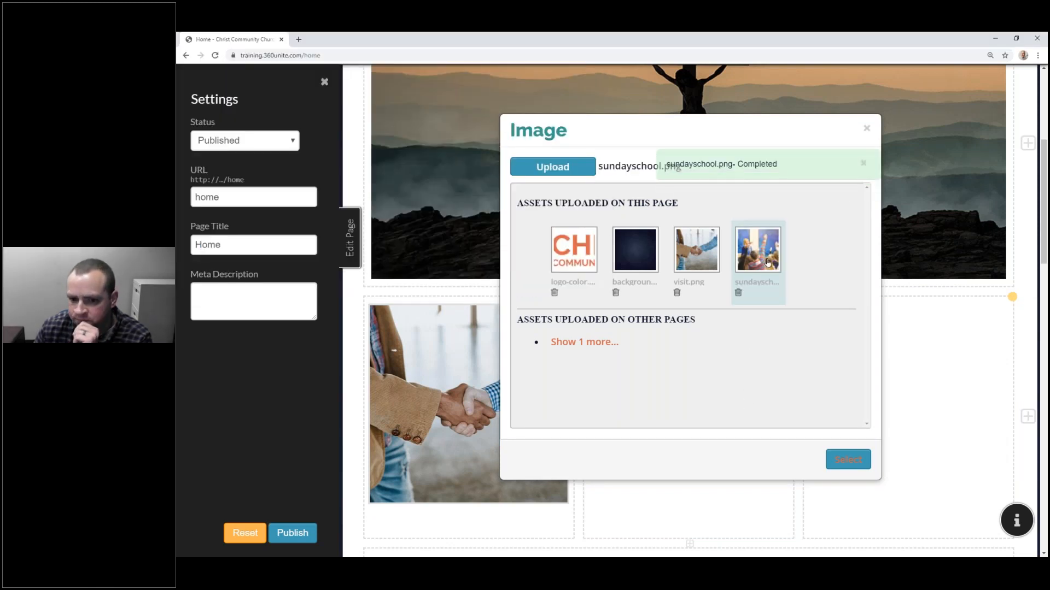
pyautogui.click(848, 459)
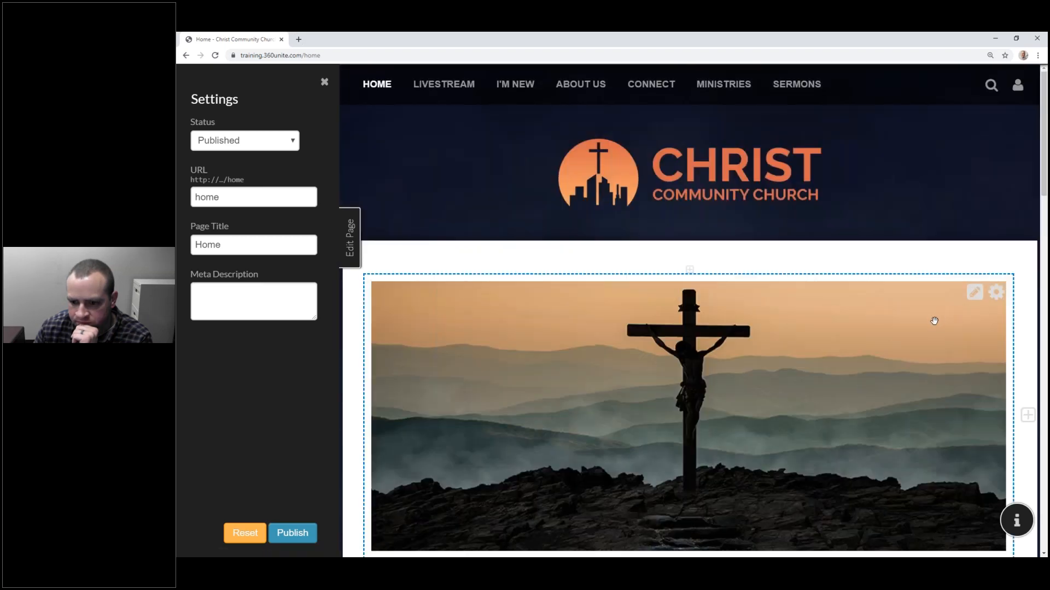
pyautogui.scroll(-5, 934, 321)
# Step: Upload sermons.png from Desktop\images and insert the pulpit photo into the third column
pyautogui.click(976, 272)
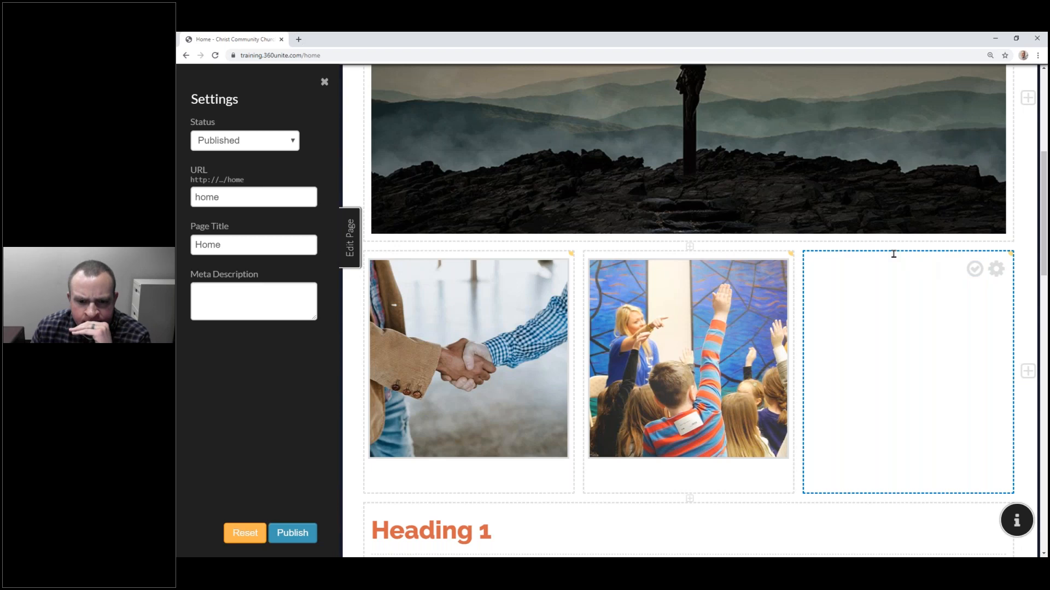
pyautogui.click(958, 270)
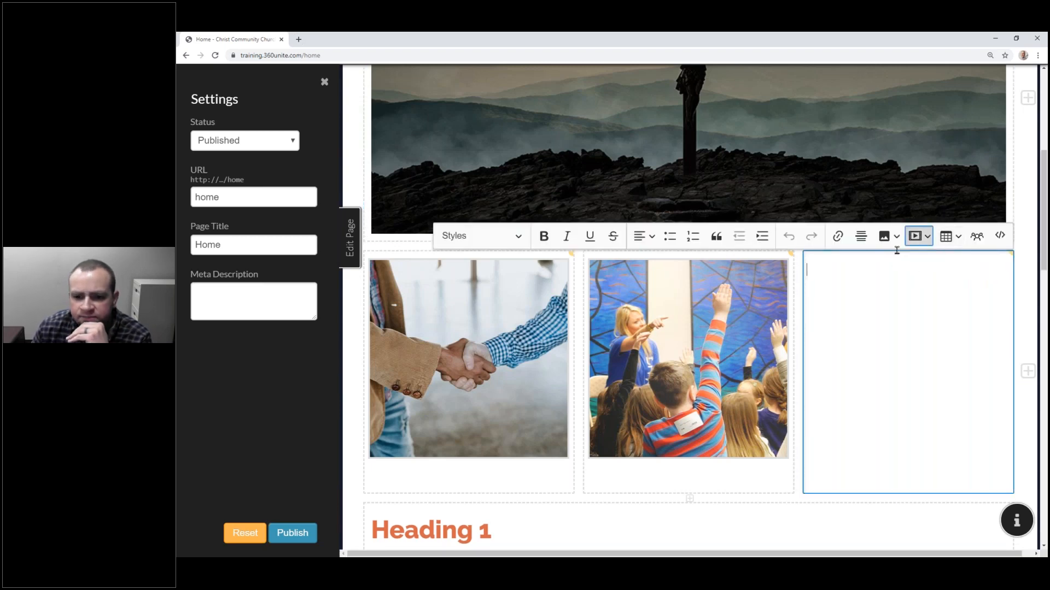
pyautogui.click(885, 236)
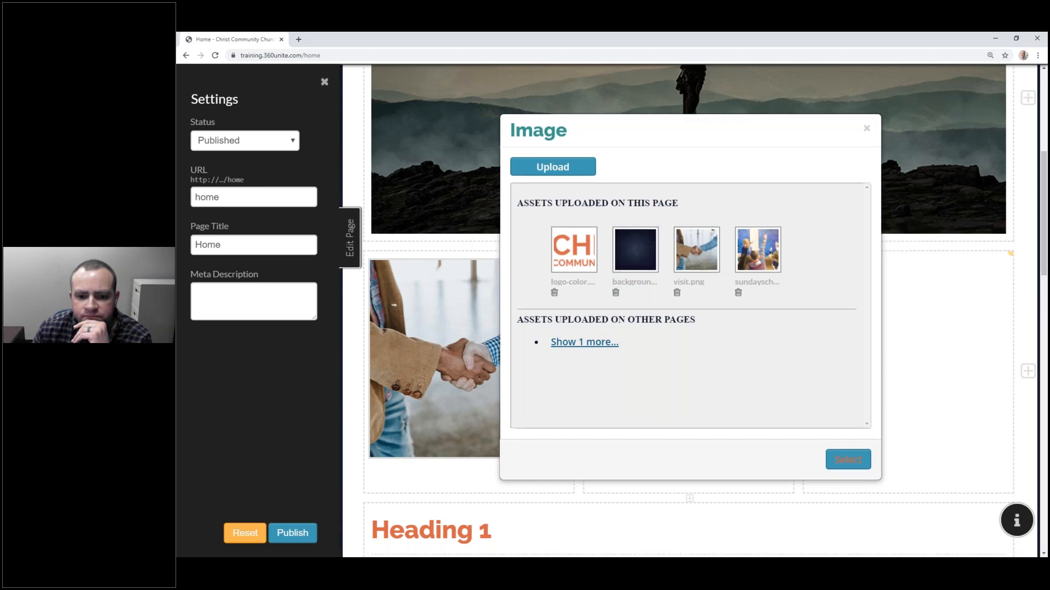
pyautogui.click(584, 342)
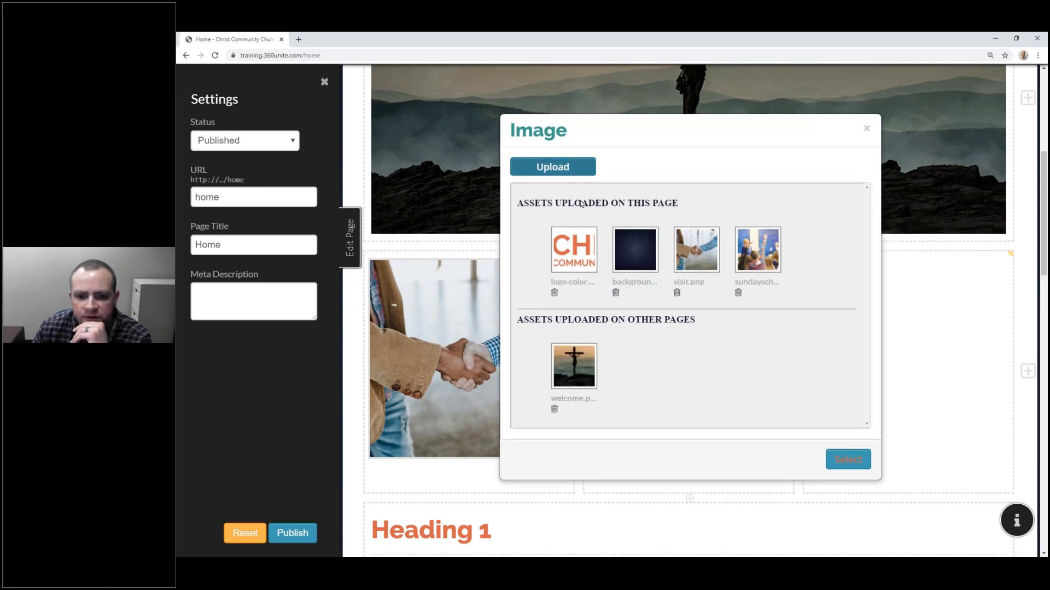
pyautogui.click(564, 161)
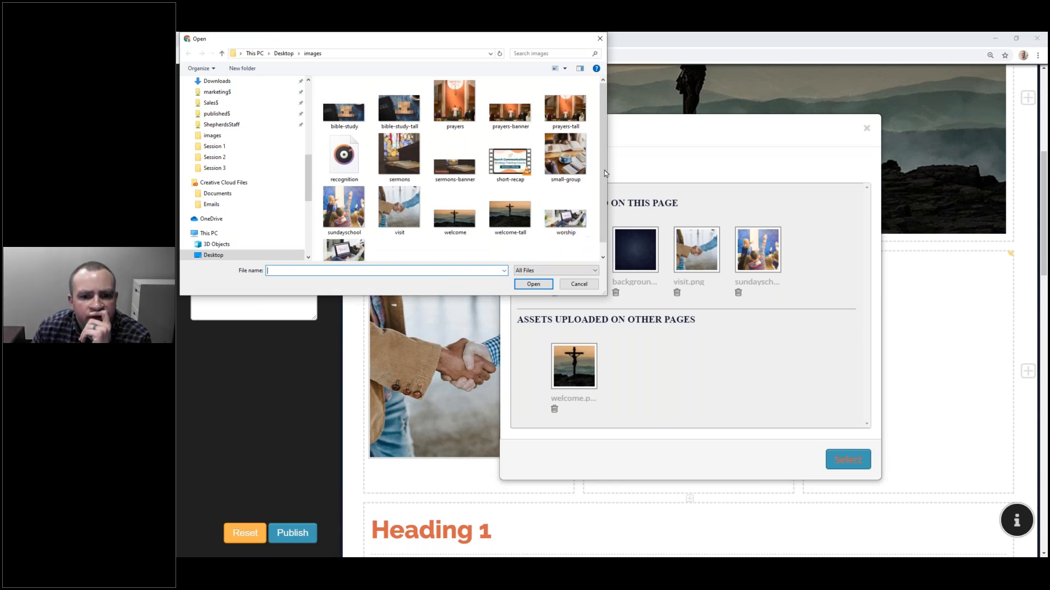
pyautogui.moveTo(603, 185); pyautogui.dragTo(603, 211)
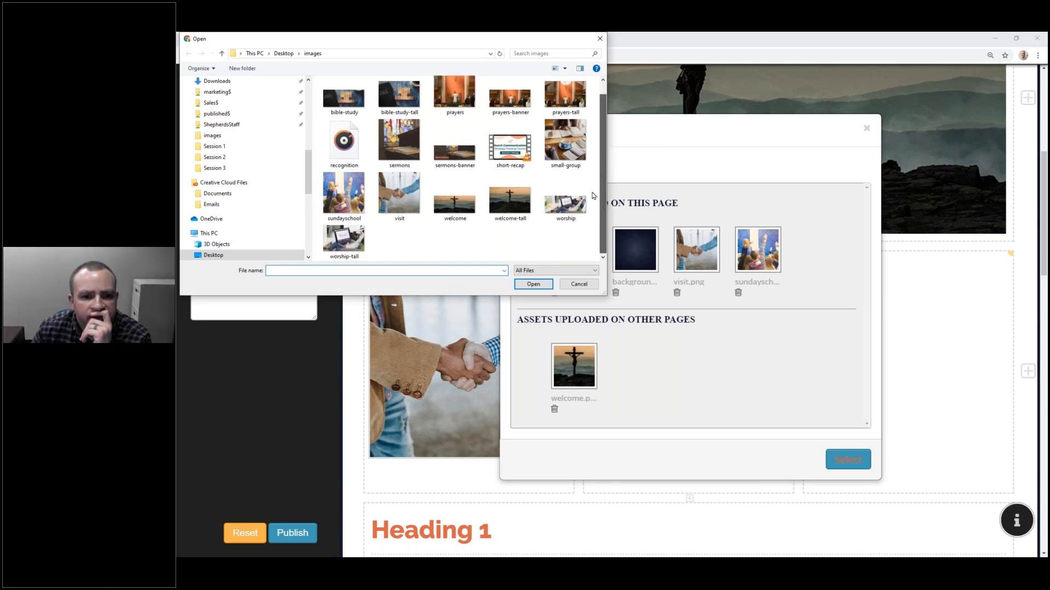
pyautogui.scroll(1, 592, 164)
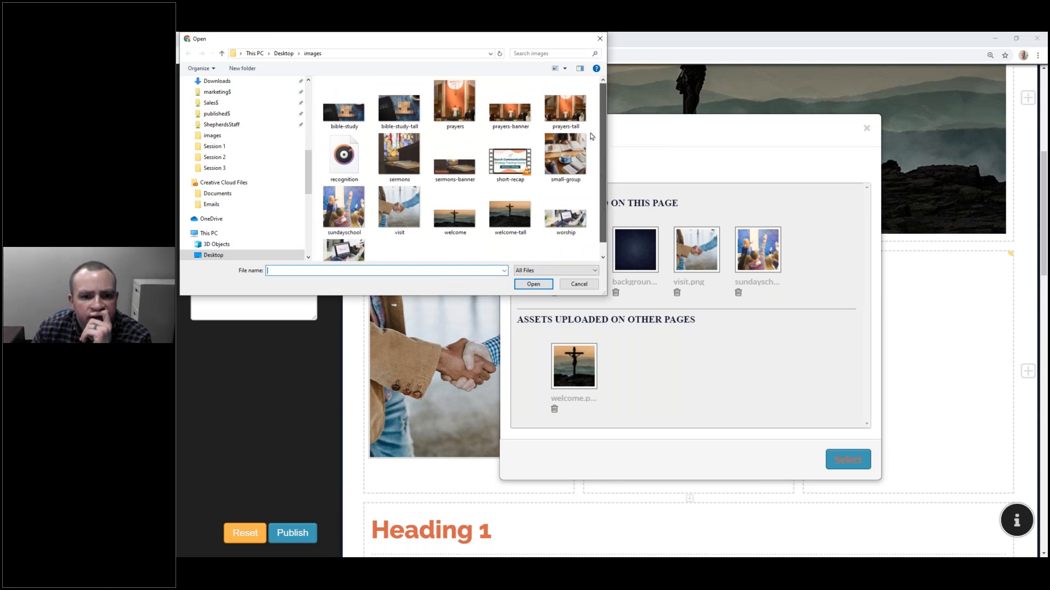
pyautogui.click(383, 160)
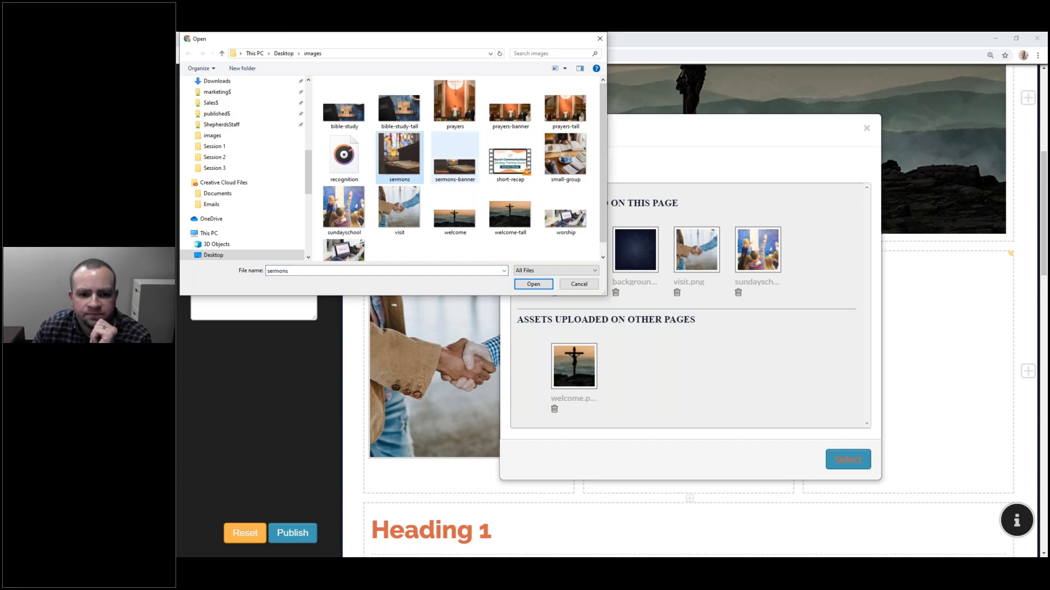
pyautogui.click(540, 286)
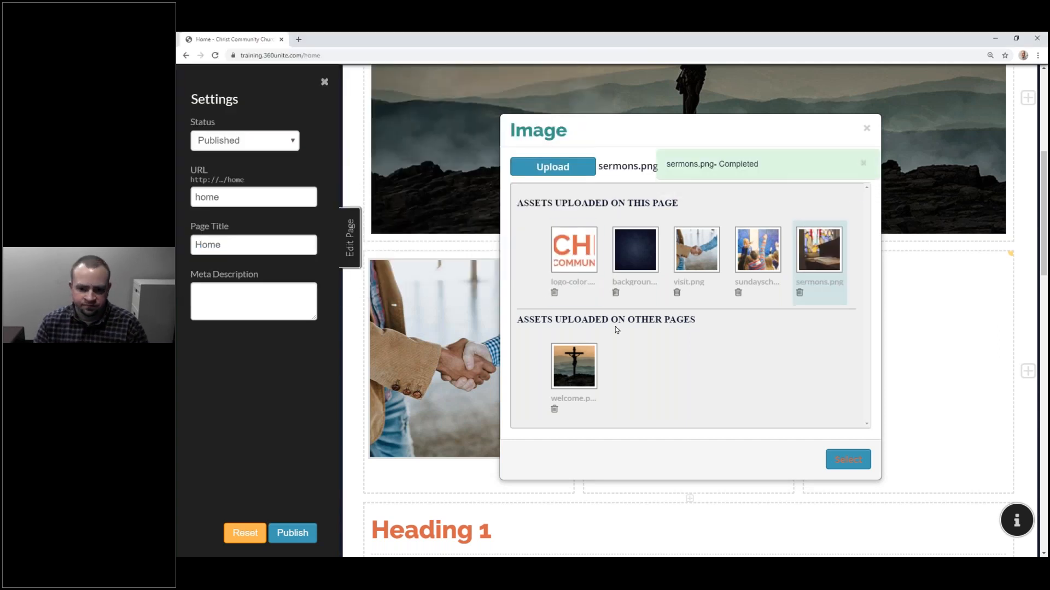
pyautogui.click(849, 459)
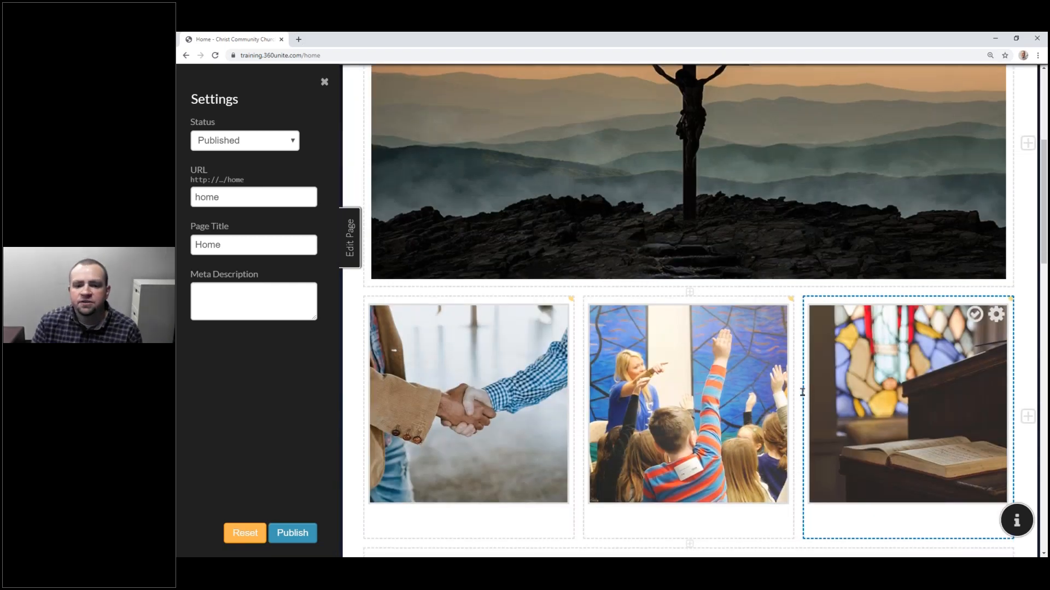
pyautogui.scroll(-2, 783, 383)
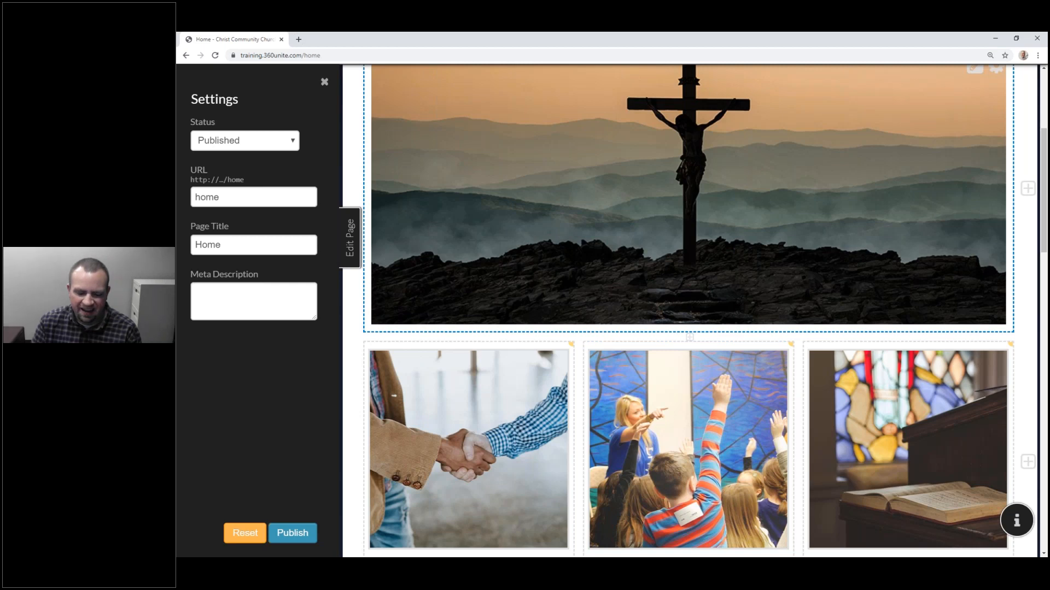
pyautogui.scroll(-4, 703, 302)
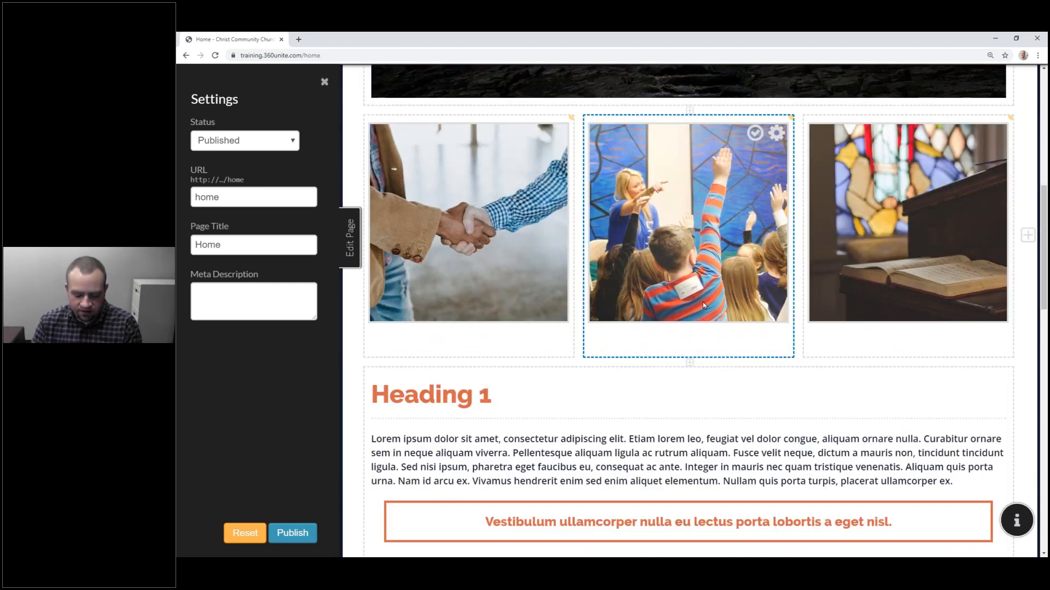
# Step: Caption the handshake photo with 'Are you new?', 'Check out our visitor page.' and 'Visitor Page >'
pyautogui.click(482, 299)
pyautogui.write('Are you new')
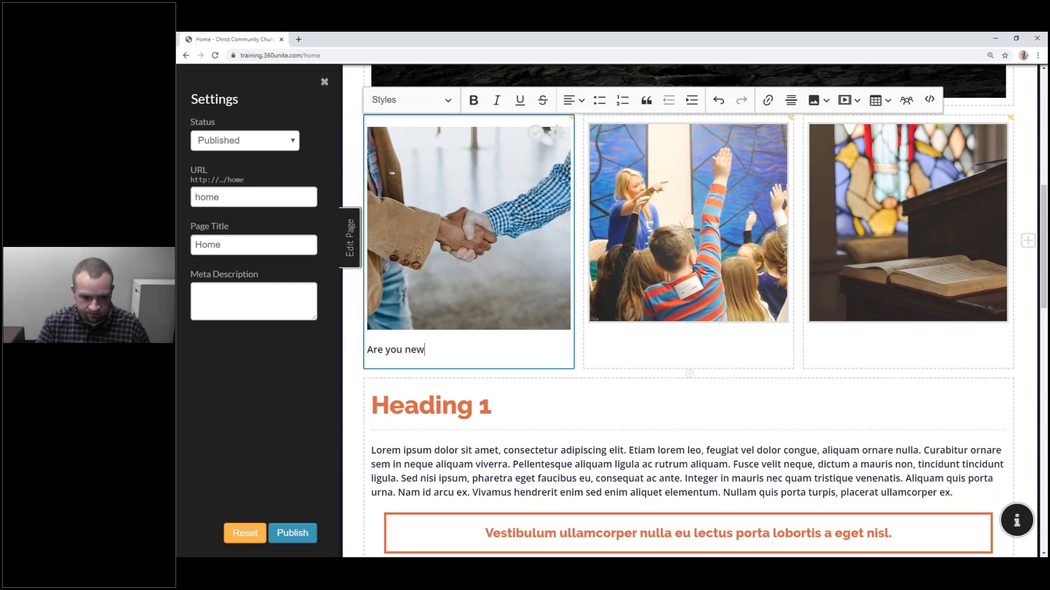
pyautogui.write('?')
pyautogui.press('Return')
pyautogui.write('Check out our visitor page')
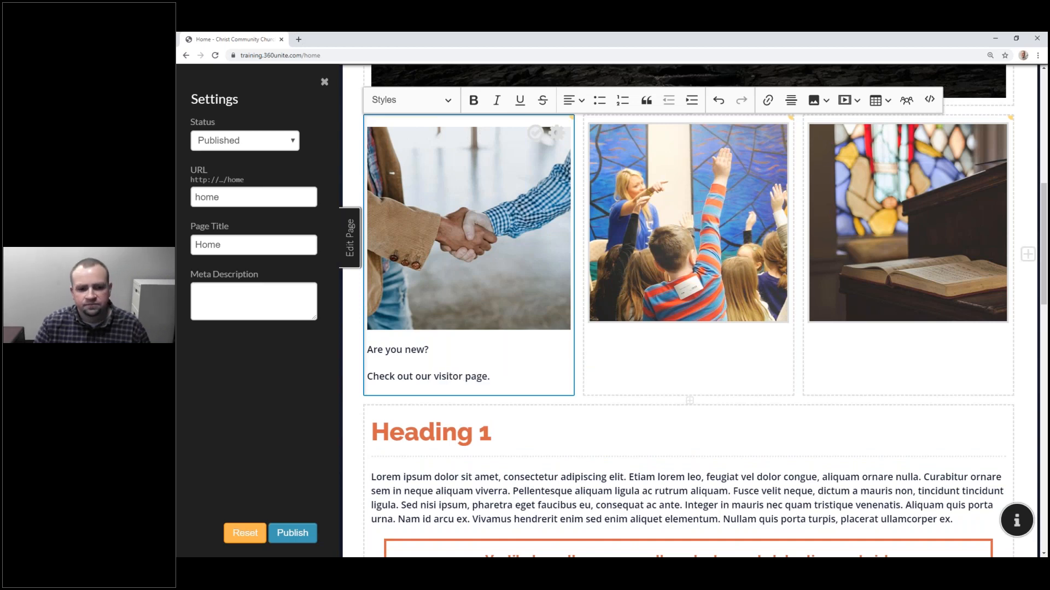
pyautogui.write('.')
pyautogui.press('Return')
pyautogui.write('Visitor Page >')
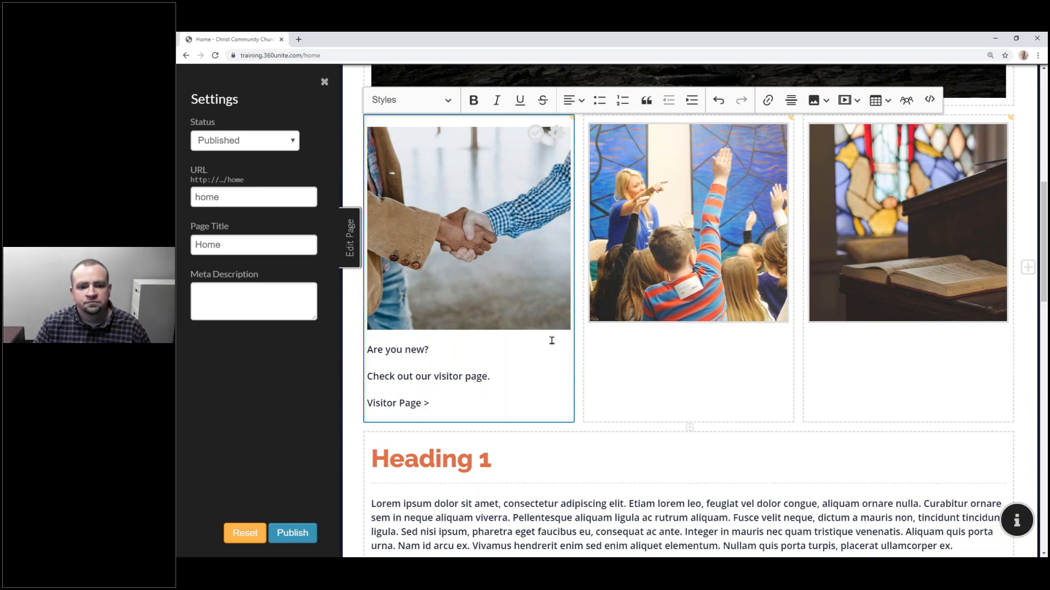
# Step: Caption the Sunday school photo 'Join Us for Sunday School' / 'Every Sunday at 9:30 in the fellowship hall. Learn More >'
pyautogui.click(668, 376)
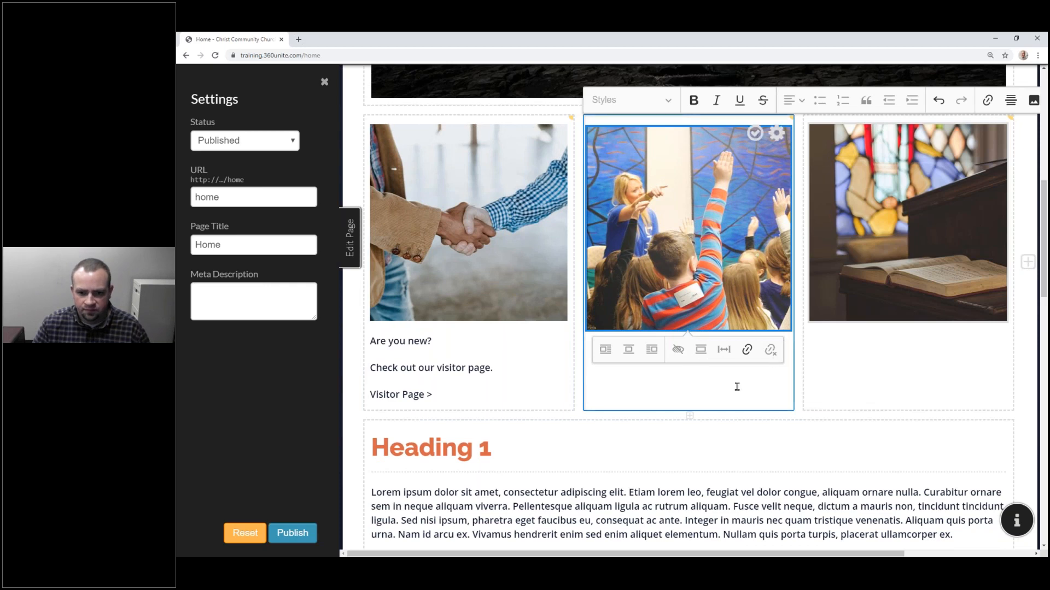
pyautogui.click(755, 133)
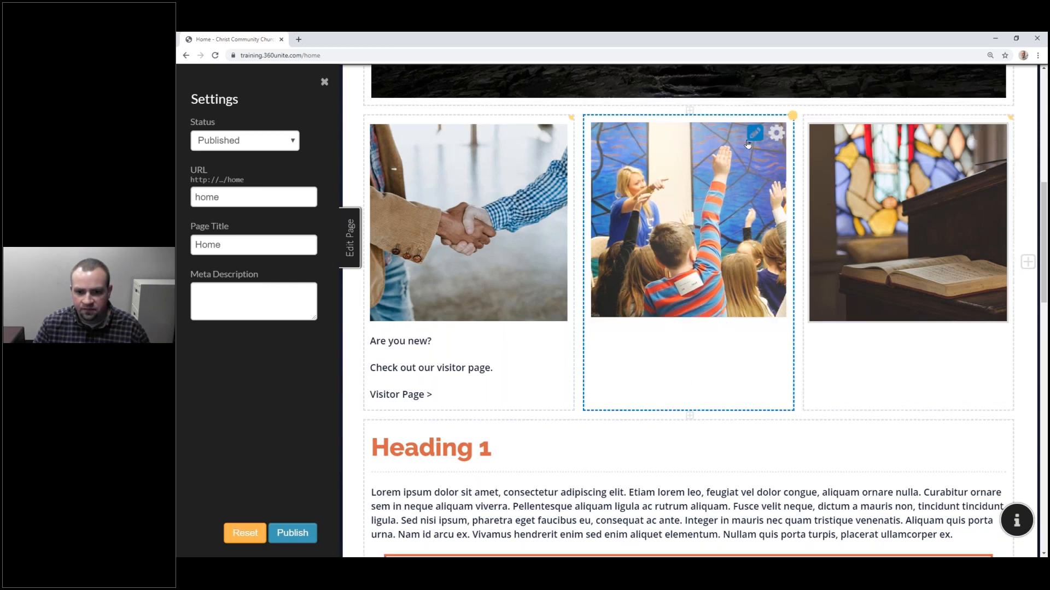
pyautogui.click(755, 133)
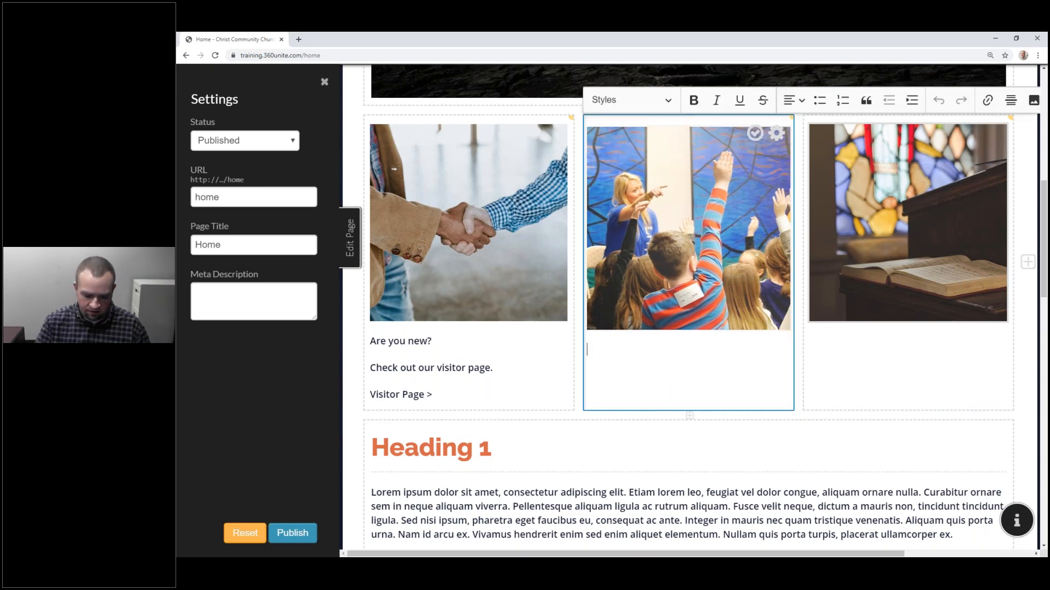
pyautogui.write('Join Us for Sunday School')
pyautogui.press('Return')
pyautogui.write('Every s')
pyautogui.press('BackSpace')
pyautogui.write('Sudn')
pyautogui.press('BackSpace')
pyautogui.press('BackSpace')
pyautogui.write('nday at')
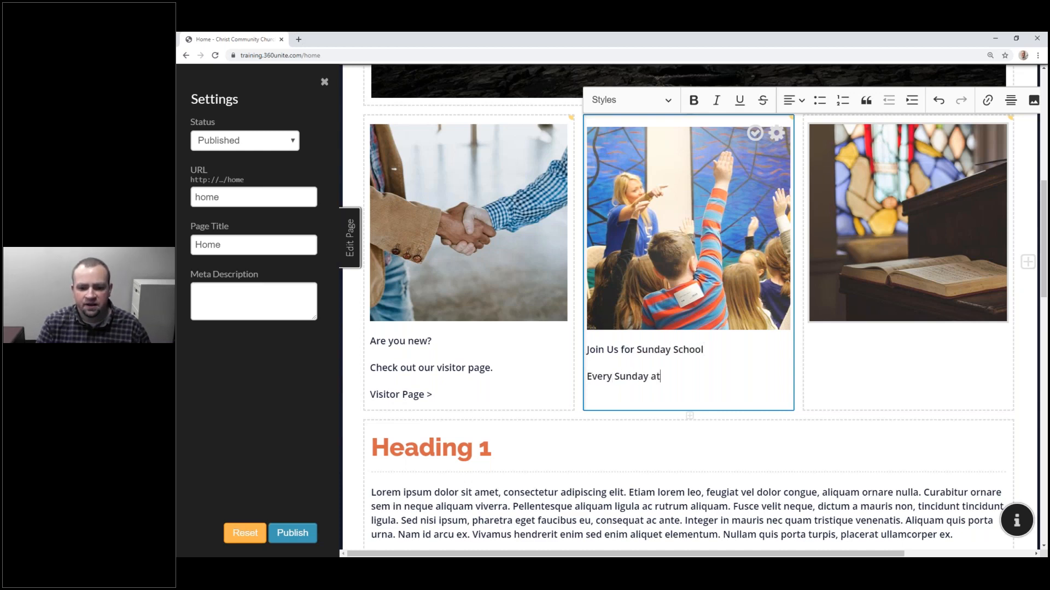
pyautogui.write(' 9:30 in the ')
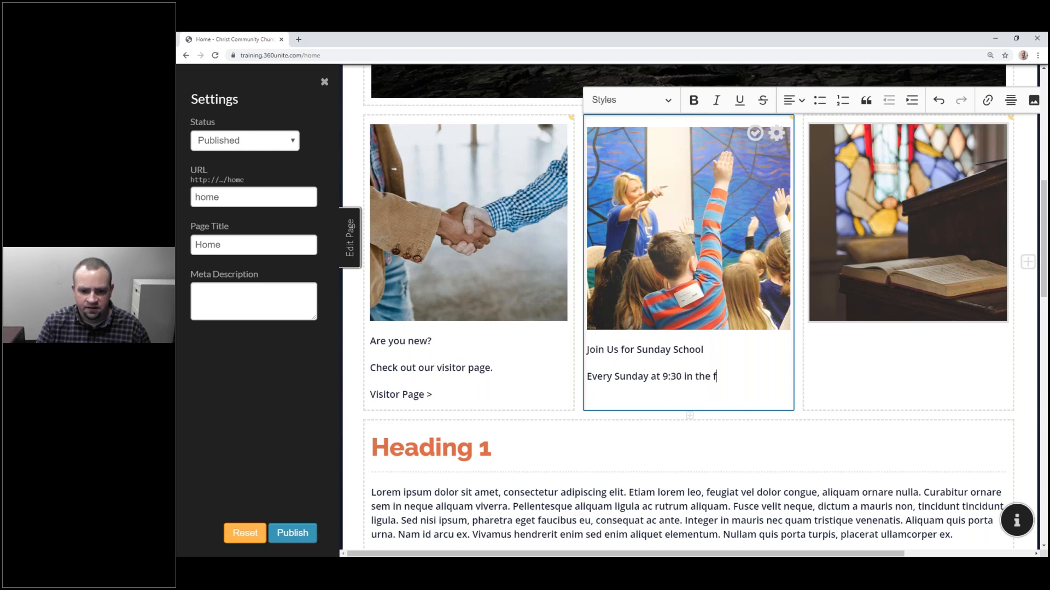
pyautogui.write('fellowhs')
pyautogui.press('BackSpace')
pyautogui.press('BackSpace')
pyautogui.write('ship hall. ')
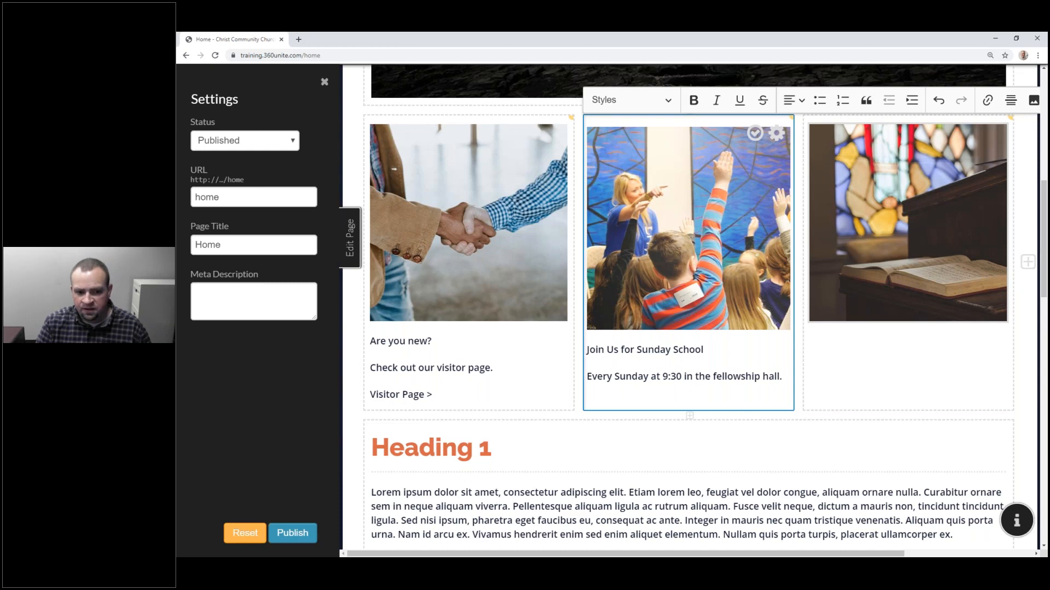
pyautogui.write('Learn More >')
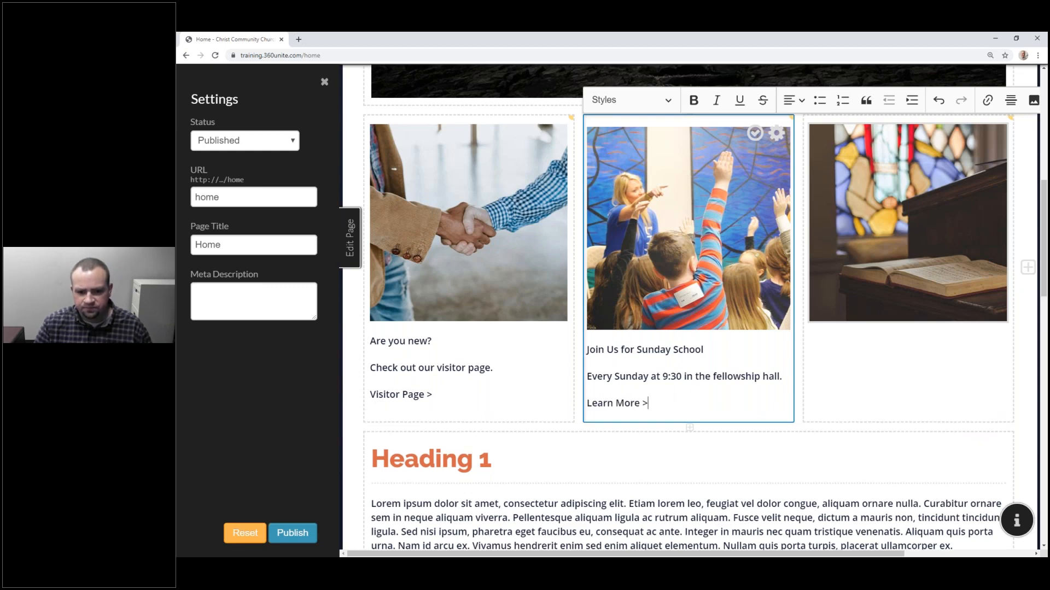
# Step: Replace 'in the fellowship hall.' with 'in the school.' in the Sunday School caption
pyautogui.click(755, 134)
pyautogui.click(536, 133)
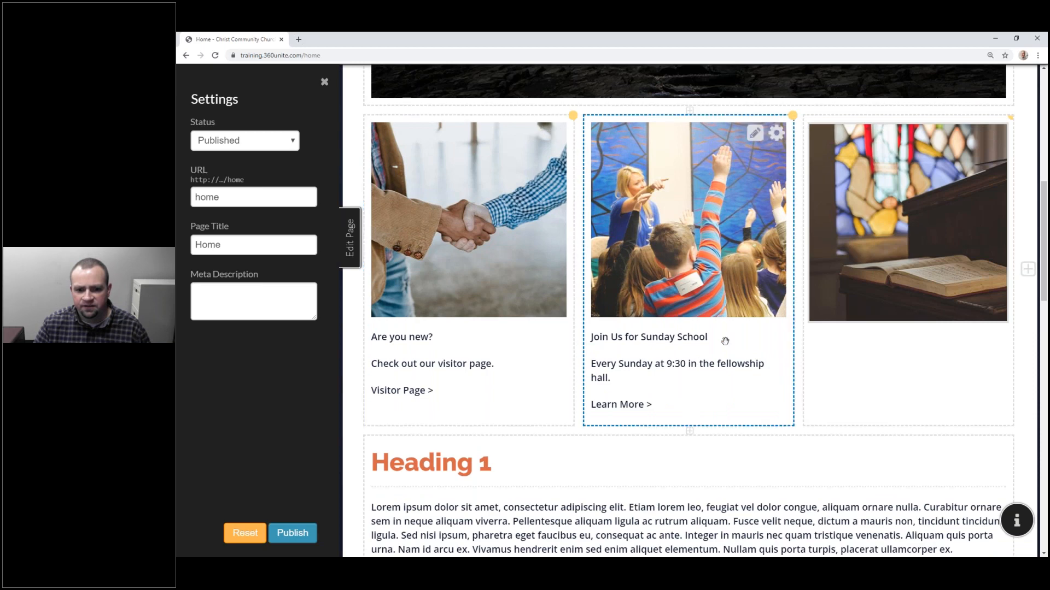
pyautogui.click(846, 364)
pyautogui.click(660, 381)
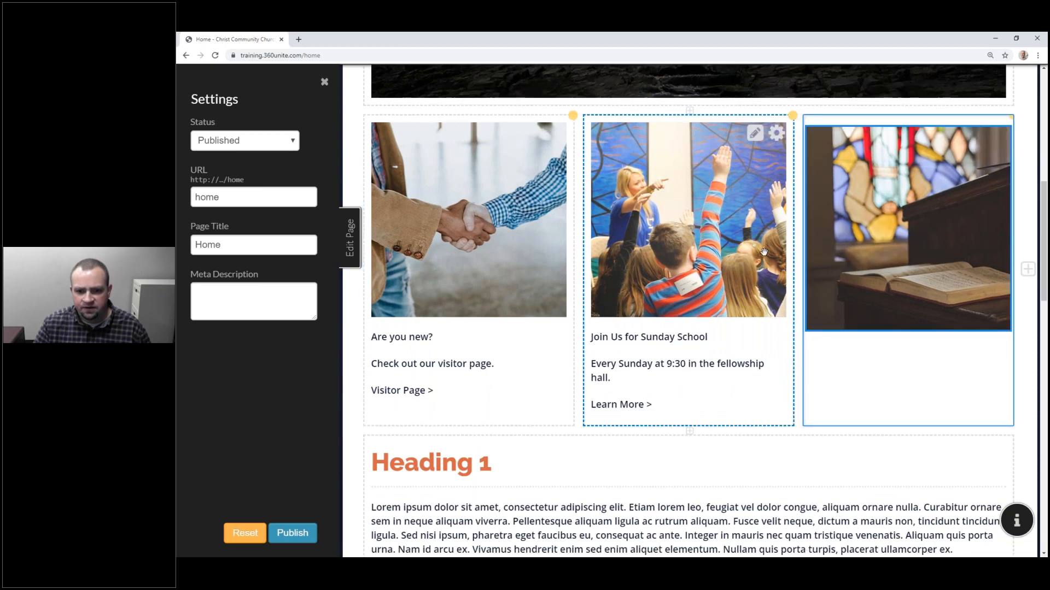
pyautogui.click(749, 135)
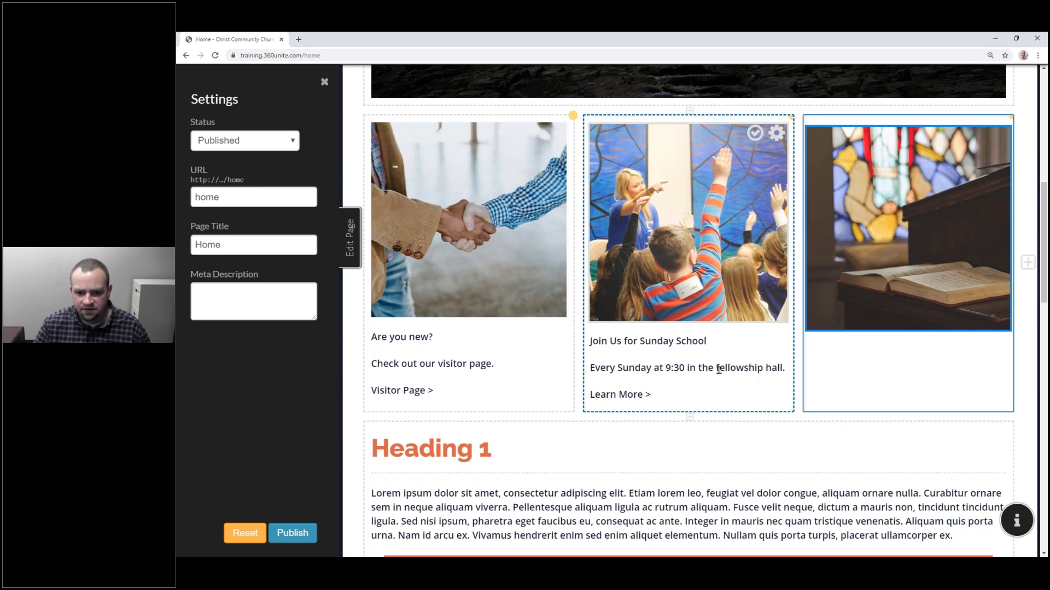
pyautogui.moveTo(668, 370); pyautogui.dragTo(820, 405)
pyautogui.press('BackSpace')
pyautogui.write('at')
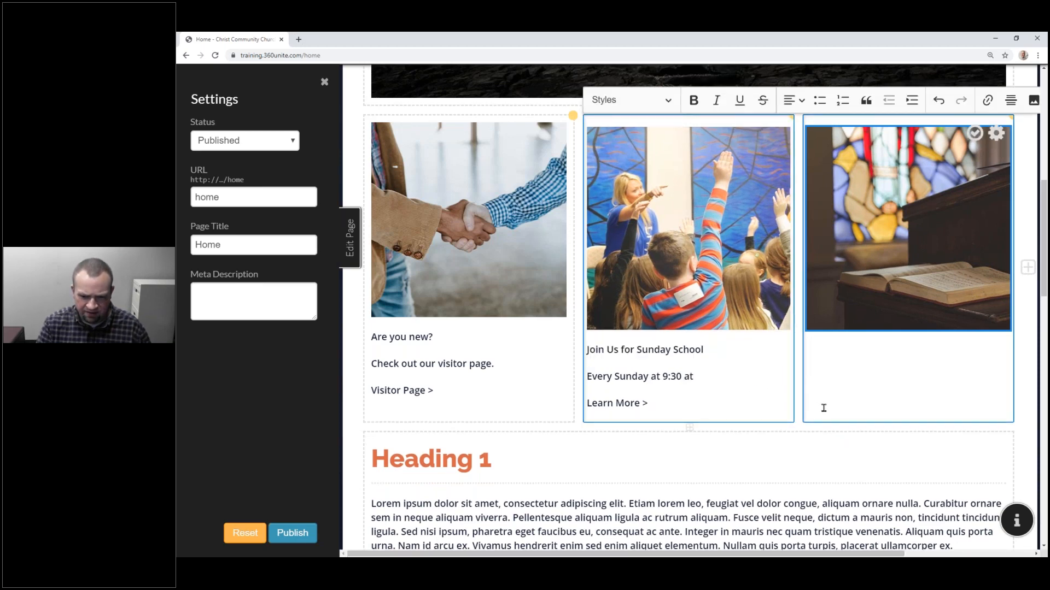
pyautogui.press('BackSpace')
pyautogui.press('BackSpace')
pyautogui.write('i')
pyautogui.press('BackSpace')
pyautogui.write('in the school.')
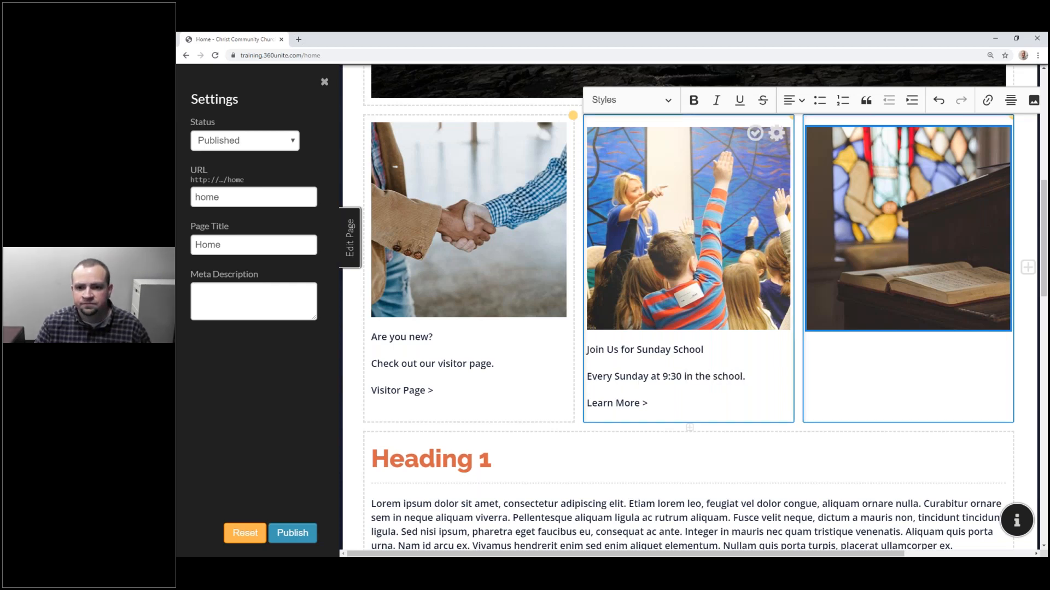
# Step: Save the Sunday School caption, then try and cancel alt text on the third column's image
pyautogui.click(753, 133)
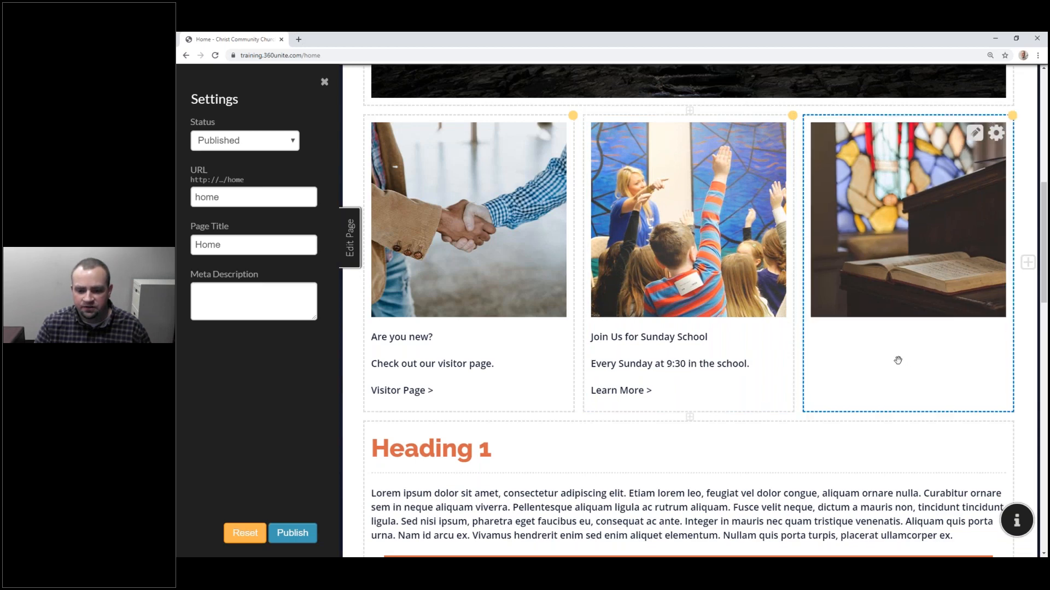
pyautogui.click(974, 133)
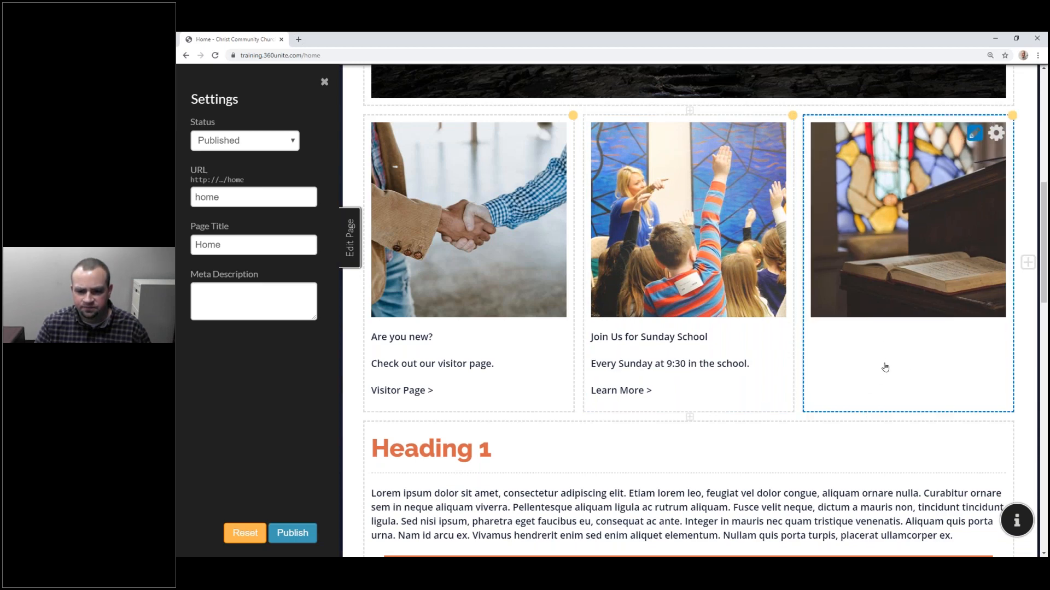
pyautogui.click(890, 342)
pyautogui.click(944, 349)
pyautogui.click(1000, 353)
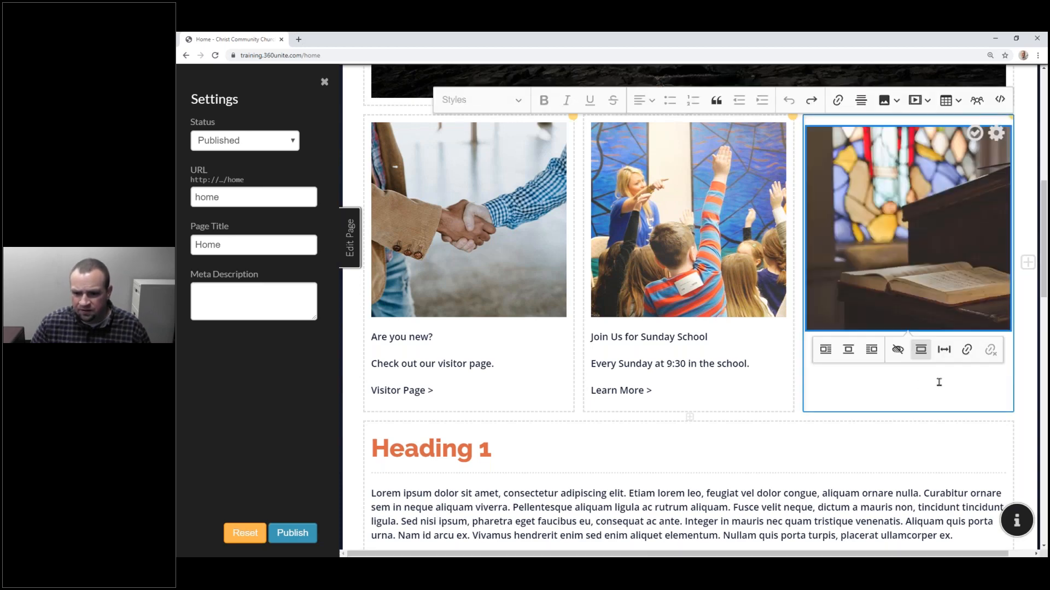
pyautogui.click(974, 133)
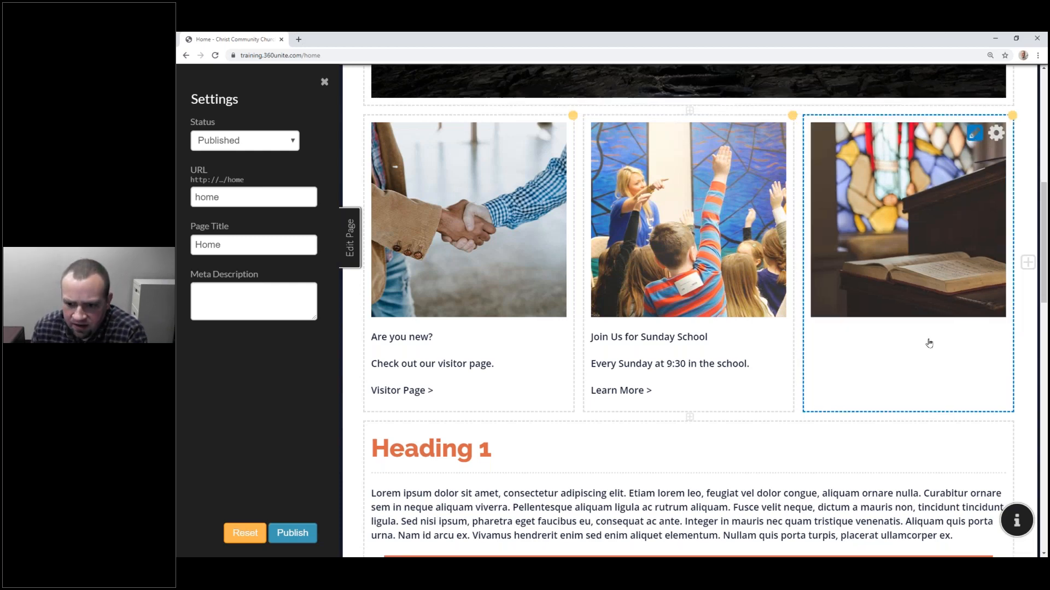
# Step: Try adding text above the third column's image, selecting the stray character, then close the editor
pyautogui.click(876, 336)
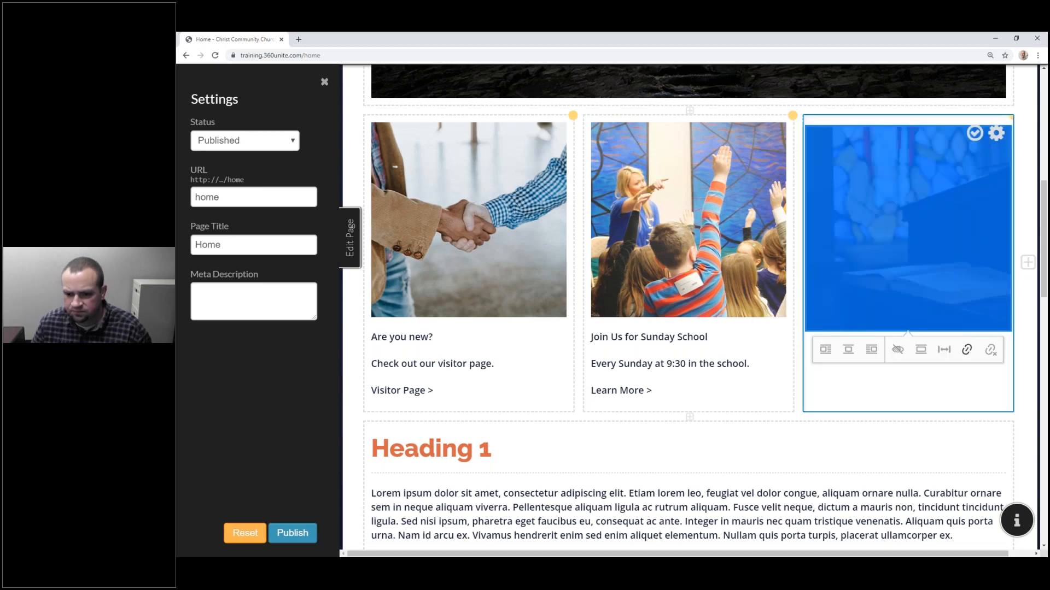
pyautogui.click(751, 373)
pyautogui.click(853, 311)
pyautogui.write('\\')
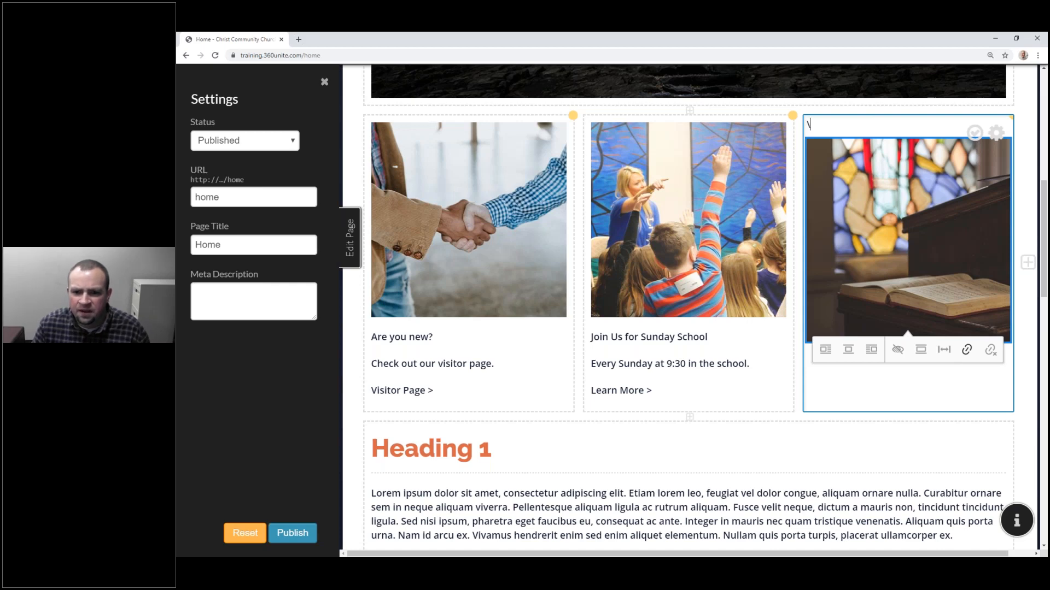
pyautogui.doubleClick(821, 126)
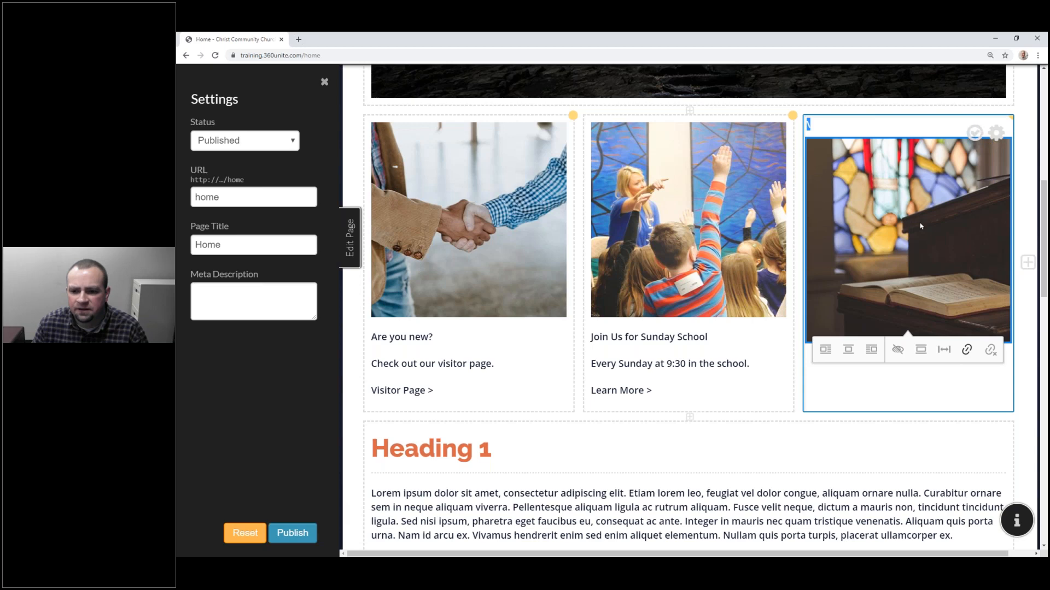
pyautogui.click(975, 134)
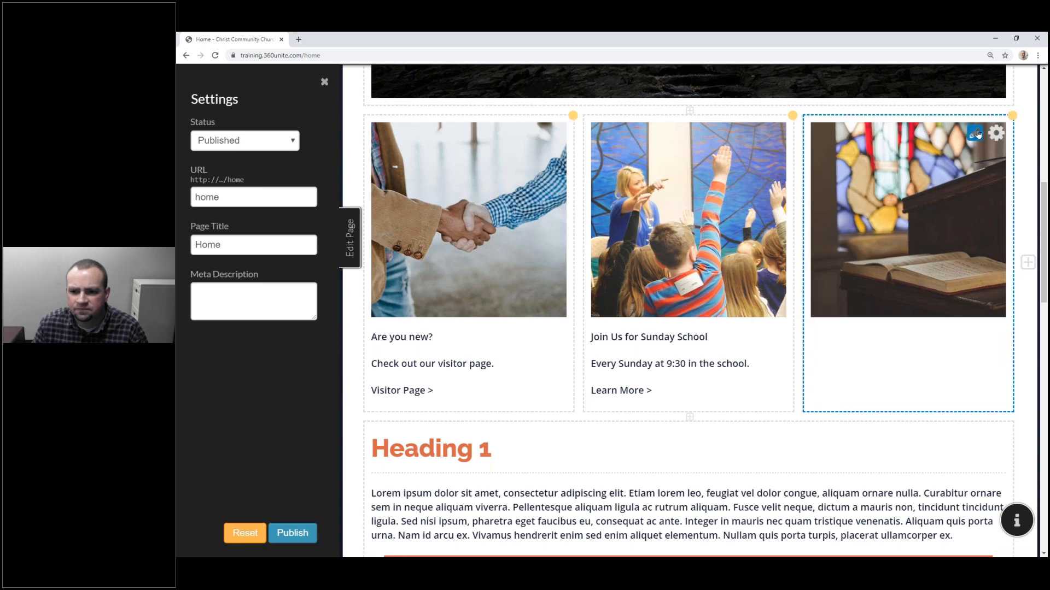
# Step: Add test text 'fgfgf' above the pulpit image and bring up the third cell's options
pyautogui.click(980, 190)
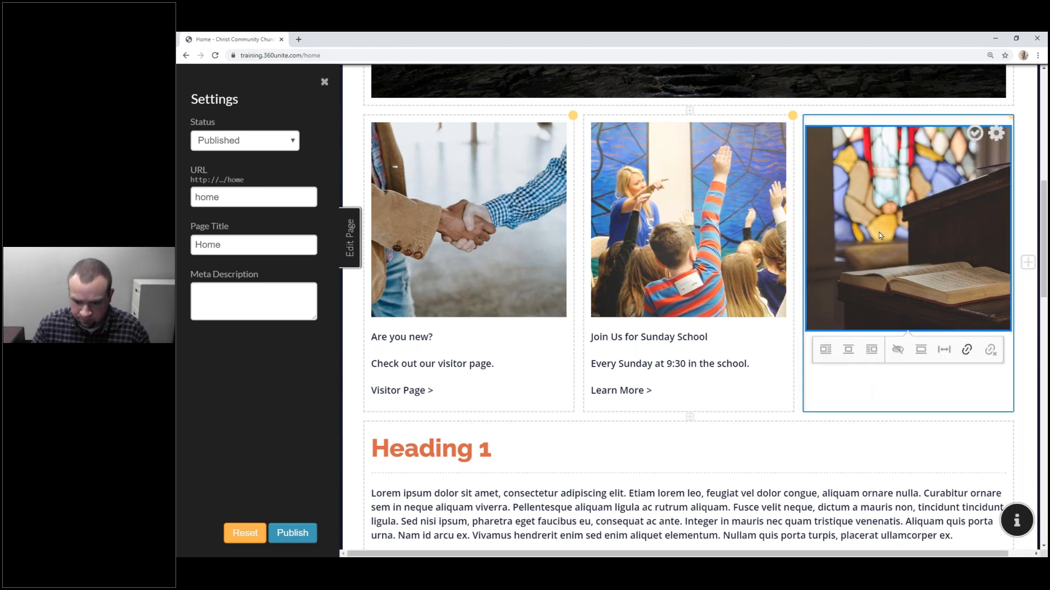
pyautogui.click(848, 382)
pyautogui.write('fgfgf')
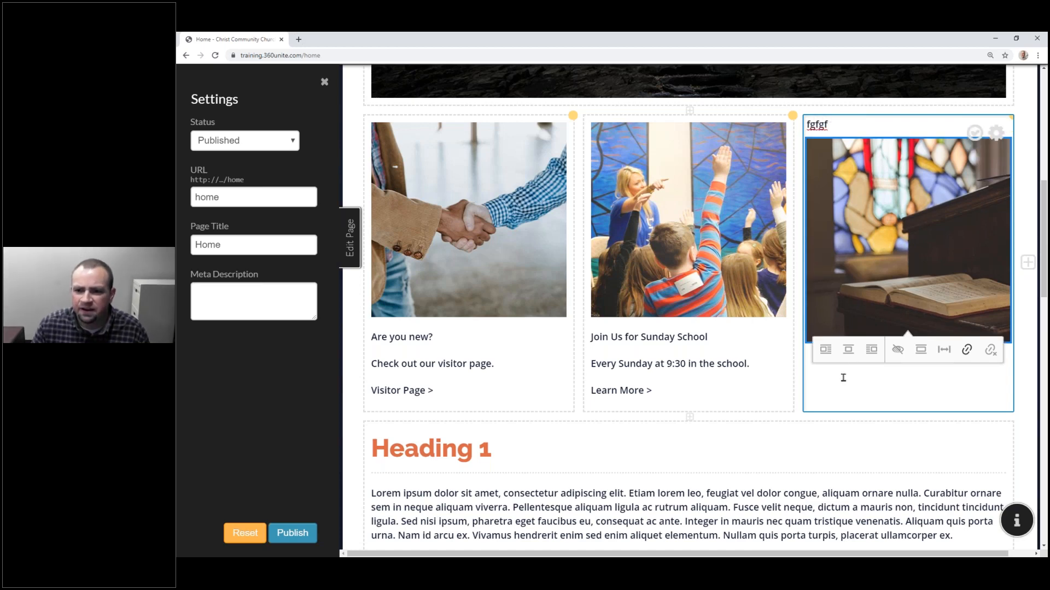
pyautogui.click(976, 134)
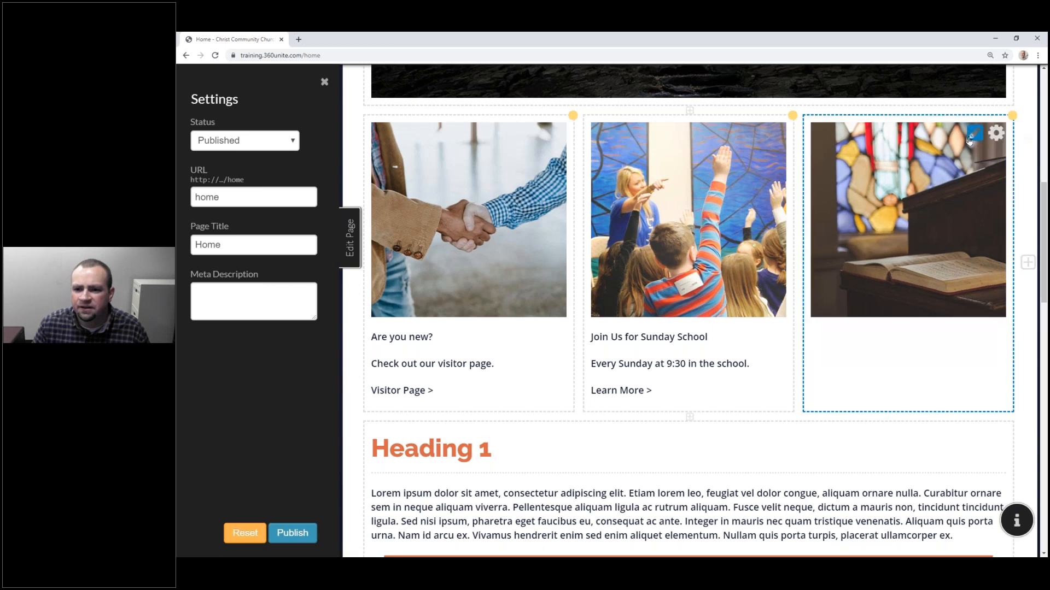
pyautogui.click(996, 132)
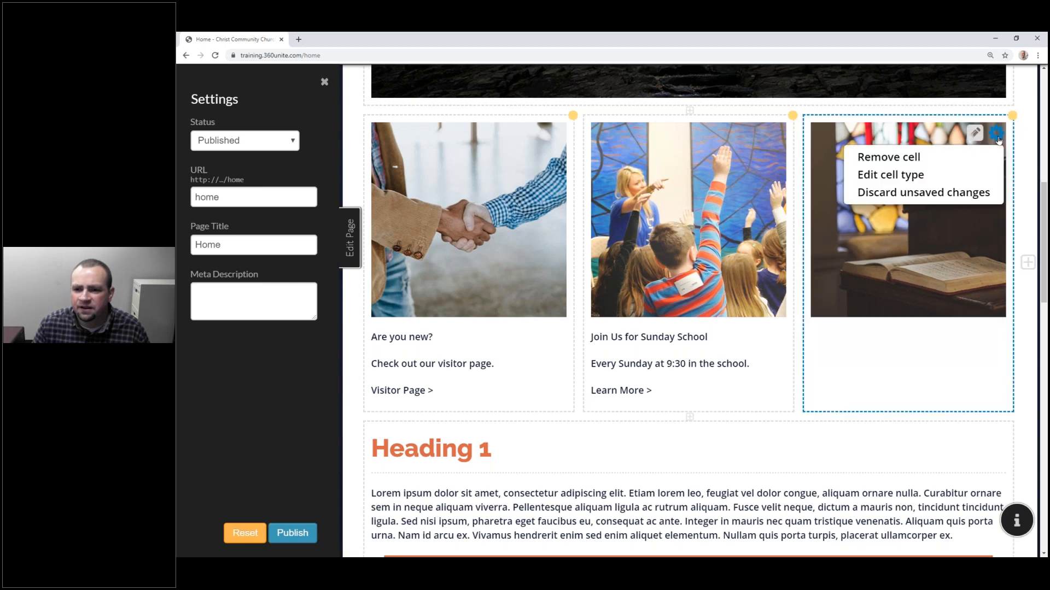
# Step: Remove the third cell, add a new empty cell, and adjust the visitor and Sunday School column widths
pyautogui.click(957, 158)
pyautogui.scroll(-10, 951, 253)
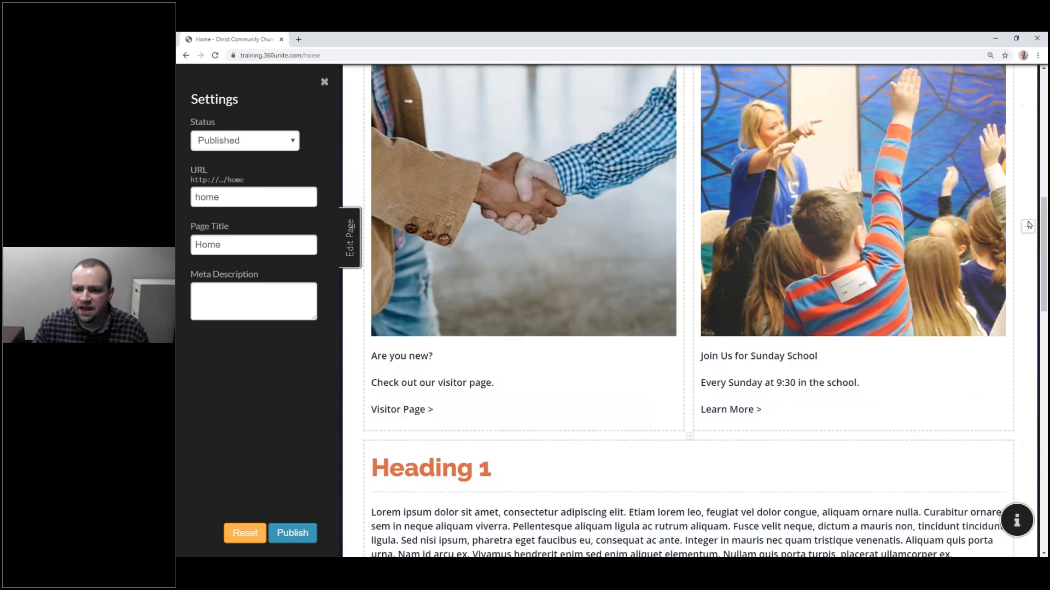
pyautogui.click(1027, 226)
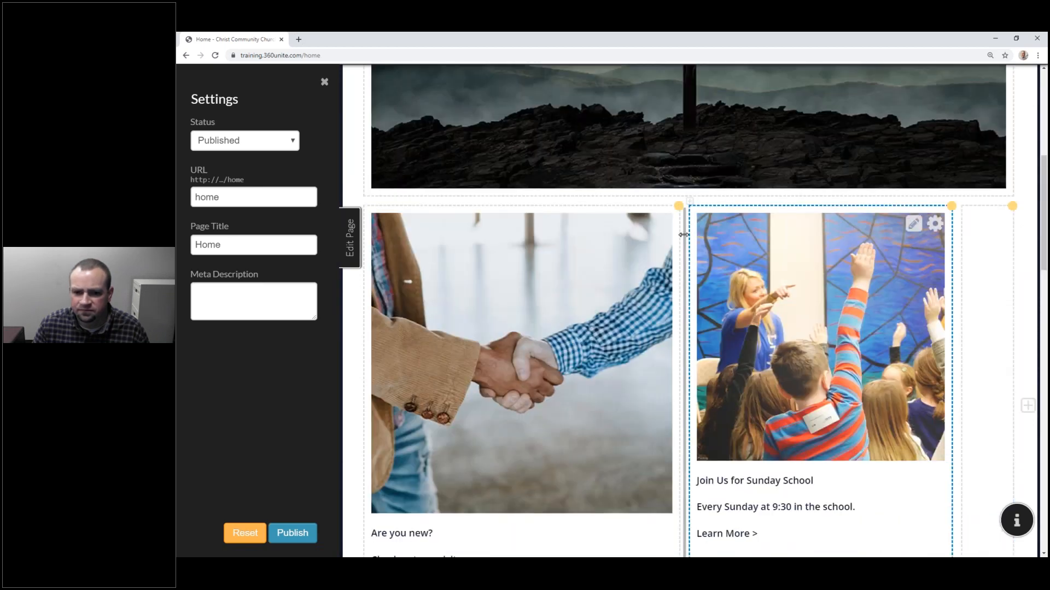
pyautogui.moveTo(595, 239); pyautogui.dragTo(586, 239)
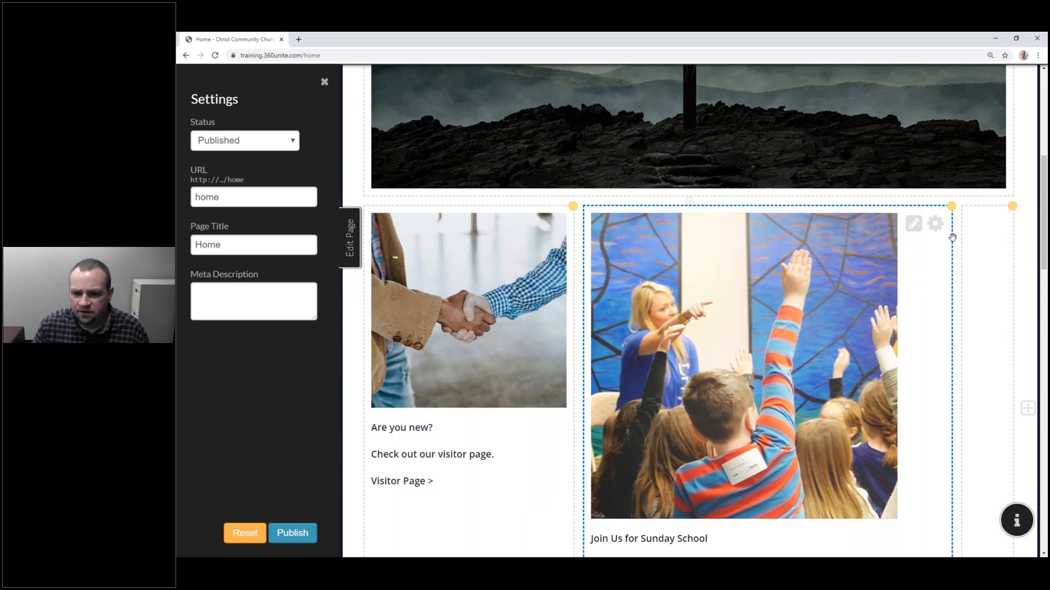
# Step: Insert the sermons.png image into the new empty cell
pyautogui.click(977, 225)
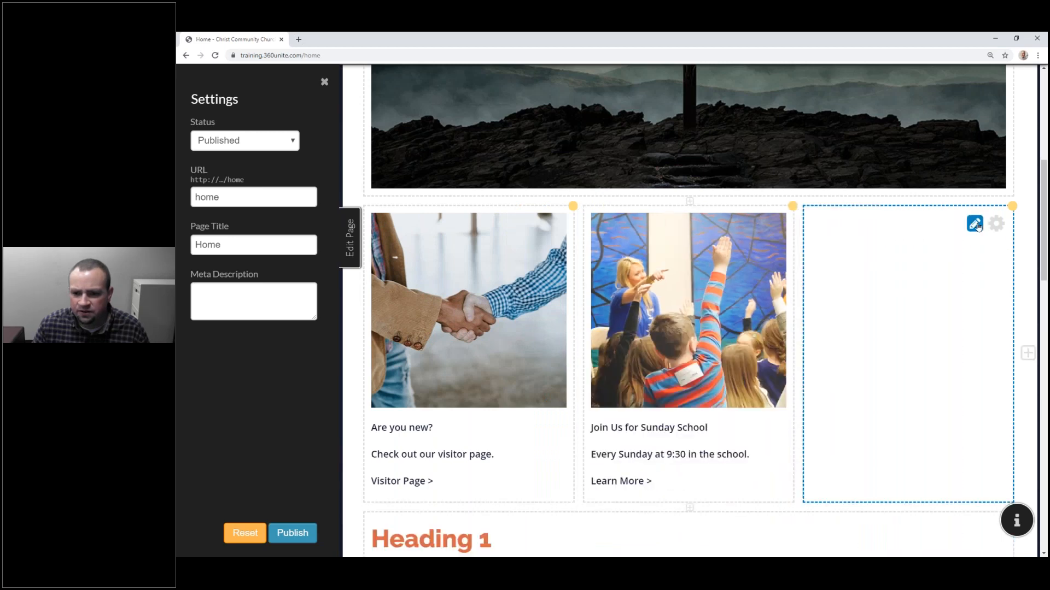
pyautogui.click(896, 234)
pyautogui.click(897, 191)
pyautogui.click(896, 213)
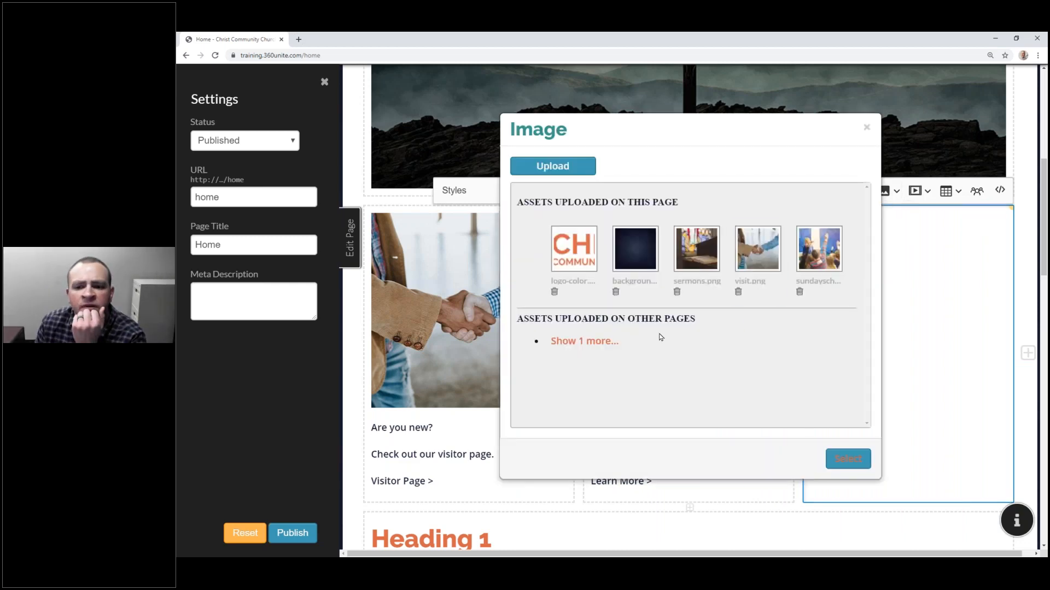
pyautogui.click(697, 249)
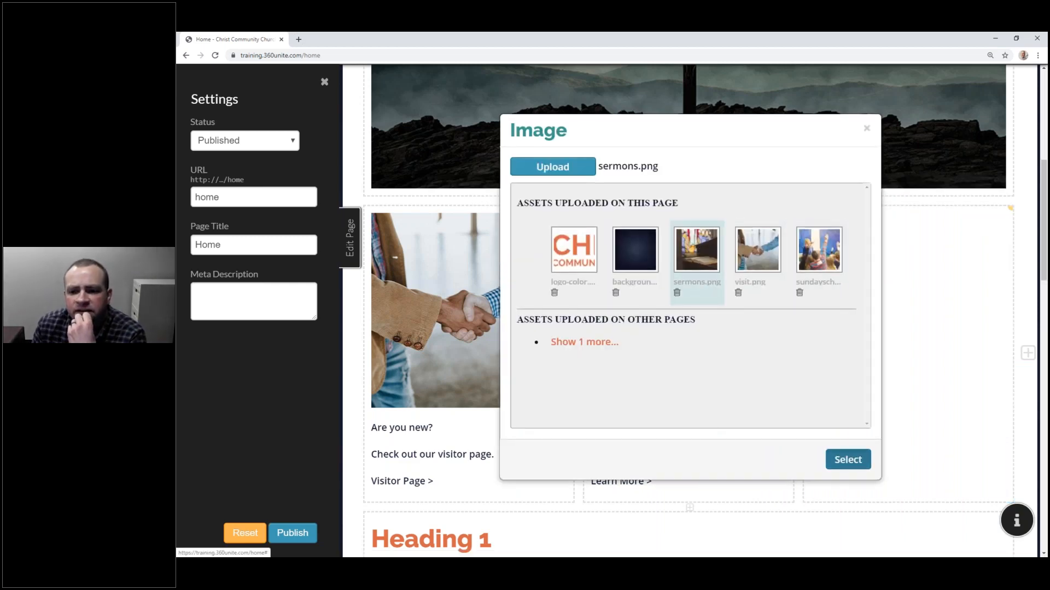
pyautogui.click(848, 459)
# Step: Move the sermons image cell into the middle column and begin its 'Sermons' caption
pyautogui.scroll(-3, 828, 386)
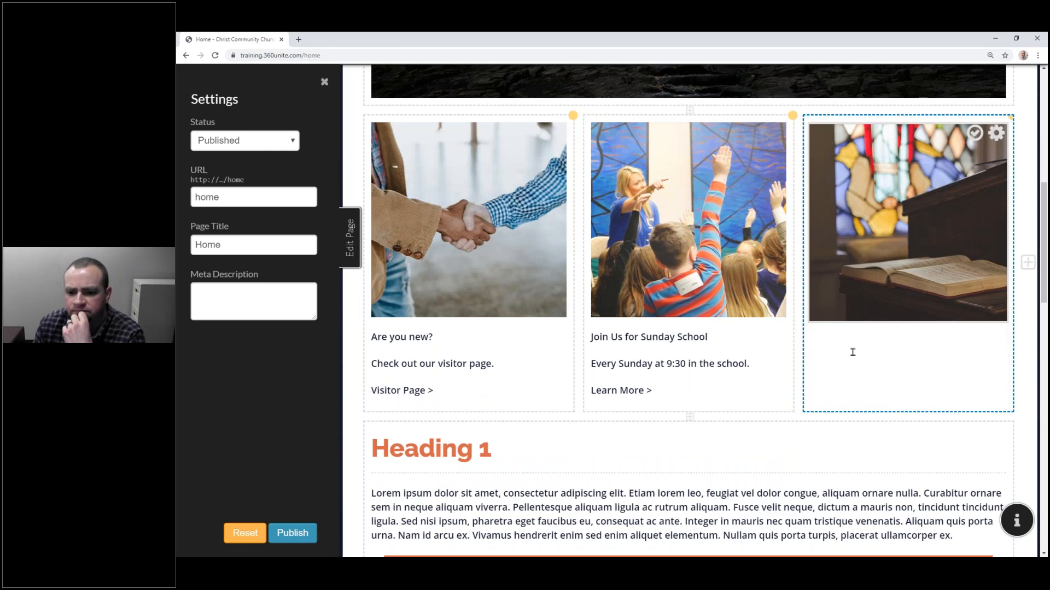
pyautogui.click(851, 352)
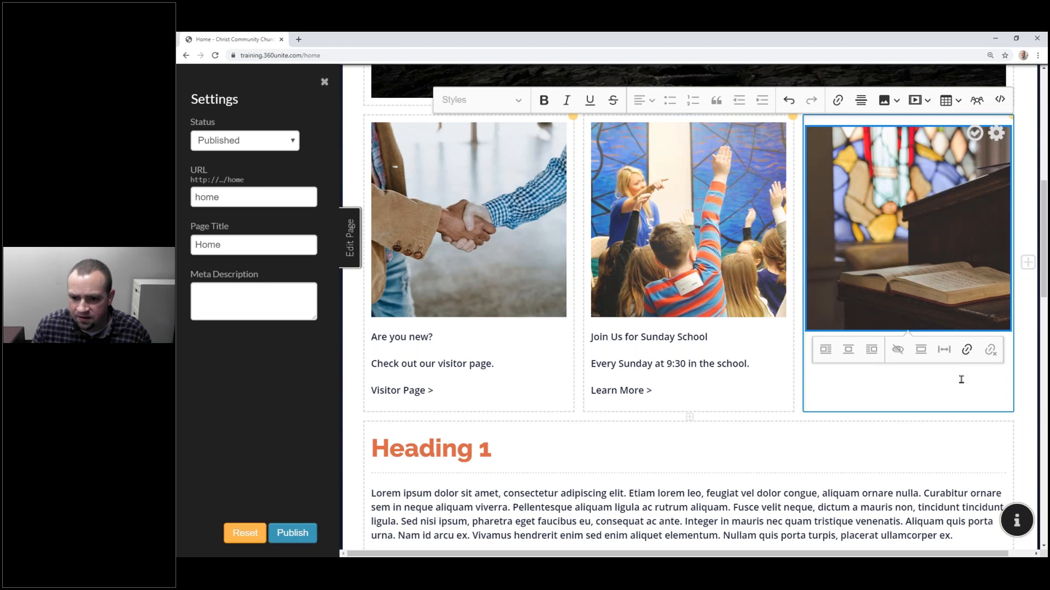
pyautogui.scroll(2, 962, 380)
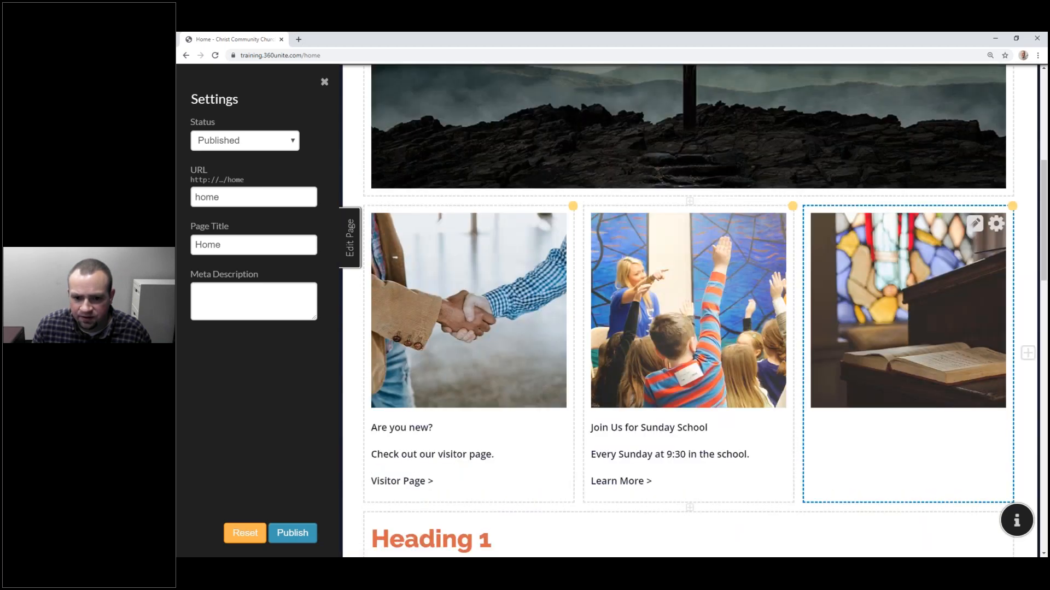
pyautogui.moveTo(897, 451); pyautogui.dragTo(674, 454)
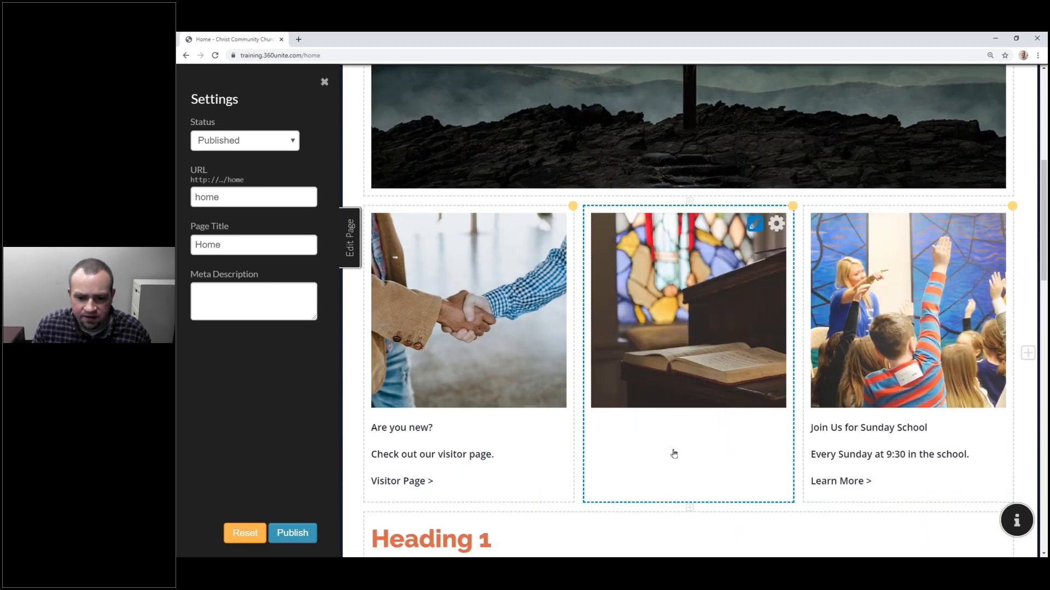
pyautogui.click(674, 455)
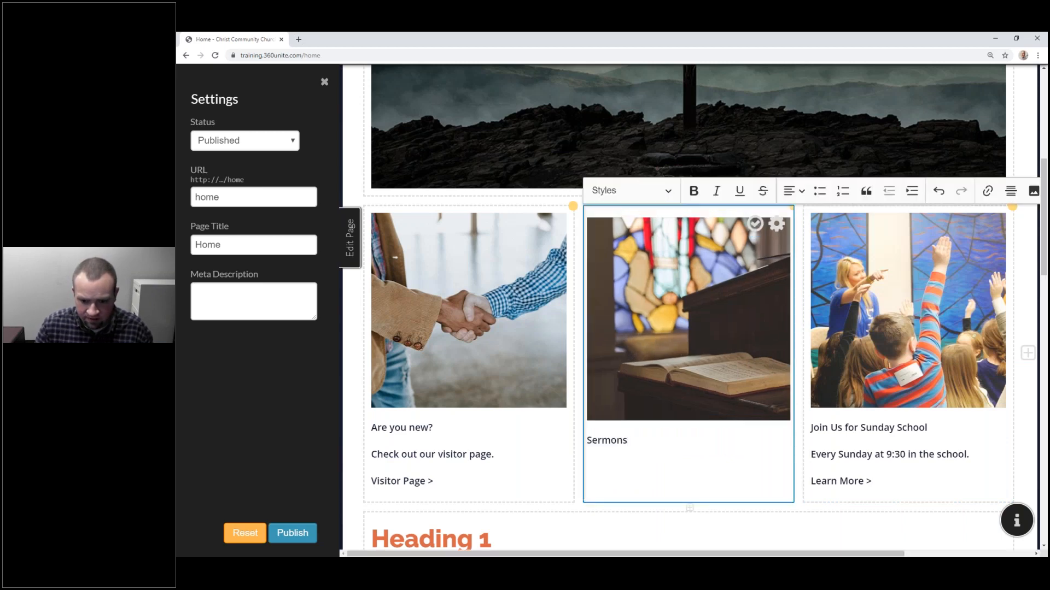
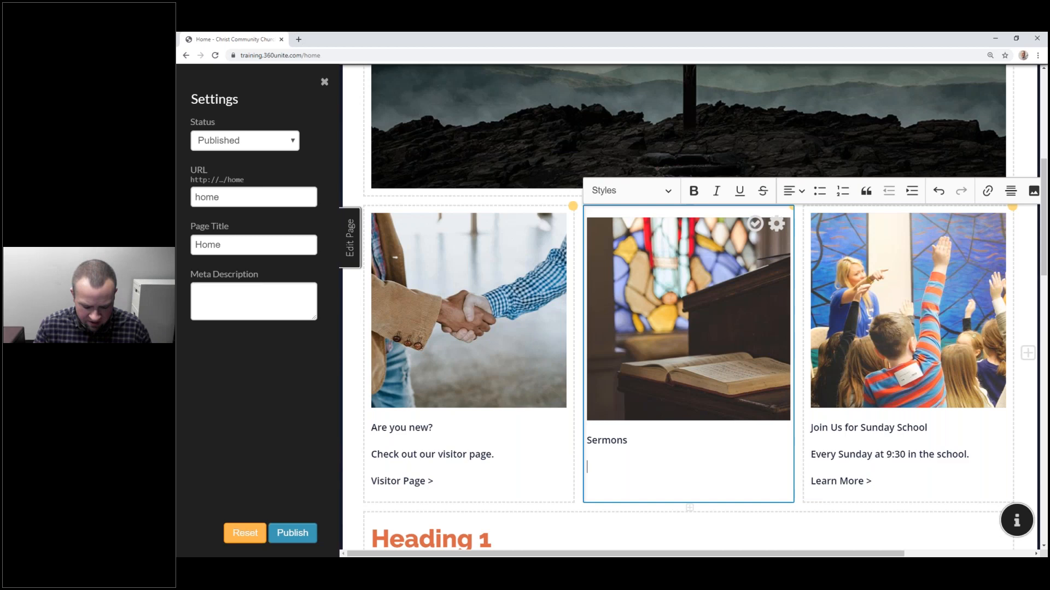
# Step: Type 'Take a look at past sermons.' and a 'View Sermons >' line in the Sermons card, then finish editing
pyautogui.write('Take a look at past sermons.')
pyautogui.press('Return')
pyautogui.write('Vis')
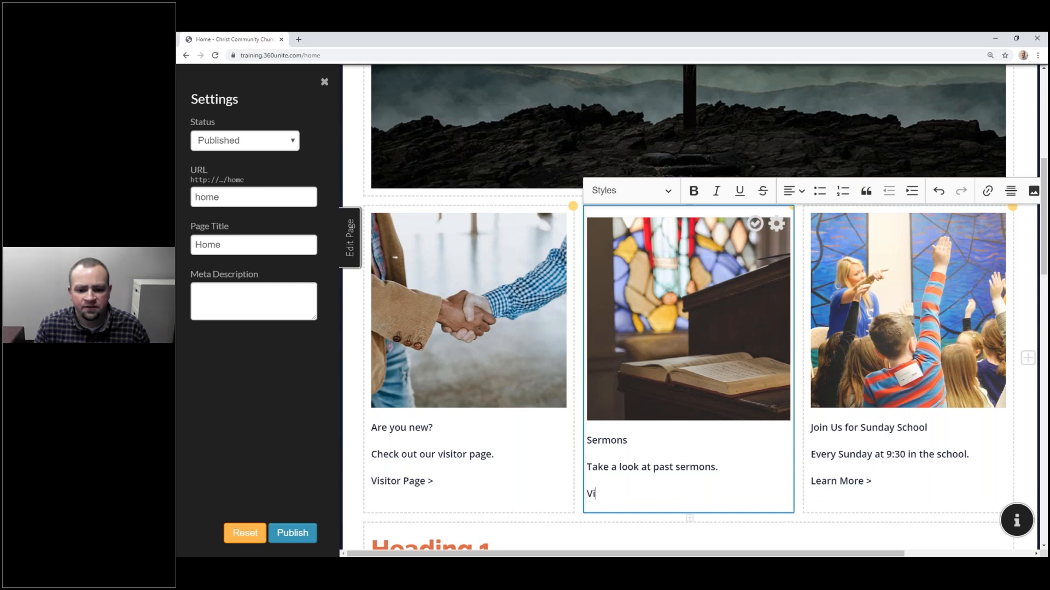
pyautogui.press('BackSpace')
pyautogui.press('BackSpace')
pyautogui.write('eww Sermons')
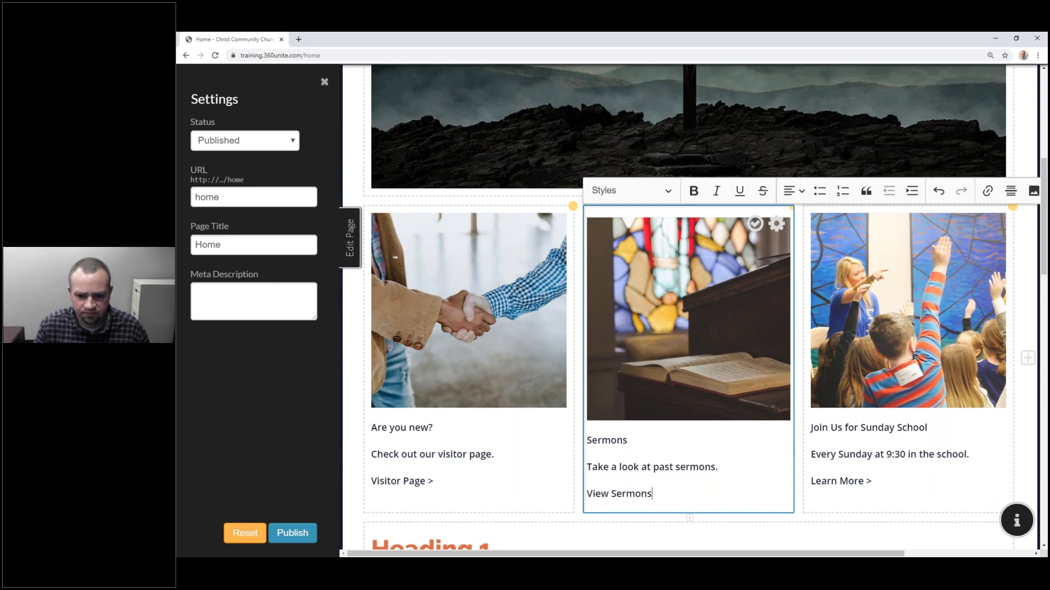
pyautogui.write(' >')
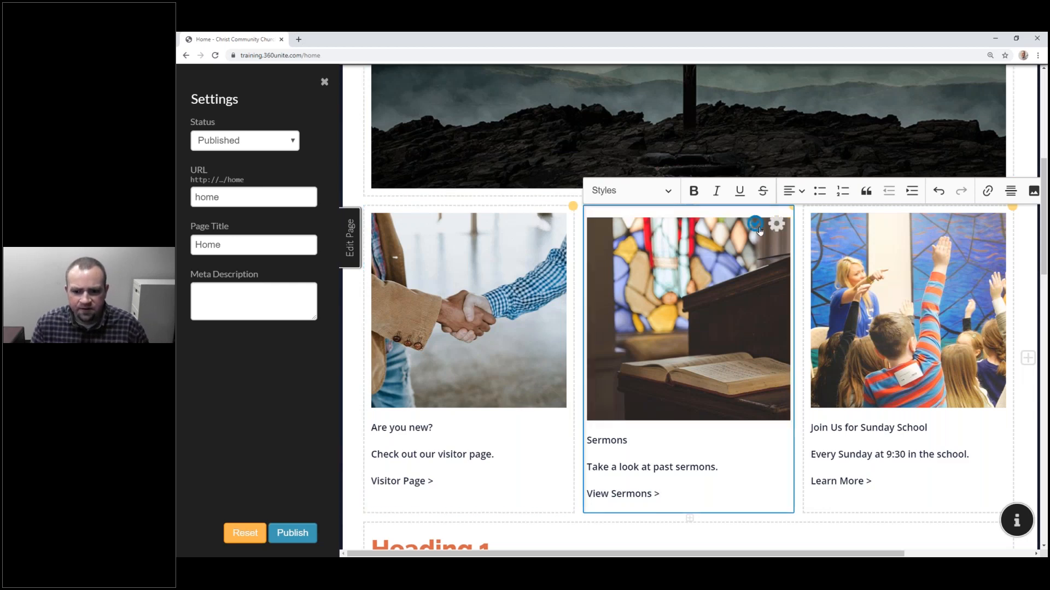
pyautogui.click(887, 340)
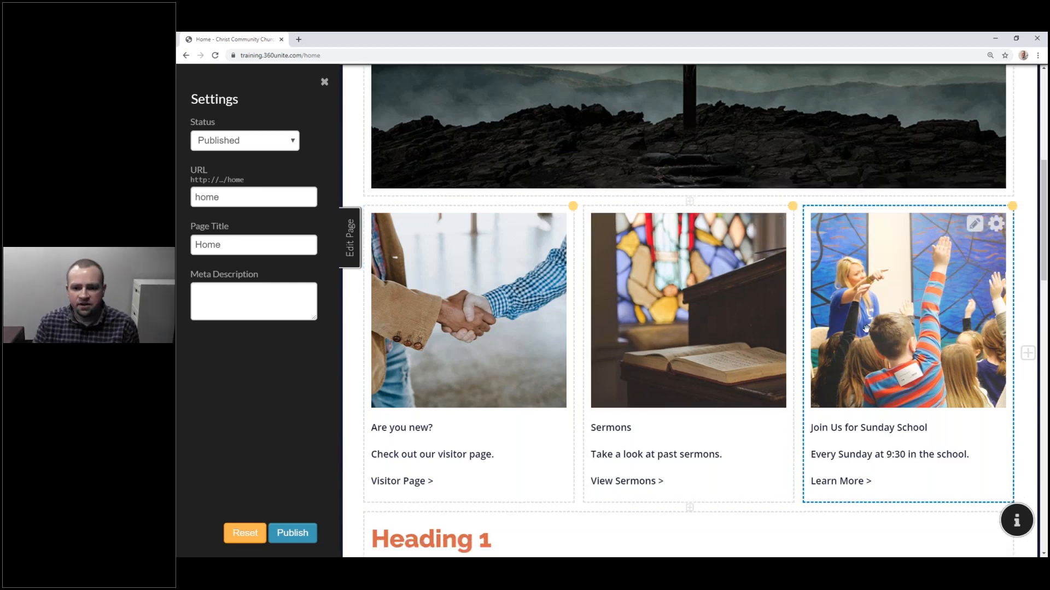
# Step: Make the 'Are you new?' card title a Heading 3
pyautogui.scroll(5, 864, 327)
pyautogui.scroll(-6, 853, 323)
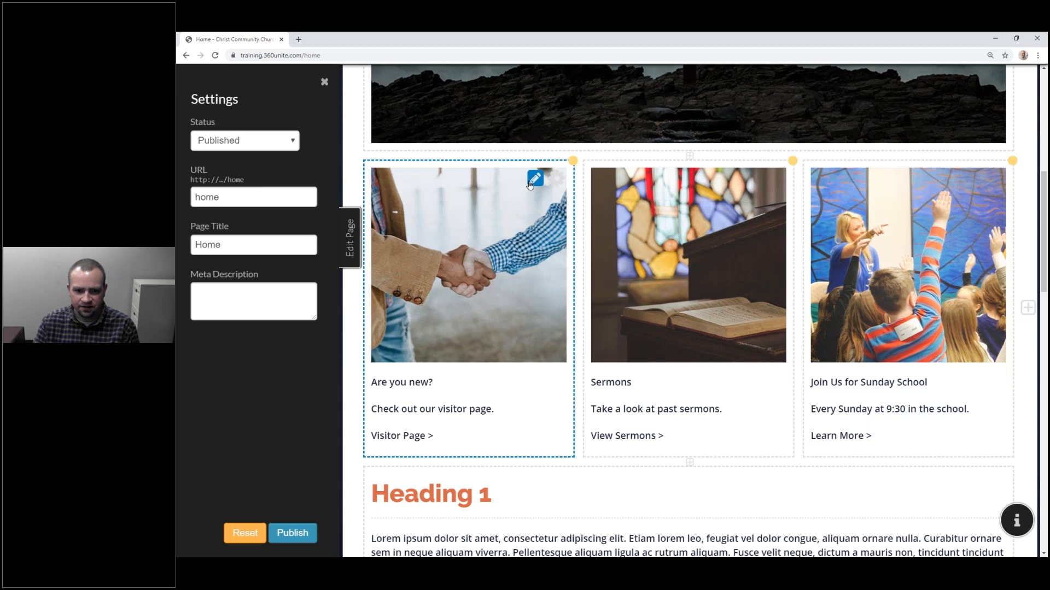
pyautogui.click(531, 185)
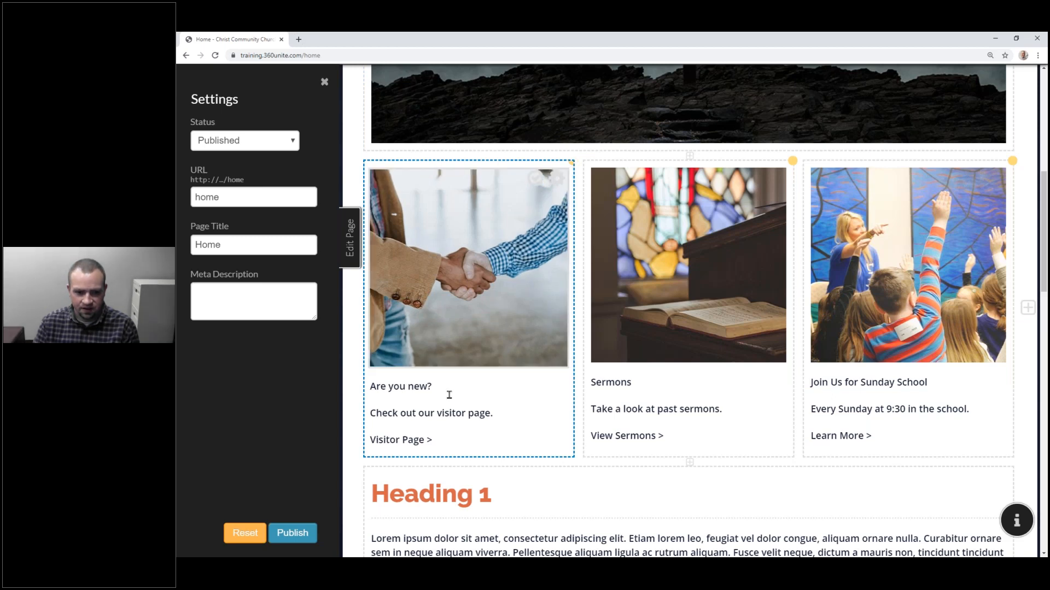
pyautogui.moveTo(432, 392); pyautogui.dragTo(365, 392)
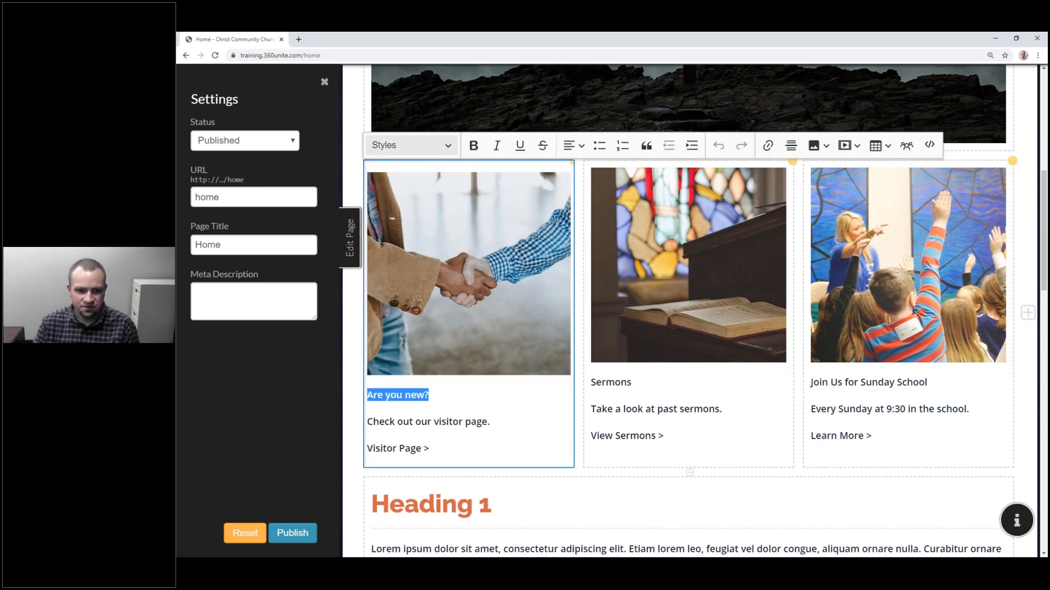
pyautogui.click(410, 145)
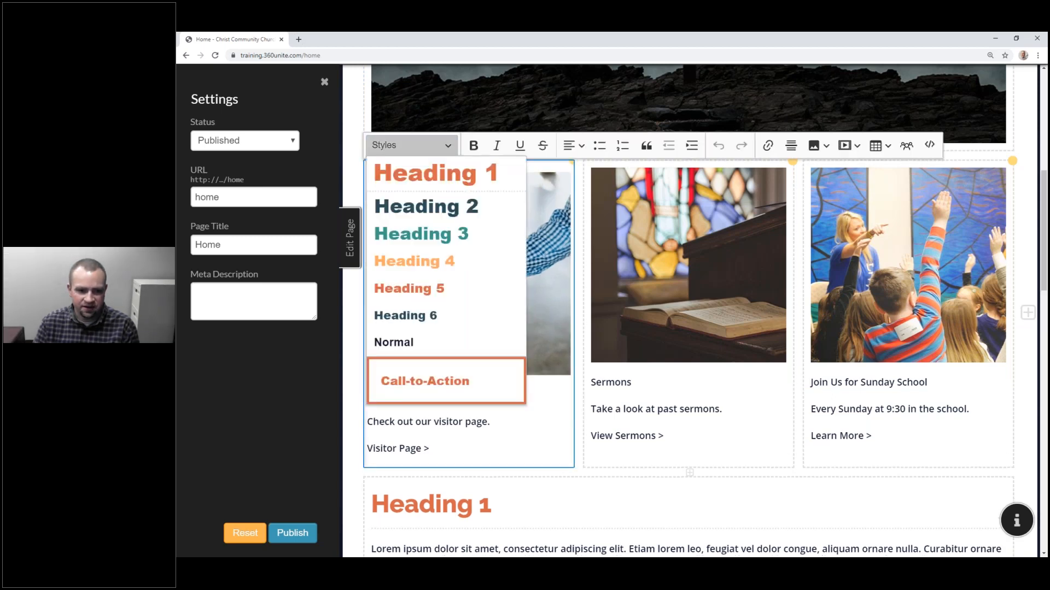
pyautogui.click(437, 235)
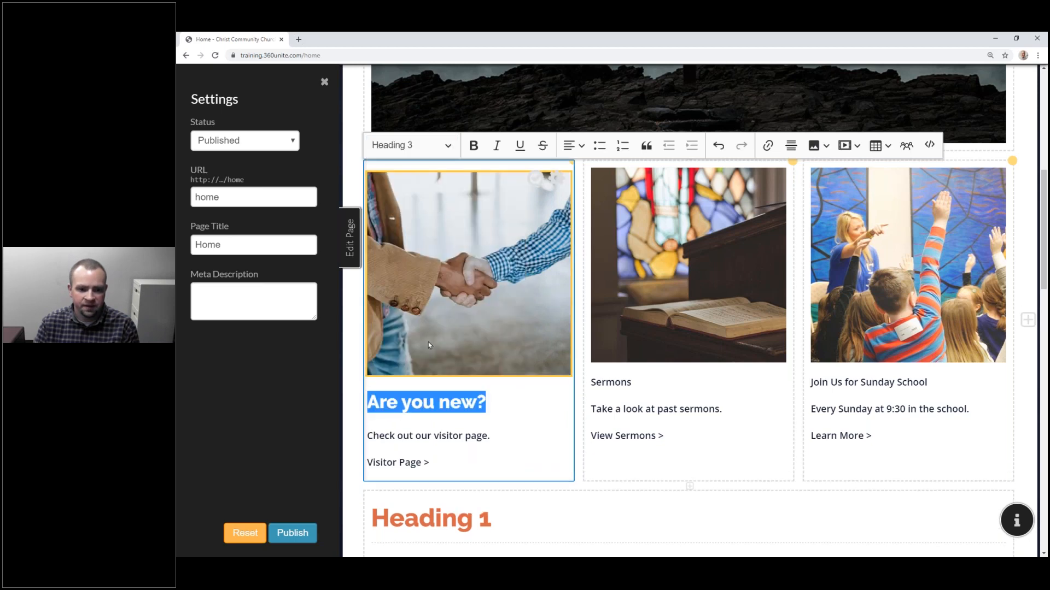
pyautogui.click(450, 431)
# Step: Turn 'Visitor Page >' into a centred Call-to-Action button
pyautogui.moveTo(461, 466); pyautogui.dragTo(365, 458)
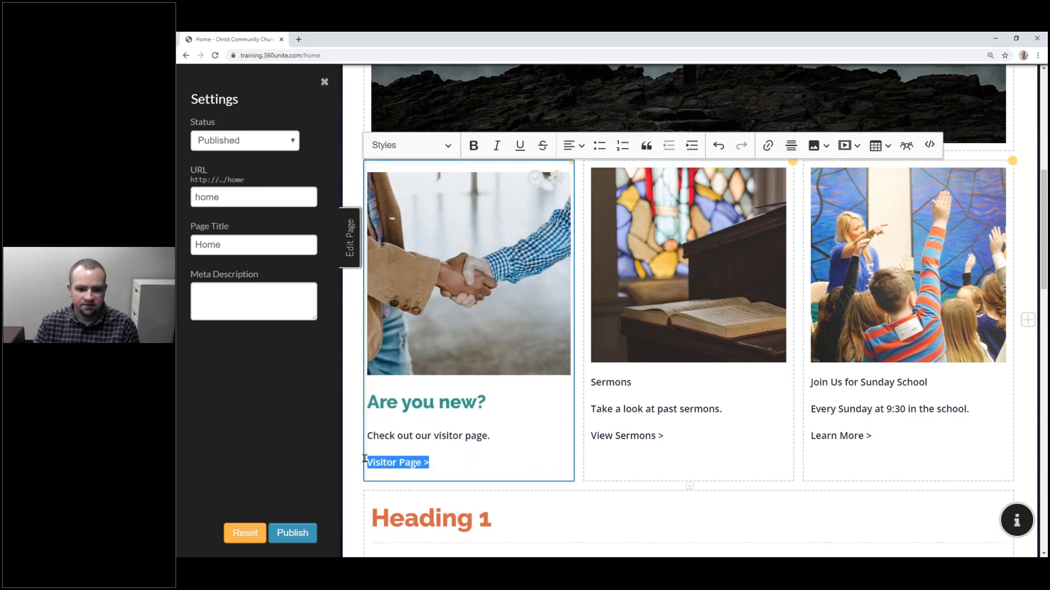
pyautogui.click(438, 152)
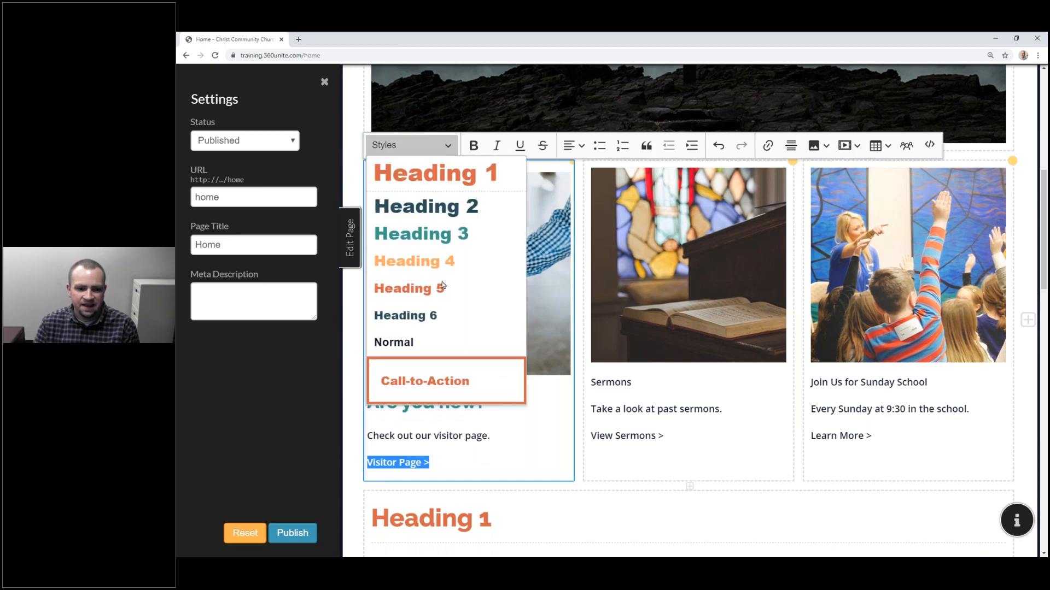
pyautogui.click(443, 384)
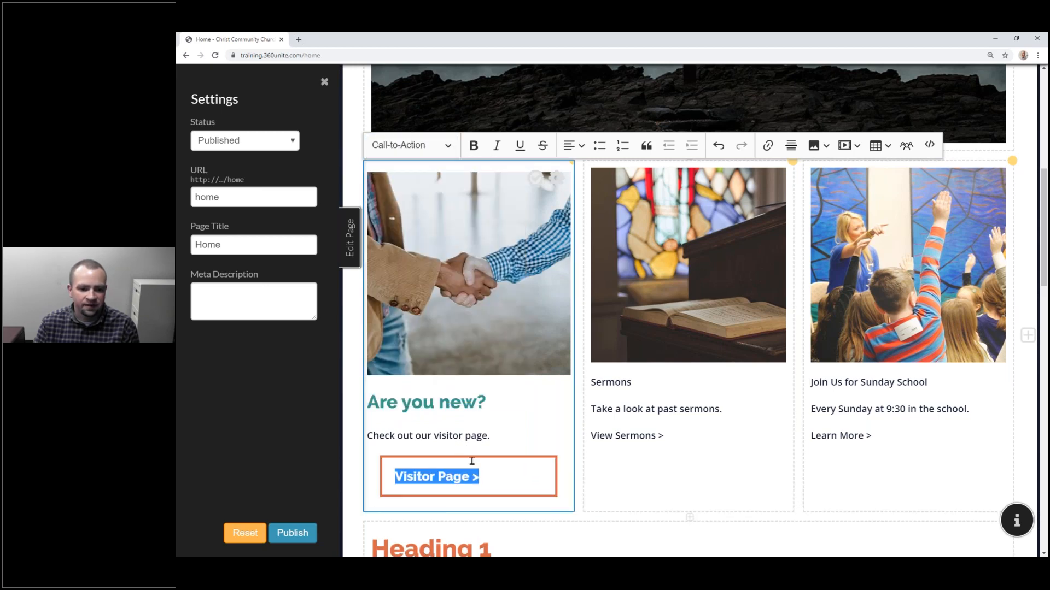
pyautogui.click(571, 154)
pyautogui.click(573, 206)
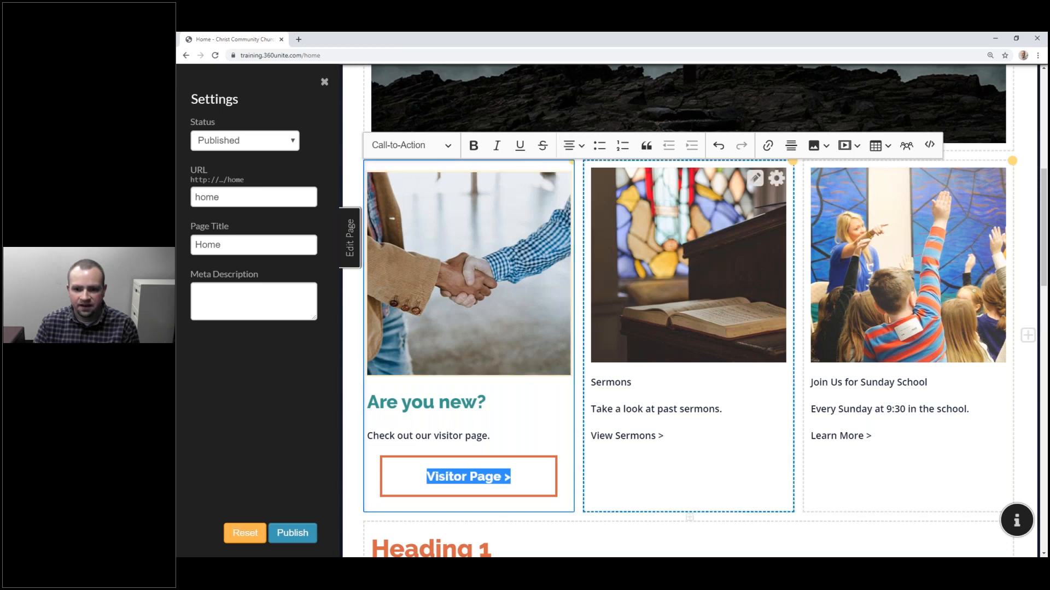
# Step: Link the 'Visitor Page >' button to the site's Welcome page
pyautogui.click(769, 146)
pyautogui.click(718, 176)
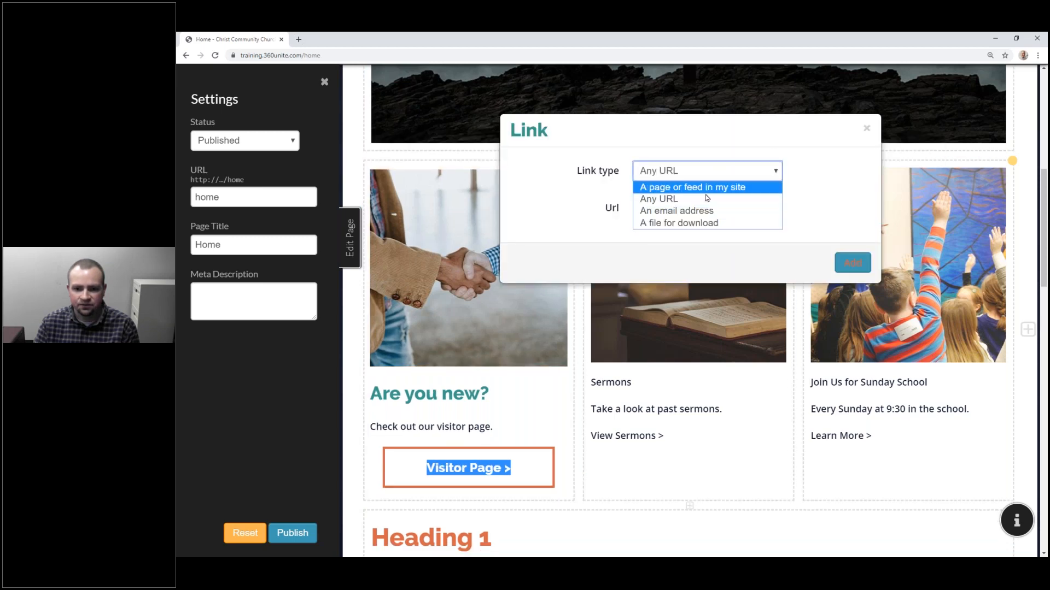
pyautogui.click(704, 187)
pyautogui.click(705, 208)
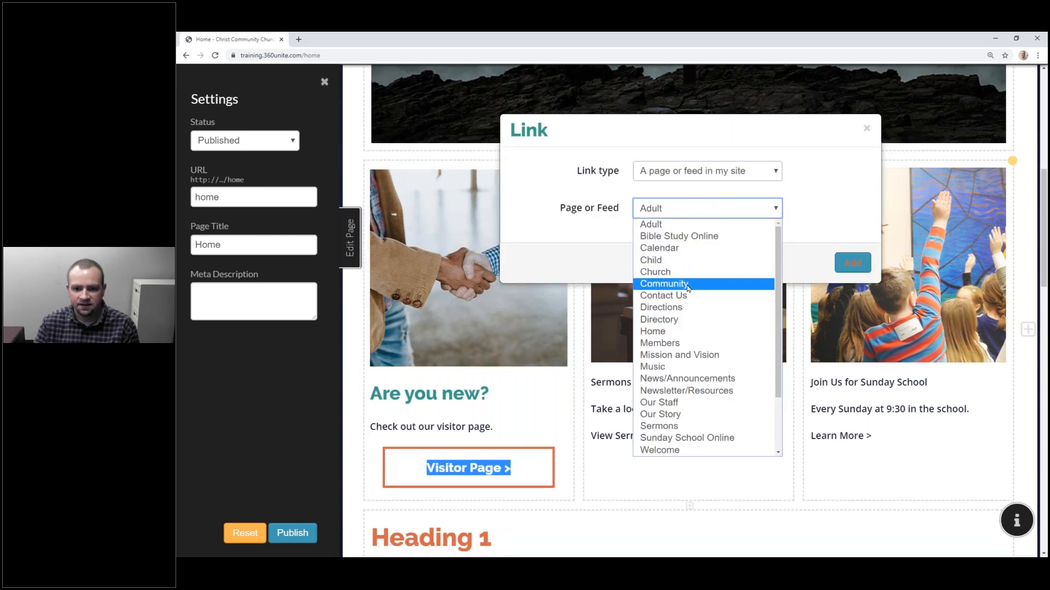
pyautogui.scroll(-2, 687, 289)
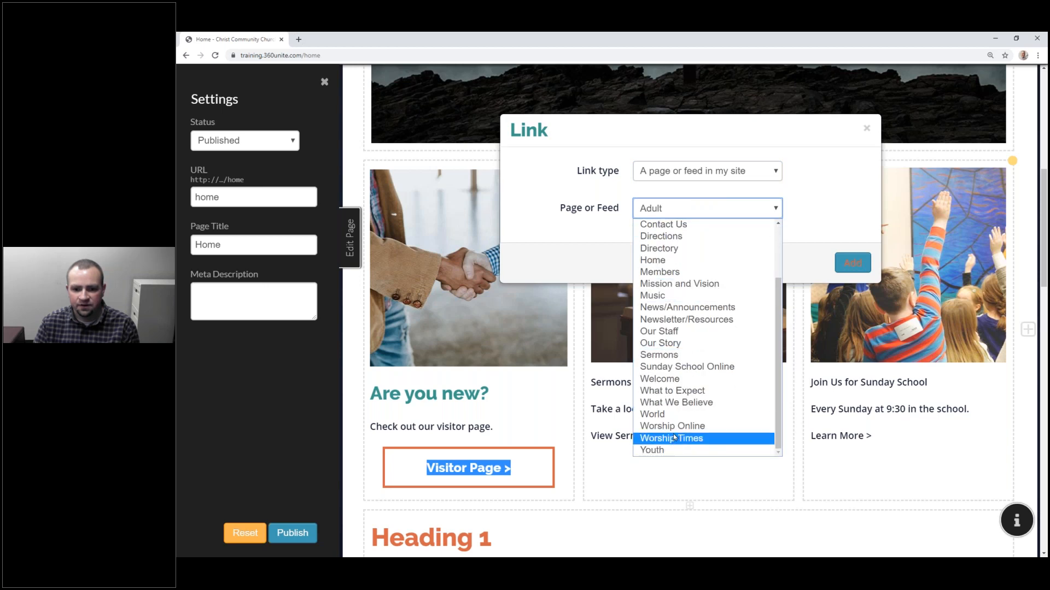
pyautogui.click(675, 378)
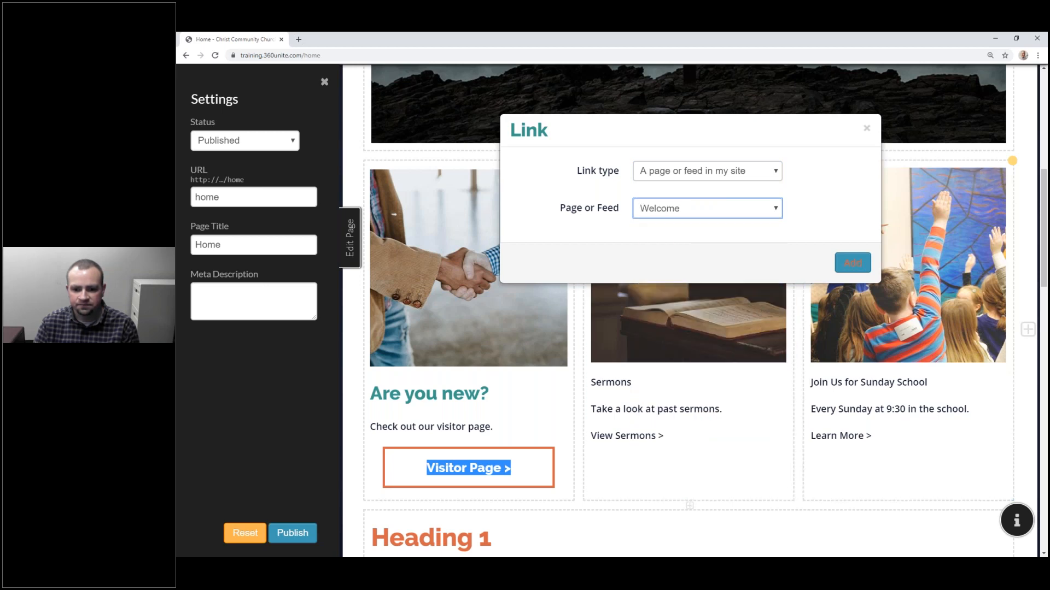
pyautogui.click(852, 263)
# Step: Centre the heading and 'Check out our visitor page.' text, then finish editing the card
pyautogui.scroll(-1, 567, 347)
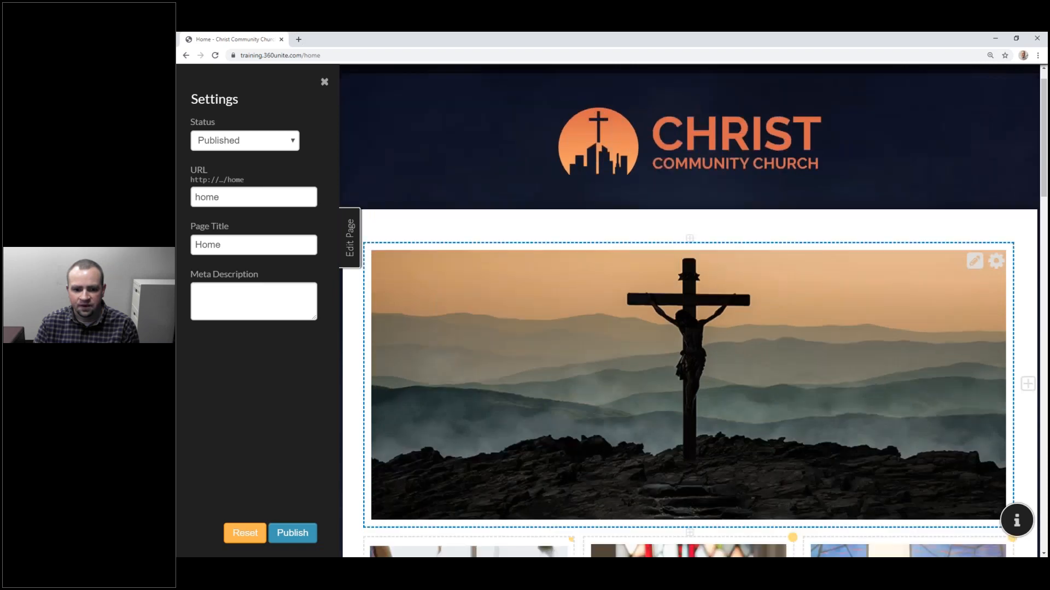
pyautogui.scroll(-5, 462, 304)
pyautogui.moveTo(494, 336); pyautogui.dragTo(368, 315)
pyautogui.click(578, 81)
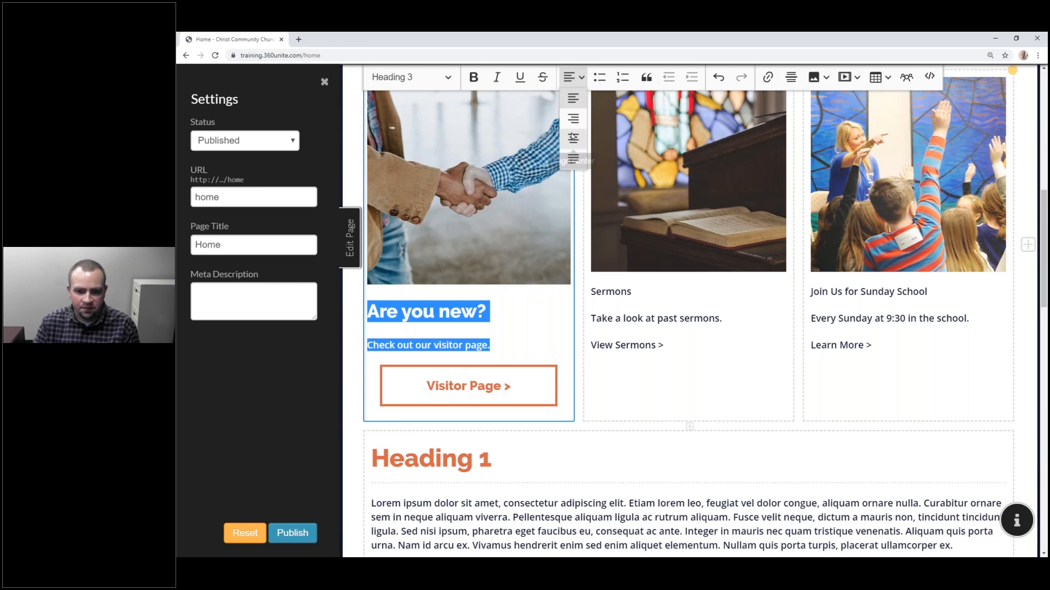
pyautogui.click(572, 138)
pyautogui.click(535, 88)
pyautogui.click(755, 89)
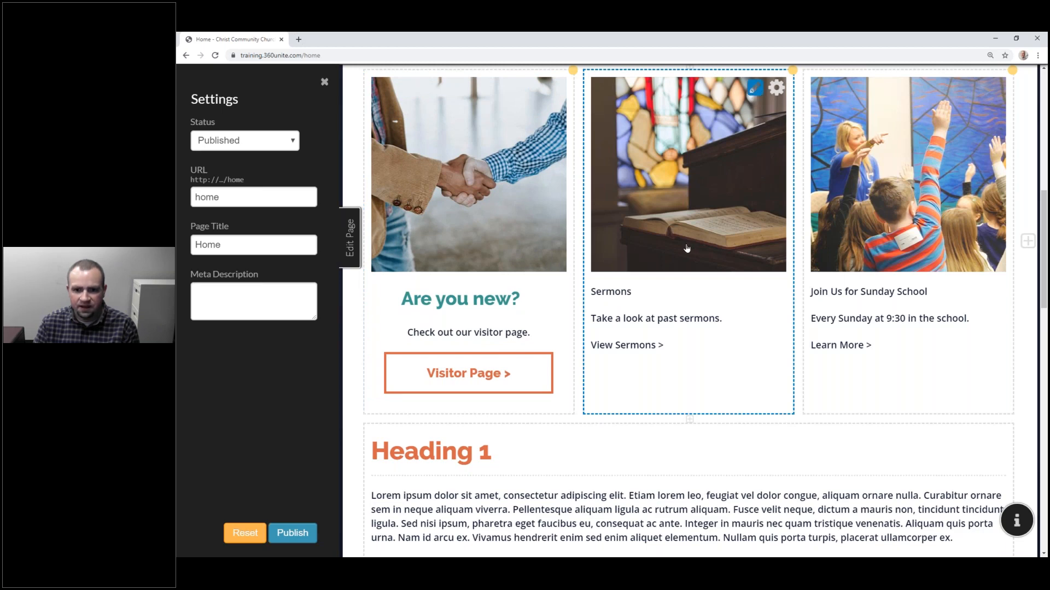
# Step: Make 'Sermons' a Heading 3 and turn 'View Sermons >' into a Call-to-Action button
pyautogui.click(613, 291)
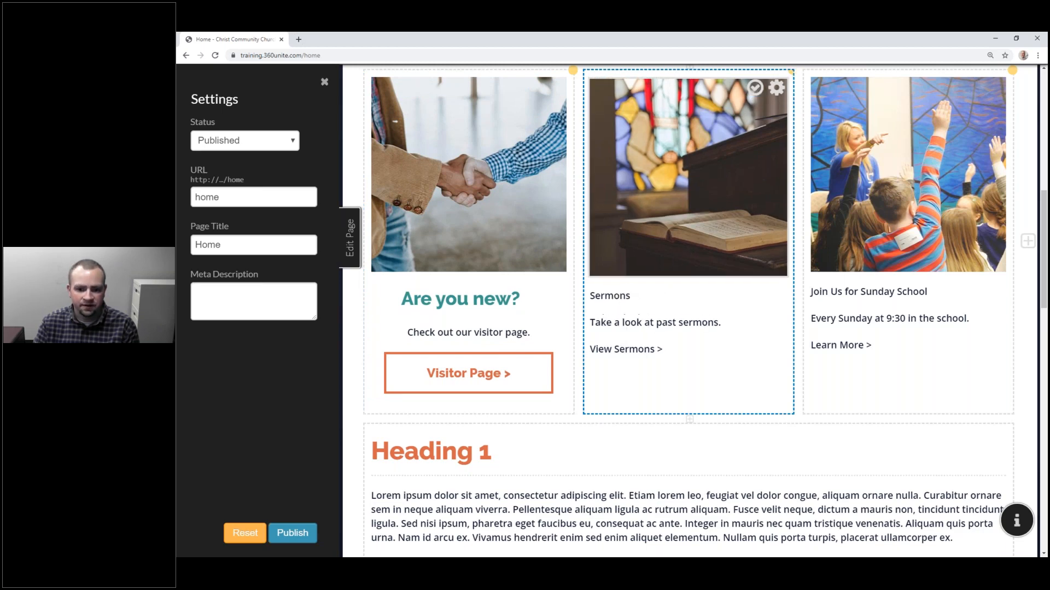
pyautogui.click(618, 77)
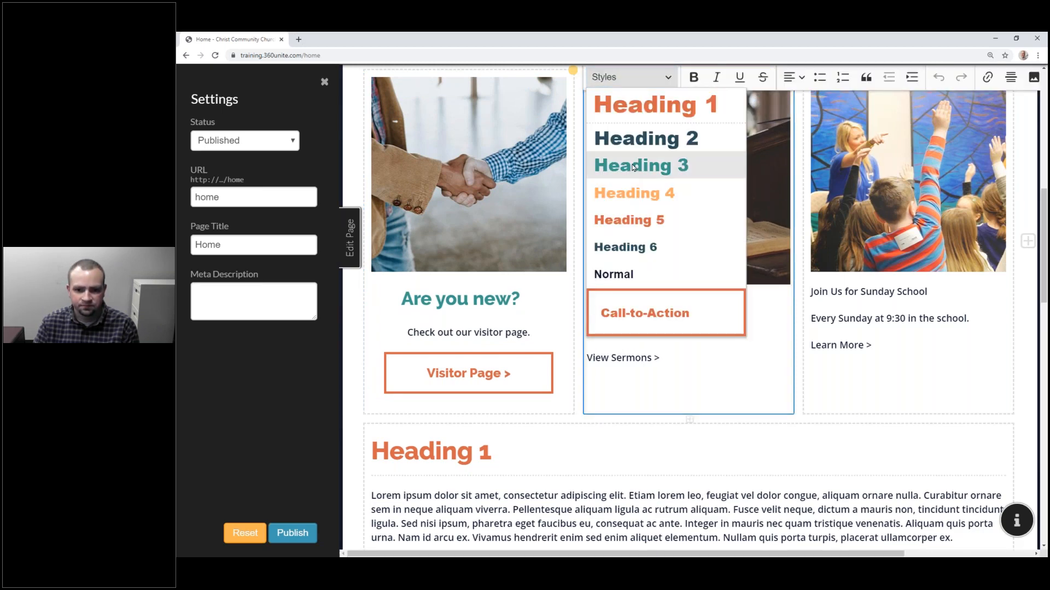
pyautogui.click(635, 167)
pyautogui.moveTo(707, 381); pyautogui.dragTo(586, 373)
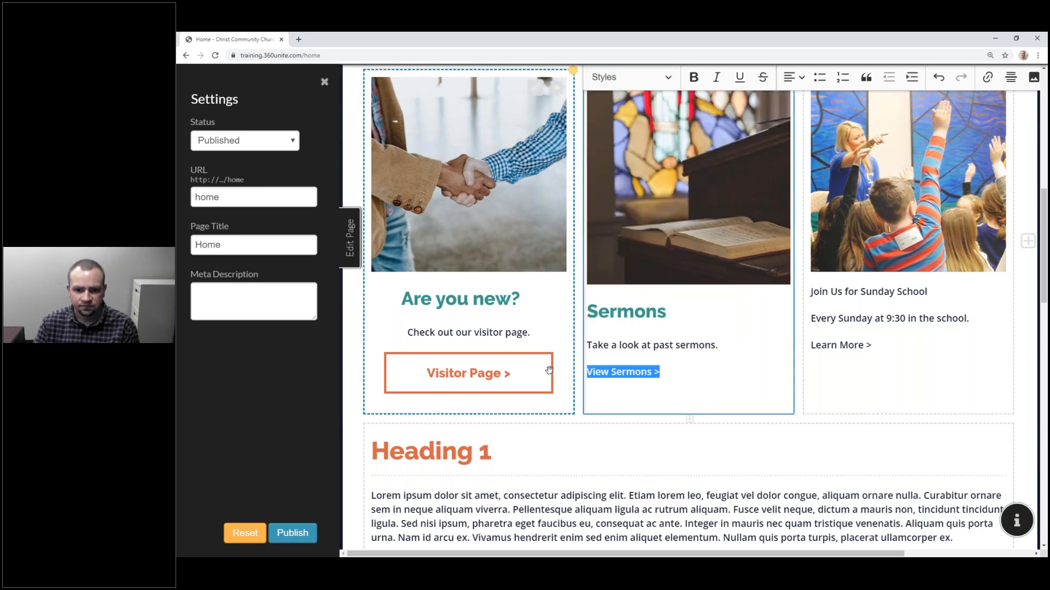
pyautogui.click(629, 77)
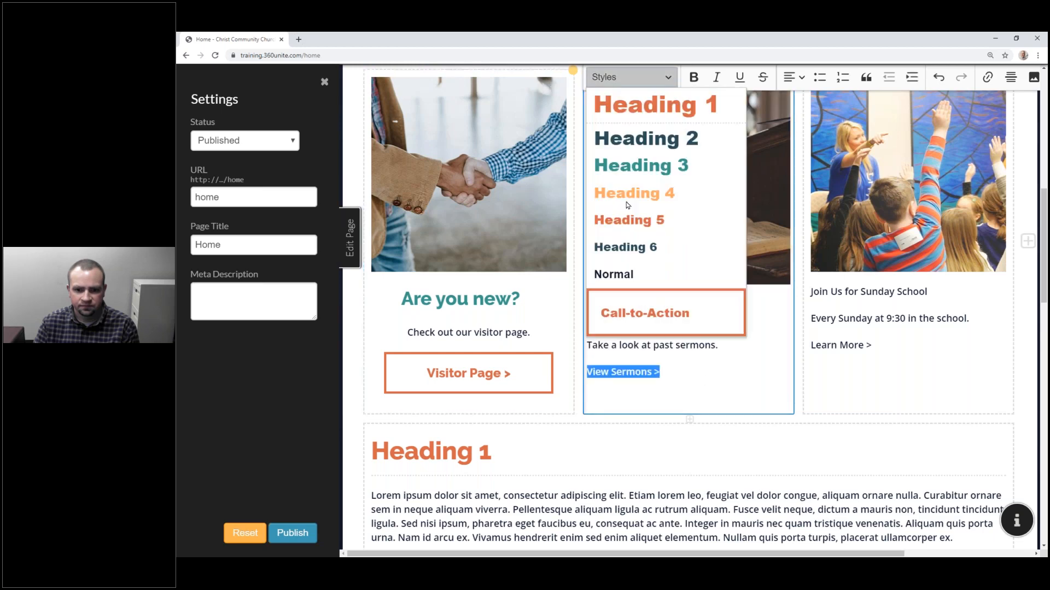
pyautogui.click(633, 317)
# Step: Centre-align all the text in the Sermons card
pyautogui.hotkey('ctrl', 'a')
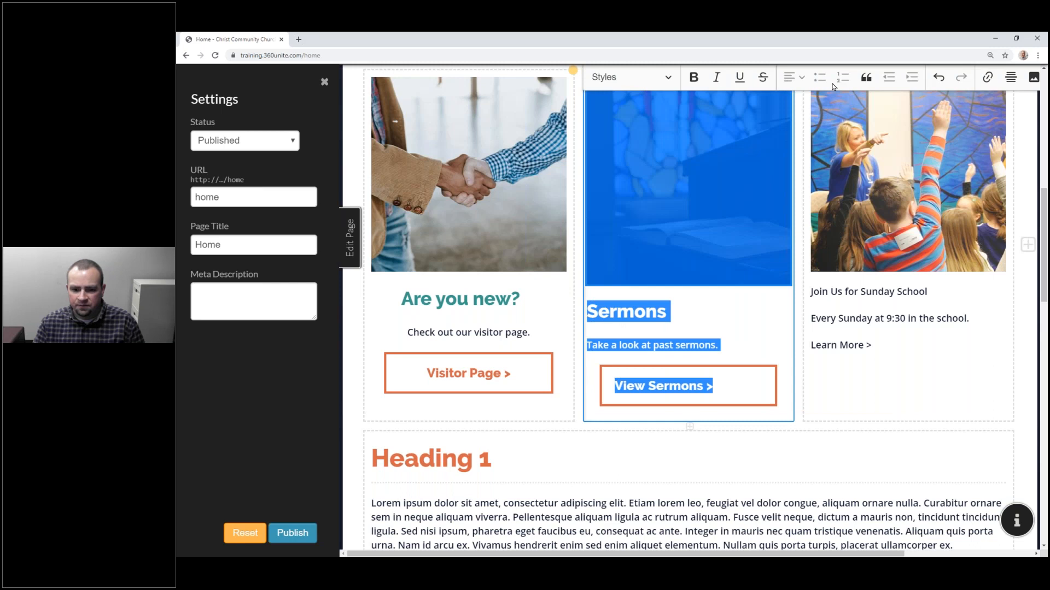
pyautogui.click(604, 345)
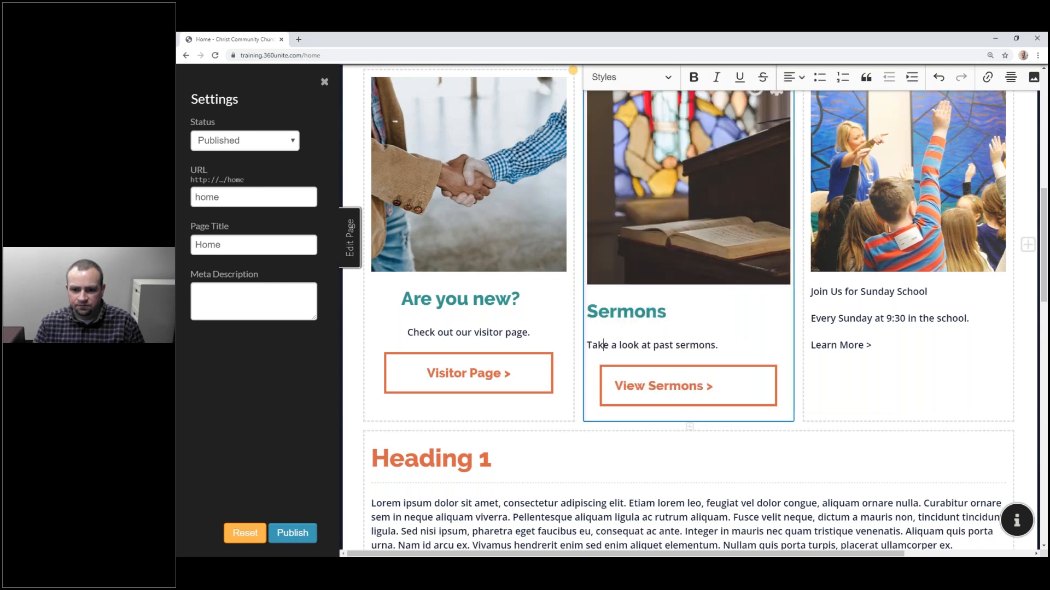
pyautogui.hotkey('ctrl', 'a')
pyautogui.click(794, 77)
pyautogui.click(794, 114)
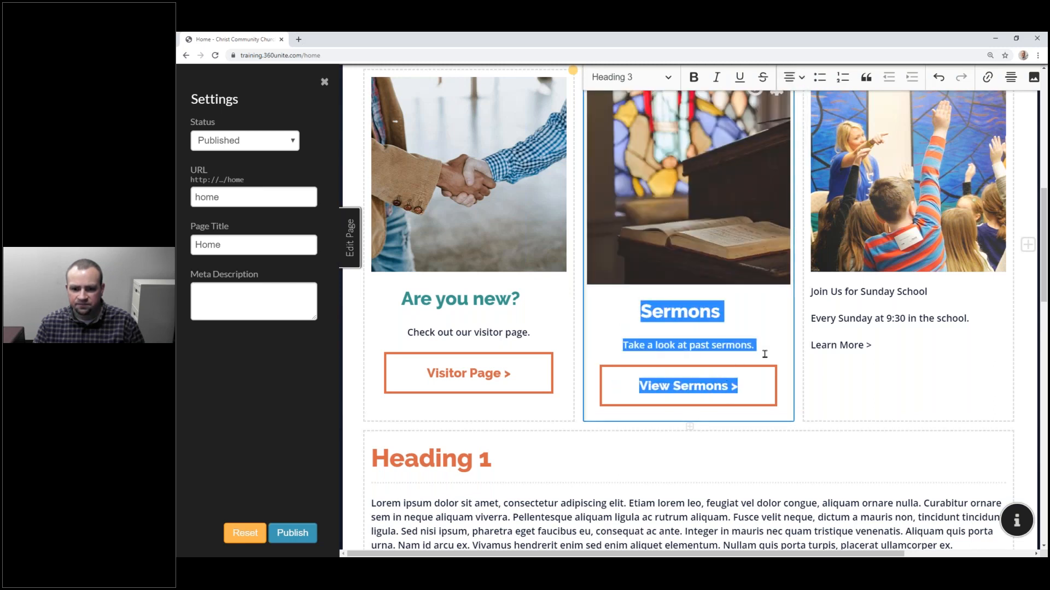
pyautogui.click(740, 319)
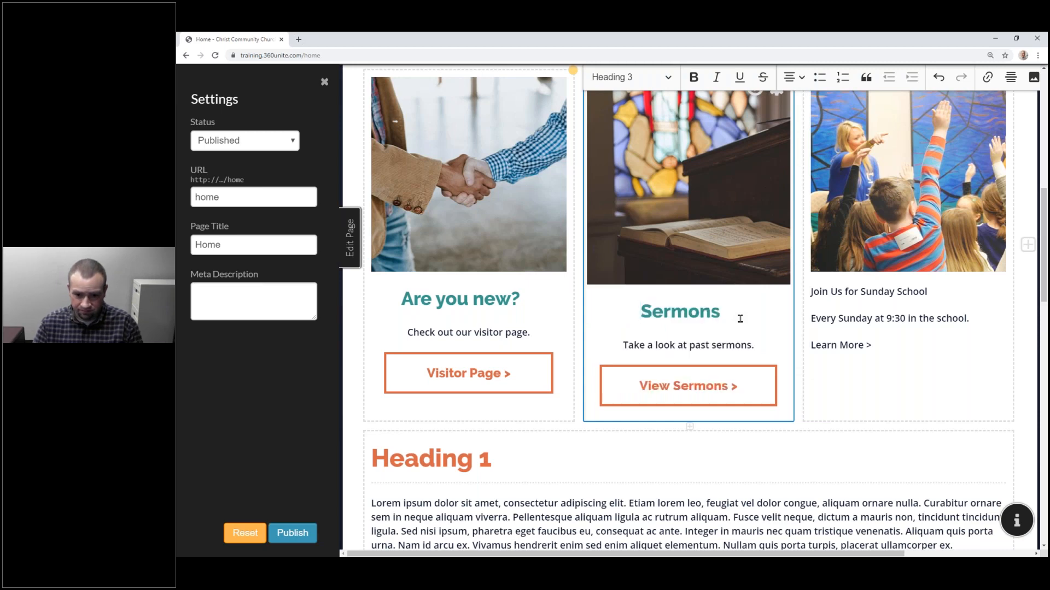
# Step: Link 'View Sermons >' to the Sermons page as a page in the site
pyautogui.click(720, 382)
pyautogui.moveTo(750, 385); pyautogui.dragTo(625, 387)
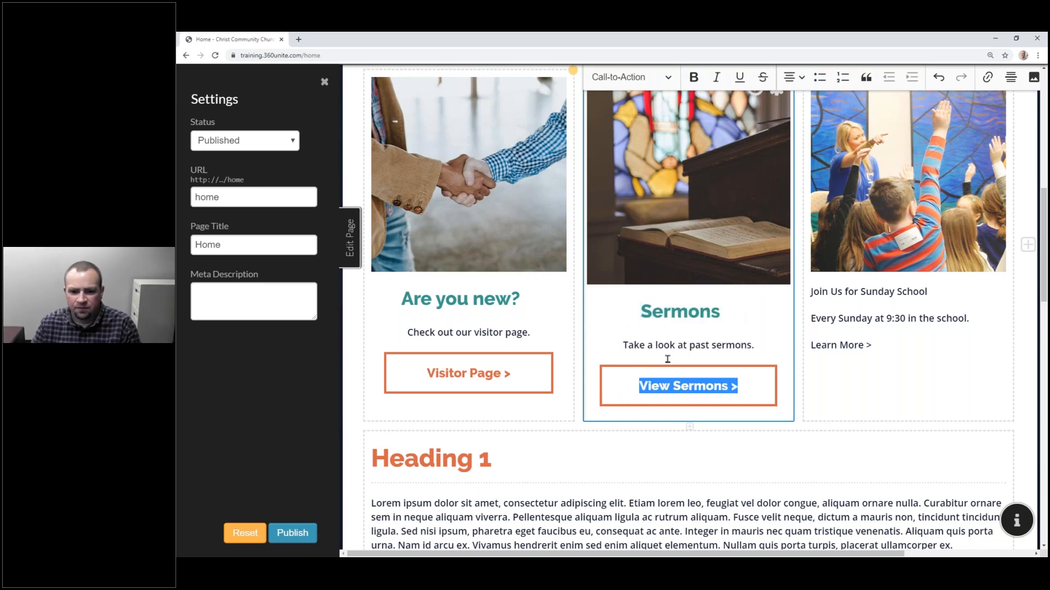
pyautogui.click(988, 77)
pyautogui.click(655, 170)
pyautogui.click(662, 186)
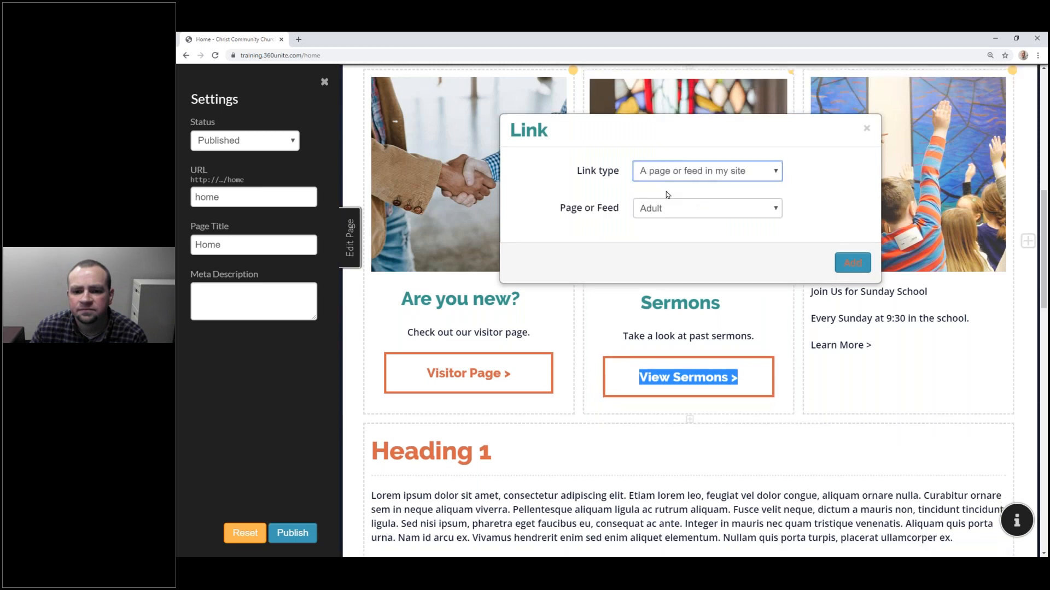
pyautogui.click(675, 210)
pyautogui.scroll(-2, 690, 300)
pyautogui.click(672, 353)
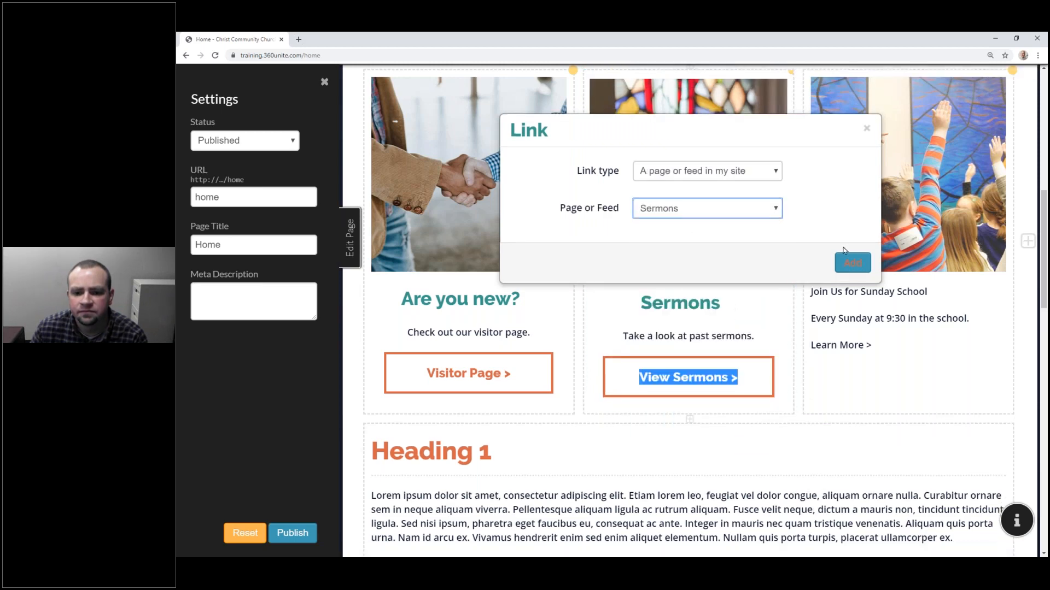
pyautogui.click(852, 263)
pyautogui.scroll(-8, 933, 214)
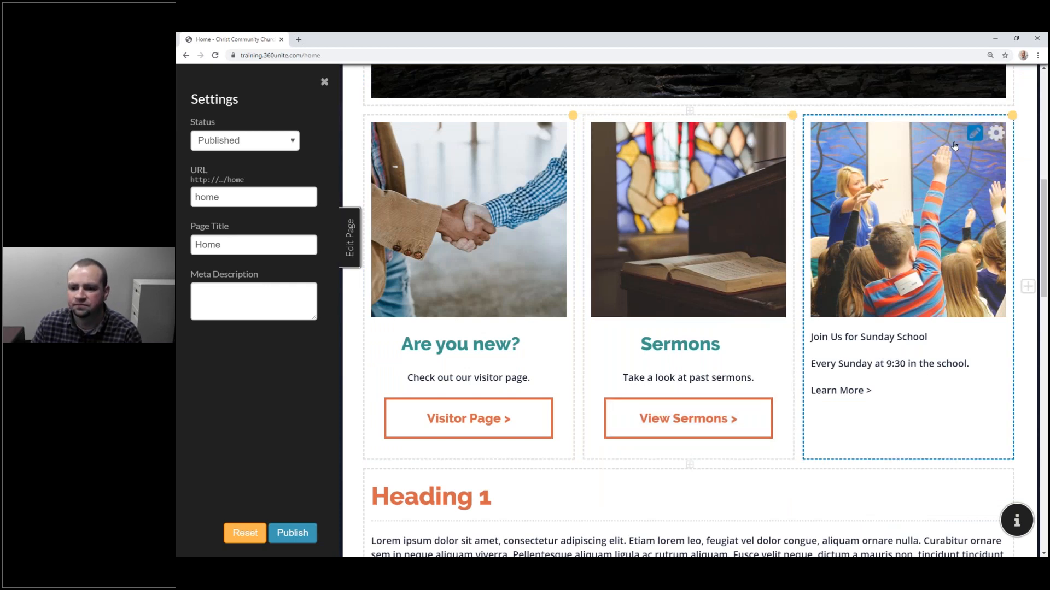
# Step: Make 'Join Us for Sunday School' a Heading 3 and trim it to 'Sunday School'
pyautogui.click(974, 133)
pyautogui.moveTo(923, 350); pyautogui.dragTo(807, 351)
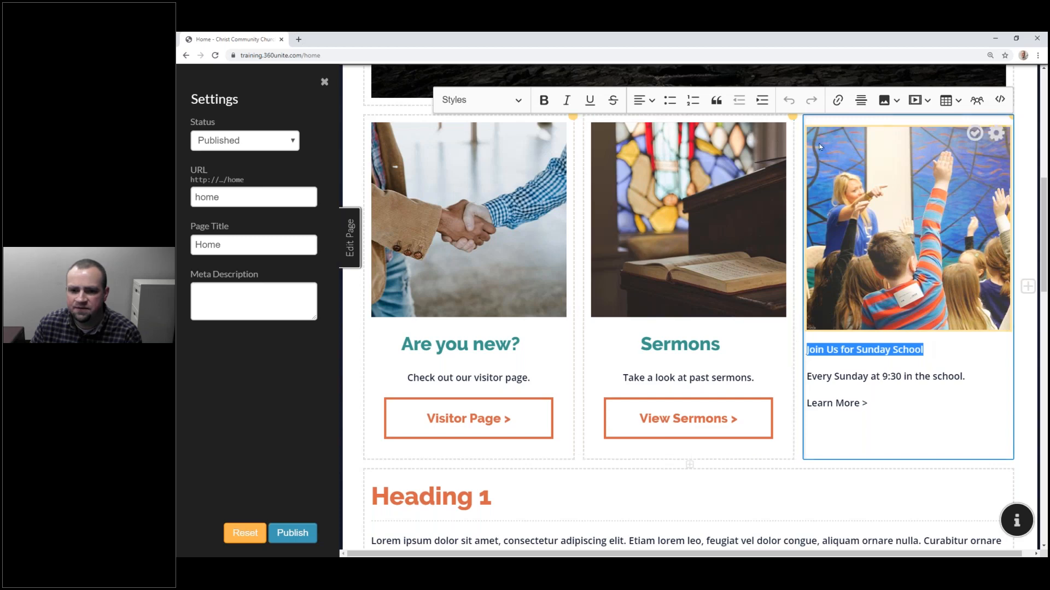
pyautogui.click(480, 99)
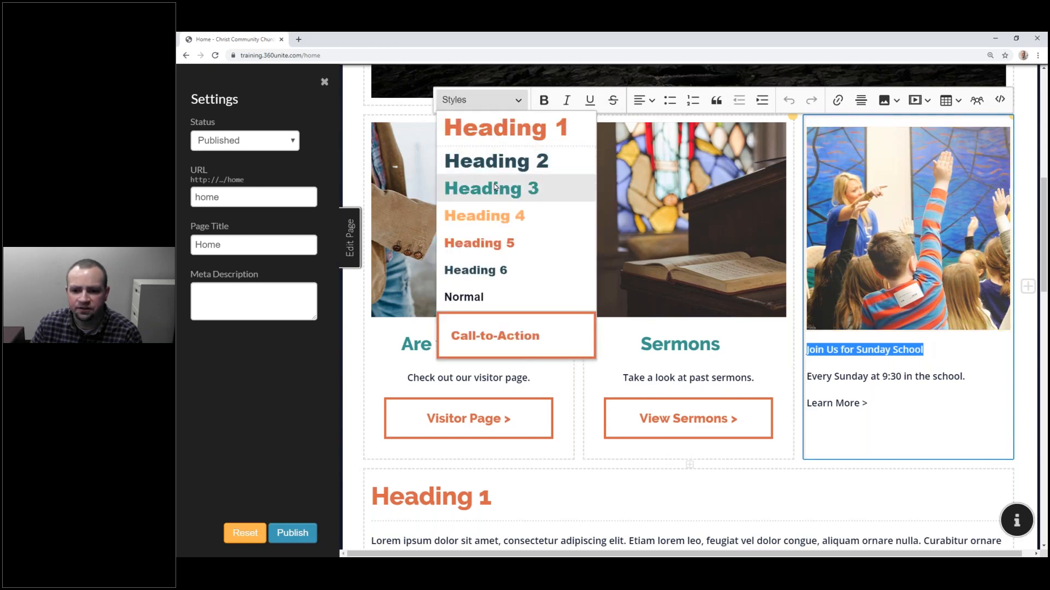
pyautogui.click(495, 188)
pyautogui.click(878, 417)
pyautogui.moveTo(909, 356); pyautogui.dragTo(808, 357)
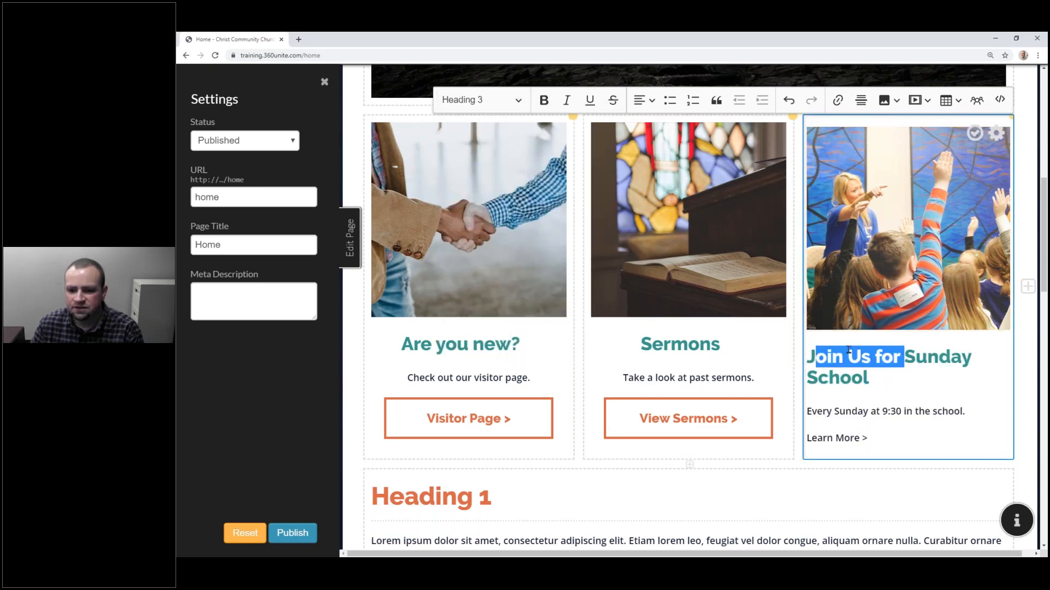
pyautogui.press('BackSpace')
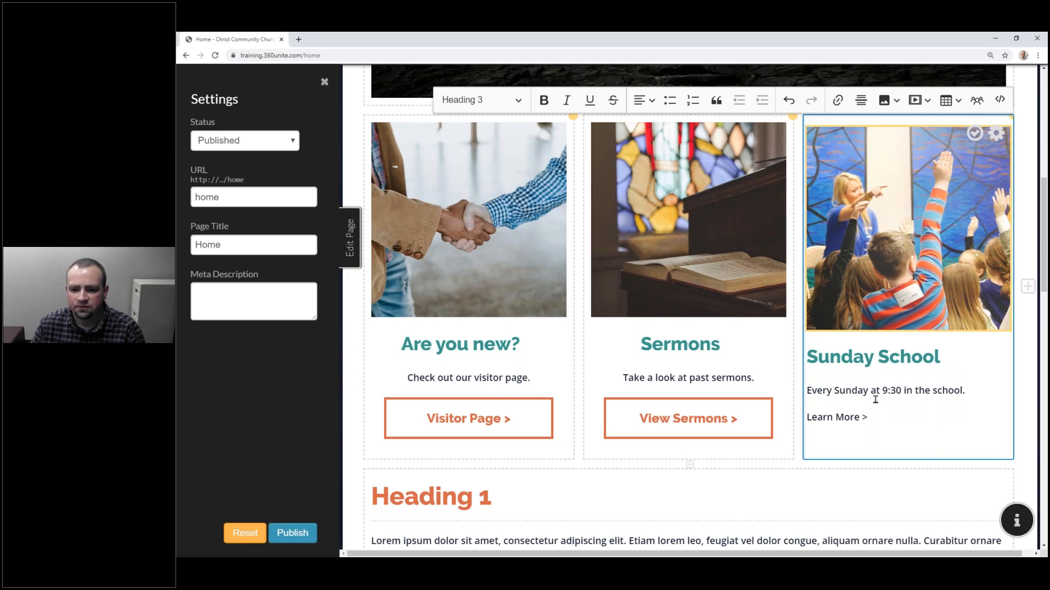
# Step: Turn 'Learn More >' into a Call-to-Action button and centre the card's text
pyautogui.moveTo(874, 417); pyautogui.dragTo(807, 417)
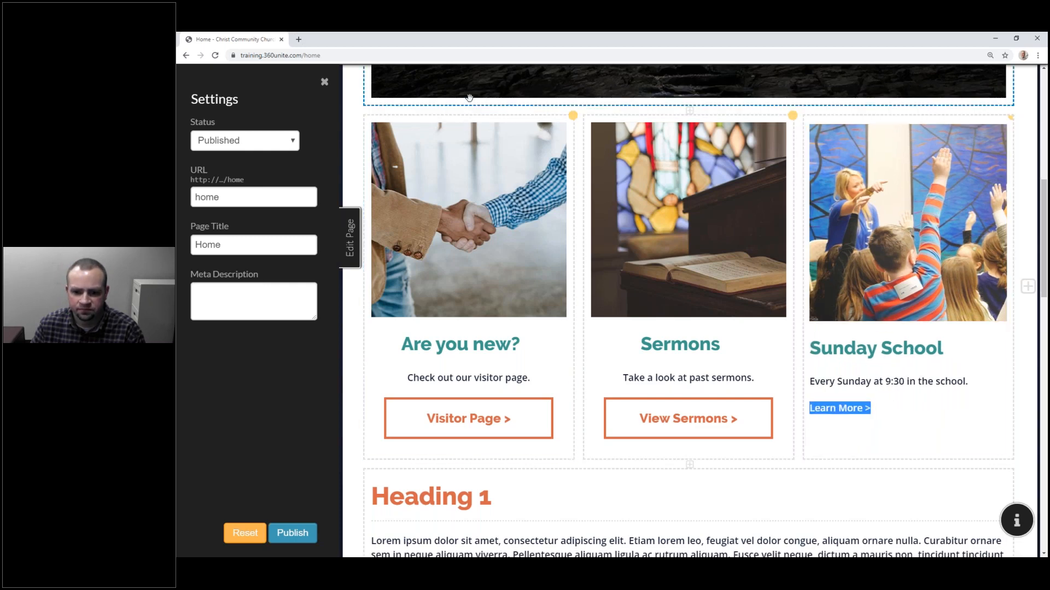
pyautogui.click(872, 386)
pyautogui.click(479, 99)
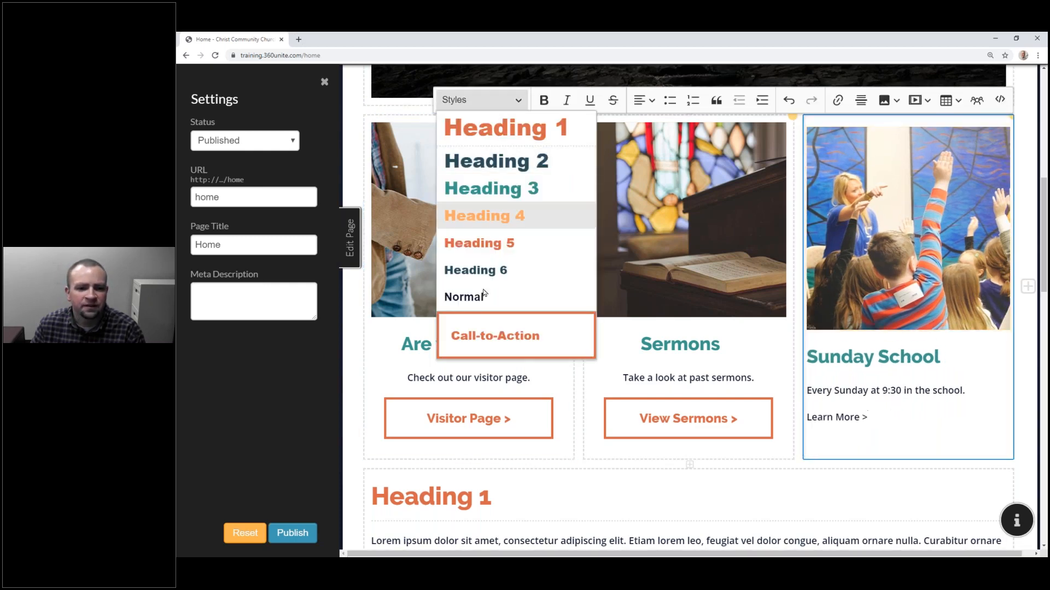
pyautogui.click(483, 339)
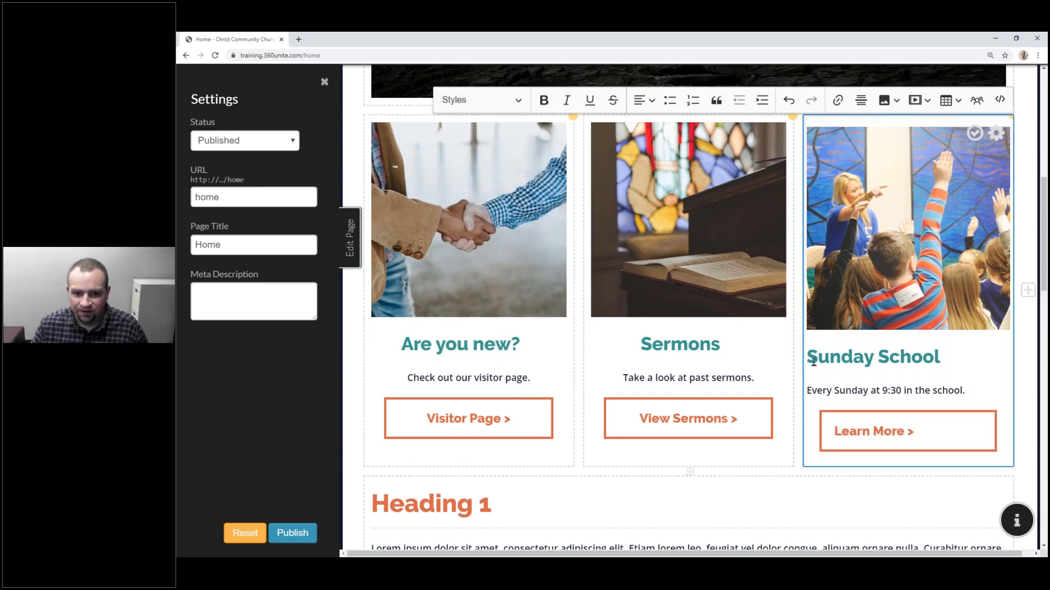
pyautogui.moveTo(808, 359); pyautogui.dragTo(919, 433)
pyautogui.click(644, 101)
pyautogui.click(646, 166)
pyautogui.click(963, 388)
pyautogui.click(972, 362)
# Step: Start linking 'Learn More >' to a page or feed in the site
pyautogui.click(971, 447)
pyautogui.tripleClick(871, 441)
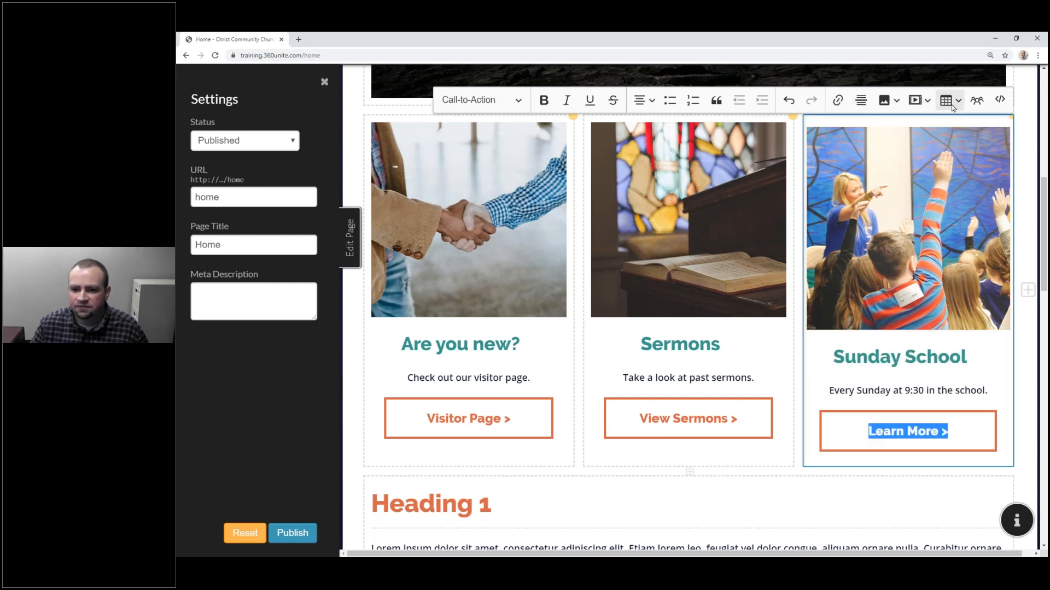
pyautogui.click(837, 100)
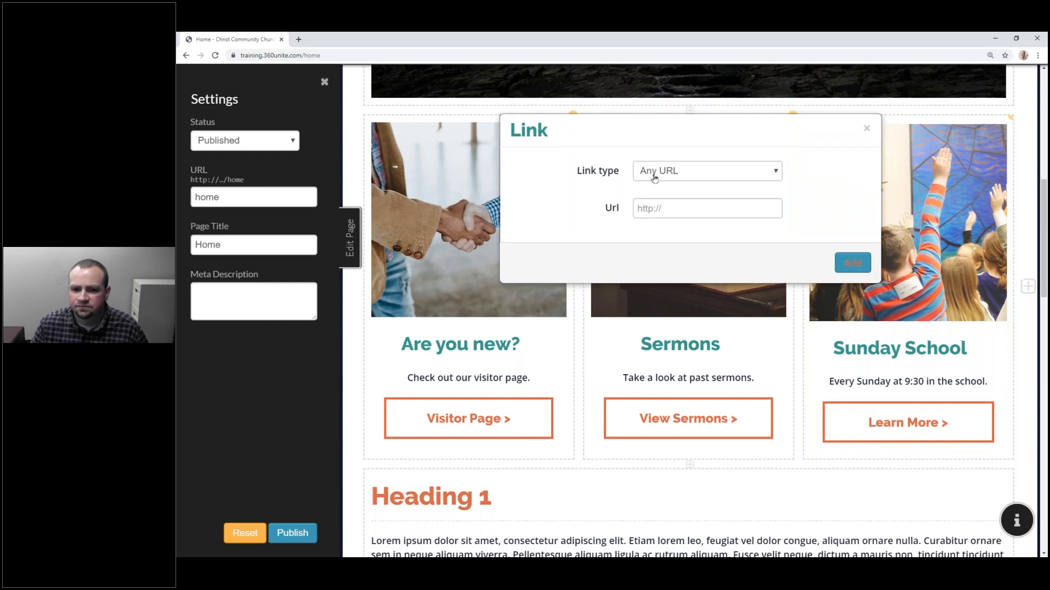
pyautogui.click(654, 179)
pyautogui.click(676, 186)
pyautogui.click(678, 210)
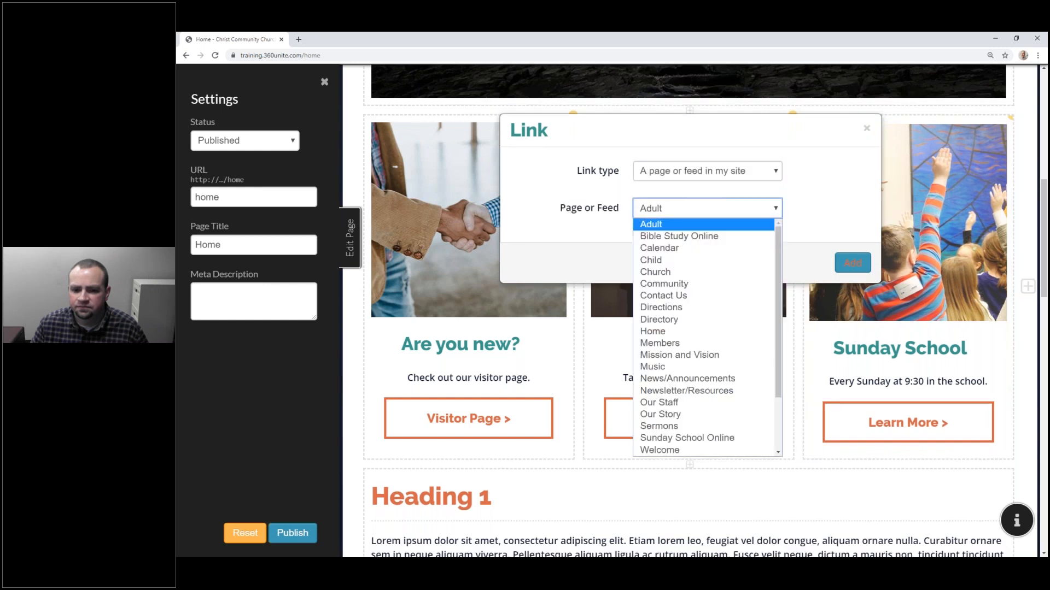
pyautogui.scroll(-2, 685, 432)
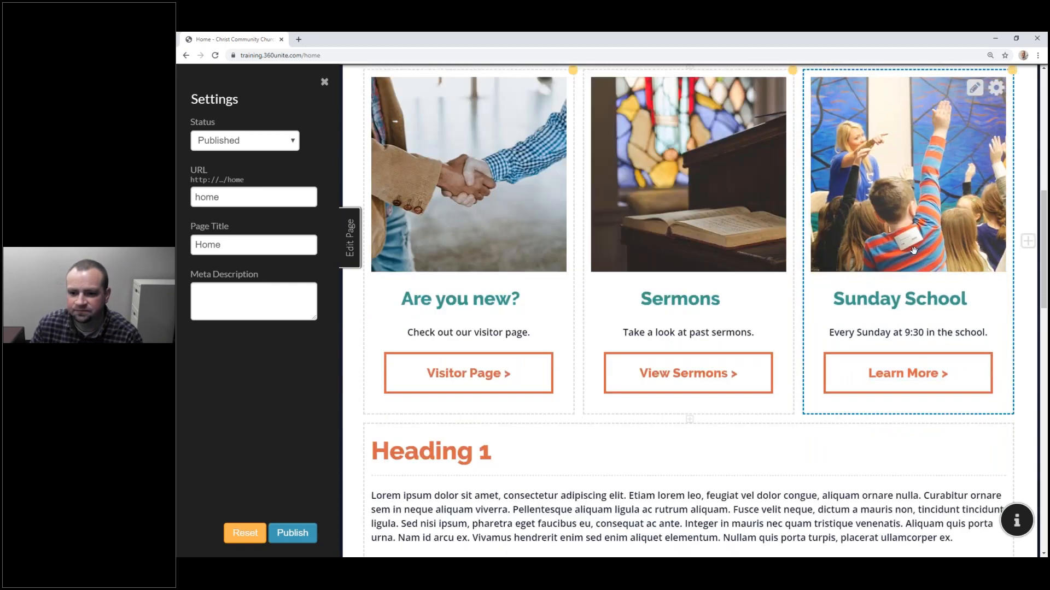
# Step: Move the Sunday School card into the middle column, before Sermons
pyautogui.moveTo(901, 178); pyautogui.dragTo(628, 170)
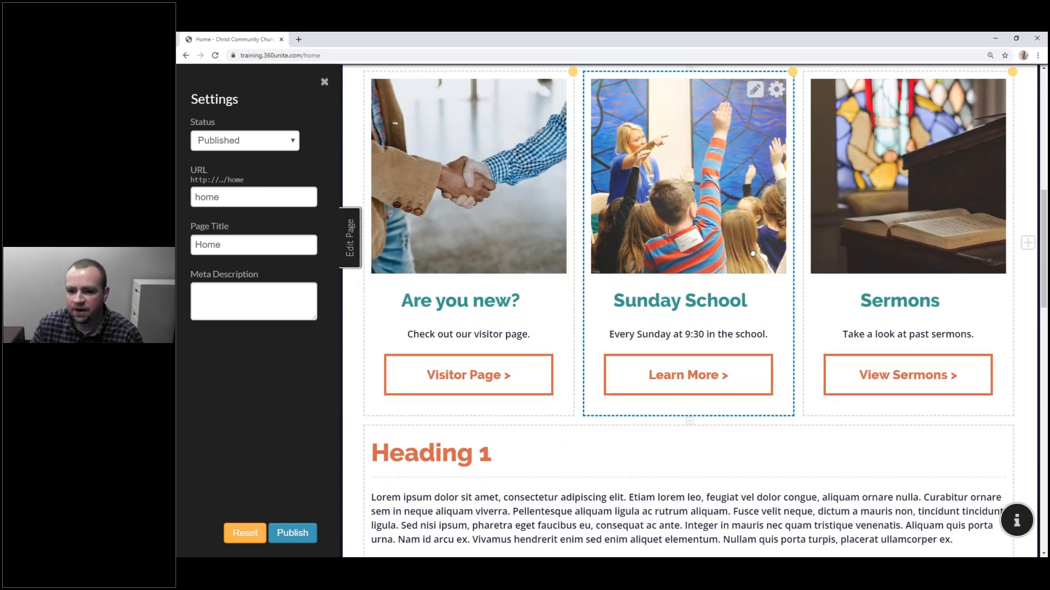
pyautogui.scroll(1, 752, 253)
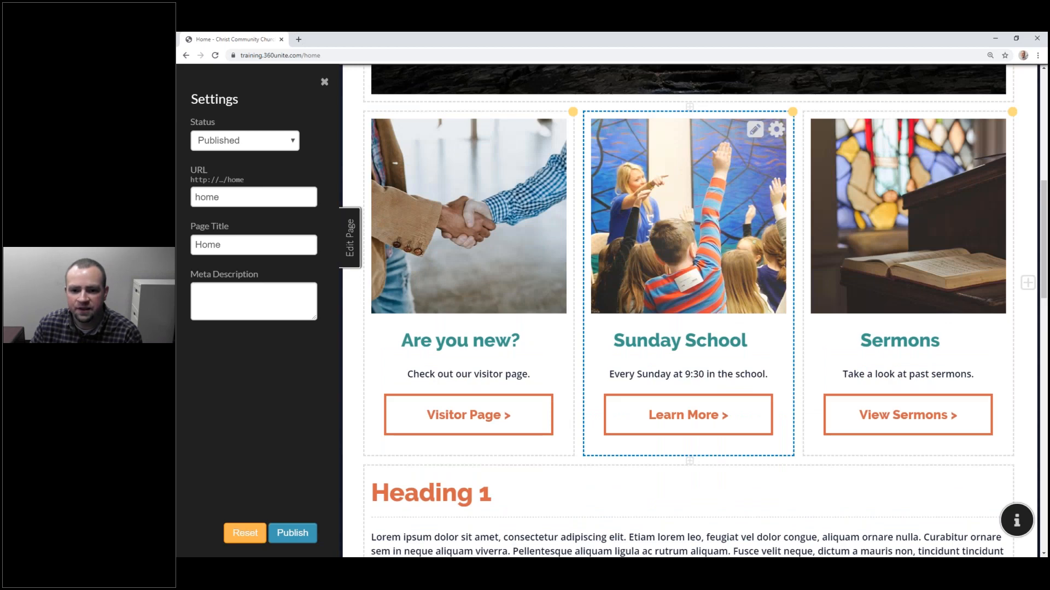
pyautogui.scroll(-1, 900, 363)
pyautogui.scroll(9, 905, 368)
pyautogui.scroll(-9, 908, 373)
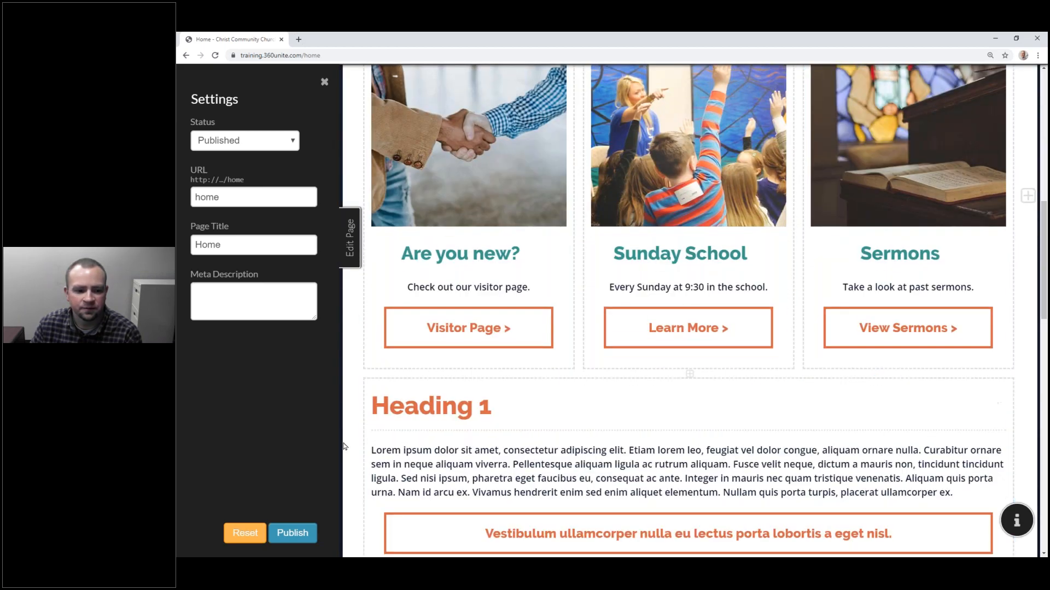
# Step: Publish the home page and reload it in the small incognito window
pyautogui.click(305, 535)
pyautogui.click(298, 532)
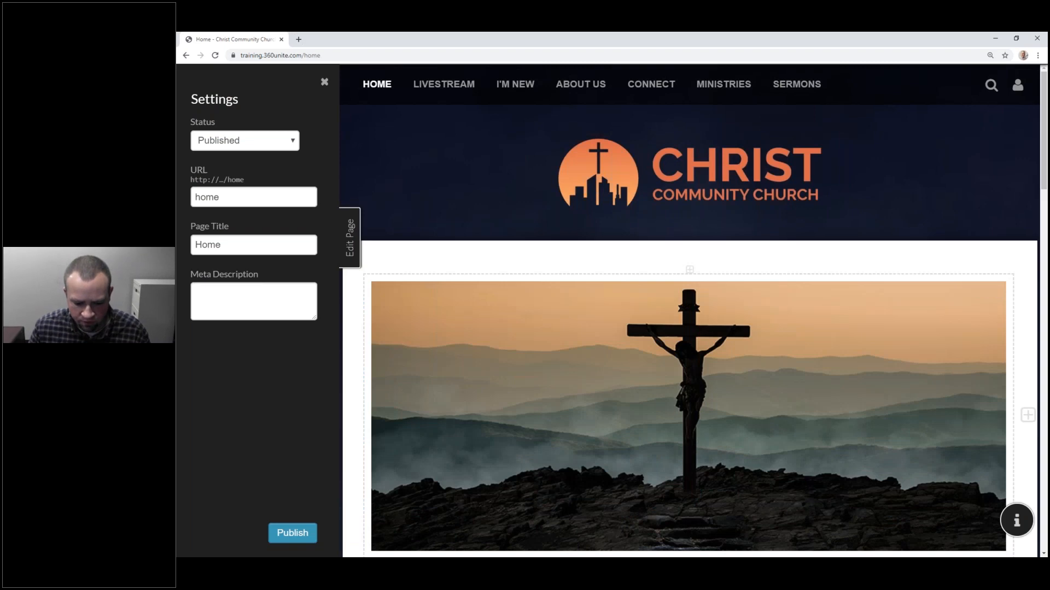
pyautogui.click(995, 38)
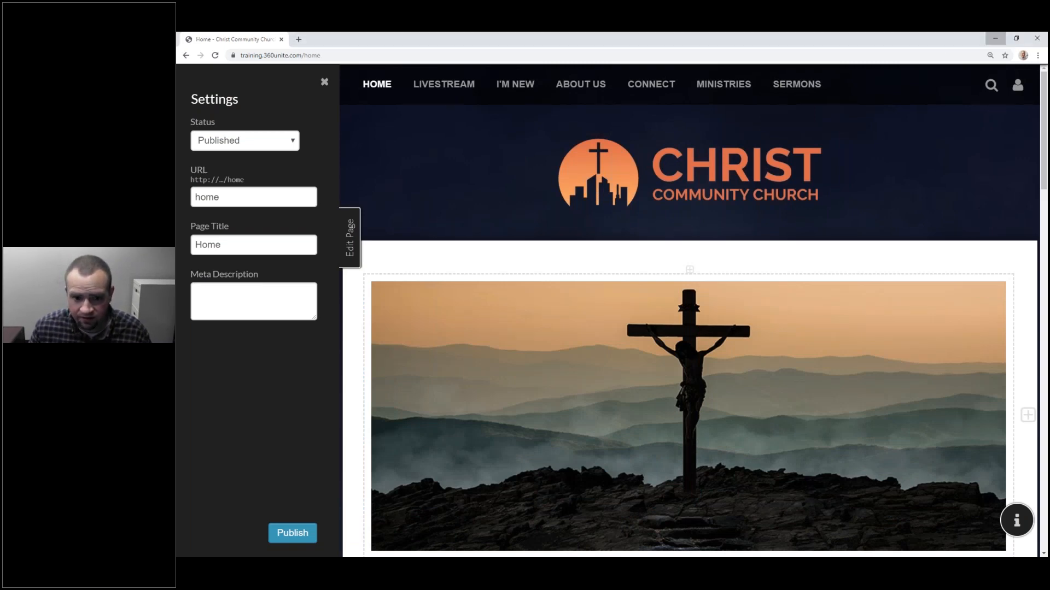
pyautogui.moveTo(453, 62); pyautogui.dragTo(443, 85)
pyautogui.click(323, 96)
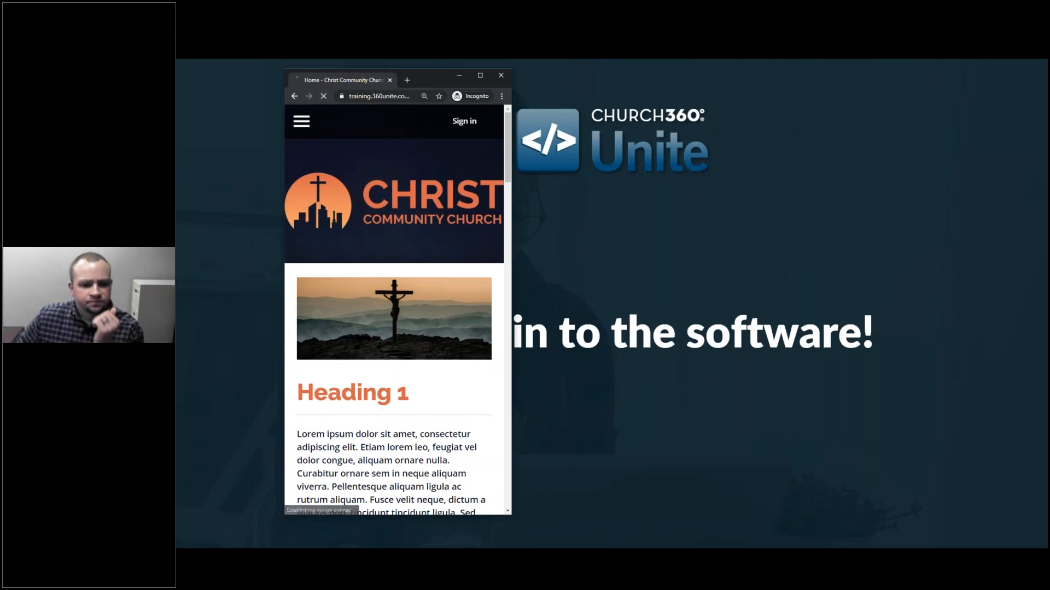
# Step: Scroll through the published home page in the narrow mobile-sized incognito window
pyautogui.scroll(-5, 474, 349)
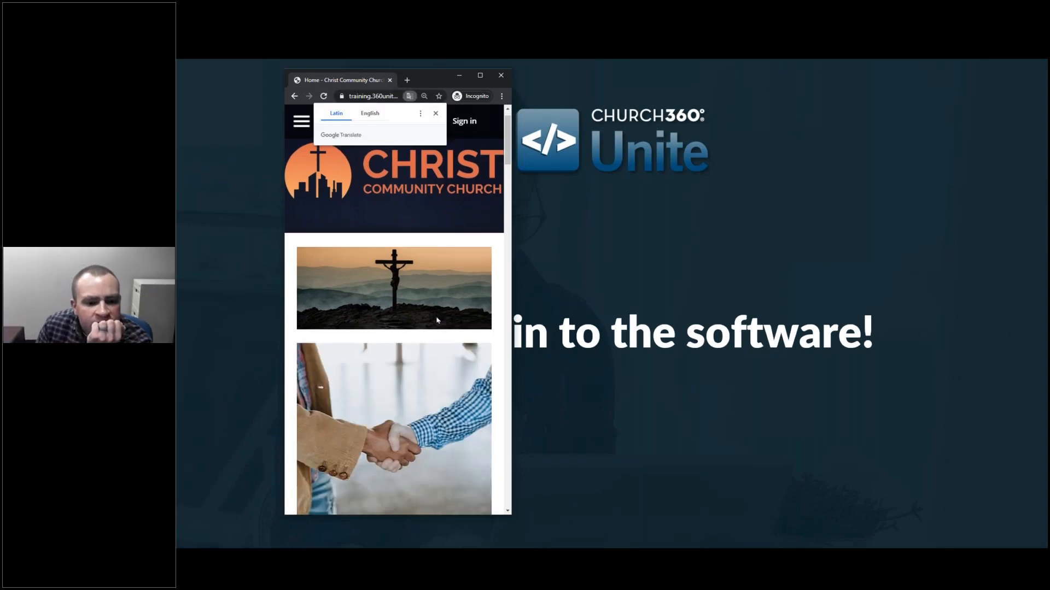
pyautogui.scroll(-5, 465, 286)
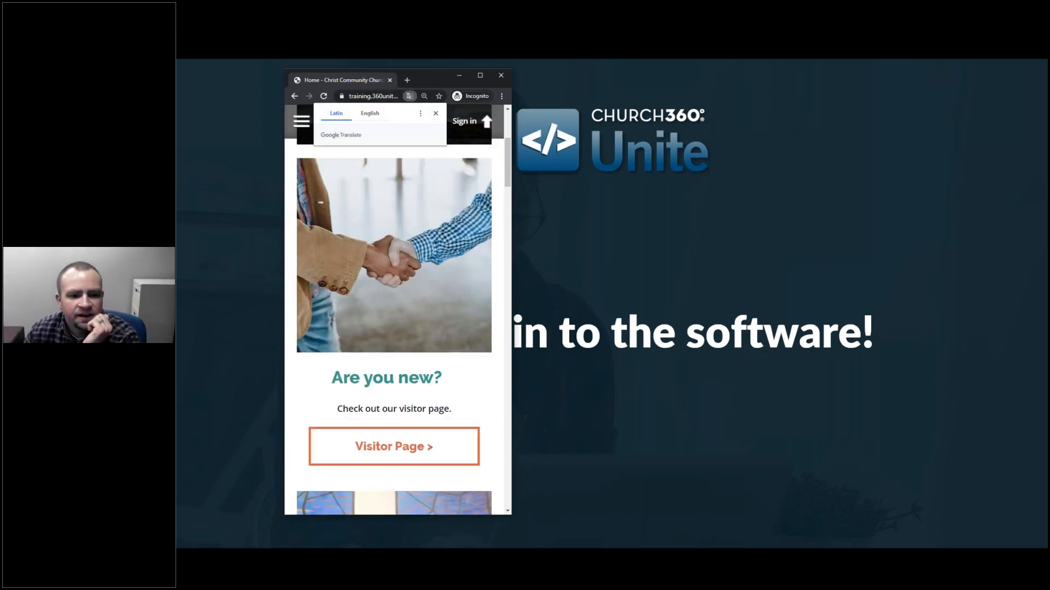
pyautogui.scroll(-8, 388, 244)
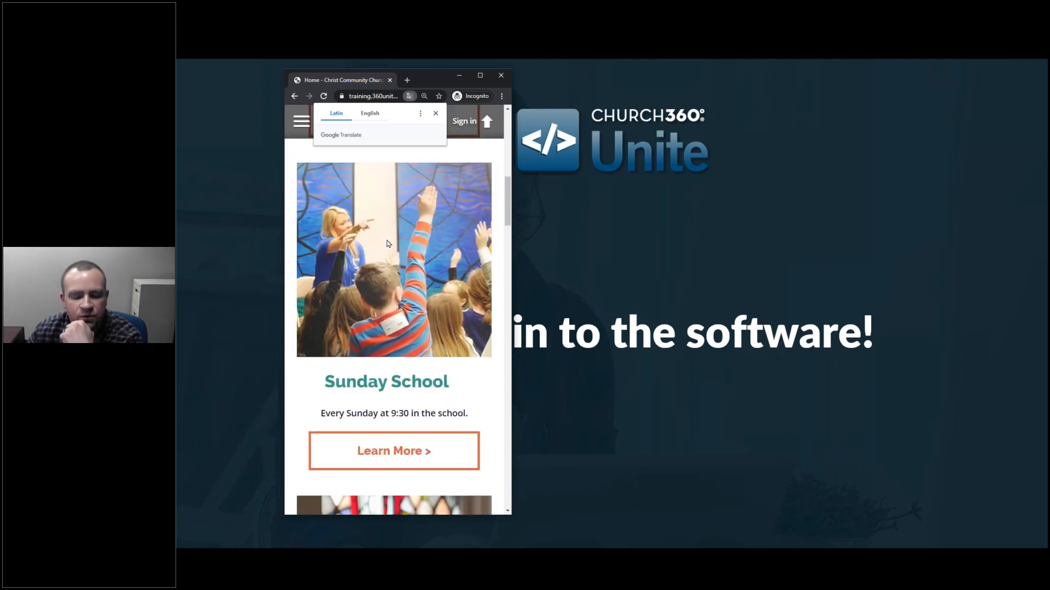
pyautogui.scroll(12, 331, 236)
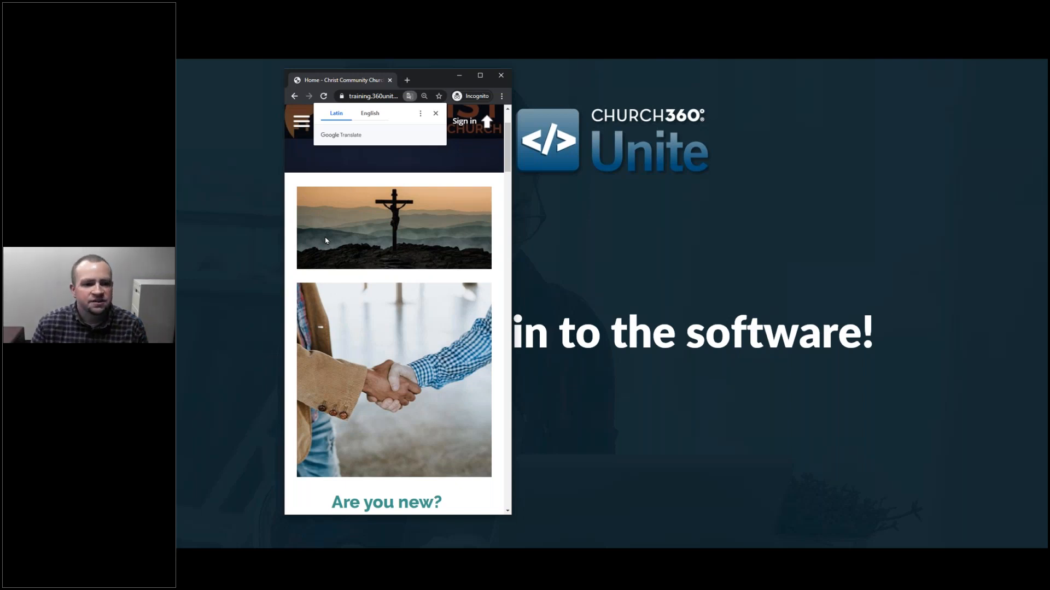
pyautogui.scroll(-3, 439, 238)
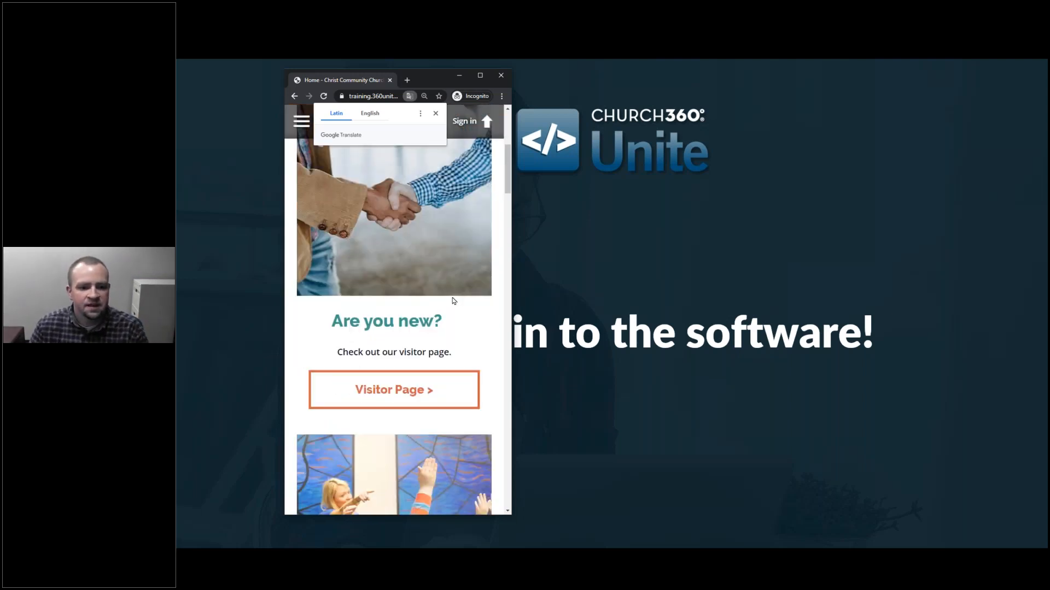
pyautogui.scroll(-5, 434, 301)
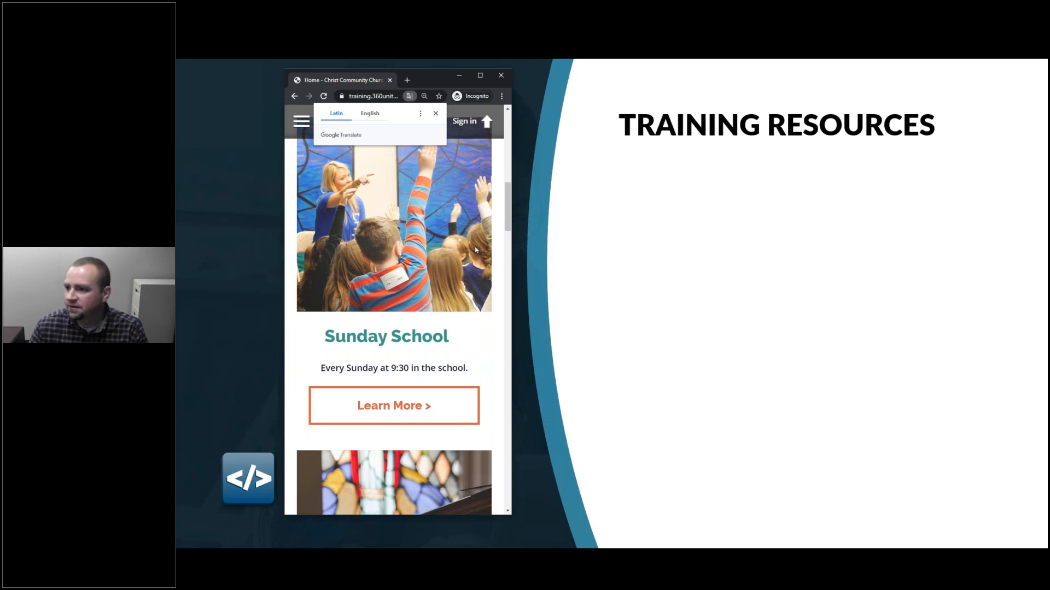
# Step: Advance the presentation slide, then maximise the incognito window to view the cards full width
pyautogui.hotkey('alt', 'Tab')
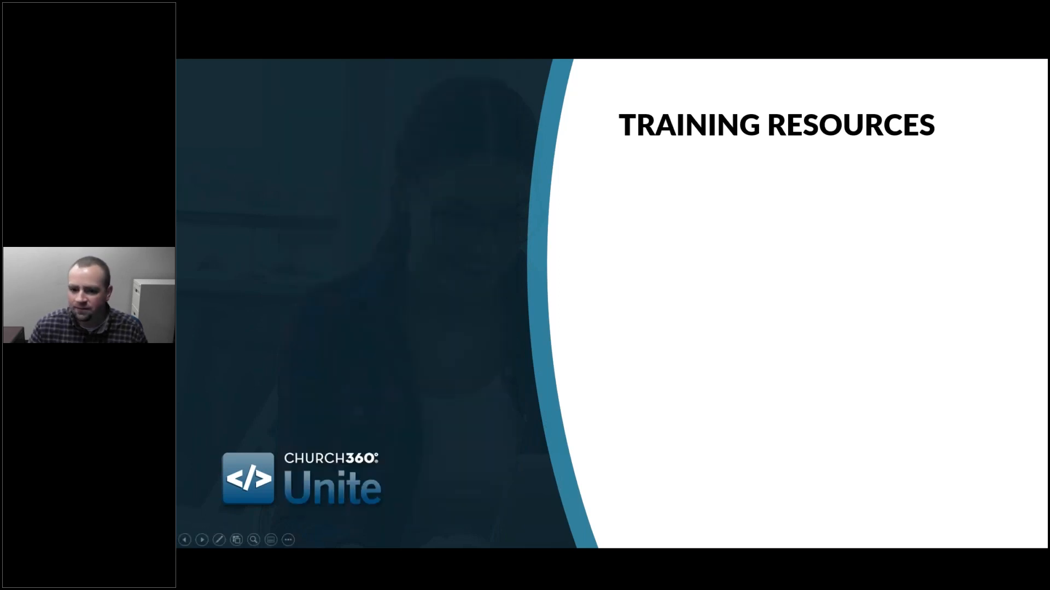
pyautogui.press('Right')
pyautogui.hotkey('alt', 'Tab')
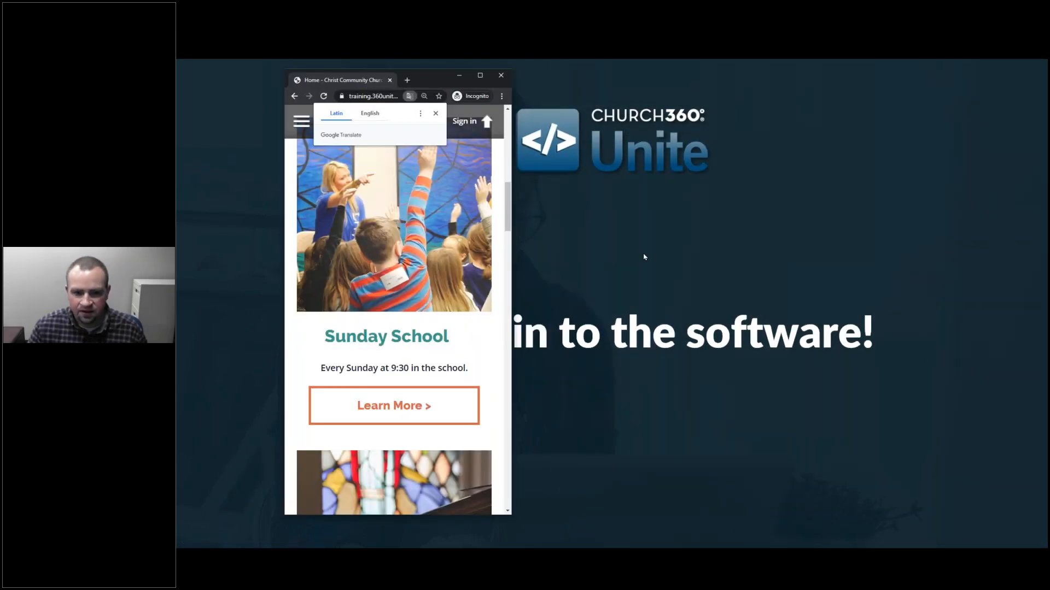
pyautogui.click(480, 76)
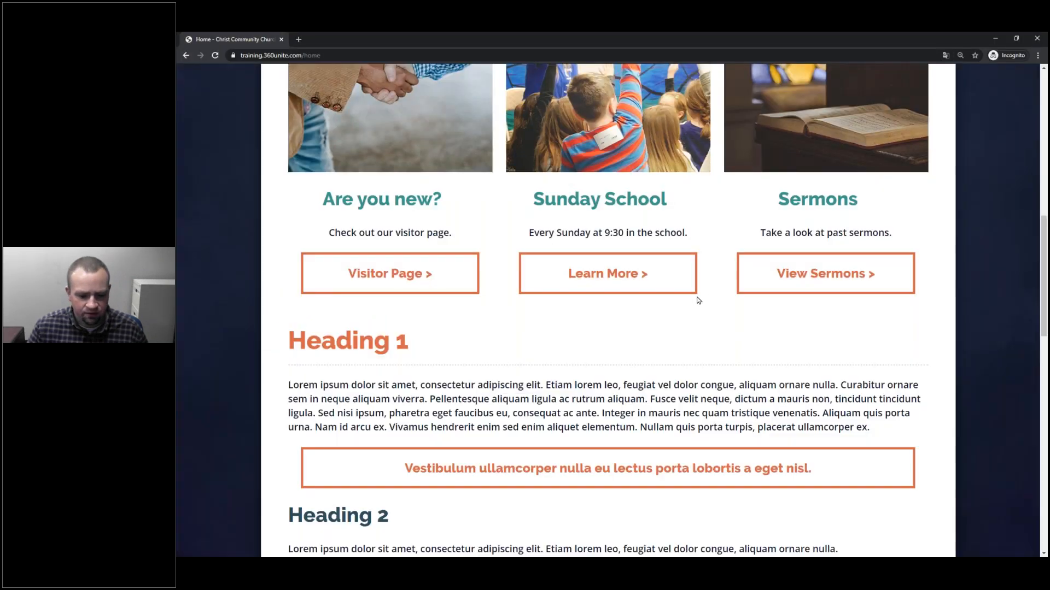
pyautogui.scroll(5, 698, 300)
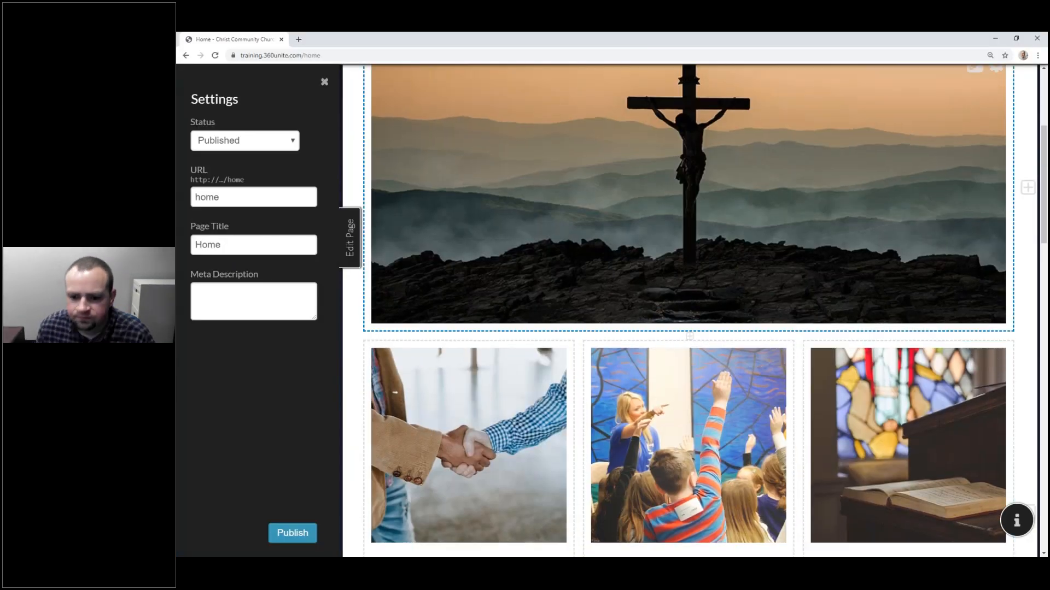
# Step: Change the top crucifix banner cell's type to Carousel
pyautogui.scroll(-2, 841, 110)
pyautogui.scroll(-7, 696, 349)
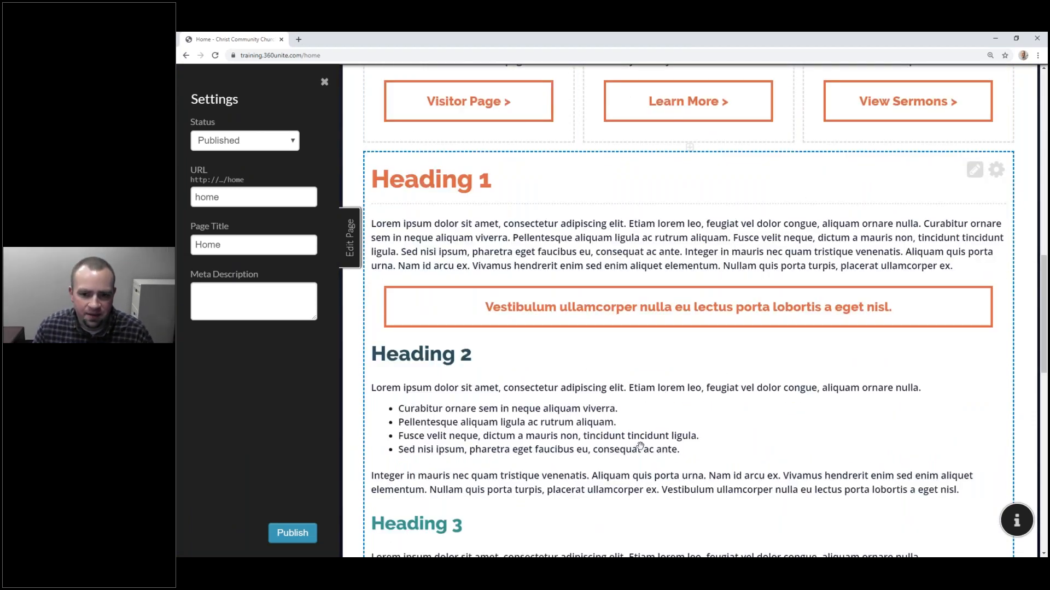
pyautogui.scroll(-1, 640, 445)
pyautogui.scroll(7, 634, 447)
pyautogui.scroll(7, 625, 450)
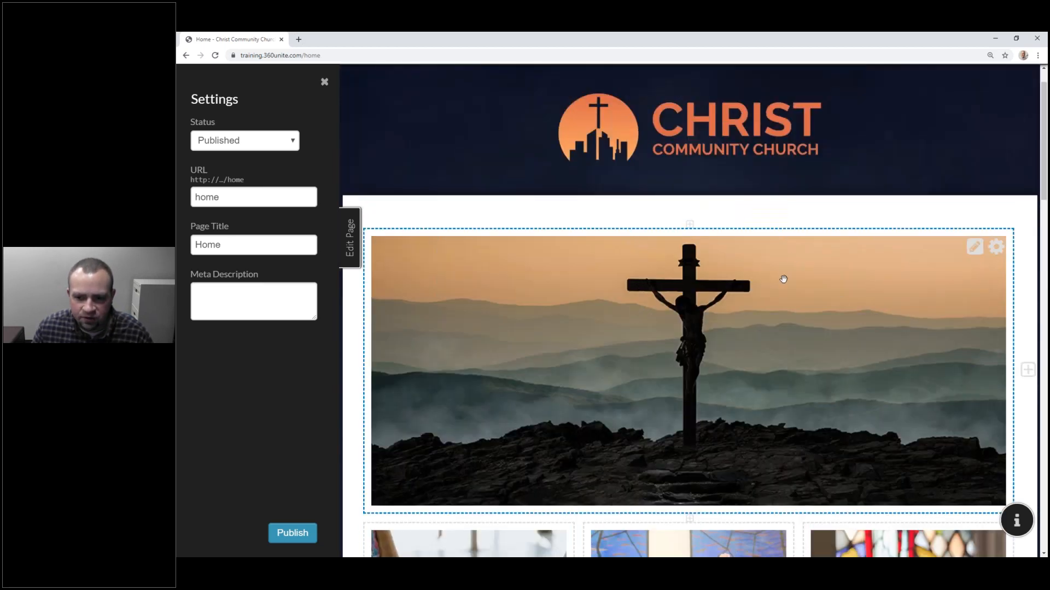
pyautogui.scroll(-4, 795, 281)
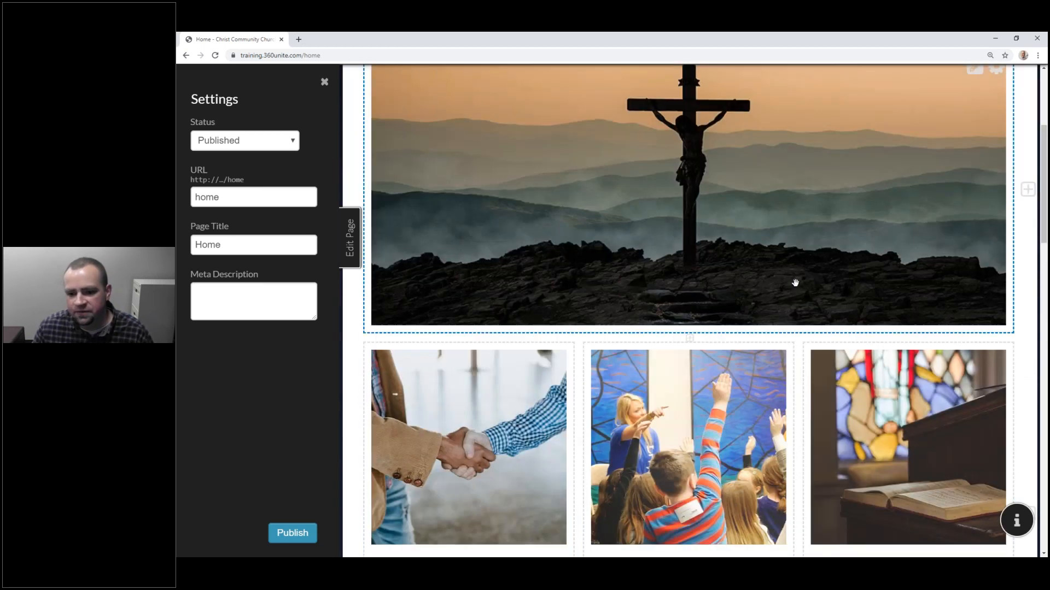
pyautogui.scroll(4, 792, 278)
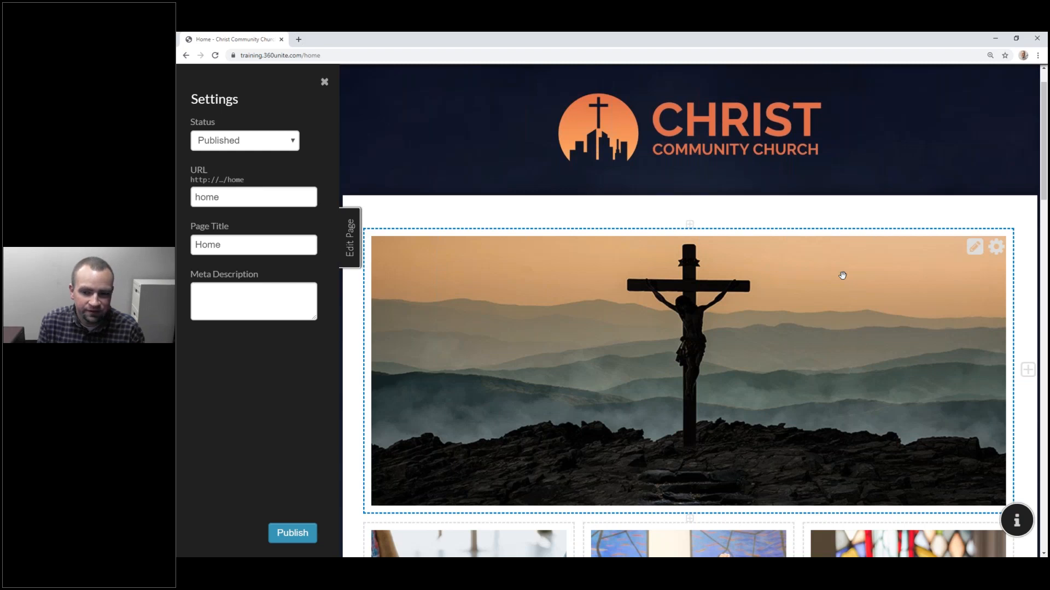
pyautogui.click(997, 247)
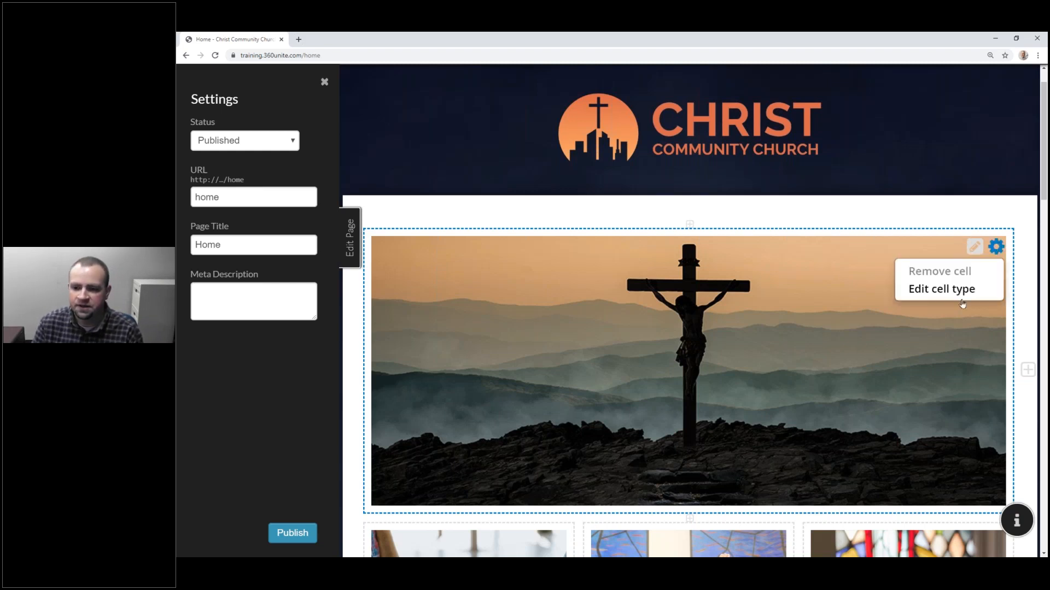
pyautogui.click(948, 290)
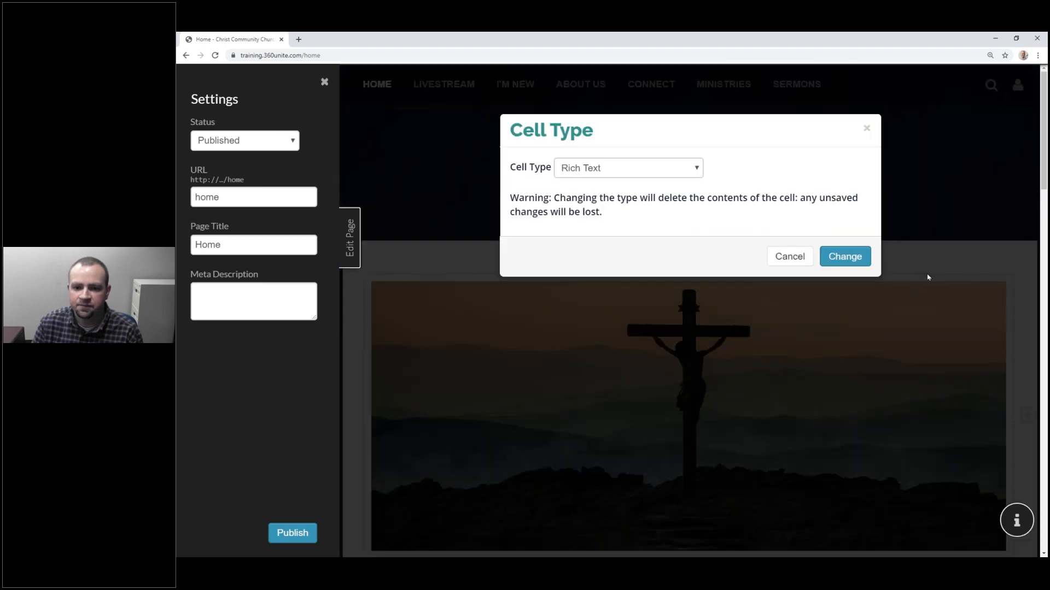
pyautogui.click(651, 167)
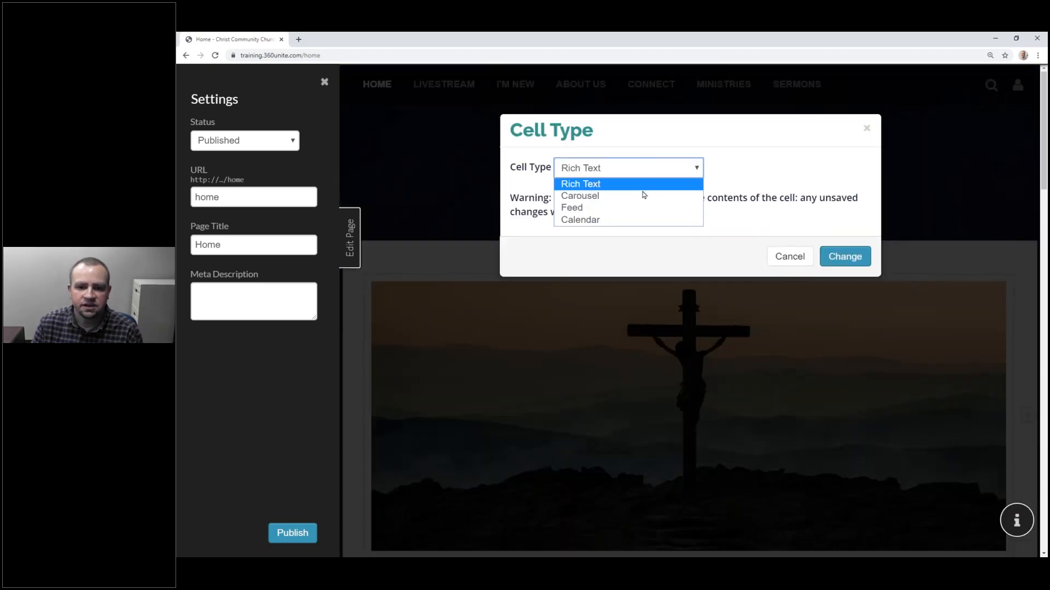
pyautogui.click(644, 196)
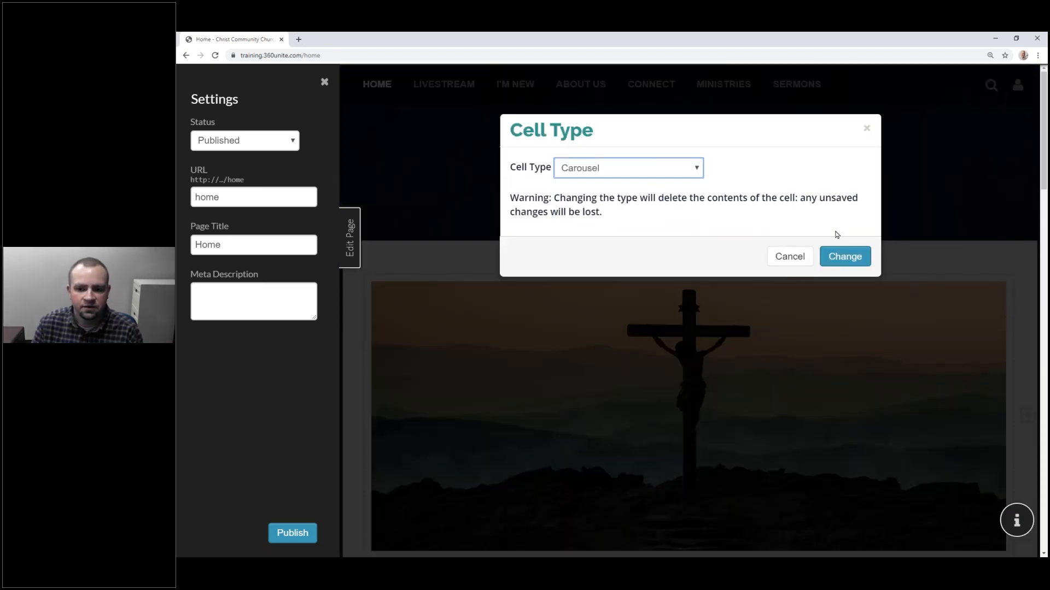
pyautogui.click(848, 255)
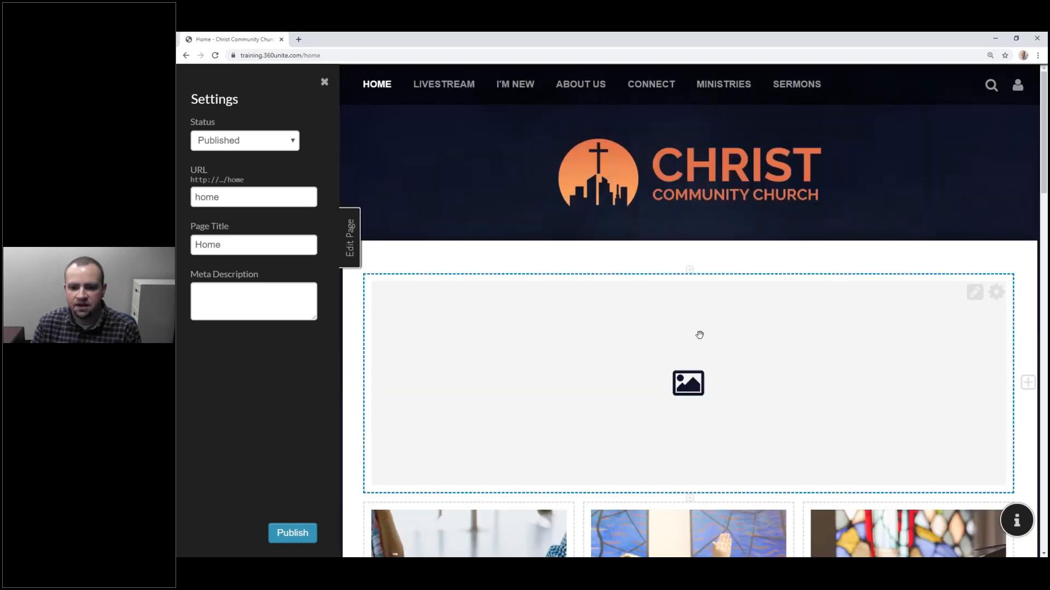
# Step: Set the carousel to auto-advance every 5 seconds with a 400-pixel height, and add a slide
pyautogui.scroll(-2, 705, 332)
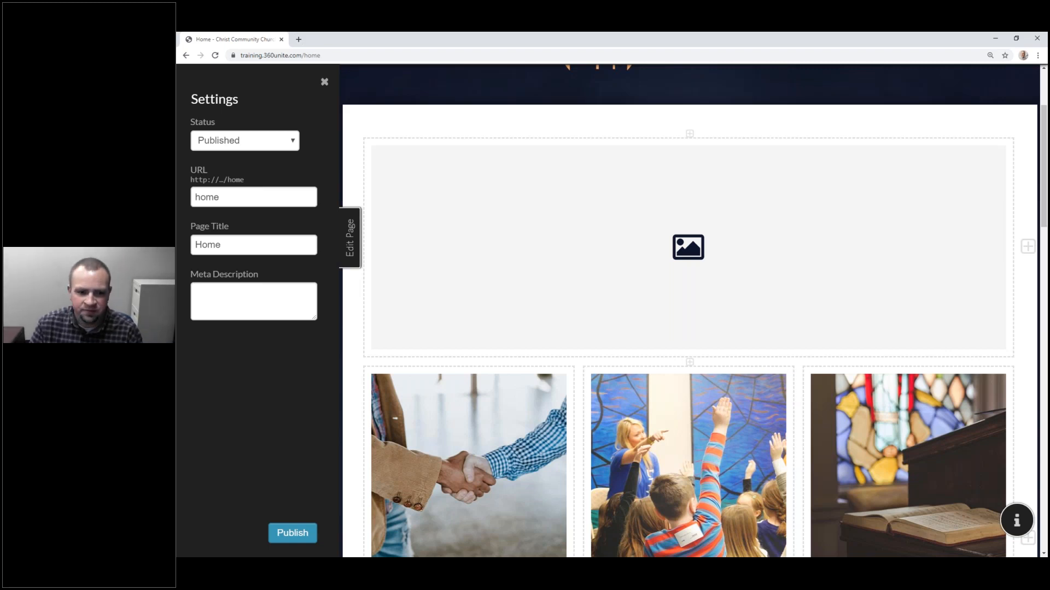
pyautogui.moveTo(974, 156)
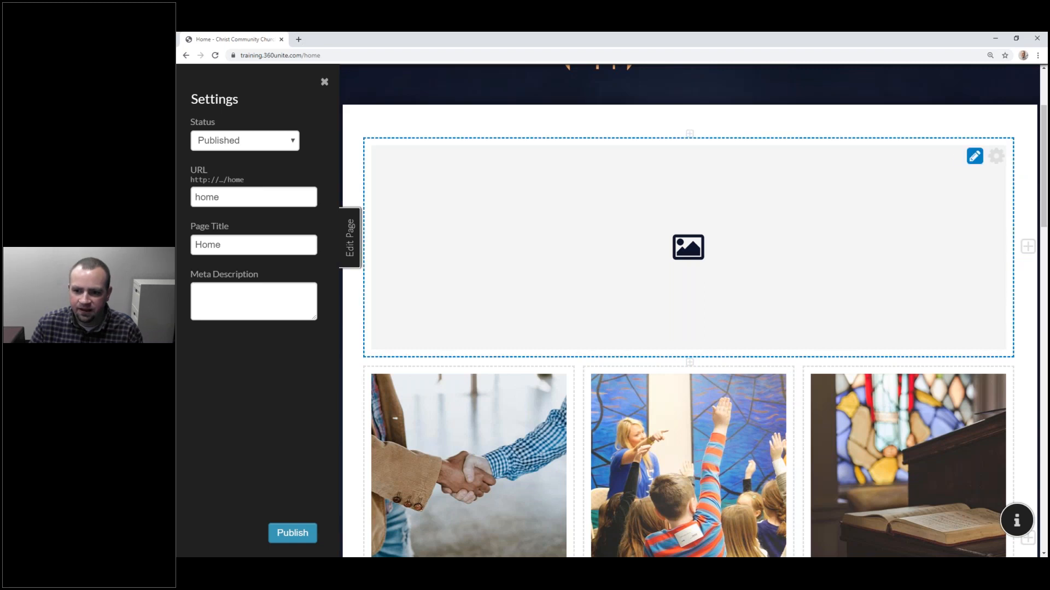
pyautogui.click(974, 156)
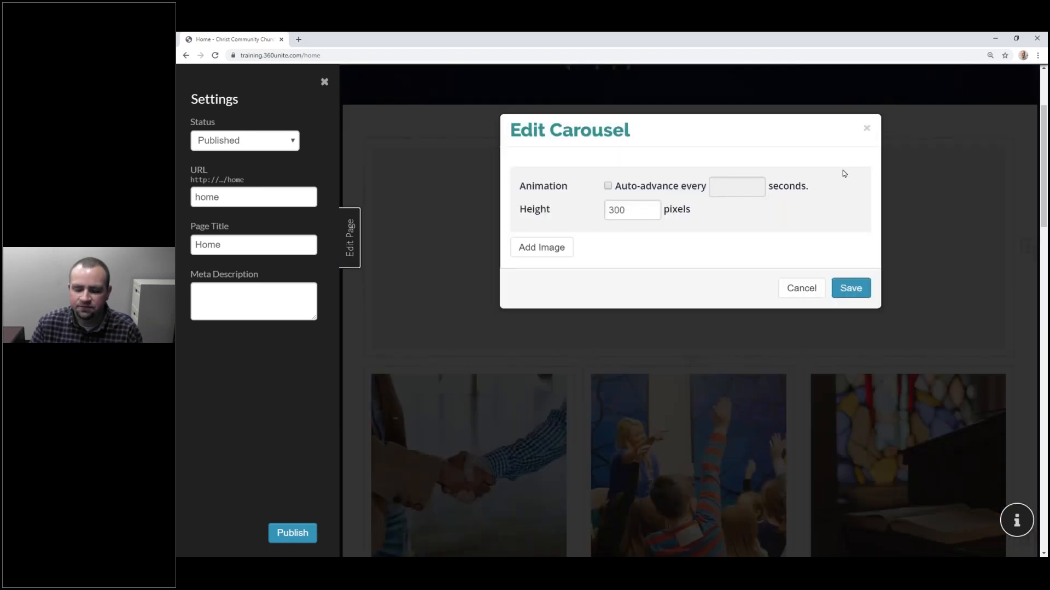
pyautogui.click(607, 186)
pyautogui.click(712, 188)
pyautogui.write('5')
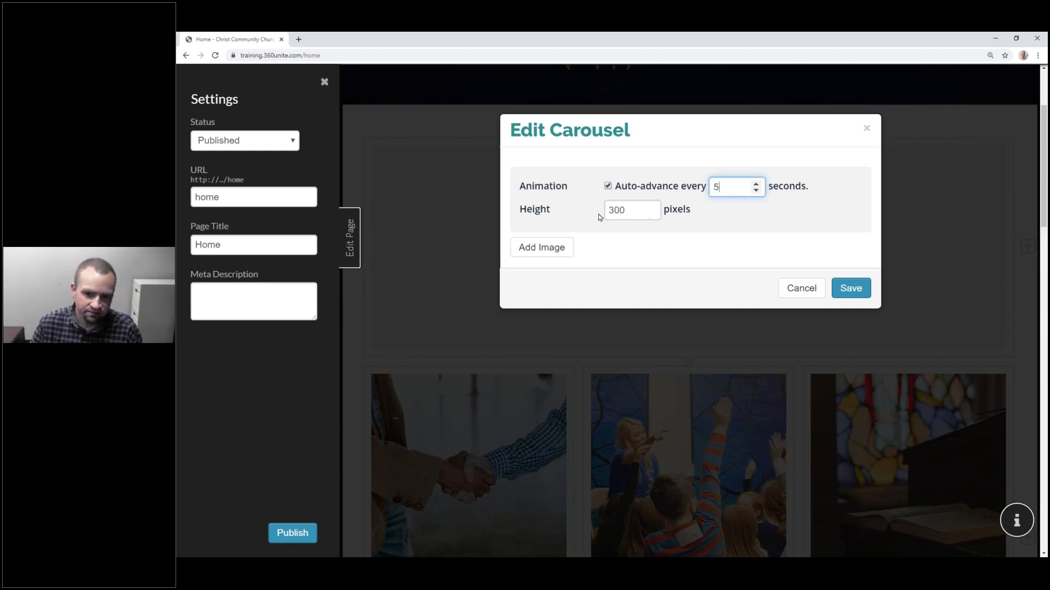
pyautogui.moveTo(619, 209); pyautogui.dragTo(608, 210)
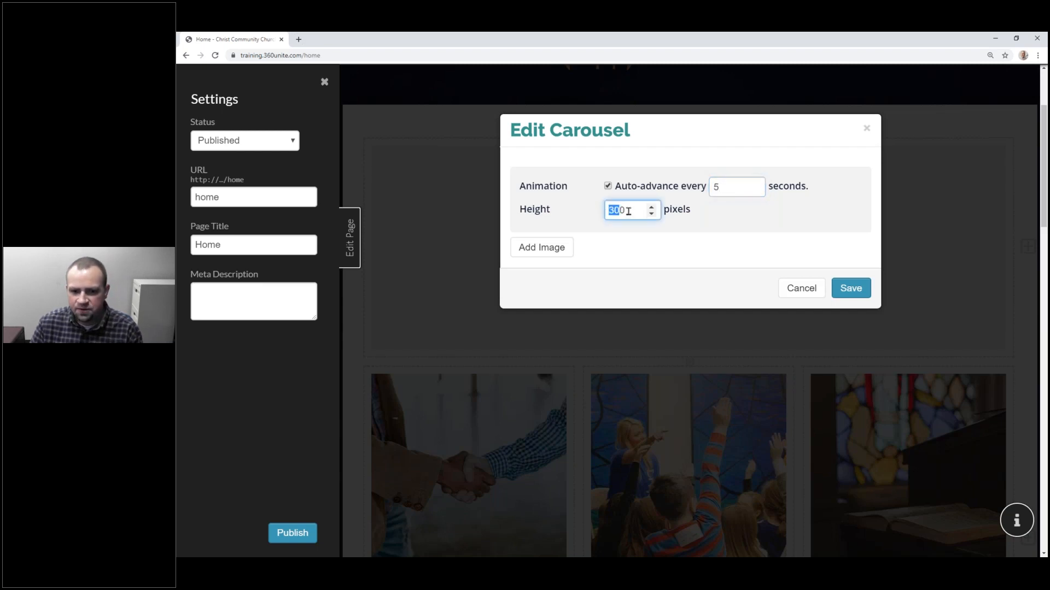
pyautogui.click(628, 211)
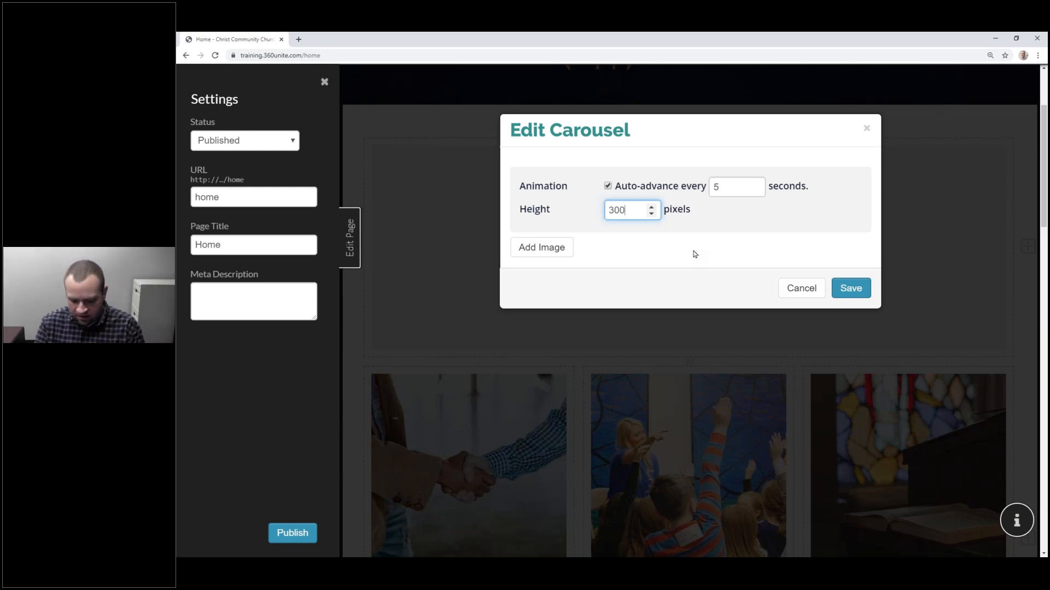
pyautogui.press('BackSpace')
pyautogui.press('BackSpace')
pyautogui.press('BackSpace')
pyautogui.write('400')
pyautogui.click(694, 255)
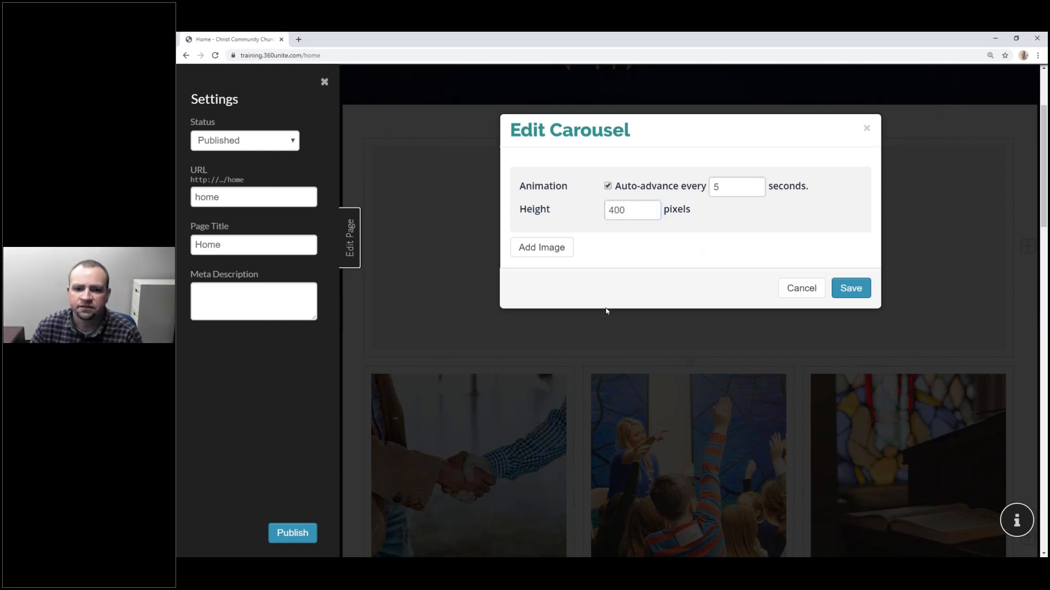
pyautogui.click(558, 251)
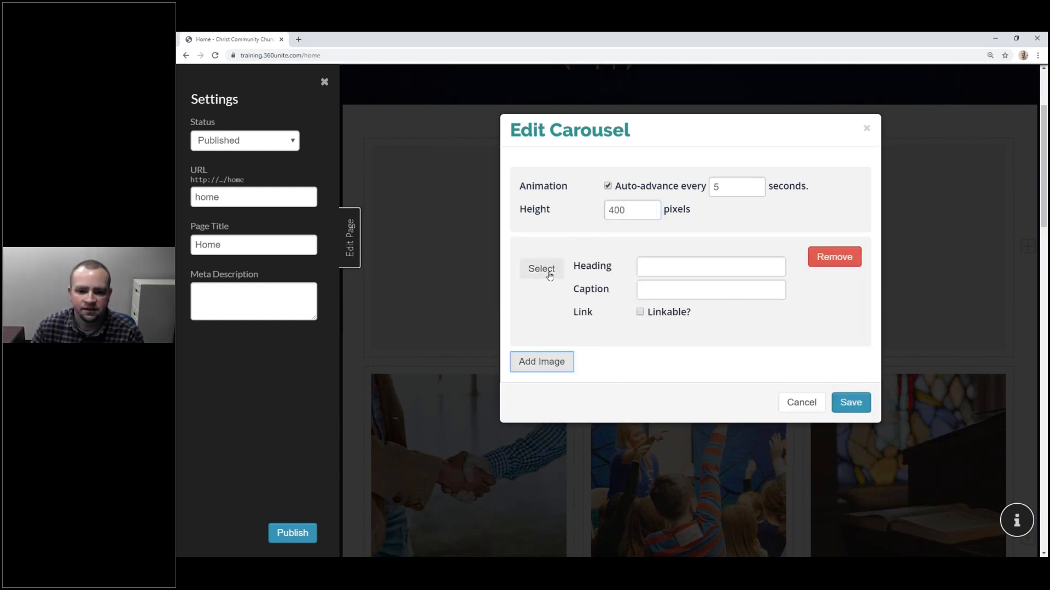
# Step: Upload the worship photo from the computer for the new slide
pyautogui.click(552, 273)
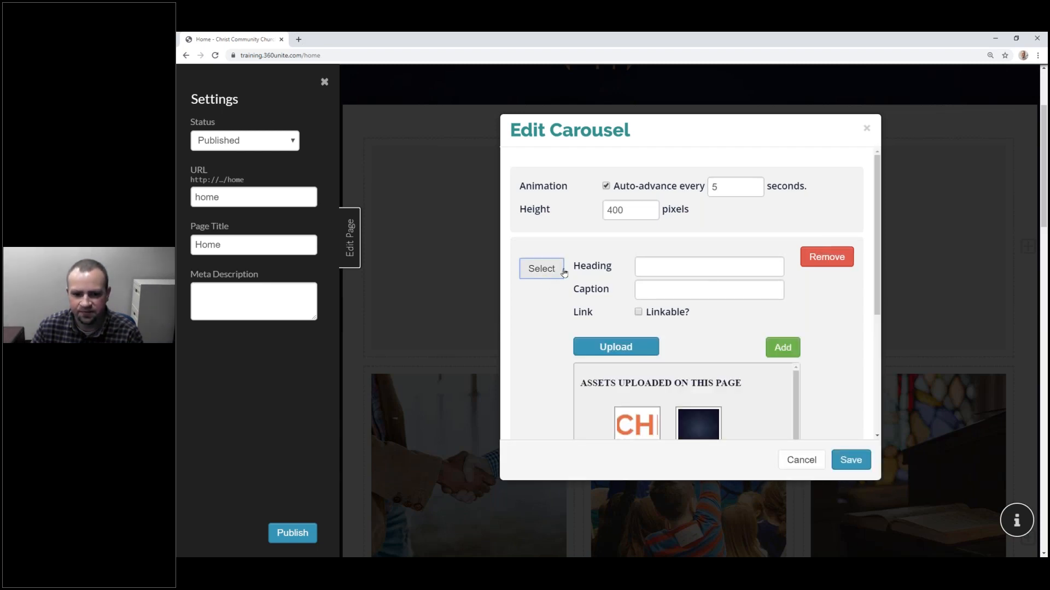
pyautogui.scroll(-3, 628, 300)
pyautogui.scroll(-2, 701, 314)
pyautogui.scroll(2, 702, 314)
pyautogui.scroll(-2, 699, 314)
pyautogui.scroll(2, 697, 315)
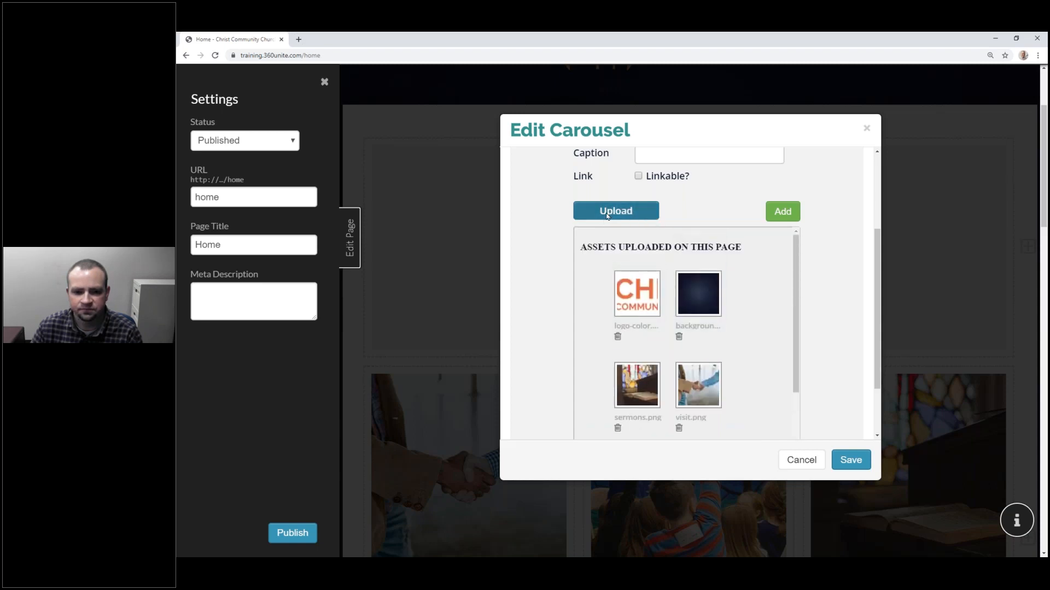
pyautogui.click(610, 213)
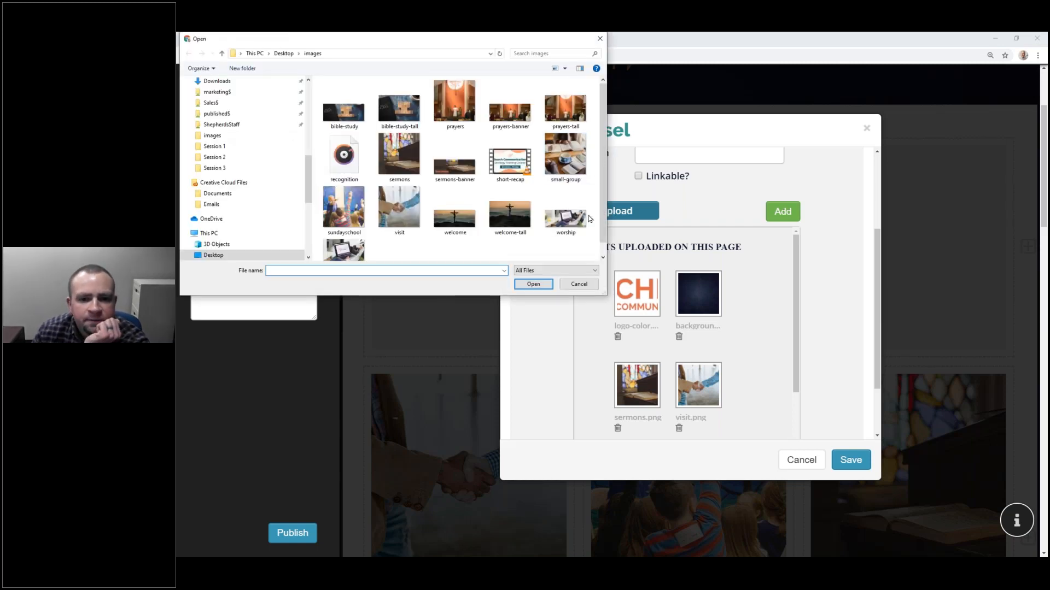
pyautogui.click(580, 219)
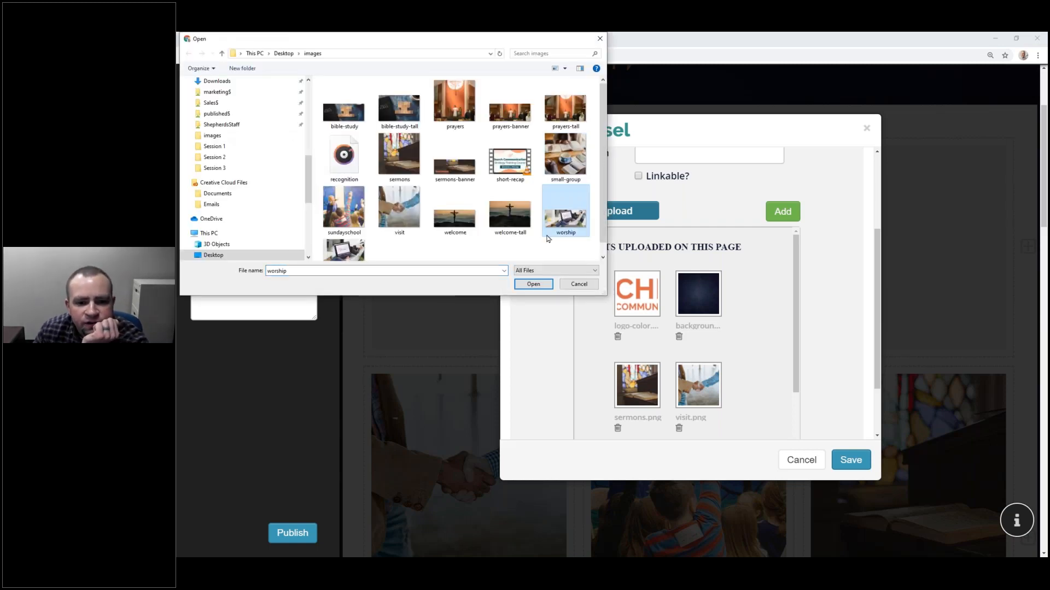
pyautogui.click(537, 284)
# Step: Choose worship.png from the uploaded images and add it to the first slide
pyautogui.scroll(-2, 704, 371)
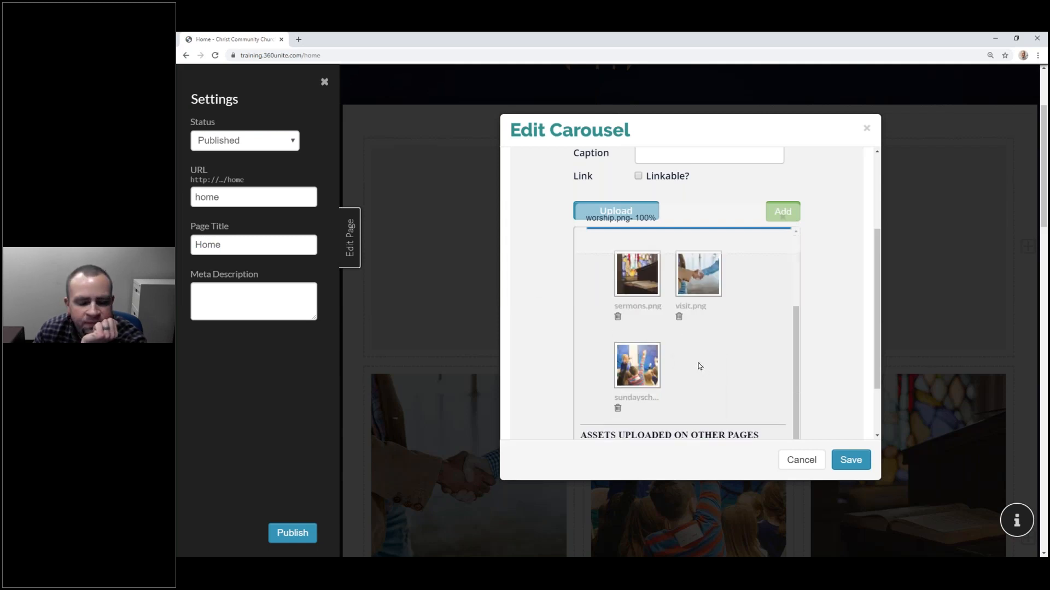
pyautogui.scroll(2, 697, 367)
pyautogui.scroll(-4, 695, 368)
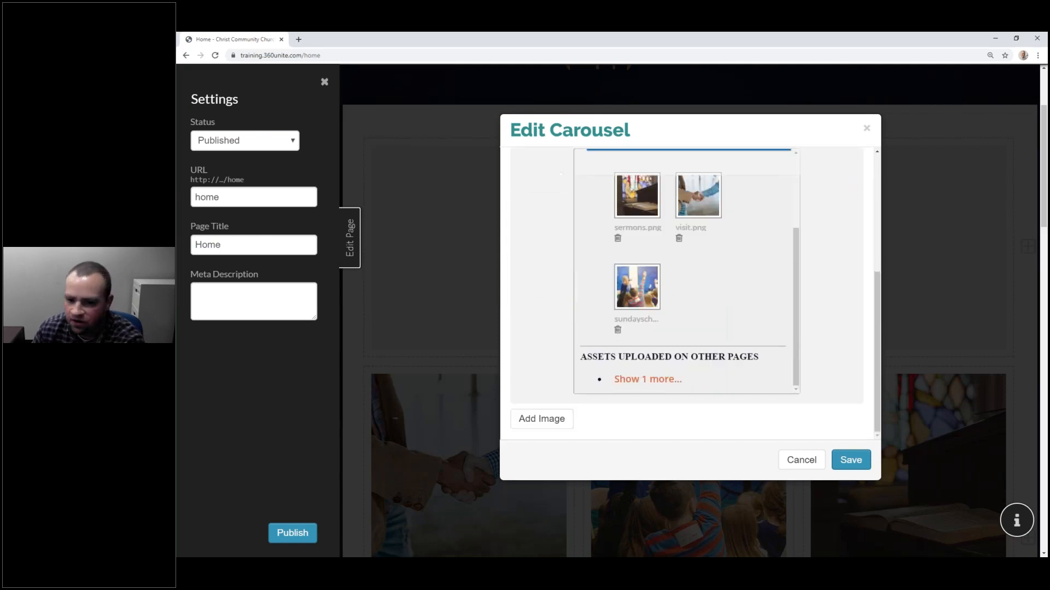
pyautogui.click(666, 380)
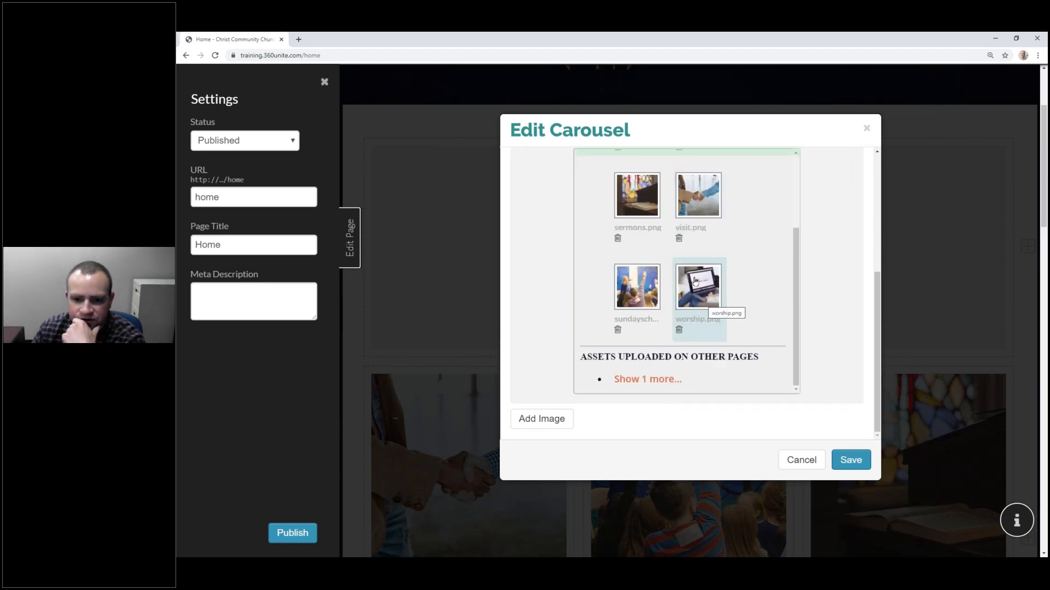
pyautogui.click(698, 304)
pyautogui.scroll(4, 783, 357)
pyautogui.click(783, 355)
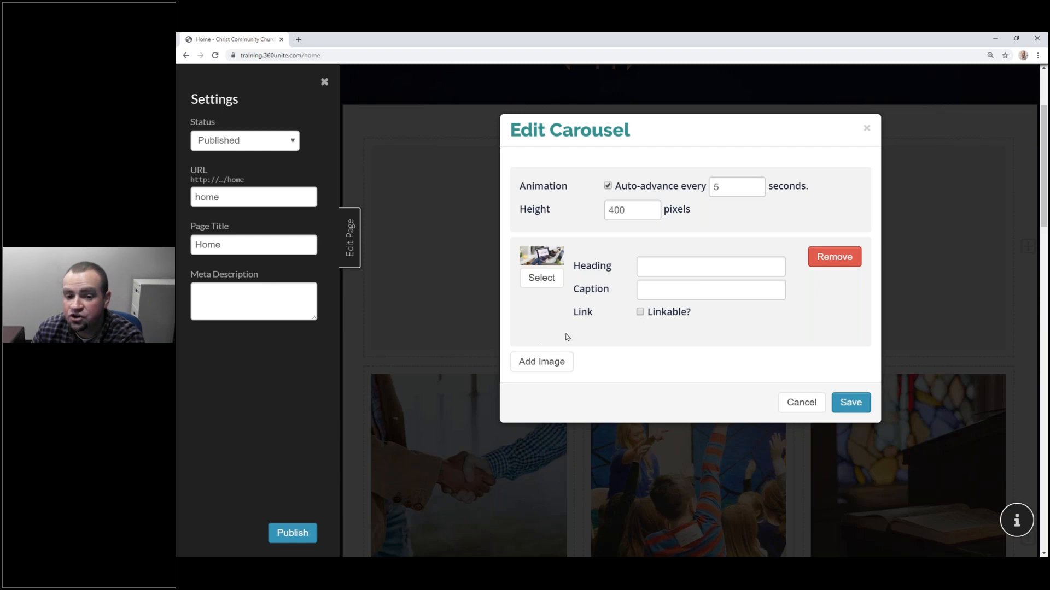
# Step: Turn off carousel auto-advance, save the carousel, publish the Home page and view it live
pyautogui.click(607, 187)
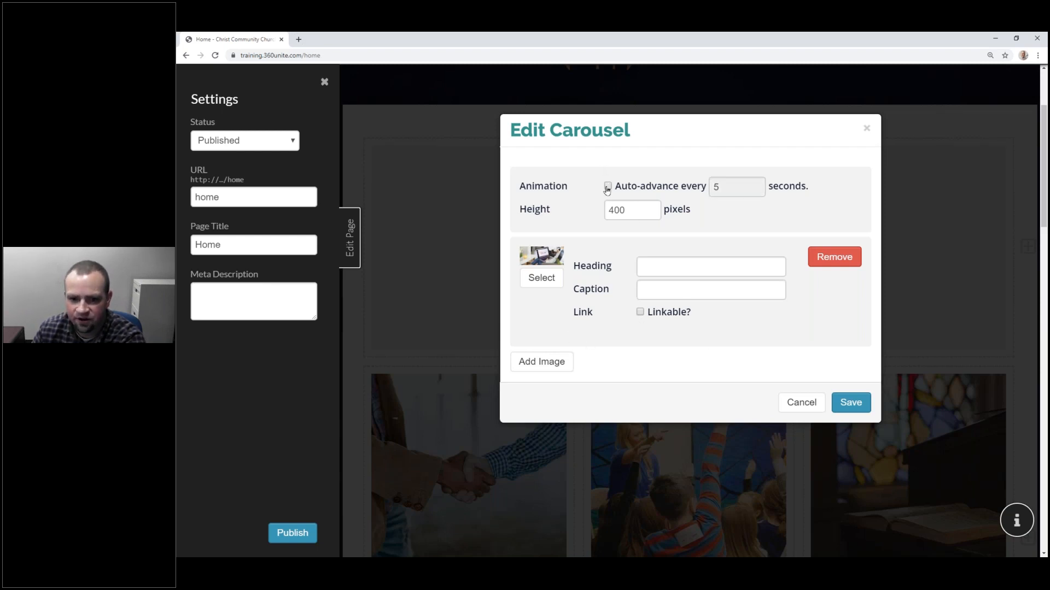
pyautogui.click(858, 409)
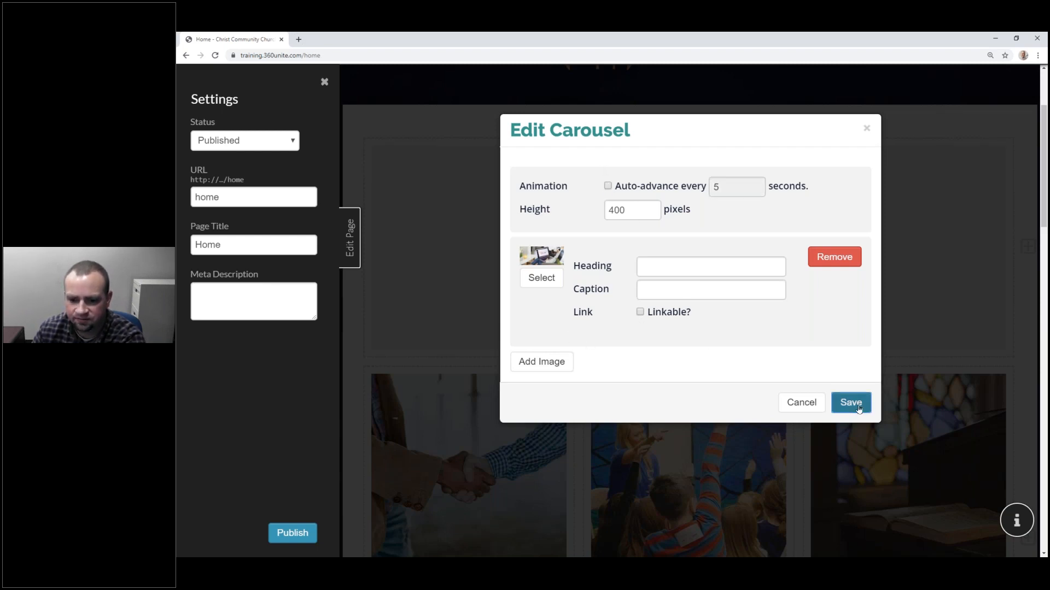
pyautogui.click(295, 534)
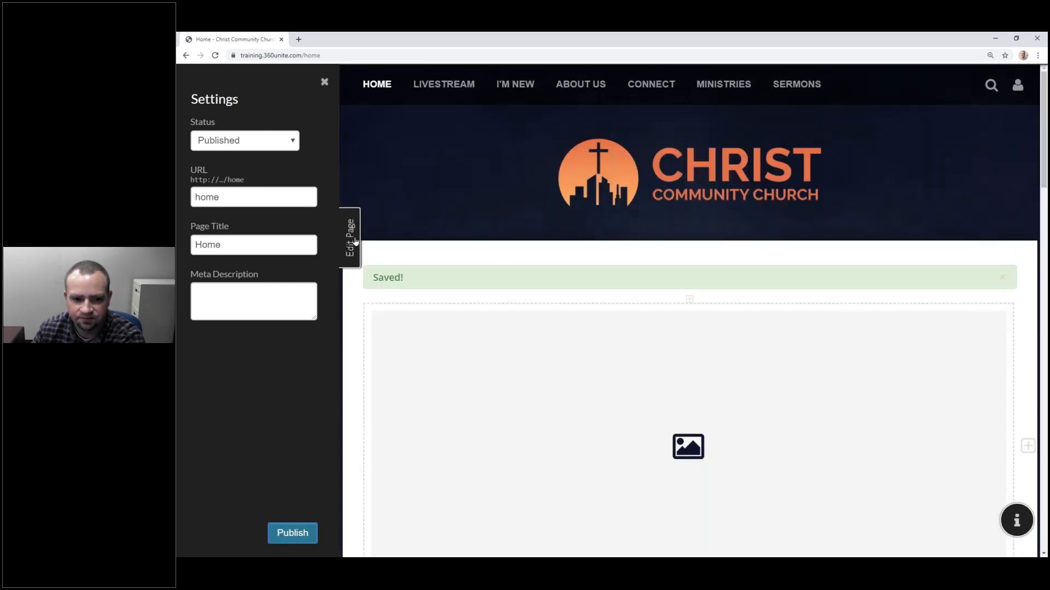
pyautogui.click(352, 240)
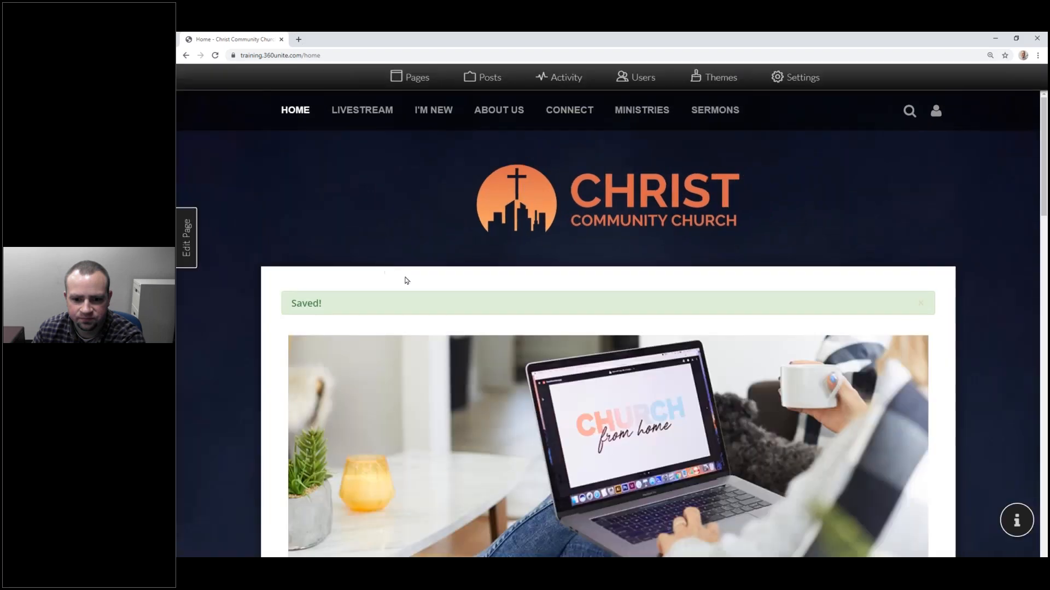
pyautogui.click(921, 303)
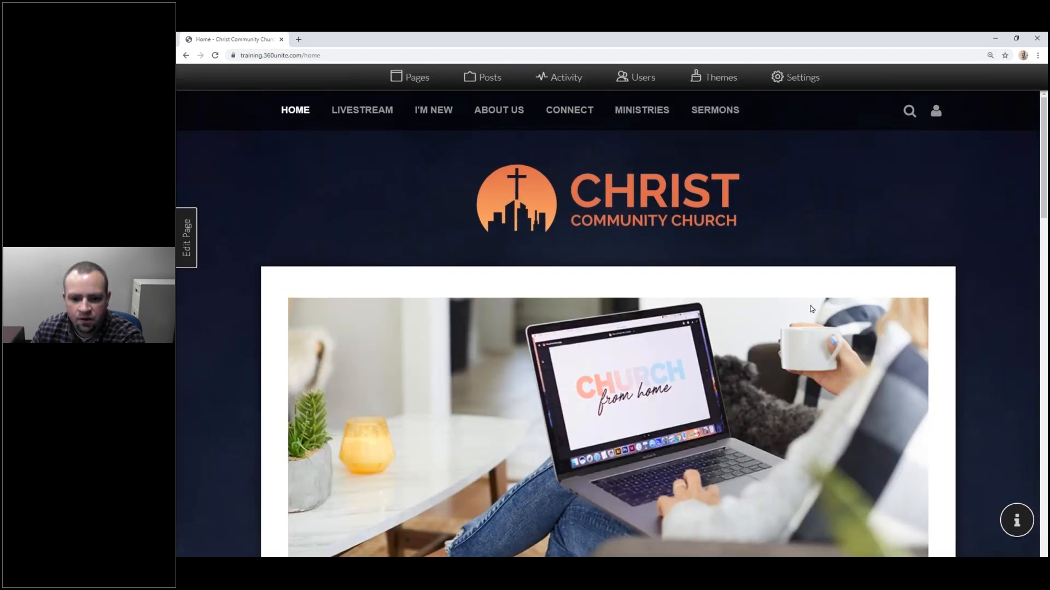
pyautogui.scroll(-3, 812, 309)
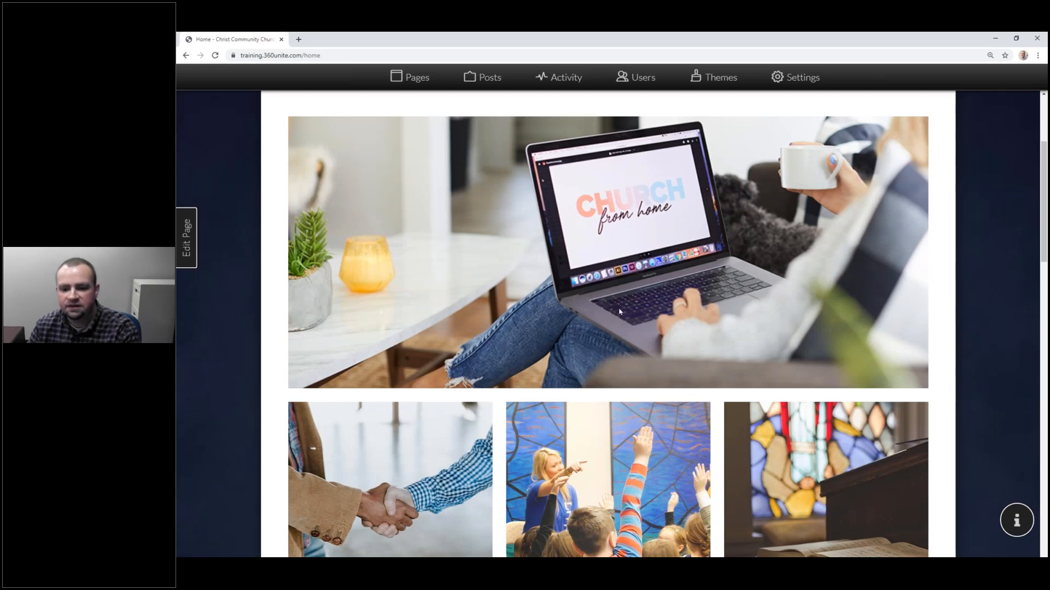
pyautogui.scroll(-3, 619, 314)
pyautogui.scroll(6, 607, 309)
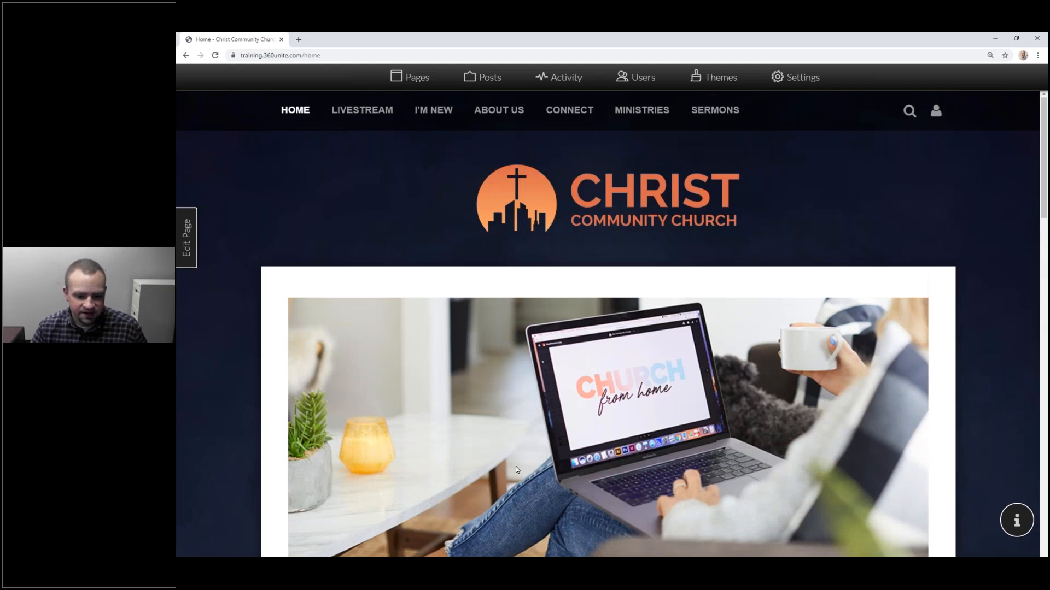
# Step: Bring up the incognito window narrowed to mobile width and reload the live site
pyautogui.hotkey('alt', 'Tab')
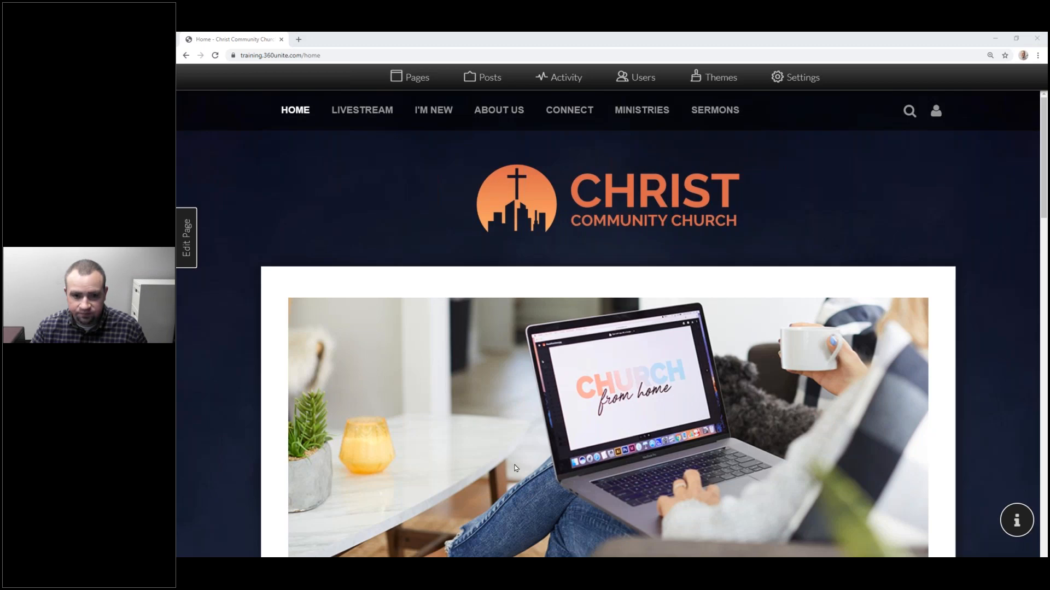
pyautogui.hotkey('alt', 'Tab')
pyautogui.moveTo(687, 80); pyautogui.dragTo(445, 78)
pyautogui.scroll(5, 416, 142)
pyautogui.click(371, 94)
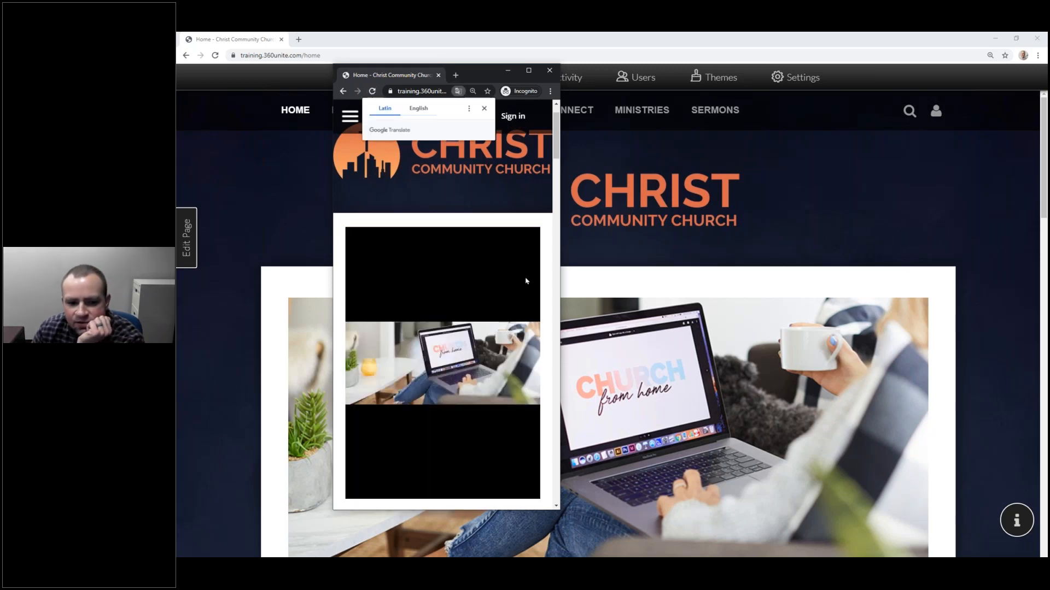
pyautogui.scroll(-2, 503, 265)
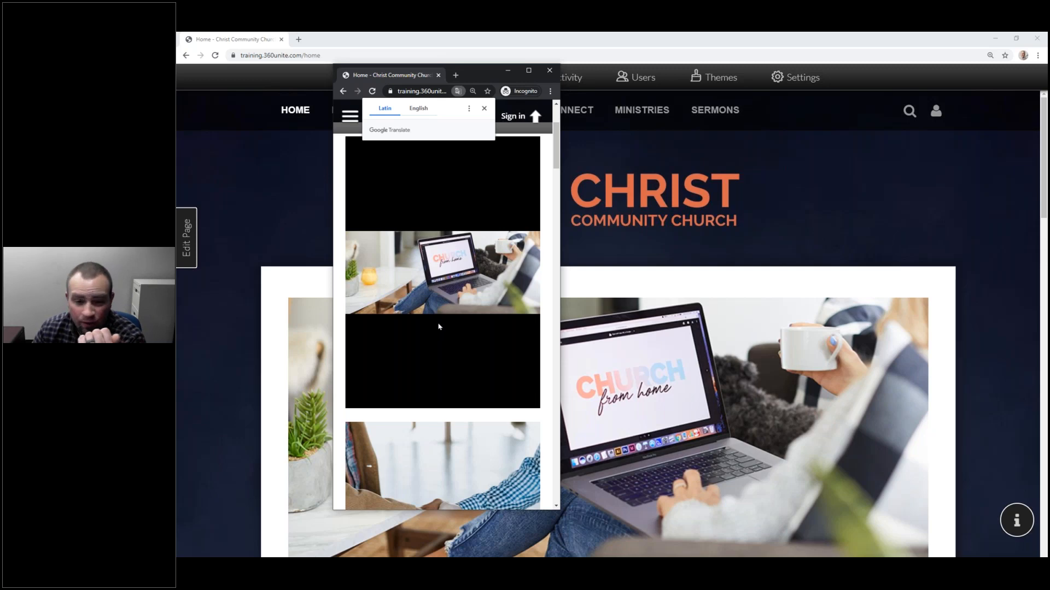
# Step: Scroll through the narrow incognito preview, then return to the main browser window
pyautogui.scroll(-1, 440, 326)
pyautogui.scroll(2, 437, 322)
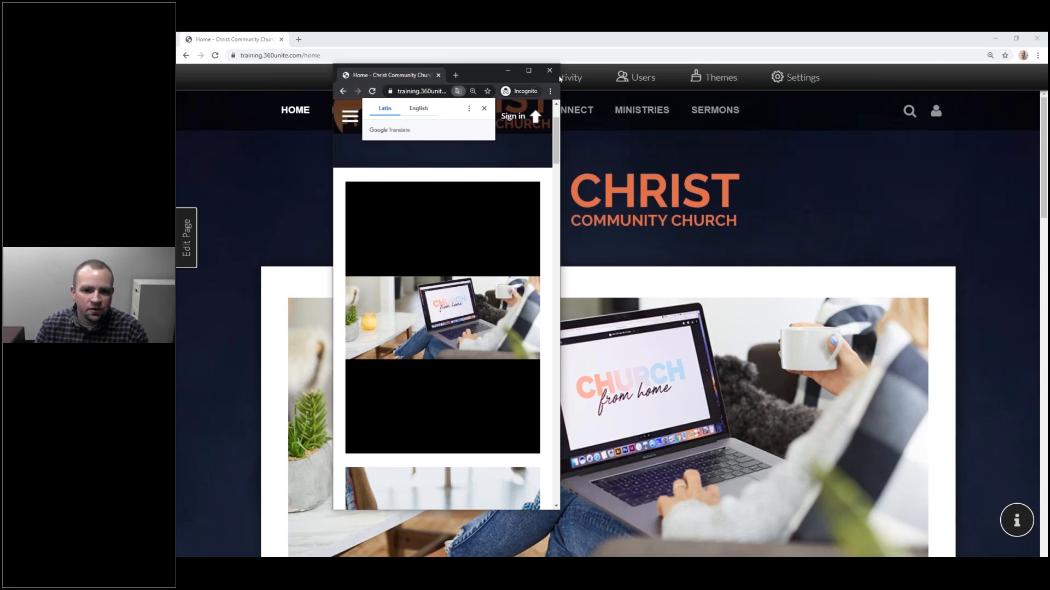
pyautogui.click(714, 43)
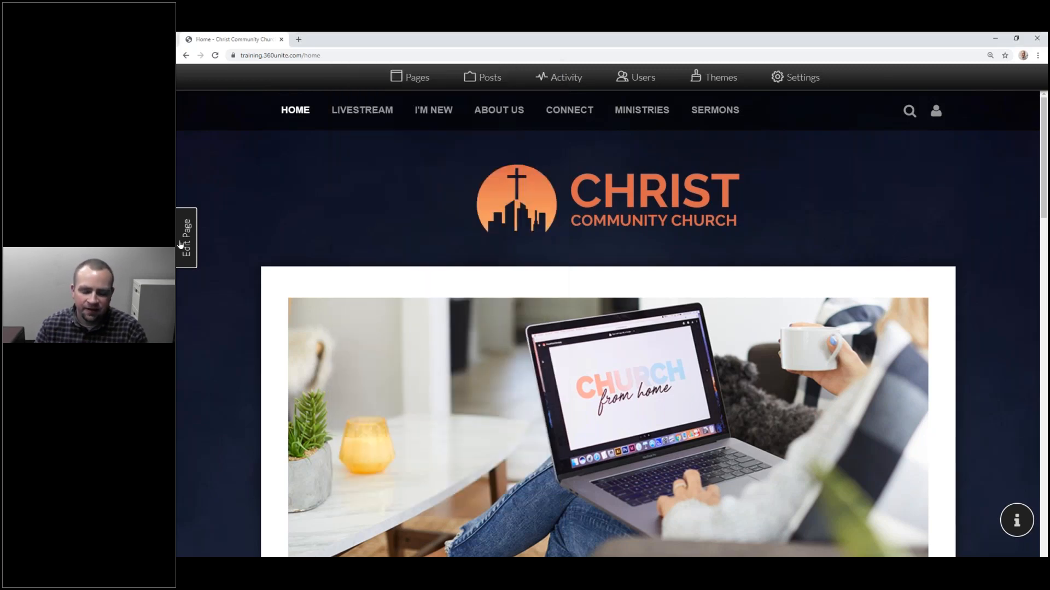
# Step: Edit the home page carousel and add a second image slide
pyautogui.click(184, 239)
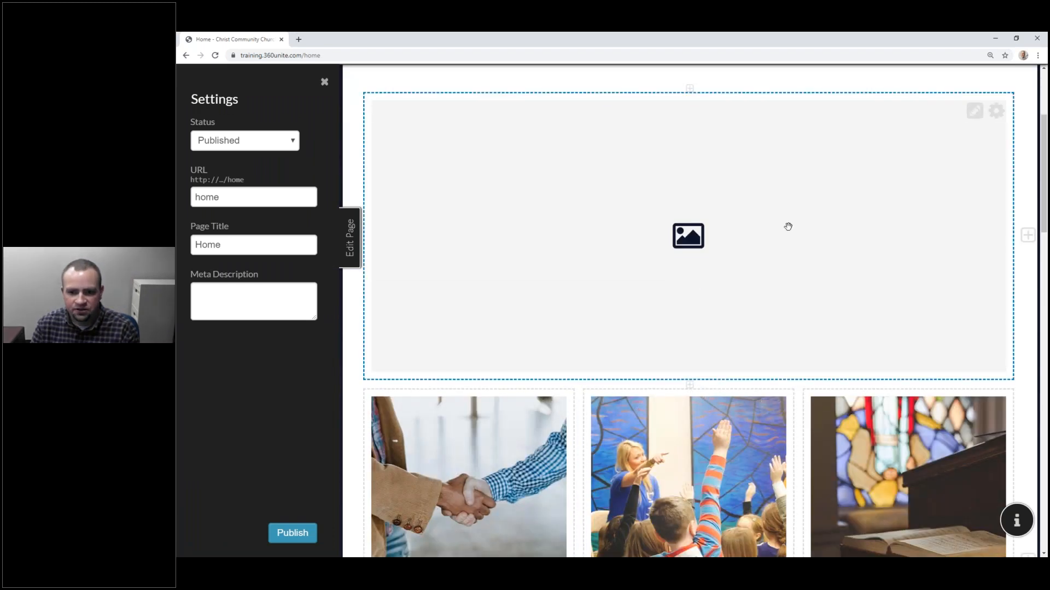
pyautogui.scroll(2, 759, 289)
pyautogui.scroll(1, 759, 289)
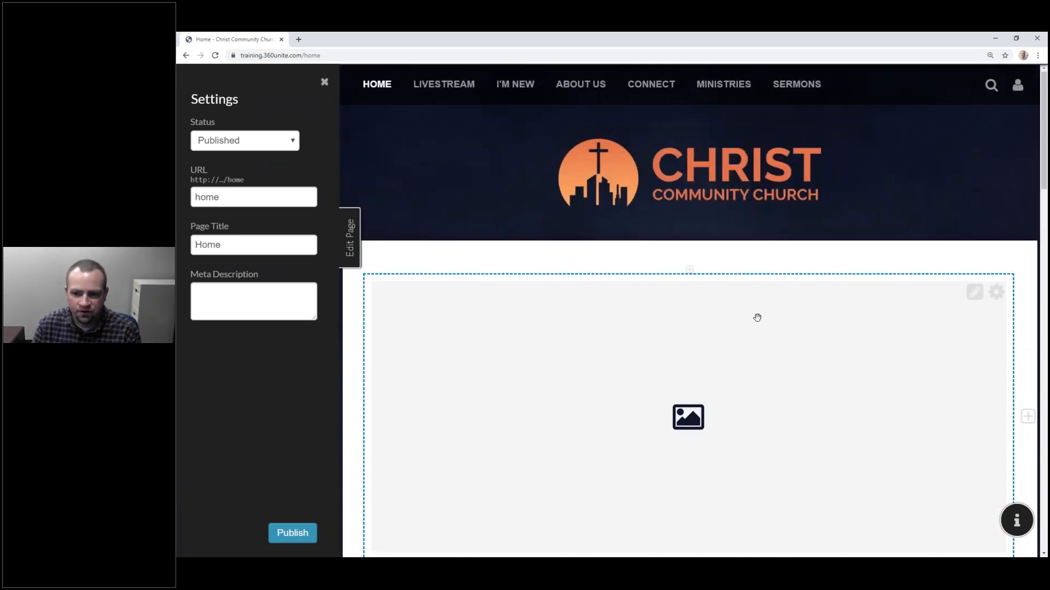
pyautogui.scroll(-2, 757, 318)
pyautogui.click(972, 164)
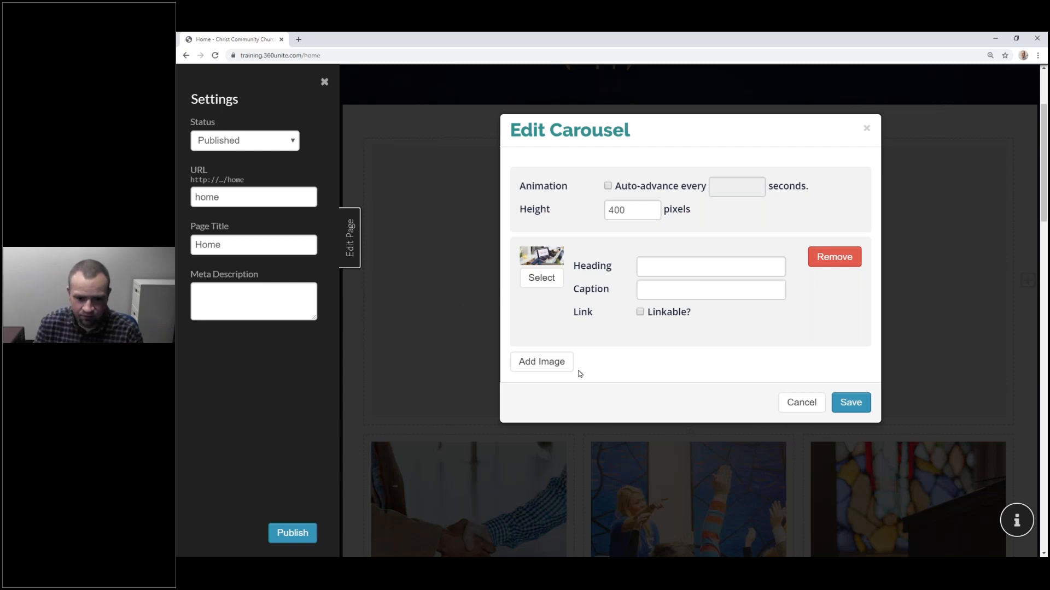
pyautogui.click(562, 363)
pyautogui.scroll(-1, 600, 347)
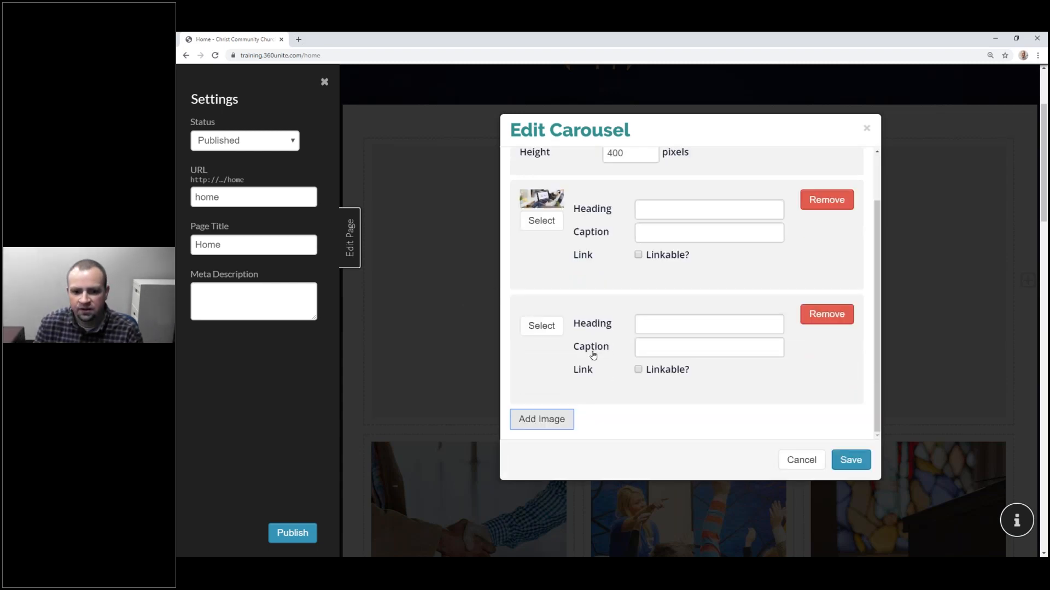
pyautogui.click(537, 327)
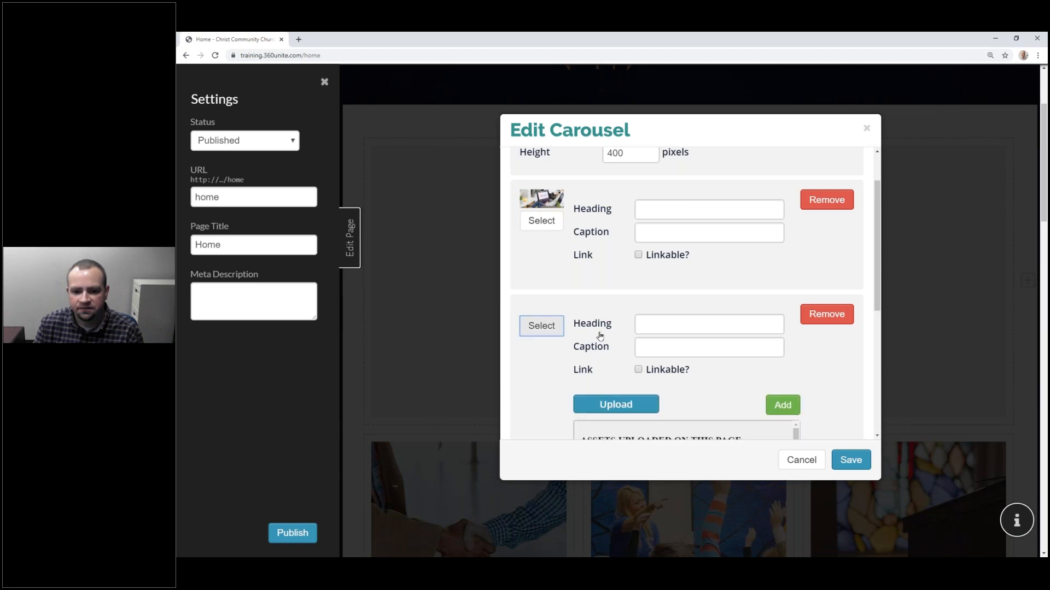
pyautogui.scroll(-2, 600, 336)
# Step: Upload bible-study.png and place it in the second slide
pyautogui.click(616, 268)
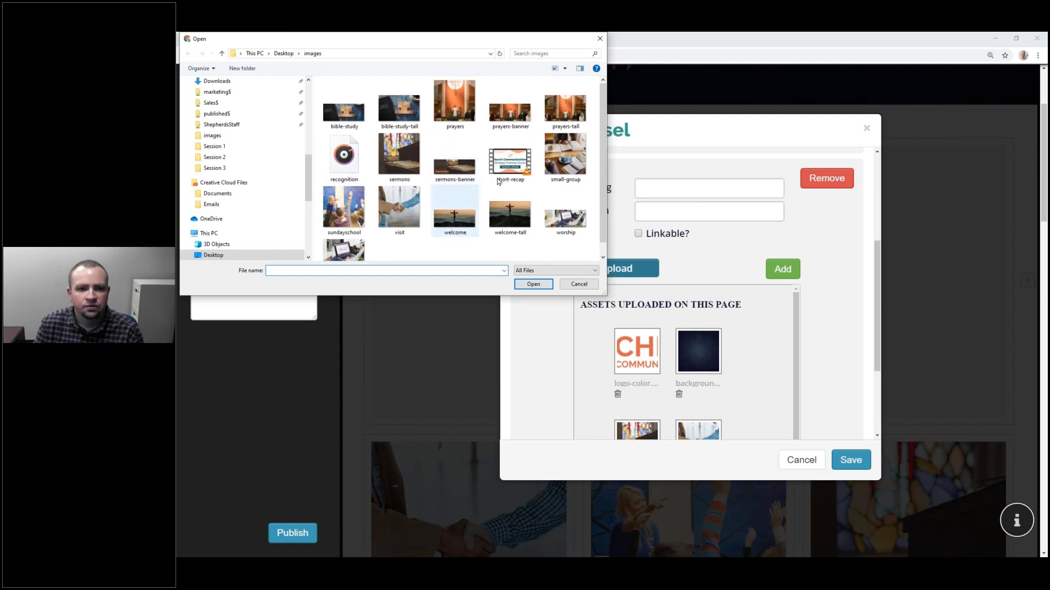
pyautogui.click(358, 119)
pyautogui.click(535, 284)
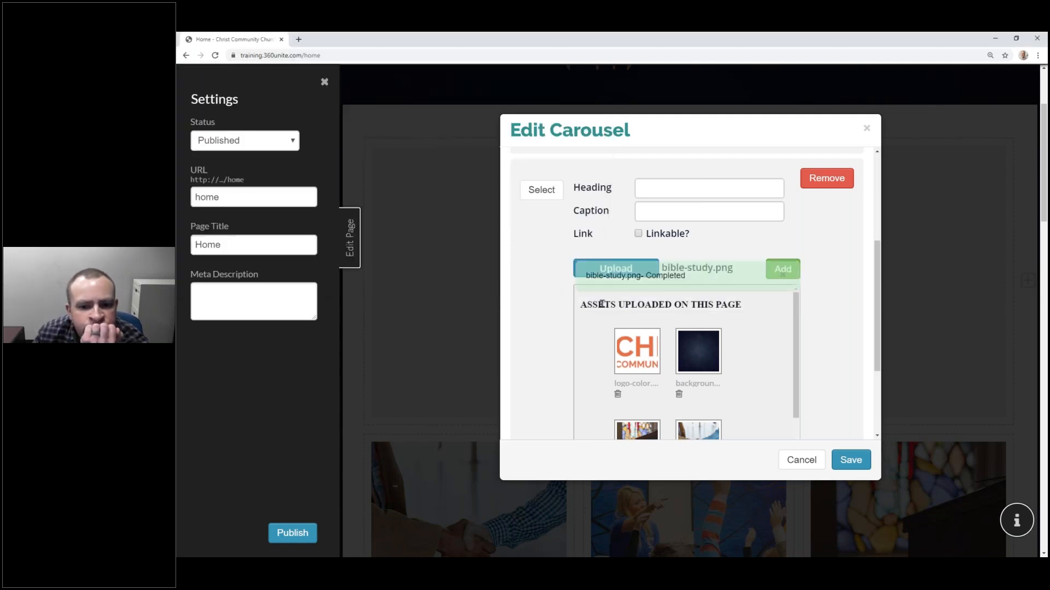
pyautogui.scroll(-5, 727, 364)
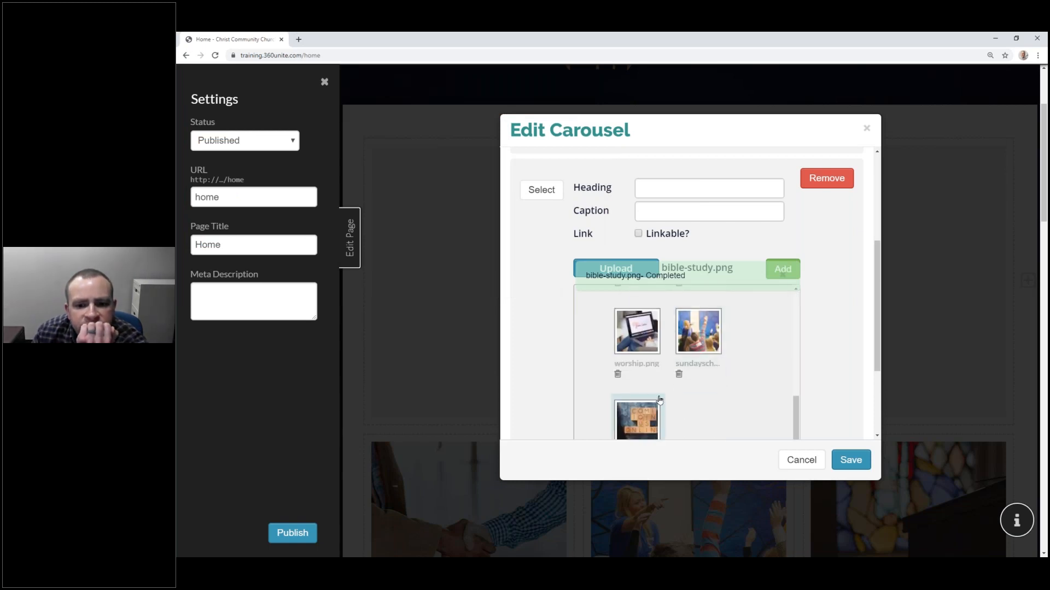
pyautogui.scroll(-3, 656, 372)
pyautogui.scroll(2, 711, 274)
pyautogui.scroll(1, 760, 248)
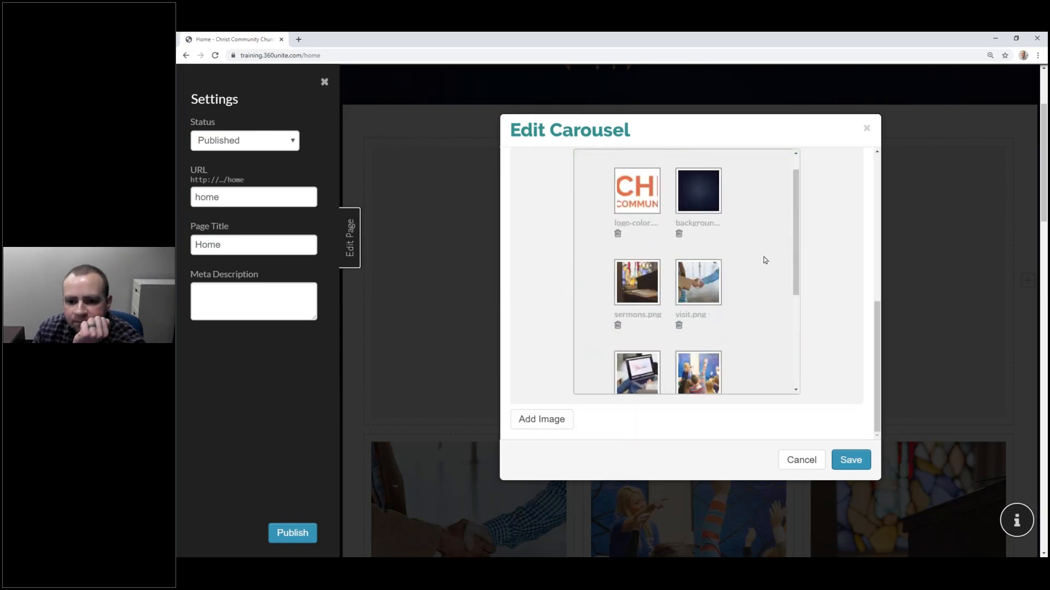
pyautogui.scroll(2, 764, 260)
pyautogui.click(780, 269)
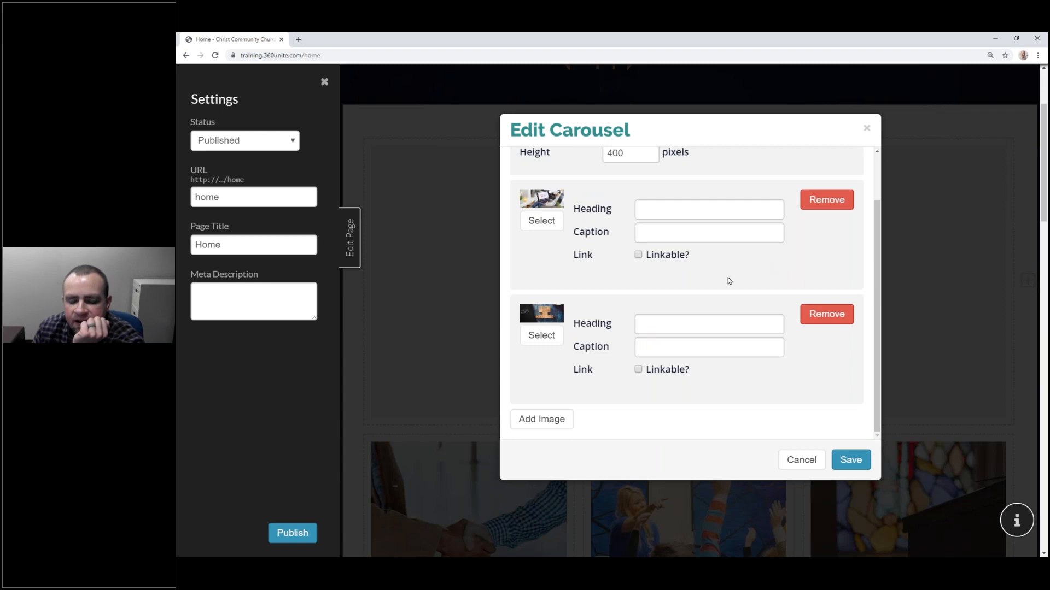
# Step: Turn auto-advance back on at 5 seconds, save the carousel, and publish the page
pyautogui.scroll(1, 717, 275)
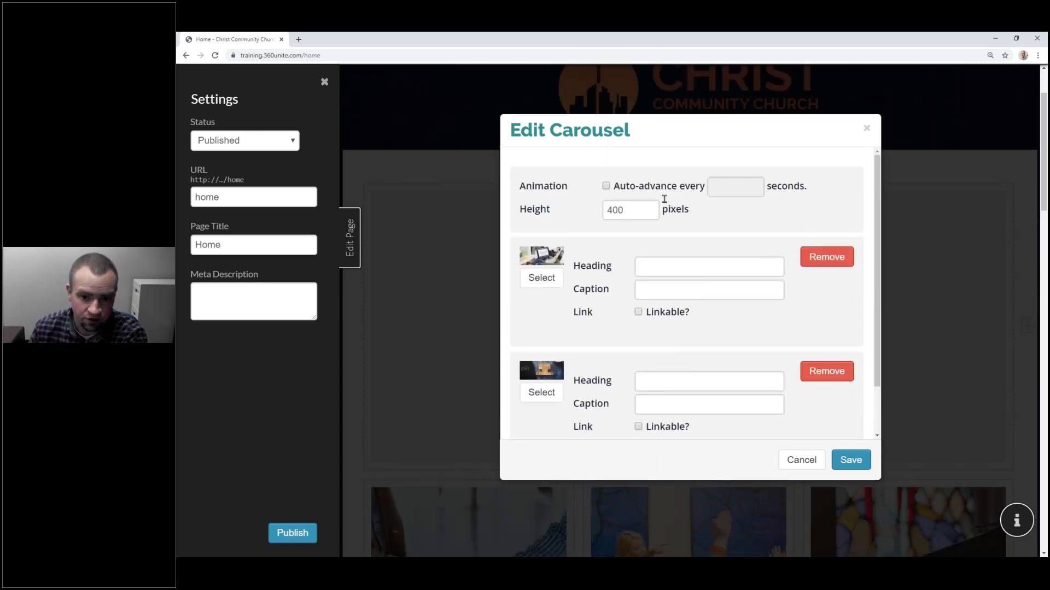
pyautogui.click(607, 187)
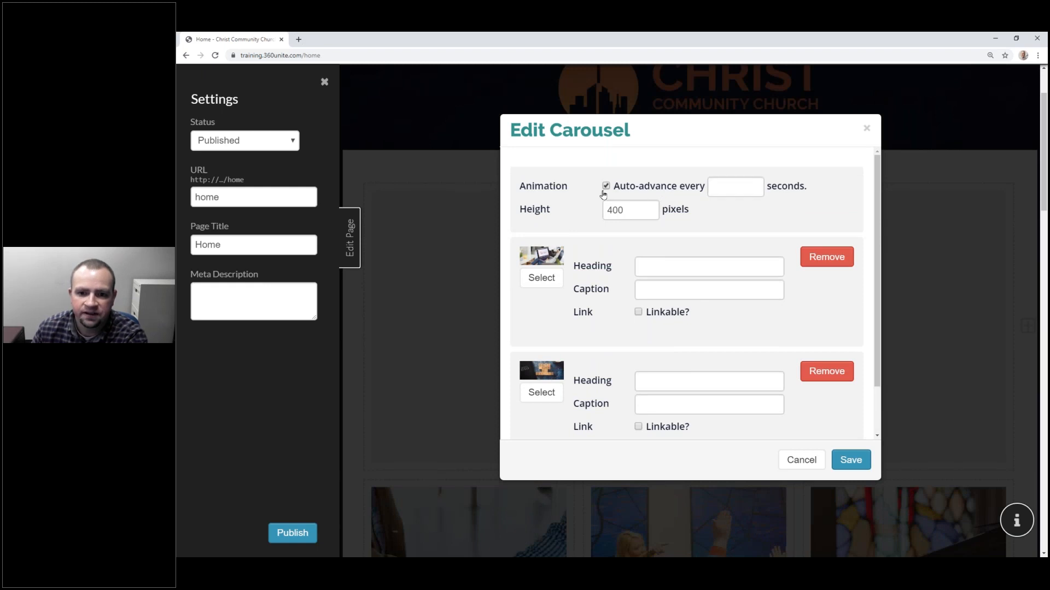
pyautogui.click(715, 187)
pyautogui.write('5')
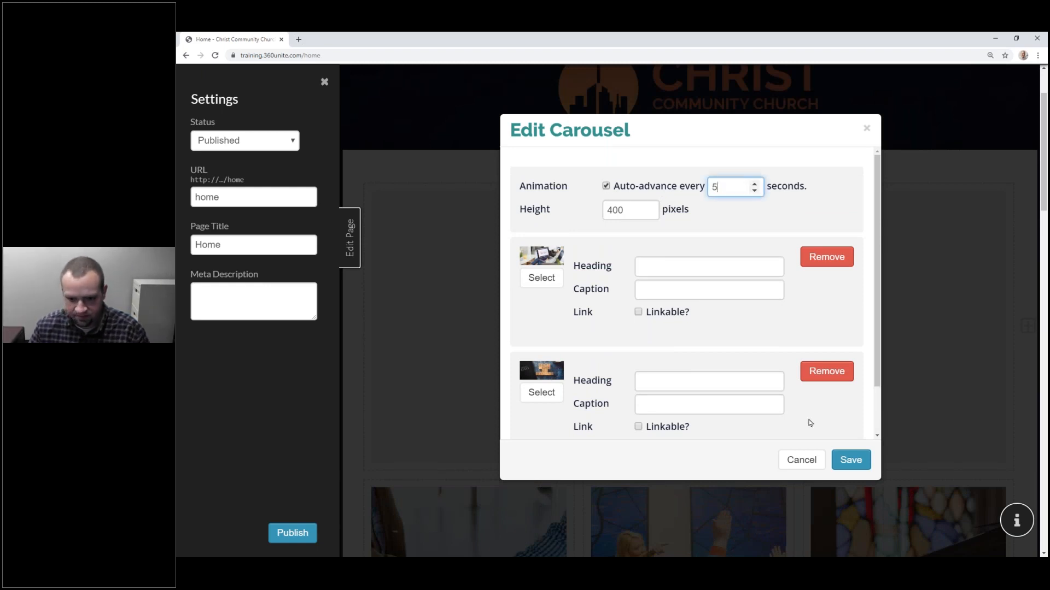
pyautogui.click(853, 460)
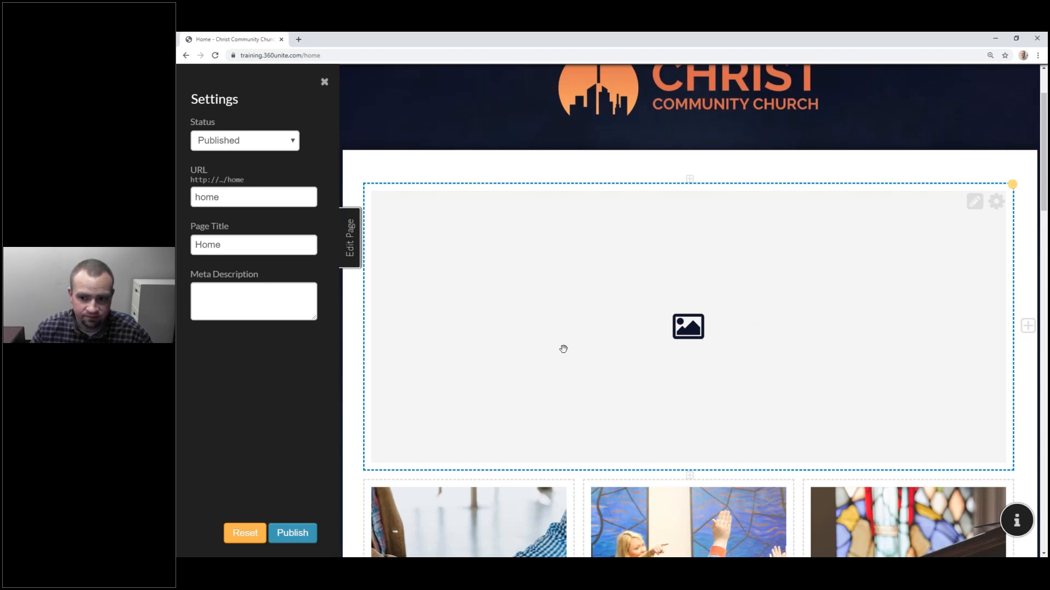
pyautogui.click(314, 539)
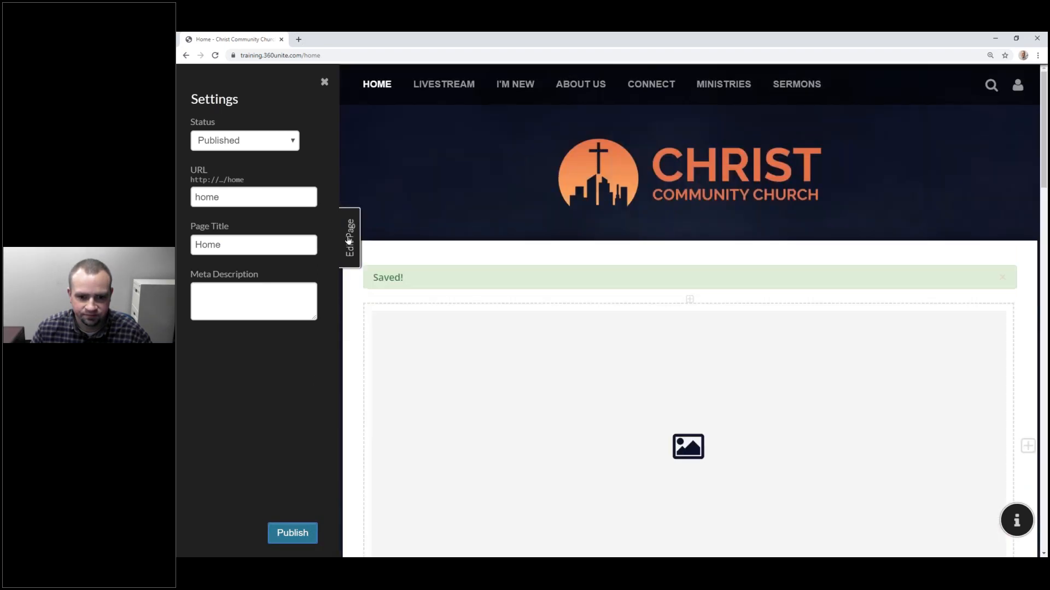
# Step: View the live page and step the carousel forward two slides
pyautogui.click(350, 240)
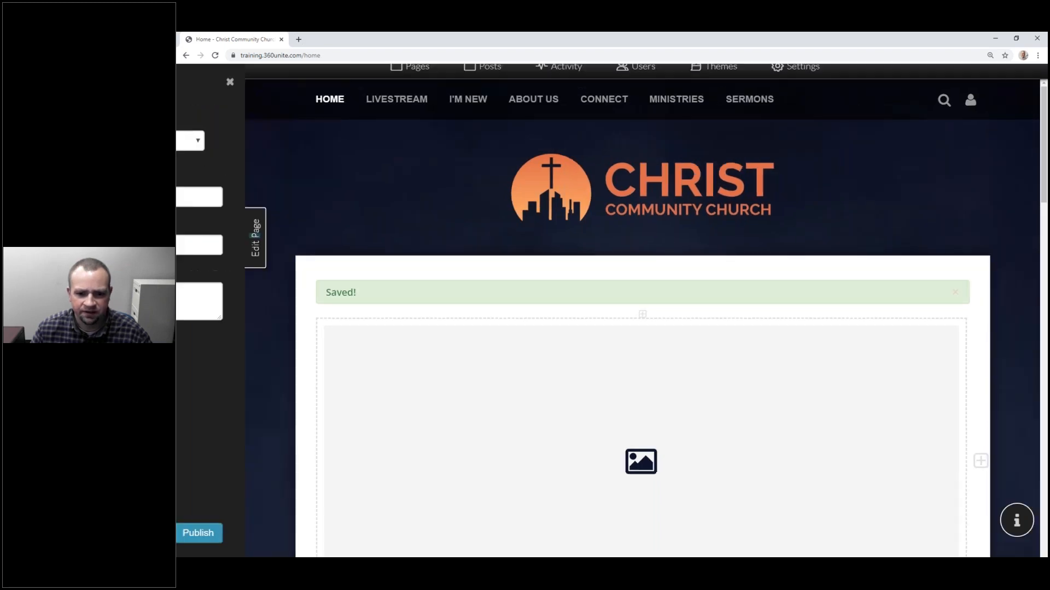
pyautogui.click(920, 304)
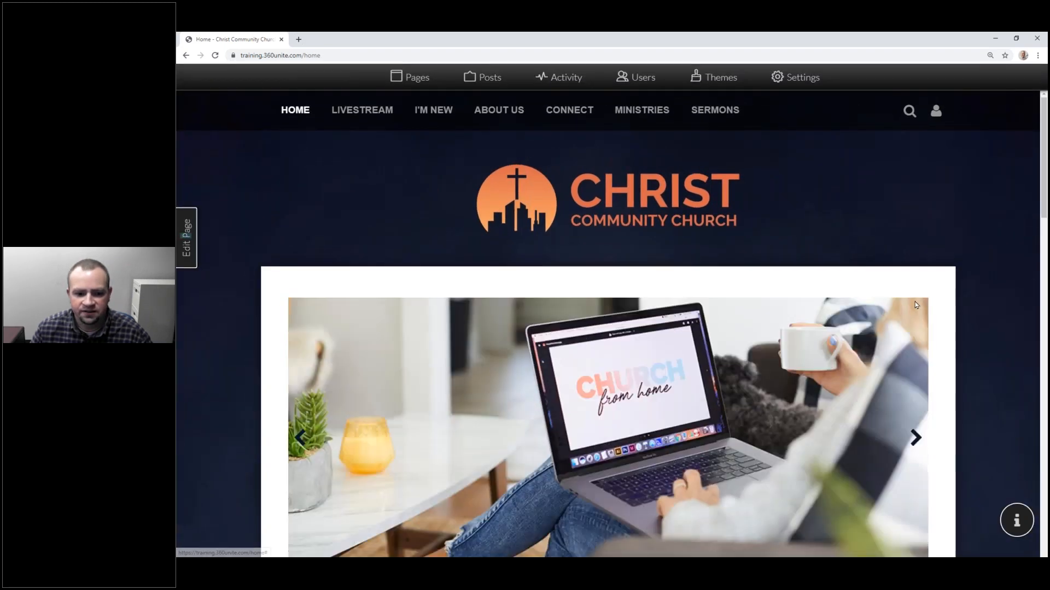
pyautogui.scroll(-3, 786, 292)
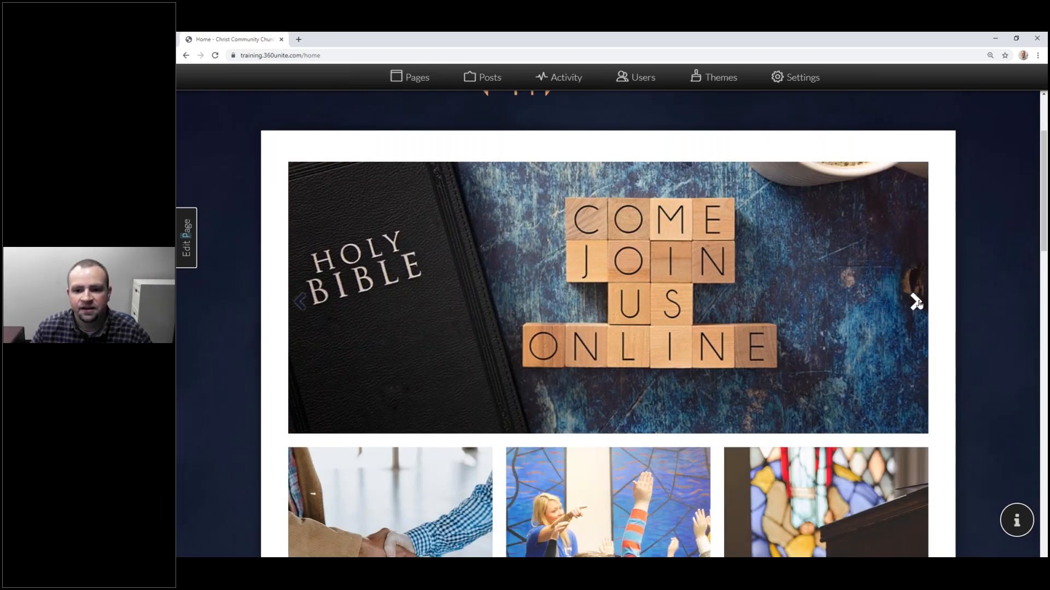
pyautogui.click(916, 310)
pyautogui.click(916, 310)
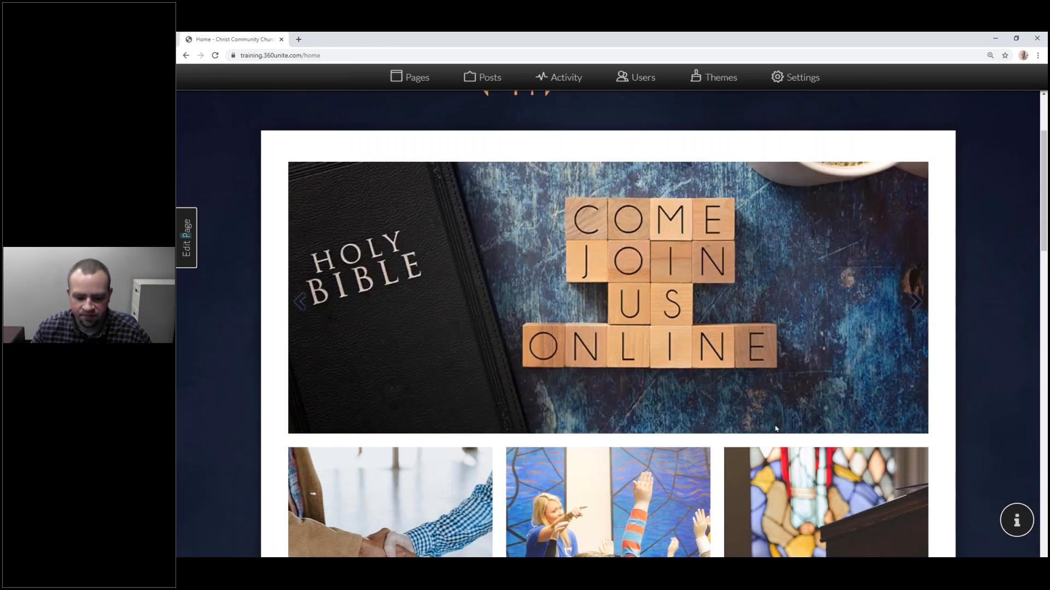
# Step: Reload the narrow mobile preview, click through its carousel slides, then return to the admin window
pyautogui.hotkey('alt', 'Tab')
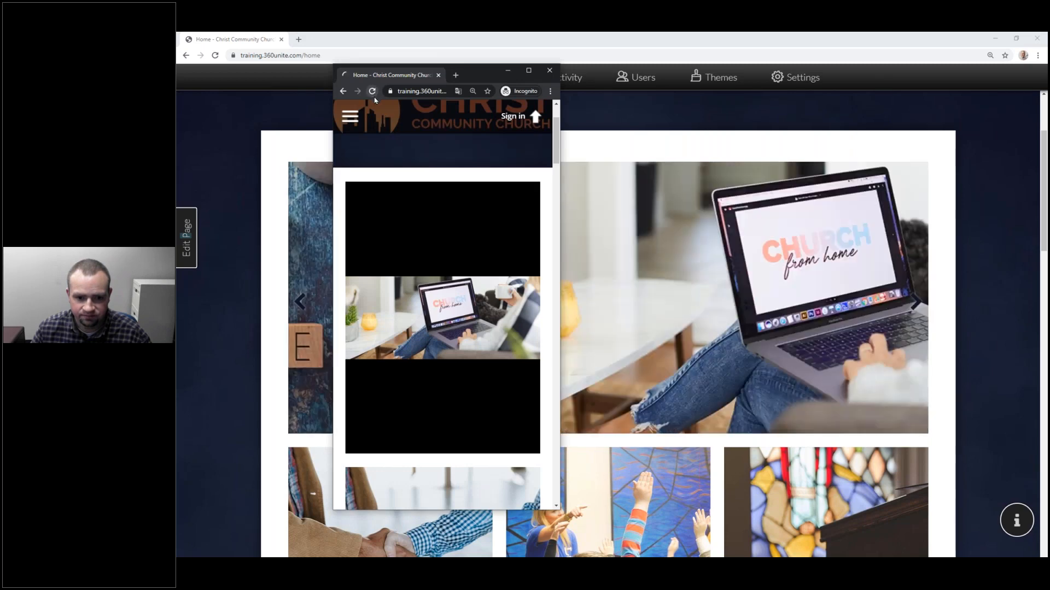
pyautogui.click(372, 91)
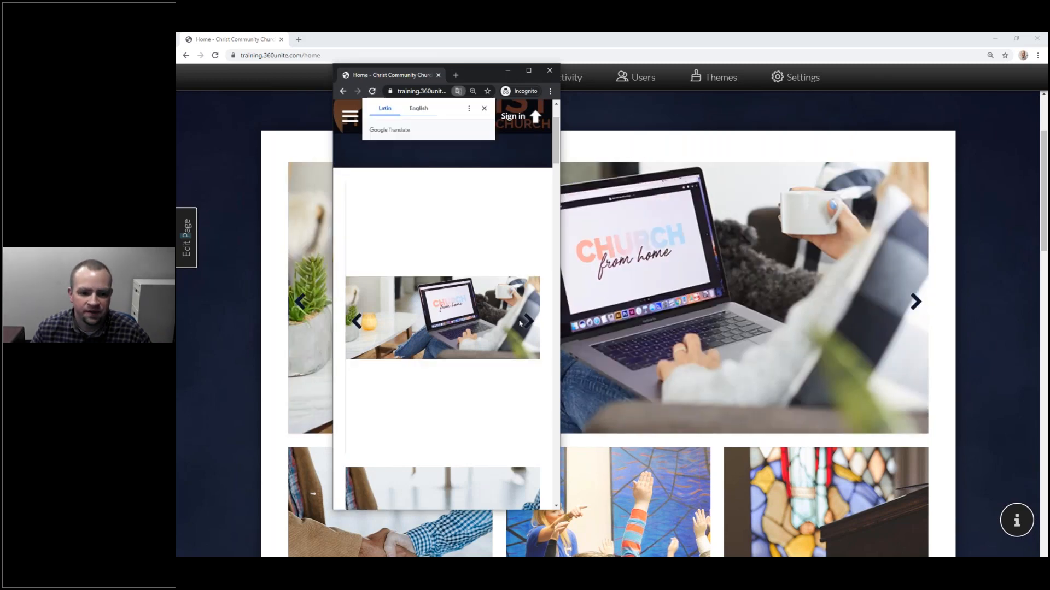
pyautogui.click(526, 322)
pyautogui.click(527, 322)
pyautogui.click(527, 322)
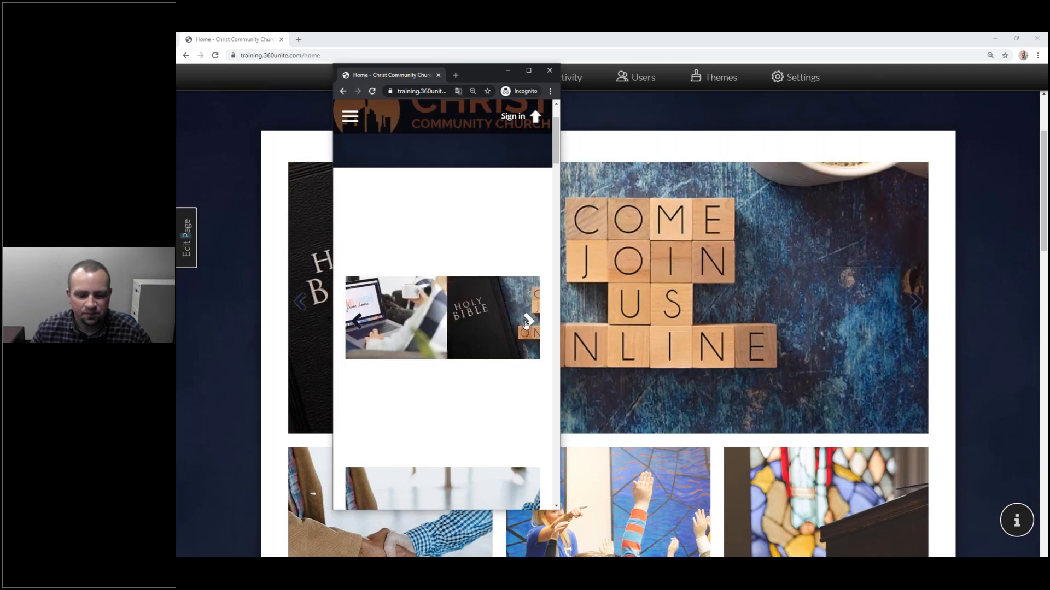
pyautogui.click(527, 322)
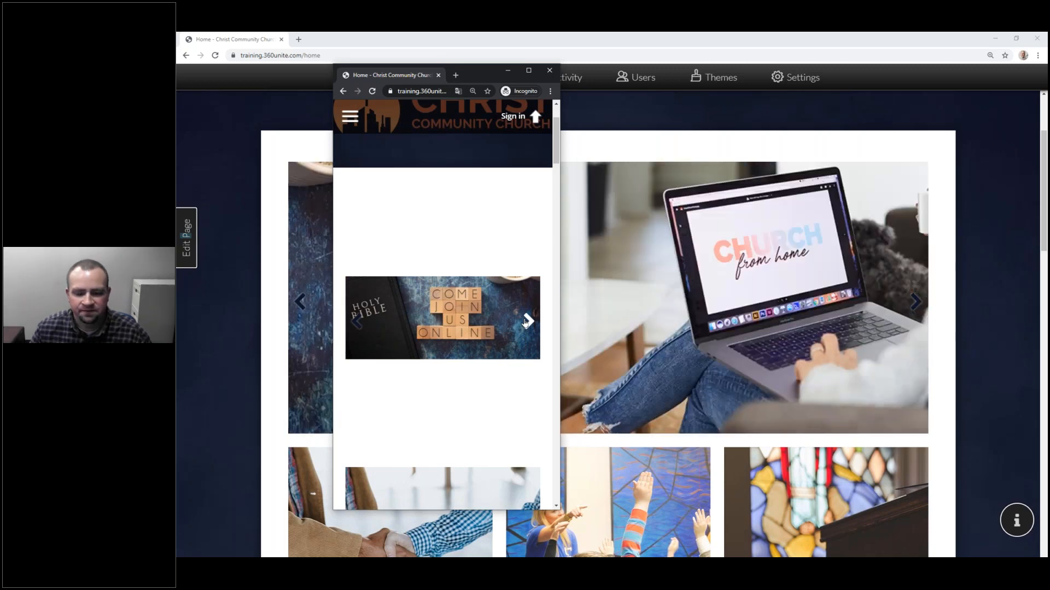
pyautogui.click(527, 322)
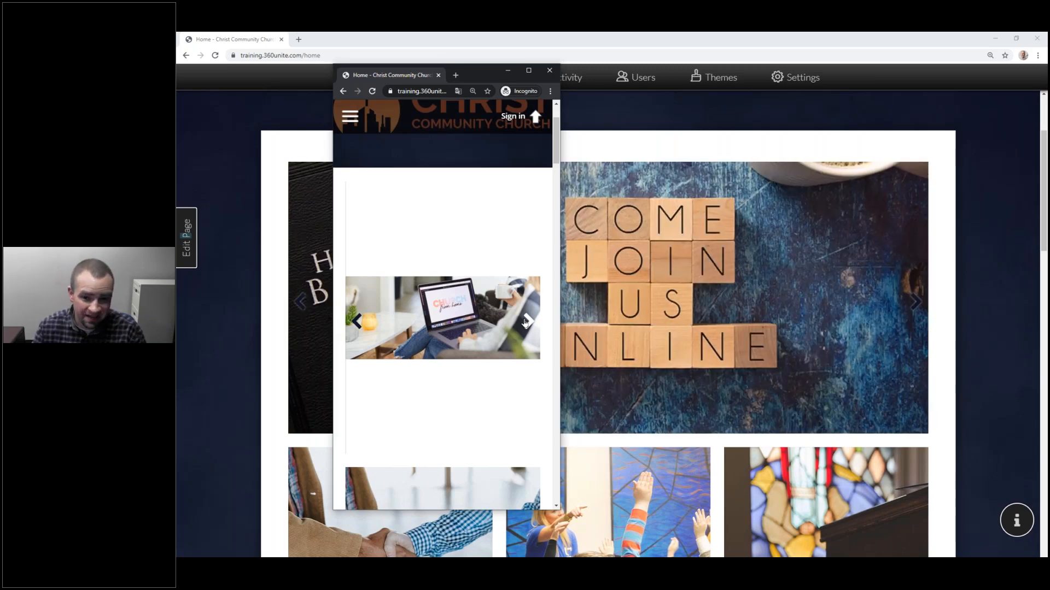
pyautogui.click(525, 323)
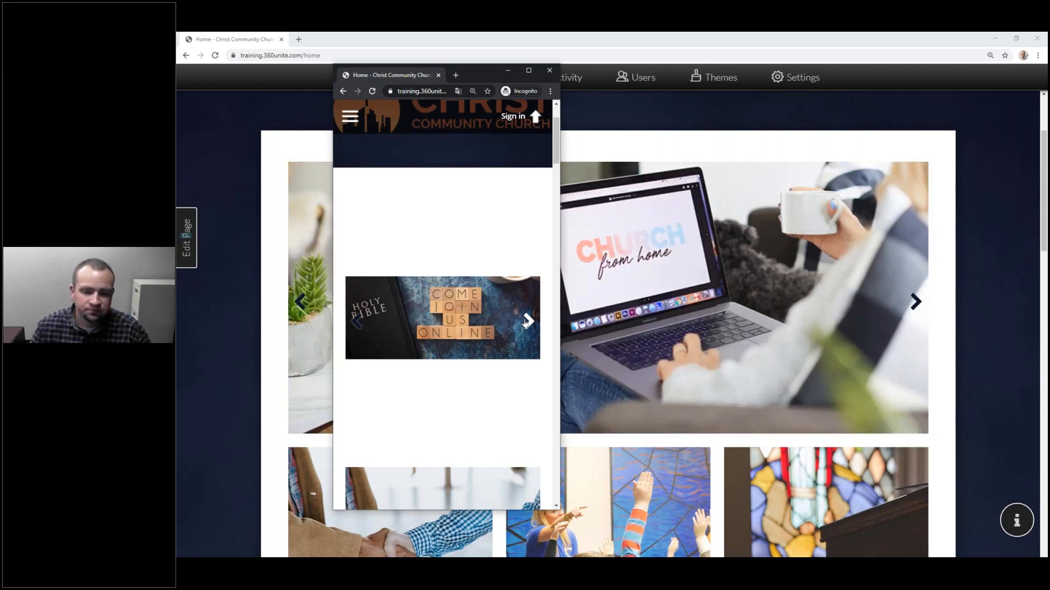
pyautogui.click(442, 44)
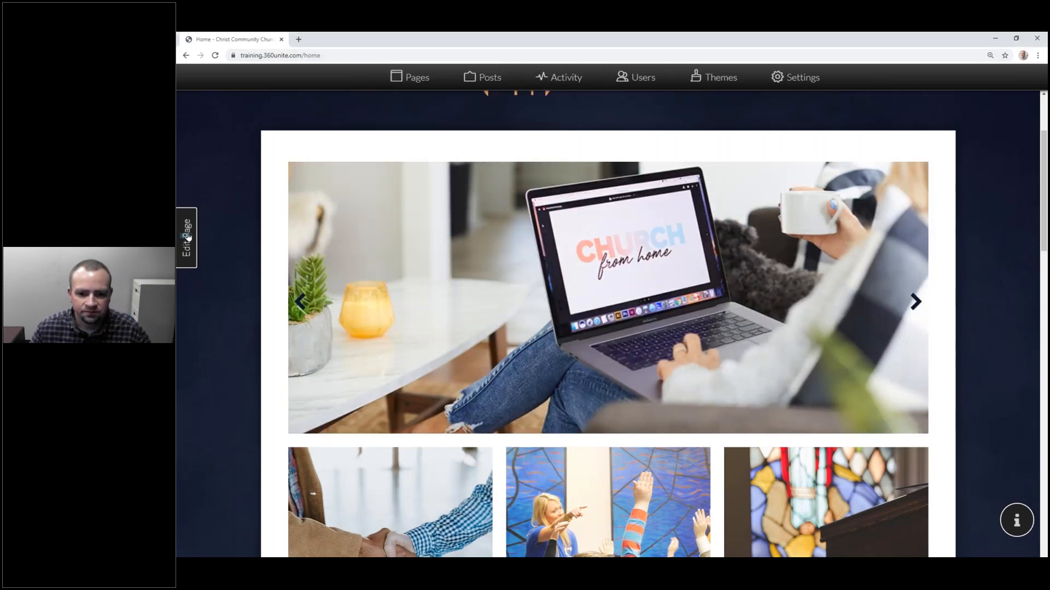
# Step: Set the homepage carousel height to 200 pixels, save it, and publish
pyautogui.click(188, 236)
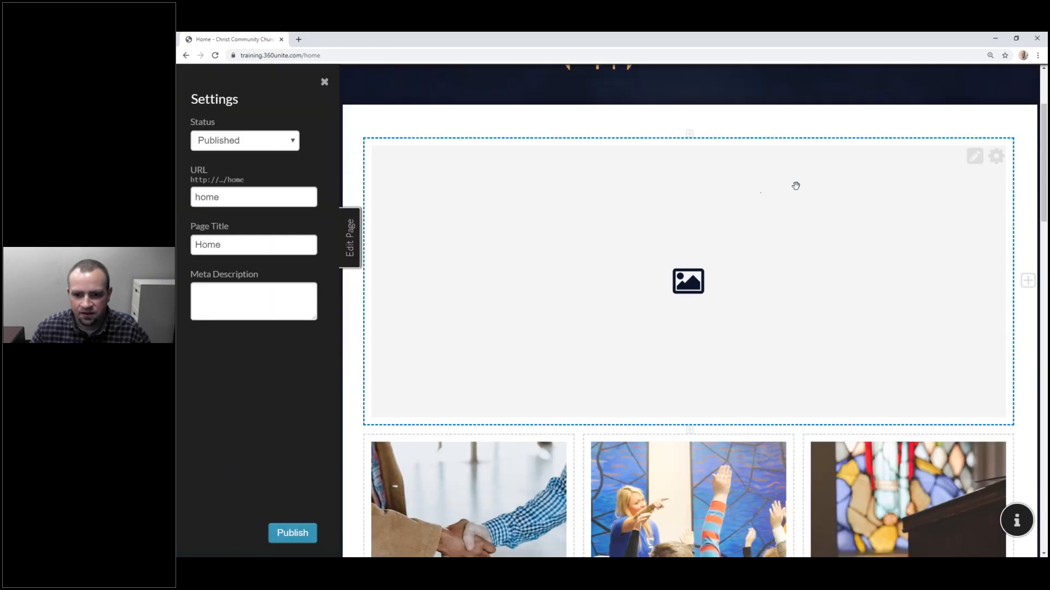
pyautogui.click(975, 157)
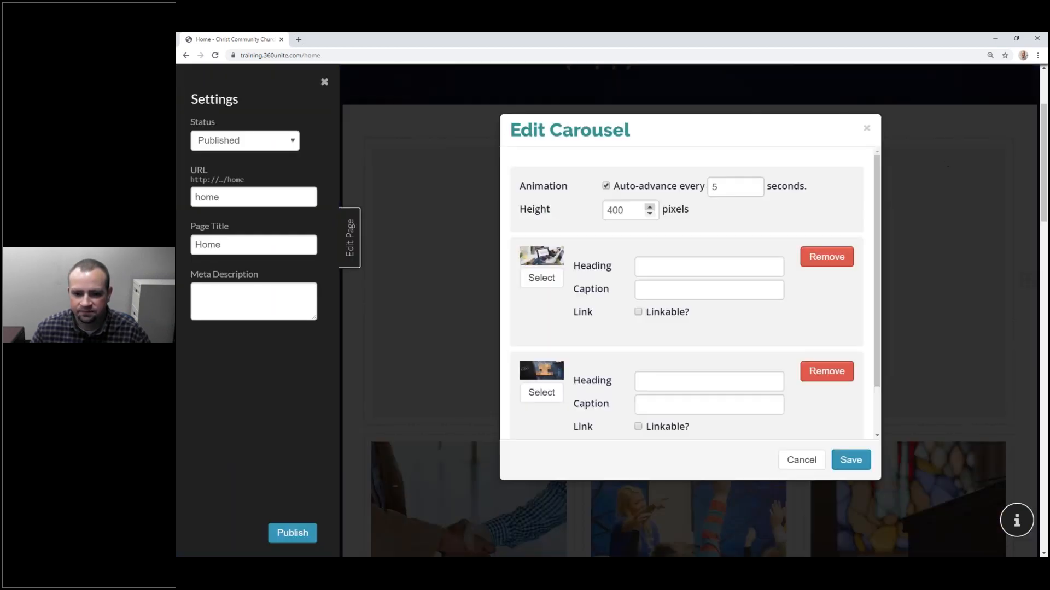
pyautogui.doubleClick(615, 210)
pyautogui.write('200')
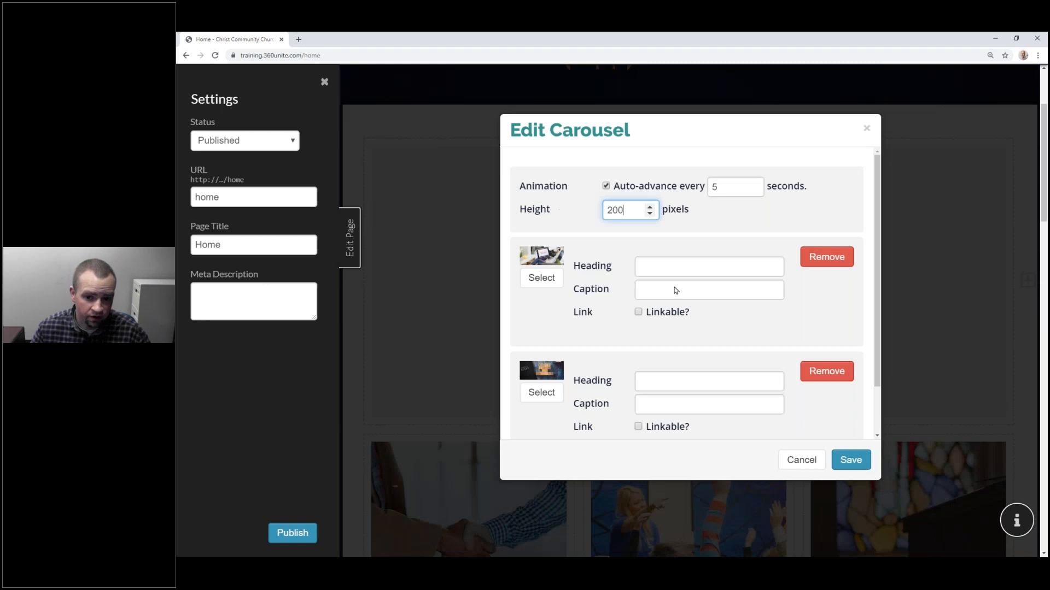
pyautogui.click(843, 462)
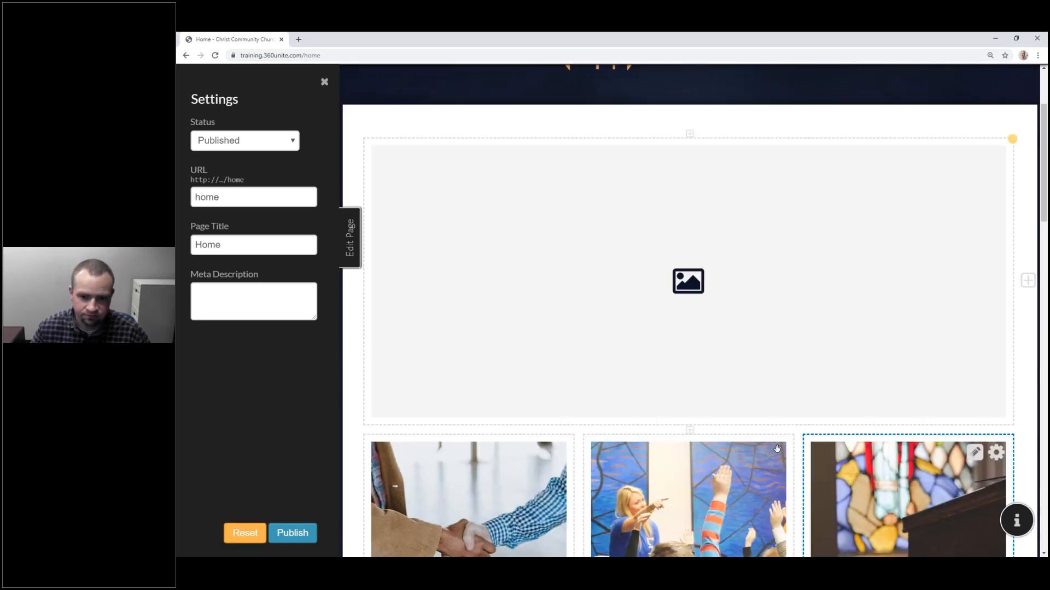
pyautogui.click(287, 532)
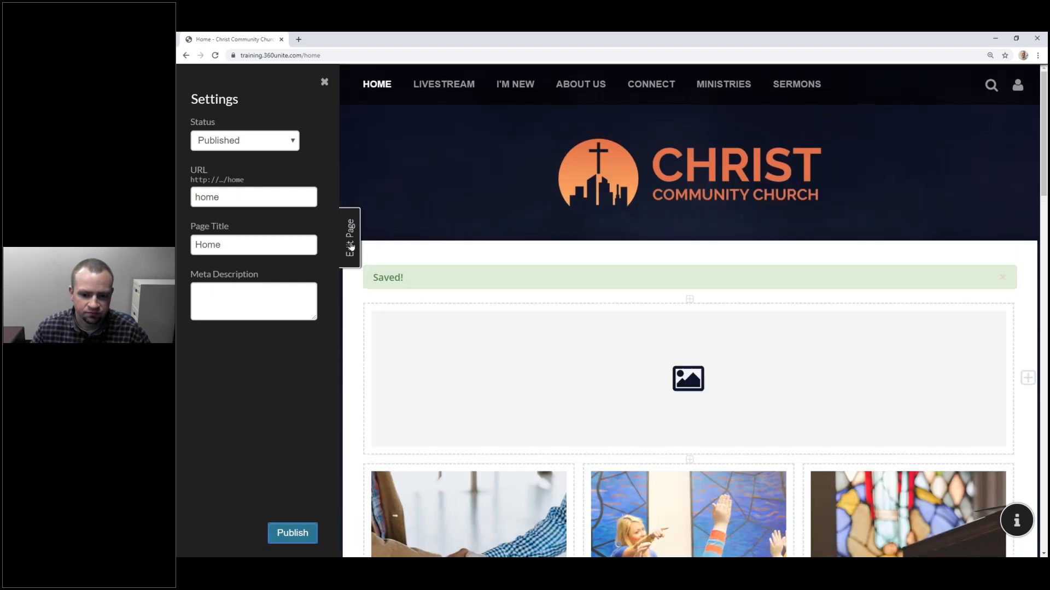
# Step: Check the 200-pixel carousel live and in the reloaded private preview, stepping through slides
pyautogui.click(353, 241)
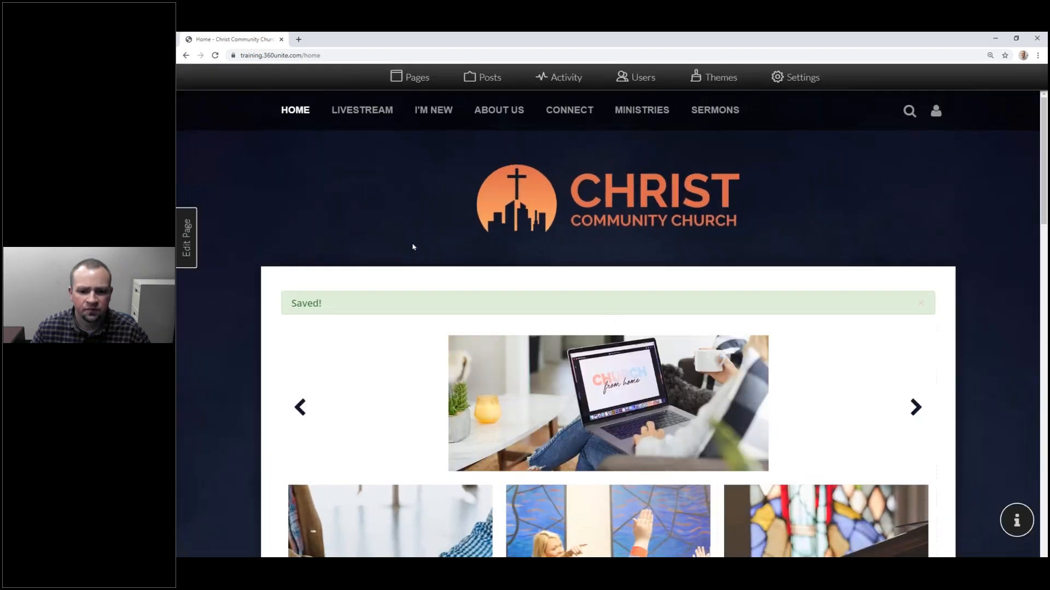
pyautogui.scroll(-5, 726, 400)
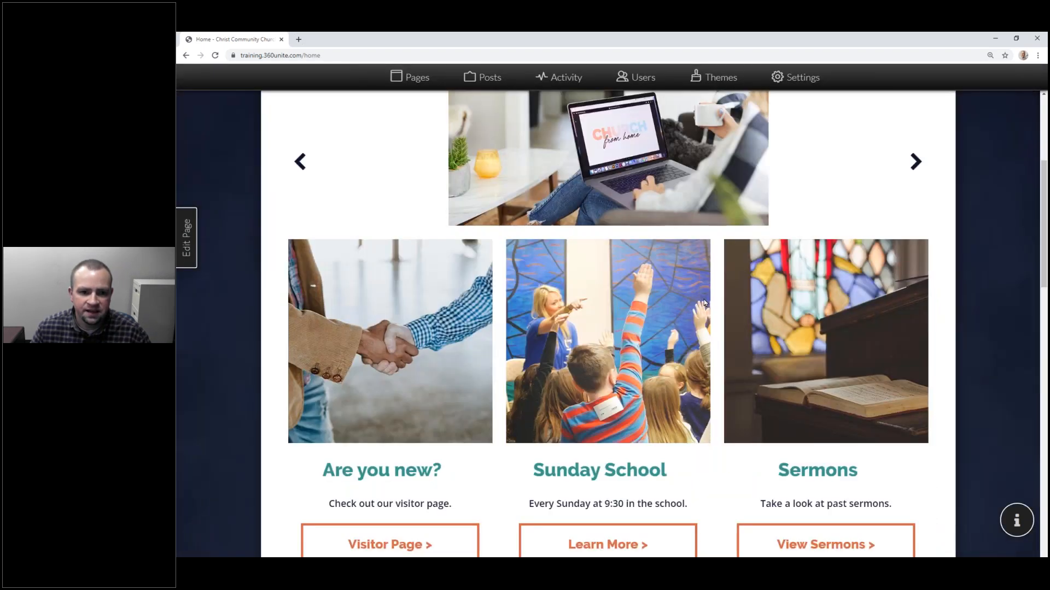
pyautogui.scroll(2, 688, 221)
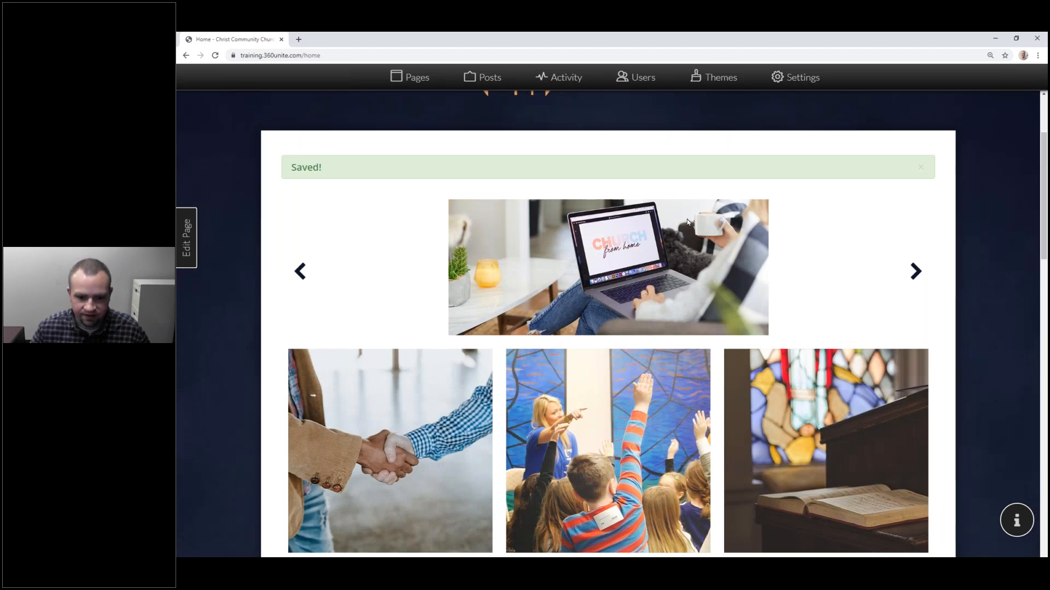
pyautogui.hotkey('alt', 'Tab')
pyautogui.click(370, 94)
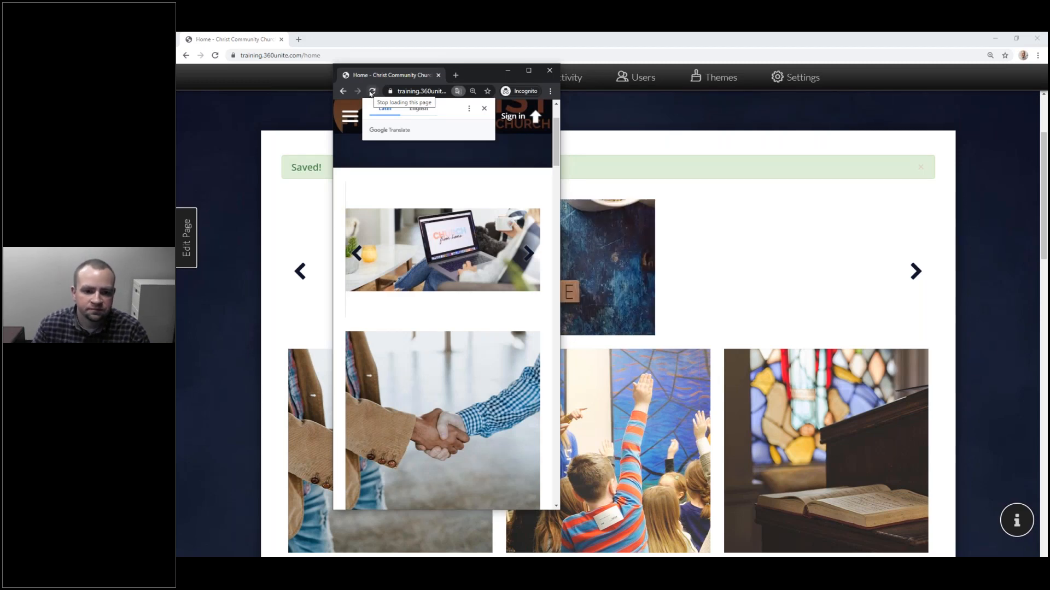
pyautogui.click(527, 254)
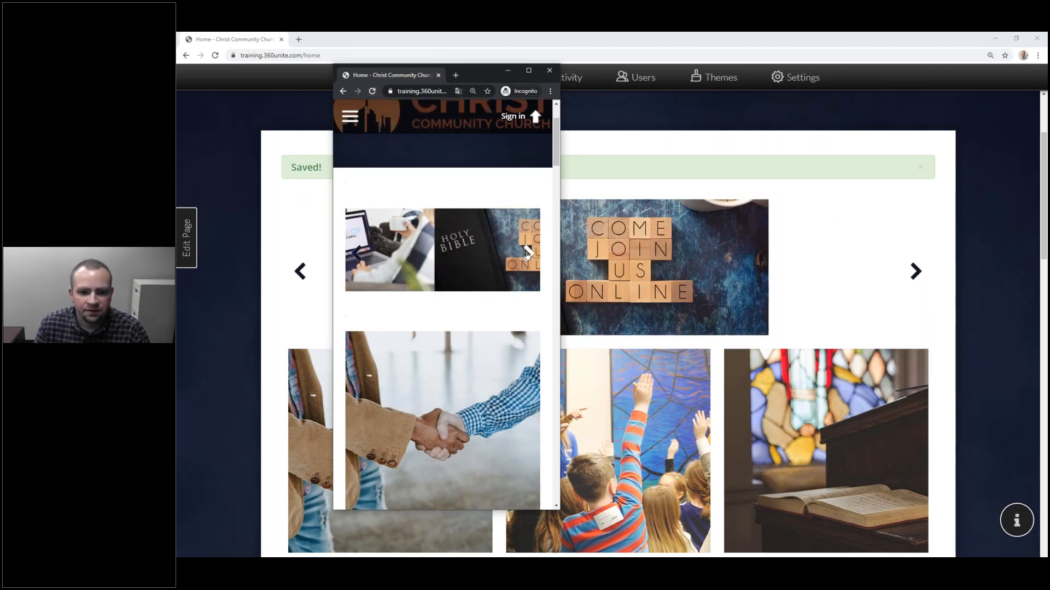
pyautogui.click(526, 256)
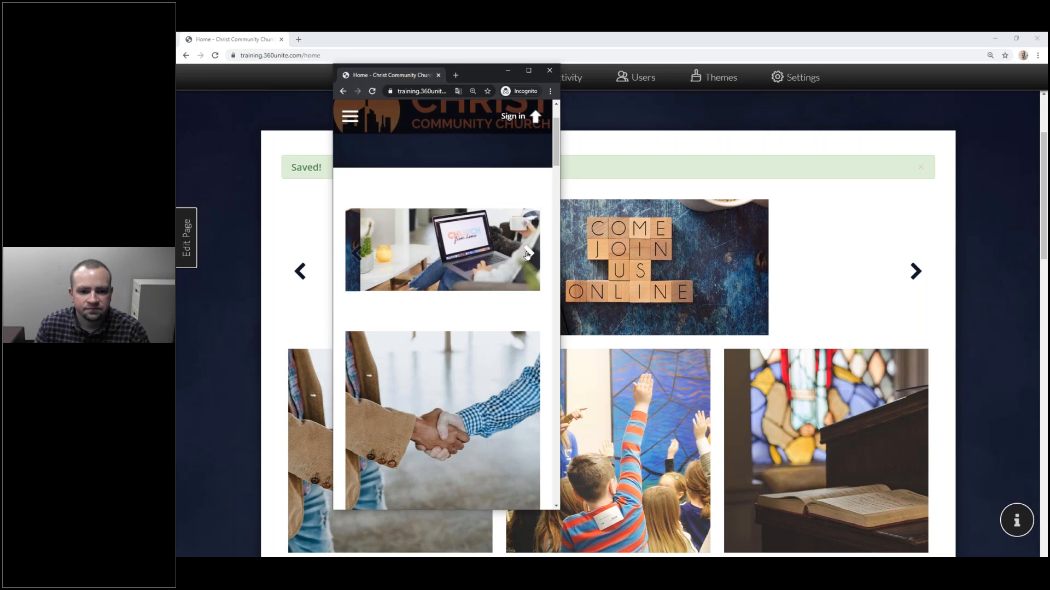
pyautogui.click(527, 255)
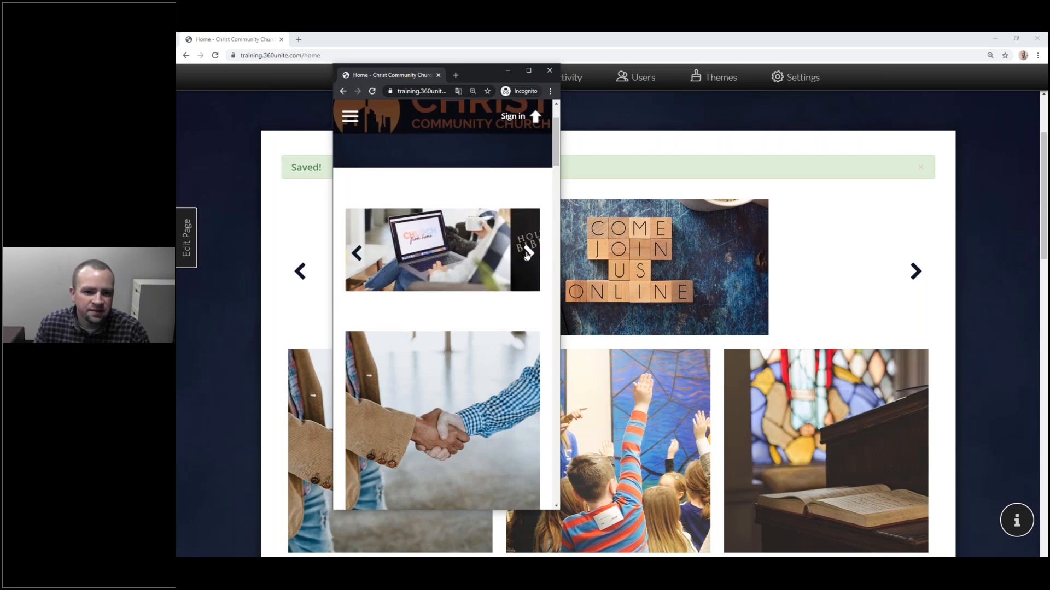
pyautogui.click(507, 71)
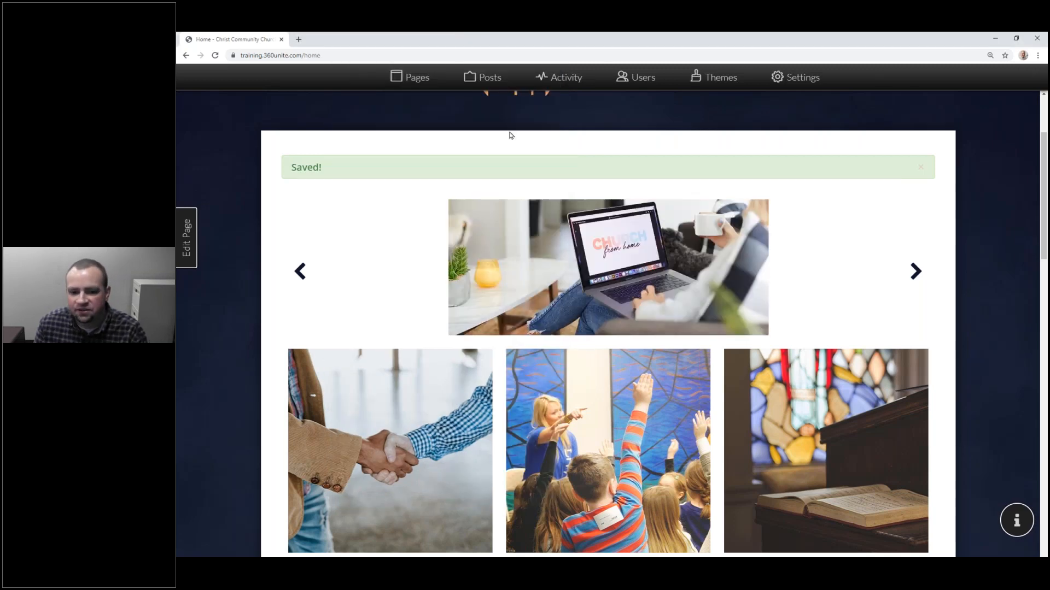
# Step: Publish the homepage, view it live, and reopen it in edit mode
pyautogui.click(187, 237)
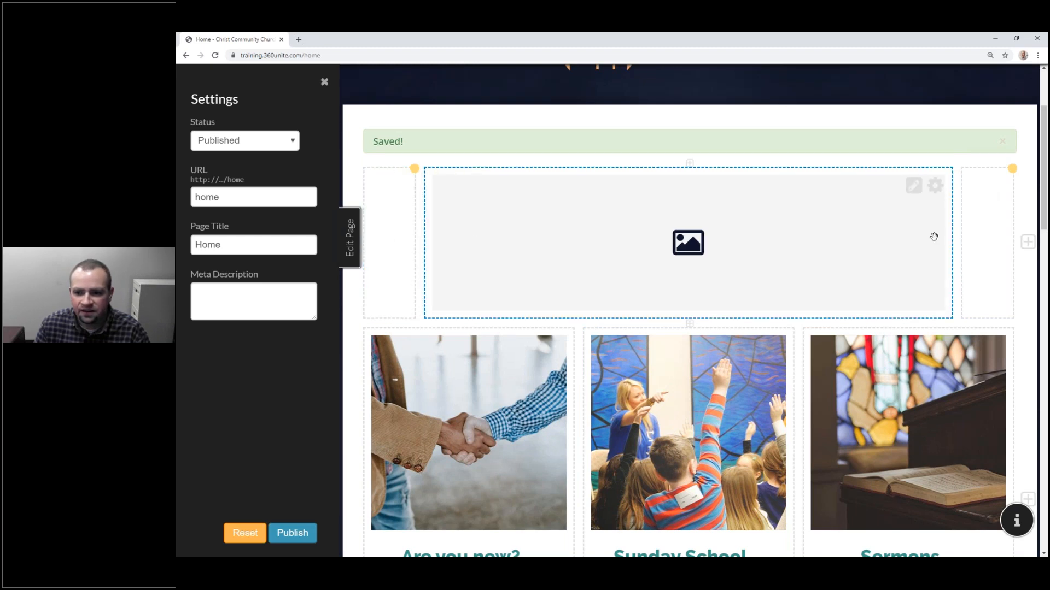
pyautogui.click(301, 538)
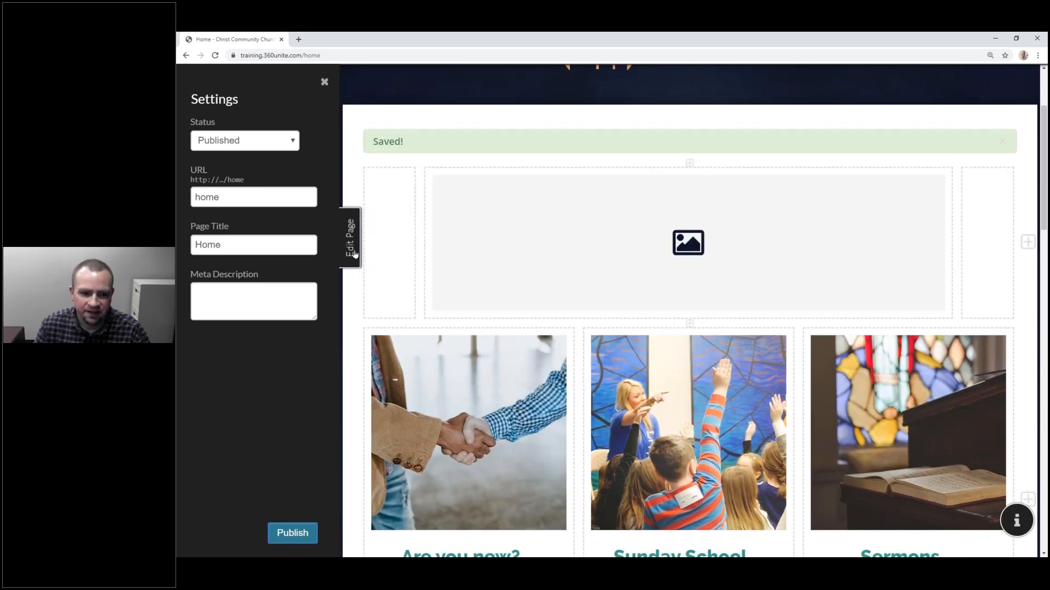
pyautogui.click(355, 255)
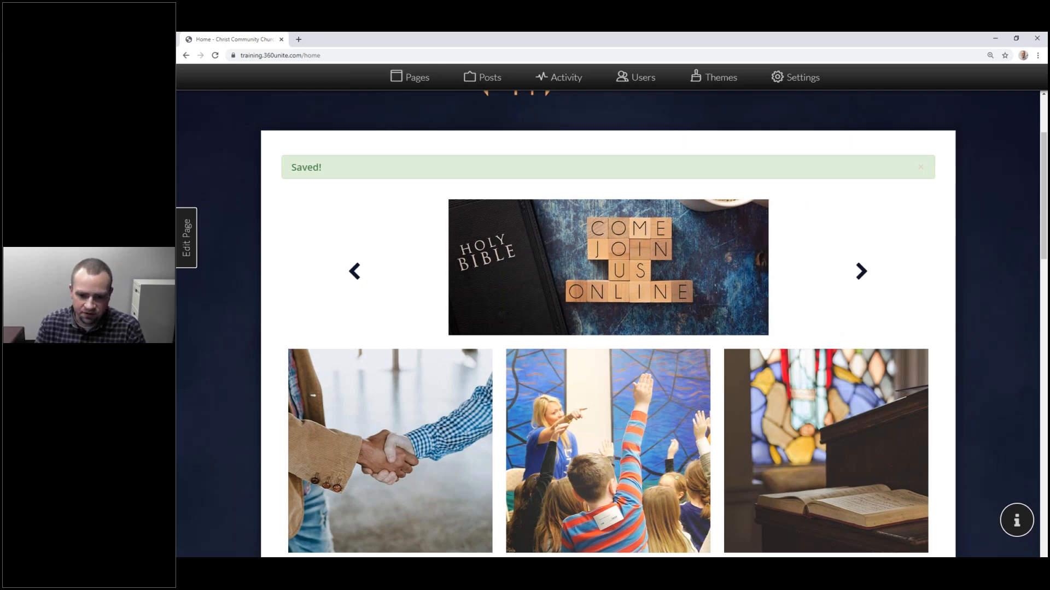
pyautogui.click(185, 254)
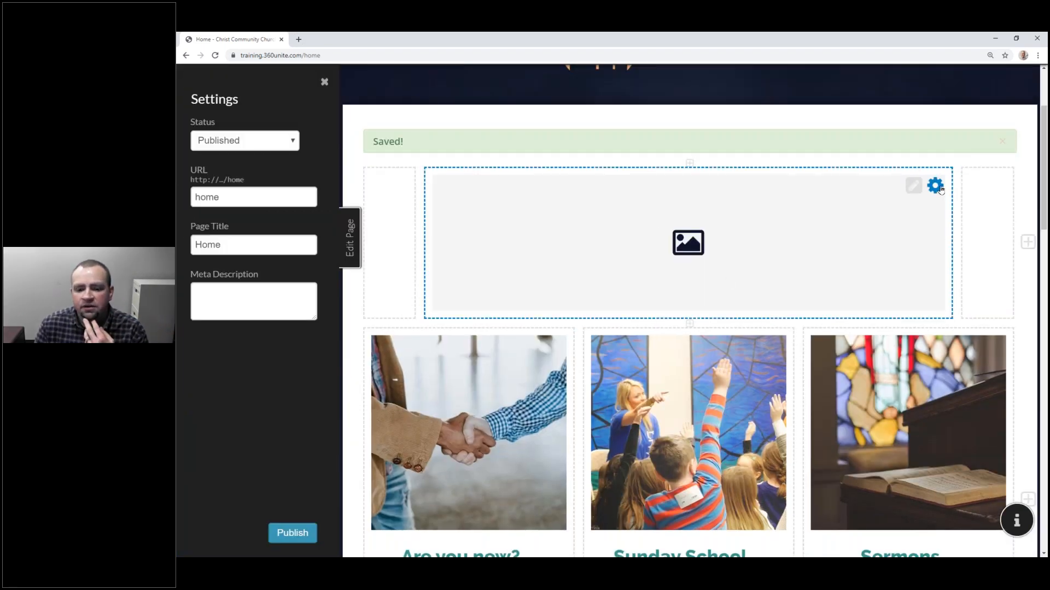
pyautogui.scroll(-1, 715, 286)
pyautogui.scroll(-3, 716, 286)
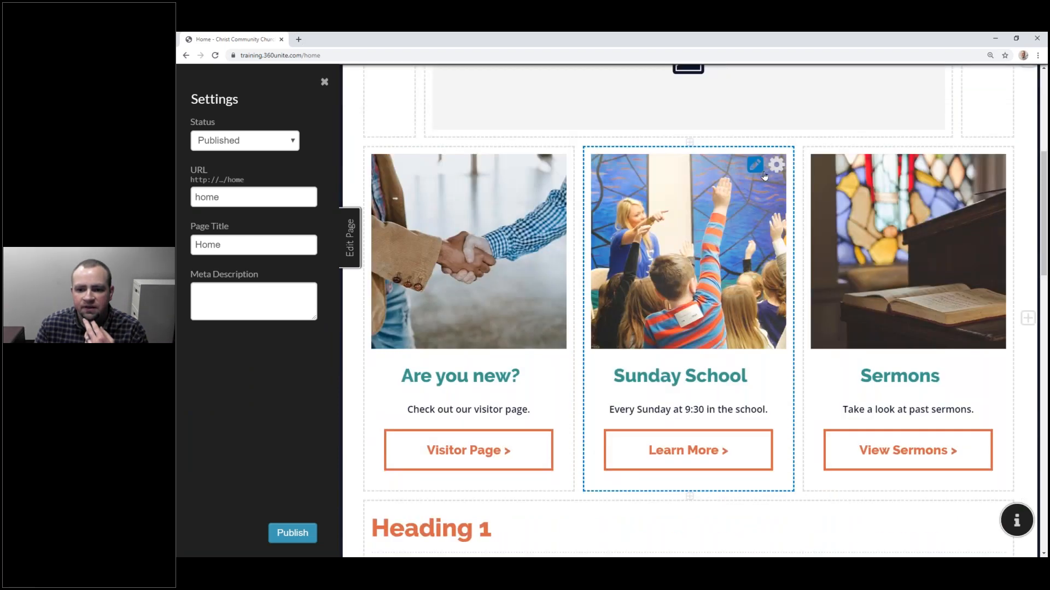
pyautogui.scroll(-3, 747, 230)
# Step: Move Sunday School down a row, place the empty column between Are you new? and Sermons, and make it a Carousel
pyautogui.moveTo(677, 109); pyautogui.dragTo(362, 438)
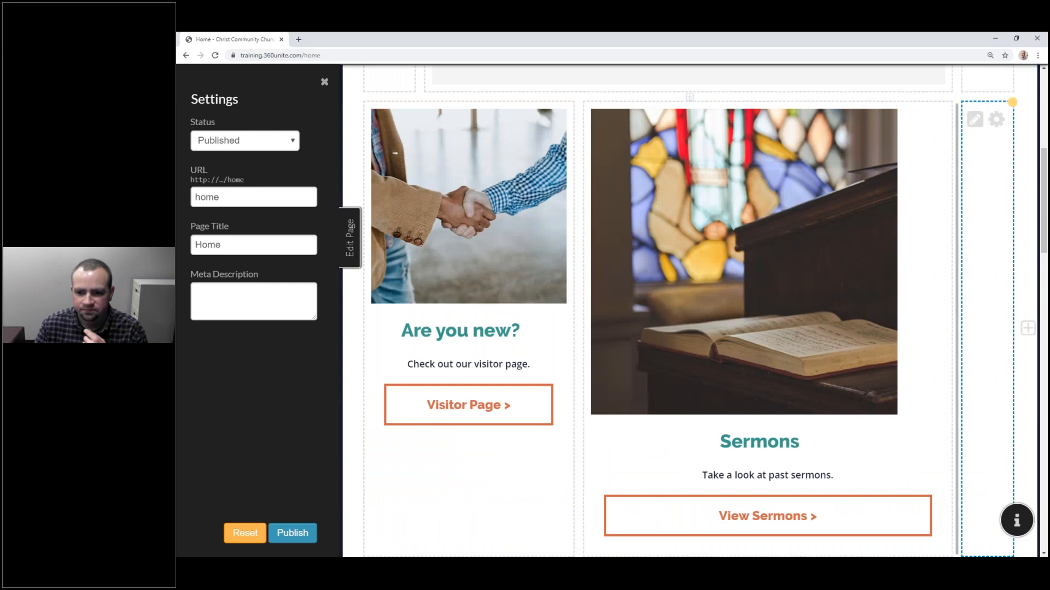
pyautogui.moveTo(959, 219); pyautogui.dragTo(802, 215)
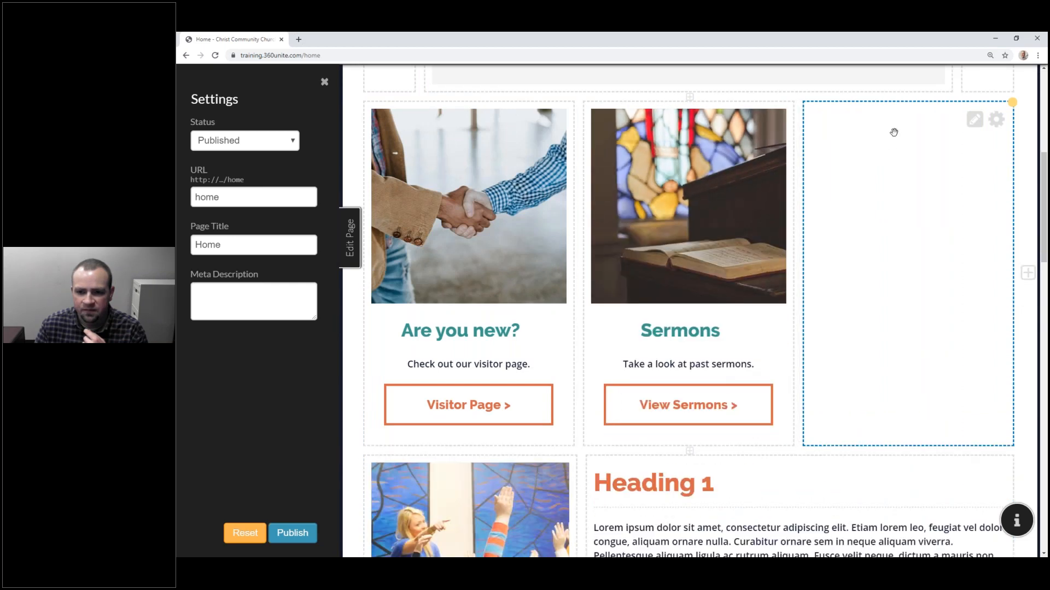
pyautogui.moveTo(893, 132); pyautogui.dragTo(591, 134)
pyautogui.moveTo(867, 155); pyautogui.dragTo(609, 153)
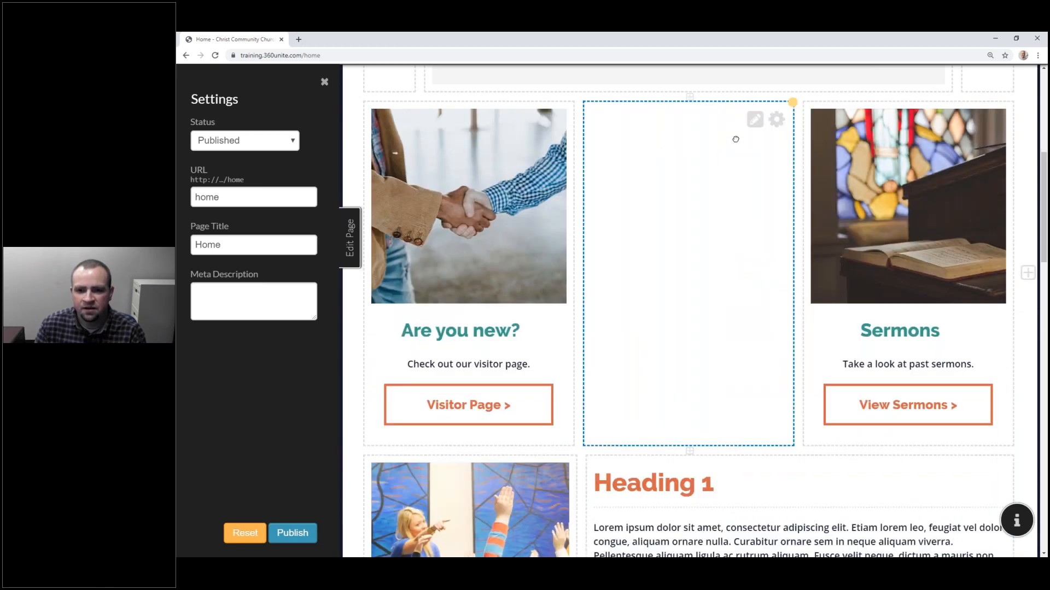
pyautogui.click(777, 119)
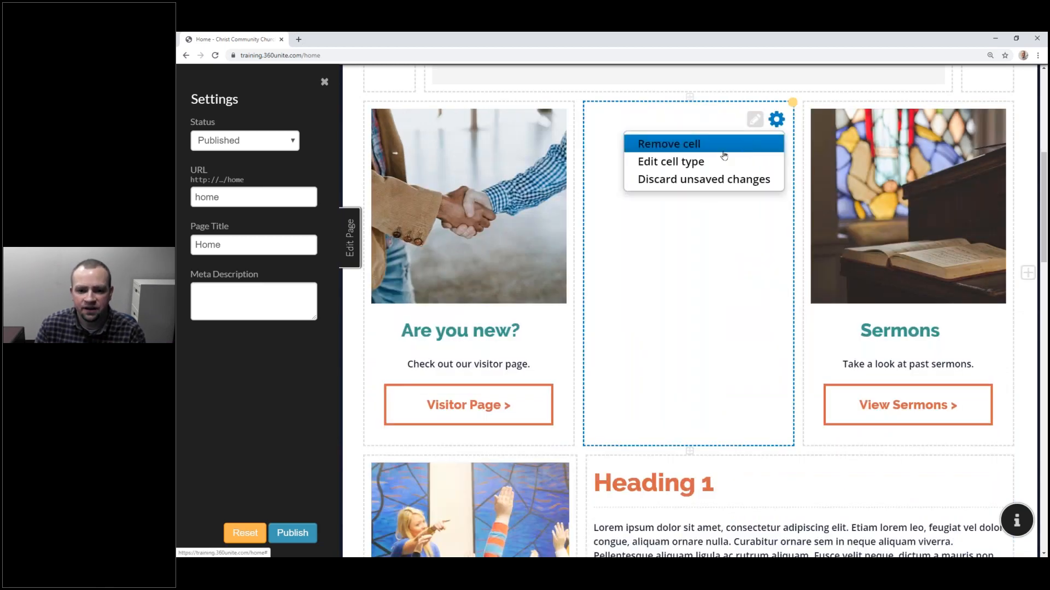
pyautogui.click(723, 158)
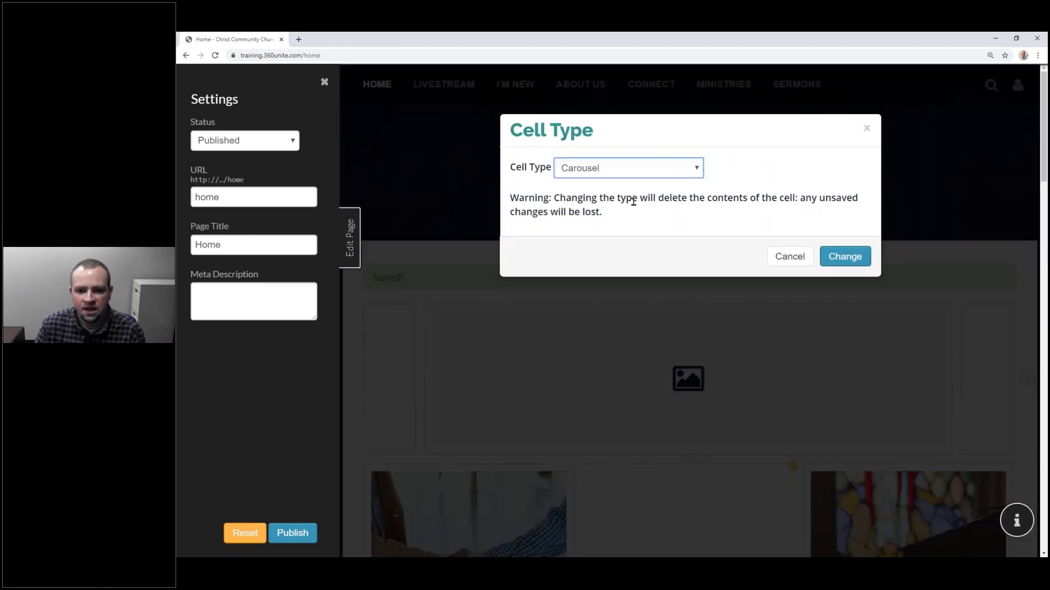
# Step: Turn the middle cell into a carousel with visit.png as its first slide and height 400
pyautogui.click(847, 257)
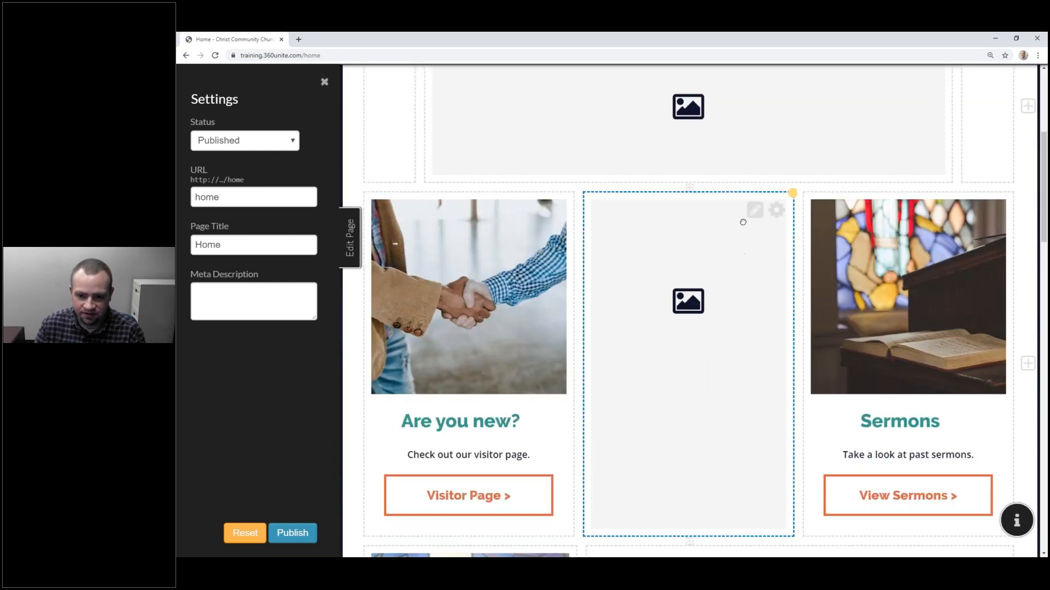
pyautogui.click(757, 213)
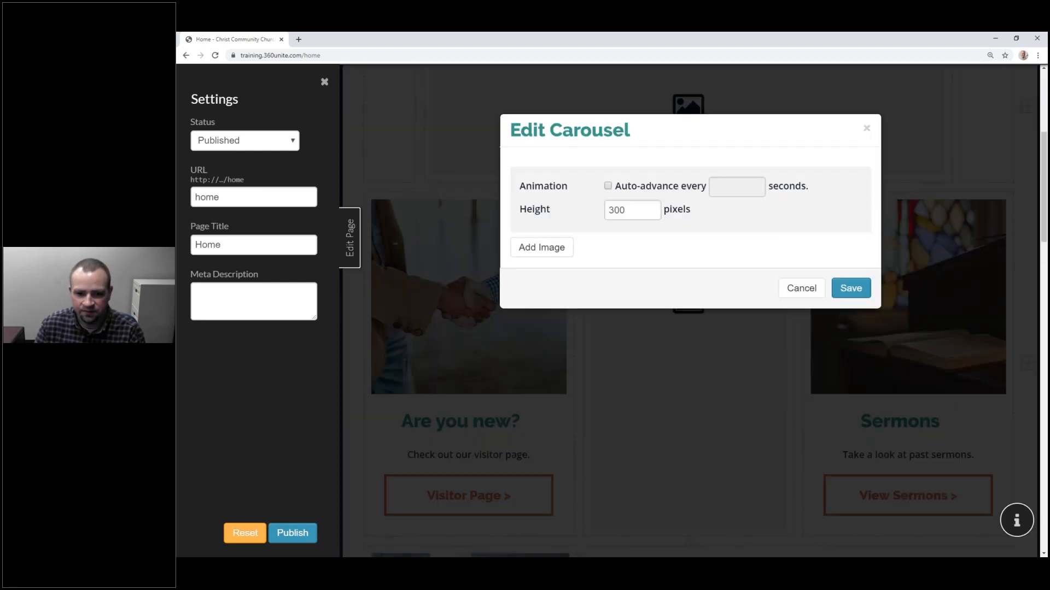
pyautogui.click(533, 252)
pyautogui.scroll(-3, 553, 277)
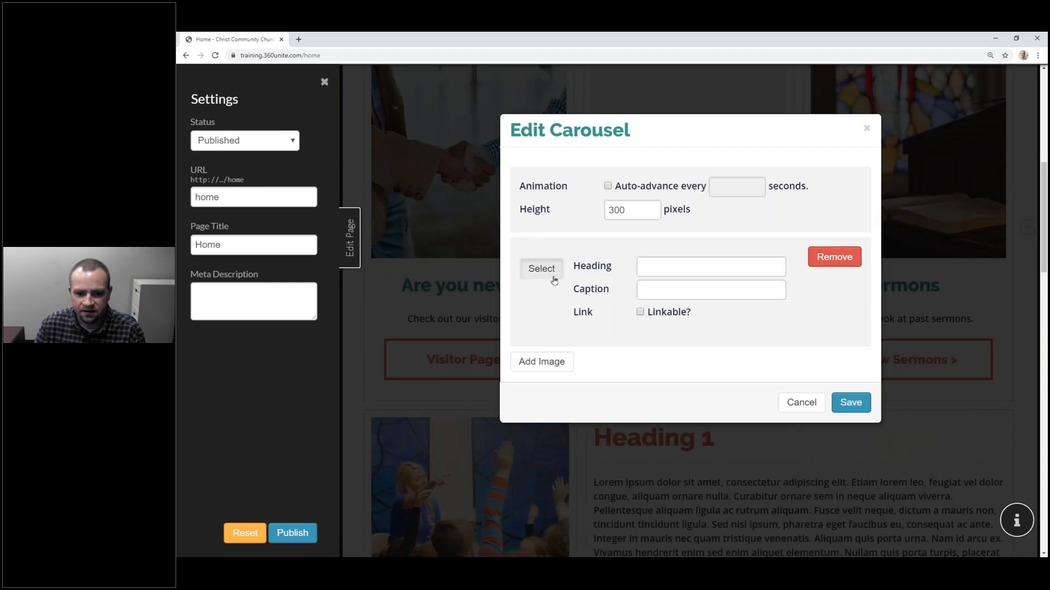
pyautogui.click(553, 277)
pyautogui.scroll(-4, 675, 307)
pyautogui.scroll(1, 675, 307)
pyautogui.click(681, 312)
pyautogui.click(782, 257)
pyautogui.doubleClick(629, 213)
pyautogui.write('400')
# Step: Add sundayschool.png as the second slide and save the carousel
pyautogui.click(560, 363)
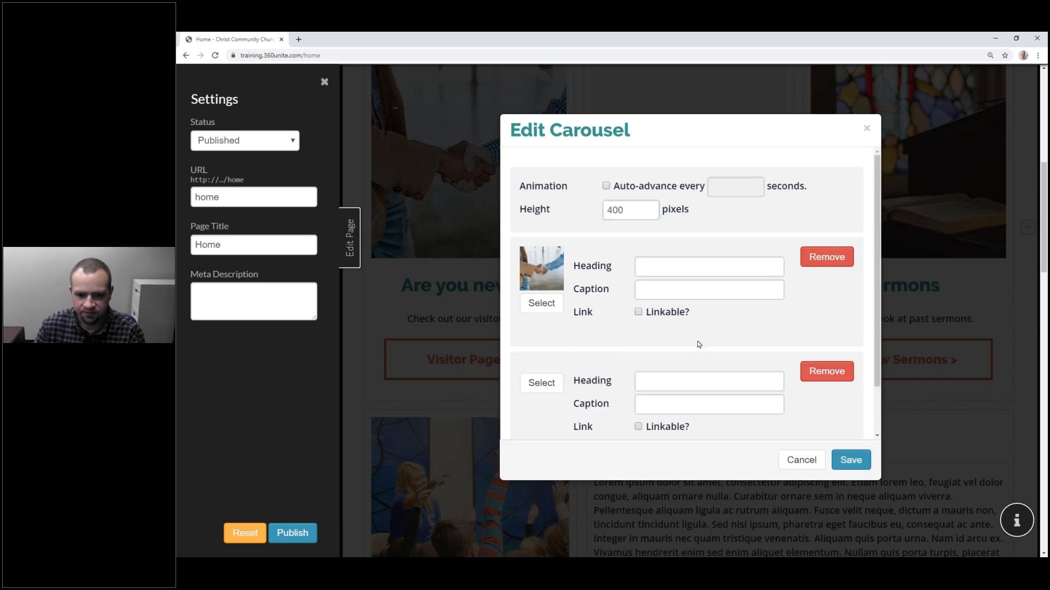
pyautogui.scroll(-1, 697, 344)
pyautogui.click(551, 326)
pyautogui.scroll(-5, 728, 352)
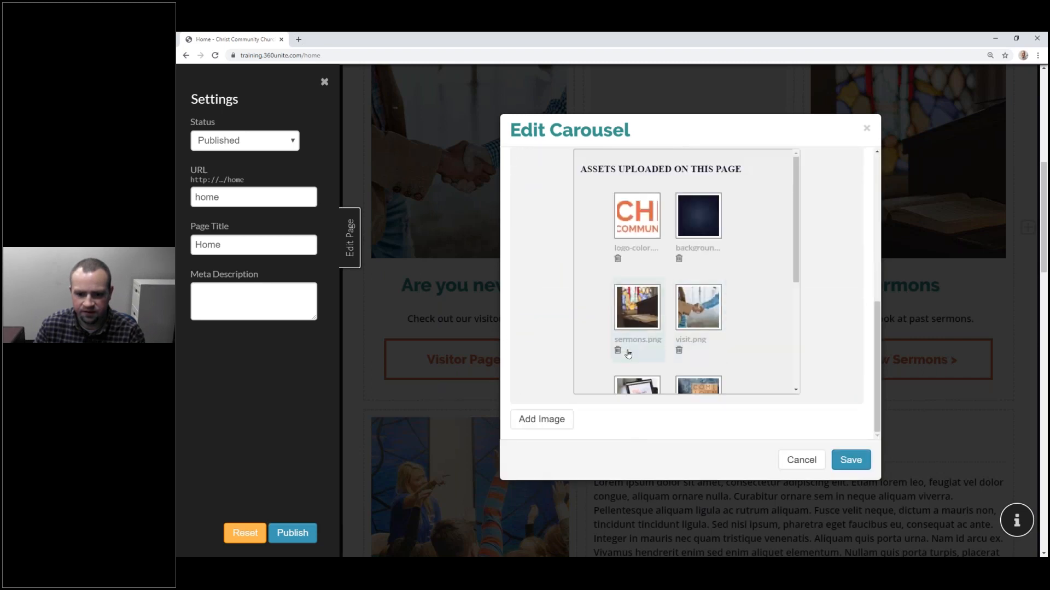
pyautogui.scroll(-2, 724, 372)
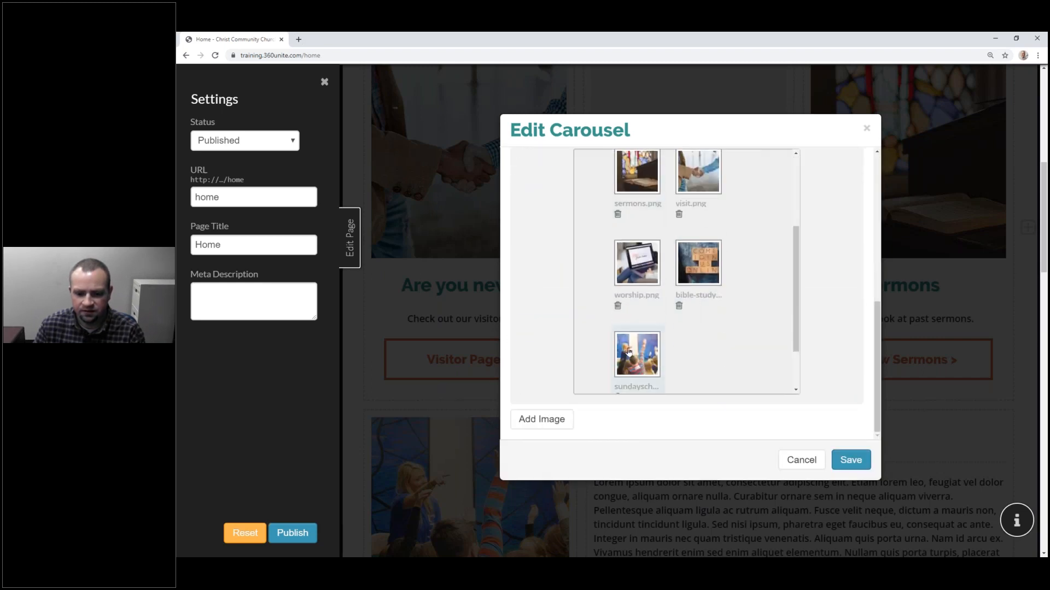
pyautogui.scroll(3, 702, 343)
pyautogui.scroll(3, 704, 224)
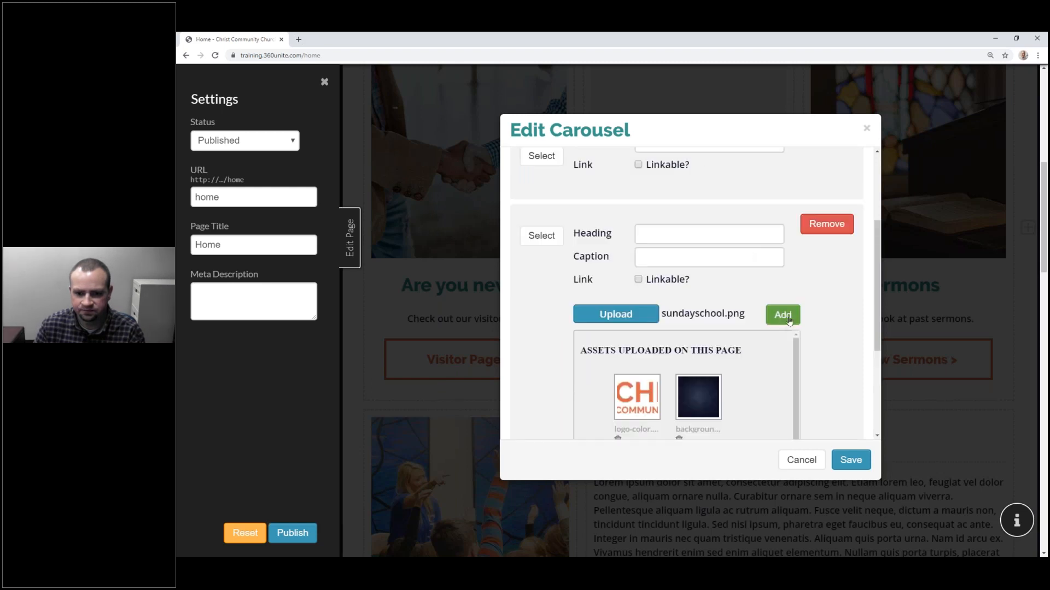
pyautogui.click(783, 315)
pyautogui.click(846, 461)
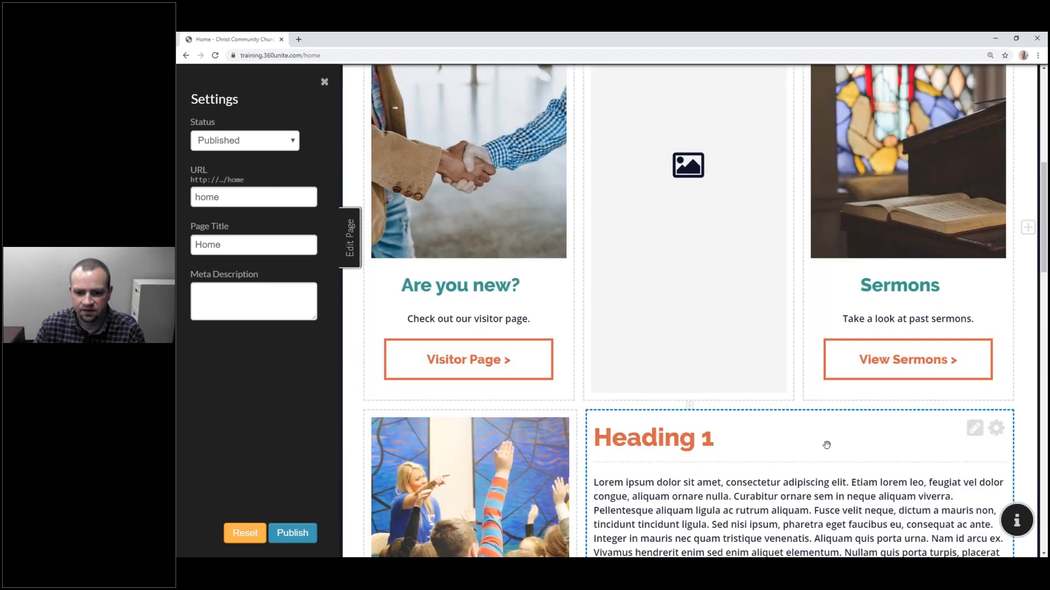
# Step: Publish the home page and cycle the middle carousel between its photos on the live page
pyautogui.scroll(4, 776, 240)
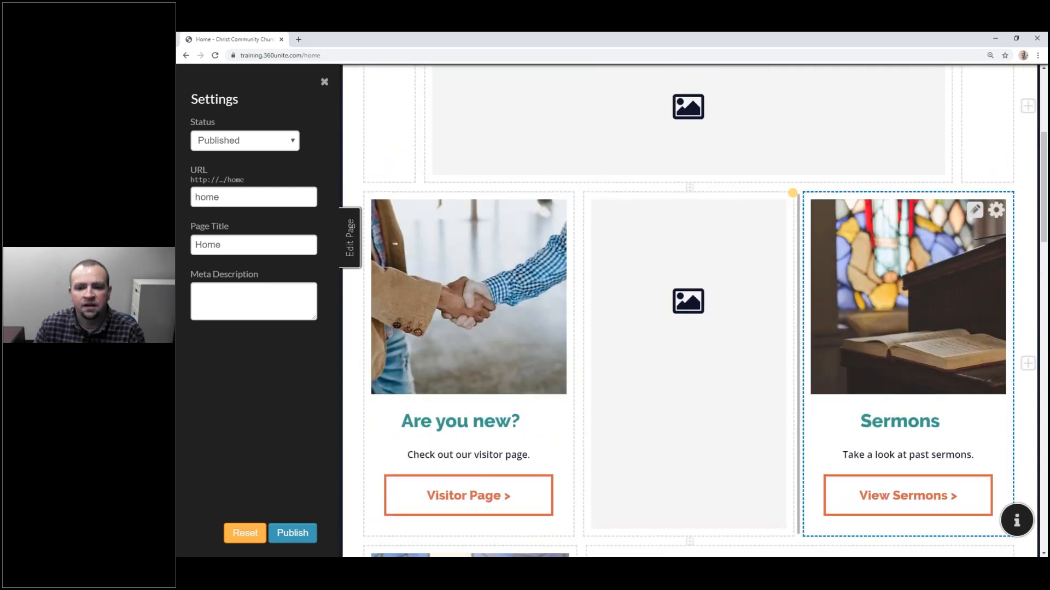
pyautogui.click(297, 534)
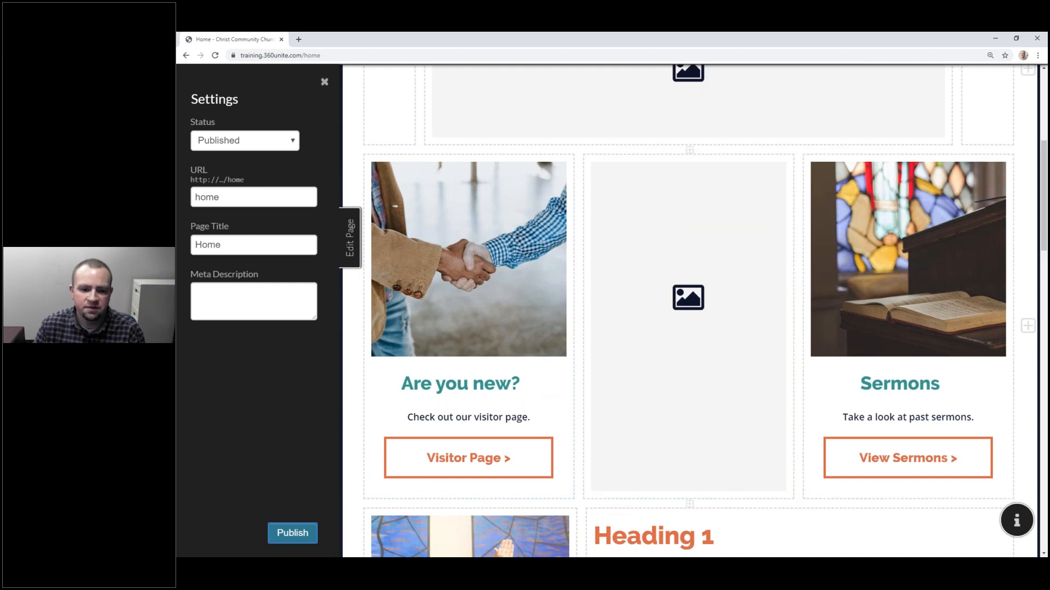
pyautogui.click(350, 242)
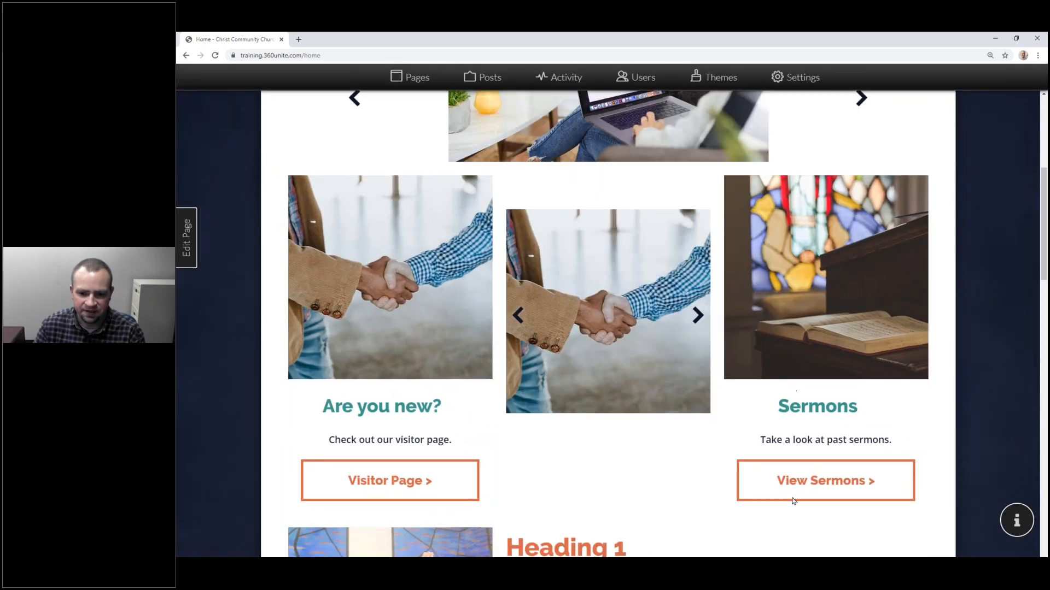
pyautogui.click(694, 314)
pyautogui.click(698, 316)
pyautogui.click(698, 316)
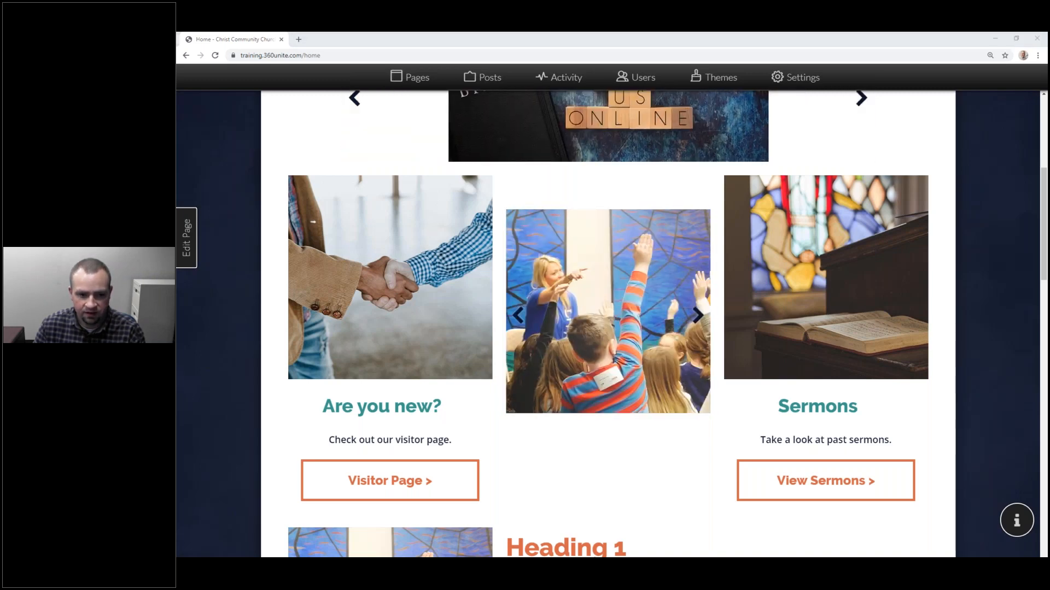
# Step: Reload the private window and step its middle carousel to the handshake photo
pyautogui.click(372, 92)
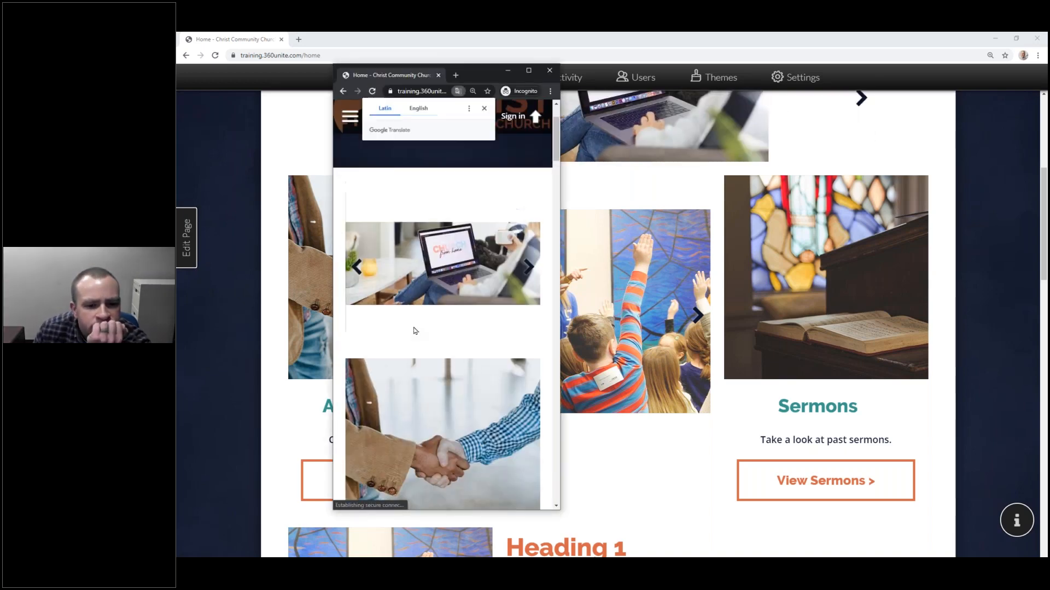
pyautogui.scroll(-3, 431, 325)
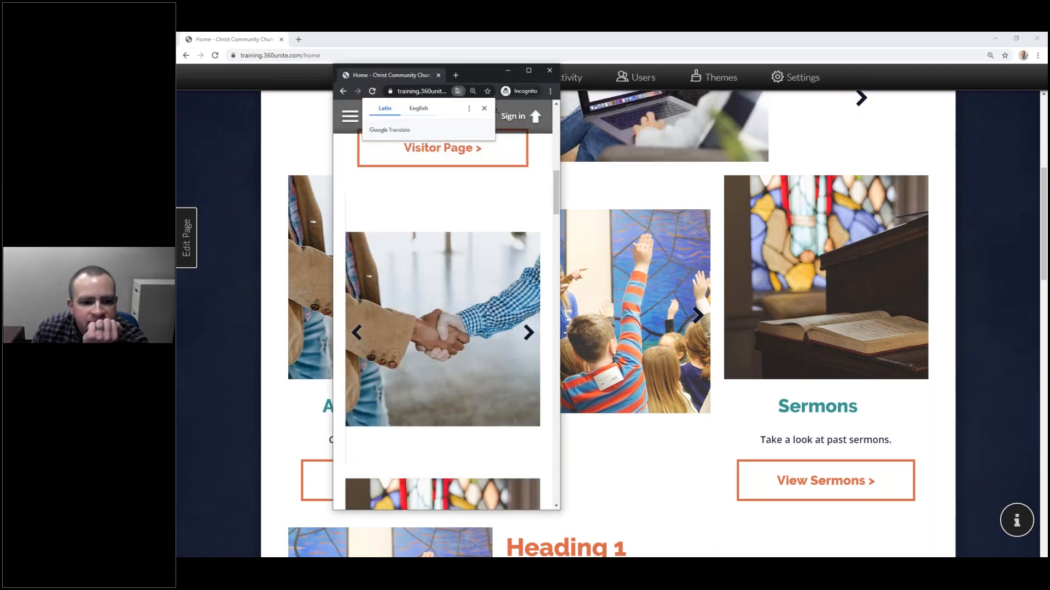
pyautogui.click(528, 332)
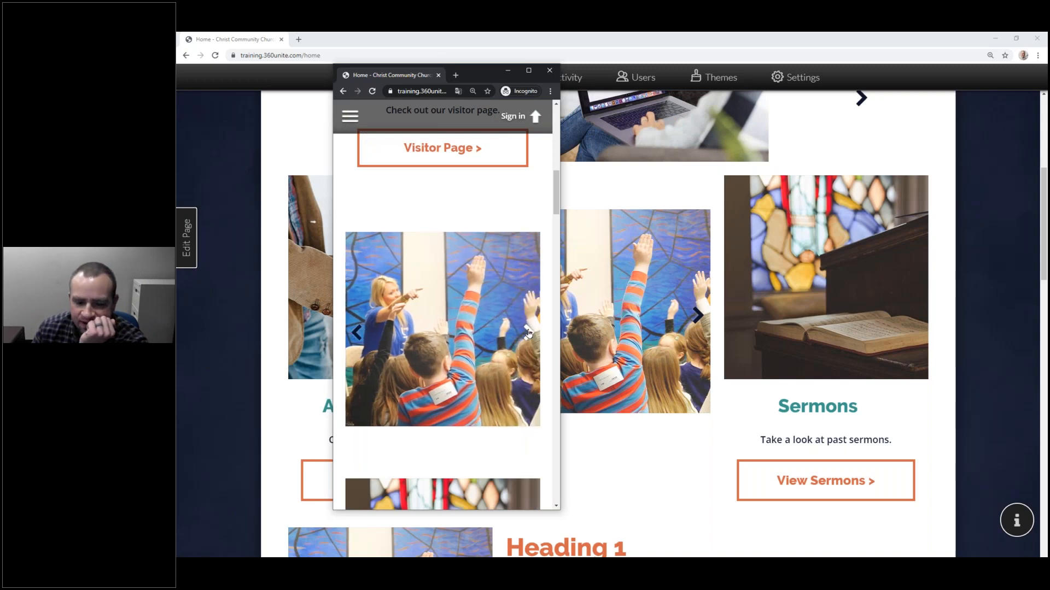
pyautogui.click(528, 332)
pyautogui.scroll(-1, 508, 369)
pyautogui.scroll(-1, 507, 367)
pyautogui.scroll(3, 507, 368)
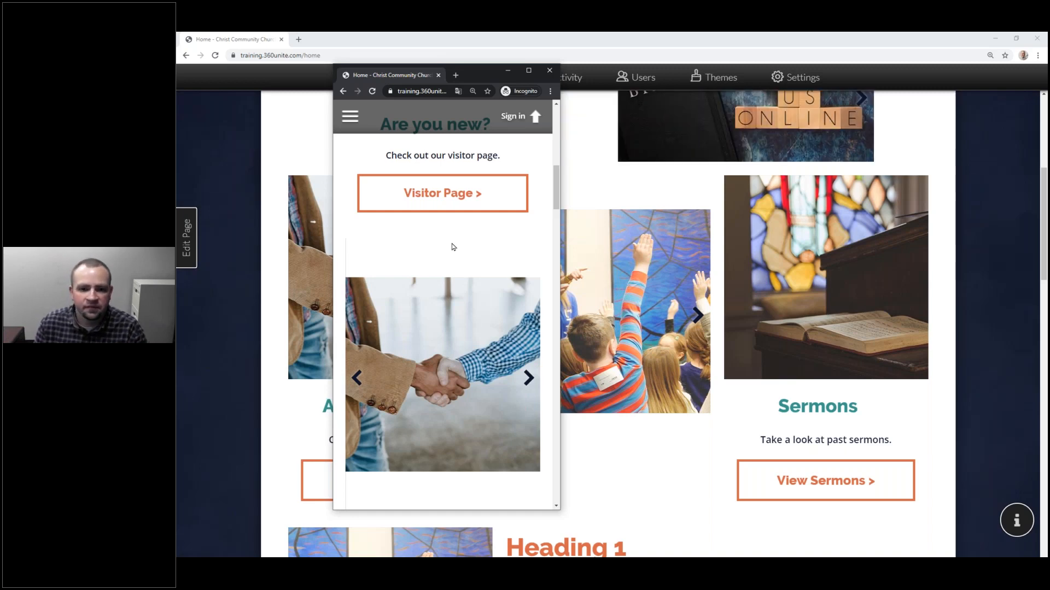
# Step: Delete the middle carousel cell and drag the Sunday School card into its place
pyautogui.click(470, 49)
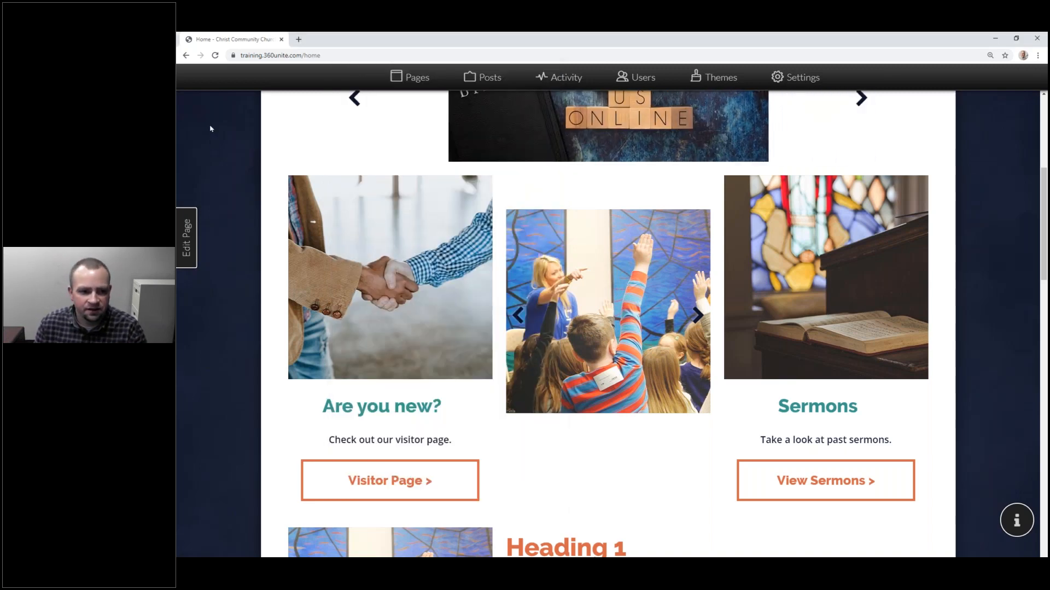
pyautogui.click(187, 248)
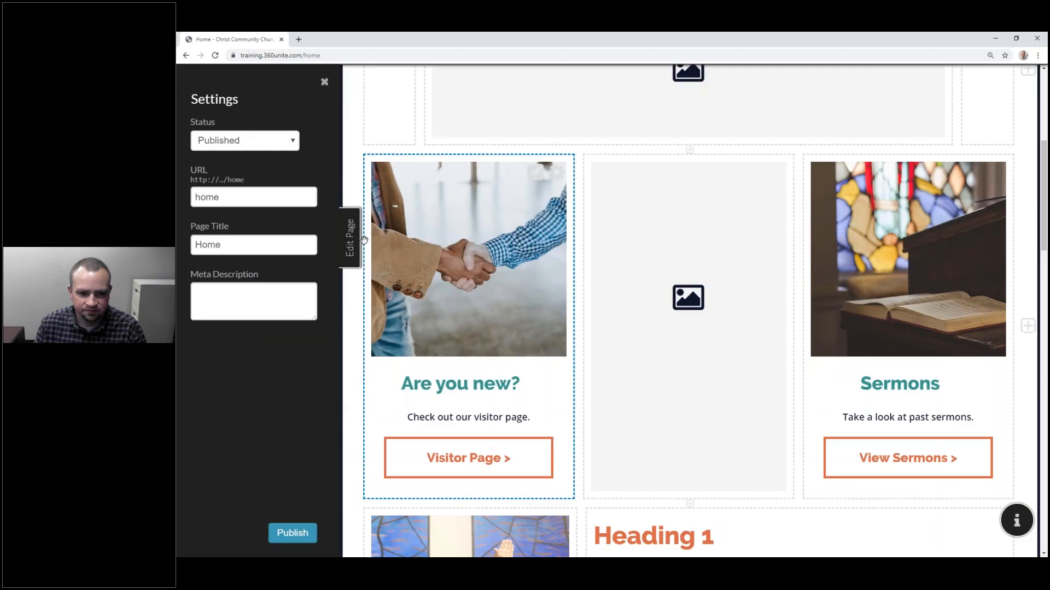
pyautogui.click(776, 171)
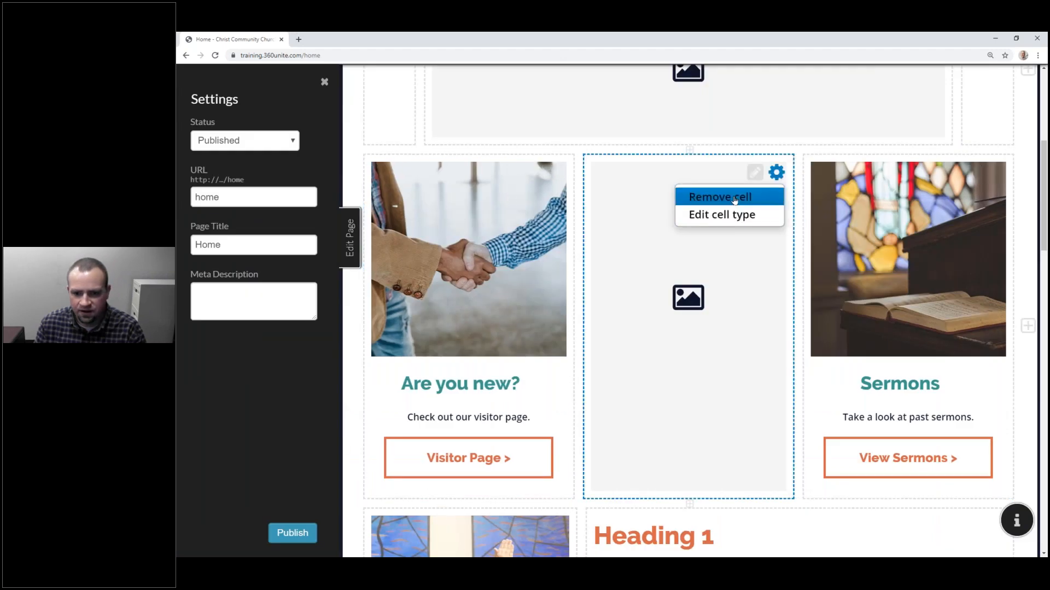
pyautogui.click(705, 195)
pyautogui.scroll(-5, 709, 336)
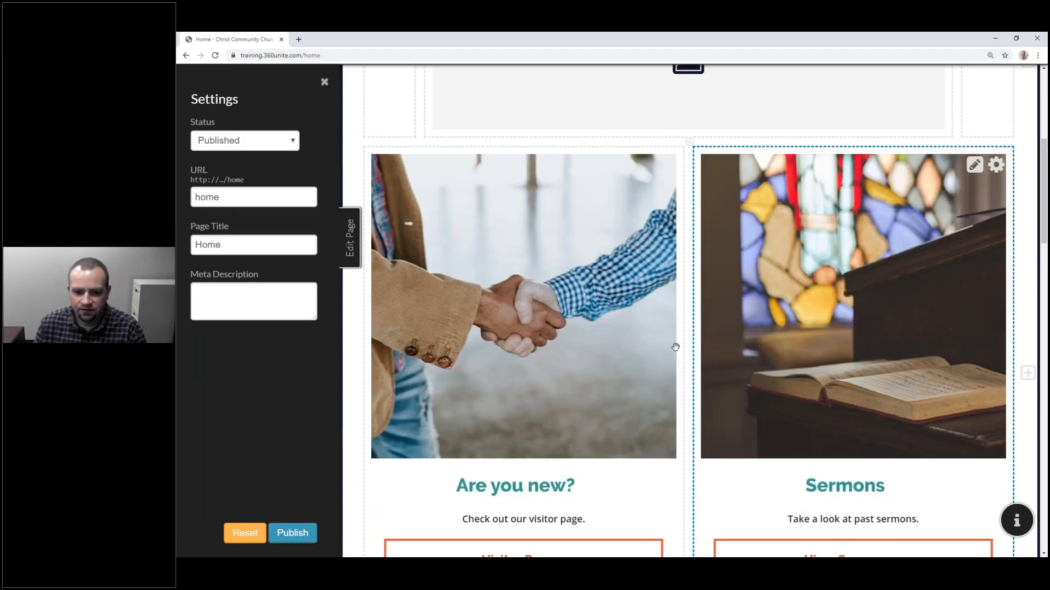
pyautogui.scroll(-4, 676, 347)
pyautogui.moveTo(483, 454); pyautogui.dragTo(952, 244)
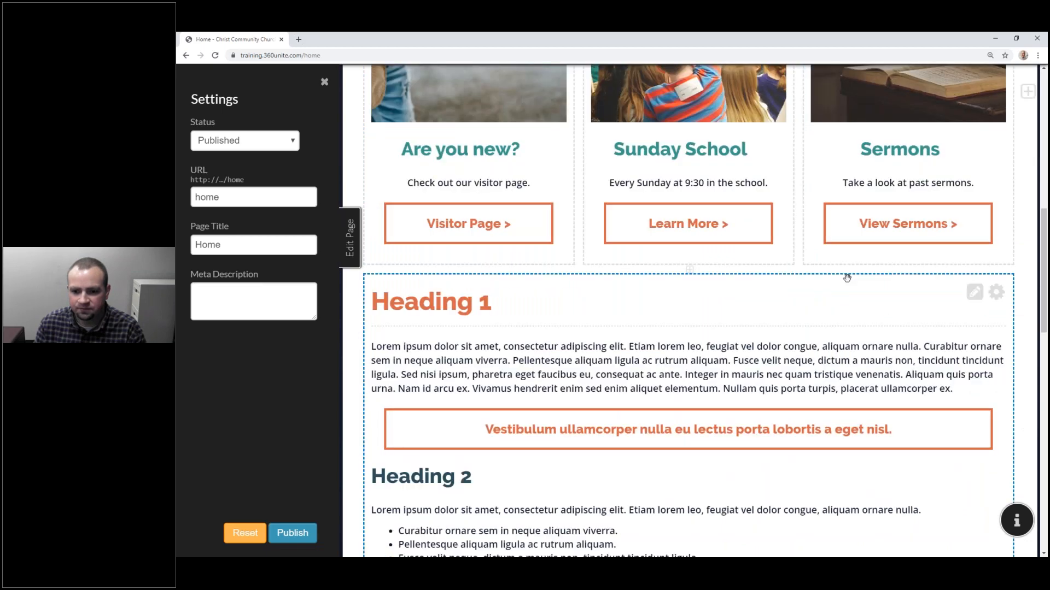
pyautogui.scroll(4, 848, 276)
pyautogui.scroll(3, 848, 279)
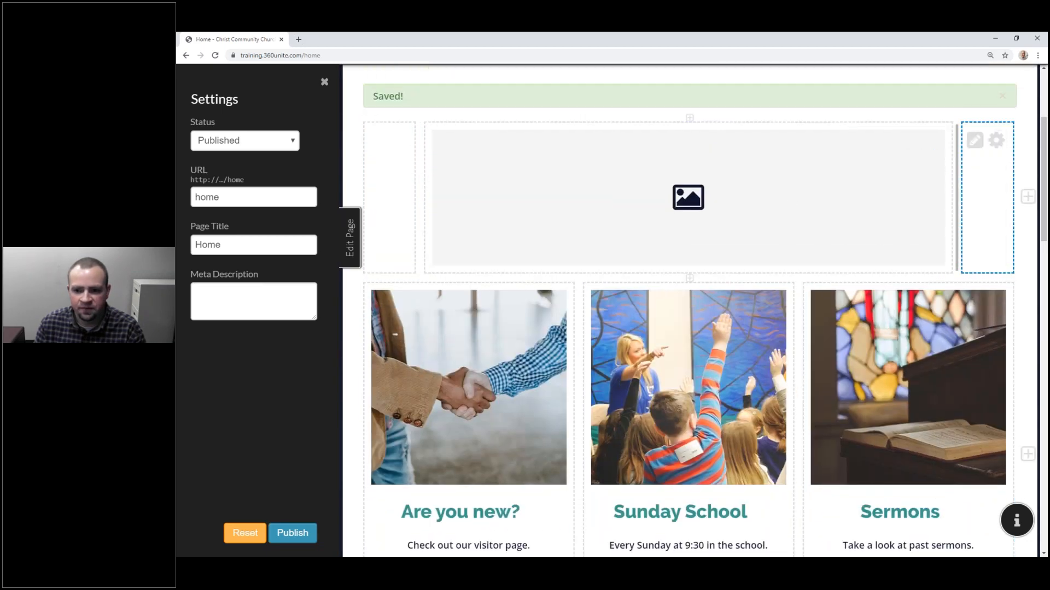
# Step: Remove the banner's side cells, set the carousel height to 400, save, and publish
pyautogui.click(996, 141)
pyautogui.click(939, 165)
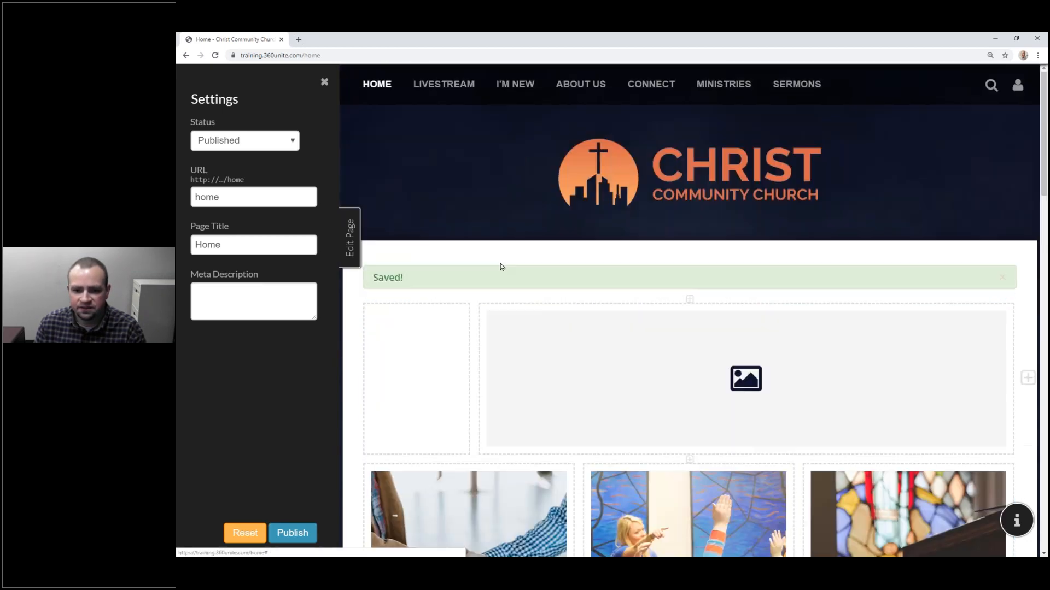
pyautogui.click(452, 322)
pyautogui.click(396, 346)
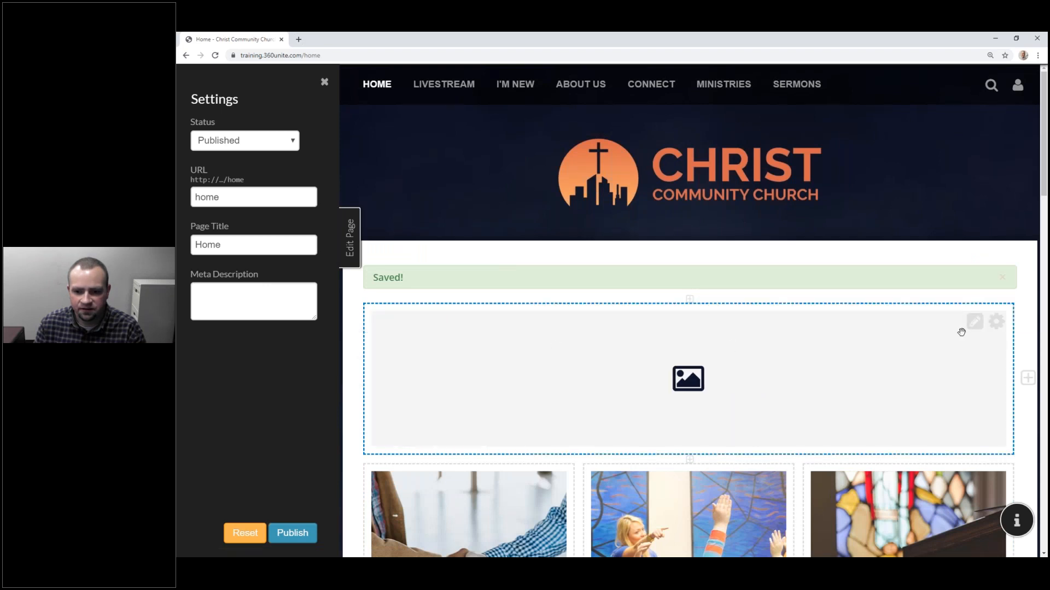
pyautogui.click(972, 323)
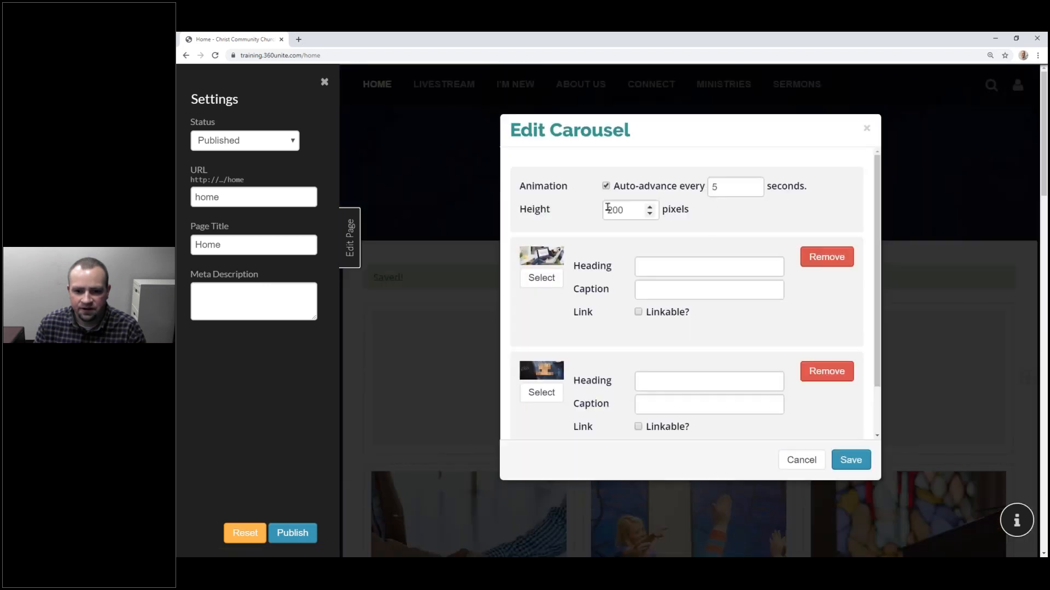
pyautogui.moveTo(637, 210); pyautogui.dragTo(529, 218)
pyautogui.write('400')
pyautogui.click(857, 459)
pyautogui.click(309, 533)
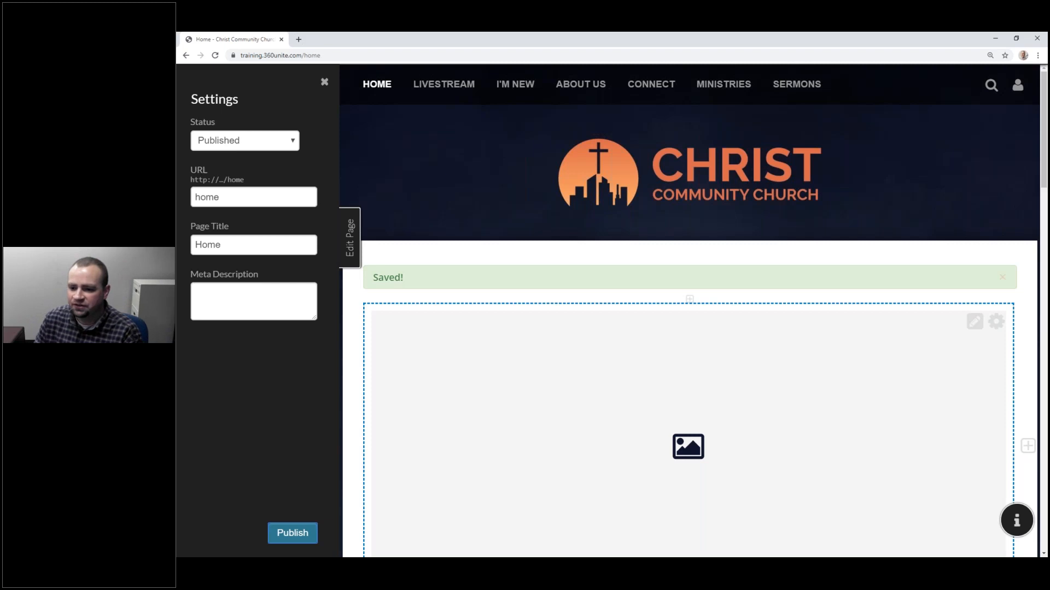
pyautogui.click(348, 236)
pyautogui.scroll(-5, 511, 280)
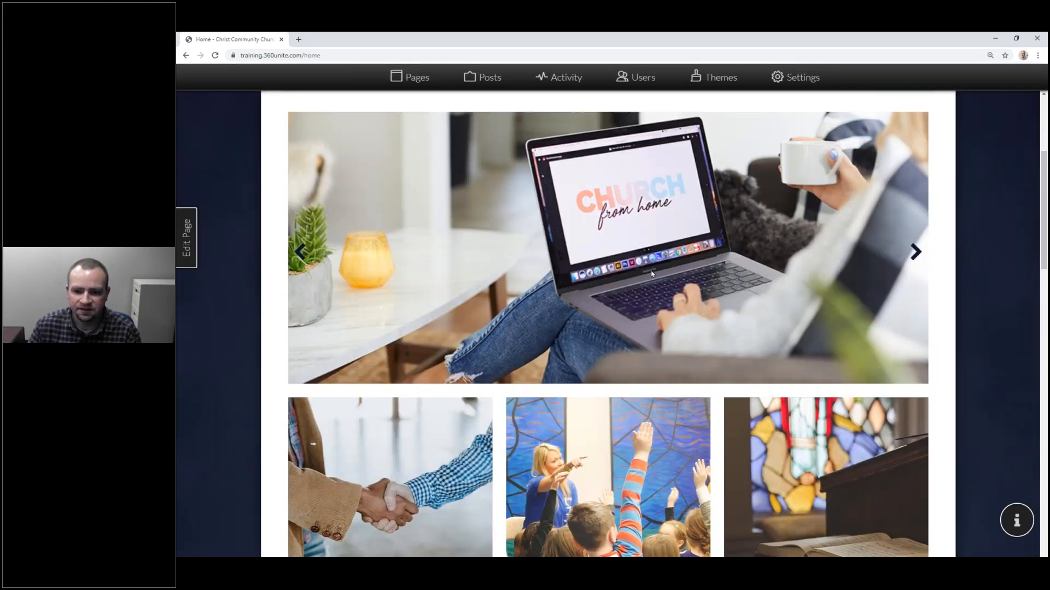
pyautogui.scroll(2, 935, 157)
pyautogui.click(919, 167)
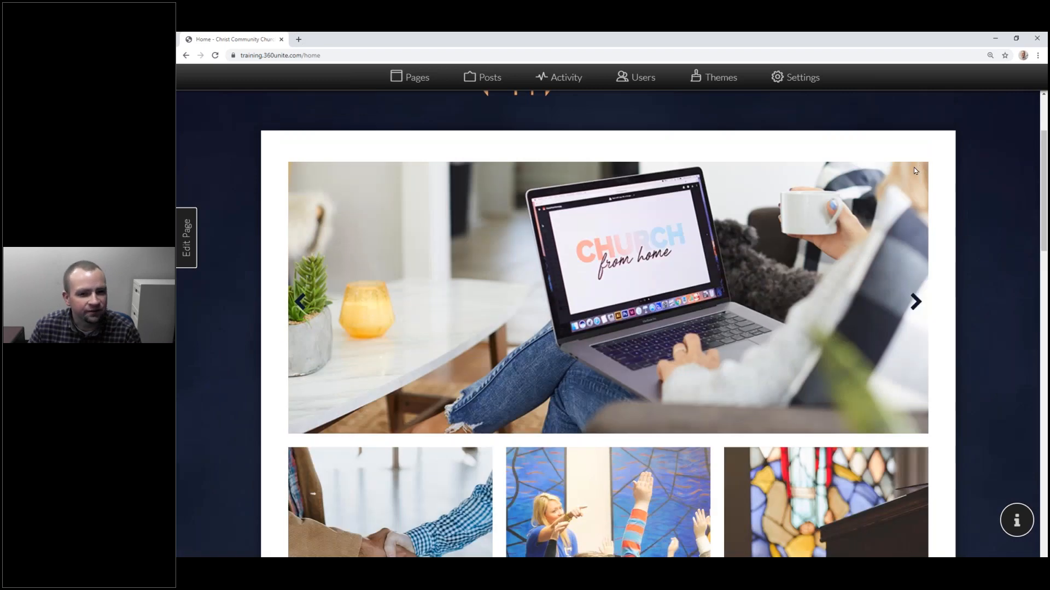
pyautogui.scroll(2, 825, 198)
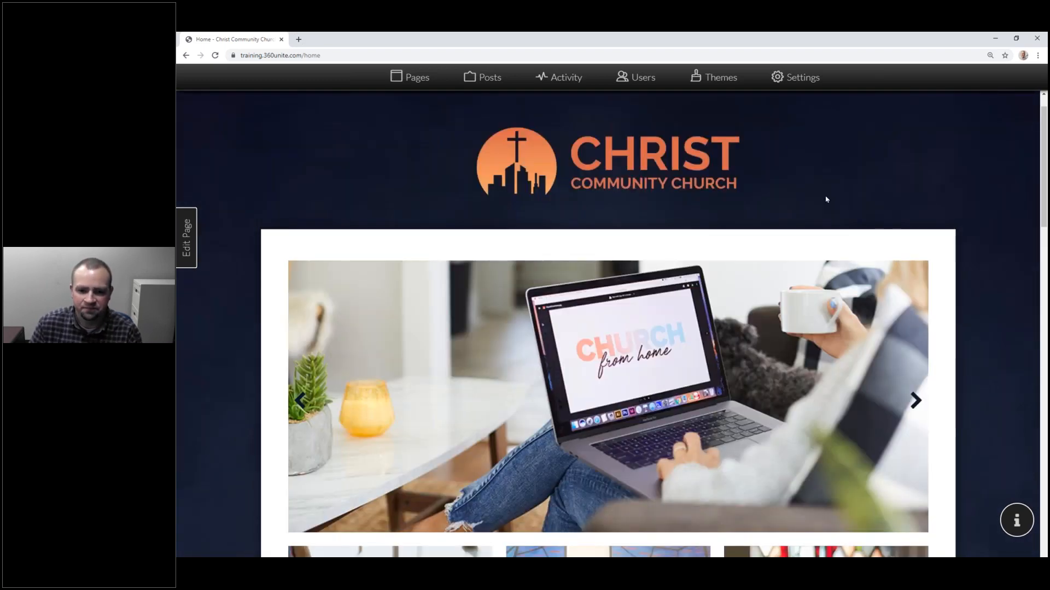
pyautogui.scroll(-3, 796, 228)
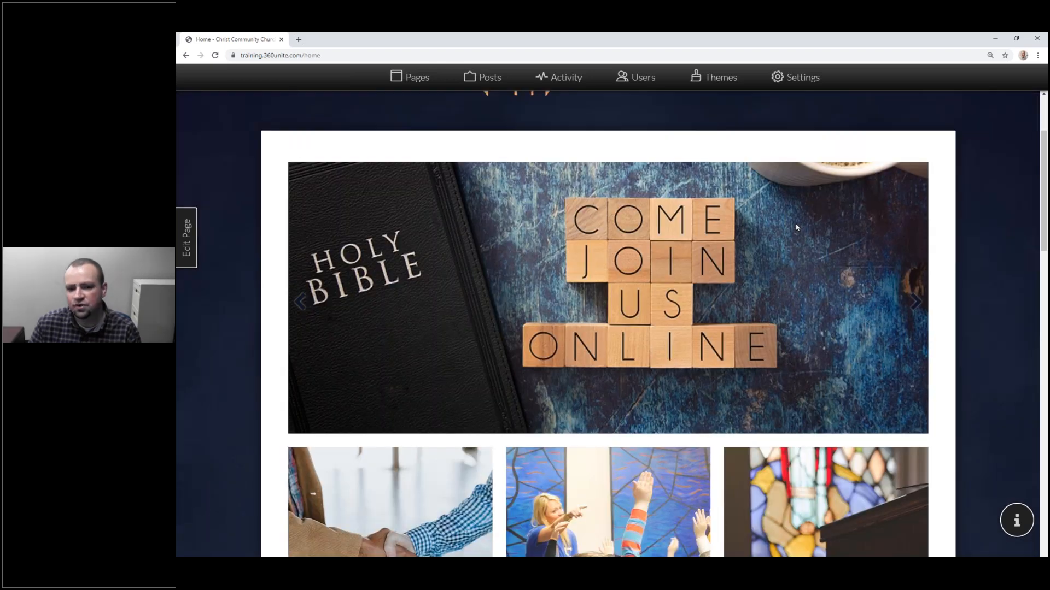
pyautogui.scroll(-5, 773, 246)
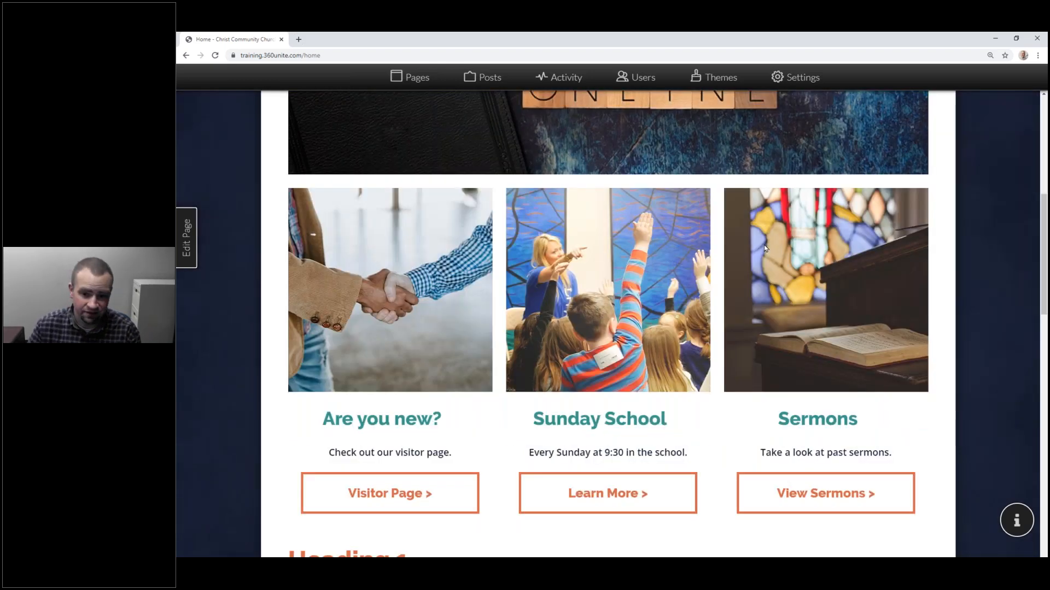
pyautogui.scroll(5, 764, 248)
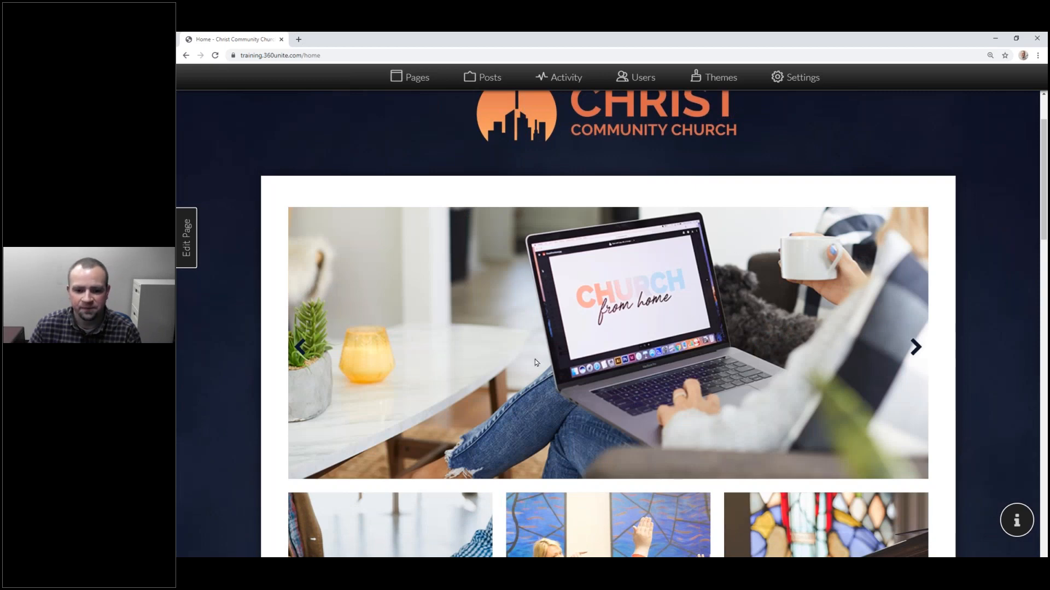
pyautogui.scroll(-12, 535, 359)
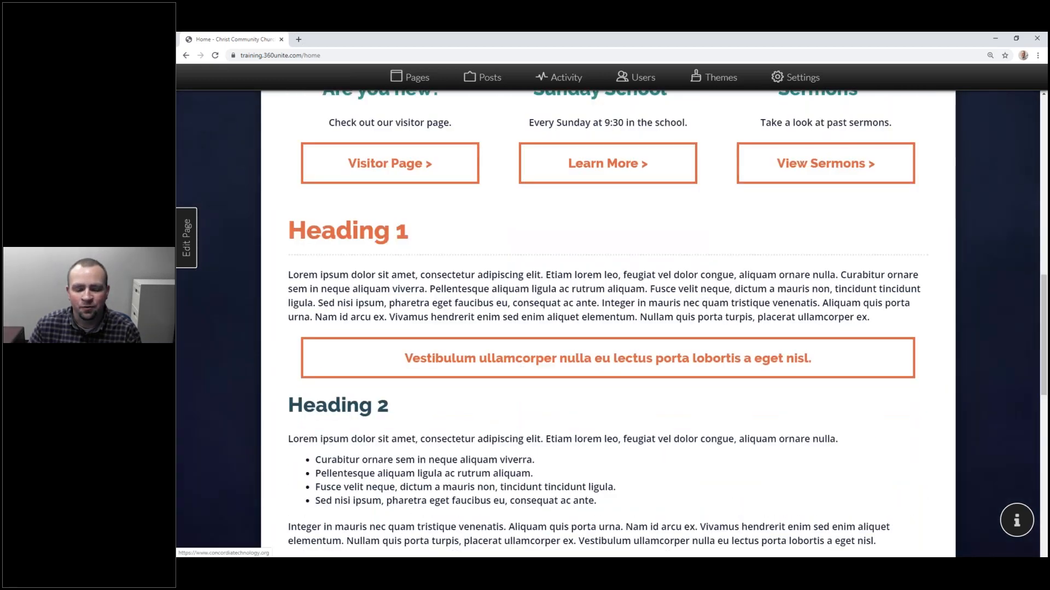
pyautogui.scroll(9, 510, 369)
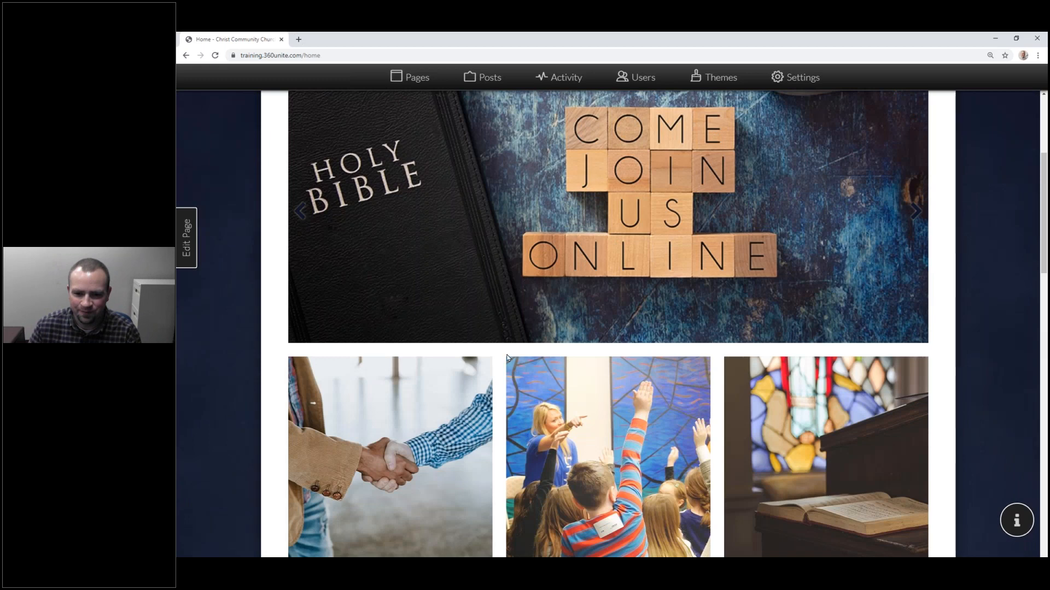
pyautogui.scroll(3, 495, 334)
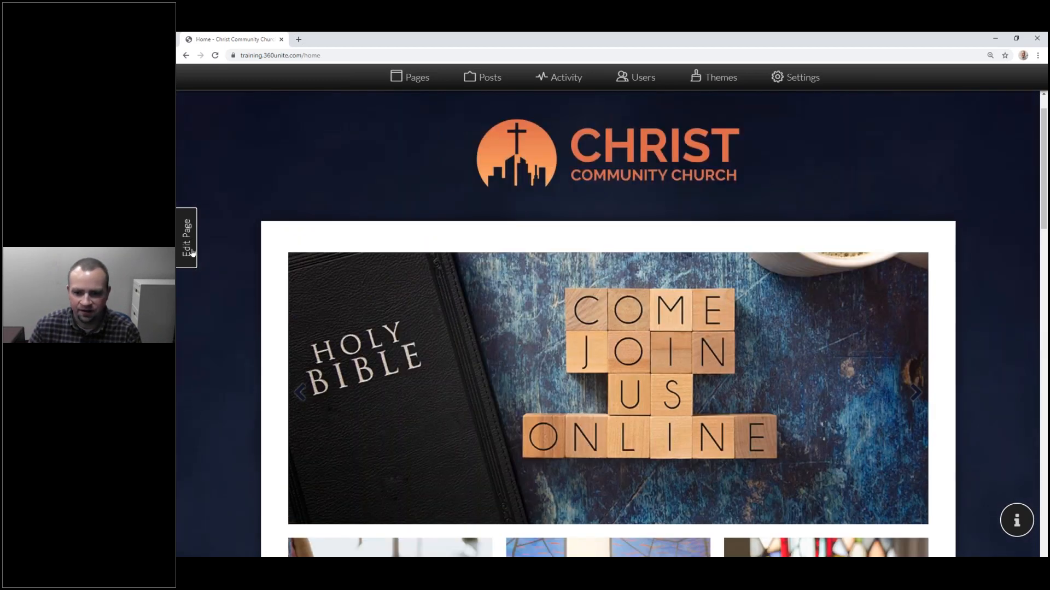
# Step: Give the first carousel slide the heading 'Join us for online worship!' and caption 'This Sunday at 10:00 a.m.'
pyautogui.click(192, 253)
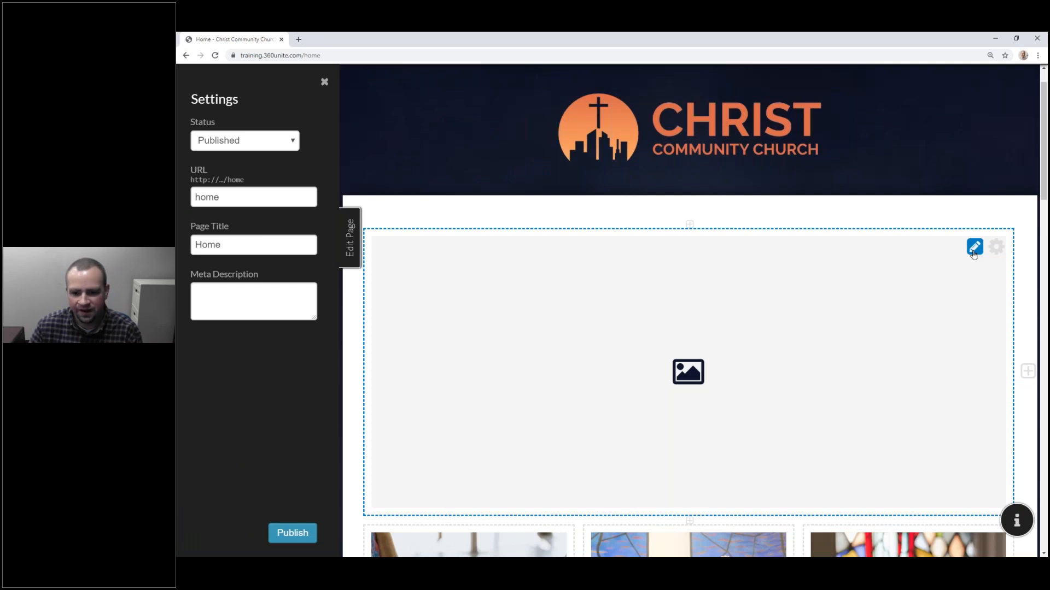
pyautogui.click(973, 253)
pyautogui.click(665, 272)
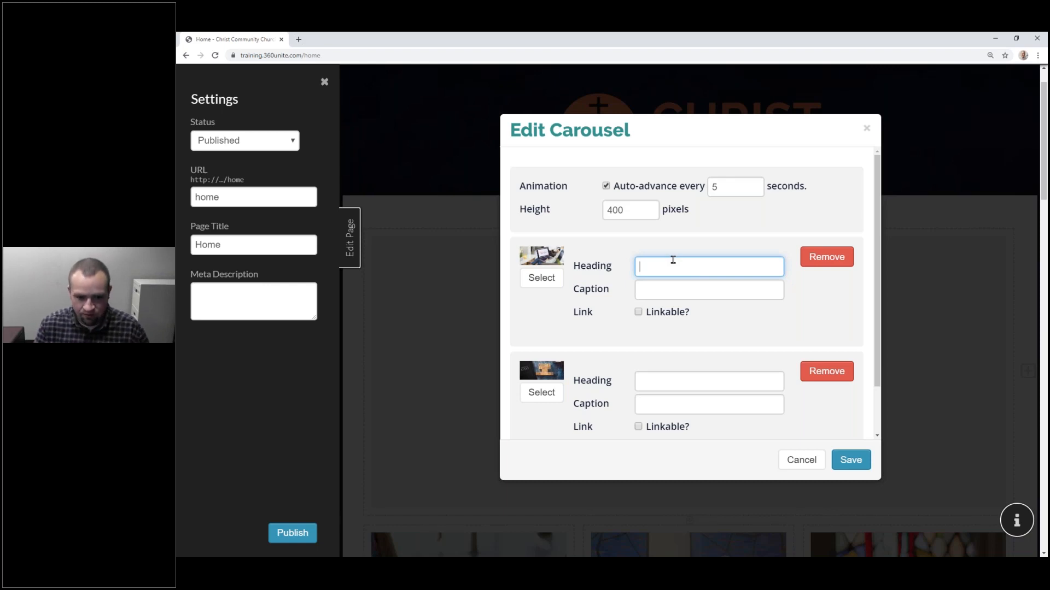
pyautogui.write('Join us for')
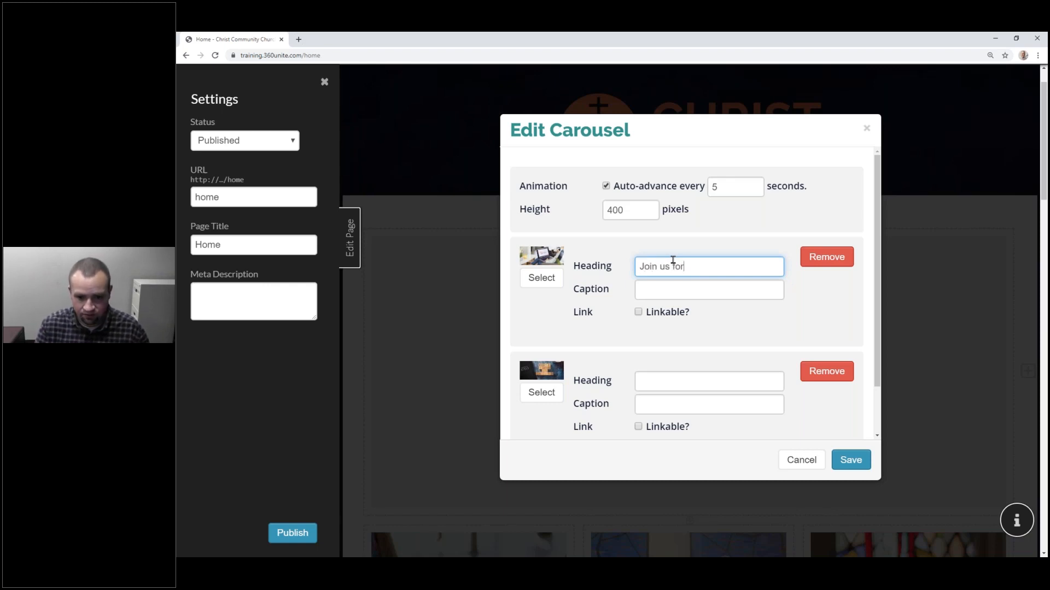
pyautogui.write(' online worship!')
pyautogui.press('Tab')
pyautogui.write('This sun')
pyautogui.press('BackSpace')
pyautogui.press('BackSpace')
pyautogui.press('BackSpace')
pyautogui.write('Sunday at 2')
pyautogui.press('BackSpace')
pyautogui.write('10:00')
pyautogui.write(' .a')
pyautogui.press('BackSpace')
pyautogui.press('BackSpace')
pyautogui.write('a.m.')
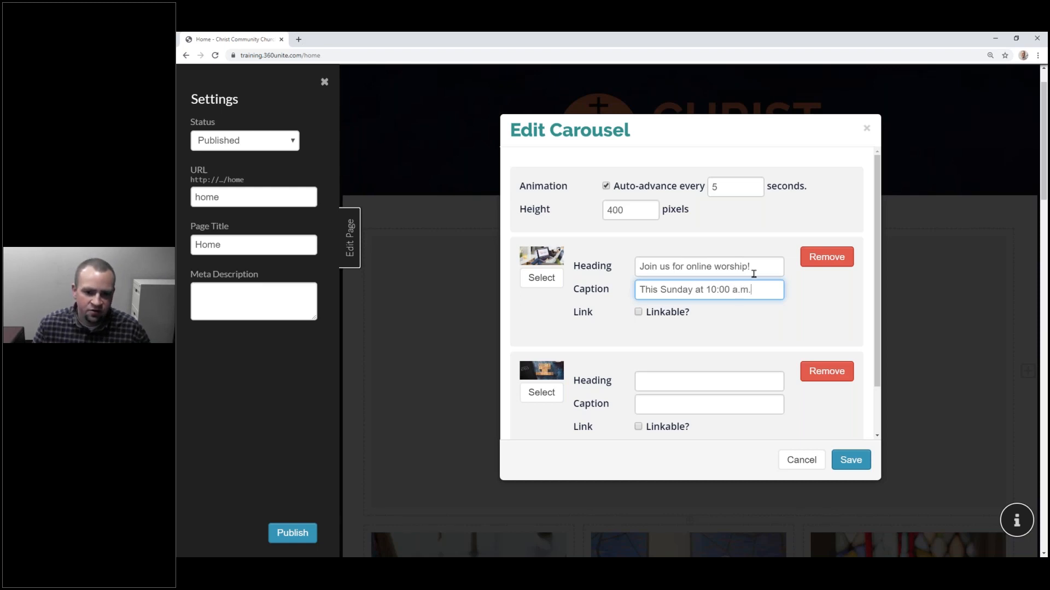
# Step: Make the first slide linkable to the site's Worship Online page
pyautogui.moveTo(752, 267); pyautogui.dragTo(638, 267)
pyautogui.moveTo(759, 292); pyautogui.dragTo(628, 261)
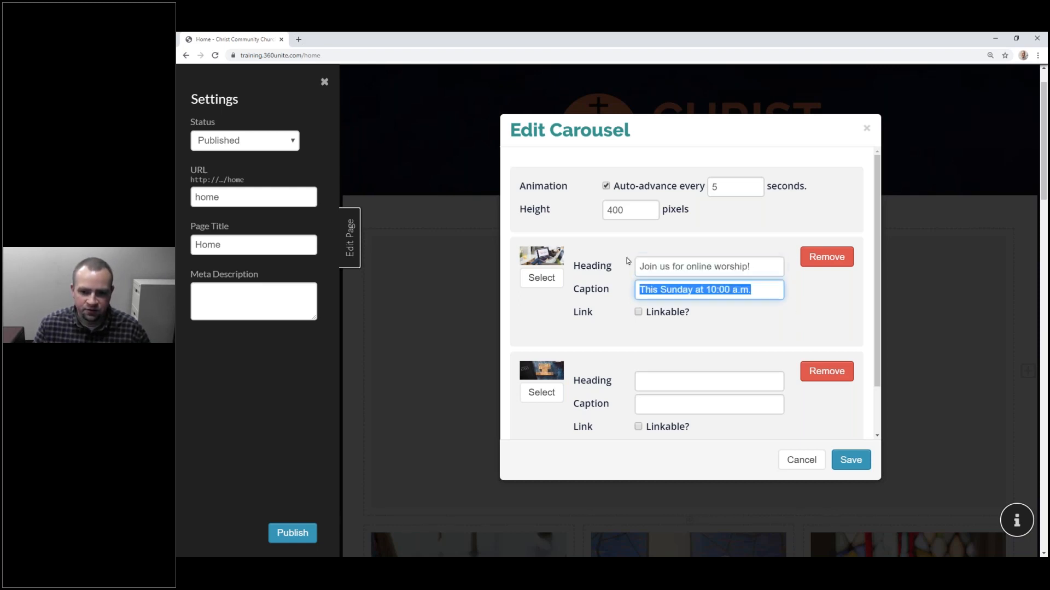
pyautogui.click(663, 313)
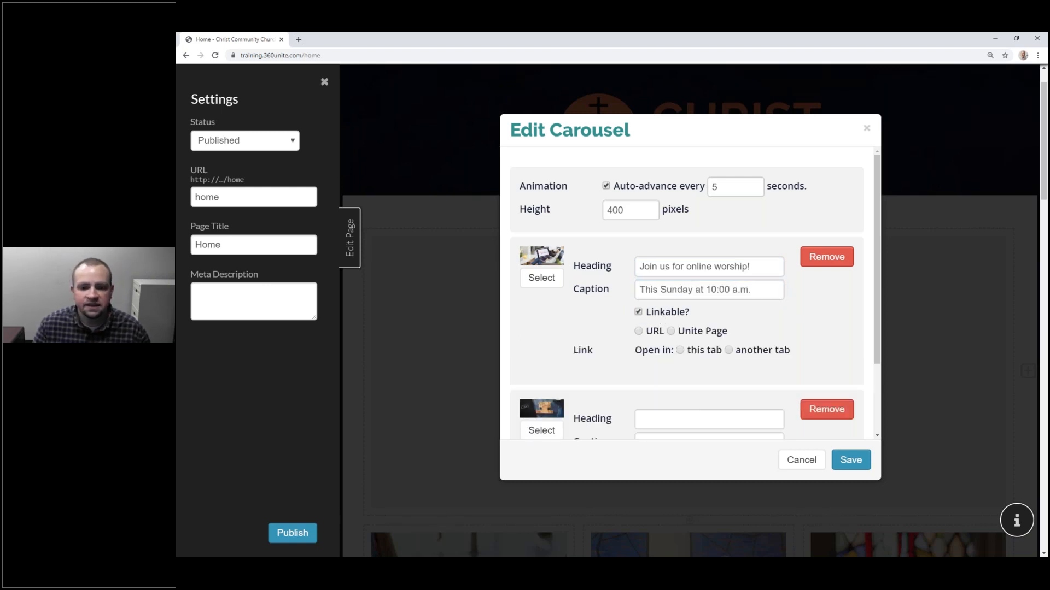
pyautogui.click(646, 331)
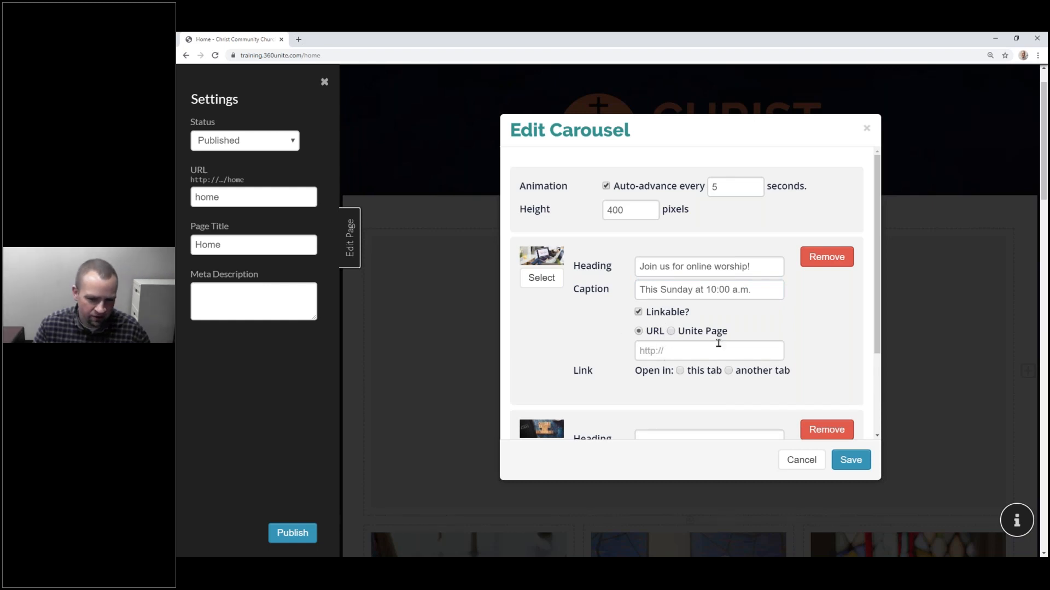
pyautogui.click(699, 331)
pyautogui.click(690, 356)
pyautogui.scroll(-2, 705, 306)
pyautogui.click(704, 308)
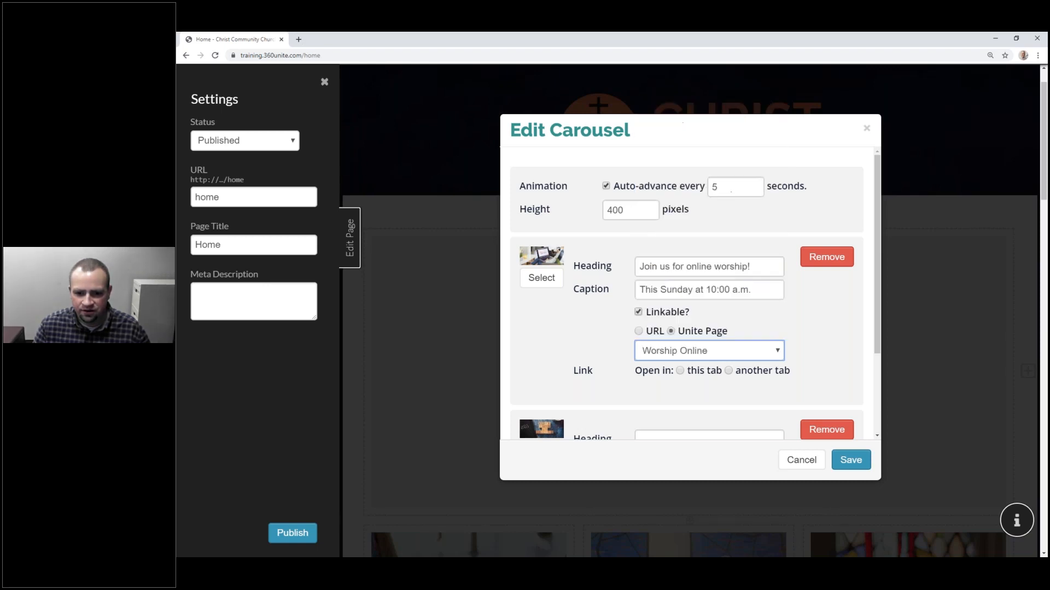
pyautogui.click(680, 371)
pyautogui.scroll(-3, 727, 372)
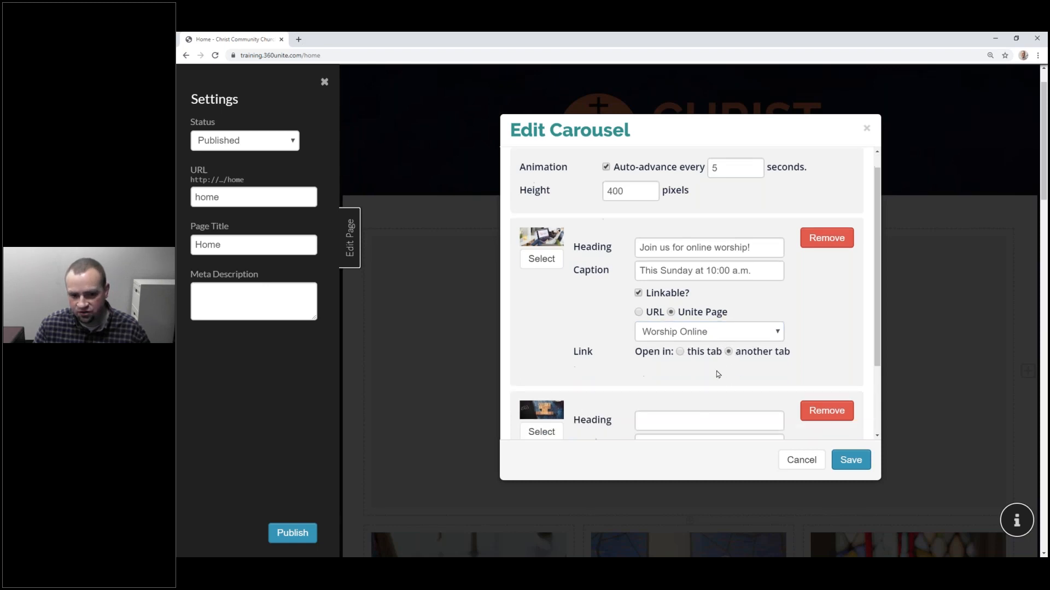
# Step: Give the second slide the heading 'Online Bible Study' and caption 'Starts this Tuesday at 7:00 p.m.'
pyautogui.click(698, 327)
pyautogui.write('Online Bible Study')
pyautogui.press('Tab')
pyautogui.write('Starts')
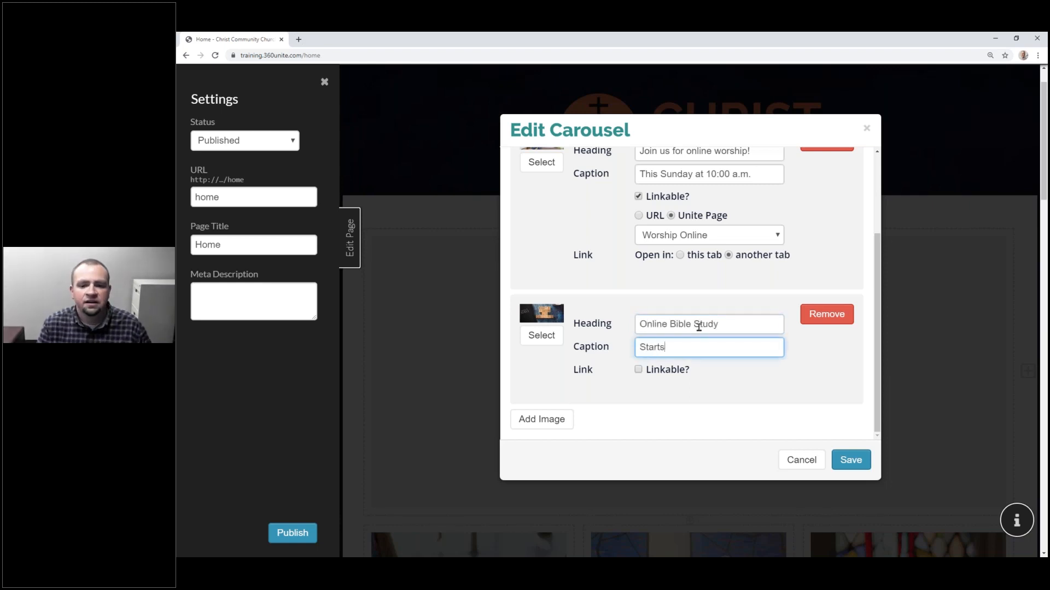
pyautogui.write(' this Tuesdday a')
pyautogui.press('BackSpace')
pyautogui.press('BackSpace')
pyautogui.press('BackSpace')
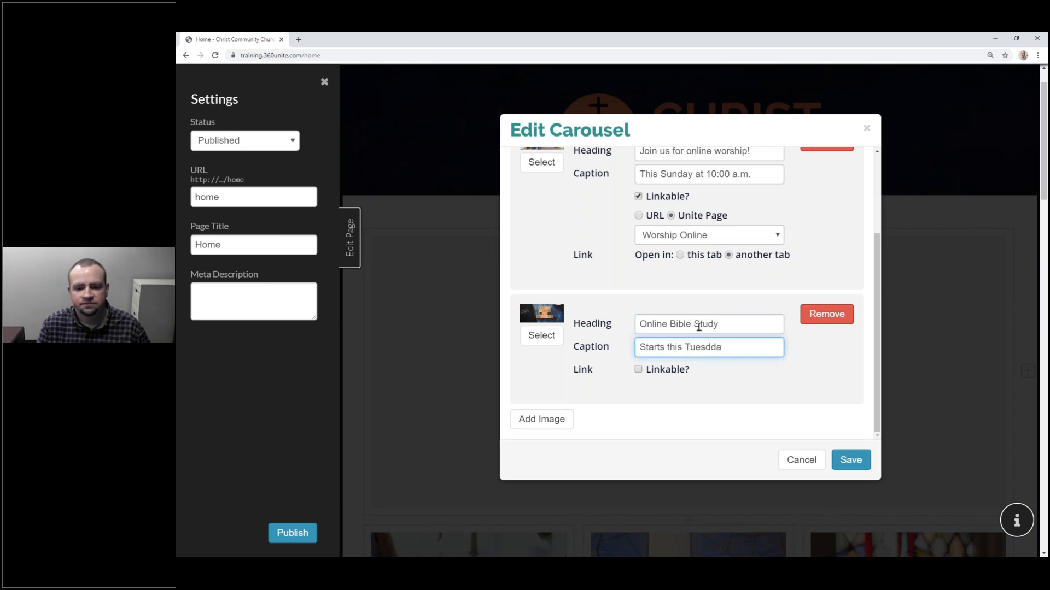
pyautogui.write('y 1')
pyautogui.press('BackSpace')
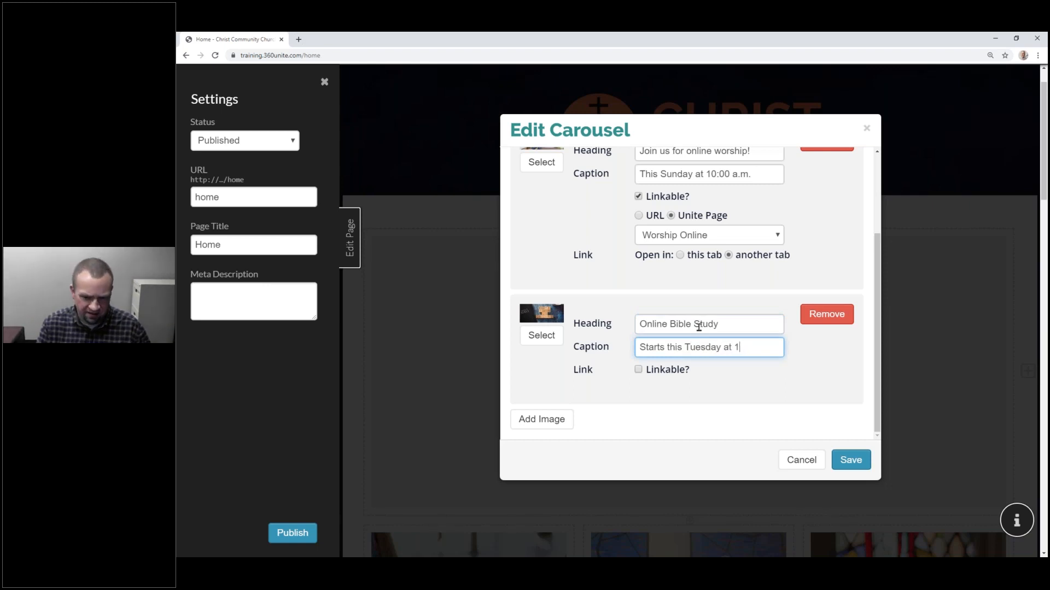
pyautogui.write('7:00 p.m.')
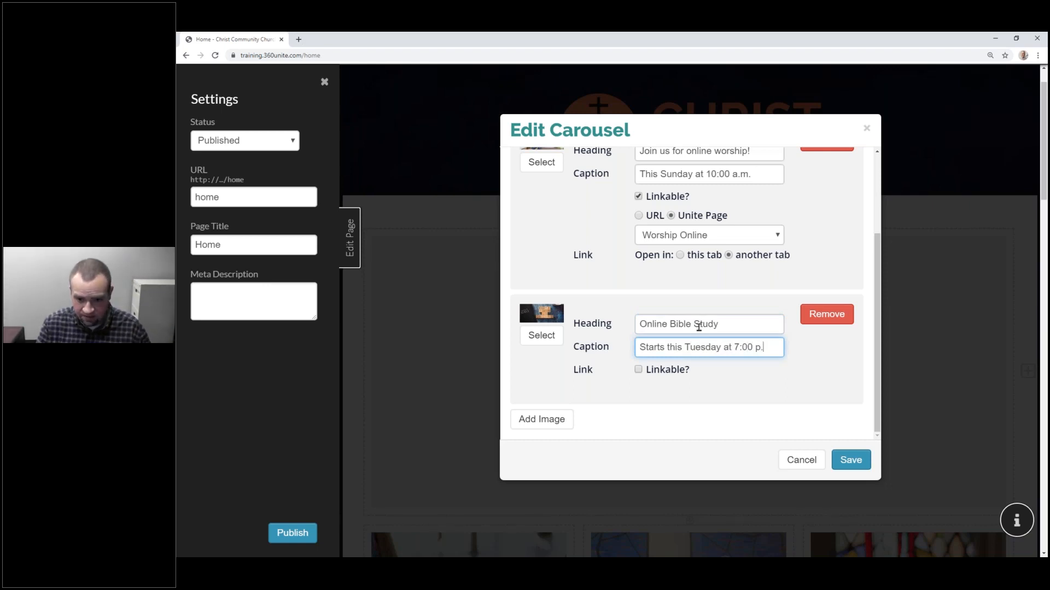
# Step: Link the second slide to Bible Study Online, set both links to open in new tabs, and save
pyautogui.click(656, 370)
pyautogui.click(701, 407)
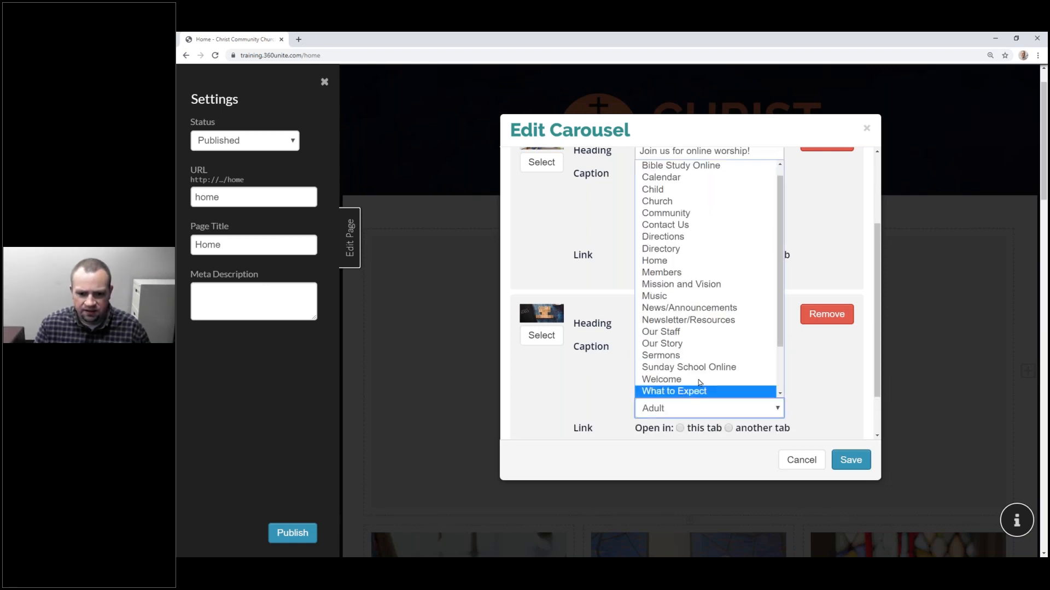
pyautogui.click(708, 177)
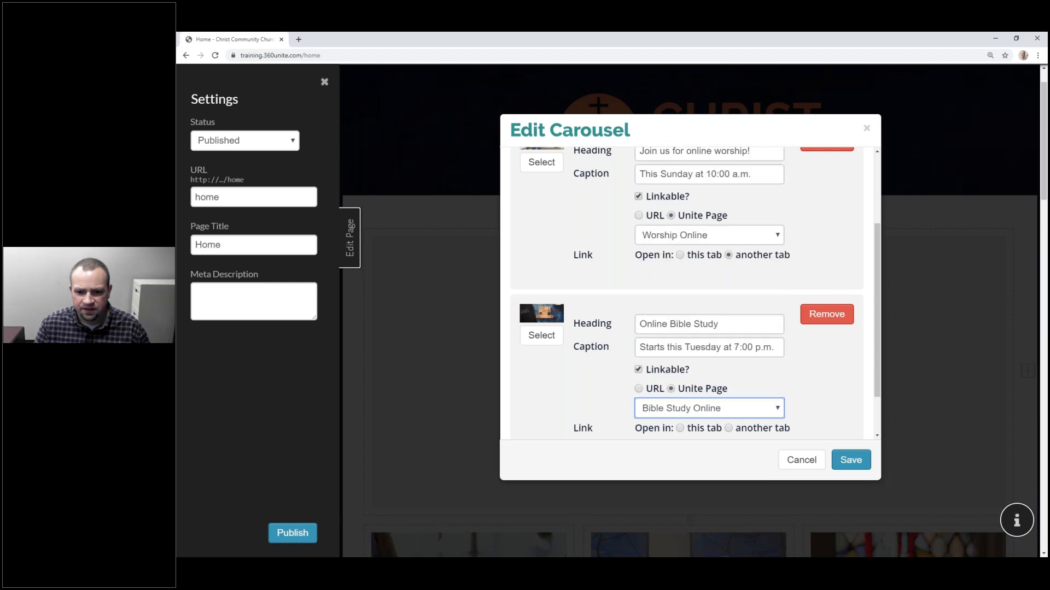
pyautogui.click(703, 429)
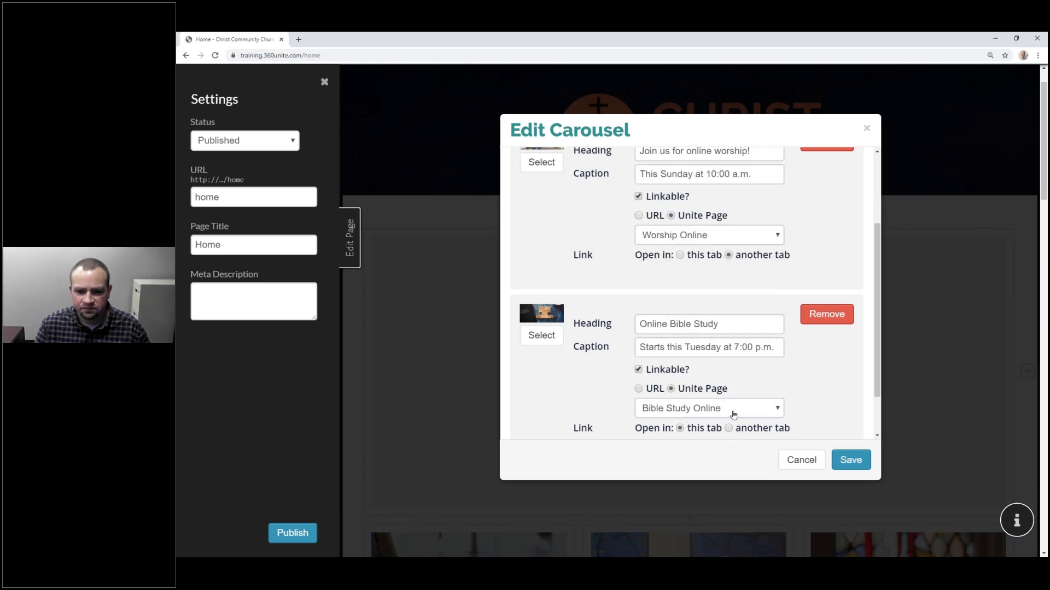
pyautogui.click(695, 256)
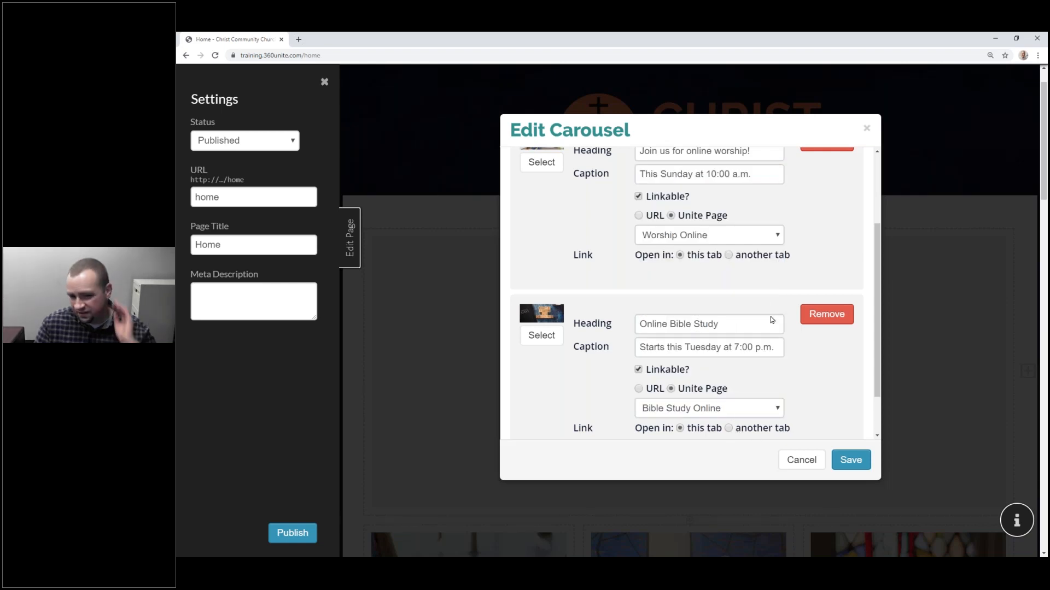
pyautogui.click(739, 428)
pyautogui.click(757, 255)
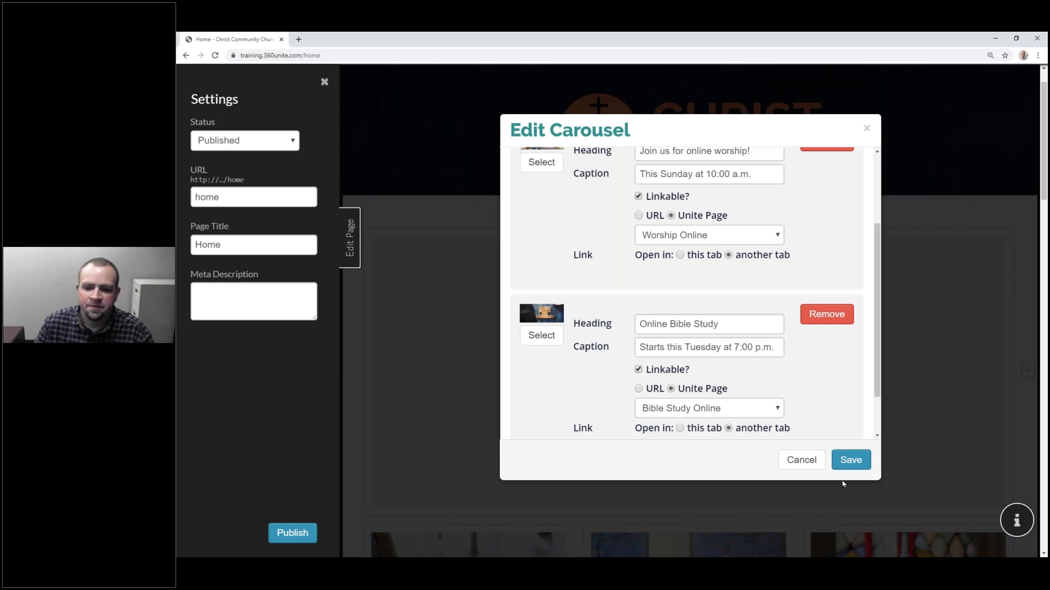
pyautogui.scroll(-1, 798, 339)
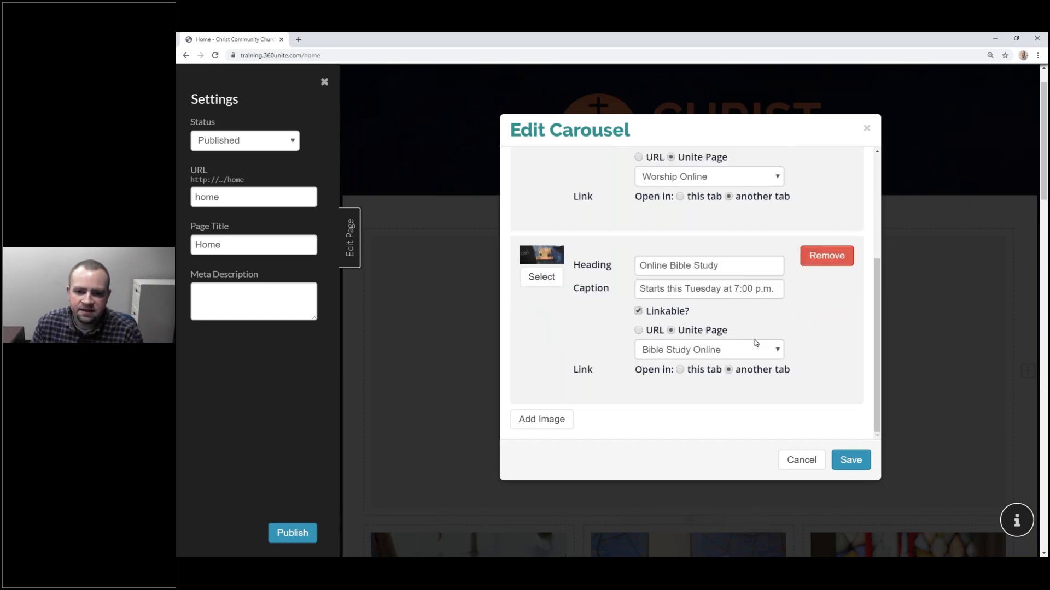
pyautogui.scroll(5, 756, 343)
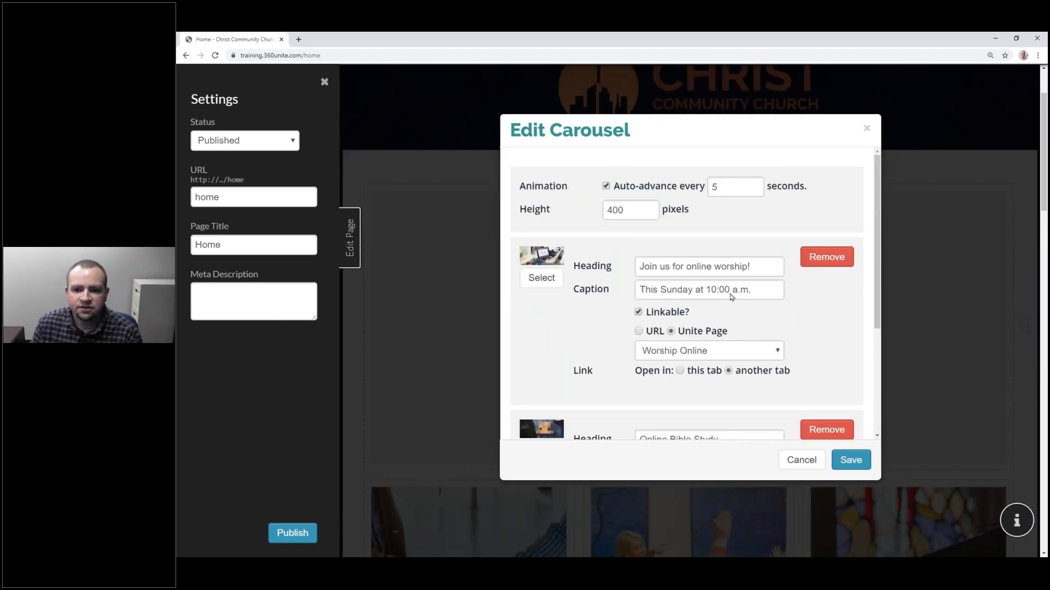
pyautogui.click(848, 463)
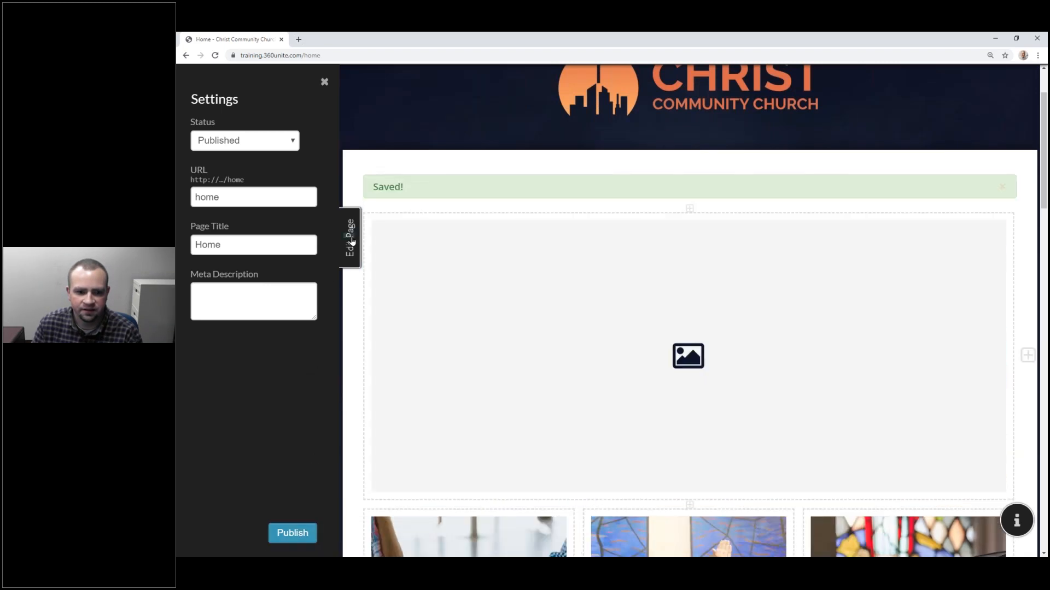
# Step: Exit page editing and advance through the live carousel's slides
pyautogui.click(351, 241)
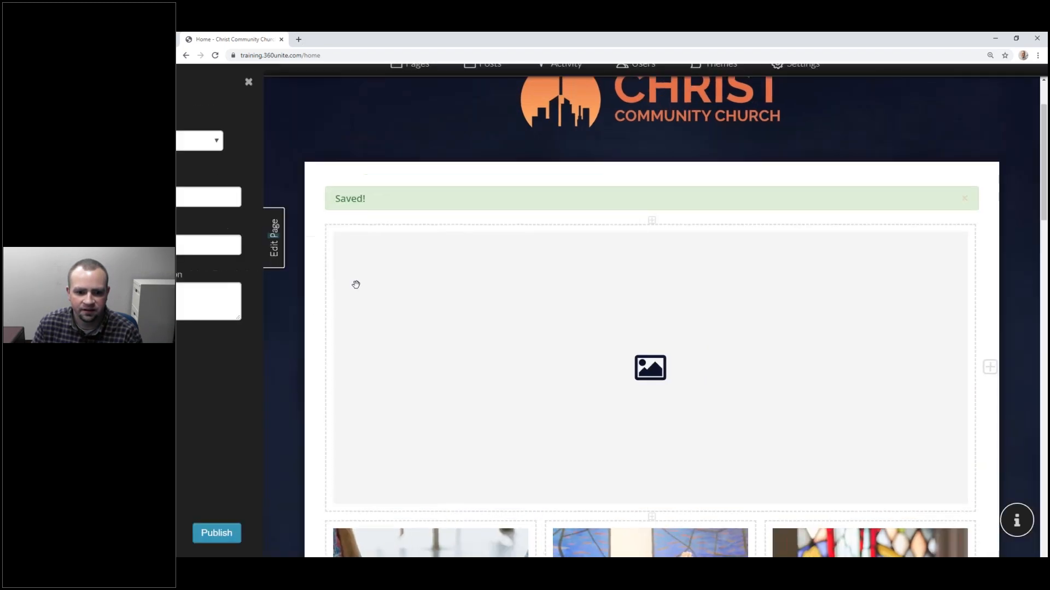
pyautogui.scroll(-3, 570, 411)
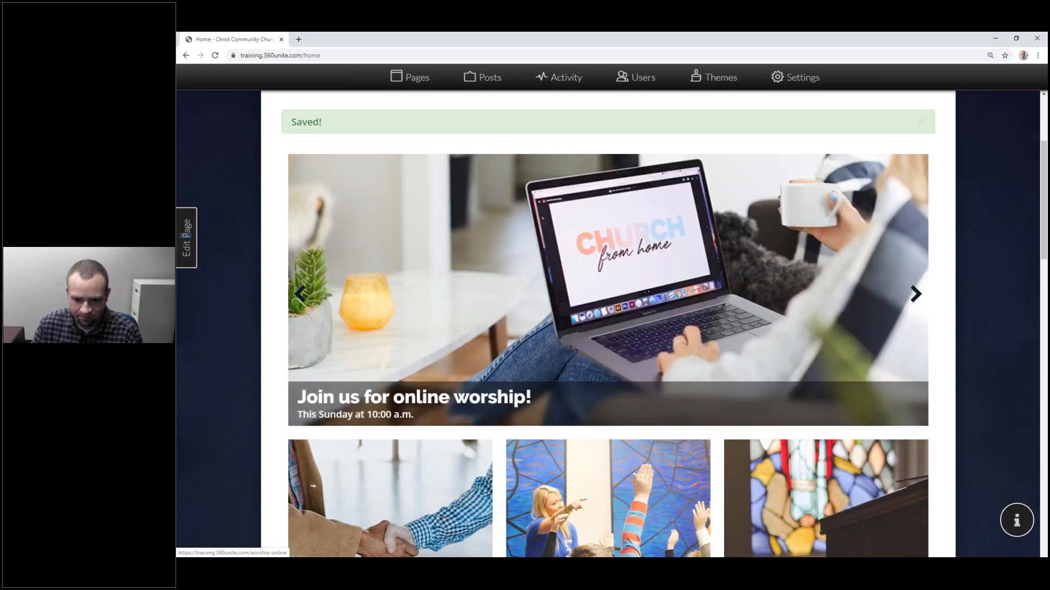
pyautogui.click(915, 296)
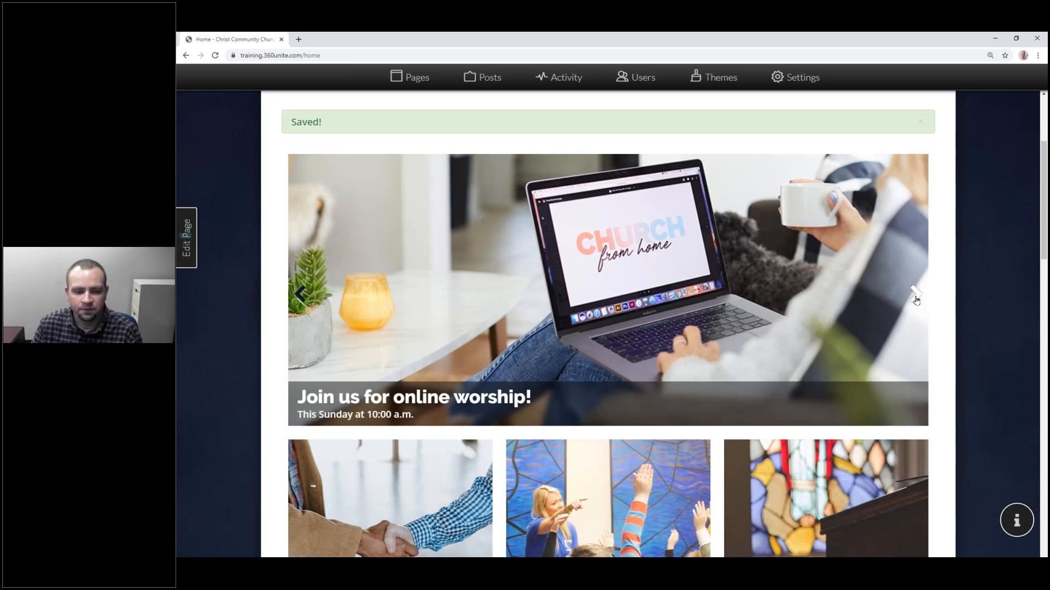
pyautogui.click(916, 296)
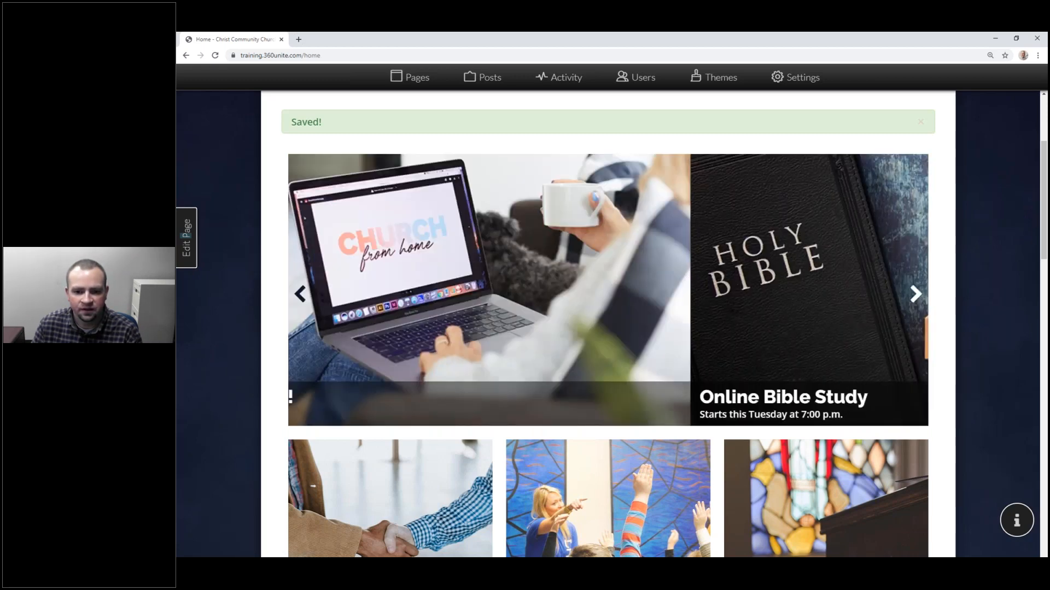
# Step: Confirm the worship slide opens Worship Online in a new tab, close it, and minimize the browser
pyautogui.click(547, 285)
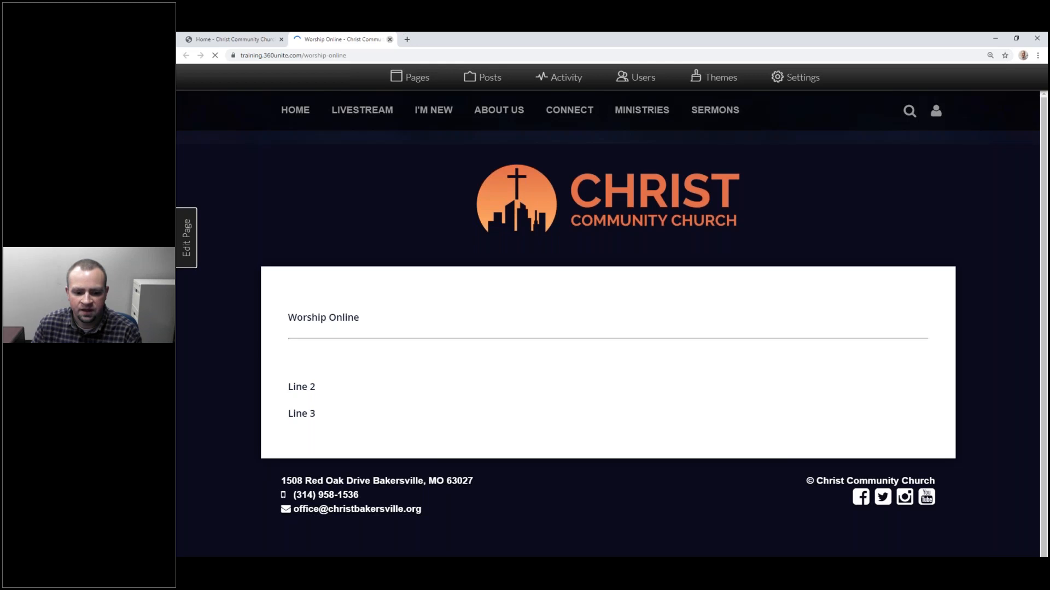
pyautogui.click(390, 40)
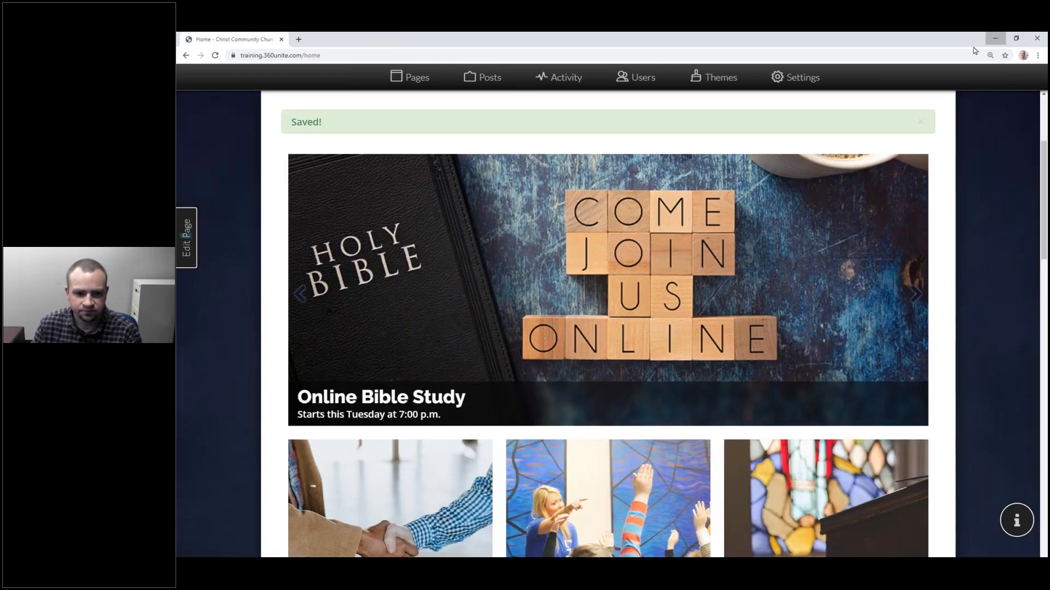
pyautogui.click(996, 39)
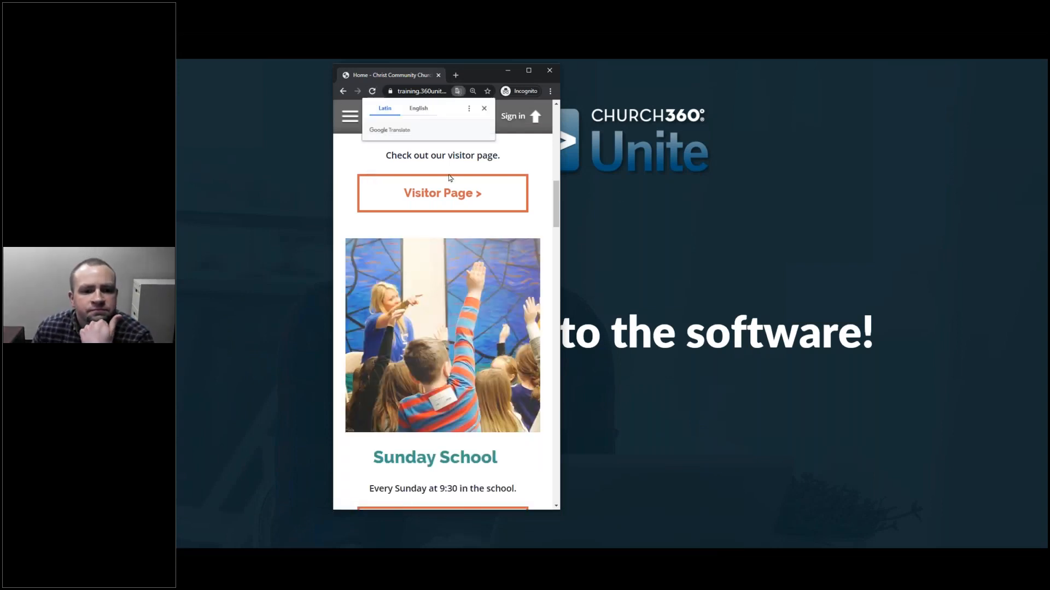
# Step: Show the previous carousel slide in the preview window before returning to the full-width home page
pyautogui.scroll(10, 543, 231)
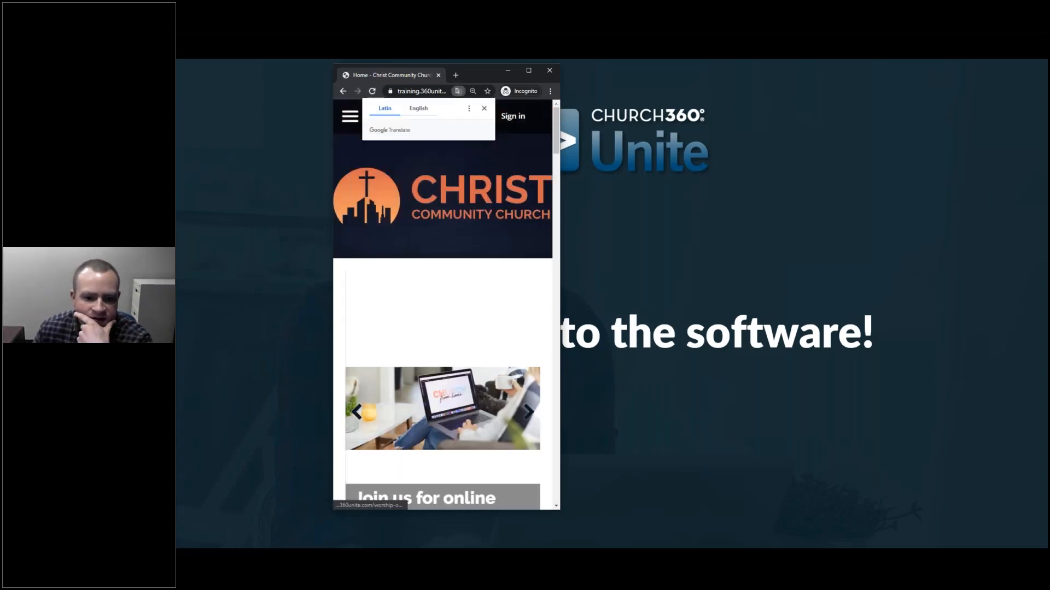
pyautogui.scroll(-3, 521, 295)
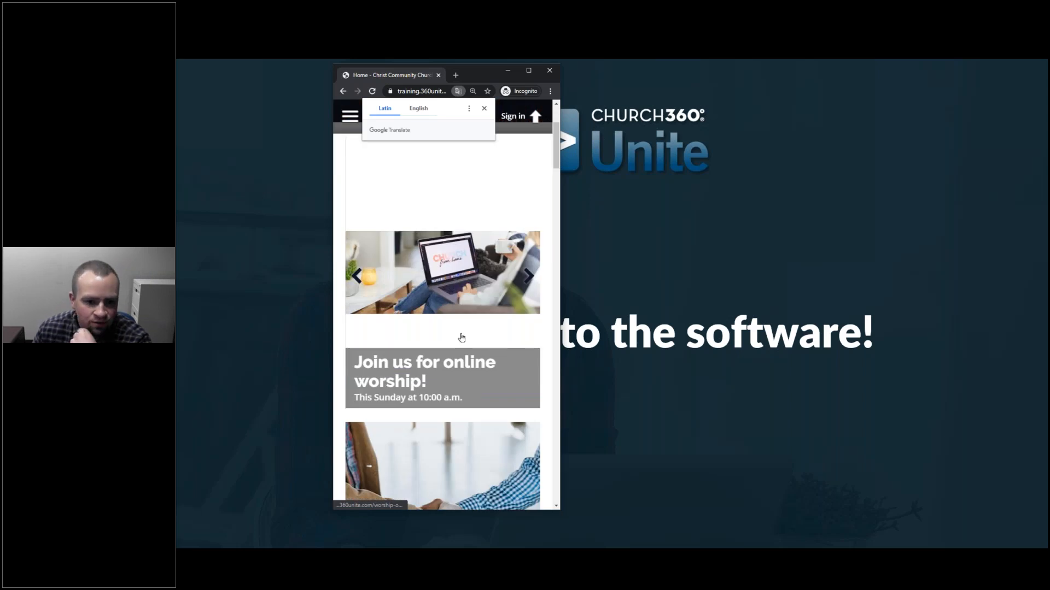
pyautogui.click(531, 274)
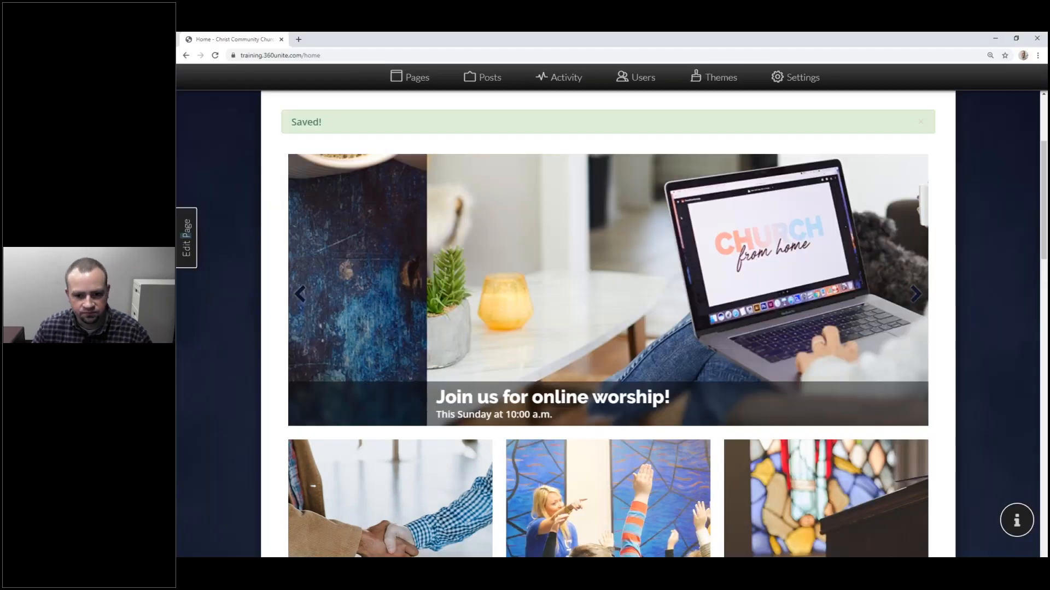
# Step: Place a half-width text column left of the carousel reading 'Welcome to Christ Community Church'
pyautogui.click(186, 238)
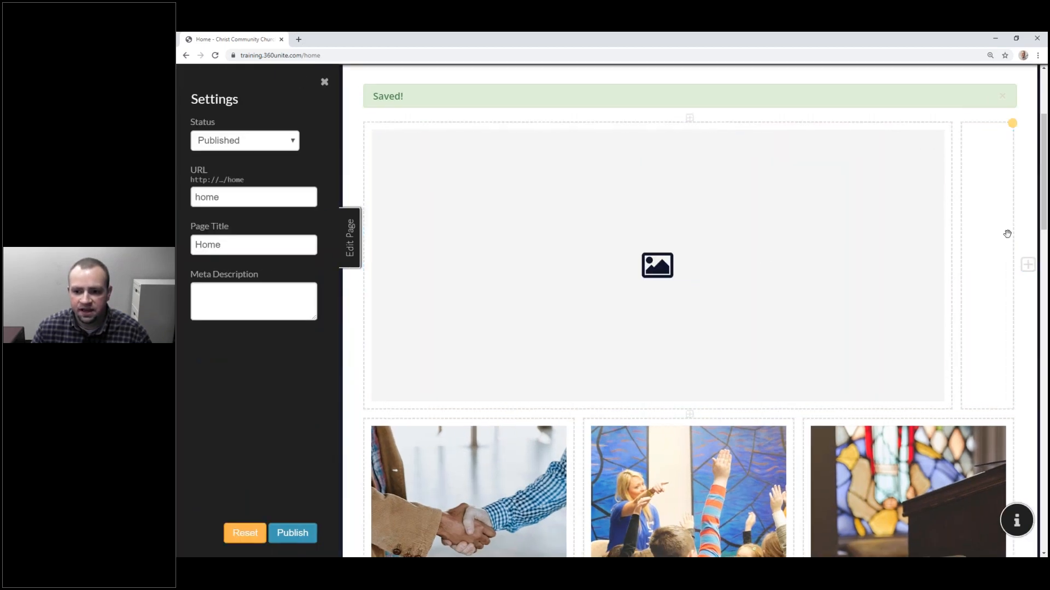
pyautogui.moveTo(995, 223); pyautogui.dragTo(730, 240)
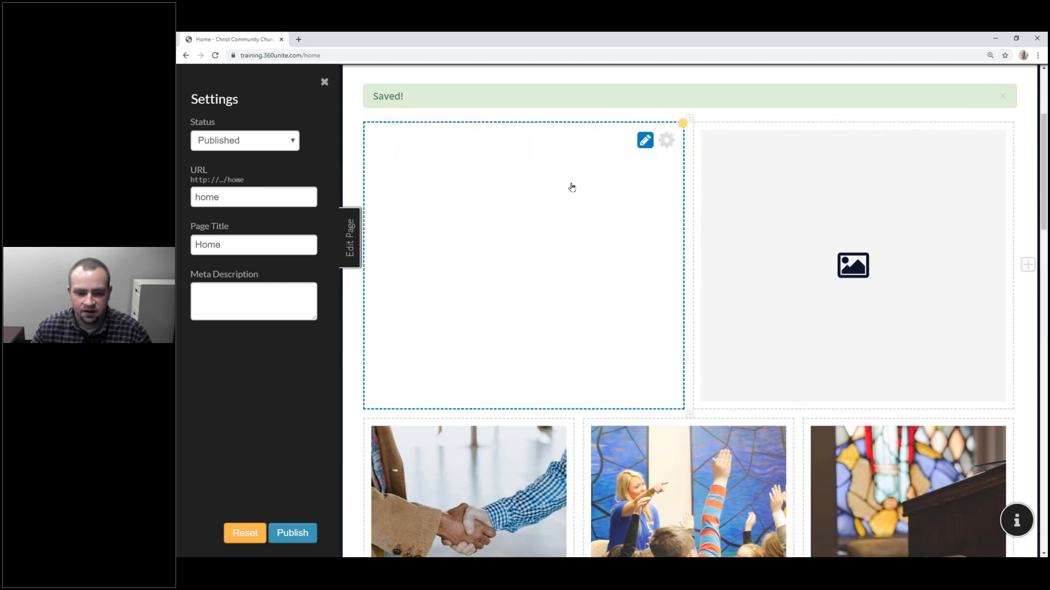
pyautogui.click(526, 201)
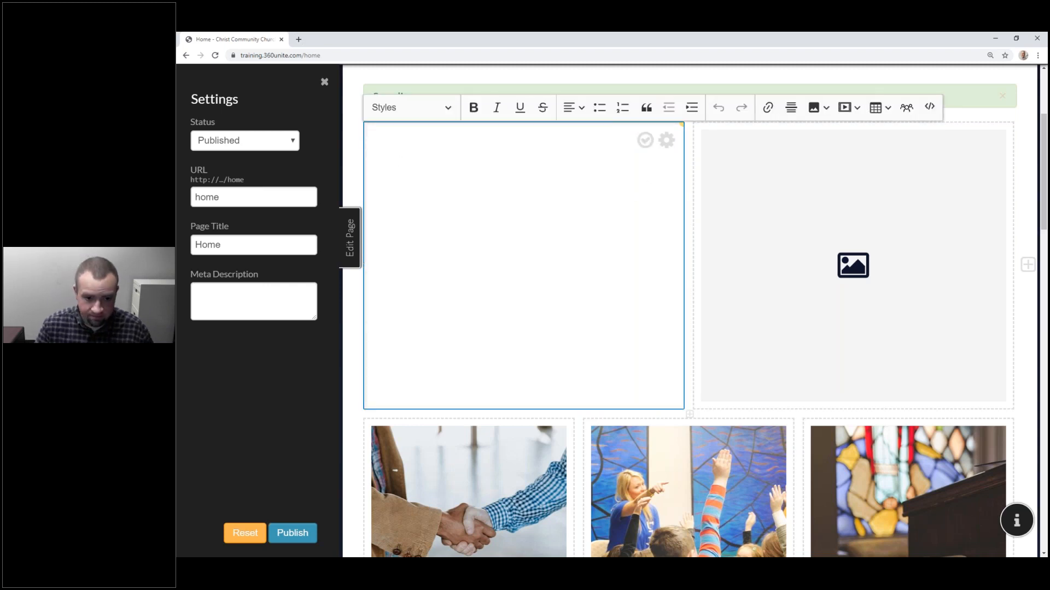
pyautogui.write('Welcome to Christ Community Church')
pyautogui.press('Return')
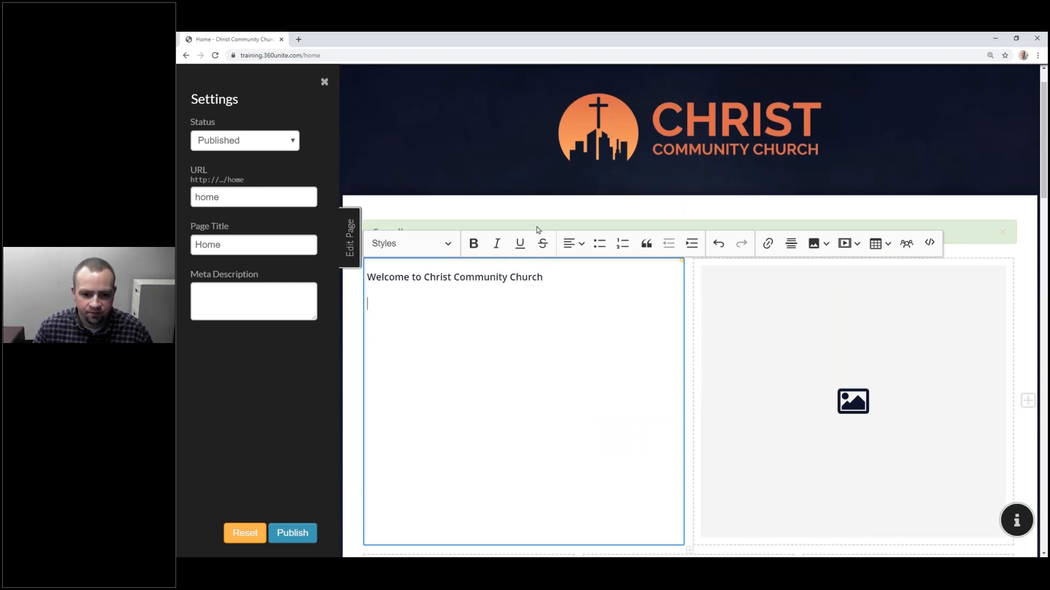
pyautogui.scroll(-1, 499, 255)
pyautogui.scroll(-10, 498, 256)
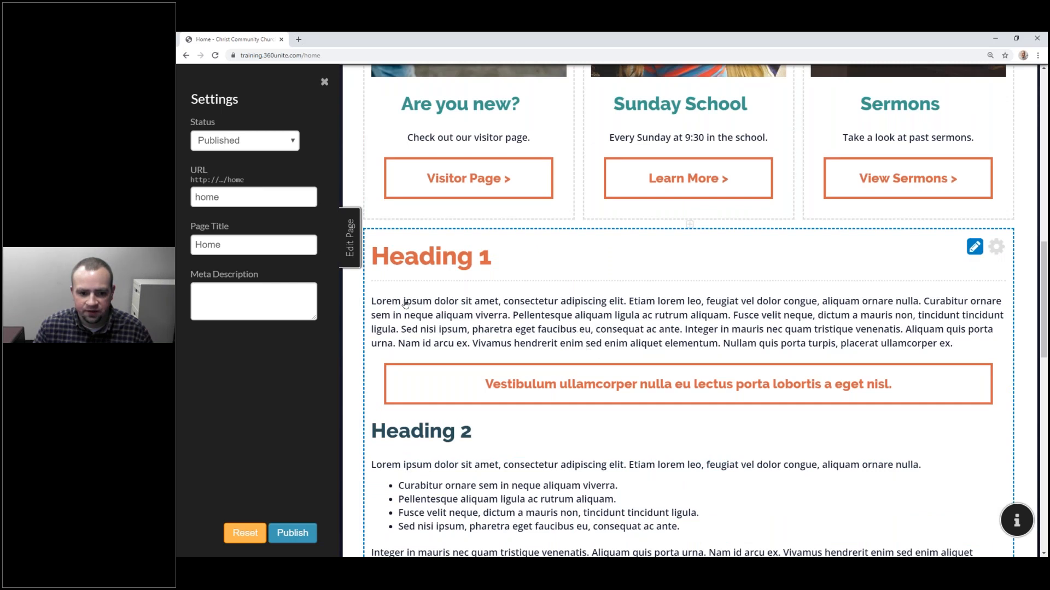
# Step: Copy the Heading 1 block's sample paragraph and call-to-action box into the welcome column
pyautogui.click(387, 299)
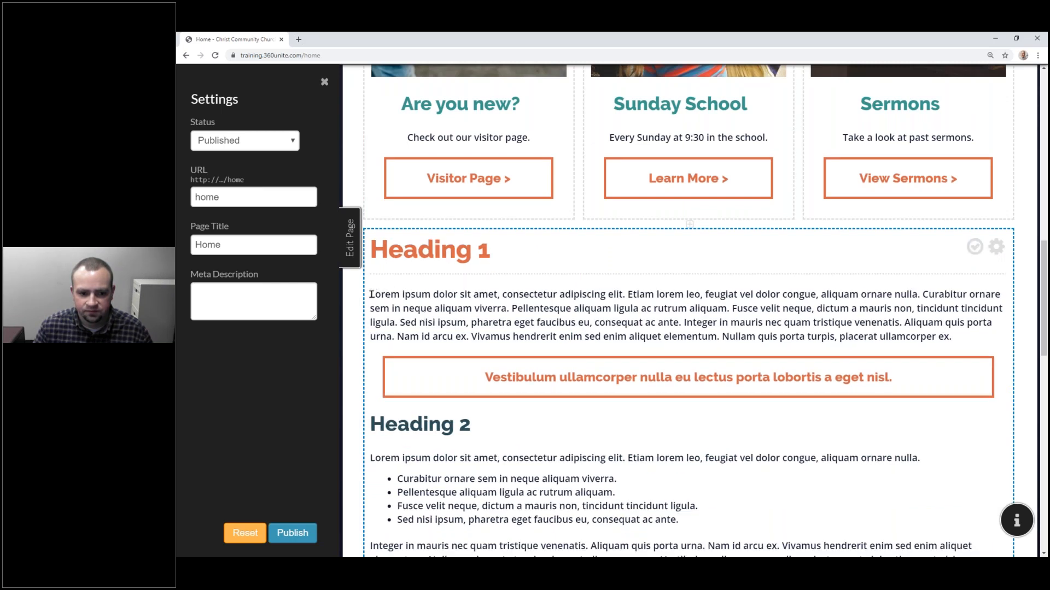
pyautogui.click(912, 391)
pyautogui.click(926, 380)
pyautogui.moveTo(911, 380); pyautogui.dragTo(375, 297)
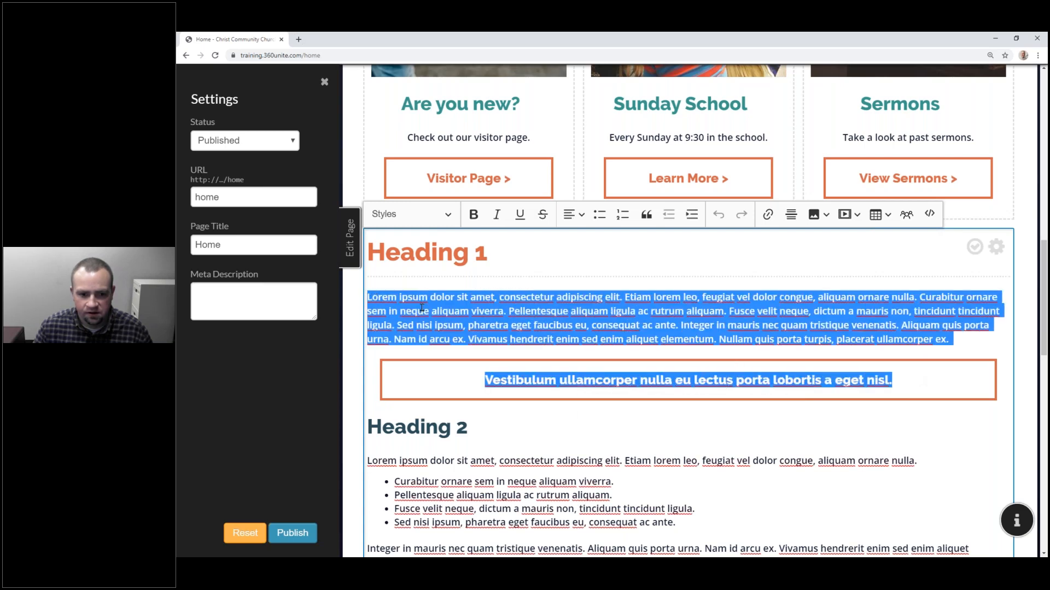
pyautogui.hotkey('ctrl', 'c')
pyautogui.scroll(10, 439, 312)
pyautogui.click(525, 180)
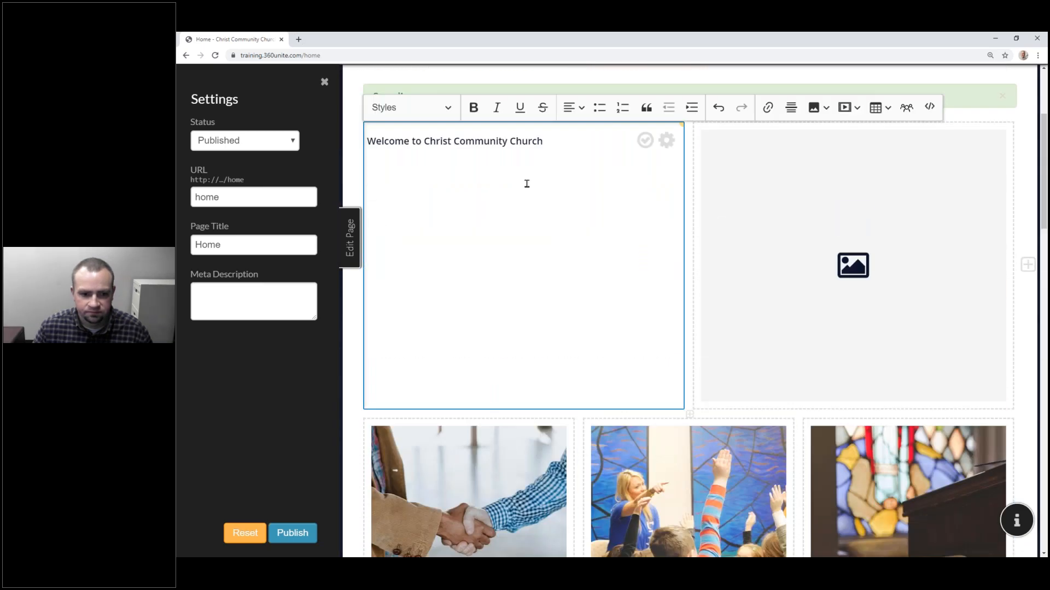
pyautogui.hotkey('ctrl', 'v')
# Step: Turn the welcome line into a centred Heading 2 reading 'Christ Community Church' and save the column
pyautogui.click(578, 146)
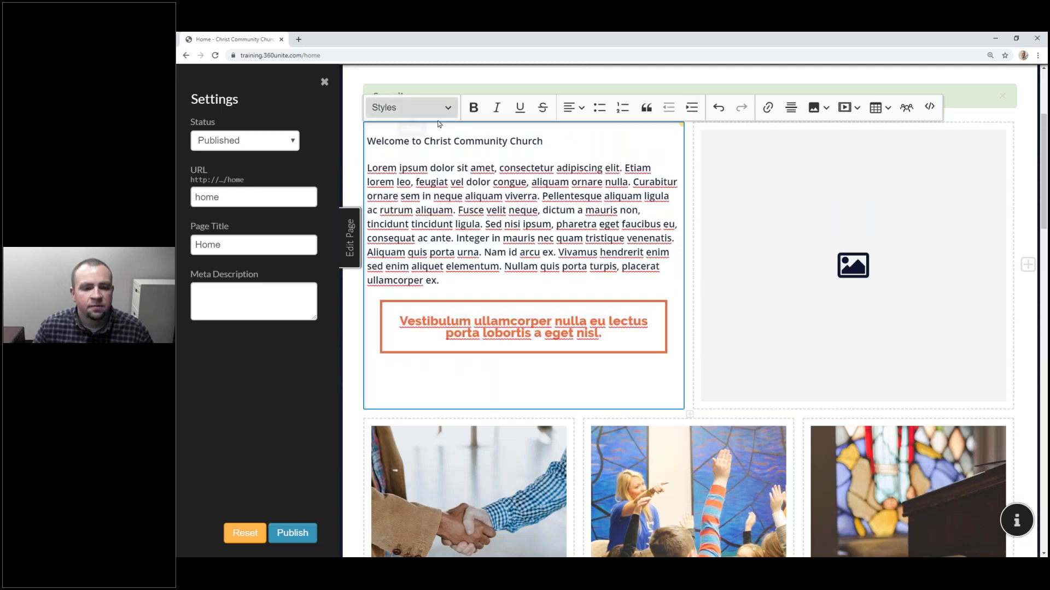
pyautogui.click(410, 107)
pyautogui.click(418, 176)
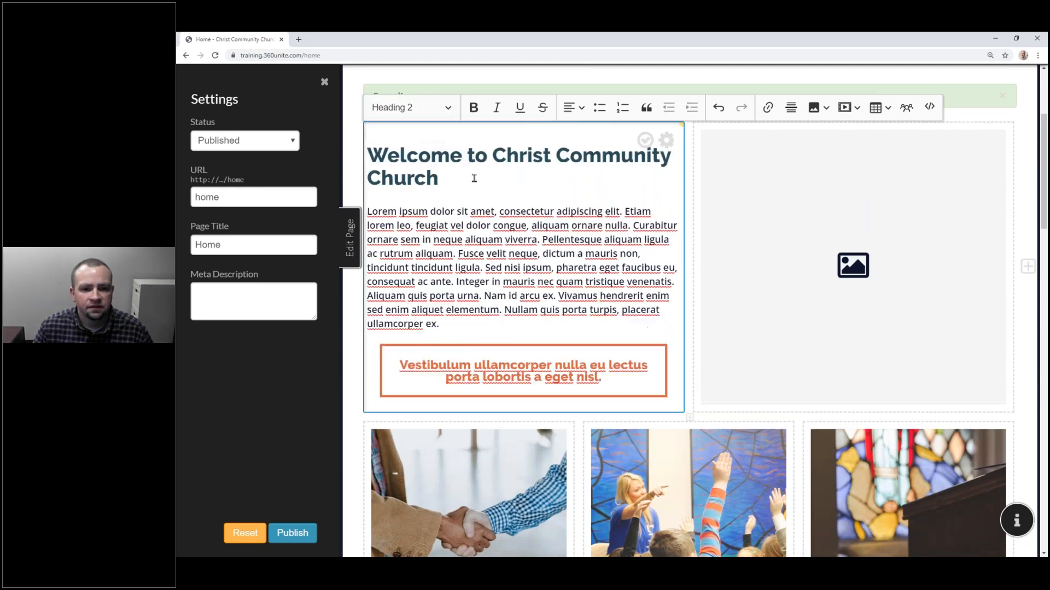
pyautogui.moveTo(491, 161); pyautogui.dragTo(367, 156)
pyautogui.press('BackSpace')
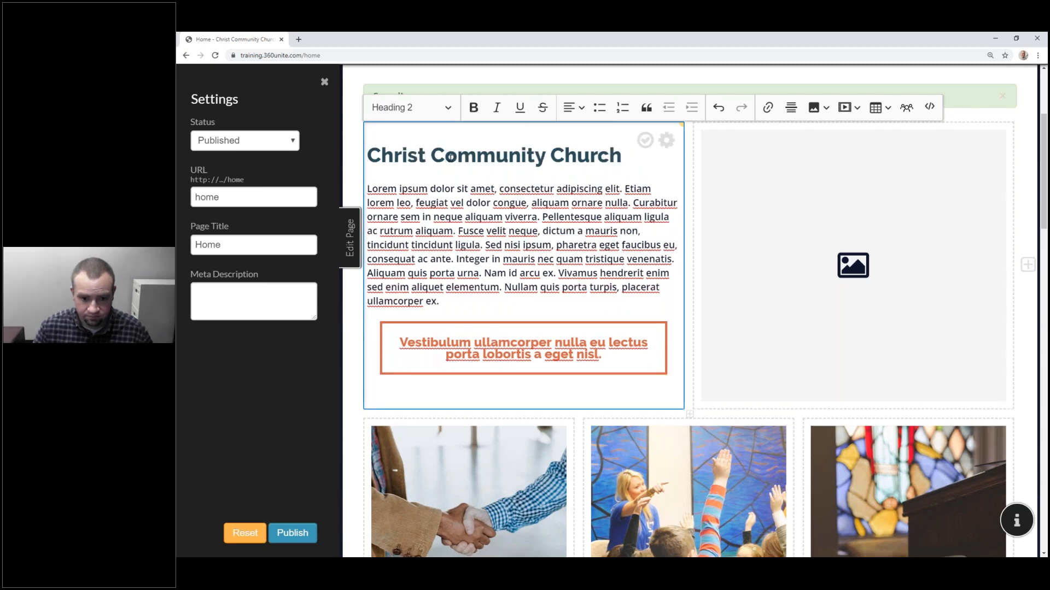
pyautogui.click(572, 108)
pyautogui.click(573, 167)
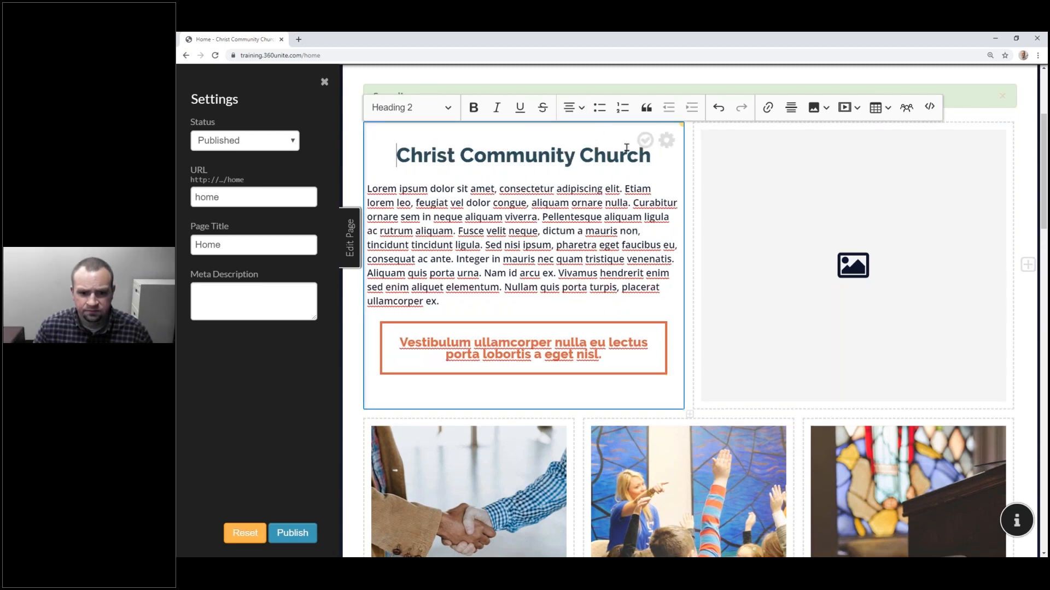
pyautogui.click(644, 141)
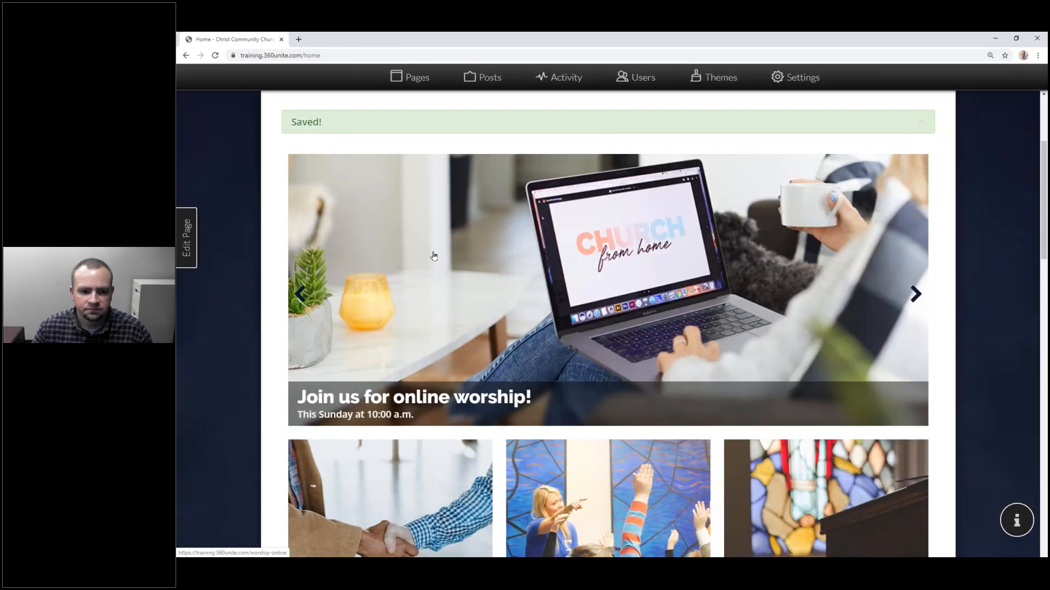
# Step: Publish the Home page layout from the Edit Page panel
pyautogui.click(187, 238)
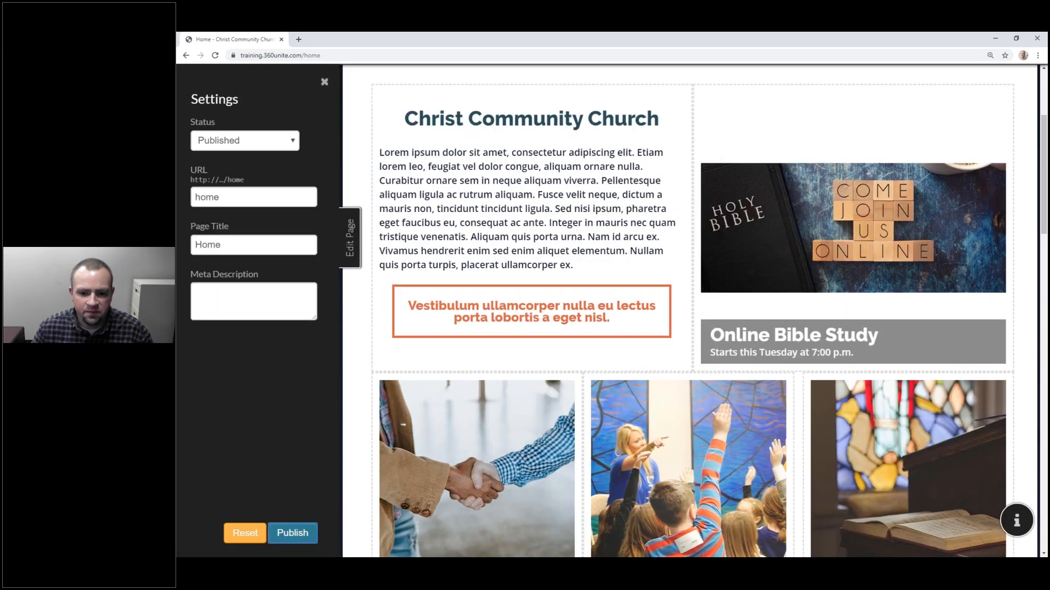
pyautogui.click(293, 533)
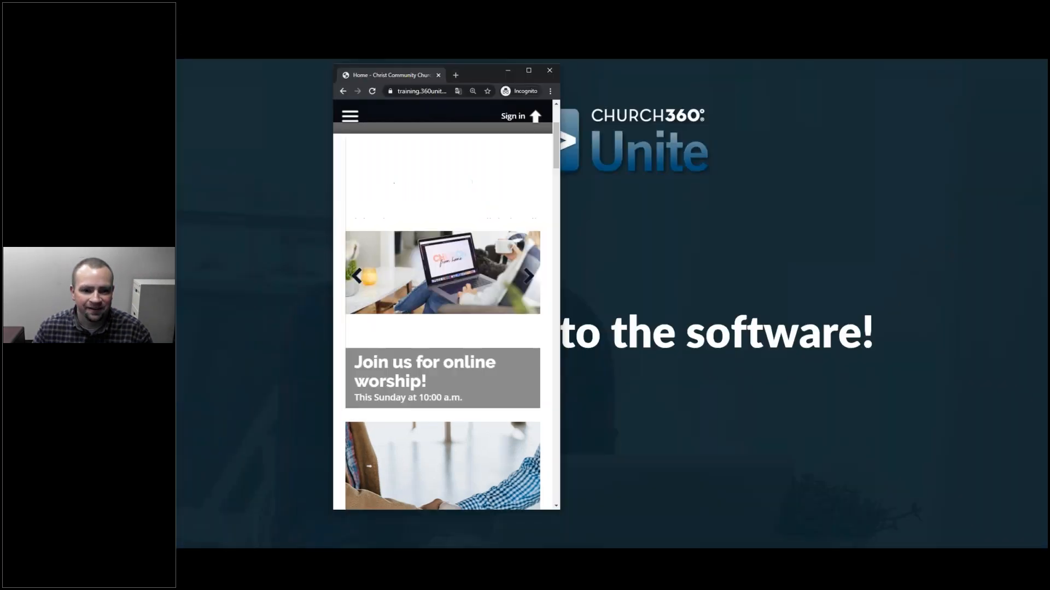
pyautogui.click(372, 91)
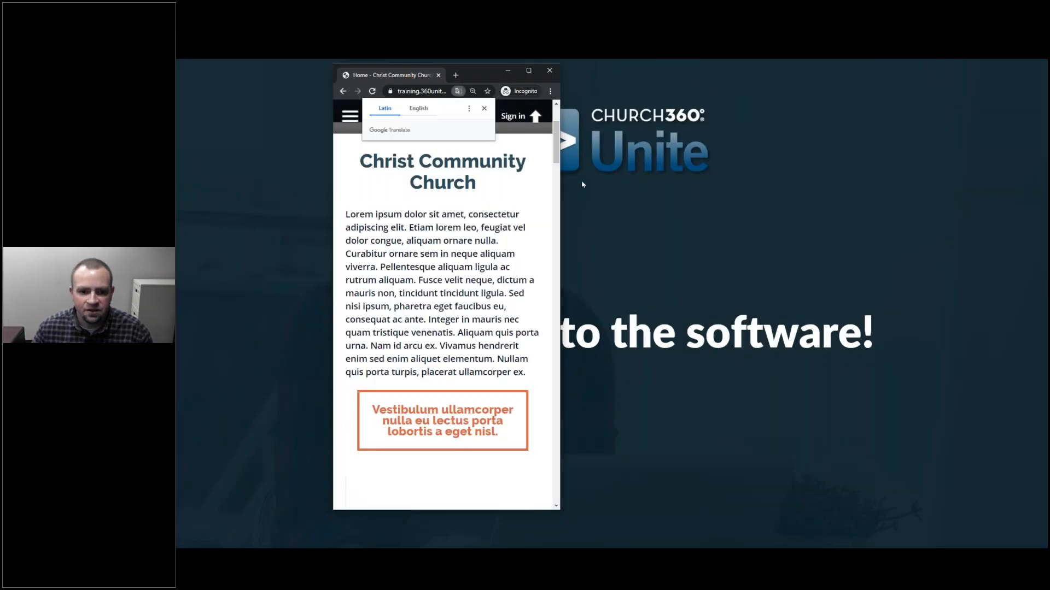
pyautogui.scroll(-5, 479, 328)
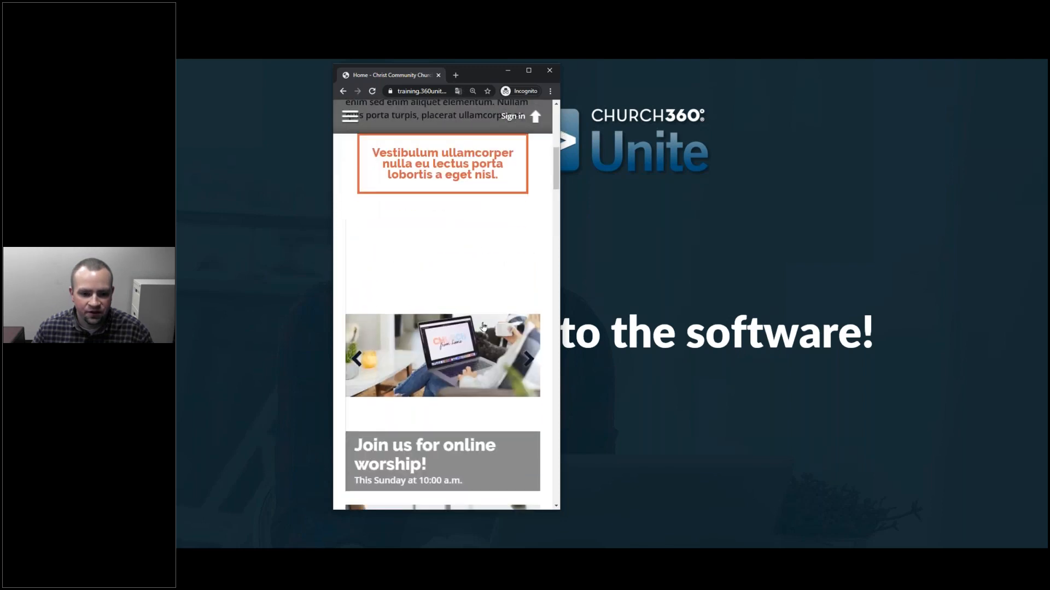
pyautogui.click(524, 361)
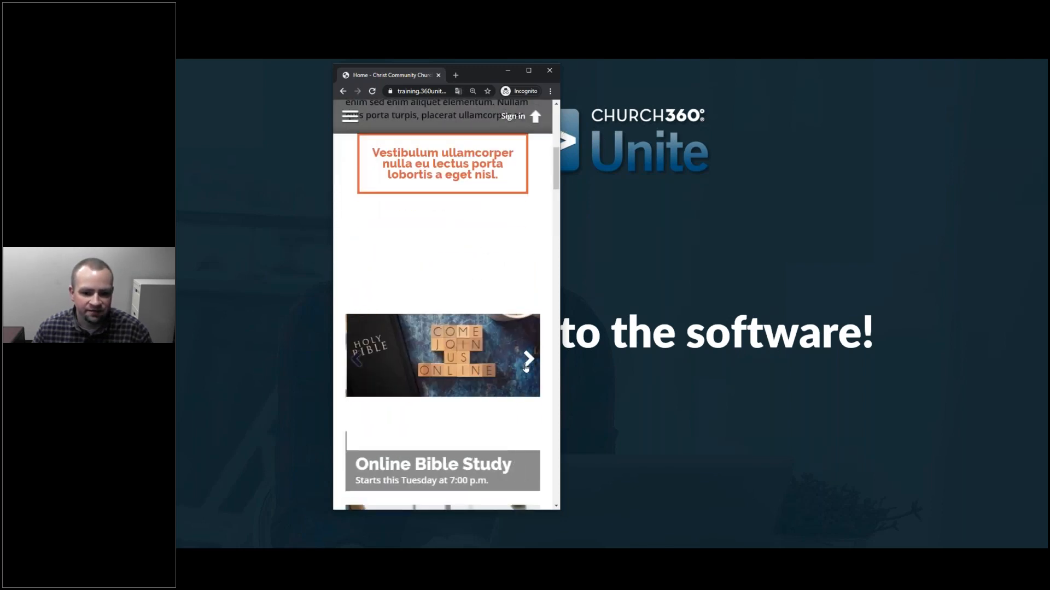
pyautogui.click(526, 361)
pyautogui.click(526, 361)
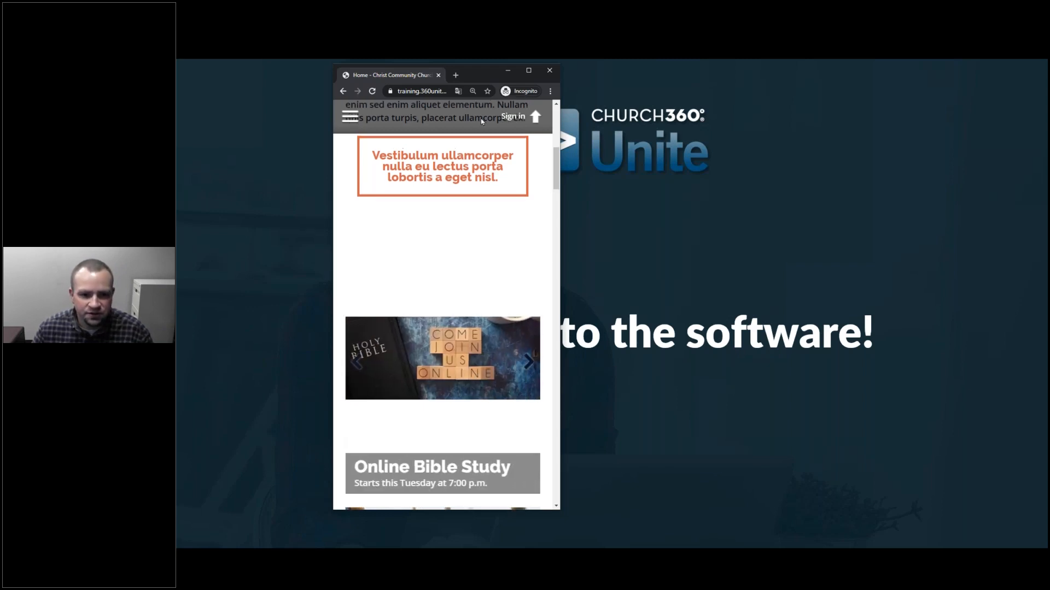
pyautogui.scroll(7, 476, 115)
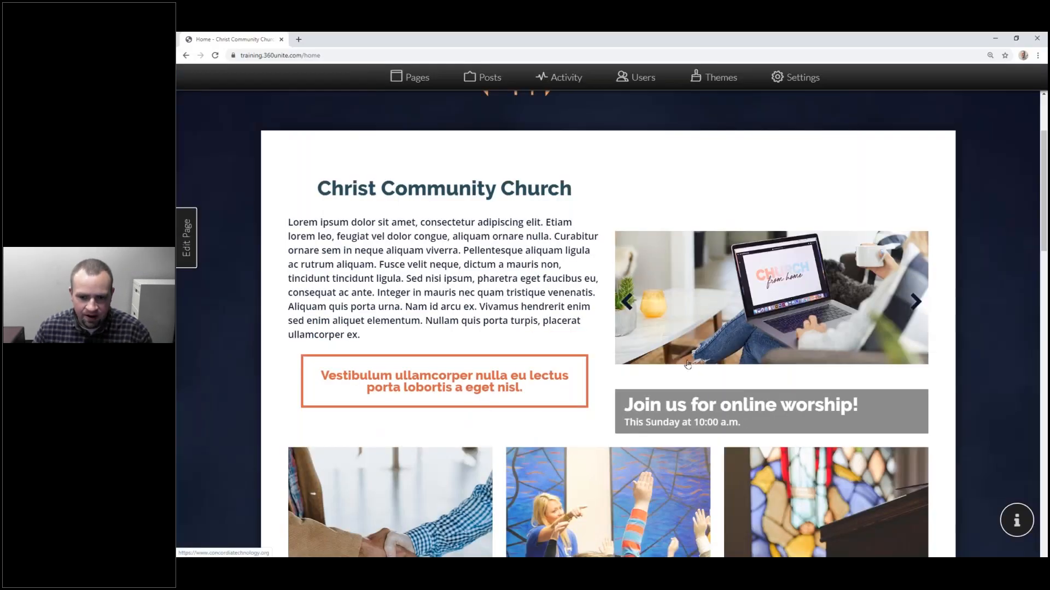
# Step: From the Pages list, bring up the New Page template dialog
pyautogui.scroll(3, 694, 371)
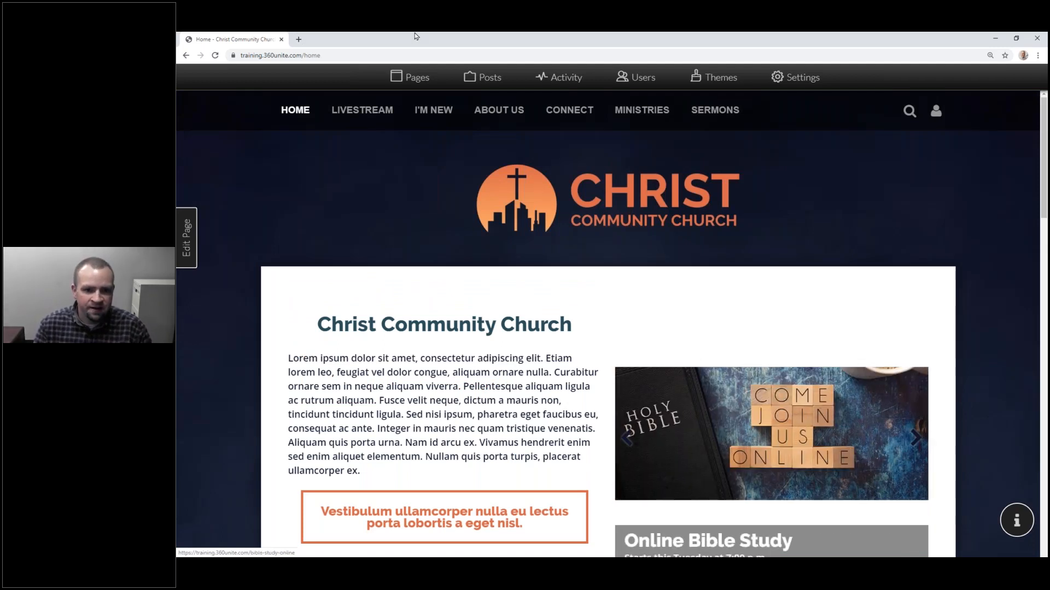
pyautogui.click(425, 78)
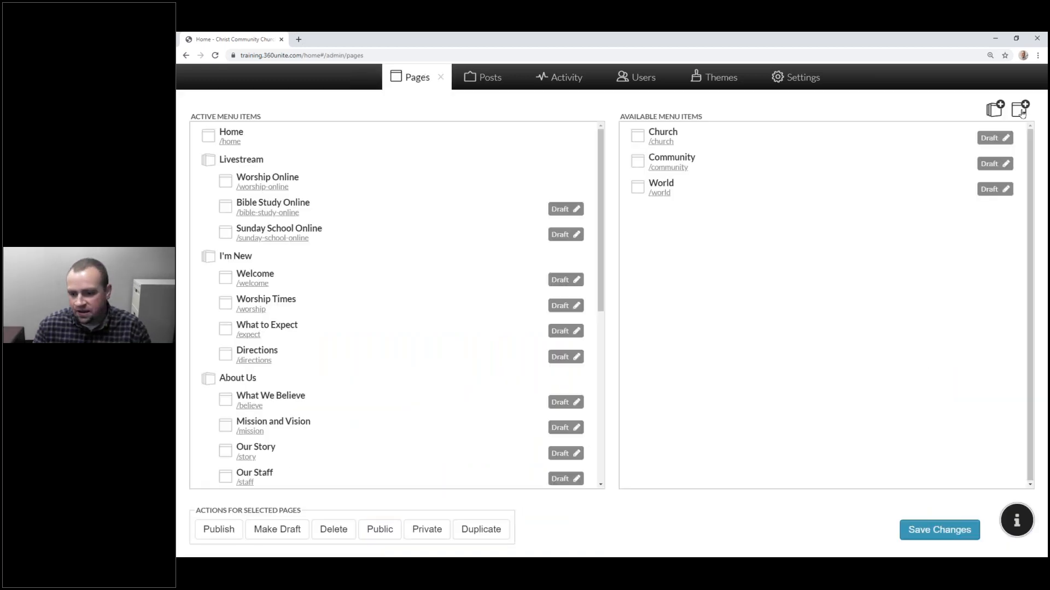
pyautogui.click(1020, 108)
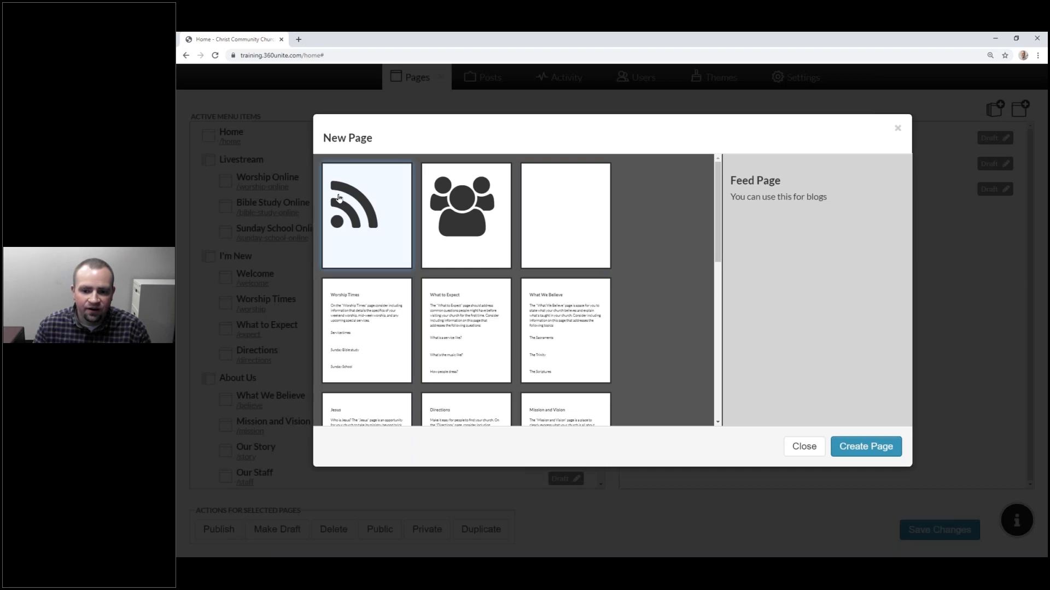
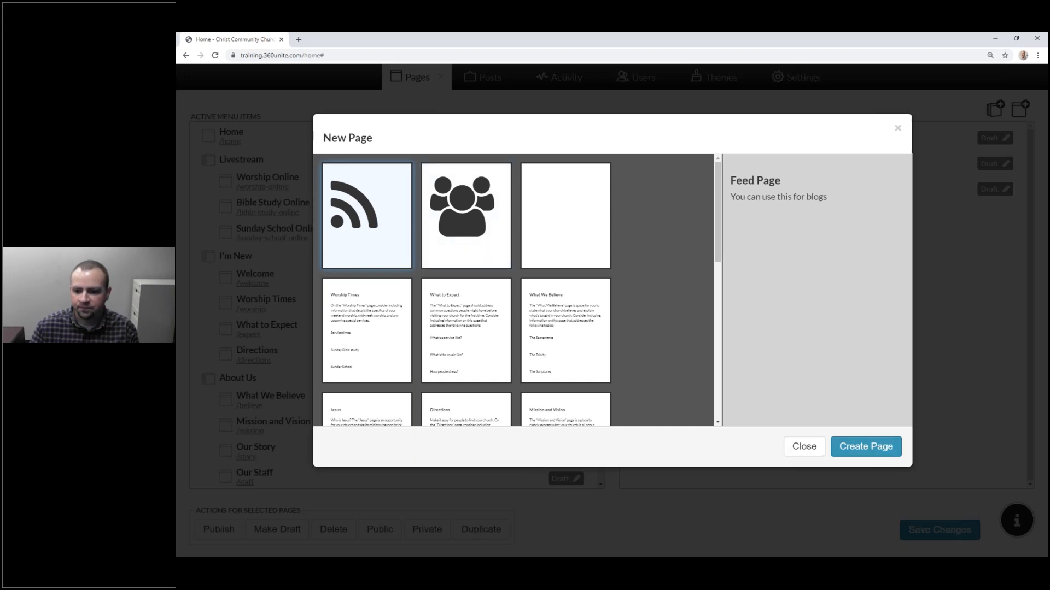
# Step: Create a new feed page named 'Announcements'
pyautogui.click(878, 449)
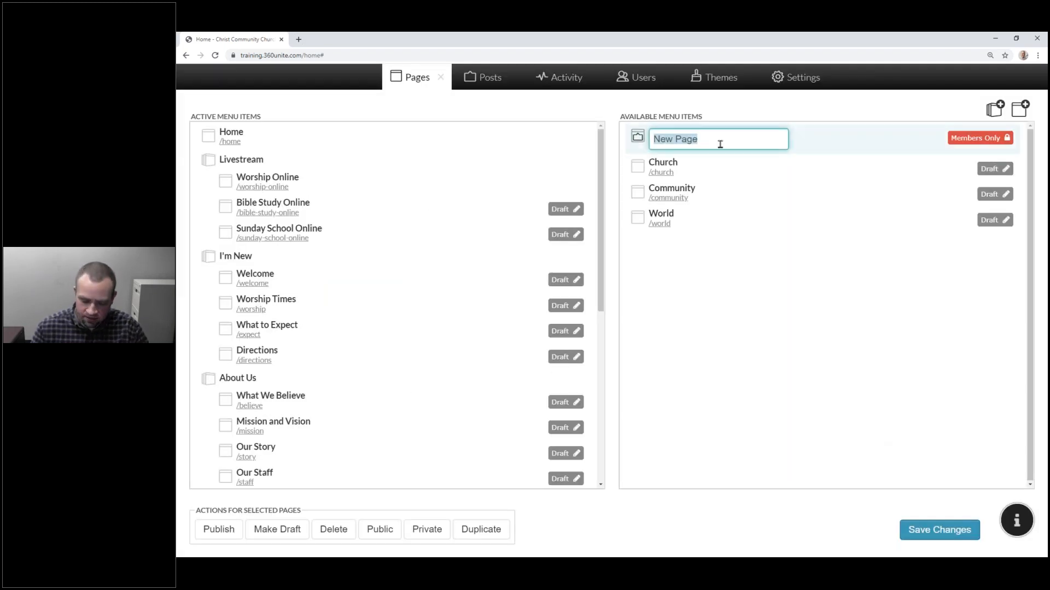
pyautogui.write('S')
pyautogui.press('BackSpace')
pyautogui.write('Past')
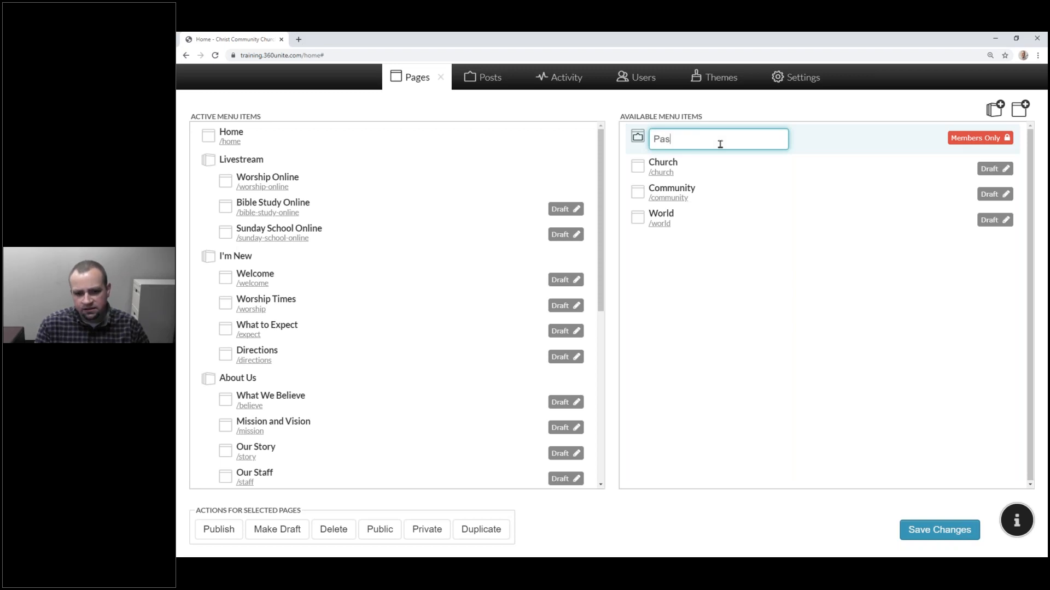
pyautogui.press('BackSpace')
pyautogui.press('BackSpace')
pyautogui.press('BackSpace')
pyautogui.press('BackSpace')
pyautogui.write('Announcements')
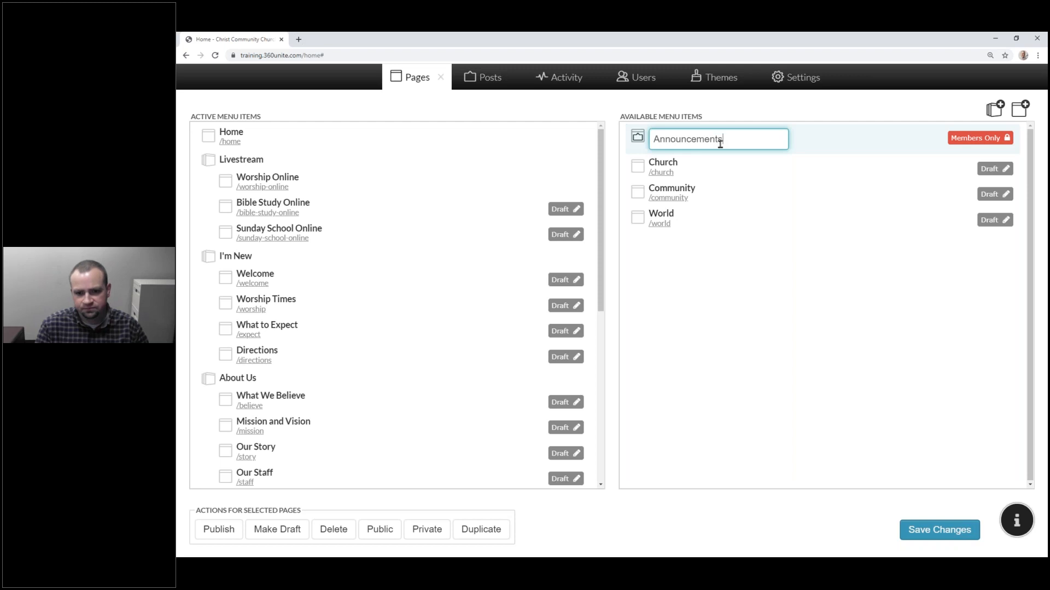
pyautogui.press('Return')
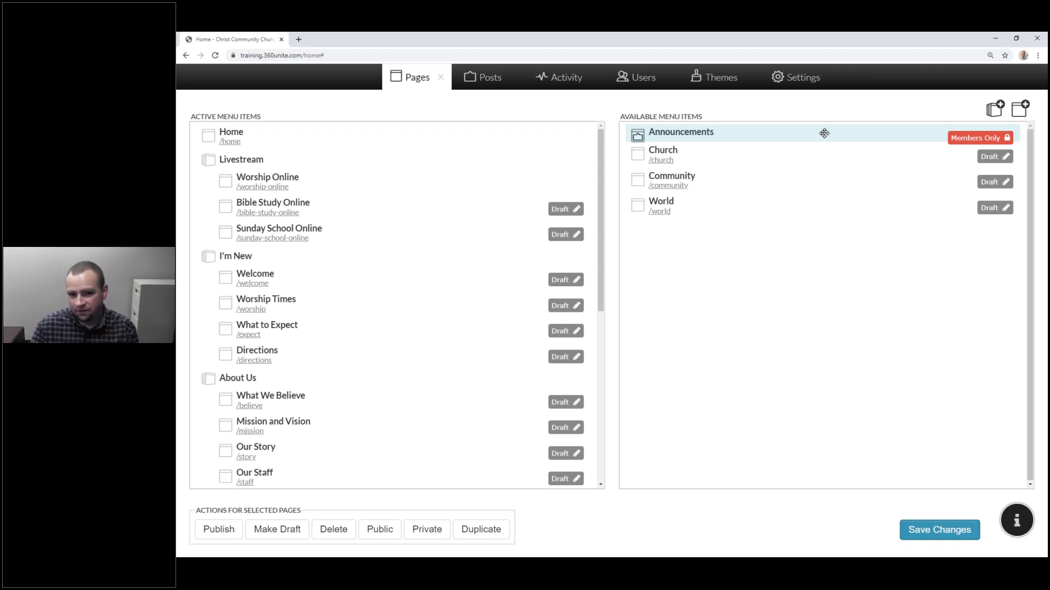
# Step: Swap News/Announcements for Announcements under Members, make it public, and save the menu
pyautogui.scroll(-3, 432, 216)
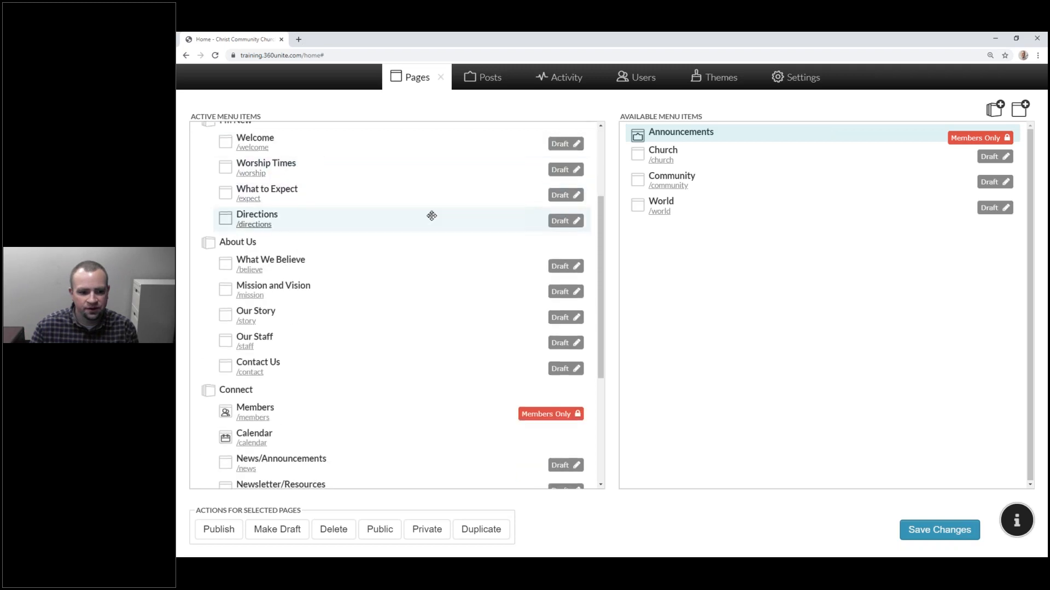
pyautogui.scroll(-4, 431, 215)
pyautogui.moveTo(388, 253); pyautogui.dragTo(719, 252)
pyautogui.moveTo(715, 134); pyautogui.dragTo(399, 256)
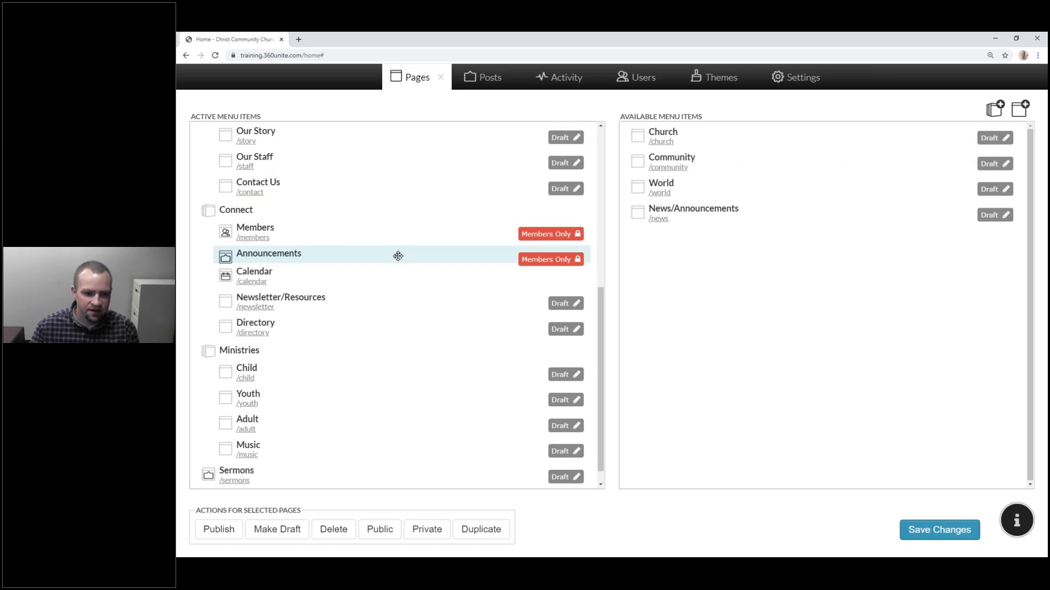
pyautogui.click(380, 530)
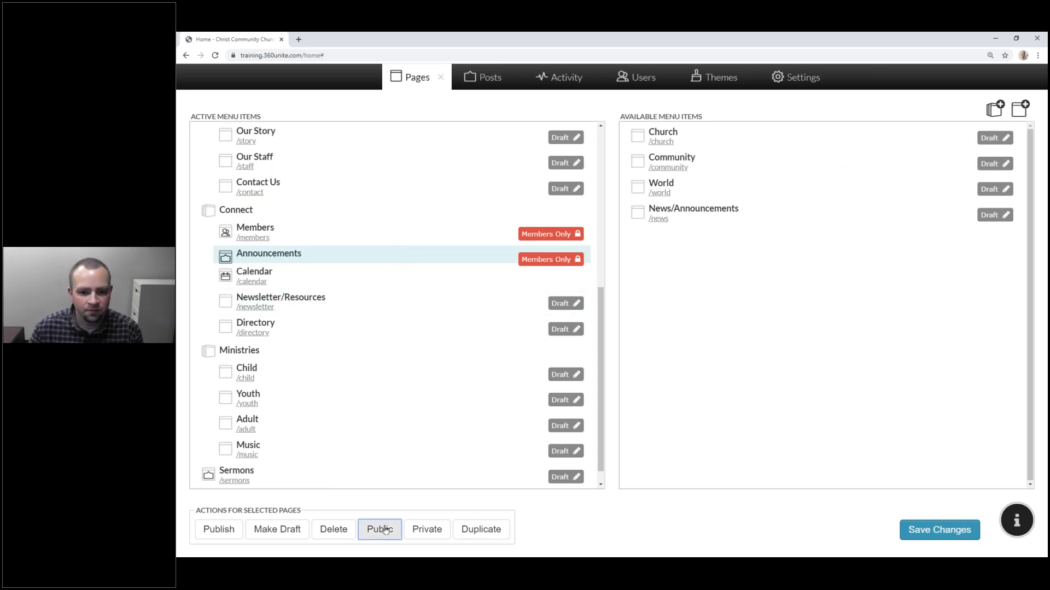
pyautogui.click(910, 526)
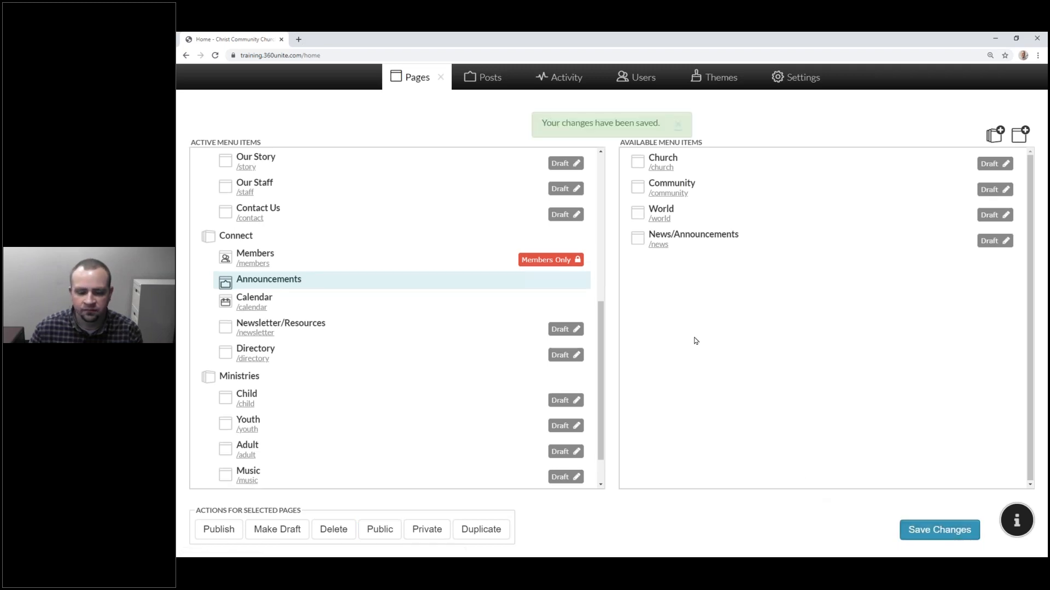
# Step: Open Connect > Announcements and put the page into edit mode
pyautogui.click(443, 79)
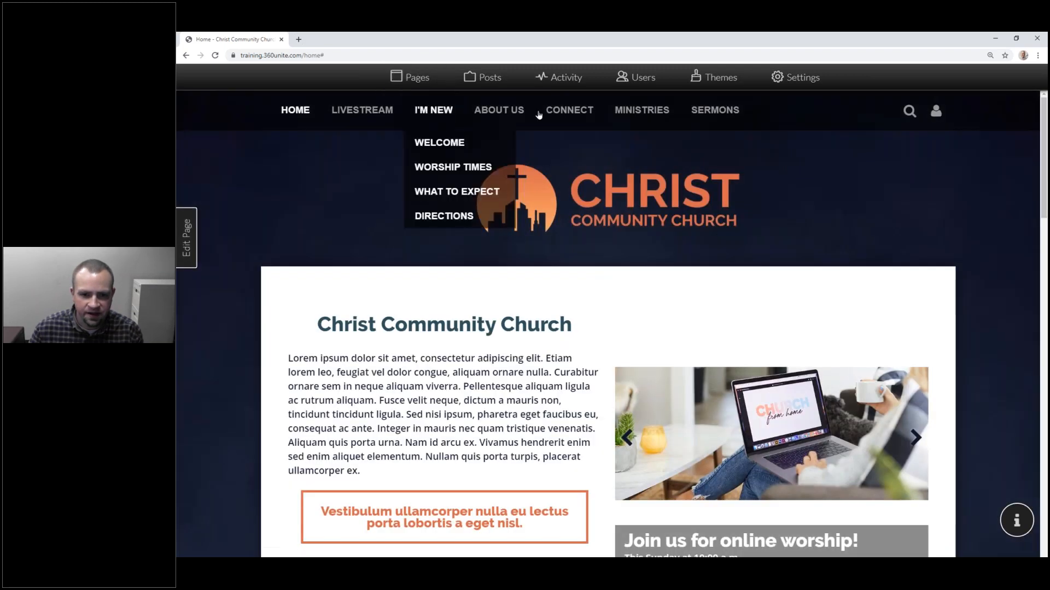
pyautogui.moveTo(565, 115)
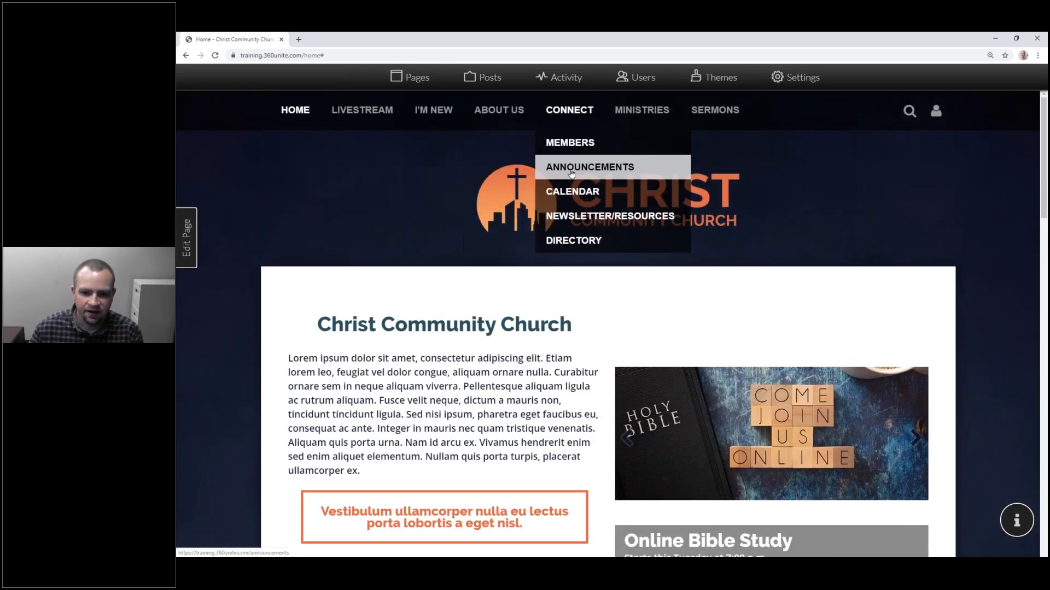
pyautogui.click(573, 170)
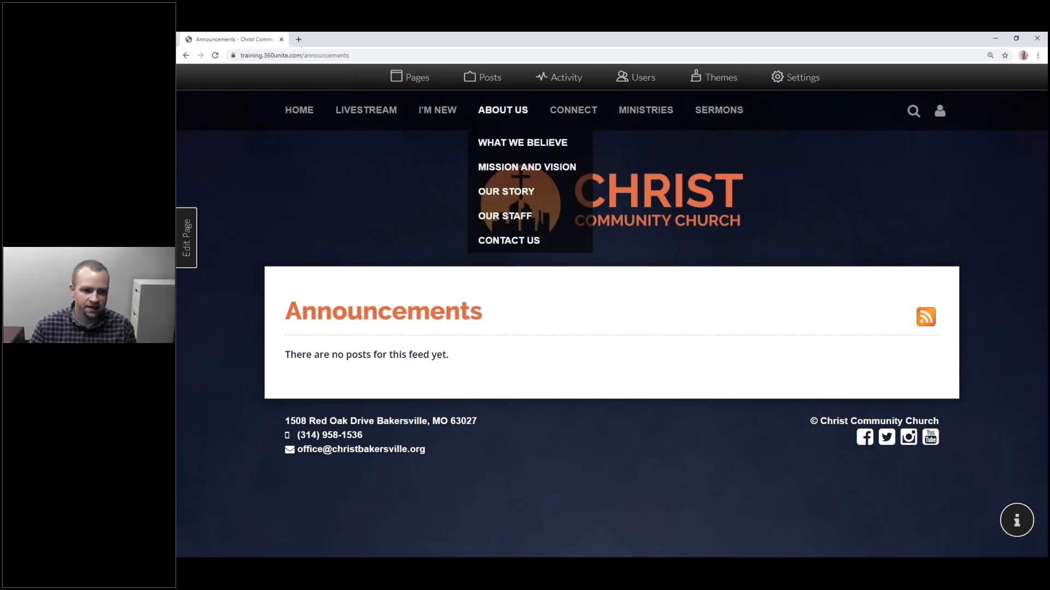
pyautogui.click(188, 247)
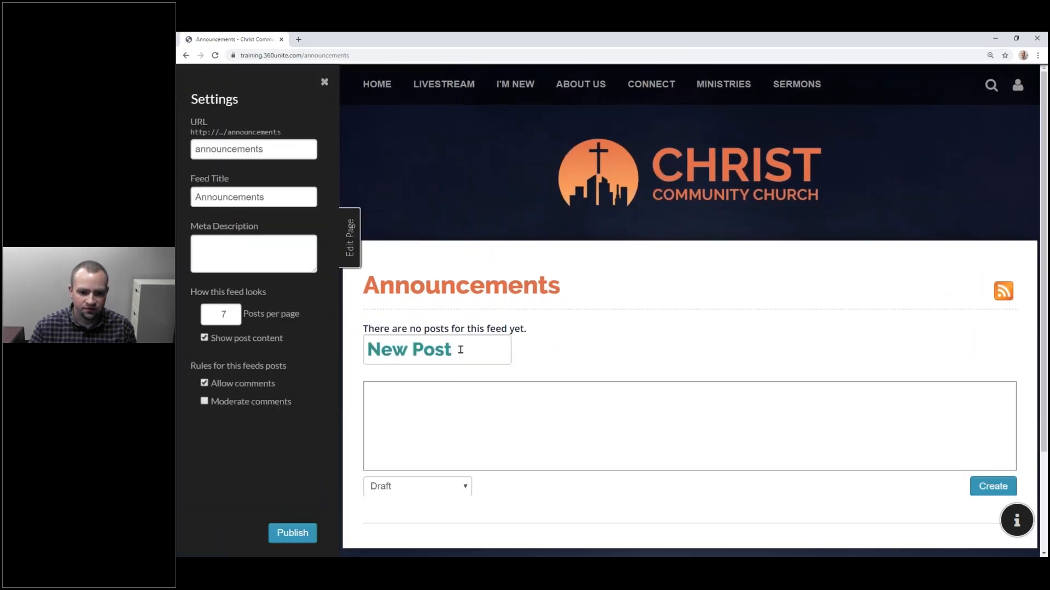
# Step: Title the new post 'Sermon for May 10, 2020' and place the cursor in its body
pyautogui.scroll(-2, 463, 306)
pyautogui.moveTo(464, 260); pyautogui.dragTo(366, 261)
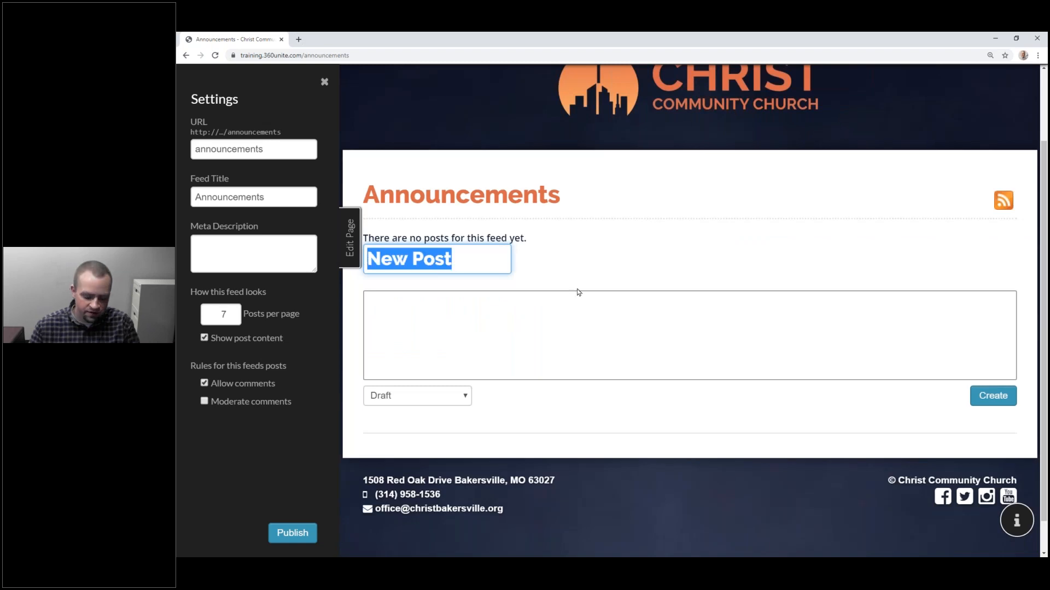
pyautogui.write('Sermon for')
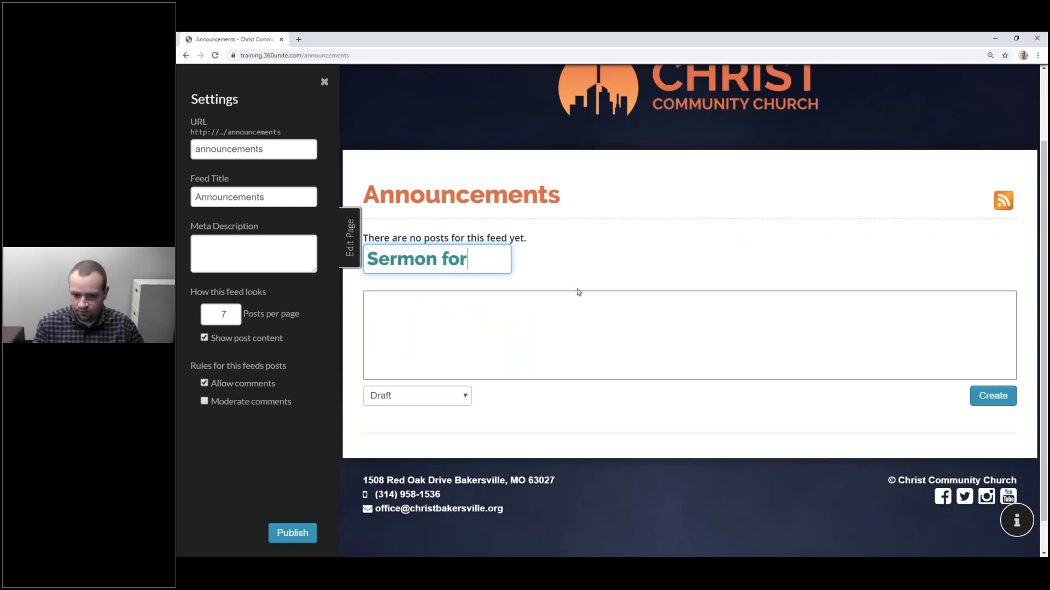
pyautogui.write(' May')
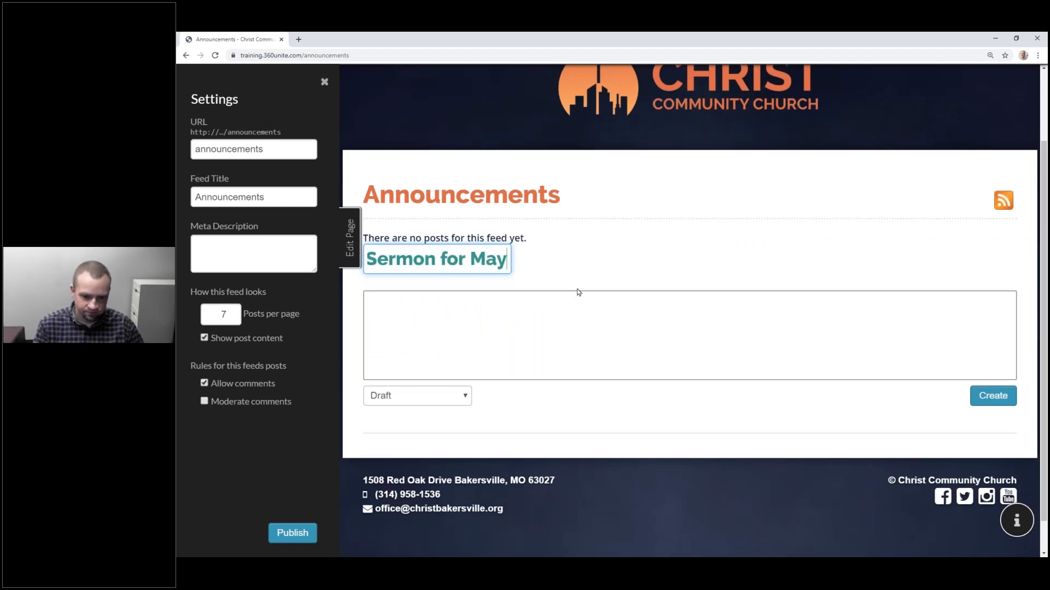
pyautogui.write(' 10, 2020')
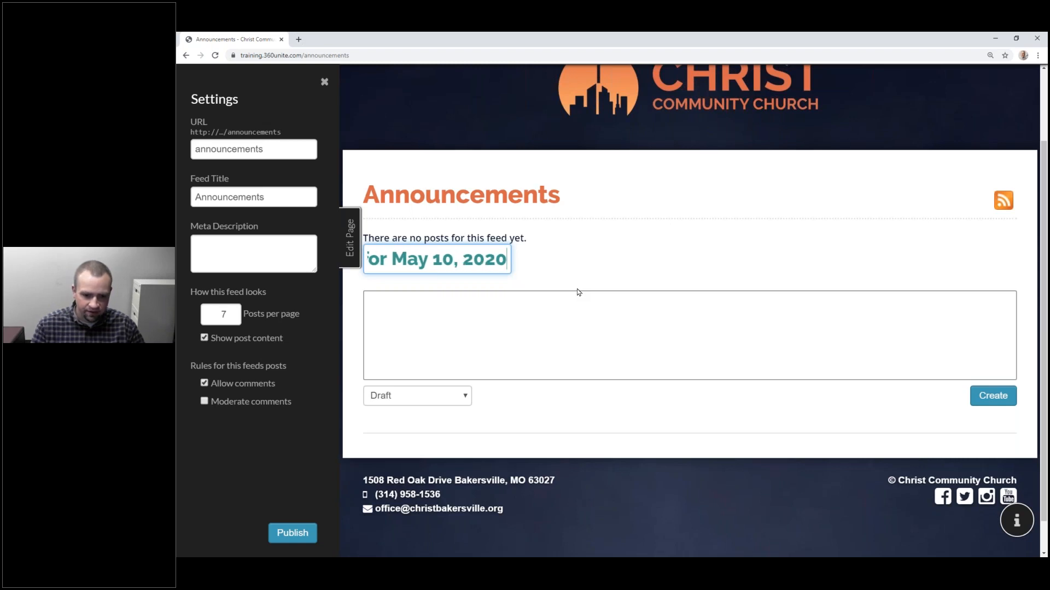
pyautogui.click(541, 309)
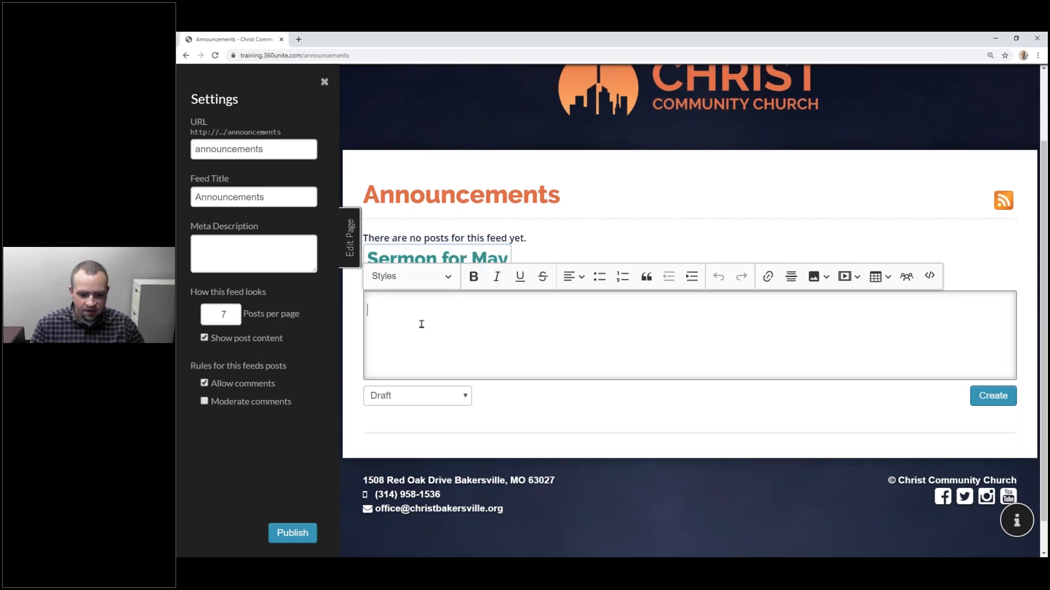
pyautogui.click(300, 40)
# Step: Search 'lipsum' and generate five Lorem Ipsum paragraphs on lipsum.com
pyautogui.write('lip')
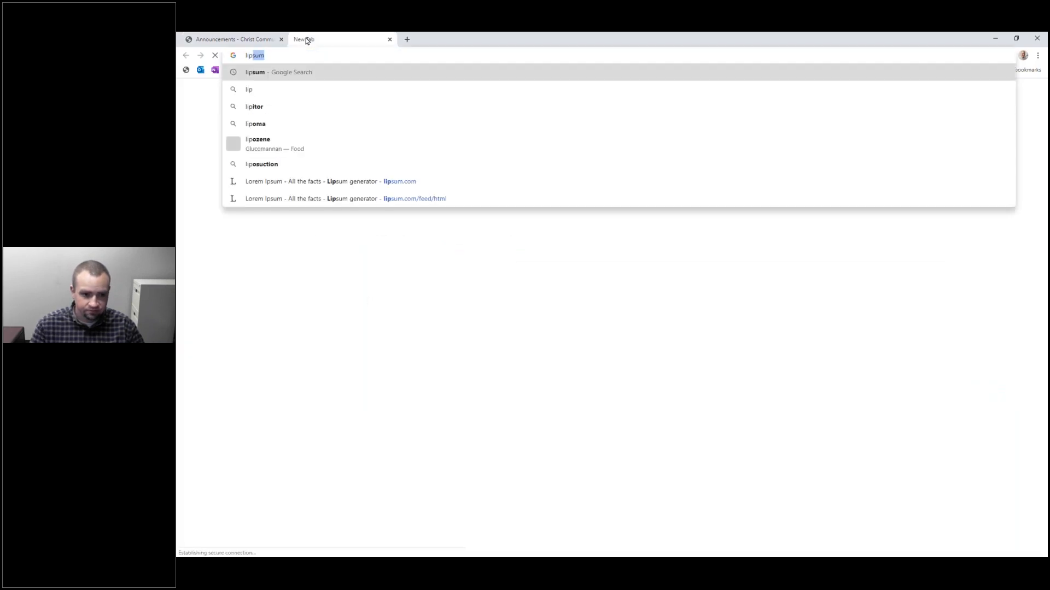
pyautogui.press('Return')
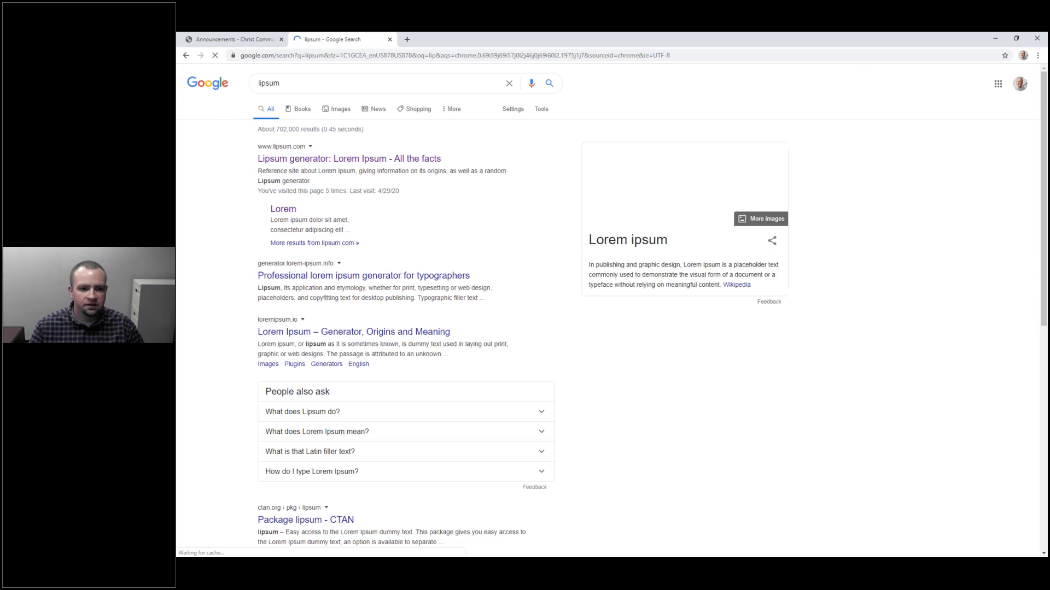
pyautogui.click(313, 160)
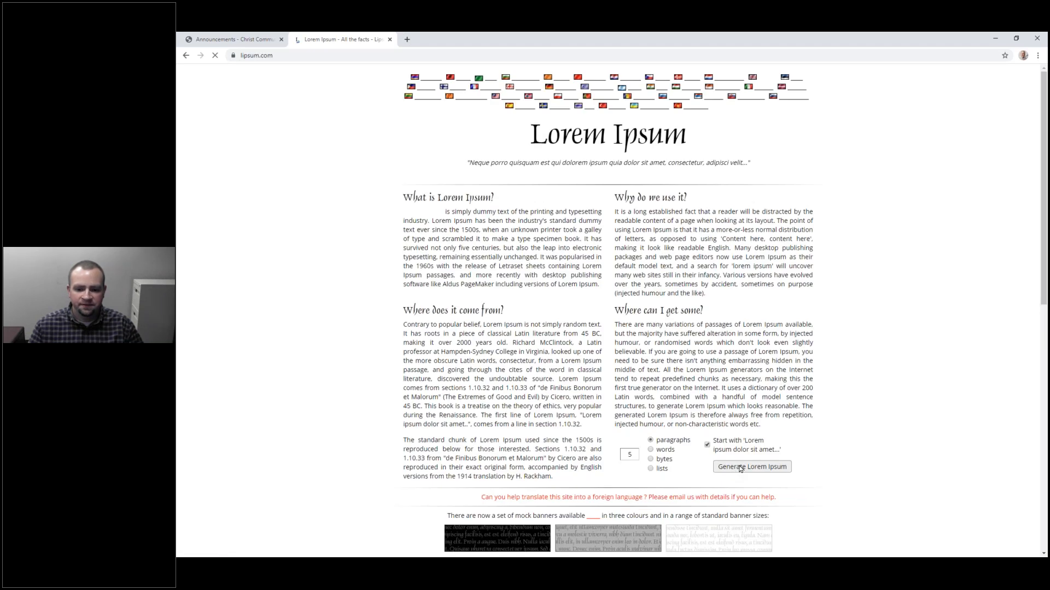
pyautogui.click(739, 468)
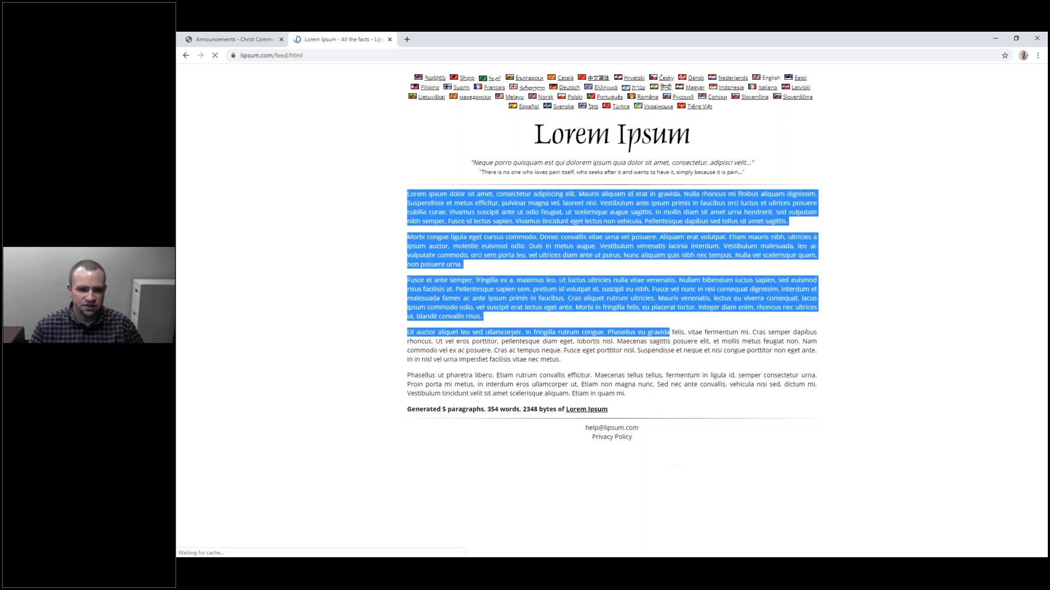
# Step: Paste the copied Lorem Ipsum paragraphs into the post body with a blank line above them
pyautogui.hotkey('ctrl', 'c')
pyautogui.hotkey('ctrl', 'Tab')
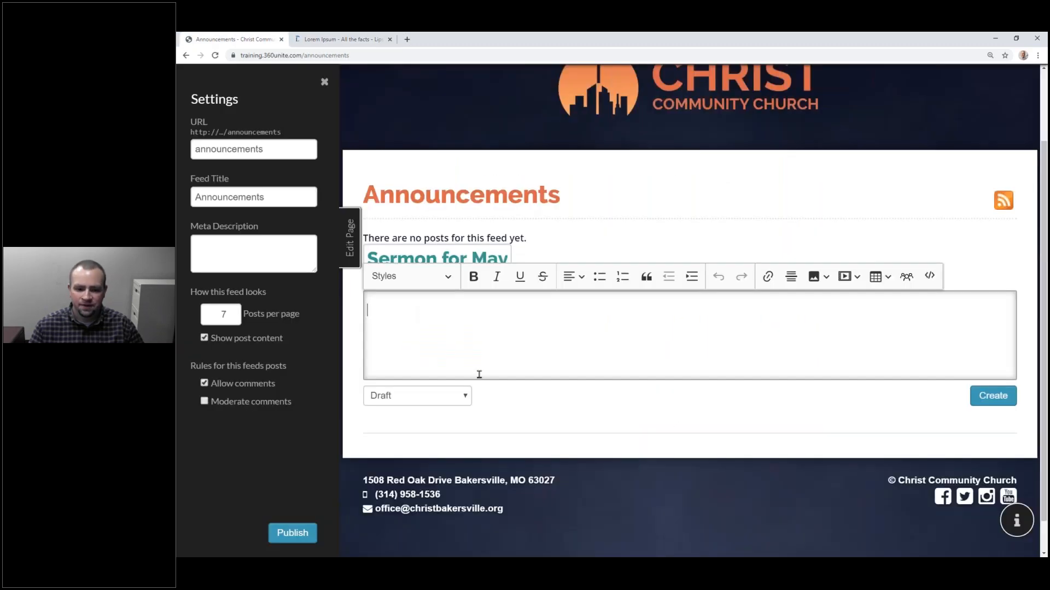
pyautogui.hotkey('ctrl', 'v')
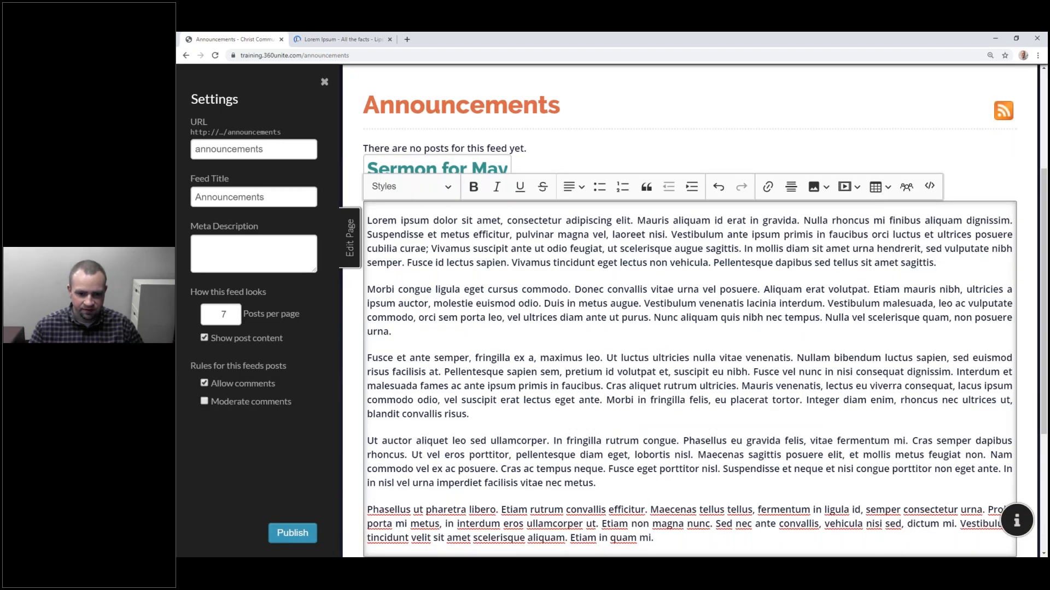
pyautogui.scroll(3, 537, 329)
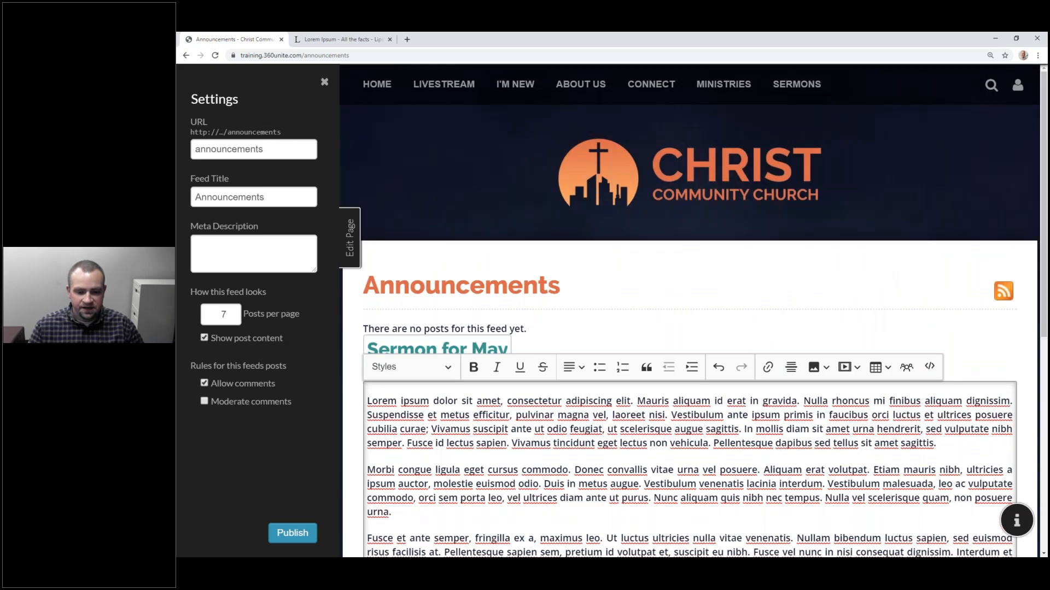
pyautogui.scroll(-2, 541, 306)
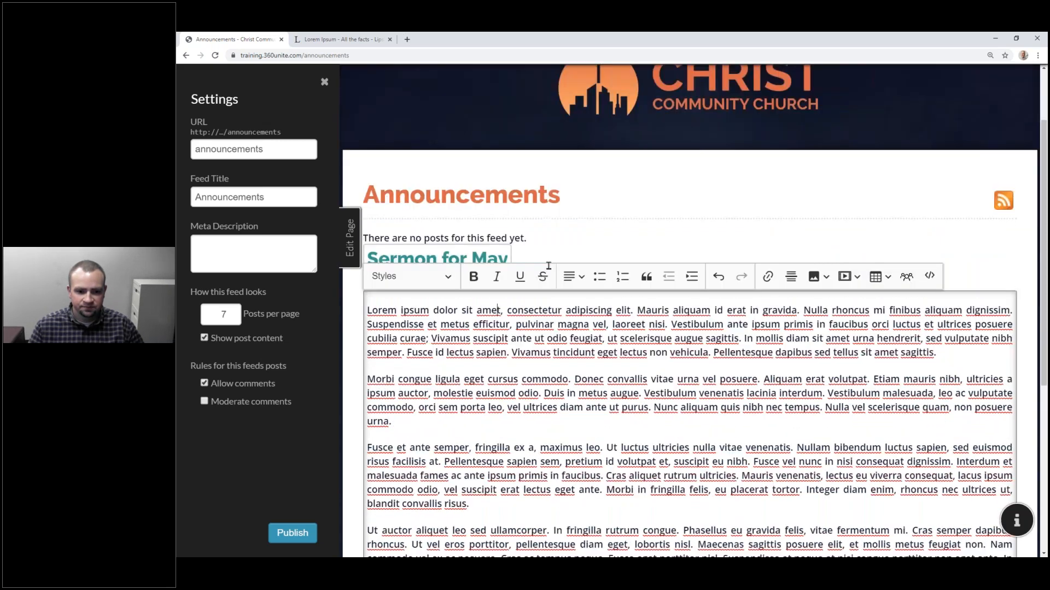
pyautogui.scroll(-3, 548, 266)
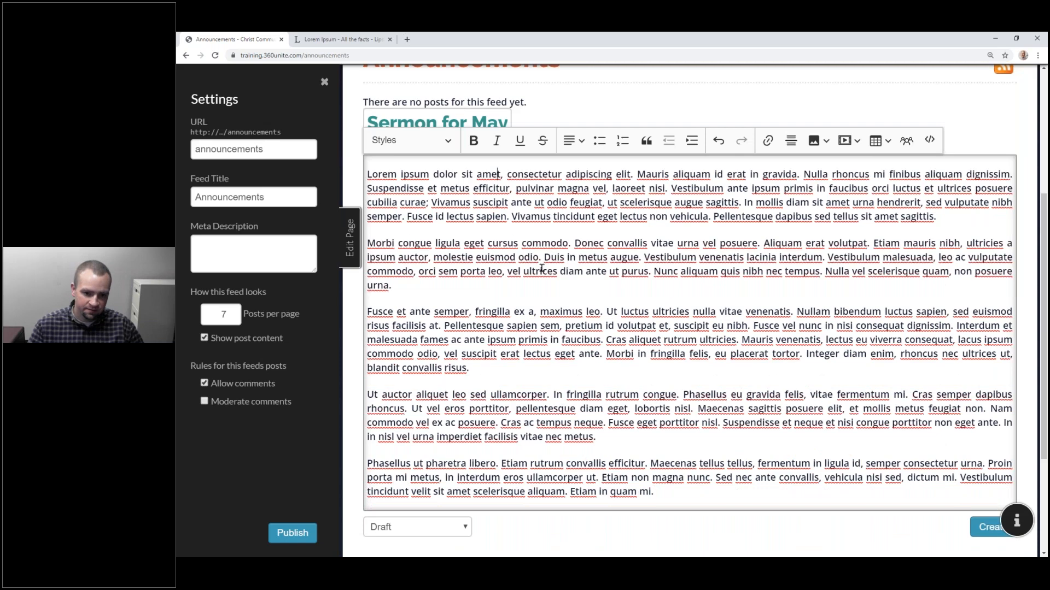
pyautogui.scroll(2, 602, 269)
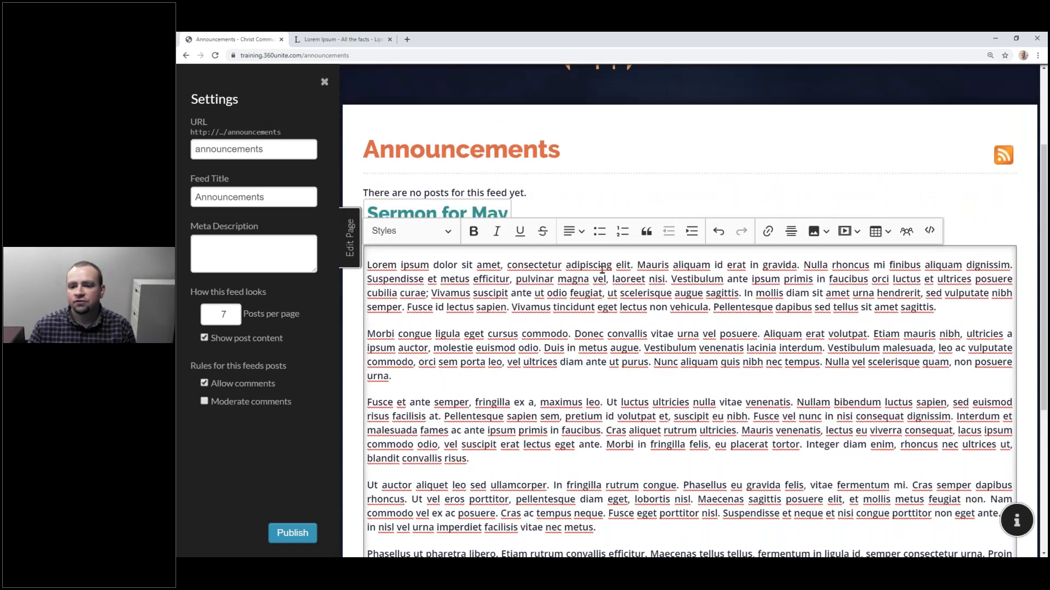
pyautogui.press('Return')
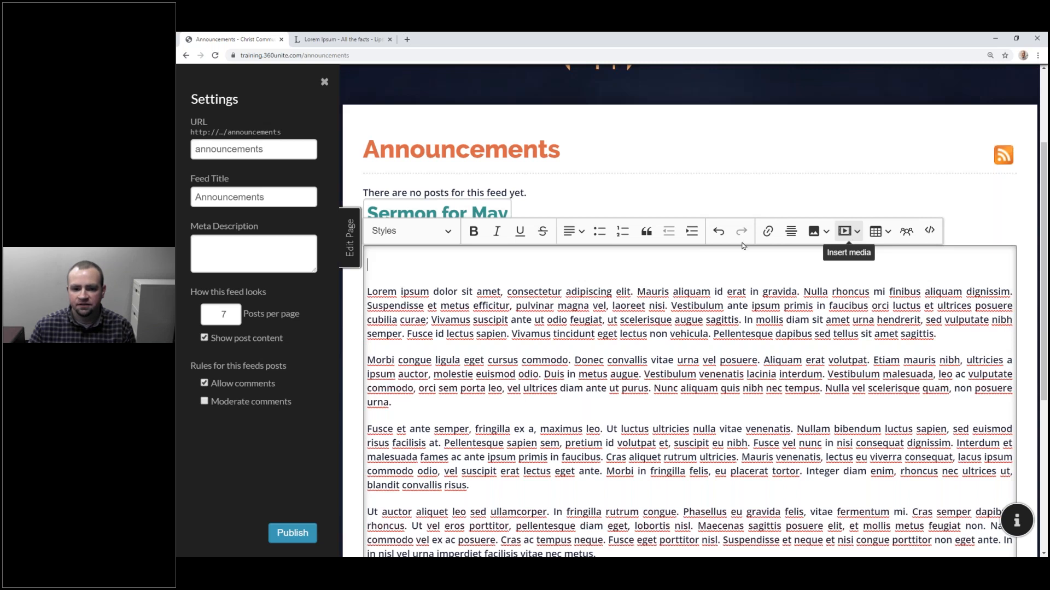
# Step: Insert the recognition.mp3 audio, taken from other pages' files, at the top of the post
pyautogui.click(820, 232)
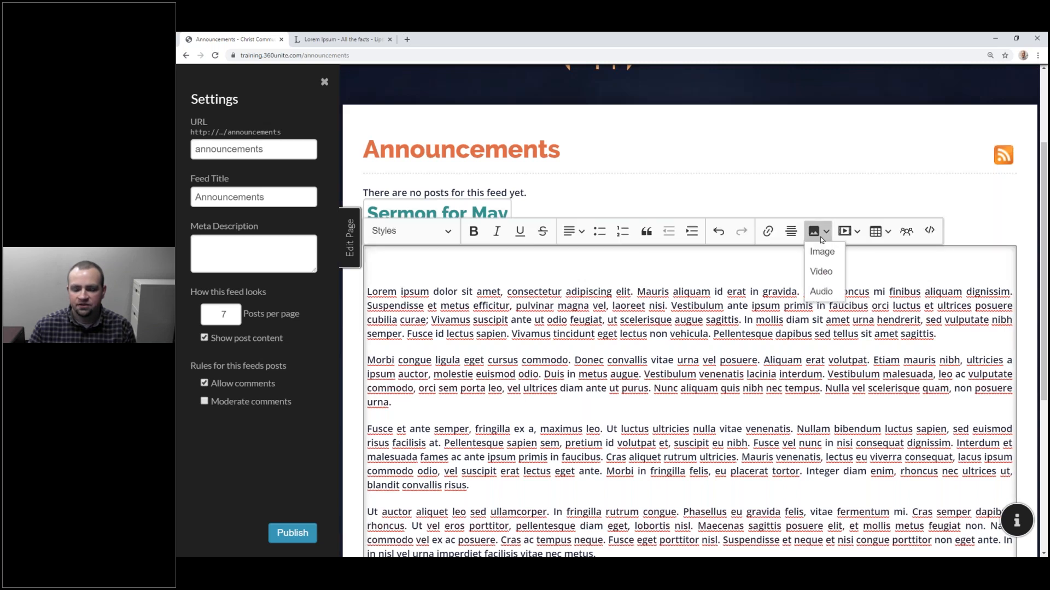
pyautogui.click(826, 292)
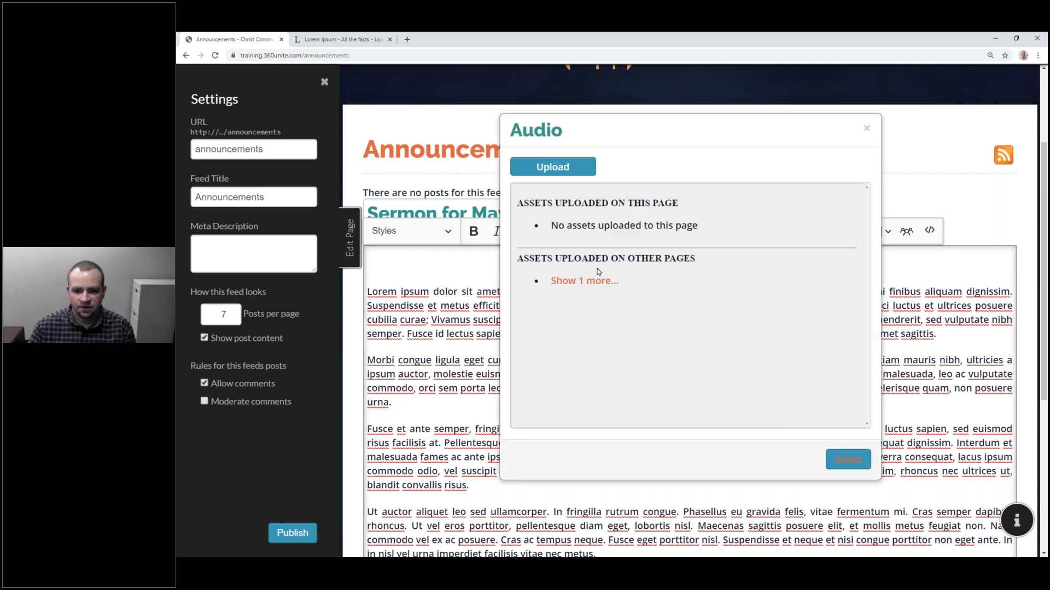
pyautogui.click(596, 280)
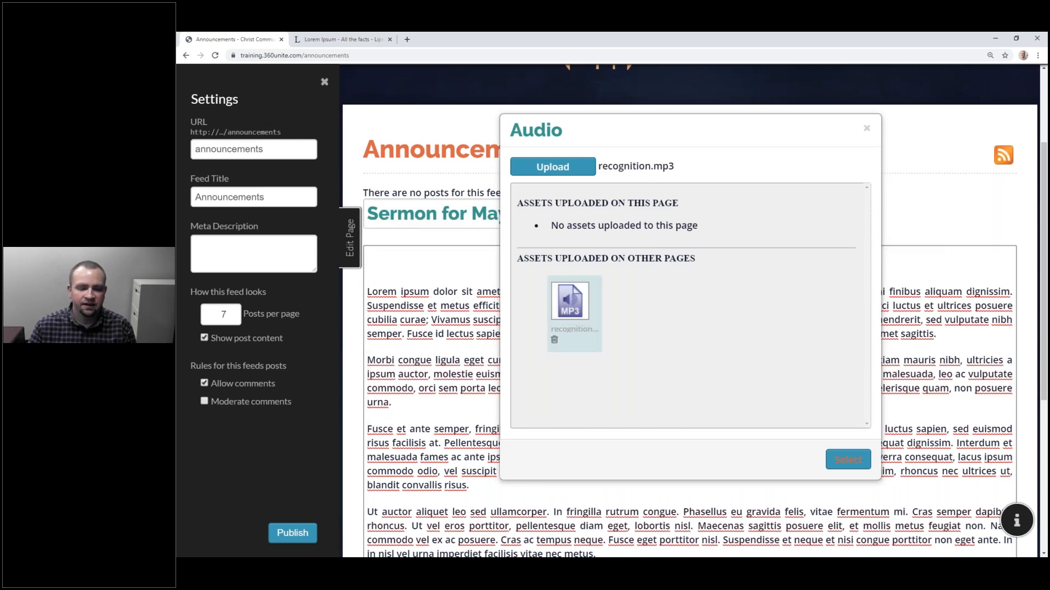
pyautogui.click(848, 460)
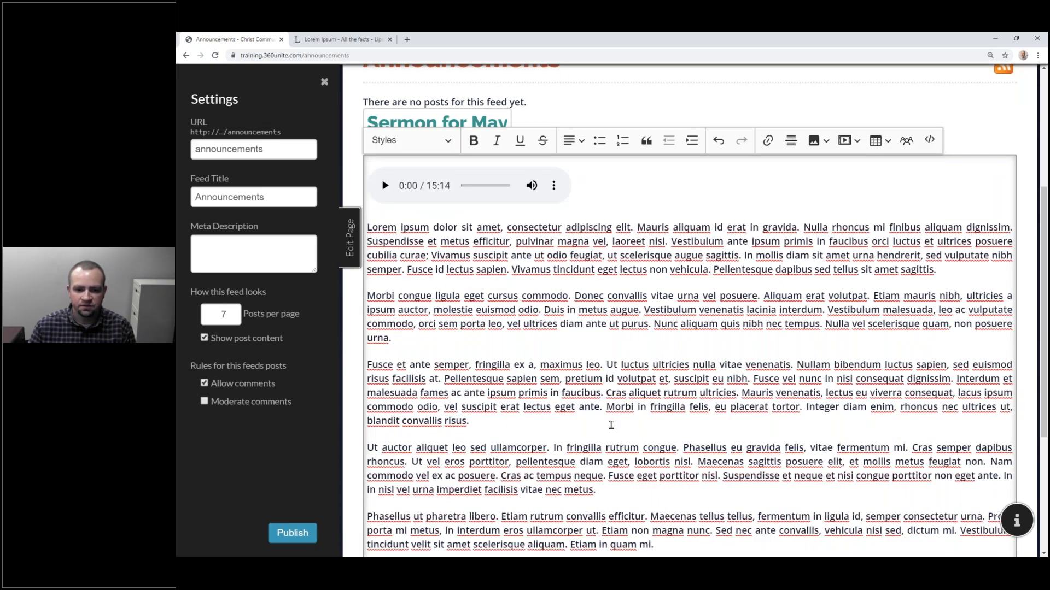
pyautogui.scroll(-3, 611, 426)
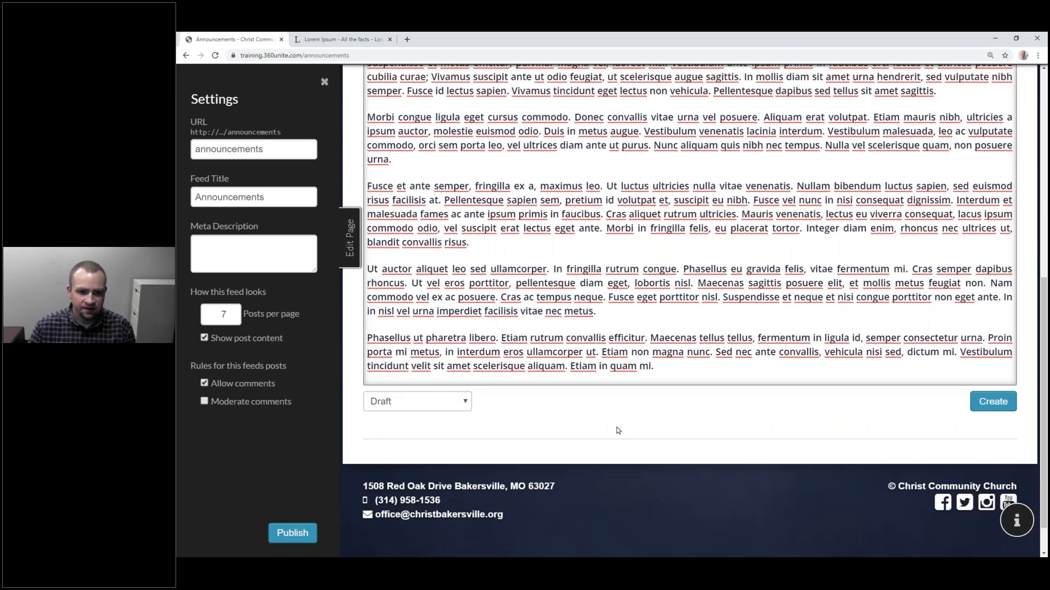
pyautogui.scroll(3, 618, 431)
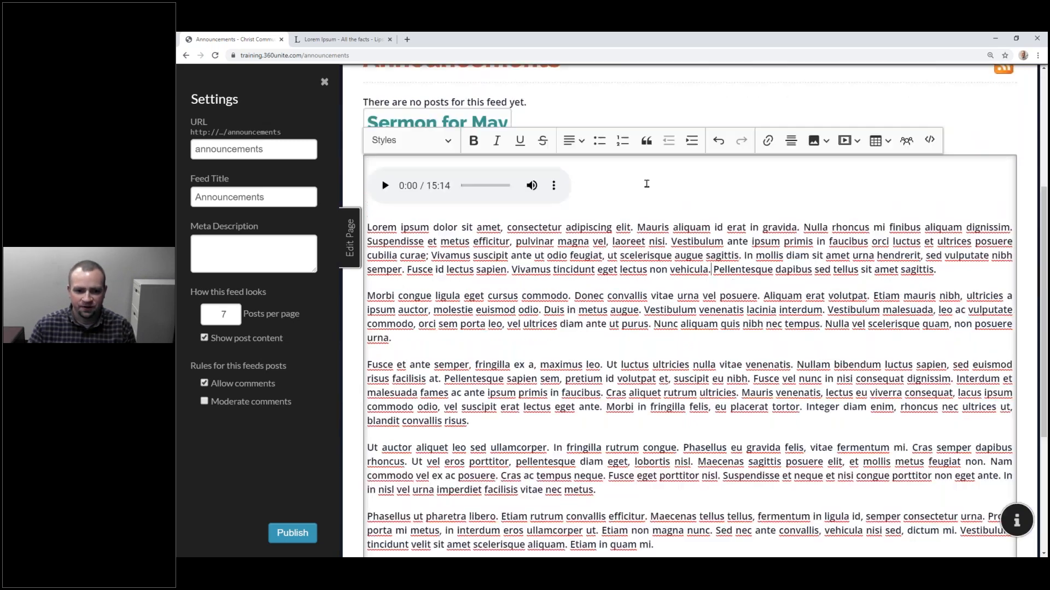
# Step: Add three blank lines below the audio player, then select the player
pyautogui.click(640, 186)
pyautogui.press('Return')
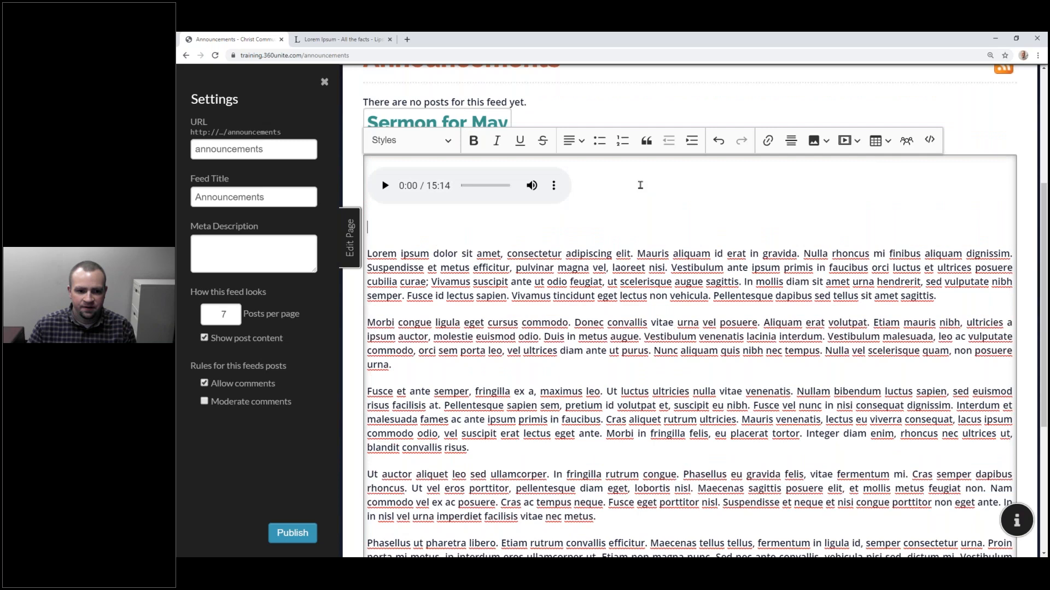
pyautogui.press('Return')
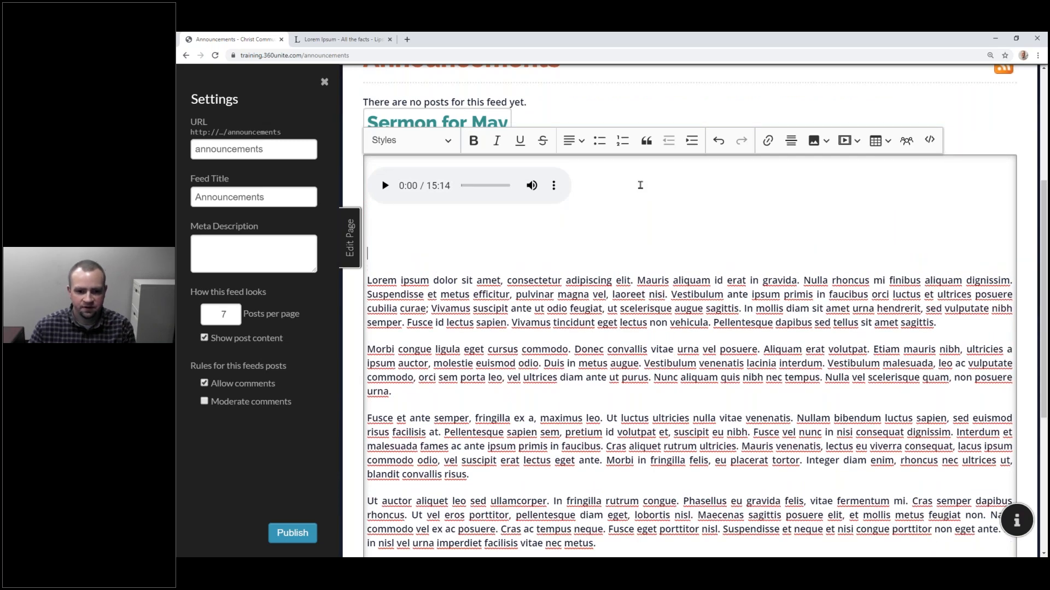
pyautogui.press('Return')
pyautogui.click(504, 186)
pyautogui.press('Return')
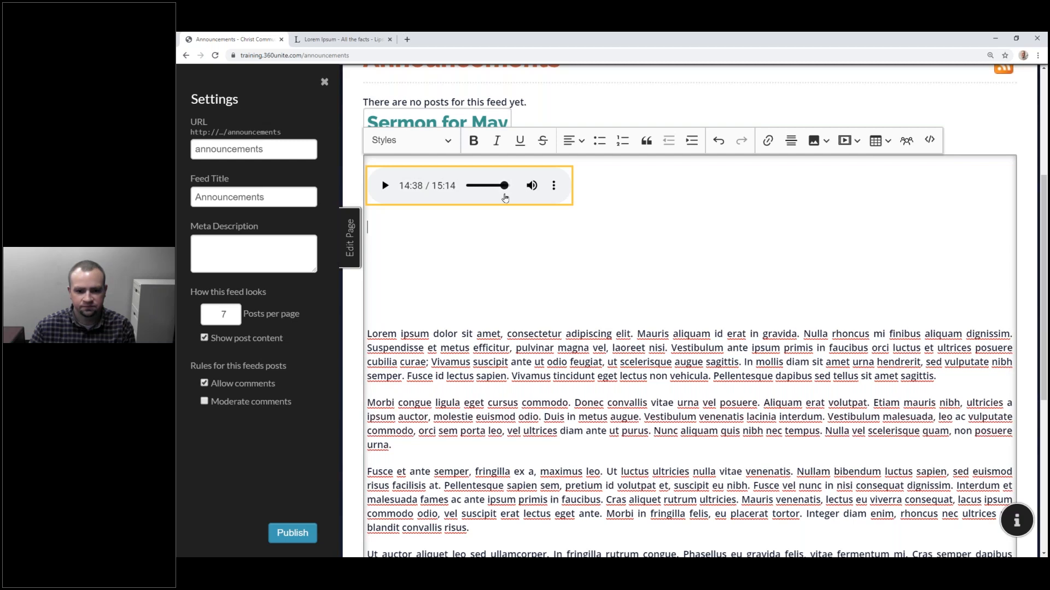
# Step: Remove the audio player and upload the sermons-banner image at the top of the post
pyautogui.press('BackSpace')
pyautogui.press('BackSpace')
pyautogui.press('BackSpace')
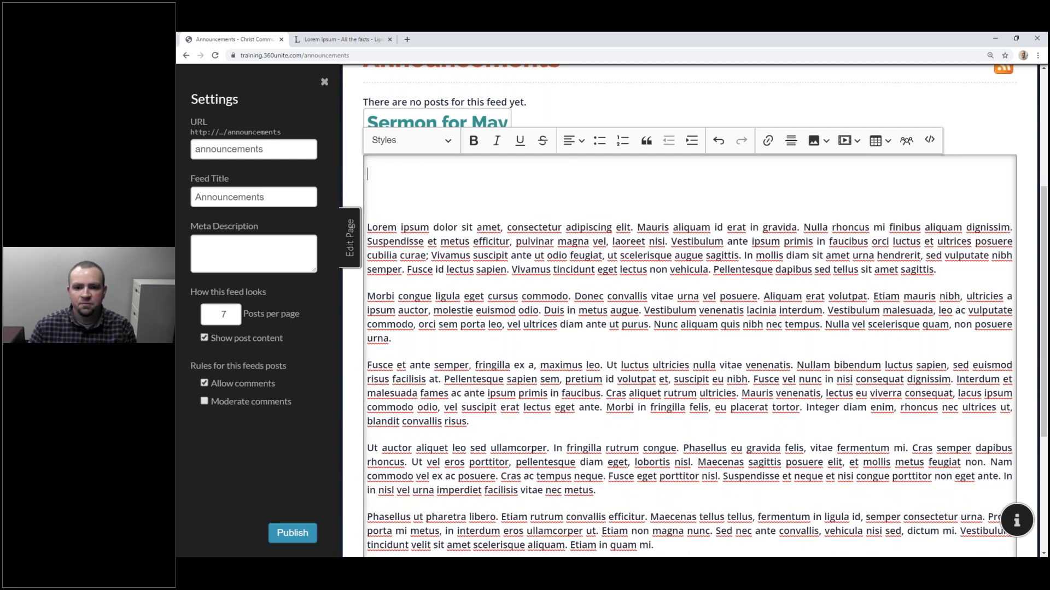
pyautogui.click(825, 140)
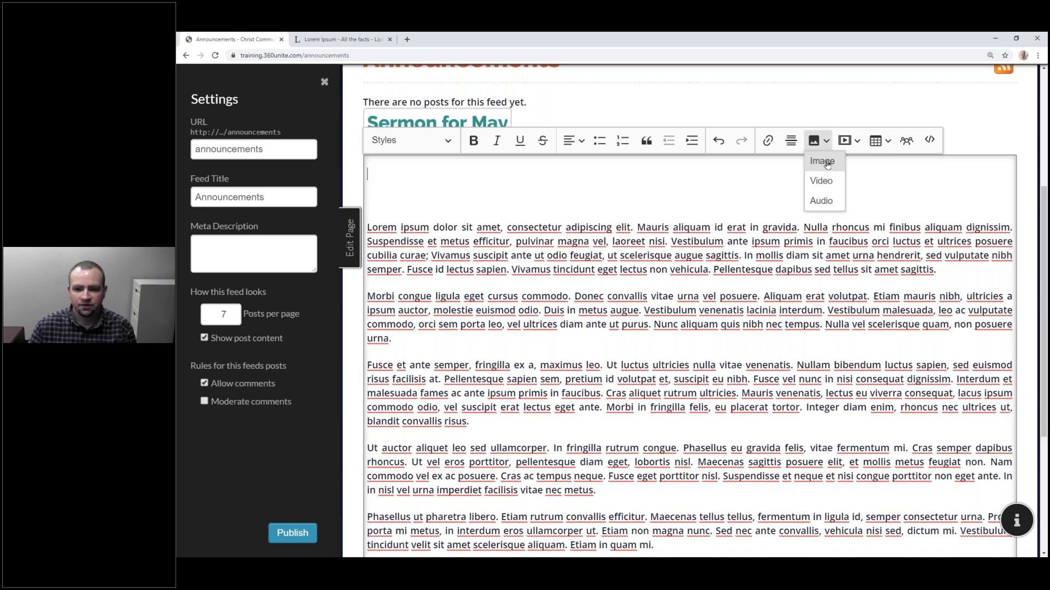
pyautogui.click(826, 160)
pyautogui.click(576, 172)
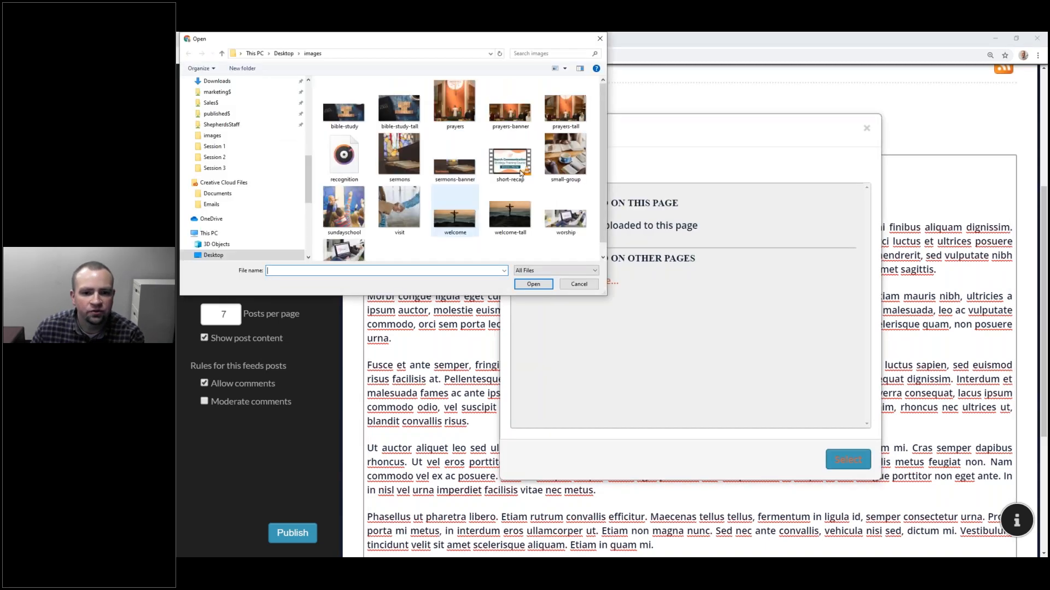
pyautogui.click(454, 164)
pyautogui.click(529, 285)
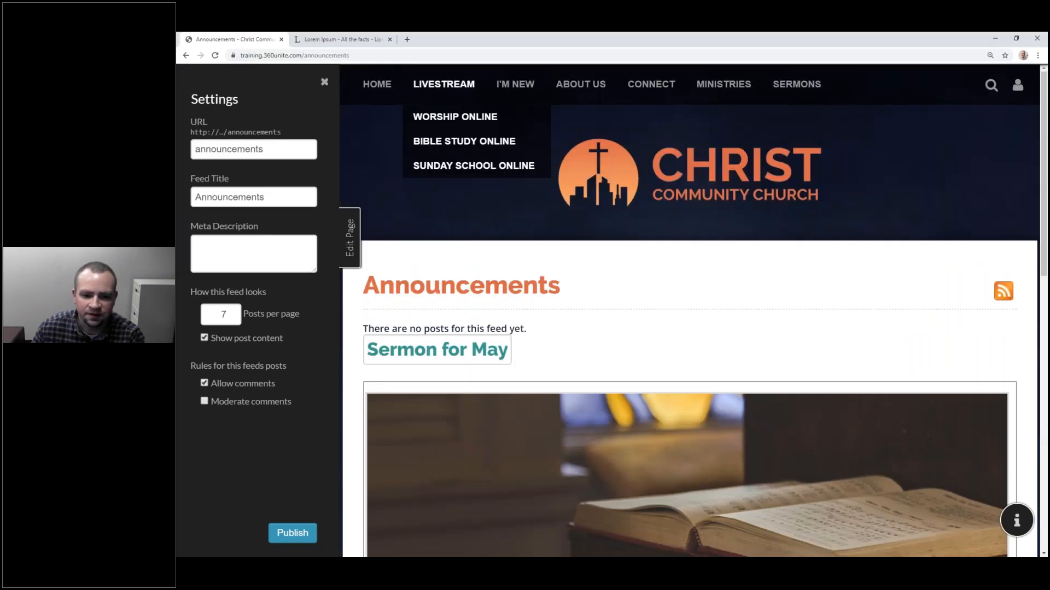
pyautogui.scroll(-3, 602, 307)
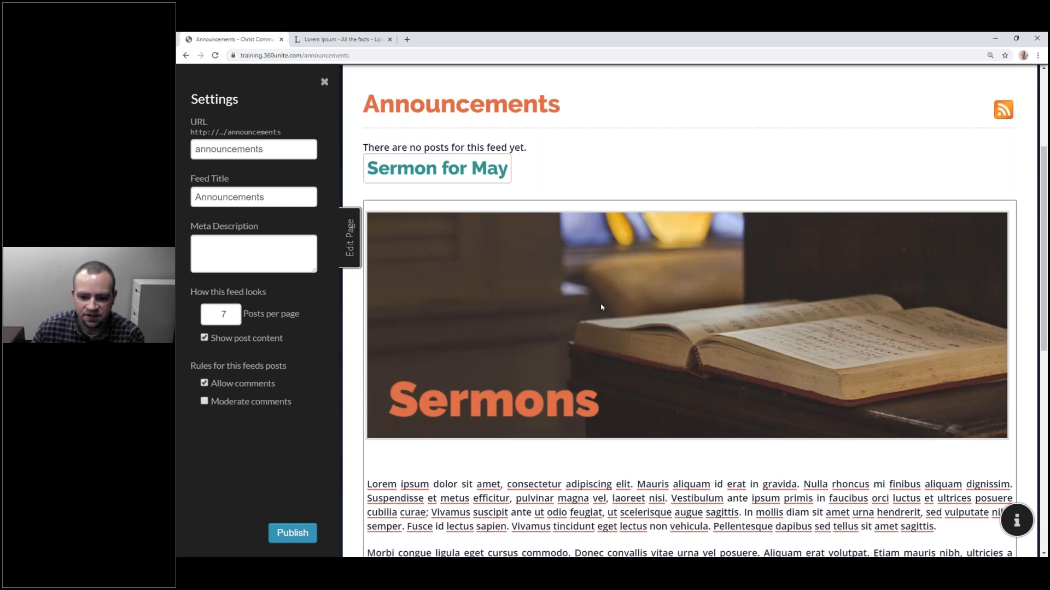
# Step: Insert the recognition.mp3 audio directly below the Sermons banner
pyautogui.click(601, 307)
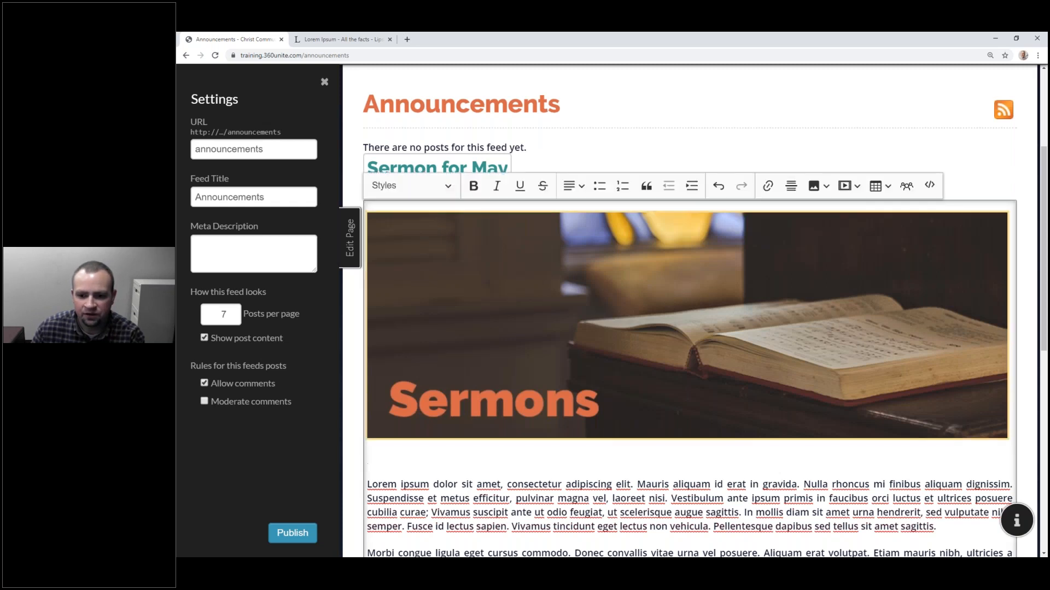
pyautogui.click(818, 186)
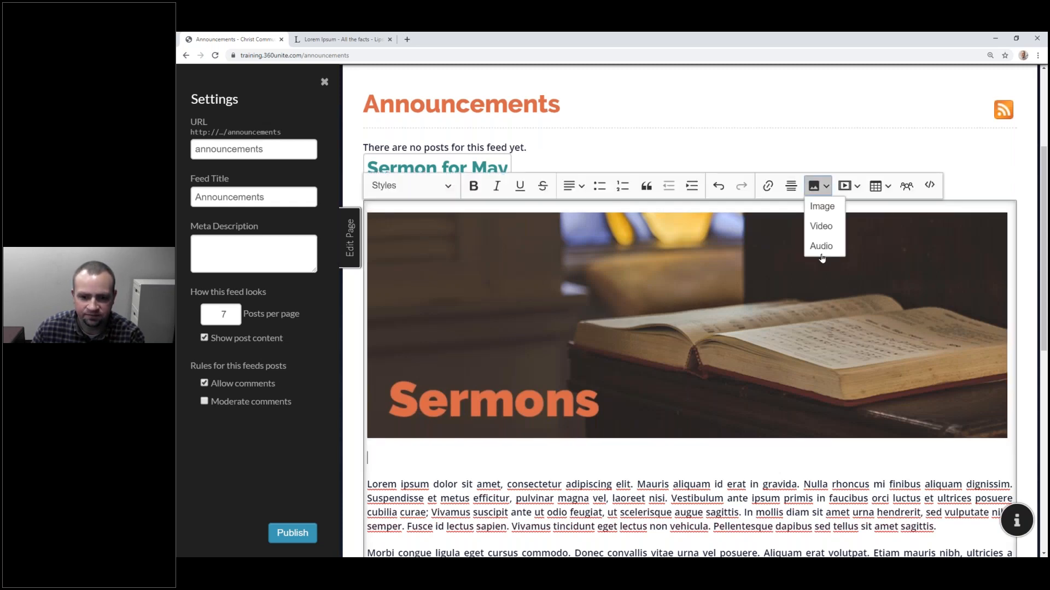
pyautogui.click(821, 247)
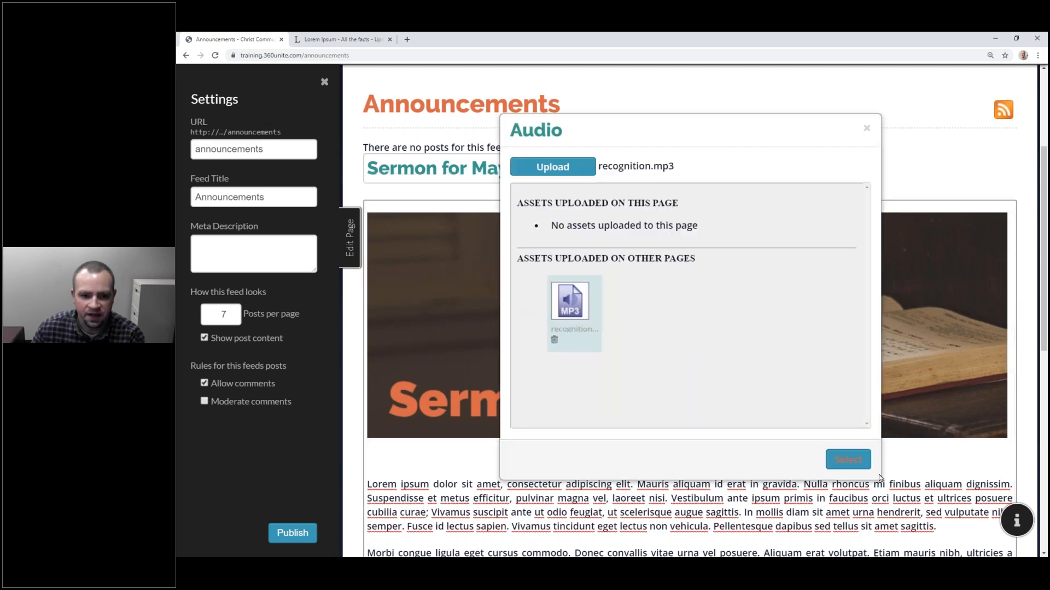
pyautogui.click(848, 459)
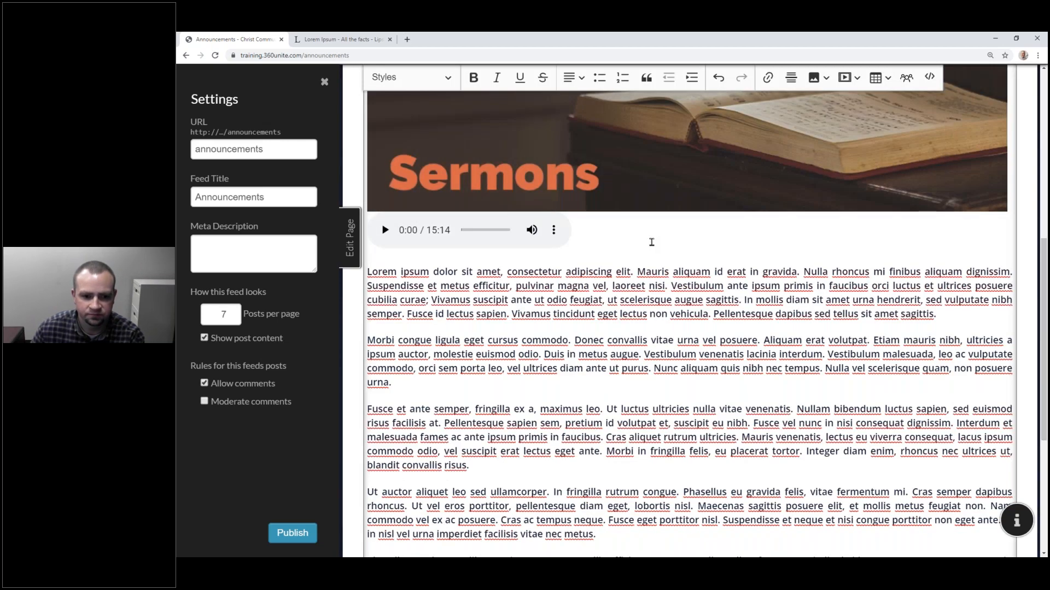
pyautogui.press('Return')
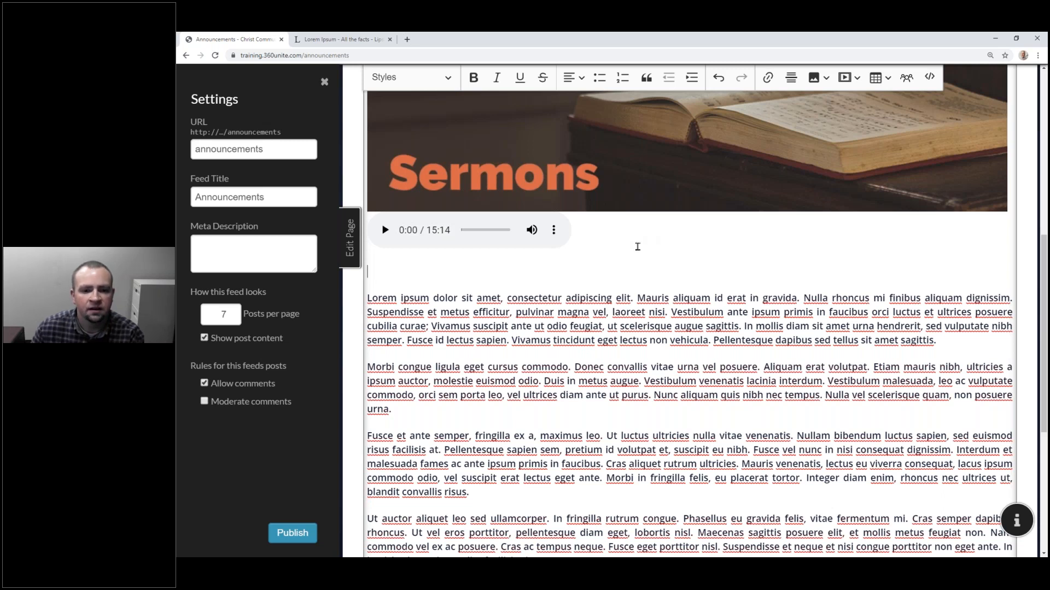
pyautogui.press('Delete')
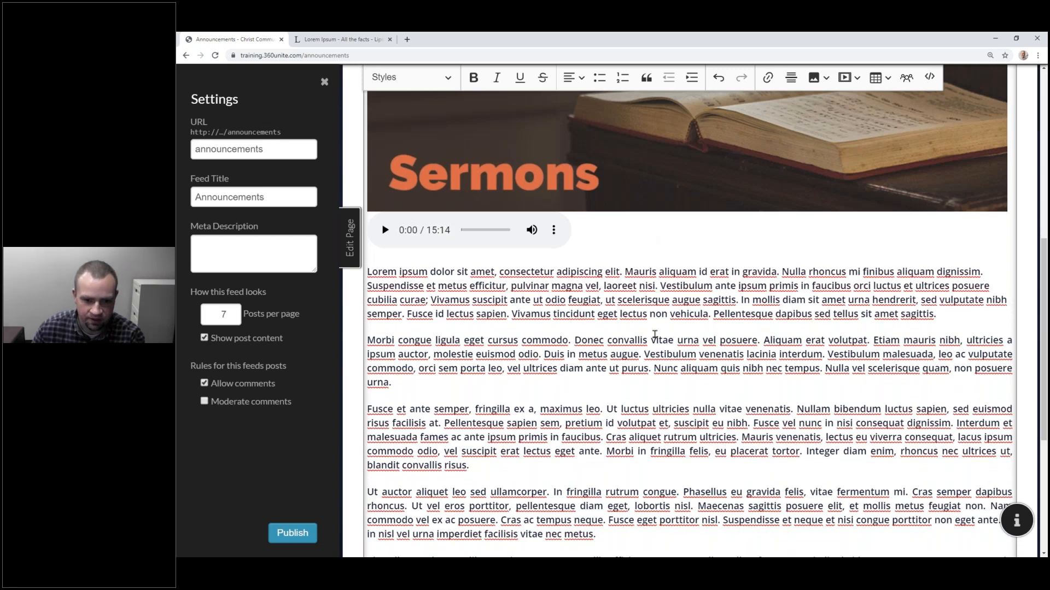
pyautogui.scroll(-2, 656, 335)
pyautogui.click(574, 256)
pyautogui.press('Return')
pyautogui.click(641, 262)
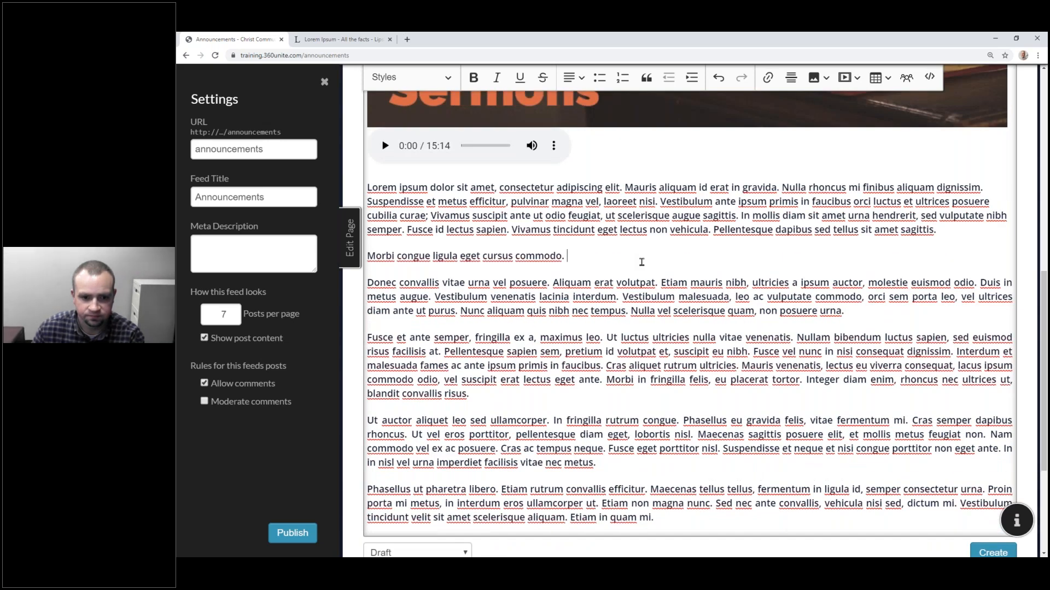
pyautogui.click(410, 77)
pyautogui.click(456, 196)
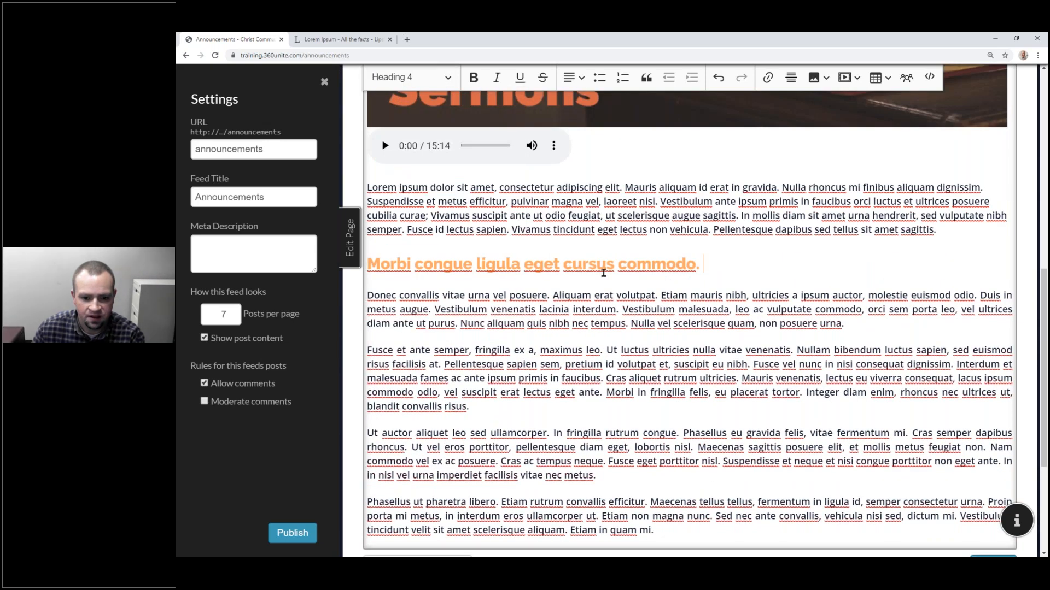
pyautogui.tripleClick(387, 445)
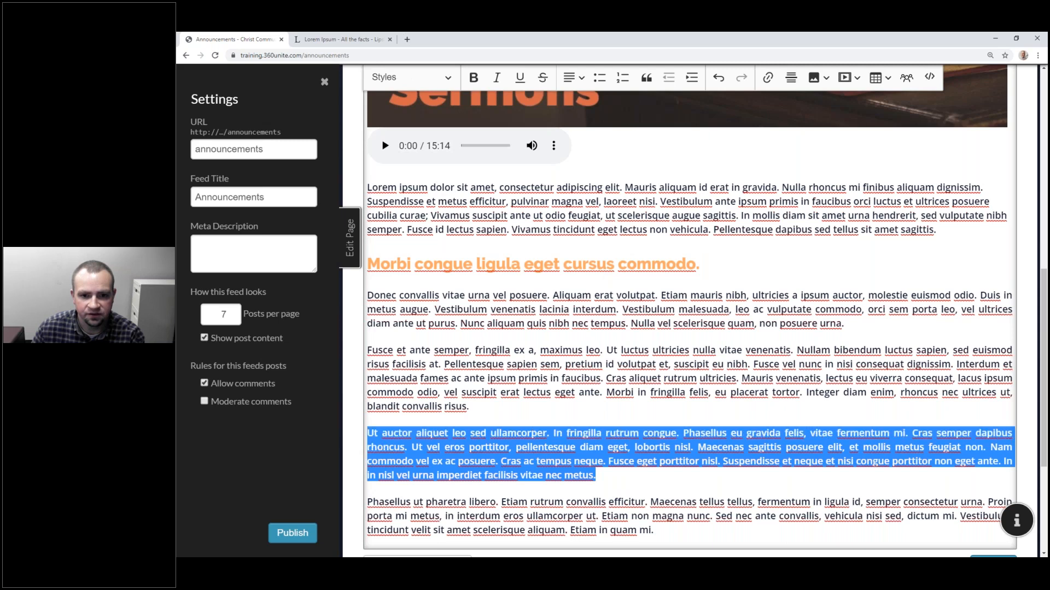
pyautogui.click(647, 79)
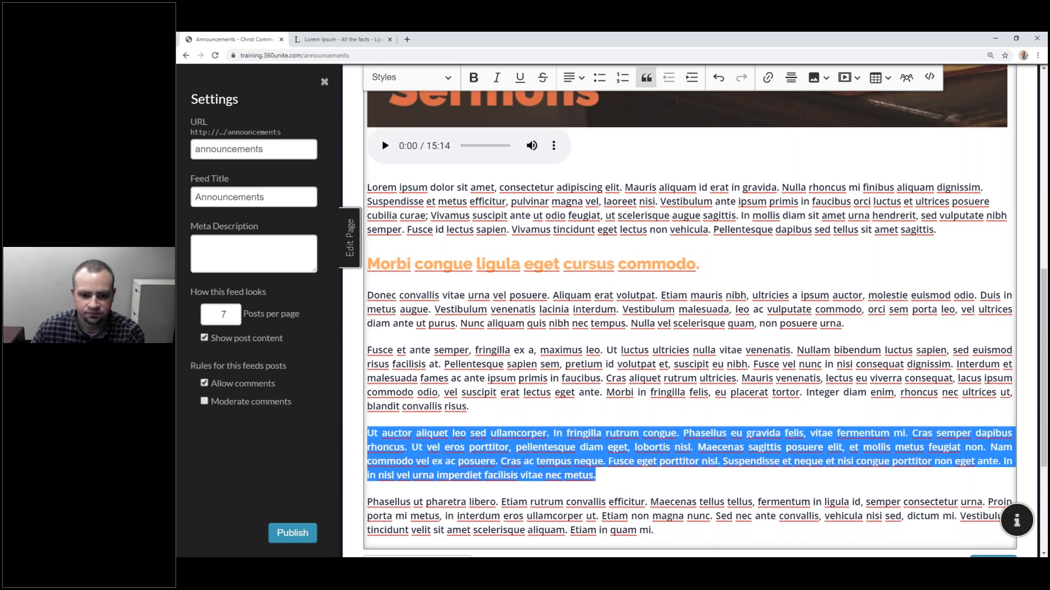
pyautogui.scroll(-4, 701, 354)
pyautogui.click(701, 355)
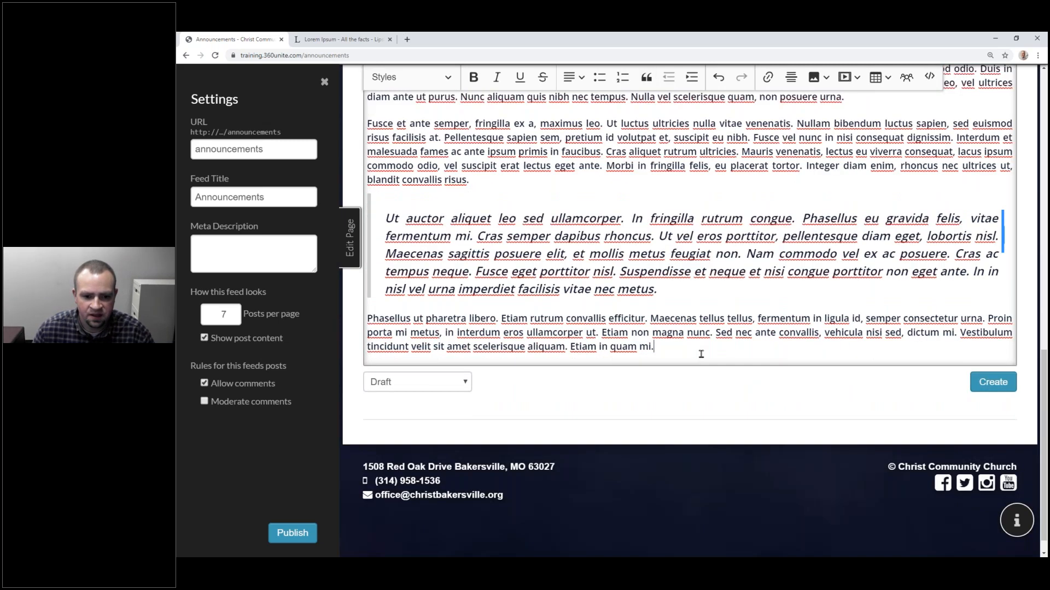
pyautogui.press('Return')
pyautogui.click(959, 333)
pyautogui.press('Return')
pyautogui.press('Return')
pyautogui.press('BackSpace')
pyautogui.click(817, 383)
pyautogui.press('BackSpace')
pyautogui.click(410, 77)
pyautogui.click(424, 312)
pyautogui.moveTo(848, 374); pyautogui.dragTo(377, 374)
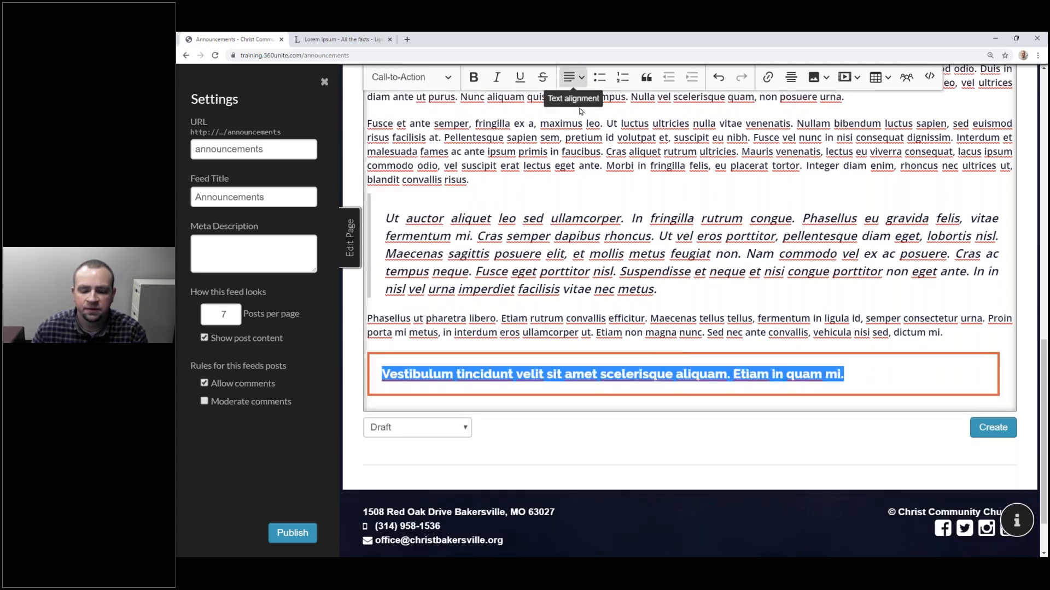
pyautogui.click(572, 77)
pyautogui.click(569, 120)
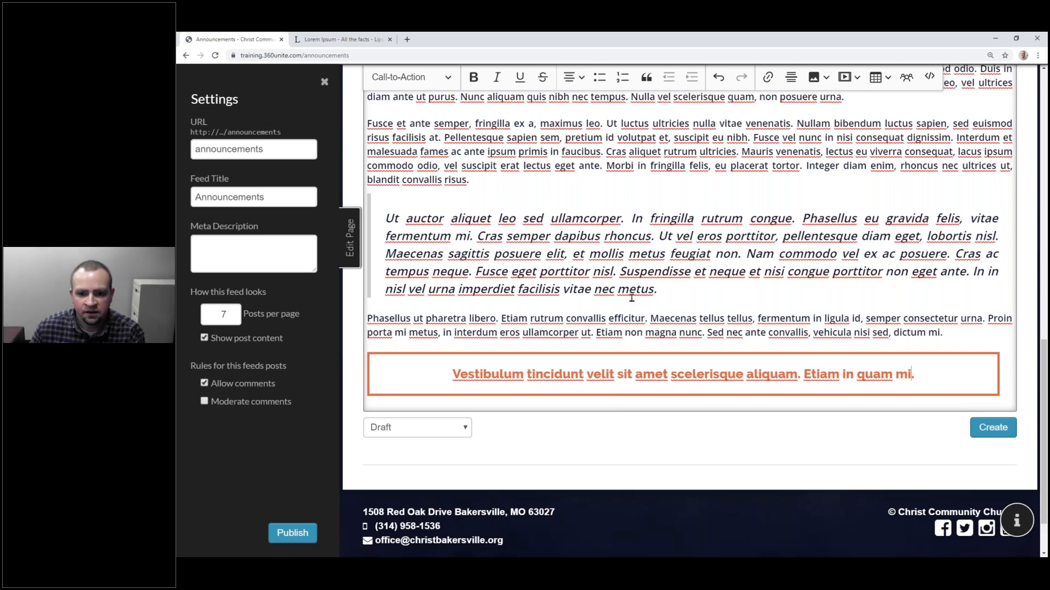
pyautogui.scroll(7, 632, 298)
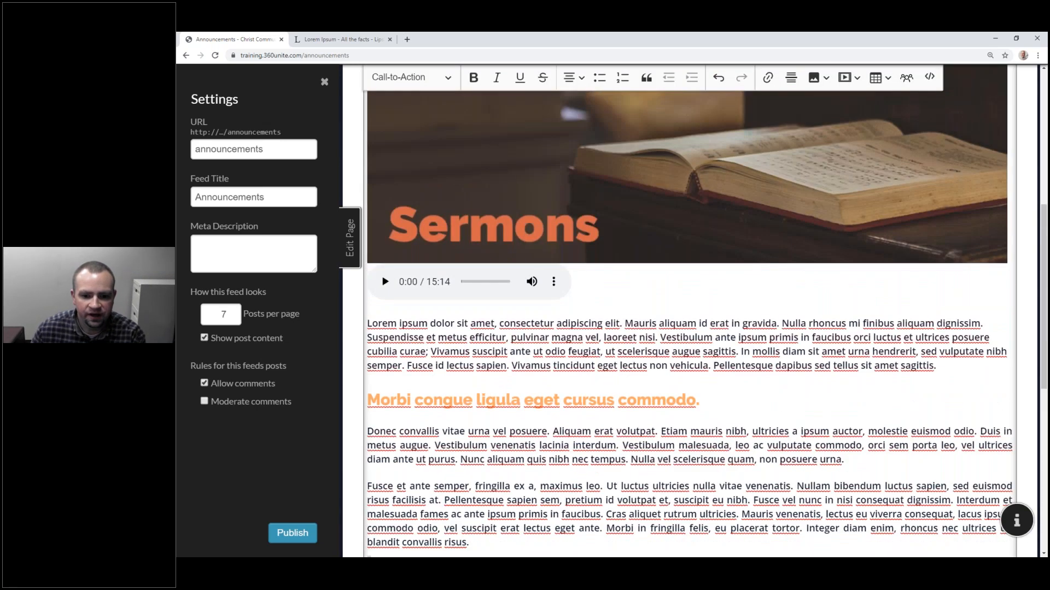
pyautogui.scroll(4, 488, 194)
pyautogui.scroll(-2, 488, 194)
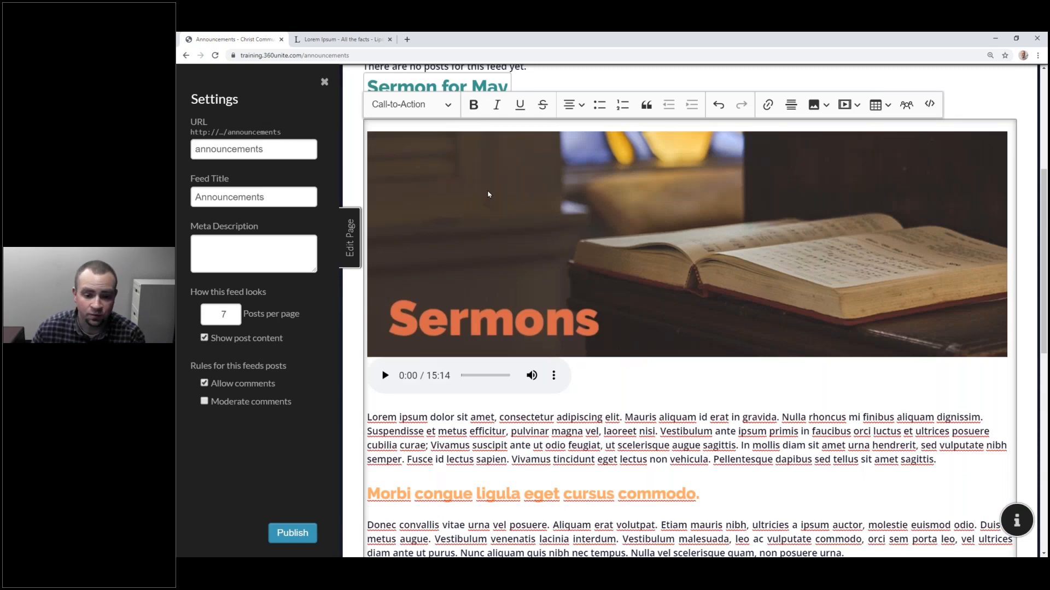
pyautogui.scroll(-10, 488, 194)
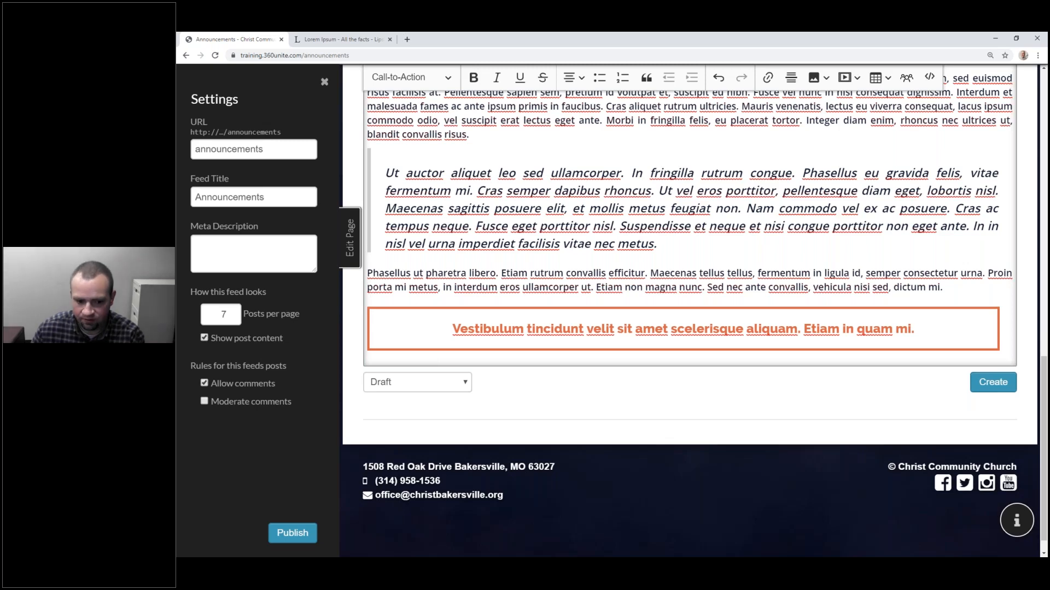
# Step: Change the post status to Scheduled and set the publish date to 13 May 2020
pyautogui.click(417, 382)
pyautogui.click(394, 421)
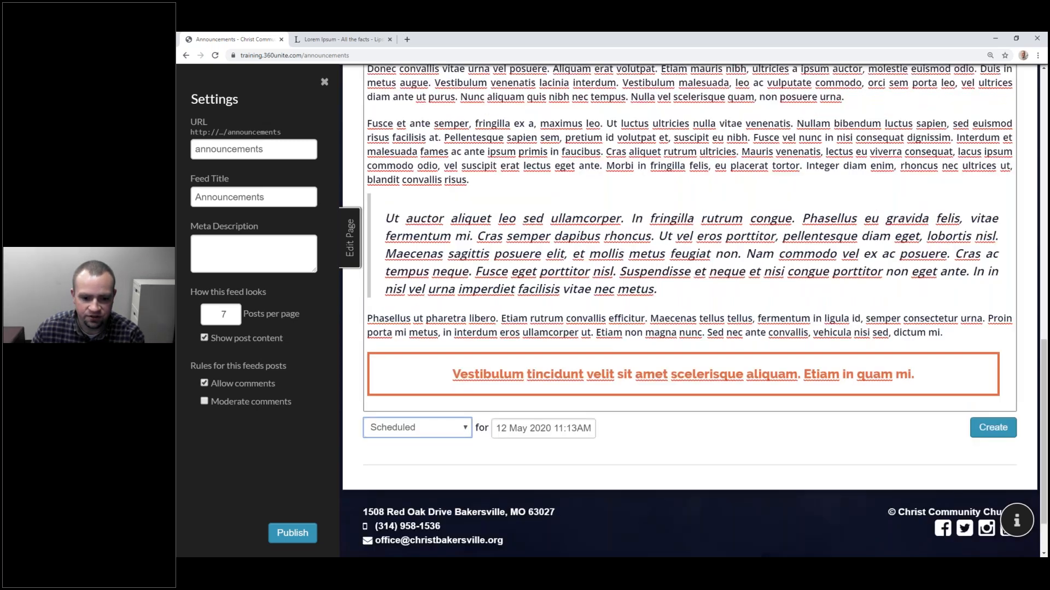
pyautogui.click(504, 430)
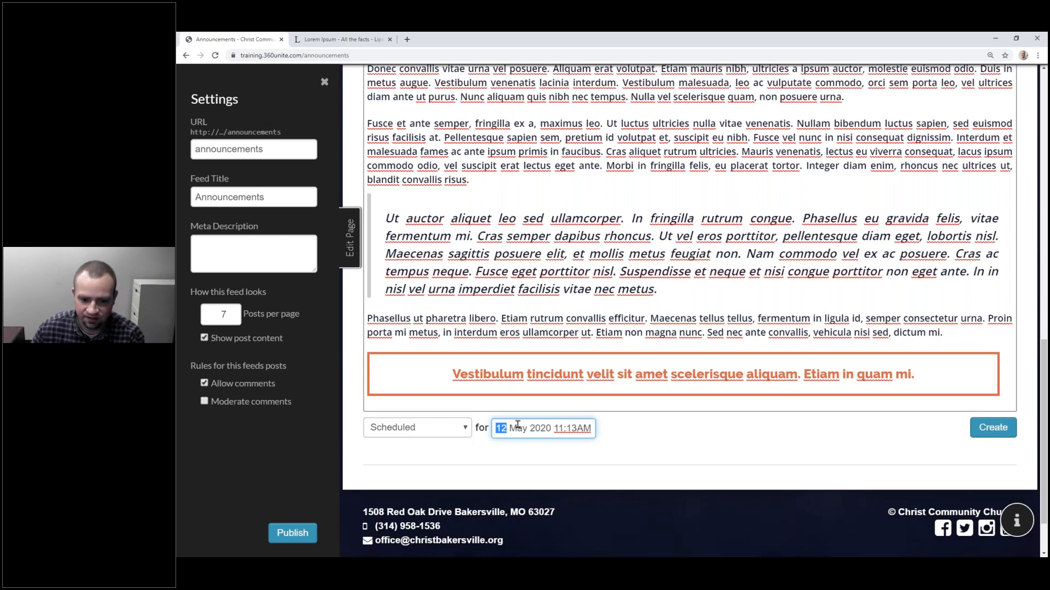
pyautogui.press('BackSpace')
pyautogui.write('13')
# Step: Set the scheduled publish time to 09:00 AM
pyautogui.click(568, 428)
pyautogui.moveTo(572, 428); pyautogui.dragTo(576, 428)
pyautogui.click(577, 428)
pyautogui.hotkey('shift', 'End')
pyautogui.press('BackSpace')
pyautogui.press('BackSpace')
pyautogui.press('BackSpace')
pyautogui.press('BackSpace')
pyautogui.press('BackSpace')
pyautogui.hotkey('ctrl', 'z')
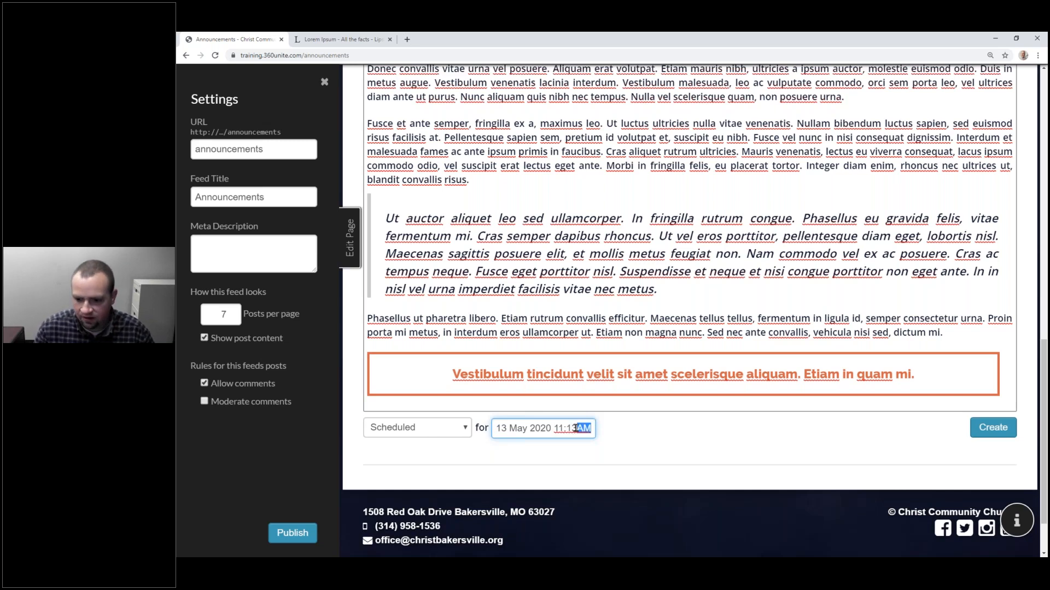
pyautogui.click(598, 435)
pyautogui.click(558, 428)
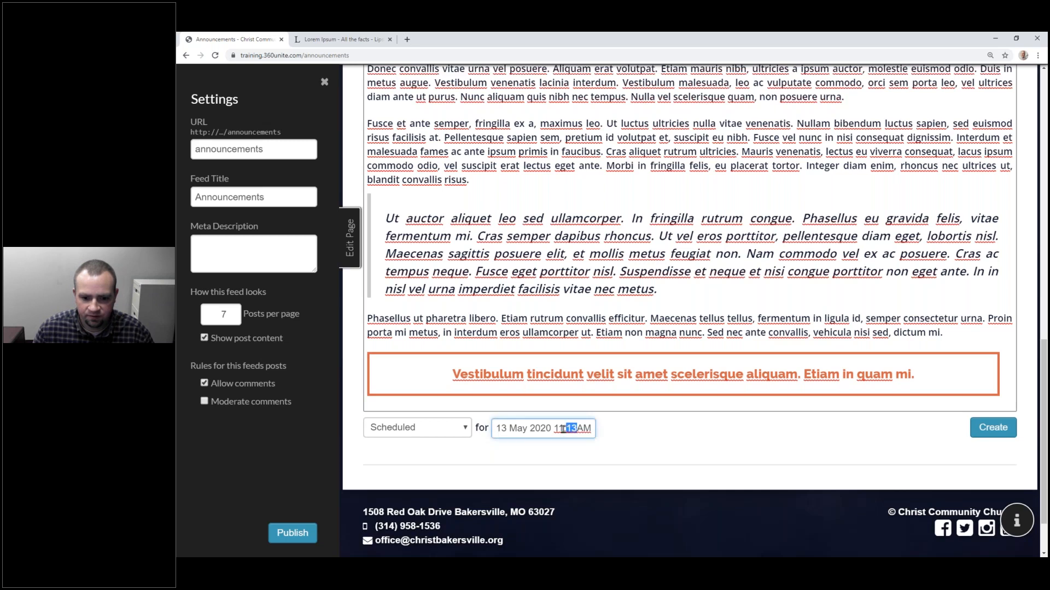
pyautogui.write('090')
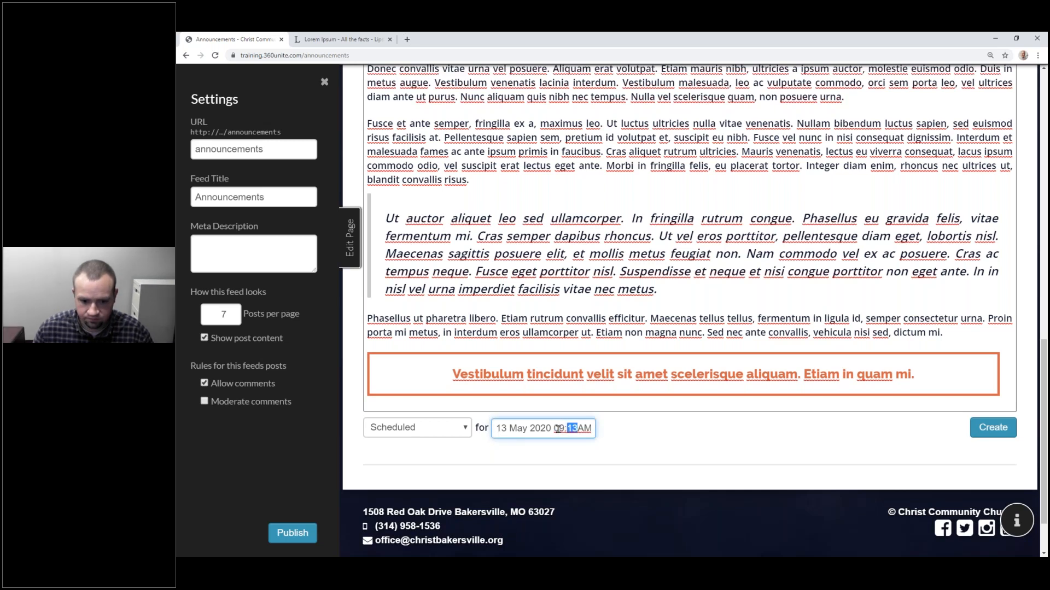
# Step: Create the scheduled 'Sermon for May 10, 2020' post and check it in the feed
pyautogui.click(993, 427)
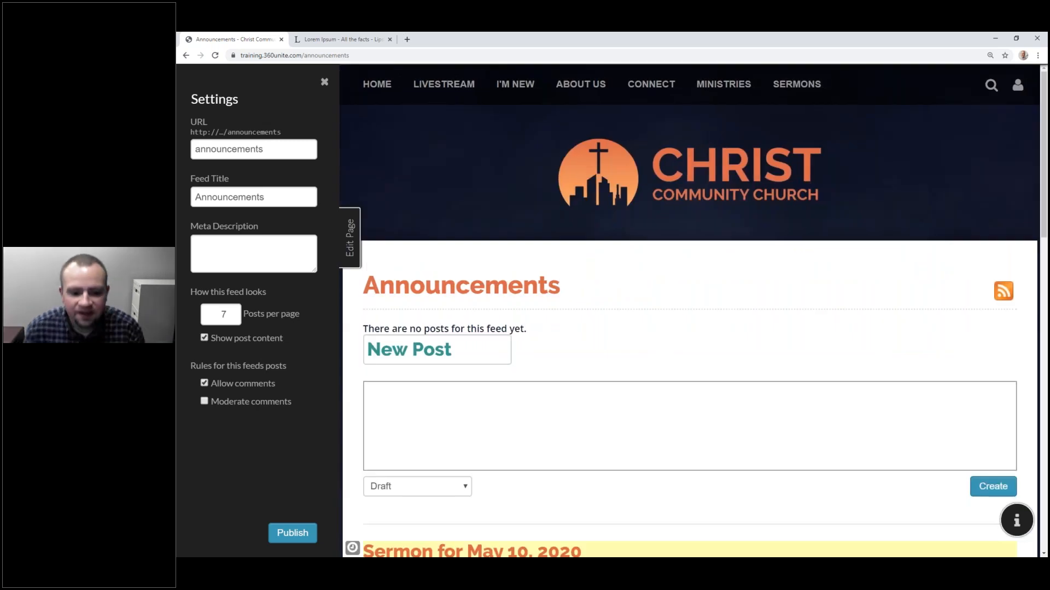
pyautogui.scroll(-5, 624, 326)
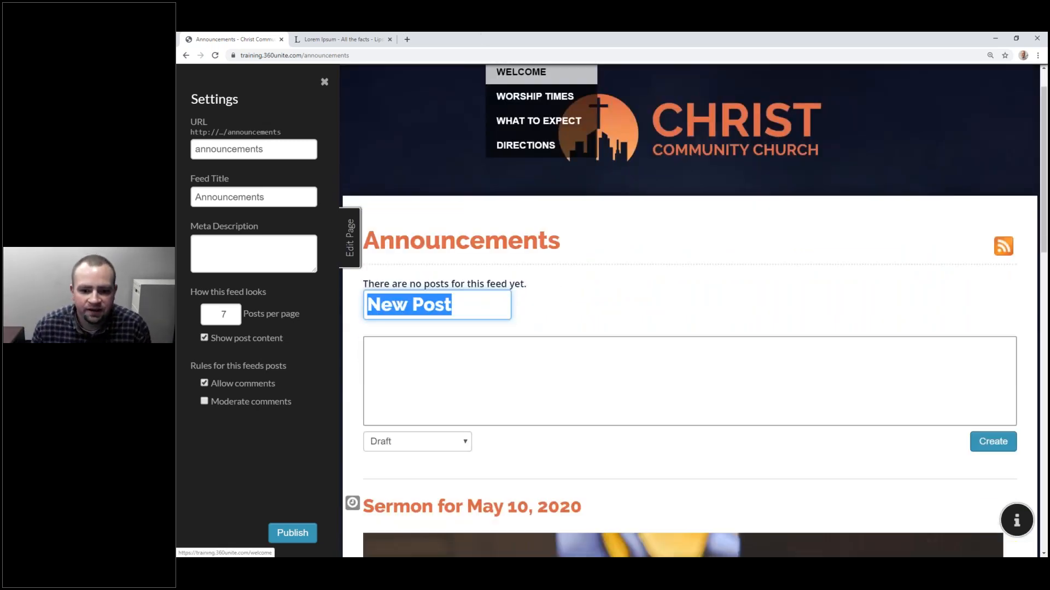
pyautogui.scroll(-4, 625, 326)
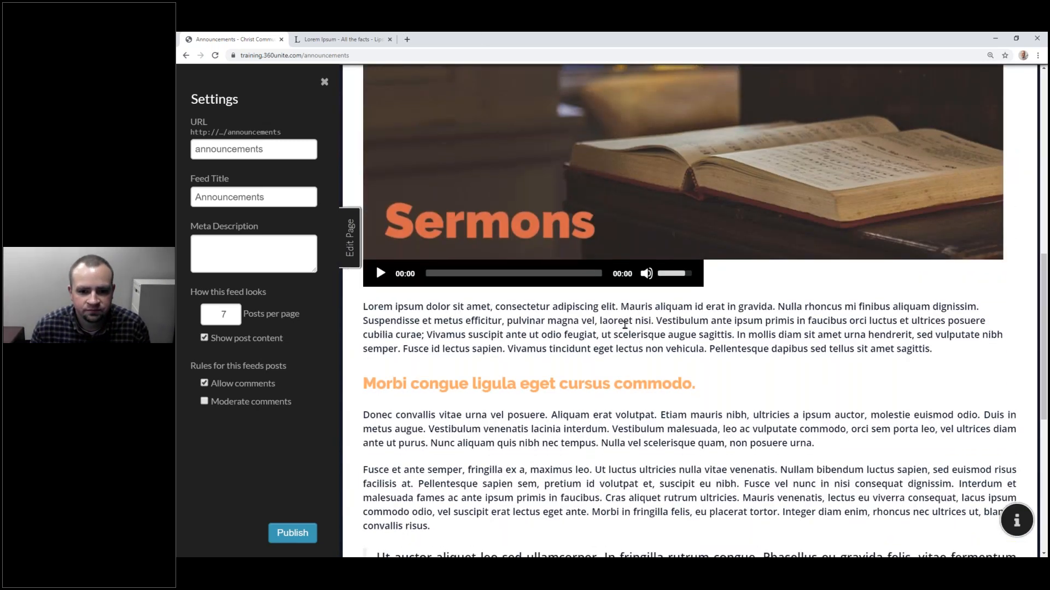
pyautogui.scroll(6, 625, 326)
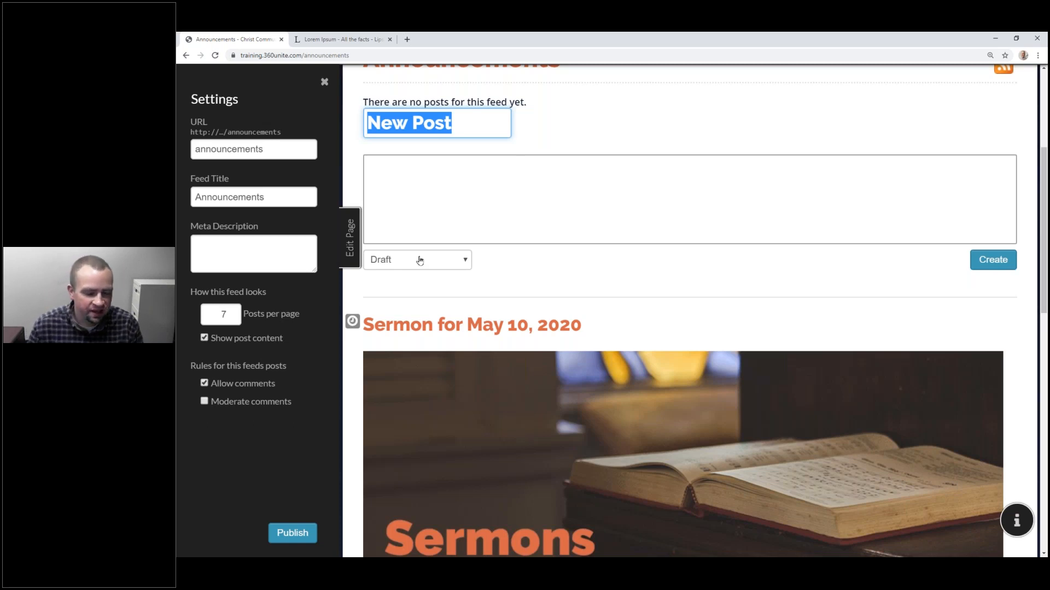
pyautogui.scroll(3, 558, 230)
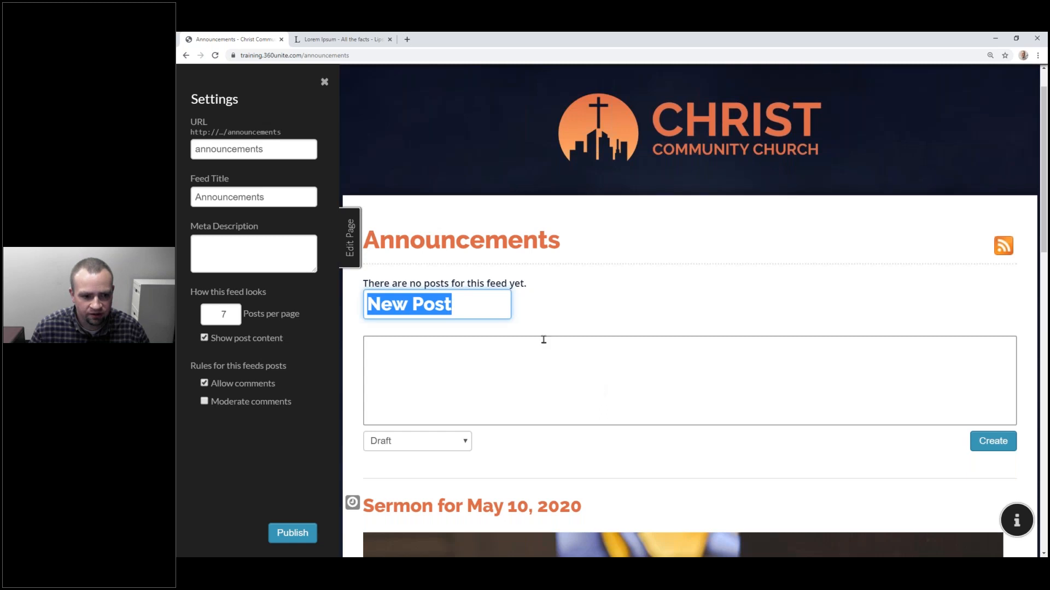
# Step: Set the Announcements feed to show 20 posts per page
pyautogui.doubleClick(250, 150)
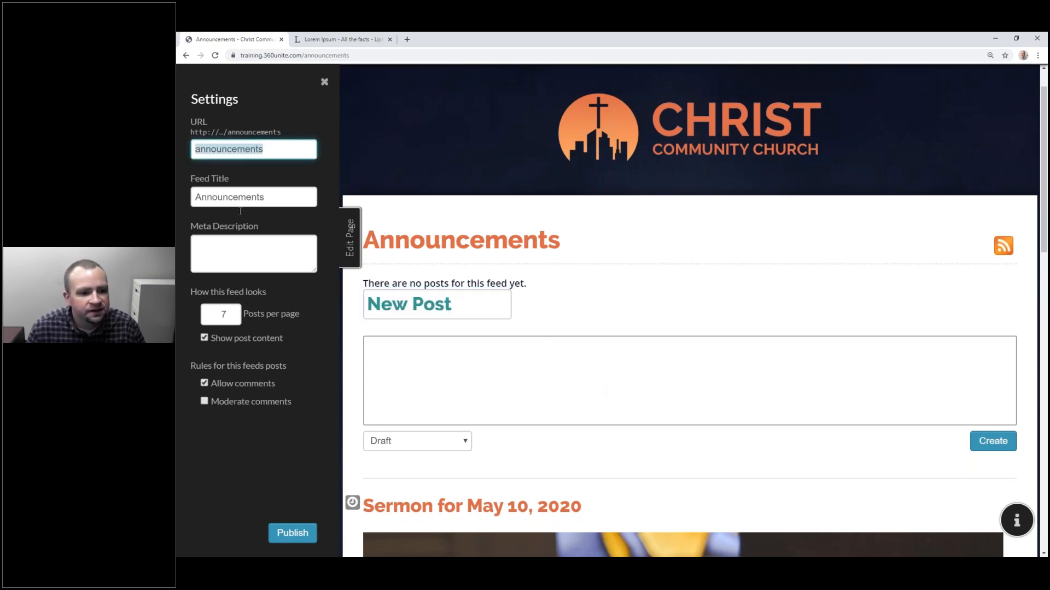
pyautogui.click(226, 261)
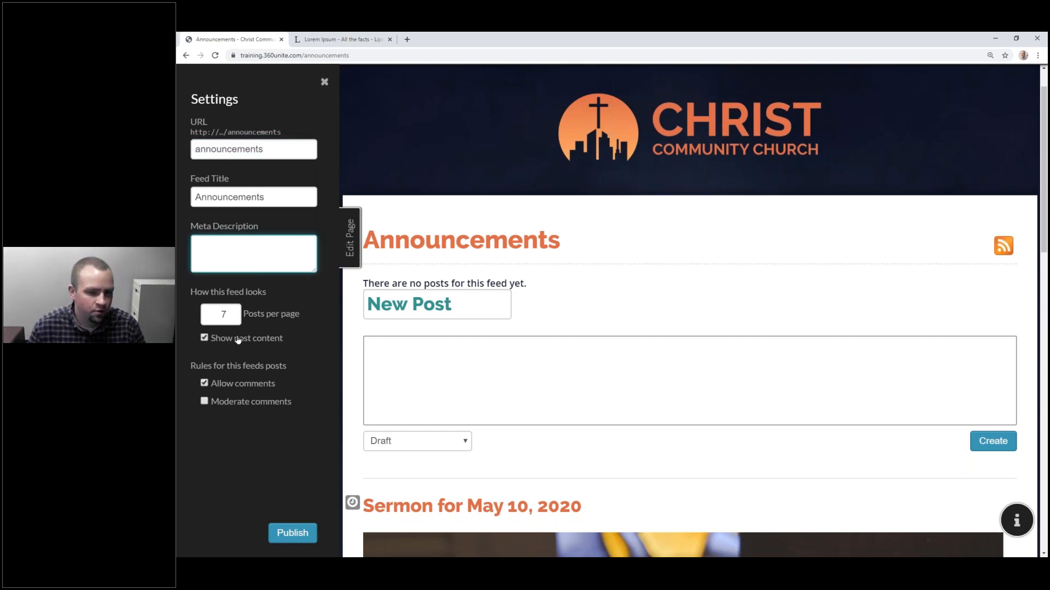
pyautogui.click(231, 317)
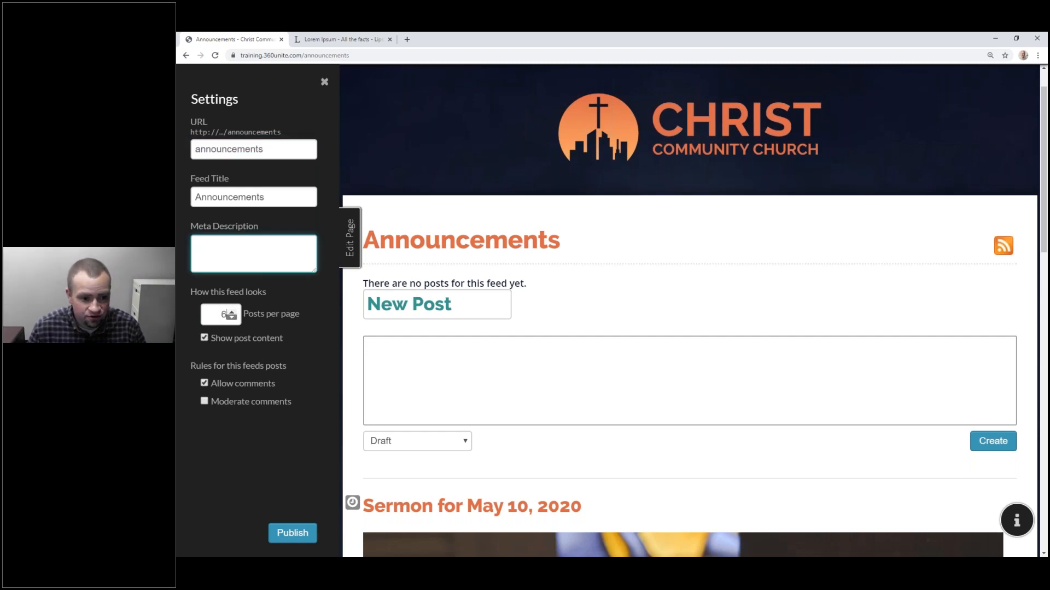
pyautogui.click(232, 312)
pyautogui.click(232, 311)
pyautogui.click(232, 312)
pyautogui.click(232, 312)
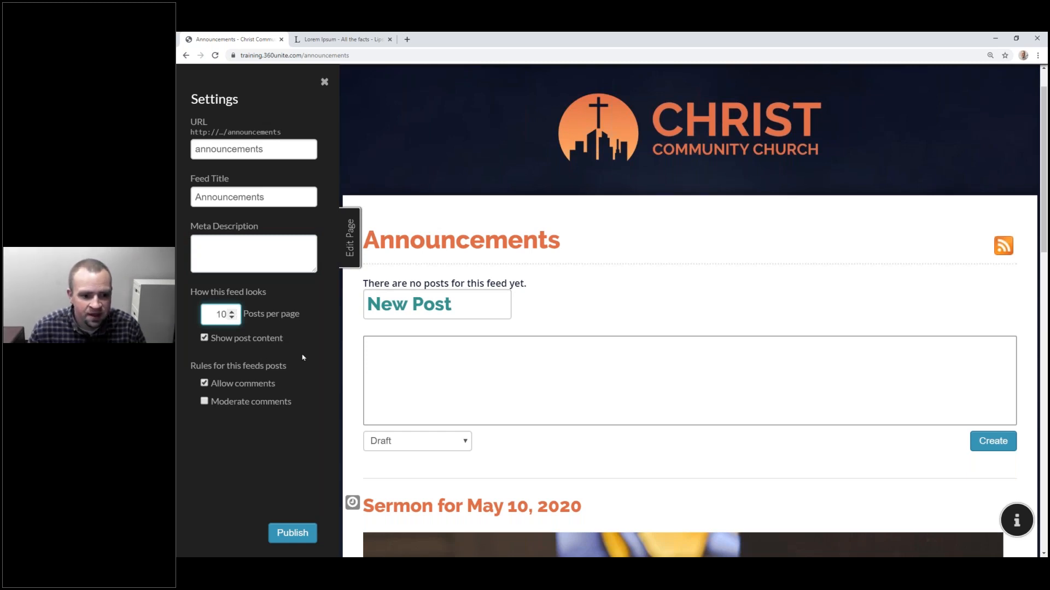
pyautogui.click(259, 340)
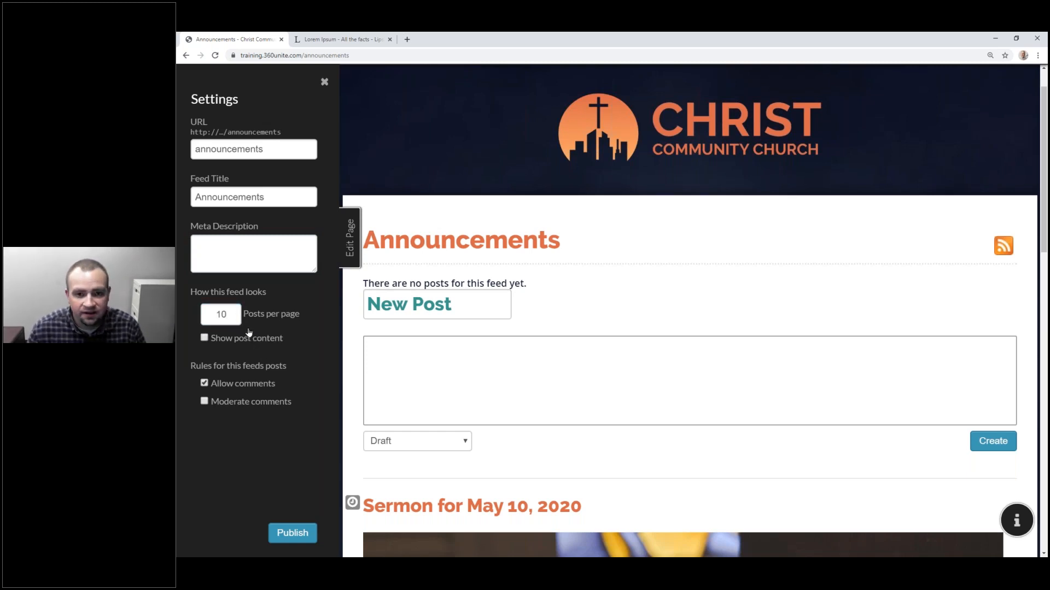
pyautogui.click(232, 312)
pyautogui.write('20')
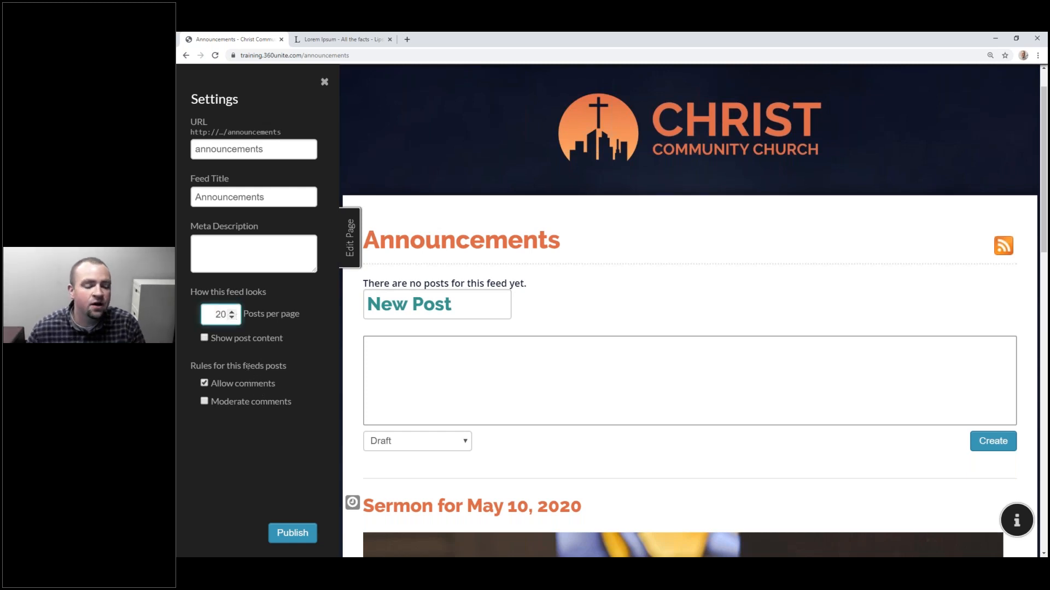
# Step: Turn on comment moderation and publish the feed settings
pyautogui.click(249, 409)
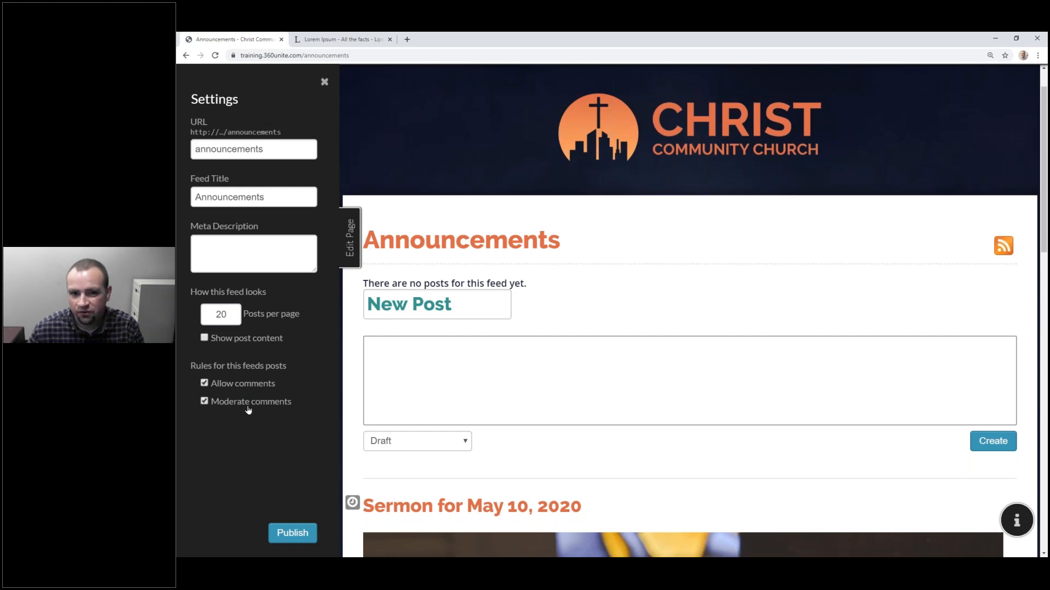
pyautogui.click(247, 411)
pyautogui.click(247, 413)
pyautogui.click(292, 533)
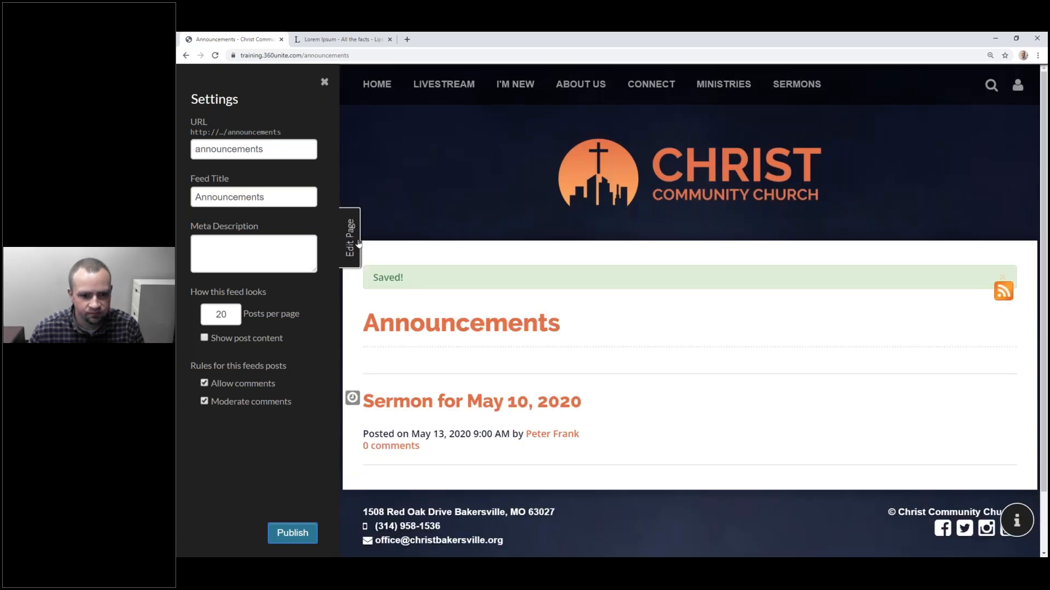
# Step: Republish the feed with full post content shown and preview it
pyautogui.click(351, 238)
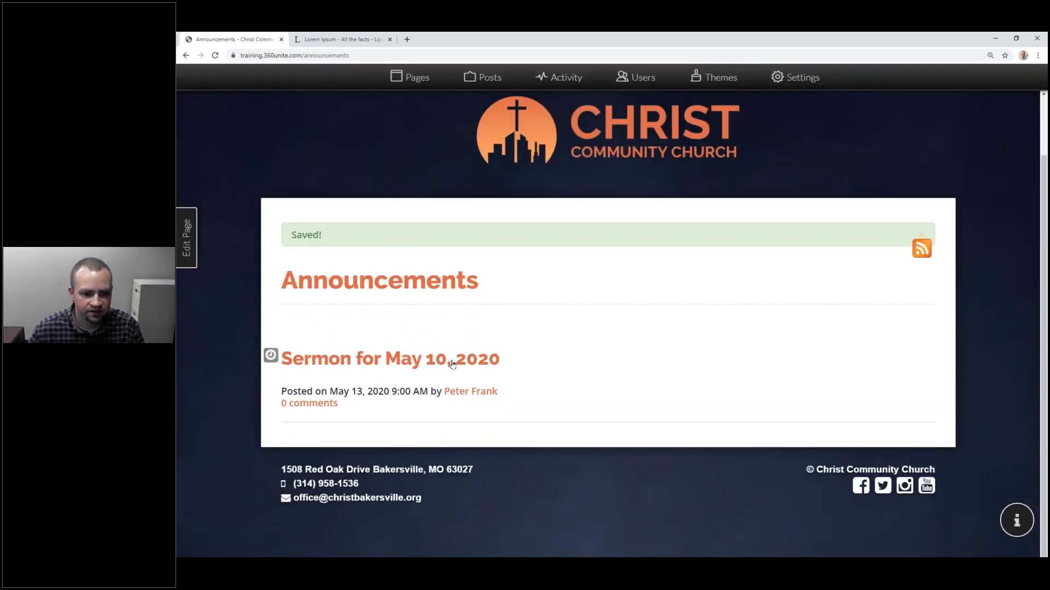
pyautogui.click(186, 237)
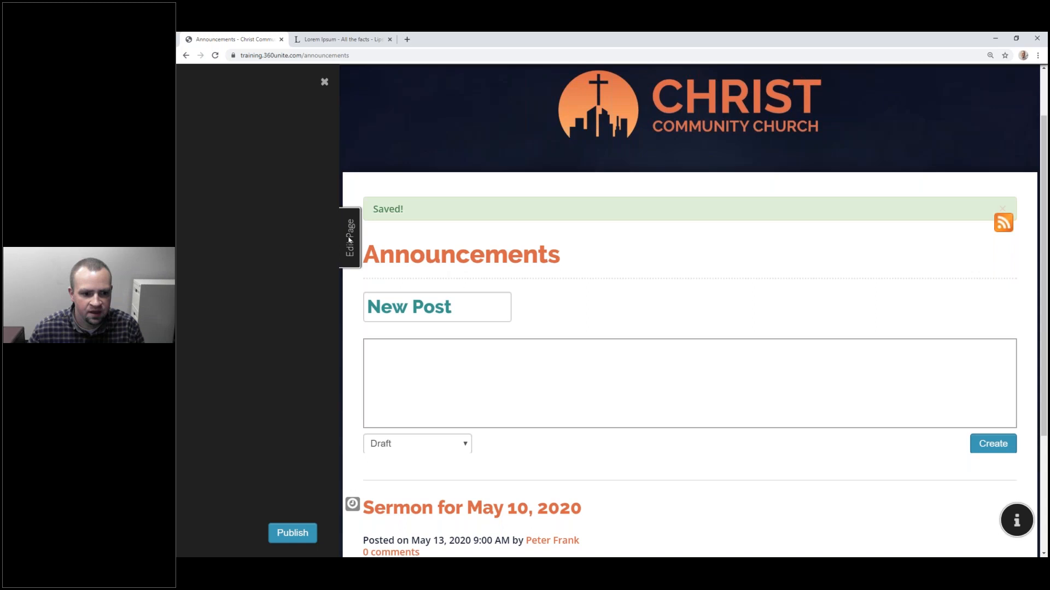
pyautogui.click(301, 534)
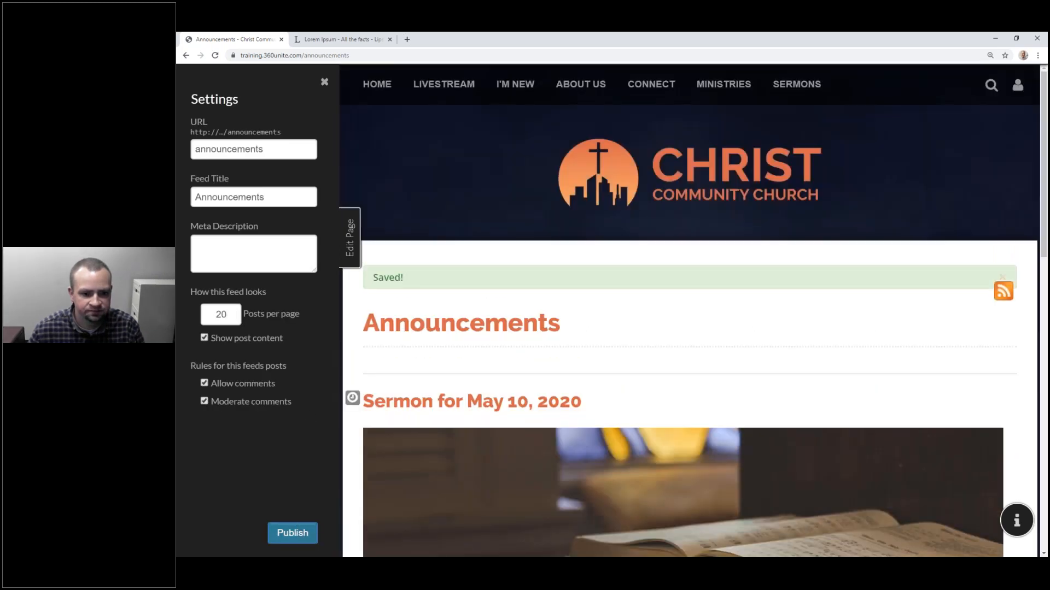
pyautogui.click(356, 245)
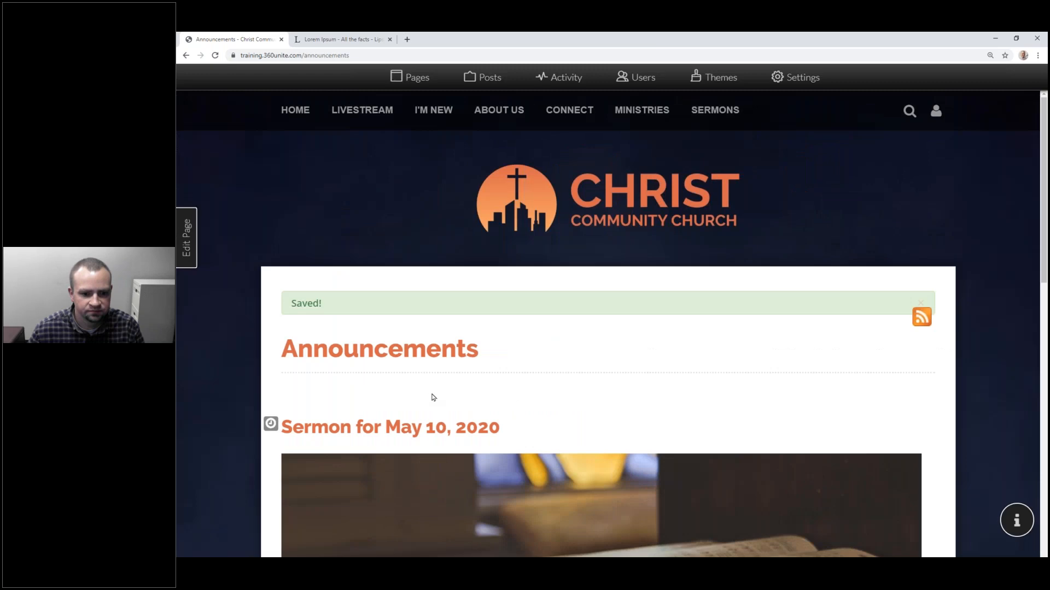
# Step: Open the 'Sermon for May 10, 2020' post's own page
pyautogui.scroll(-5, 432, 388)
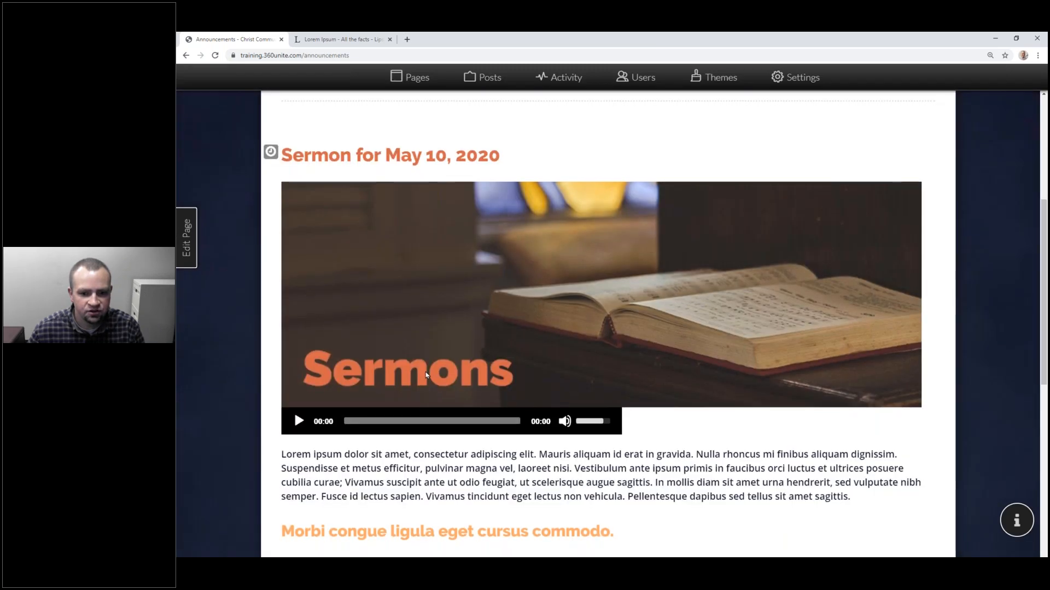
pyautogui.scroll(-5, 427, 375)
pyautogui.scroll(7, 425, 364)
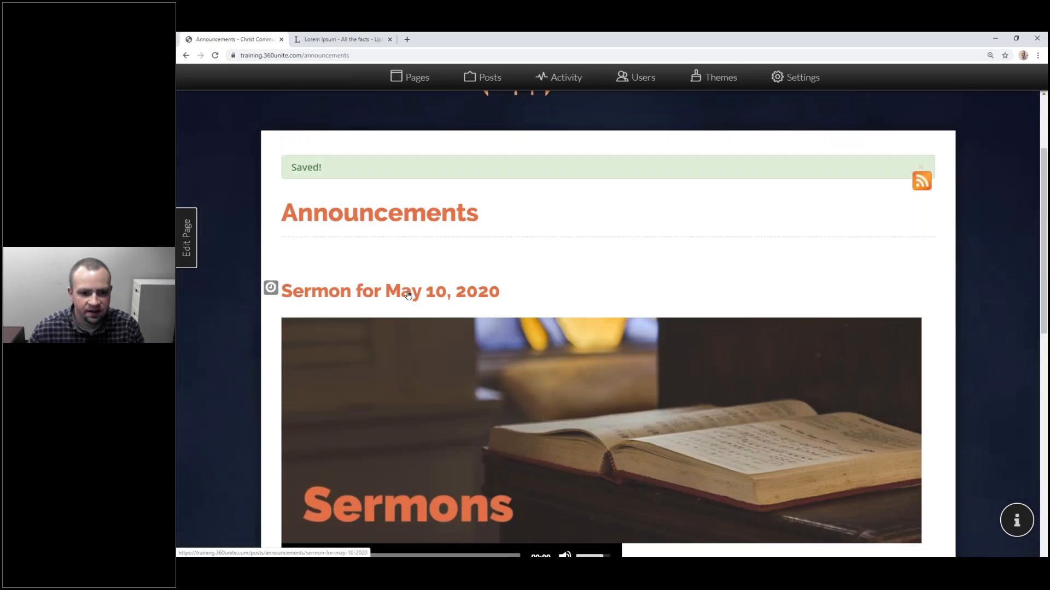
pyautogui.click(408, 296)
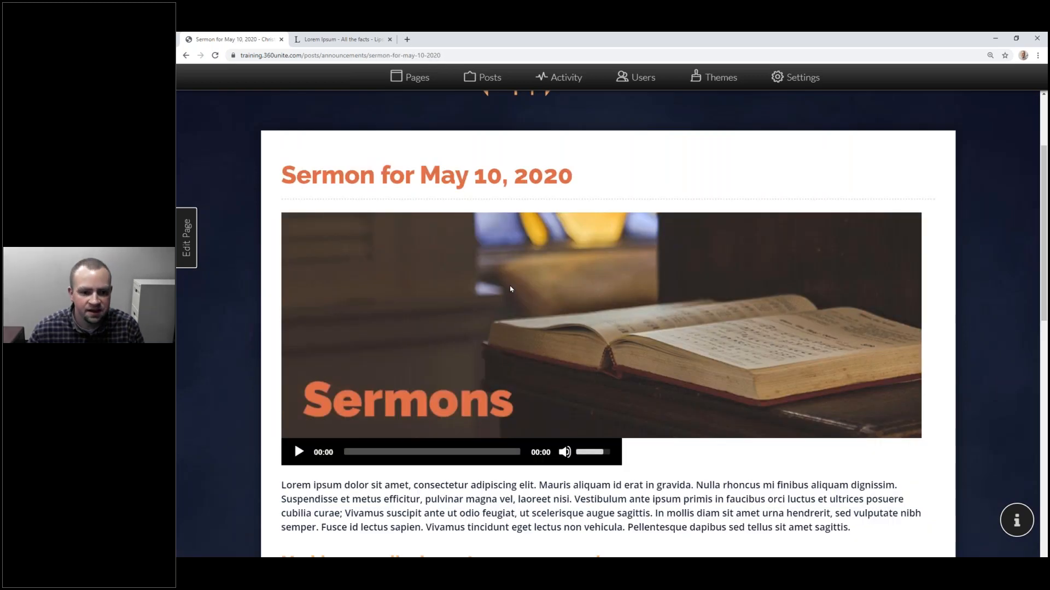
pyautogui.scroll(3, 510, 289)
pyautogui.moveTo(282, 311); pyautogui.dragTo(580, 316)
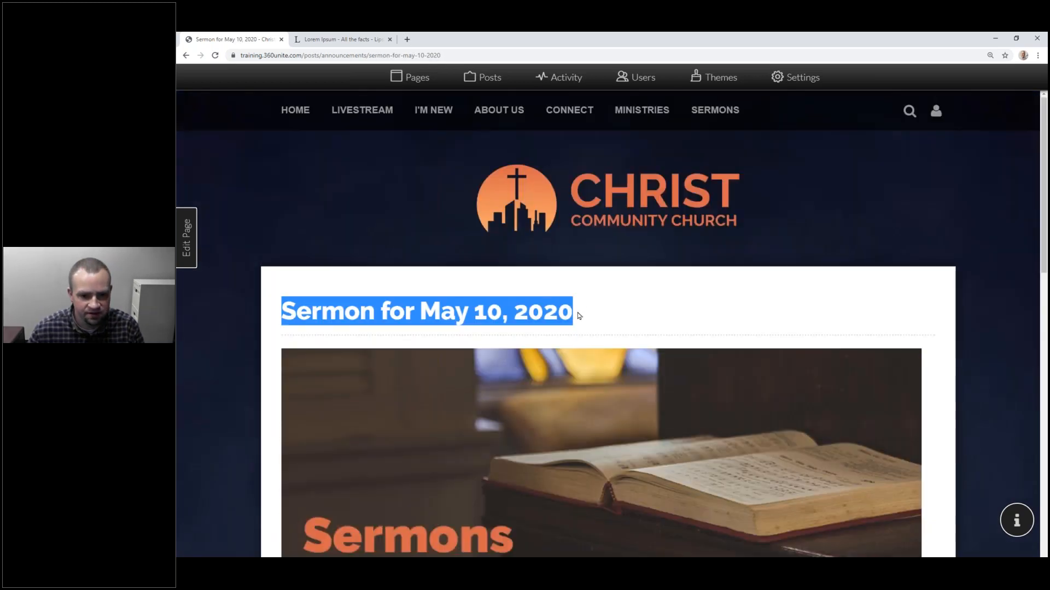
pyautogui.click(580, 316)
# Step: Post the comment 'This is a comment' on the sermon post
pyautogui.scroll(-5, 590, 317)
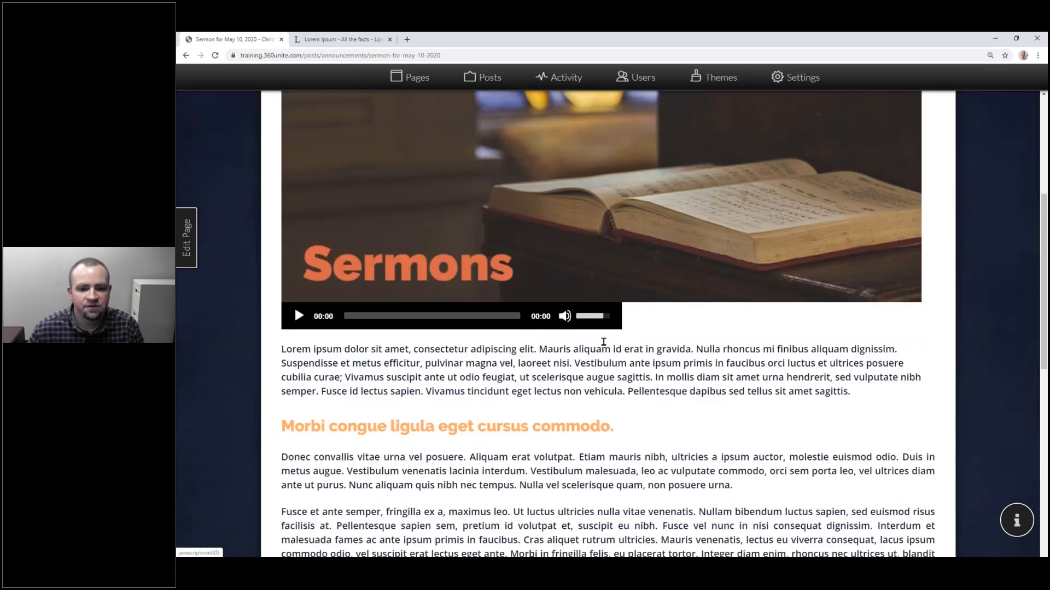
pyautogui.scroll(-10, 601, 342)
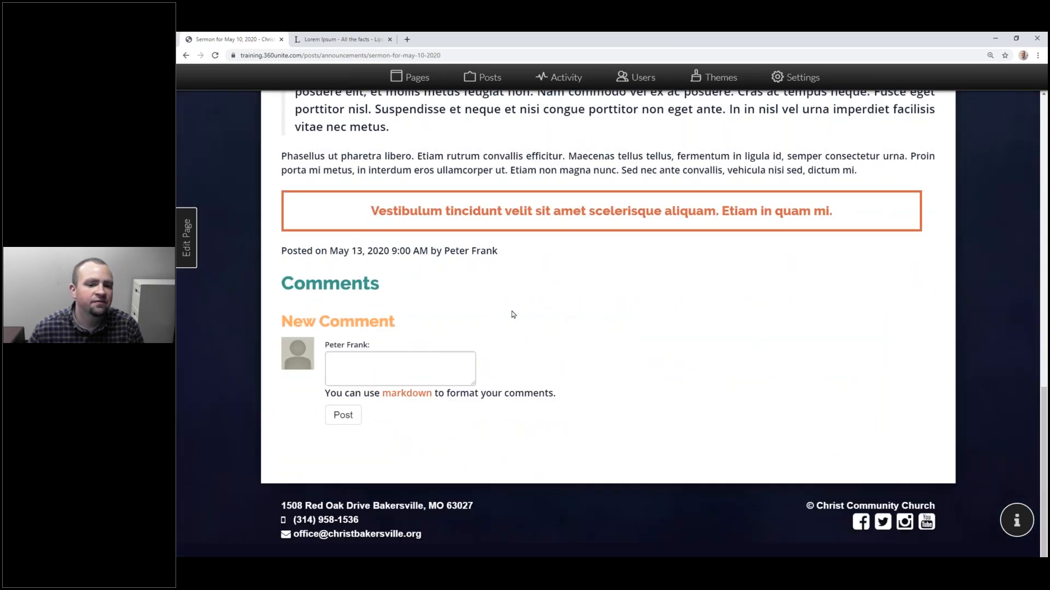
pyautogui.scroll(-1, 513, 314)
pyautogui.click(410, 328)
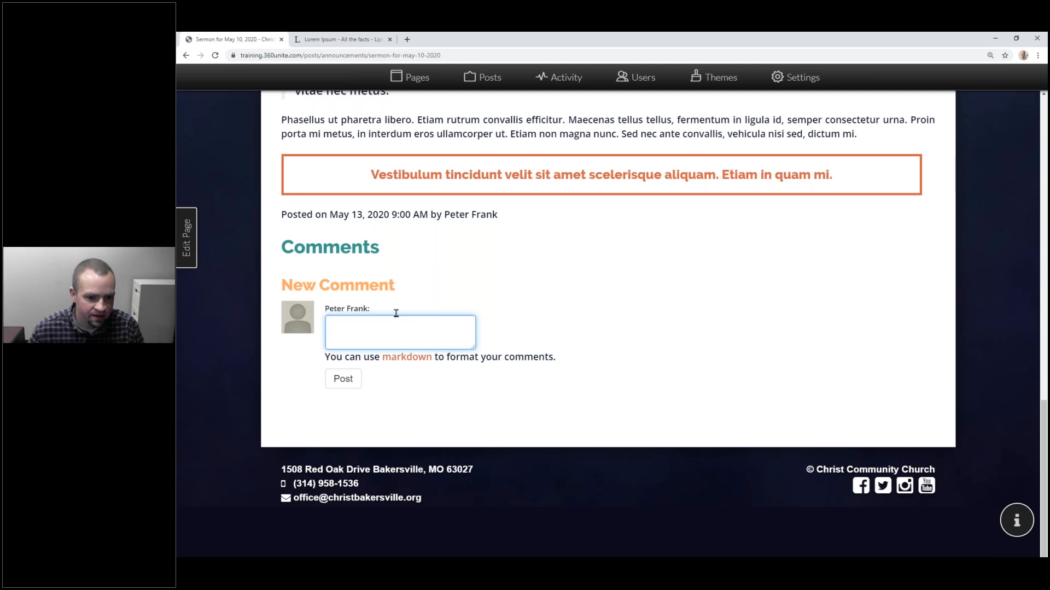
pyautogui.write('This is a comment!')
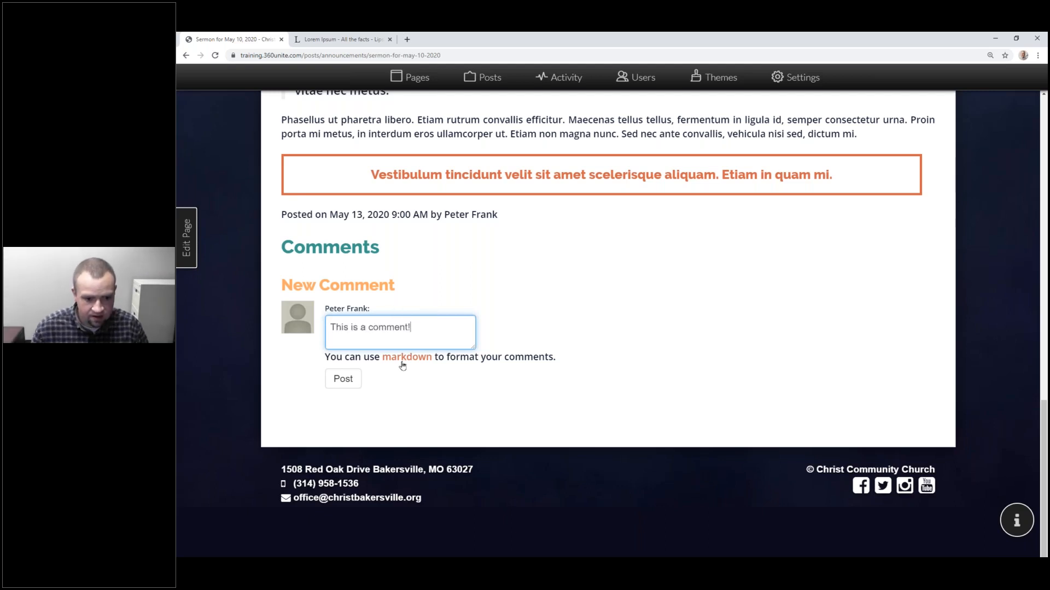
pyautogui.click(343, 379)
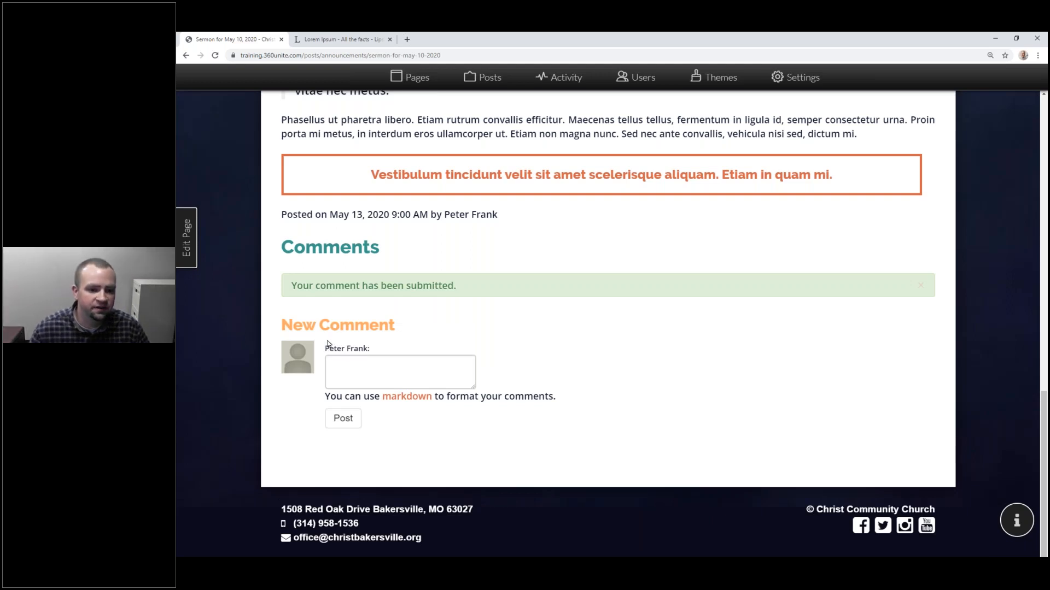
# Step: Approve the comment awaiting moderation on the Sermon for May 10, 2020 post in Activity
pyautogui.click(561, 81)
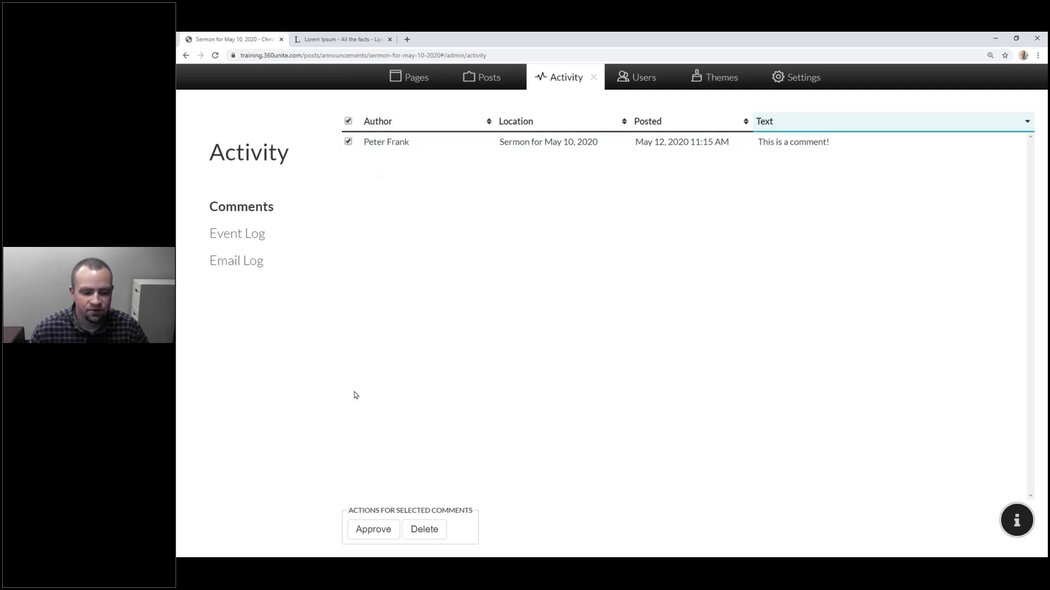
pyautogui.click(370, 529)
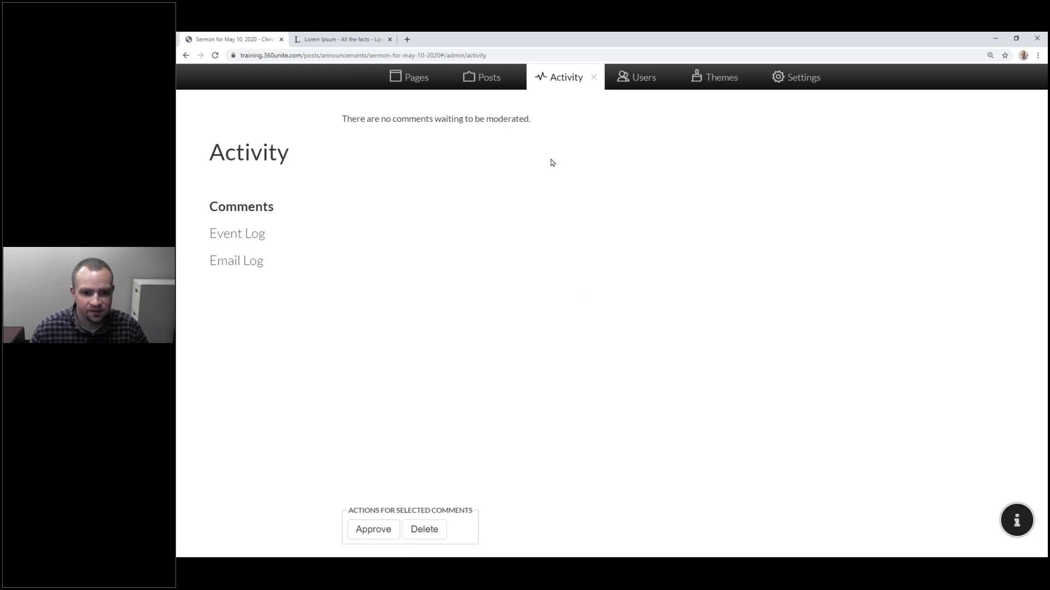
pyautogui.click(592, 79)
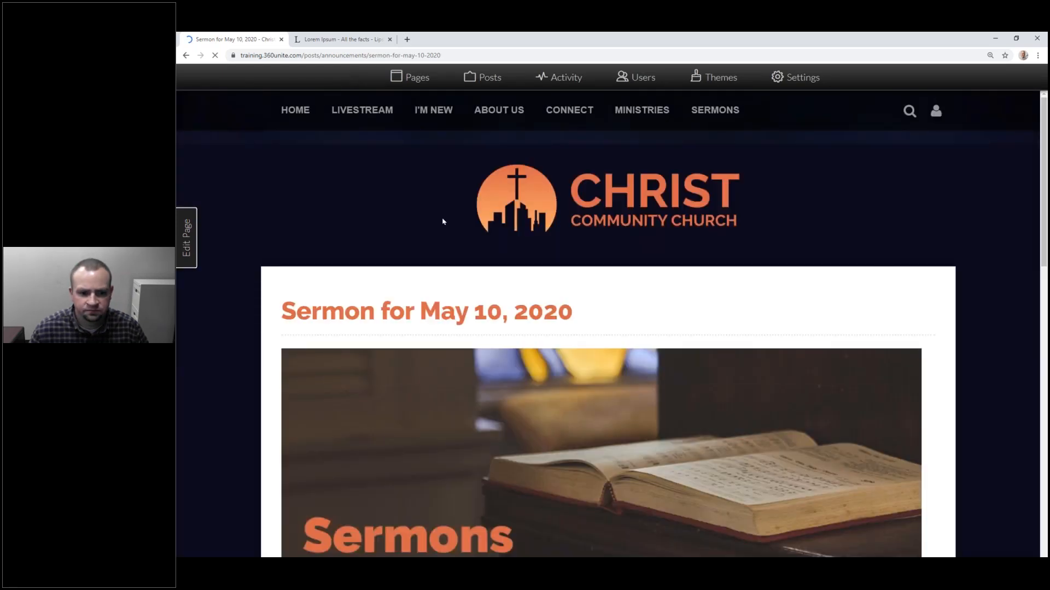
pyautogui.scroll(-15, 443, 221)
pyautogui.moveTo(362, 241); pyautogui.dragTo(416, 243)
pyautogui.moveTo(515, 279); pyautogui.dragTo(522, 271)
pyautogui.click(526, 271)
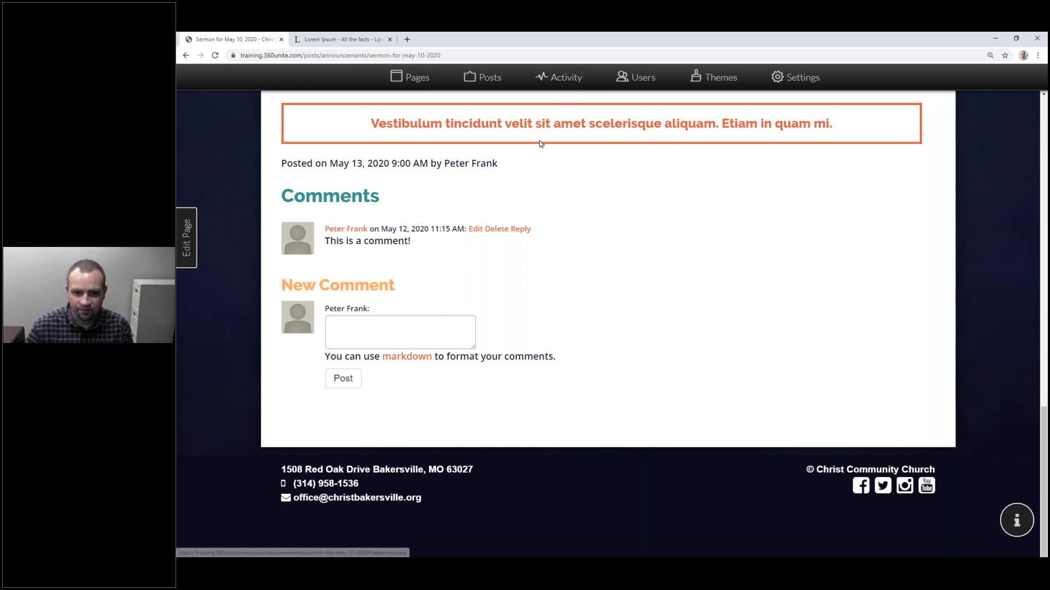
pyautogui.scroll(4, 539, 145)
pyautogui.scroll(6, 538, 159)
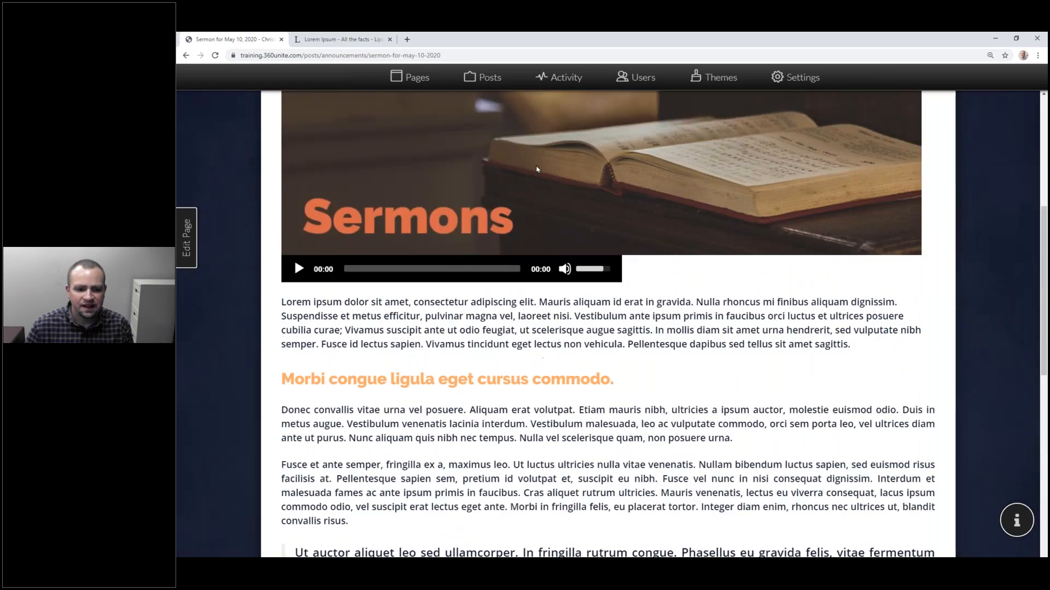
pyautogui.scroll(-3, 536, 167)
pyautogui.scroll(10, 543, 262)
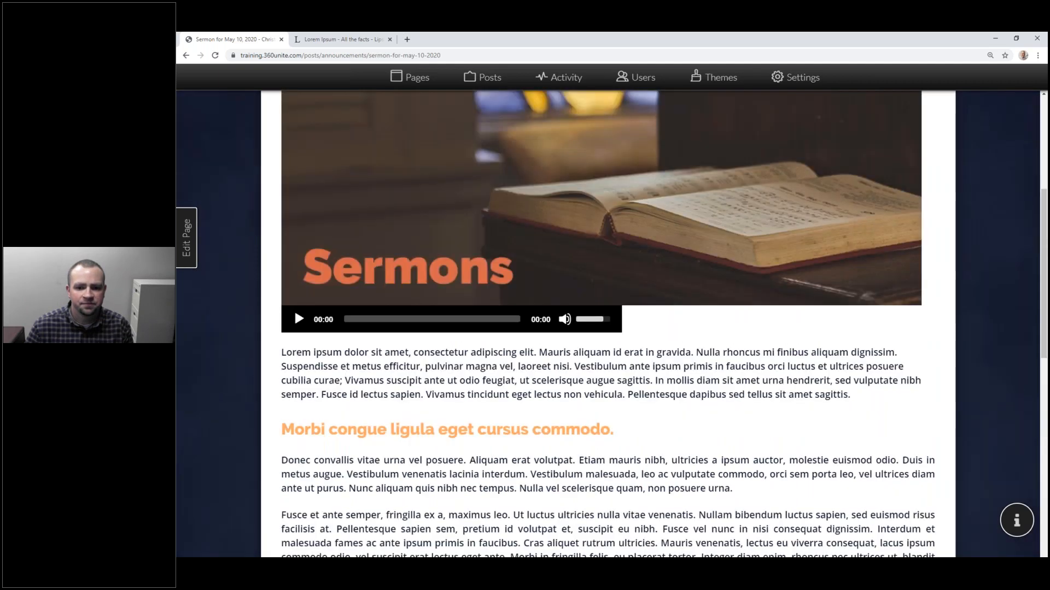
# Step: Check the sermon post is listed as Scheduled in Posts, then open Connect > Announcements
pyautogui.click(490, 82)
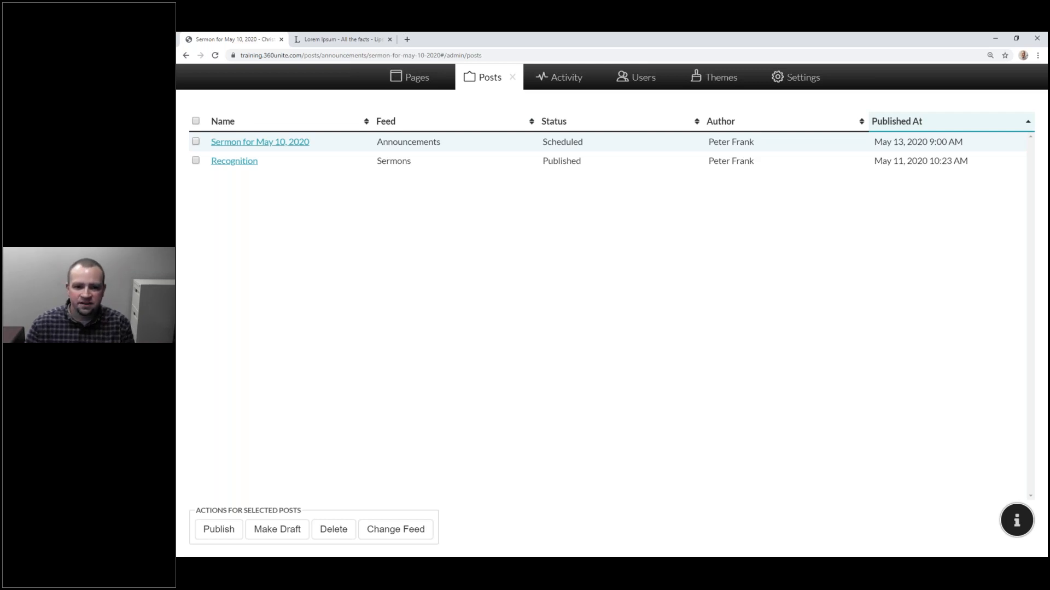
pyautogui.click(512, 77)
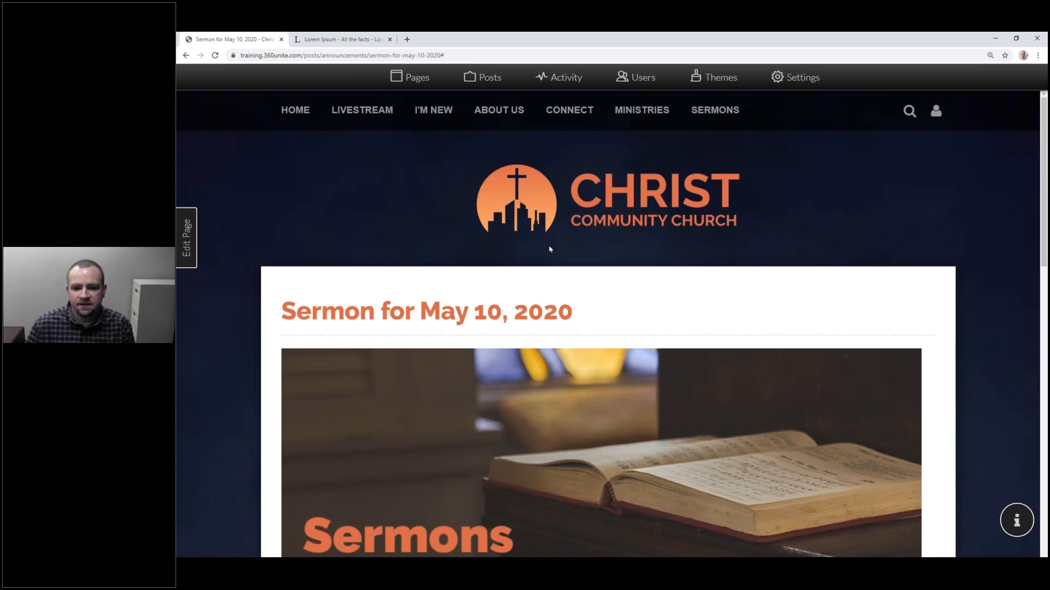
pyautogui.scroll(-4, 549, 249)
pyautogui.scroll(5, 568, 191)
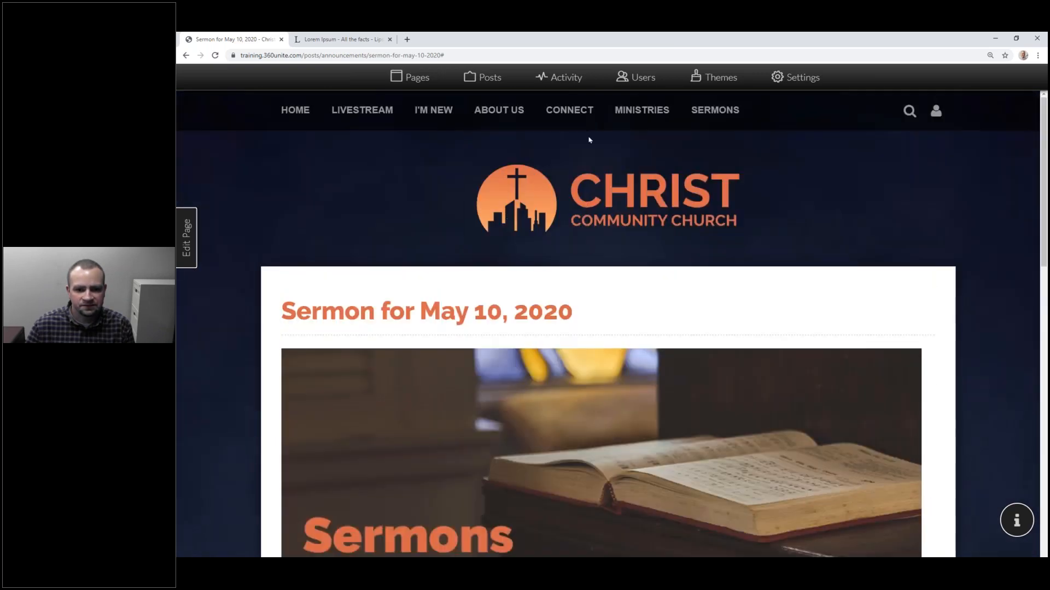
pyautogui.moveTo(541, 170)
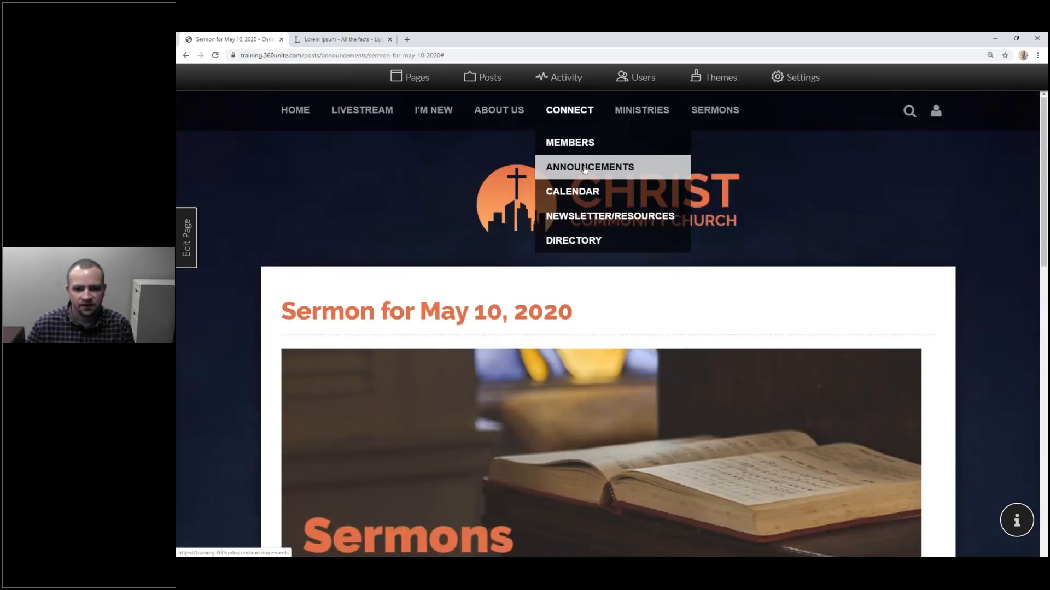
pyautogui.click(585, 170)
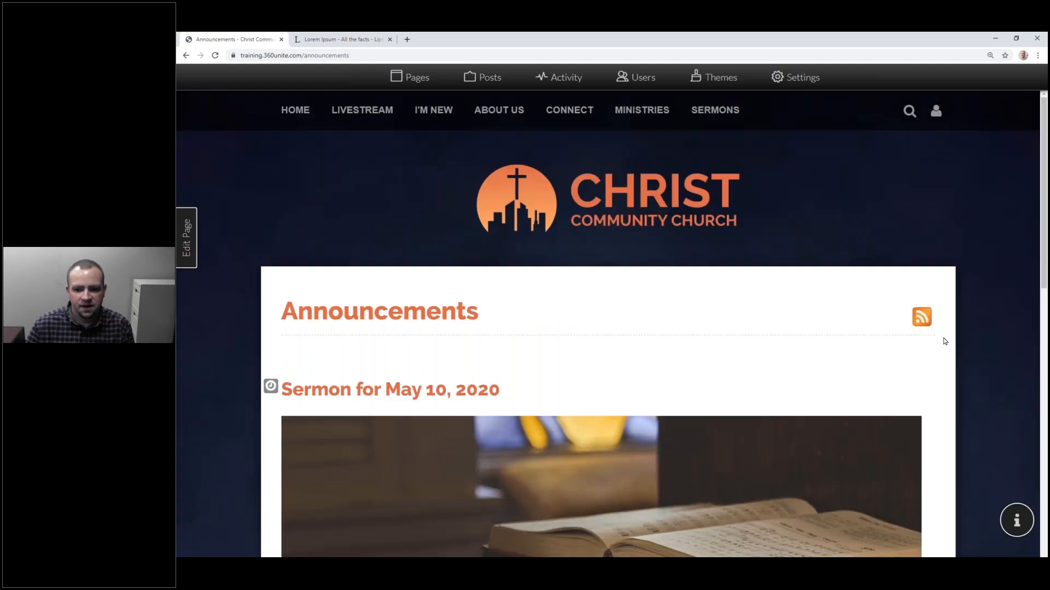
pyautogui.click(922, 321)
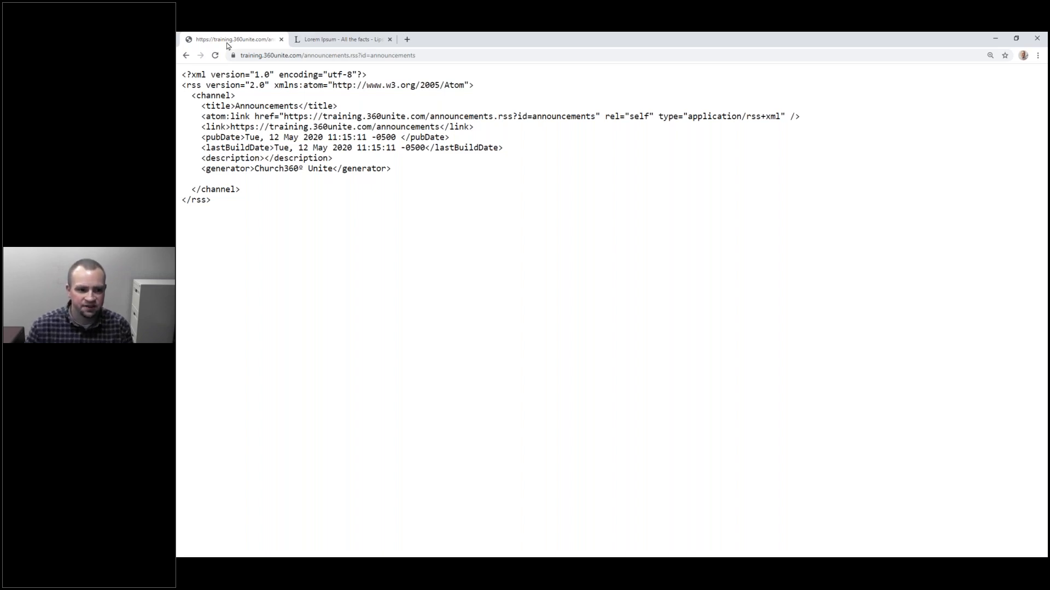
pyautogui.click(185, 55)
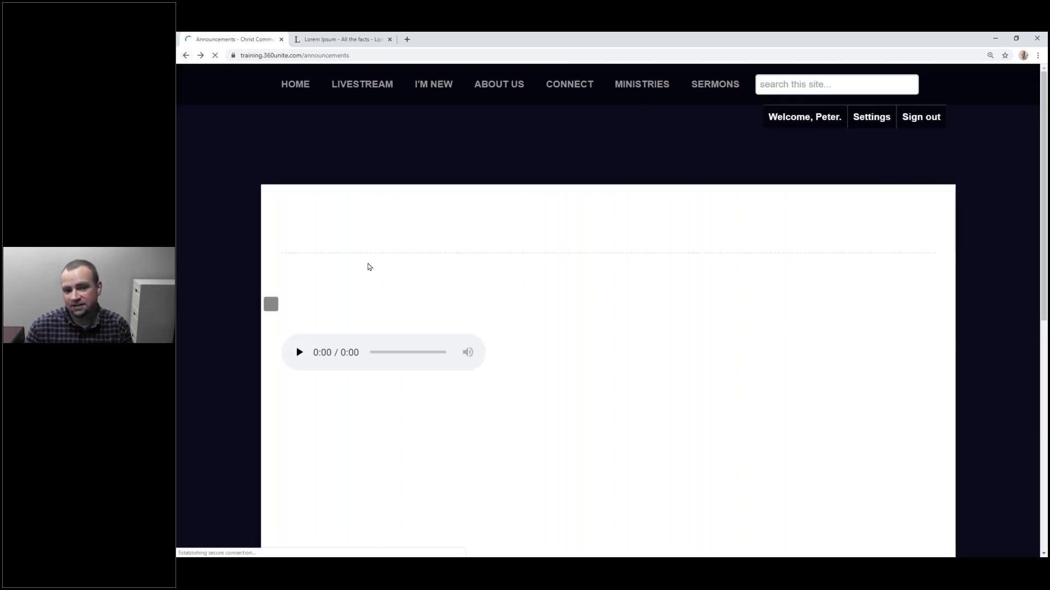
pyautogui.scroll(-4, 446, 308)
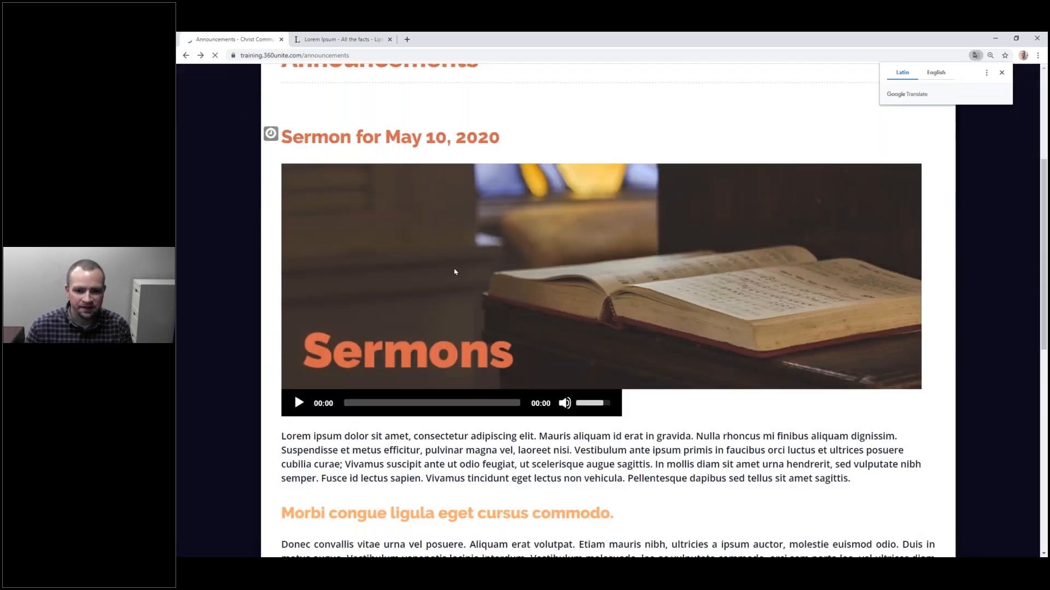
pyautogui.scroll(-10, 416, 243)
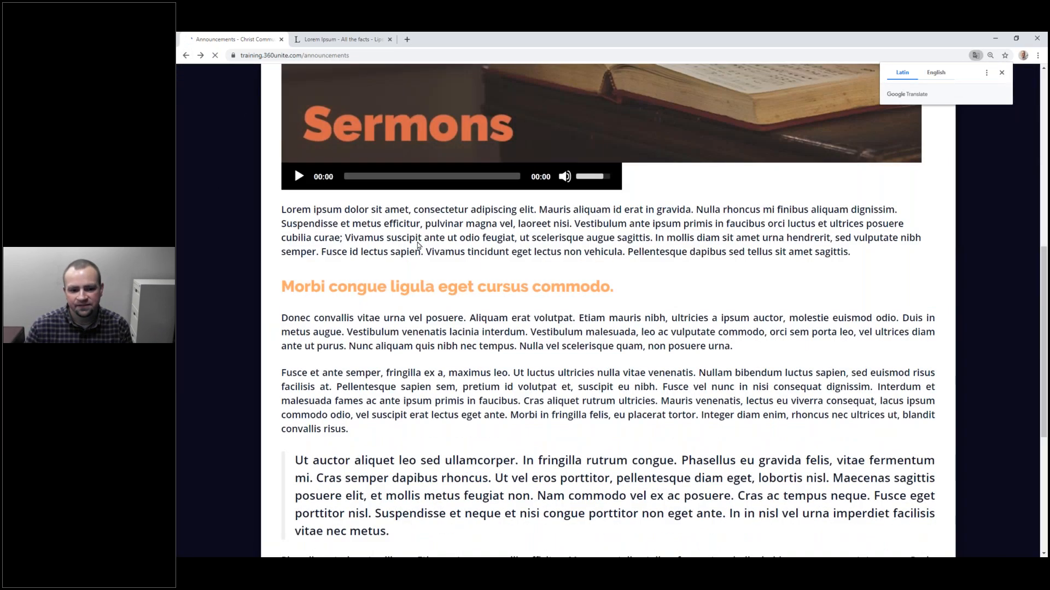
pyautogui.scroll(15, 388, 239)
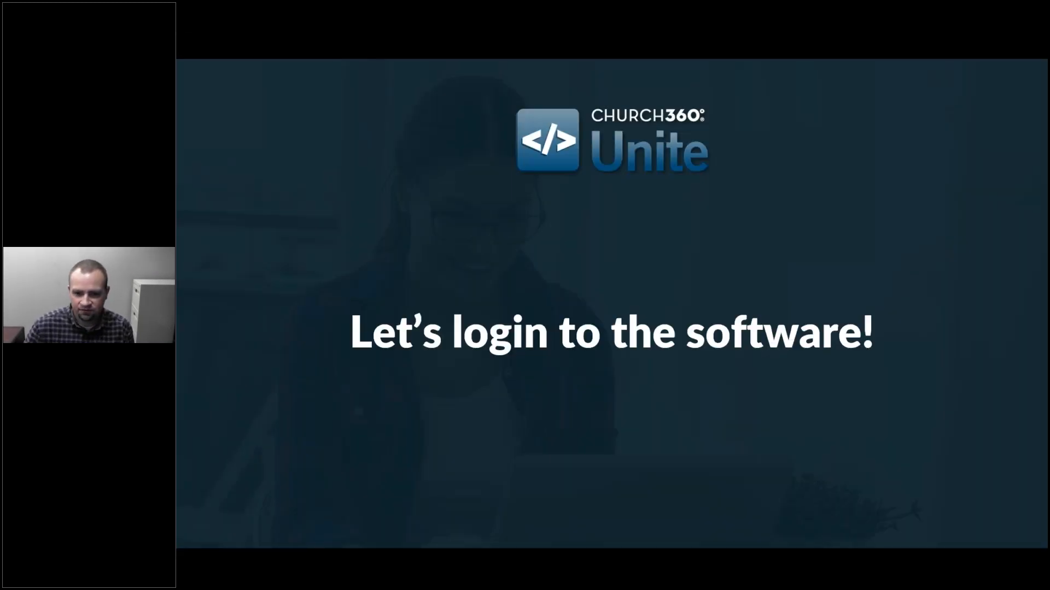
# Step: Advance to the Training Resources slide and reveal the Training Webinars and Product Updates Blog links
pyautogui.press('Right')
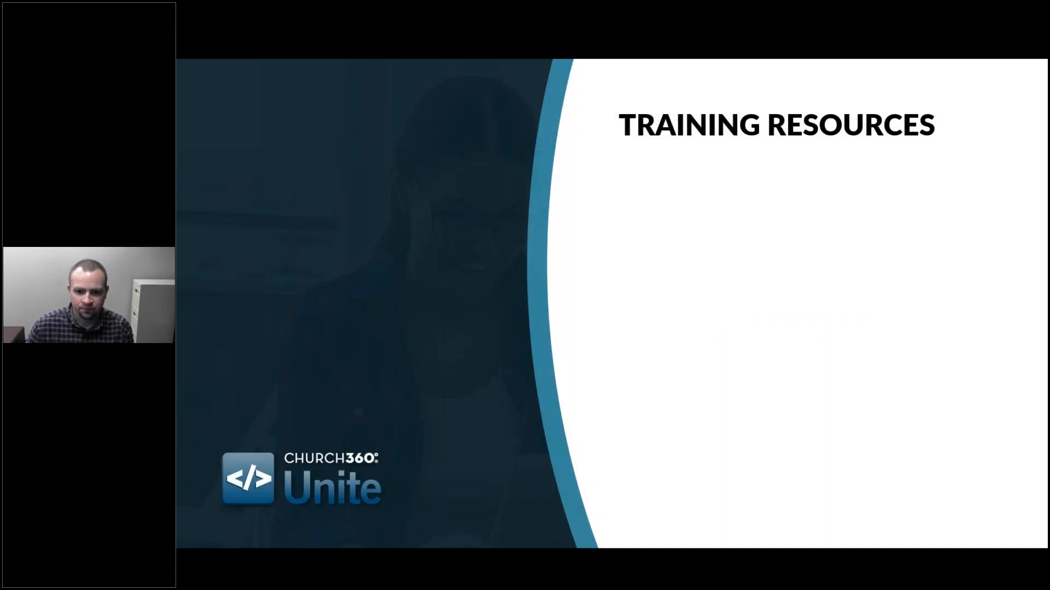
pyautogui.press('Right')
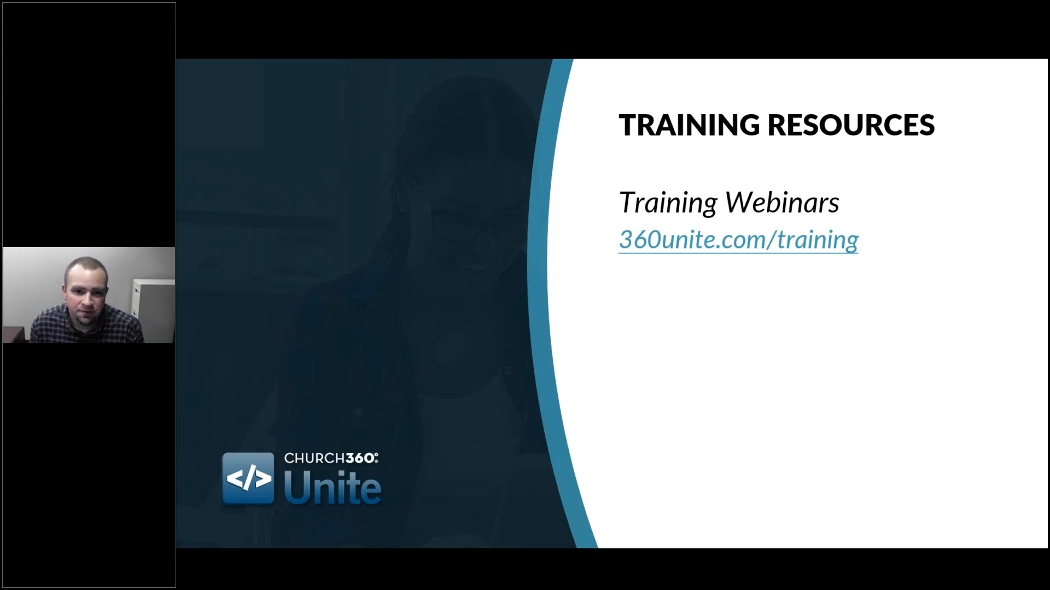
pyautogui.press('Right')
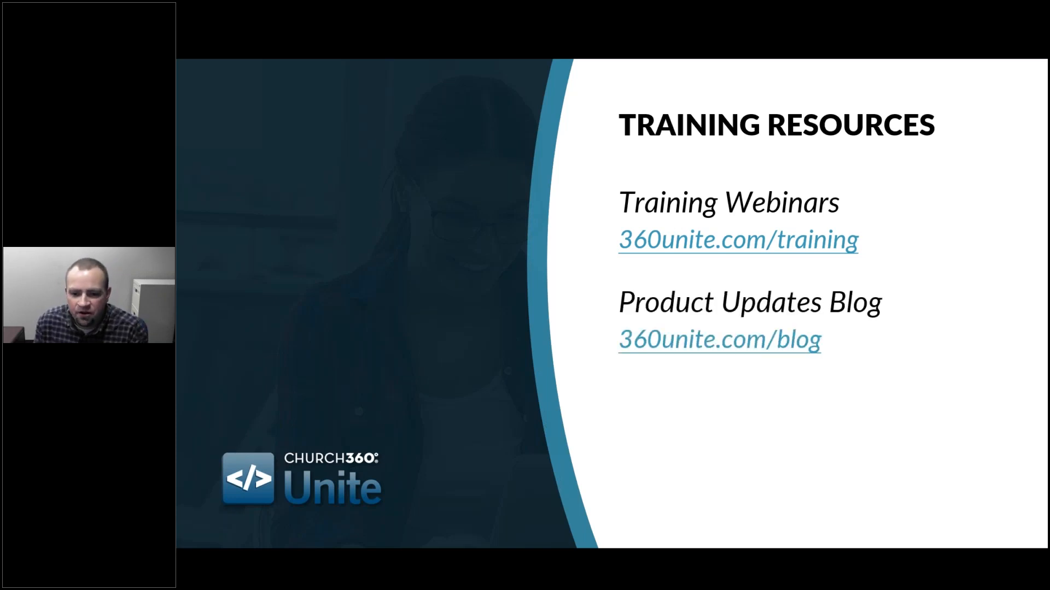
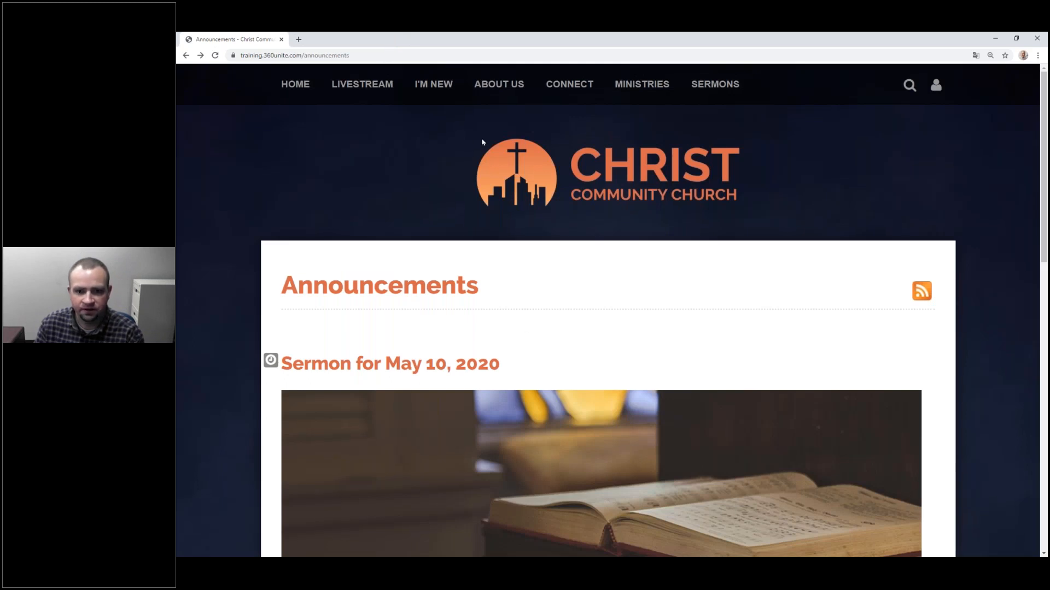
# Step: Reload the Announcements page that shows the Sermon for May 10, 2020 post
pyautogui.click(215, 55)
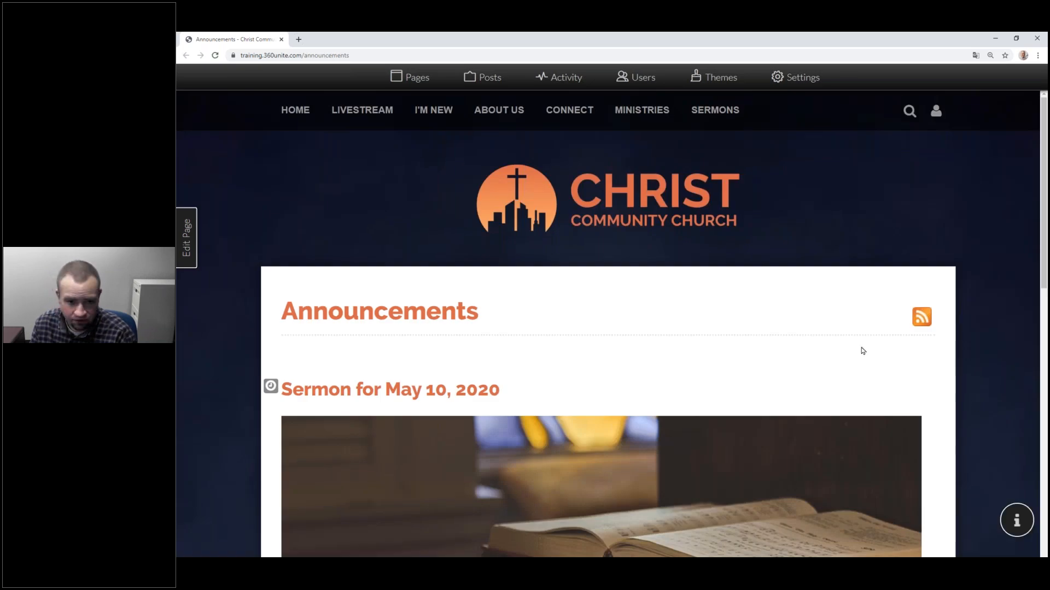
# Step: Add a new menu category named Serve in the page manager
pyautogui.click(414, 77)
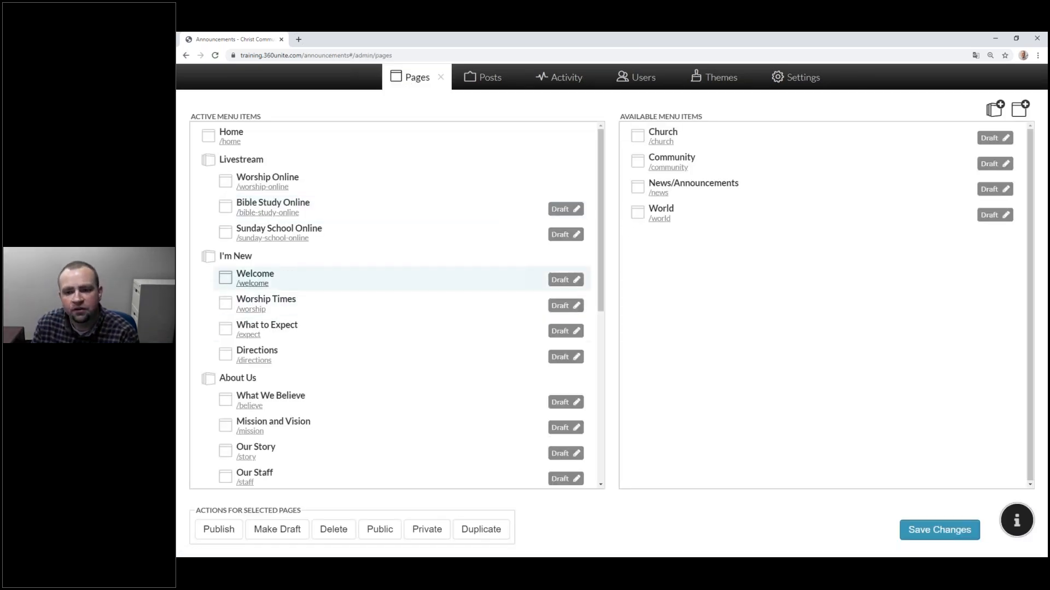
pyautogui.click(995, 108)
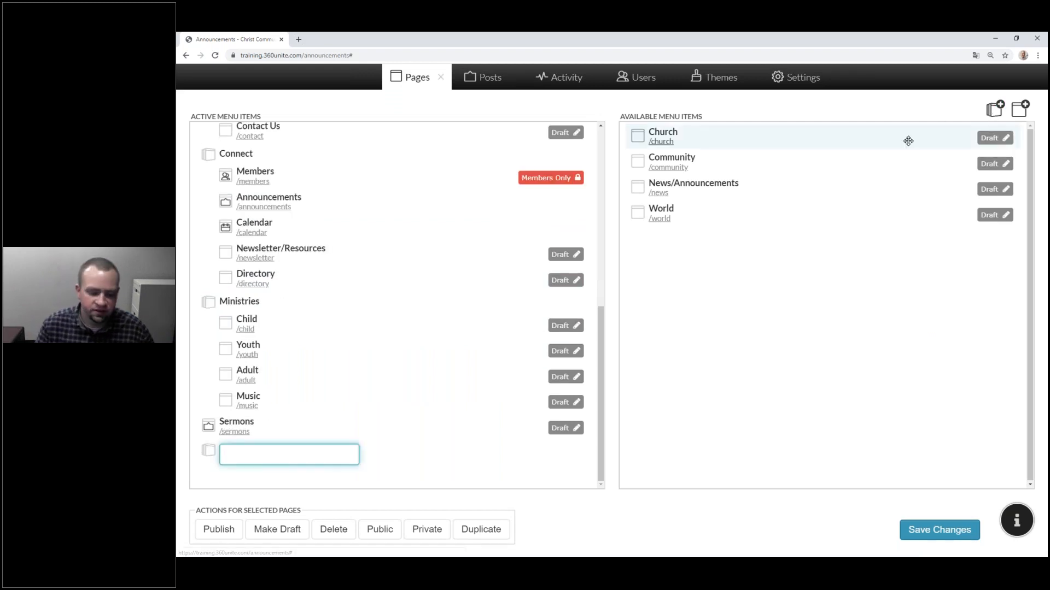
pyautogui.write('Serve')
pyautogui.press('Return')
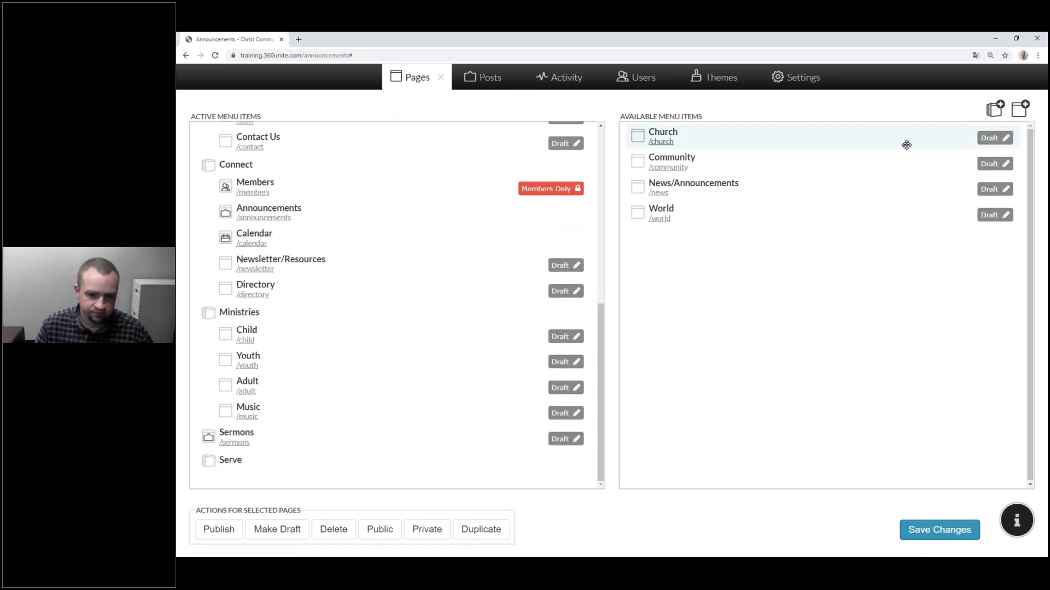
# Step: Put the Church, Community and World pages under Serve, save the menu, and return to the site
pyautogui.moveTo(373, 480)
pyautogui.mouseDown()
pyautogui.moveTo(361, 473)
pyautogui.moveTo(382, 471)
pyautogui.mouseUp()
pyautogui.moveTo(485, 452); pyautogui.dragTo(383, 478)
pyautogui.moveTo(457, 465); pyautogui.dragTo(359, 429)
pyautogui.scroll(-2, 363, 398)
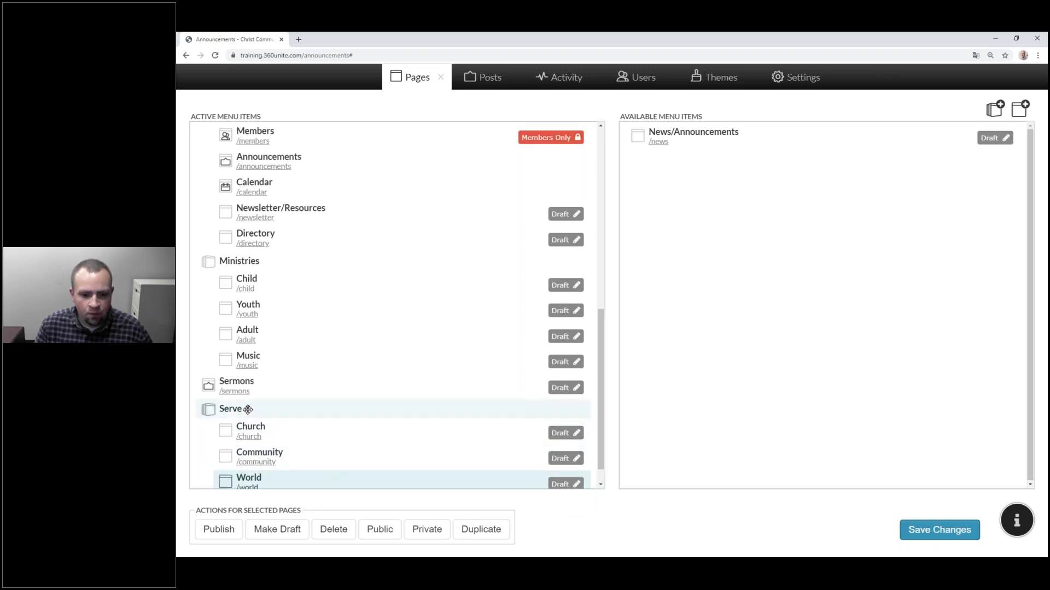
pyautogui.click(950, 530)
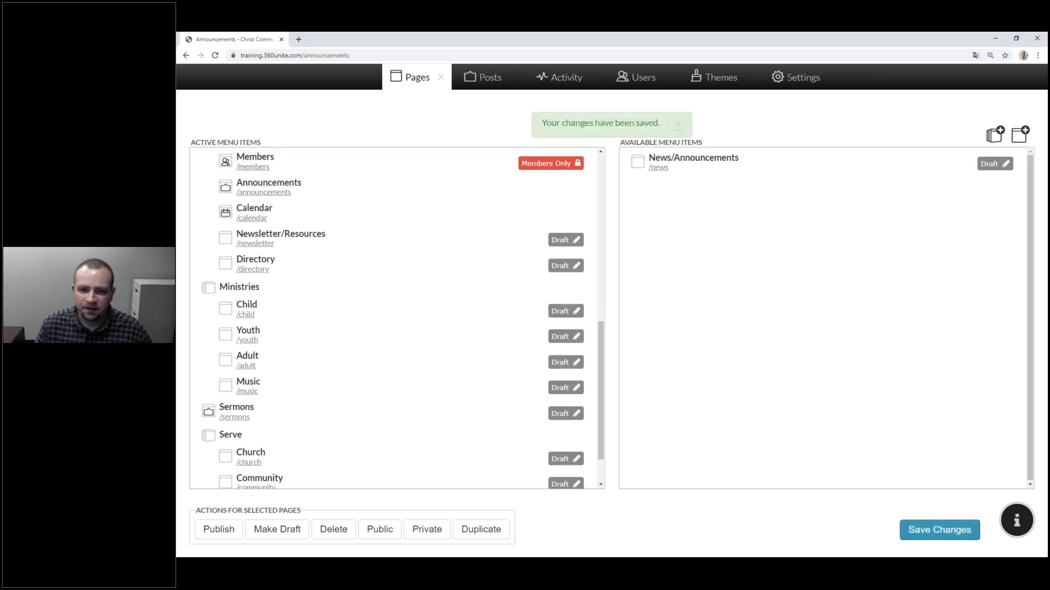
pyautogui.click(439, 78)
# Step: Open the Serve dropdown to confirm it lists Church, Community and World
pyautogui.moveTo(768, 117)
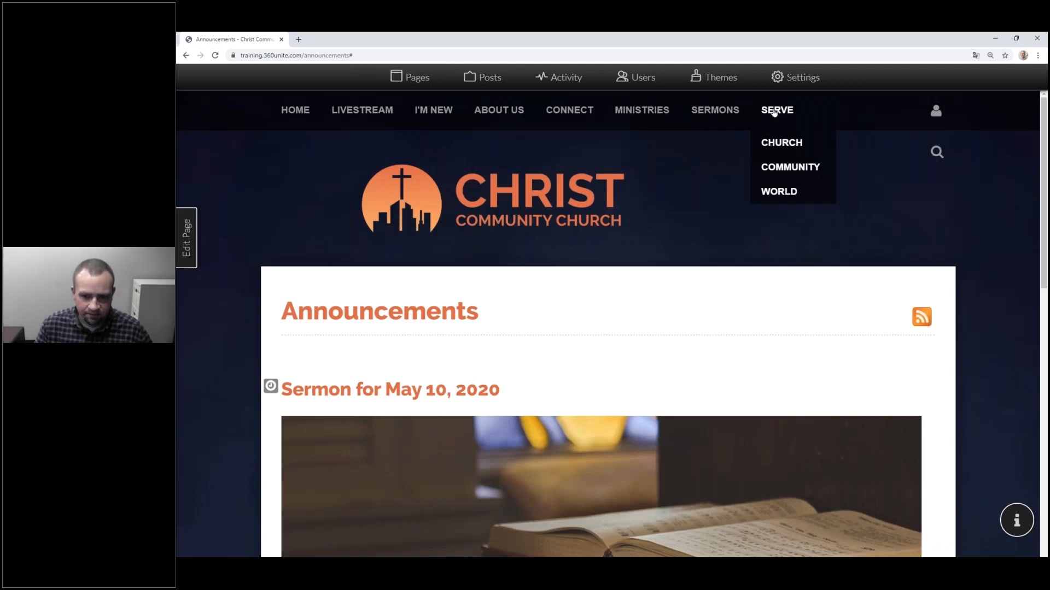
pyautogui.doubleClick(773, 112)
pyautogui.tripleClick(774, 113)
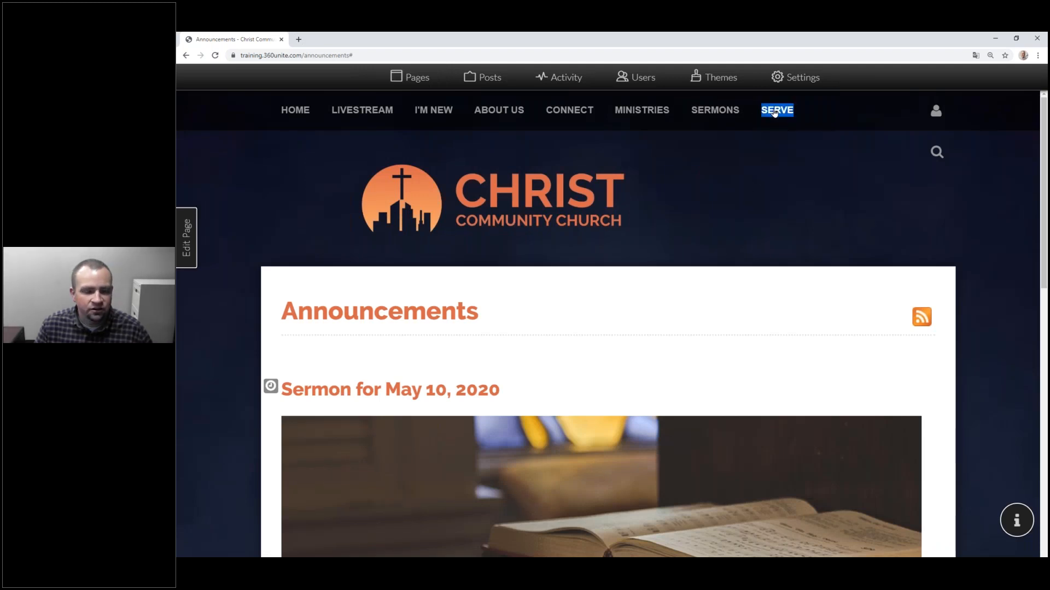
pyautogui.click(786, 114)
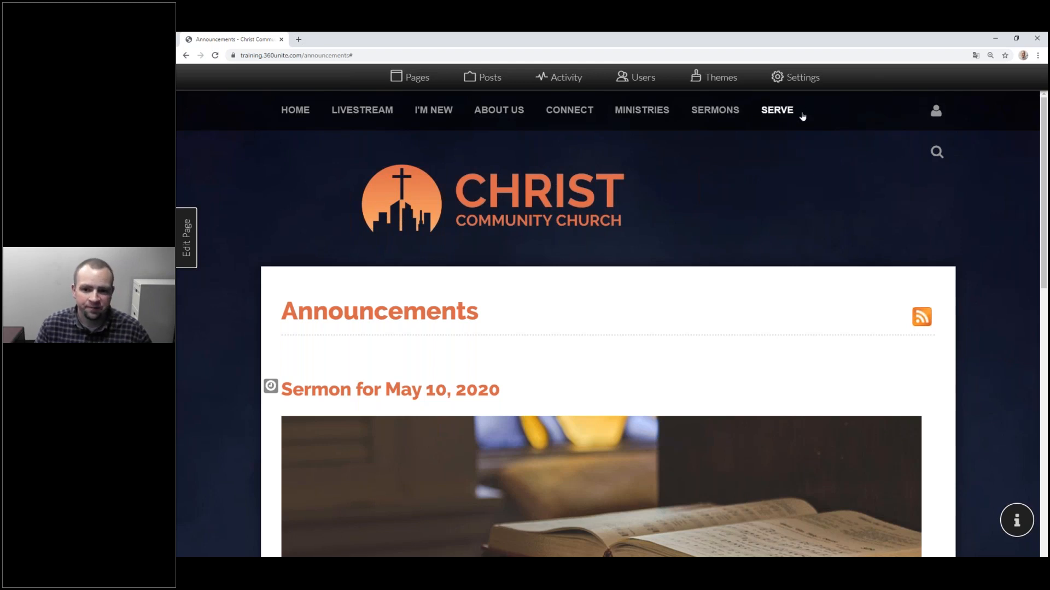
pyautogui.click(779, 116)
pyautogui.click(792, 144)
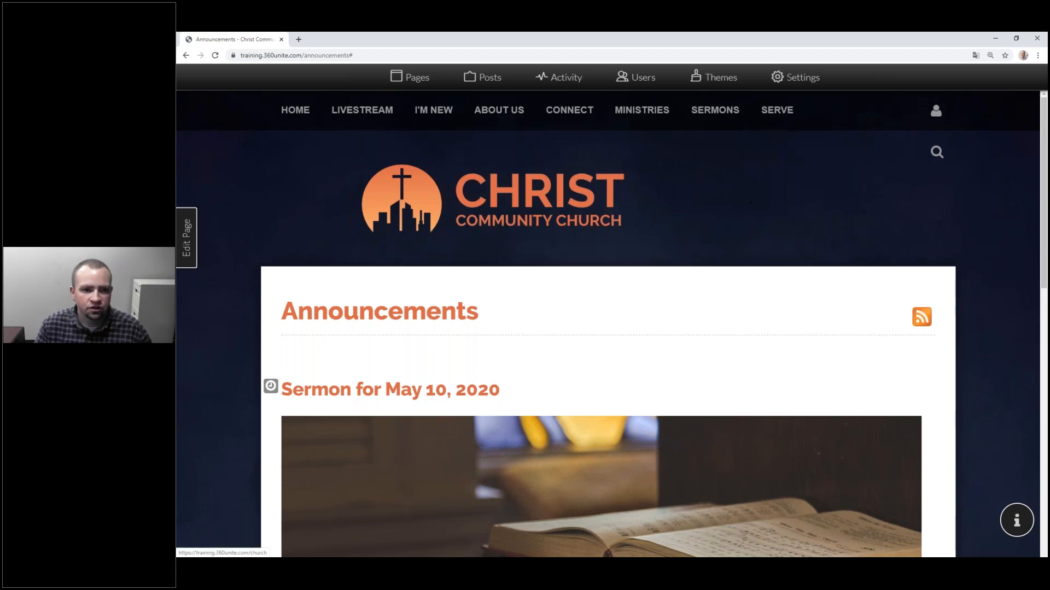
pyautogui.click(790, 114)
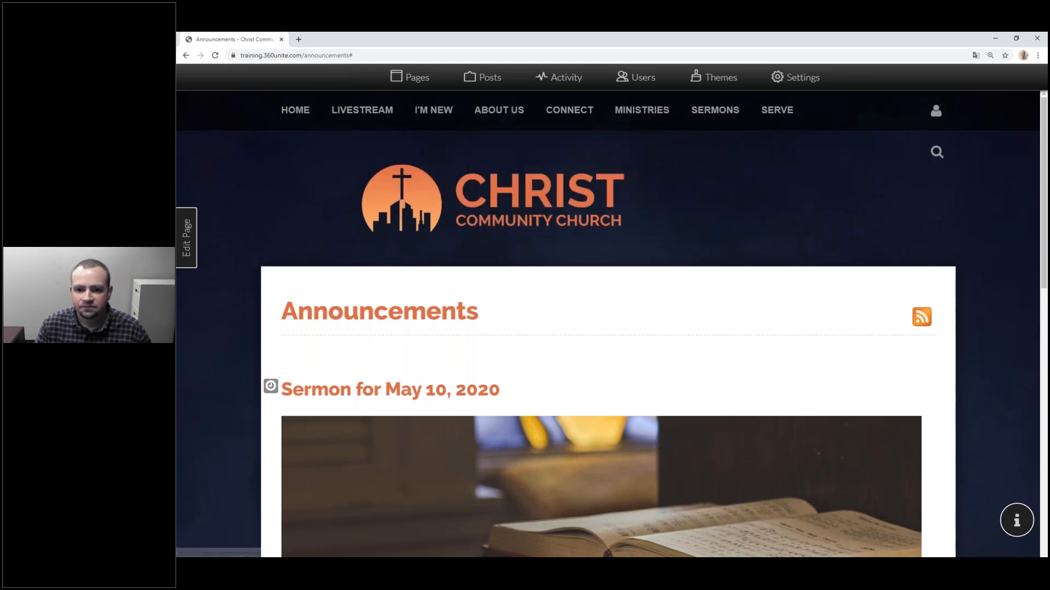
# Step: Open the Church page from the Serve menu, going back to Announcements once in between
pyautogui.click(216, 54)
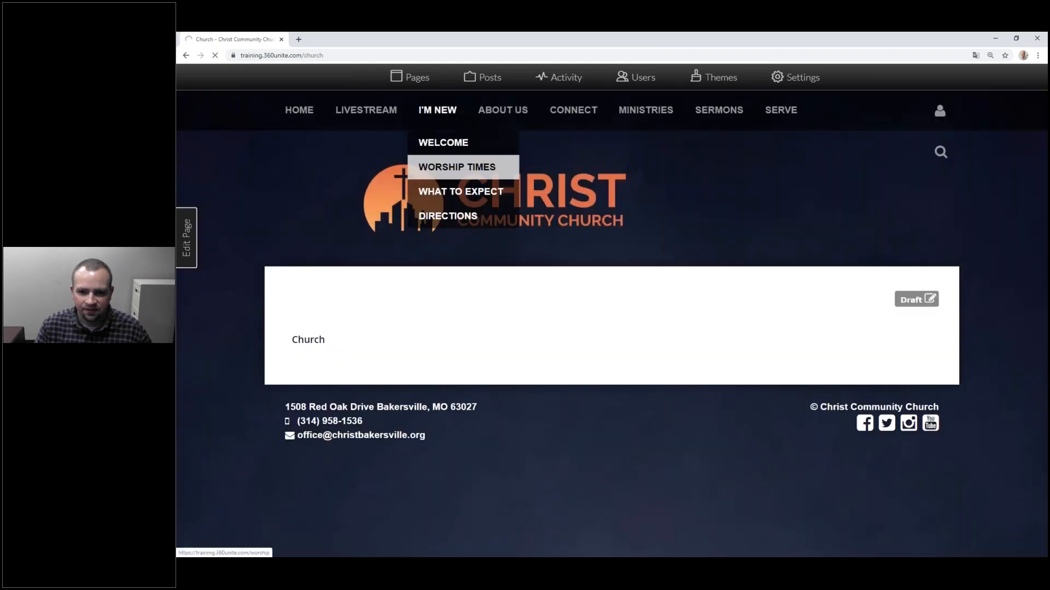
pyautogui.moveTo(780, 111)
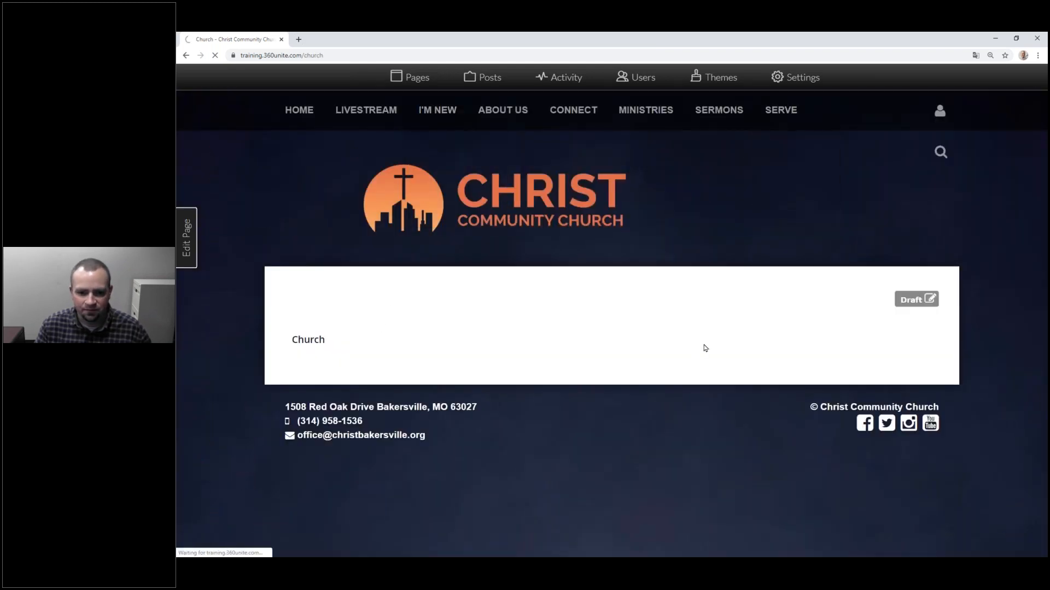
pyautogui.hotkey('alt', 'Left')
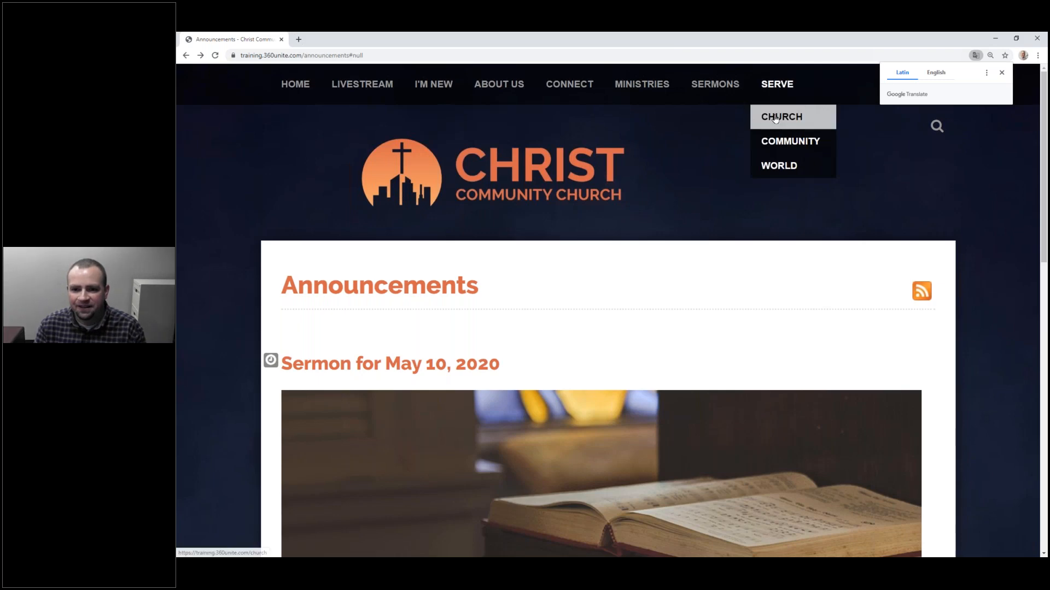
pyautogui.click(775, 118)
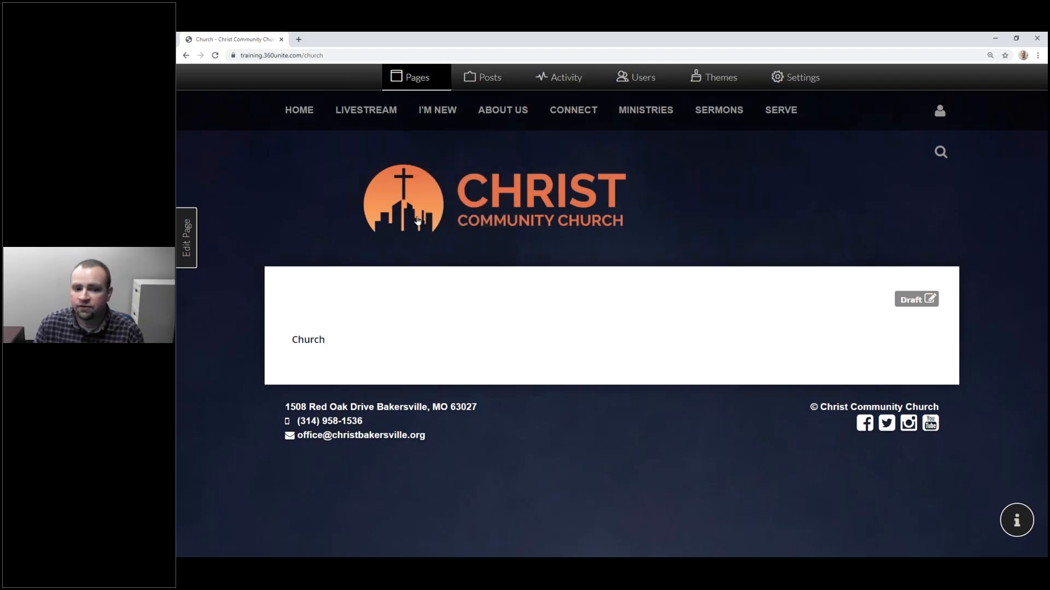
# Step: Move Church, Community and World out of Serve into Available Menu Items and save the menu
pyautogui.click(412, 78)
pyautogui.scroll(-2, 293, 415)
pyautogui.moveTo(508, 398); pyautogui.dragTo(924, 166)
pyautogui.moveTo(296, 432); pyautogui.dragTo(676, 188)
pyautogui.moveTo(272, 457); pyautogui.dragTo(678, 216)
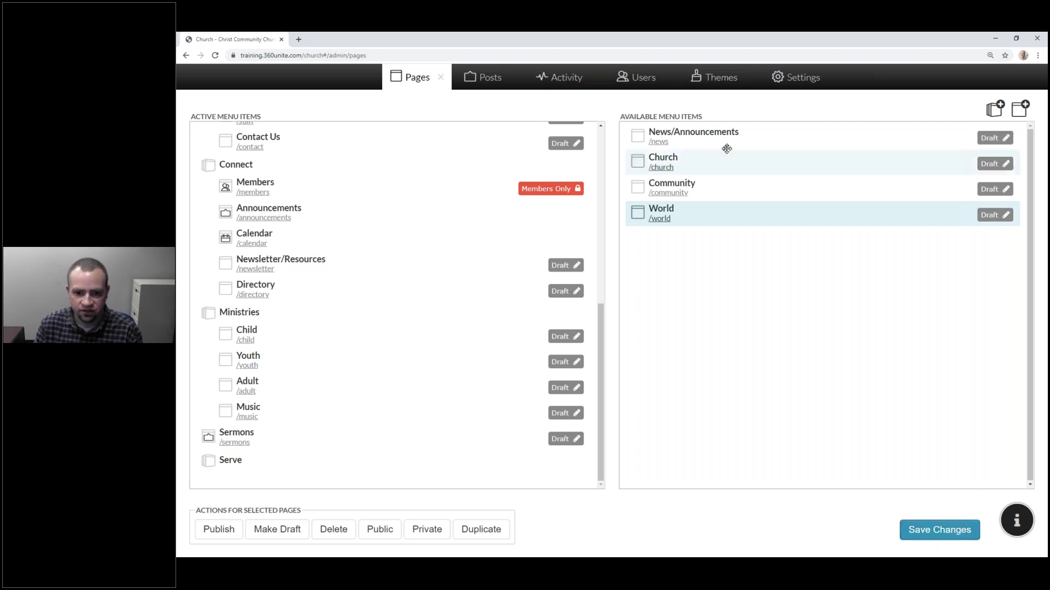
pyautogui.click(951, 533)
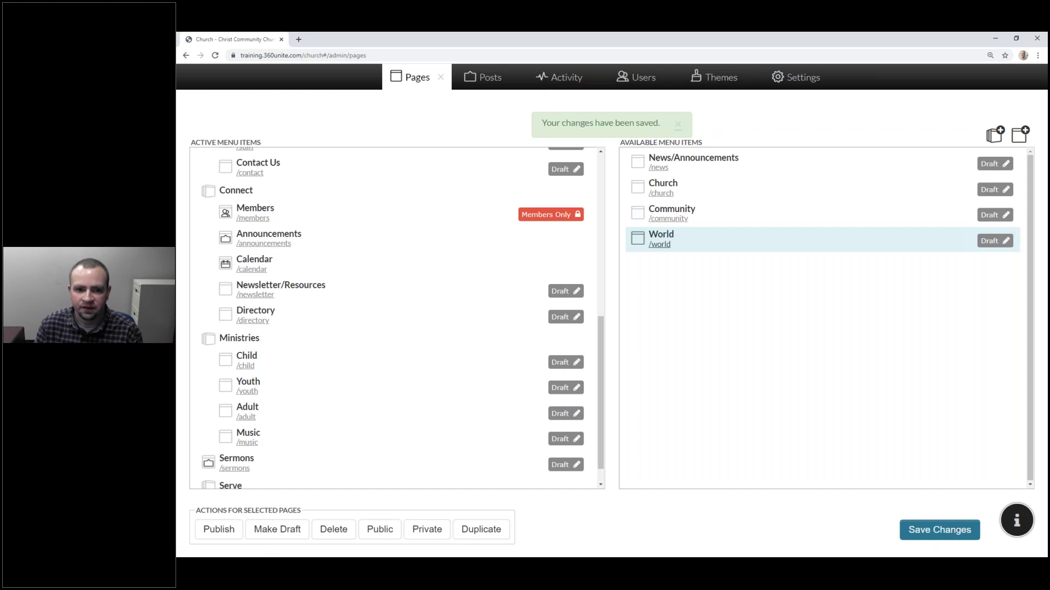
pyautogui.click(441, 80)
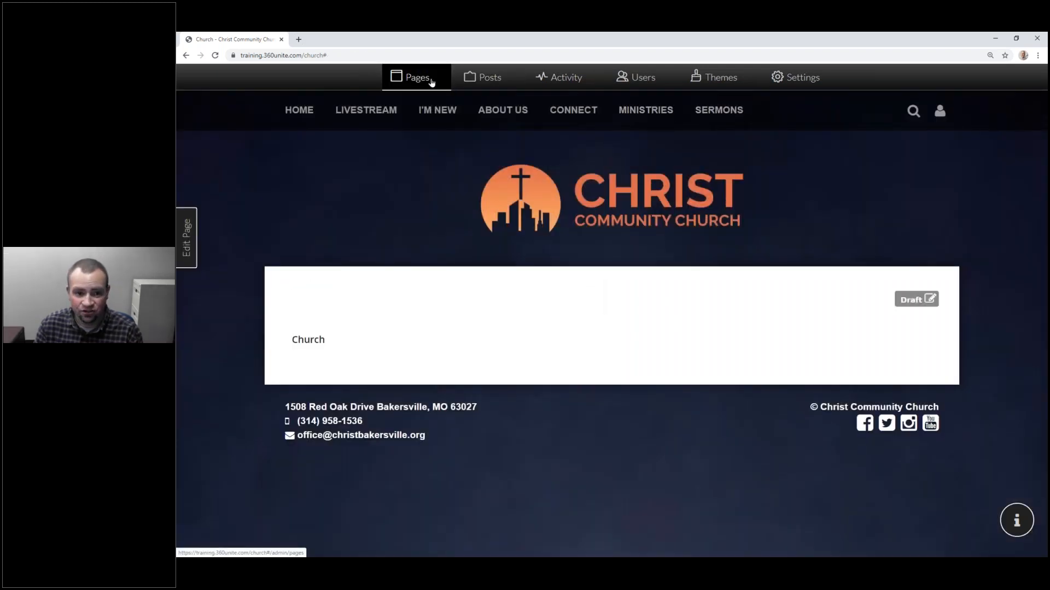
pyautogui.click(431, 83)
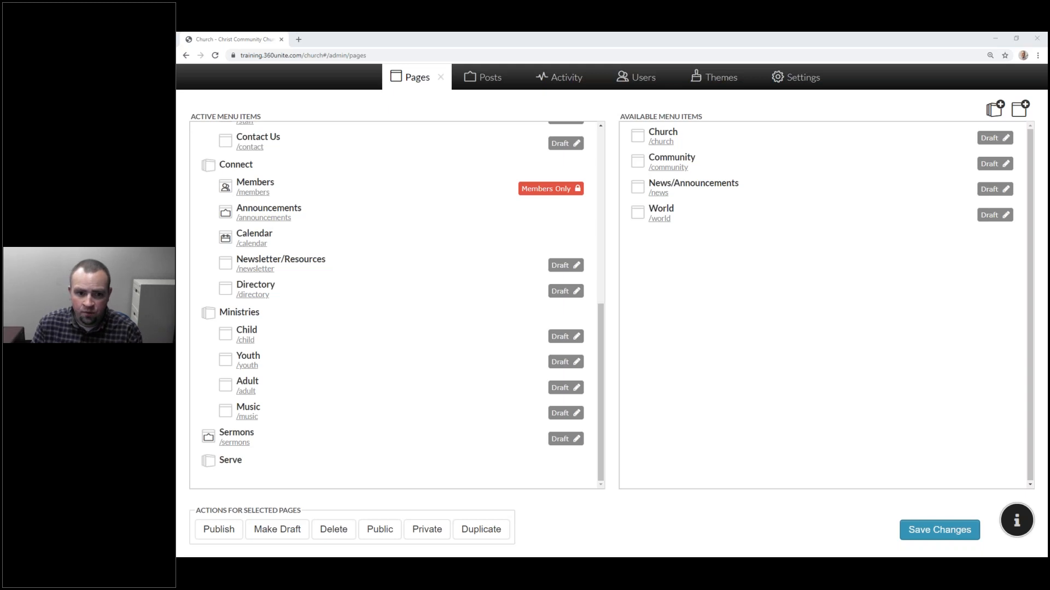
pyautogui.click(438, 82)
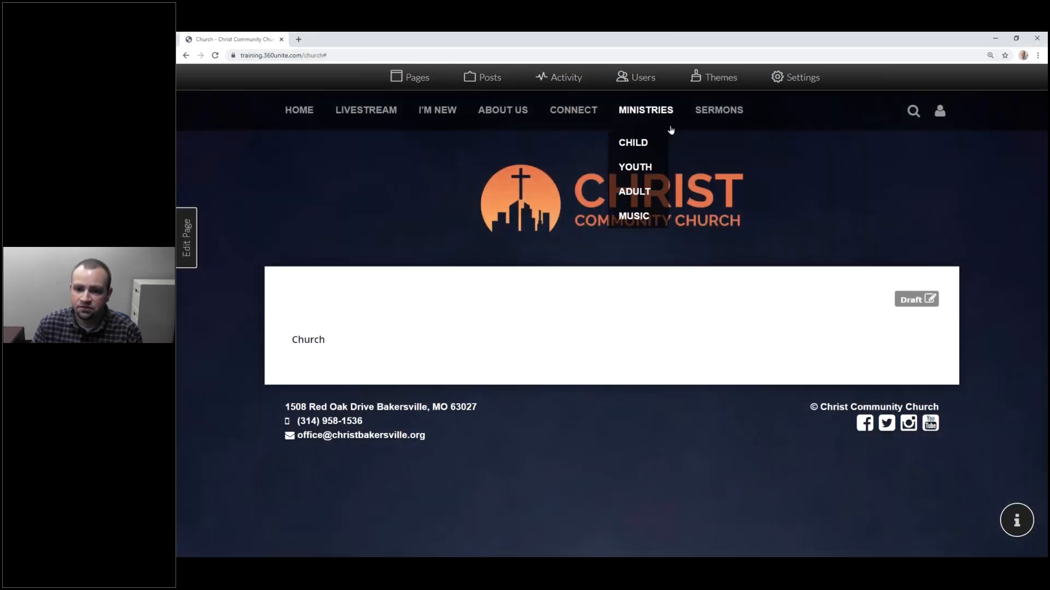
# Step: Go to Announcements and scroll down to the Sermon for May 10, 2020 audio player
pyautogui.moveTo(591, 130)
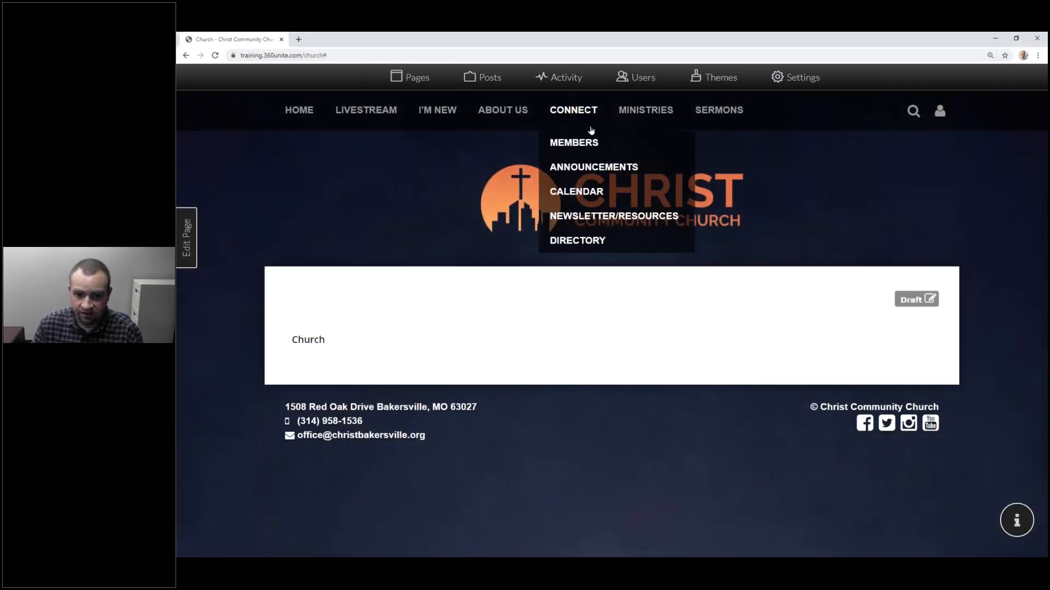
pyautogui.click(581, 167)
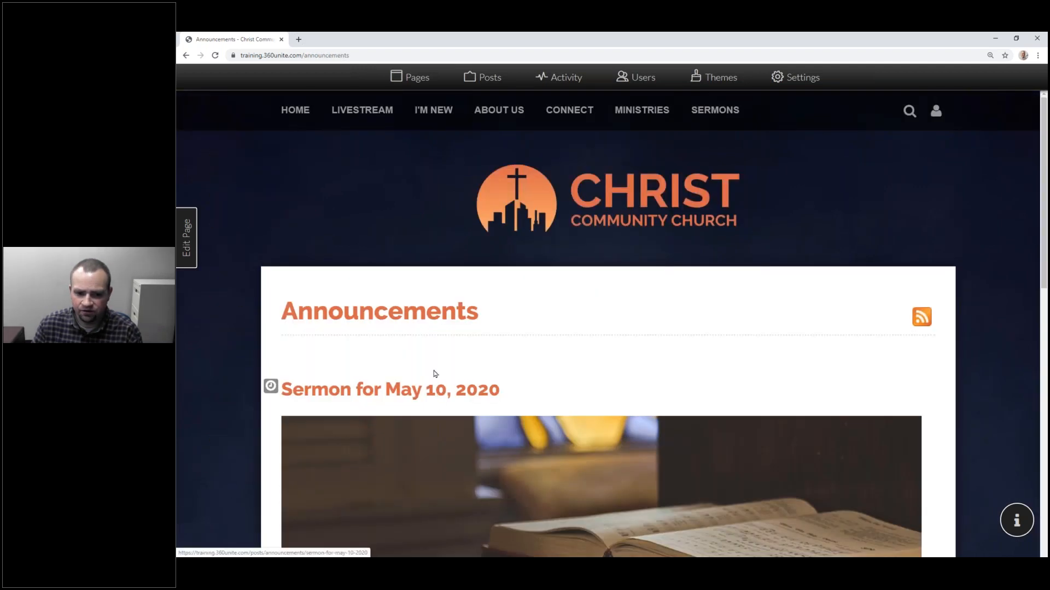
pyautogui.scroll(-4, 434, 374)
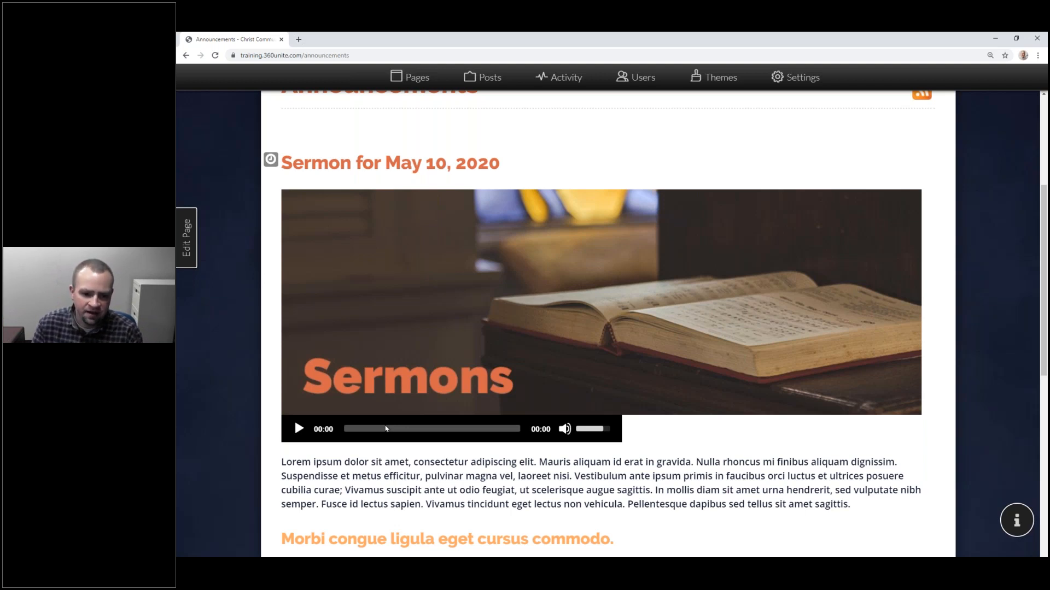
pyautogui.rightClick(385, 429)
pyautogui.rightClick(320, 433)
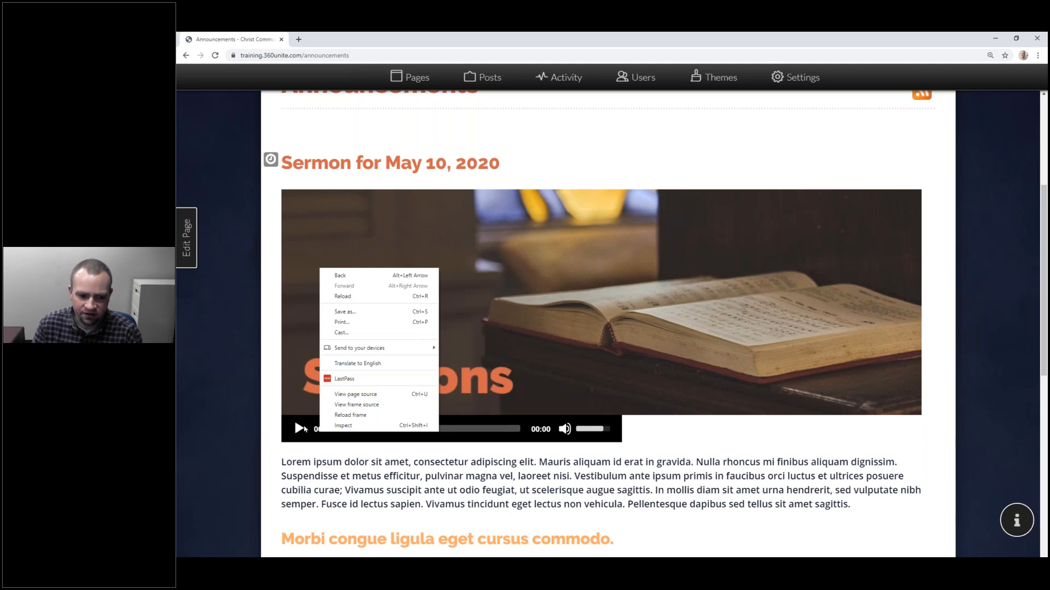
pyautogui.click(606, 437)
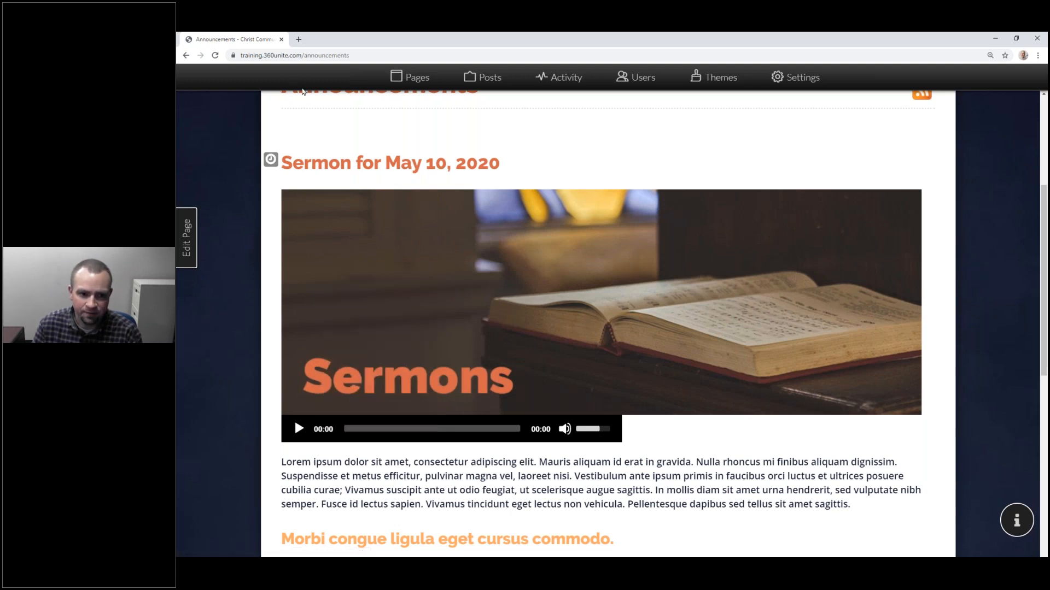
pyautogui.click(185, 249)
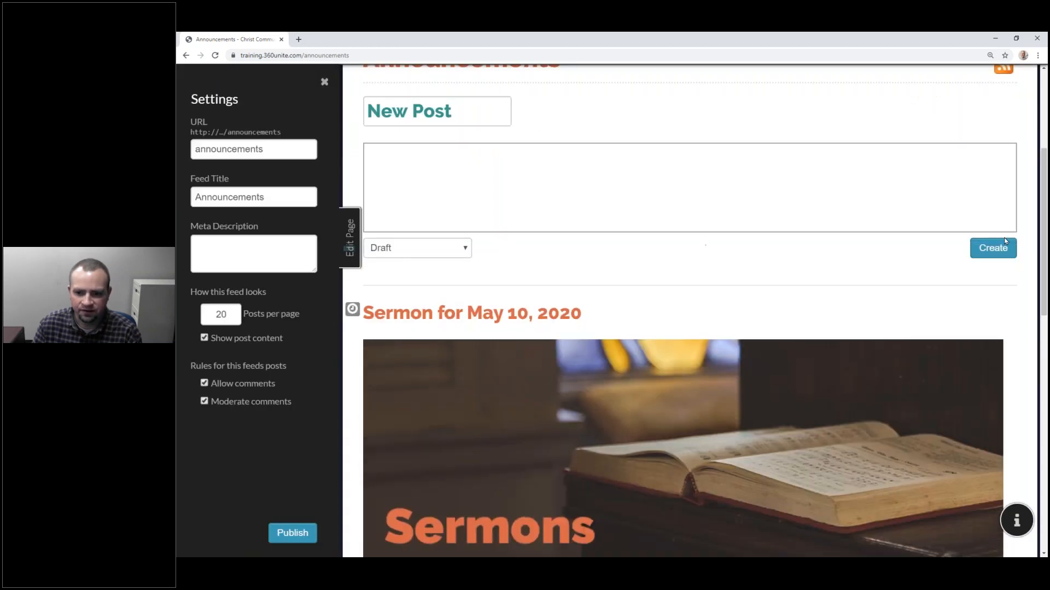
pyautogui.scroll(-10, 954, 216)
pyautogui.scroll(4, 760, 351)
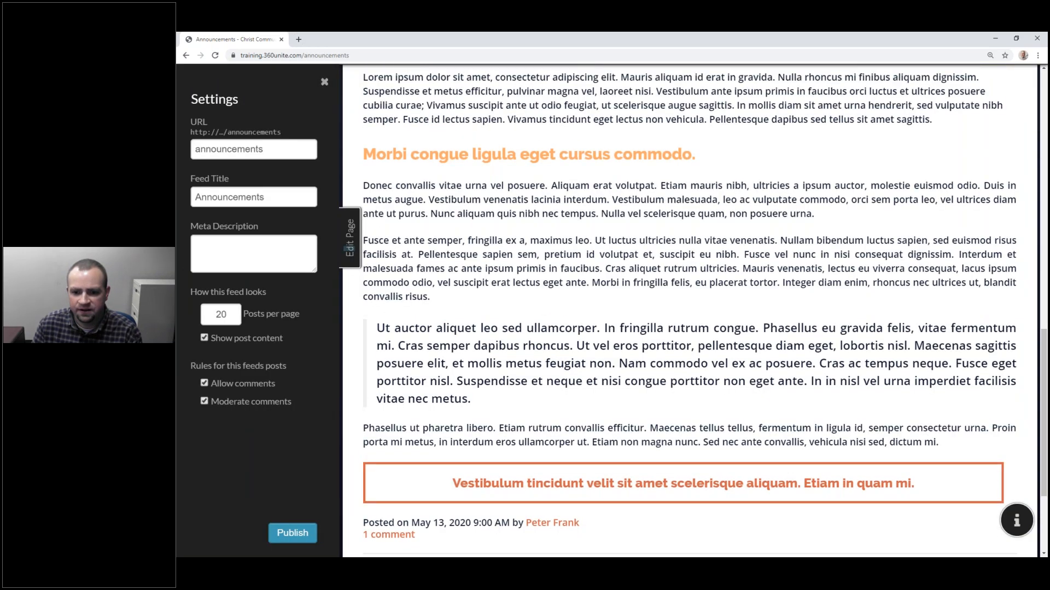
pyautogui.scroll(-7, 760, 351)
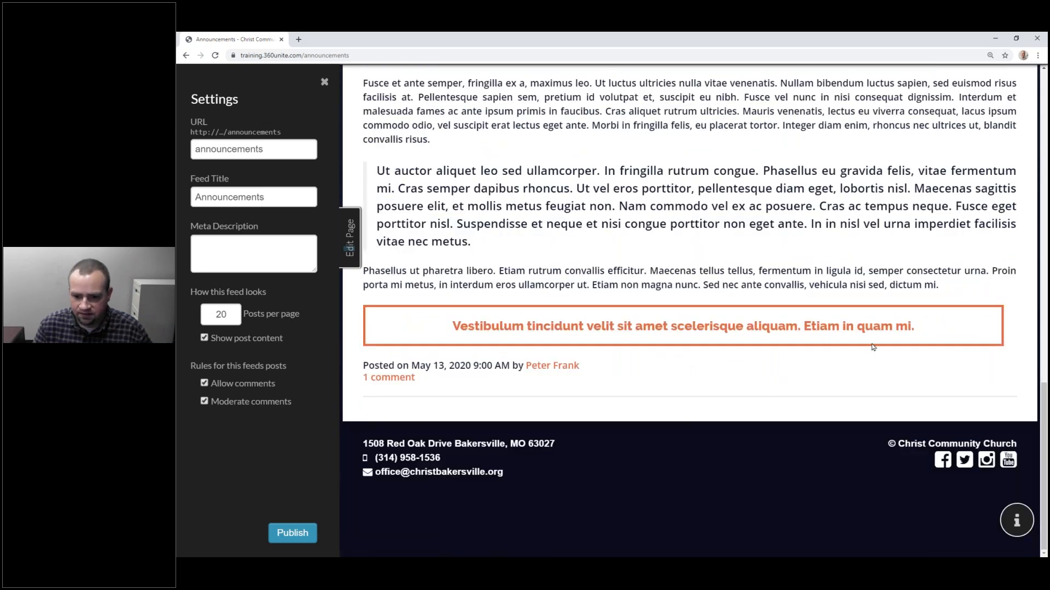
pyautogui.moveTo(918, 330); pyautogui.dragTo(664, 327)
pyautogui.click(825, 322)
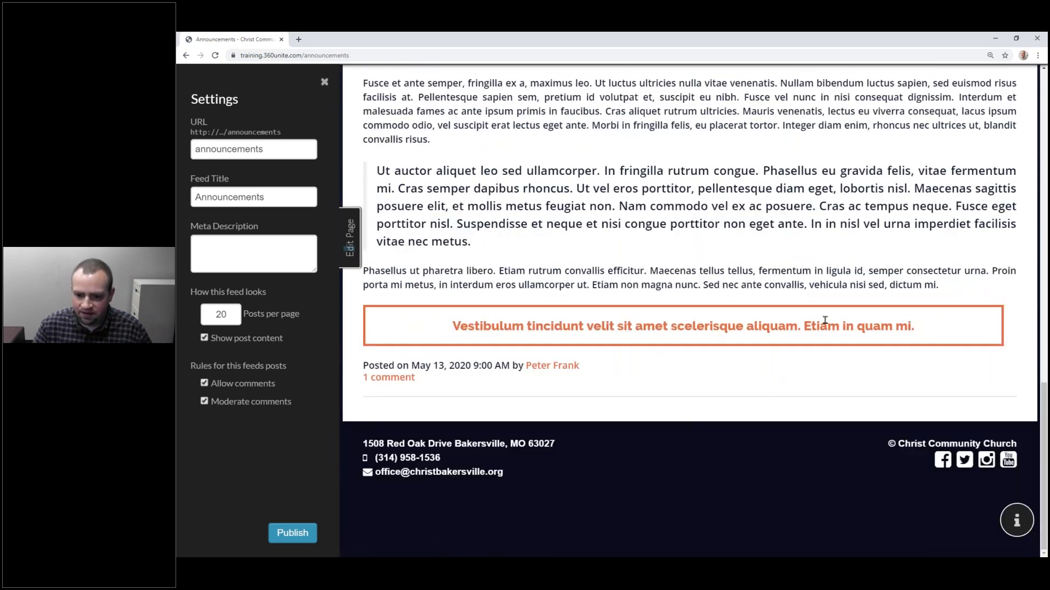
pyautogui.doubleClick(904, 326)
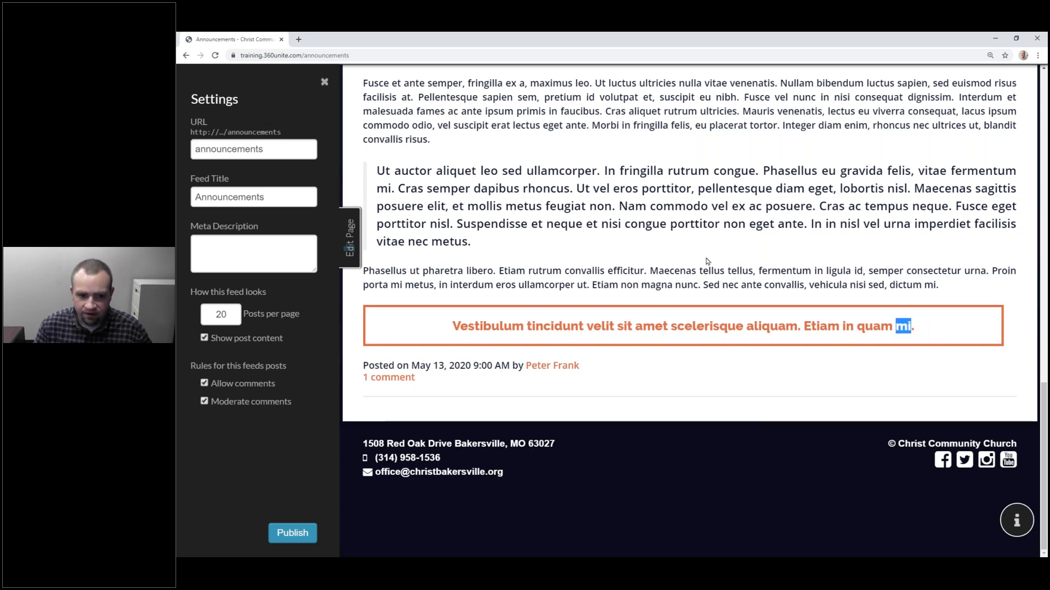
pyautogui.scroll(15, 707, 262)
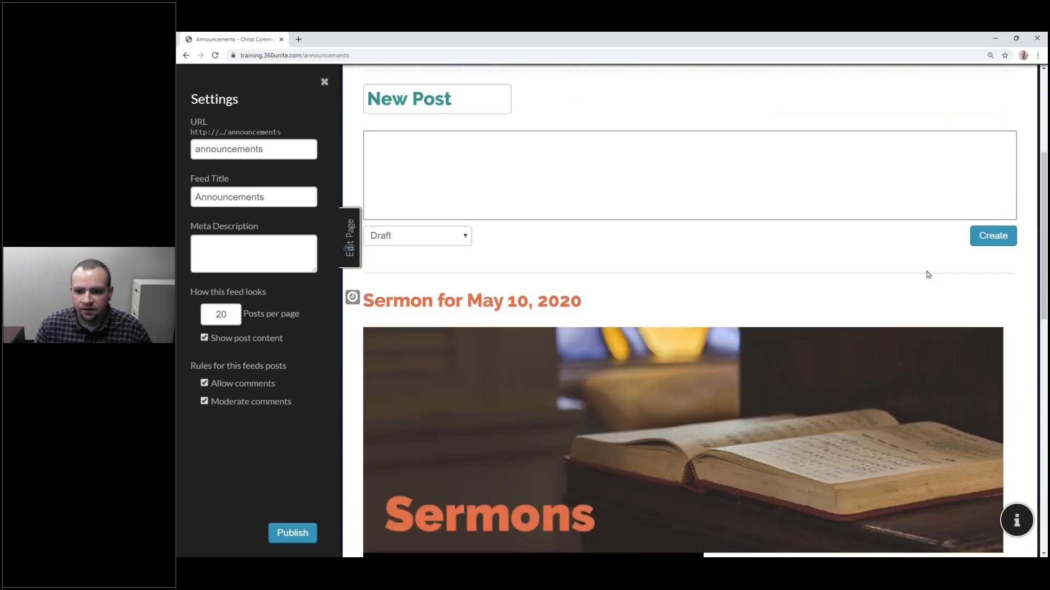
pyautogui.click(349, 239)
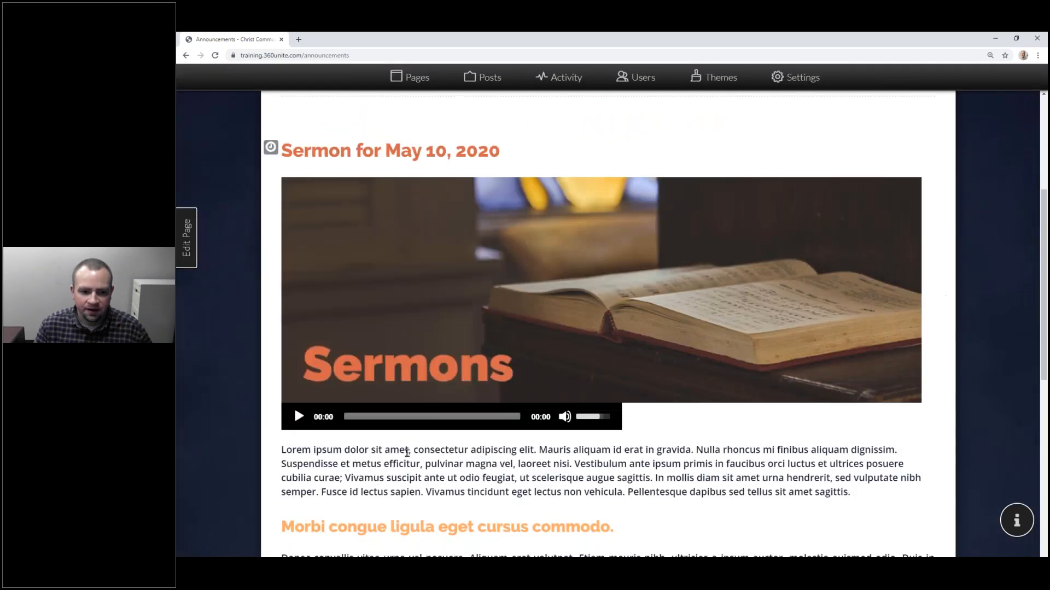
pyautogui.scroll(-1, 401, 432)
# Step: Open the sermon post and change the callout button text to 'Download Audio File'
pyautogui.scroll(1, 401, 432)
pyautogui.click(432, 156)
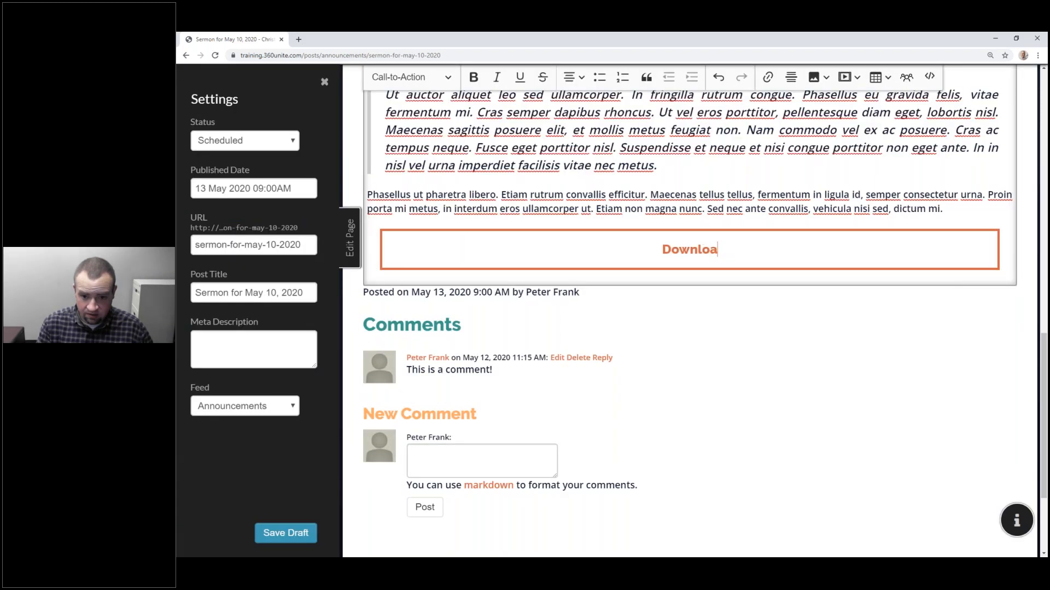
pyautogui.write('d Adu')
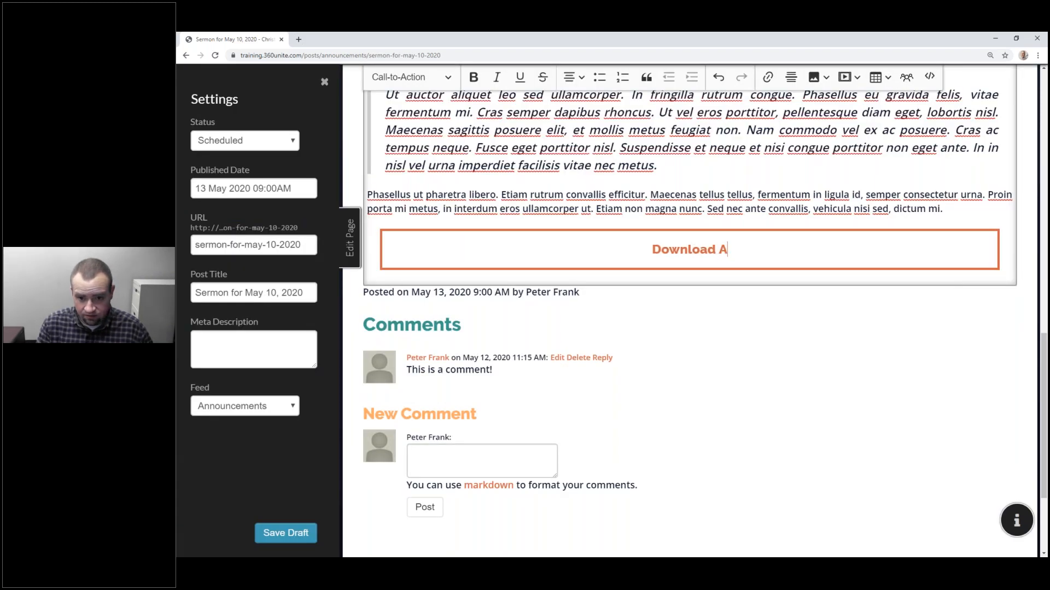
pyautogui.press('BackSpace')
pyautogui.press('BackSpace')
pyautogui.write('udio File')
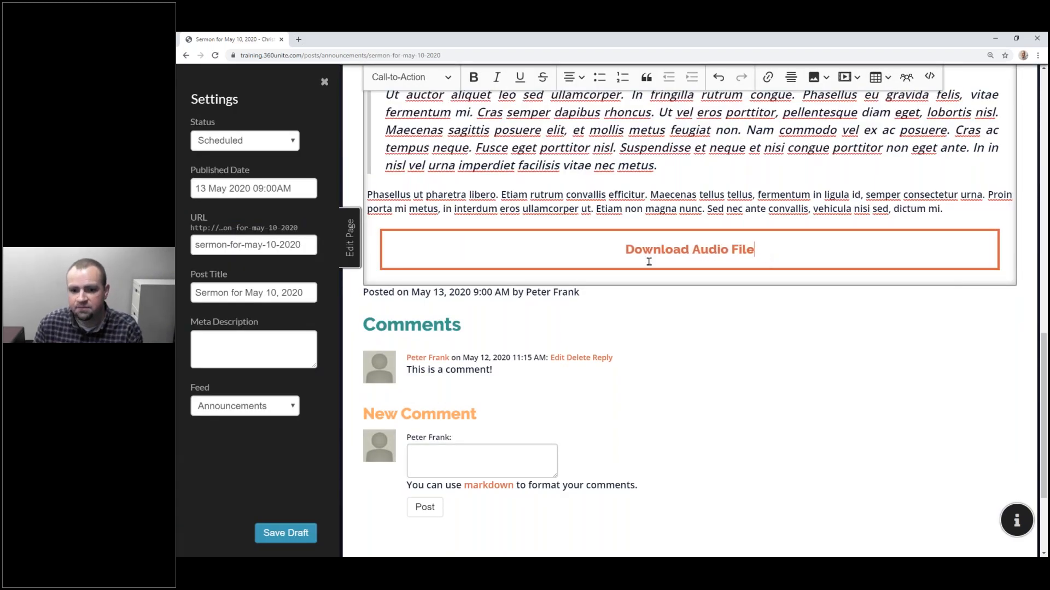
pyautogui.tripleClick(630, 254)
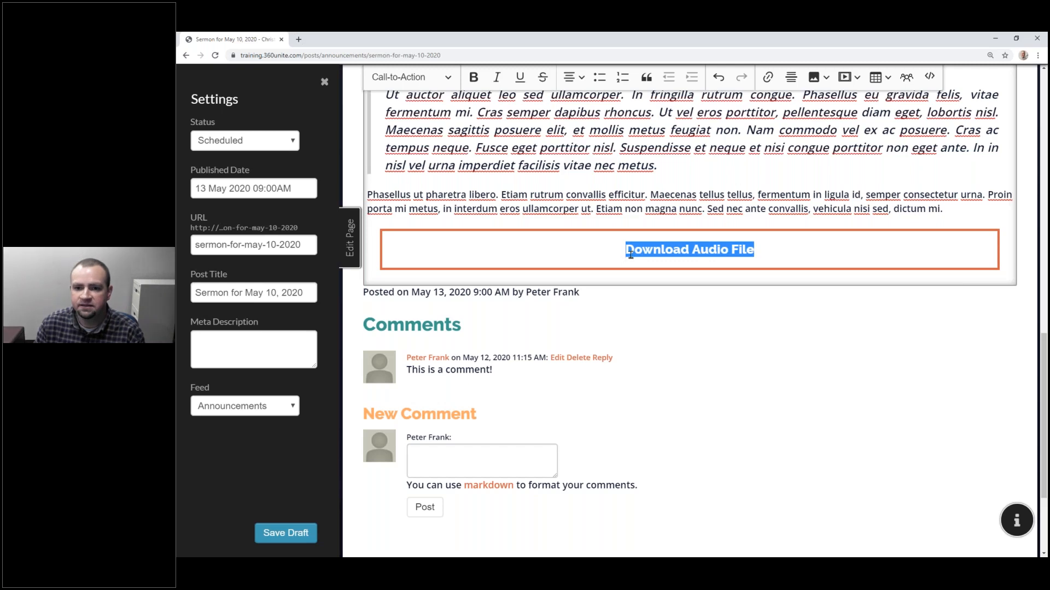
# Step: Link the button text to recognition.mp3 as a file for download, then save the draft
pyautogui.scroll(2, 762, 166)
pyautogui.click(767, 80)
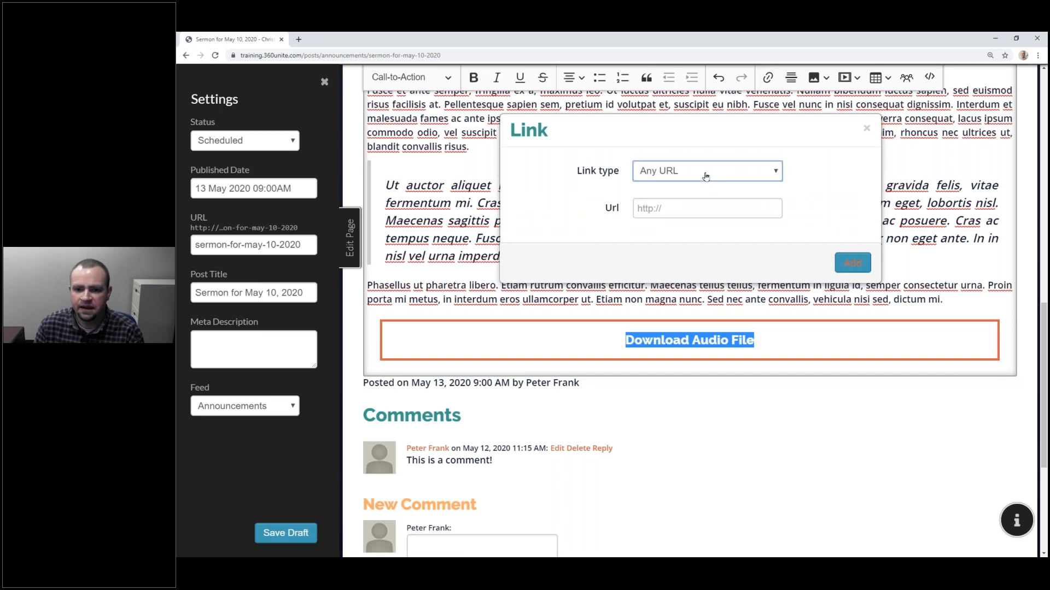
pyautogui.click(706, 175)
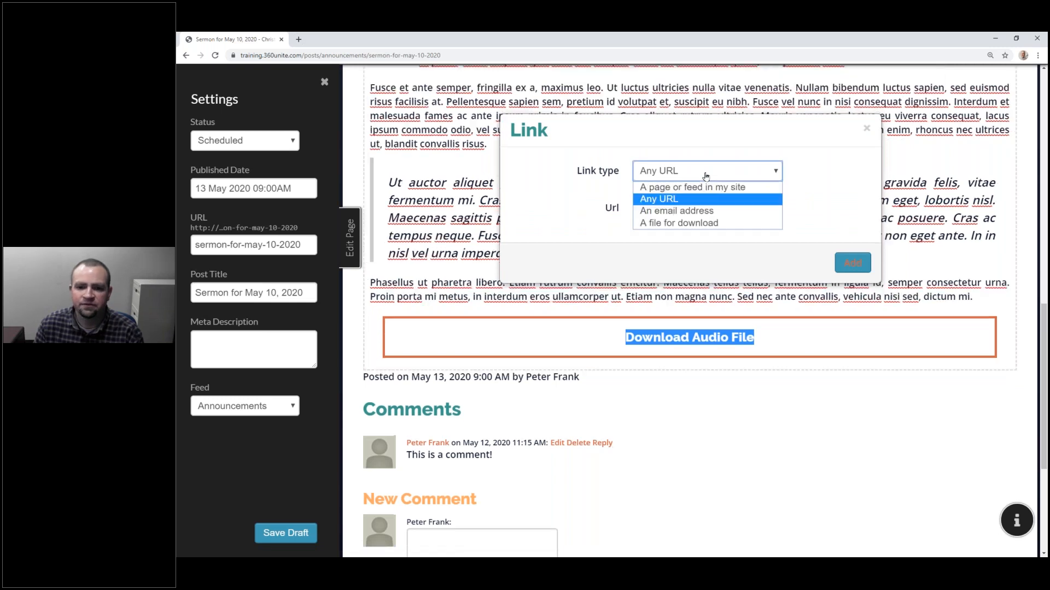
pyautogui.click(696, 224)
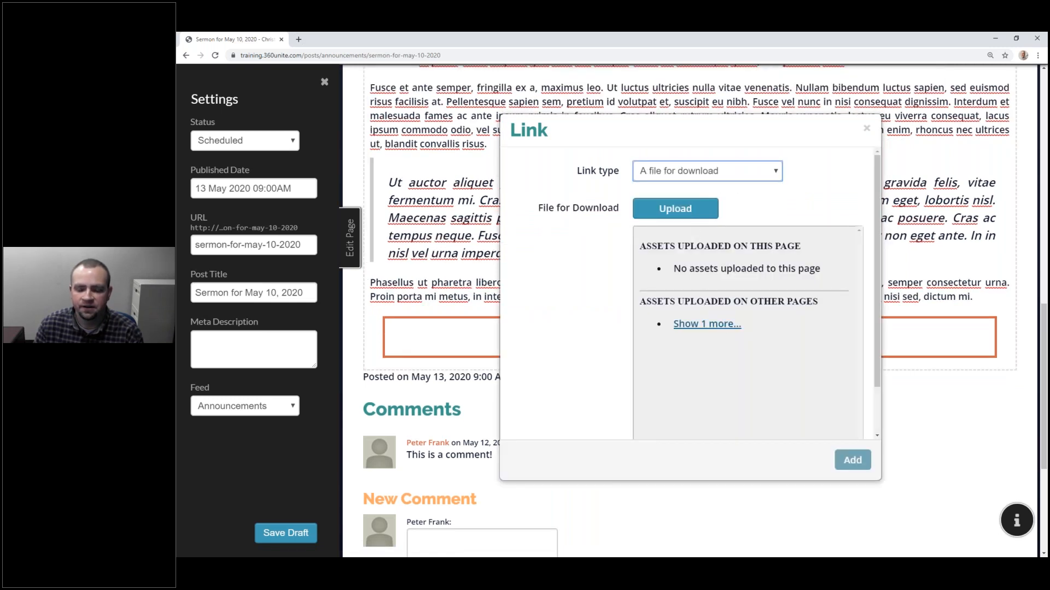
pyautogui.click(728, 327)
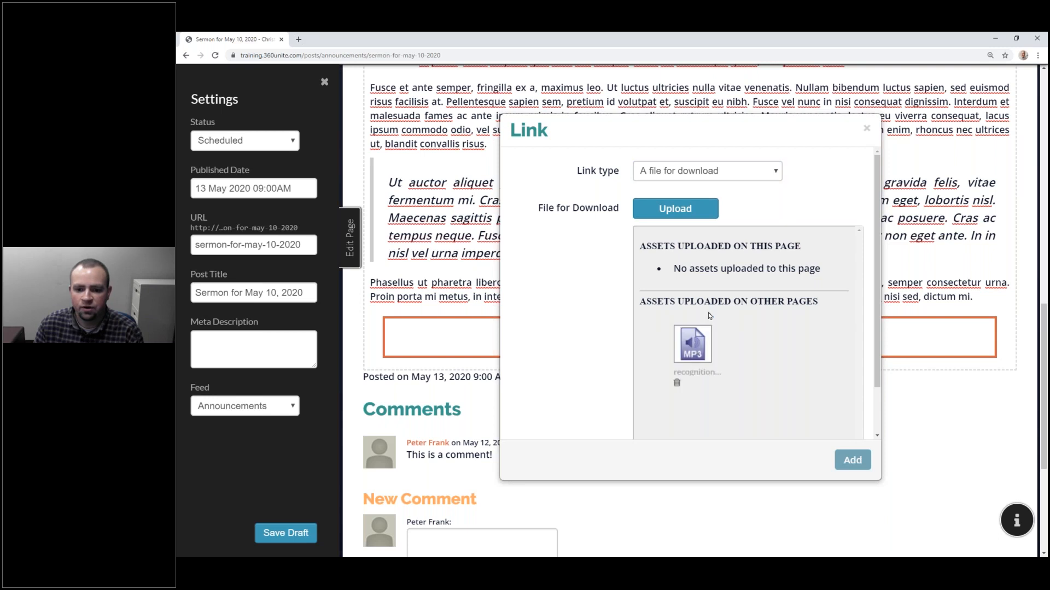
pyautogui.click(692, 349)
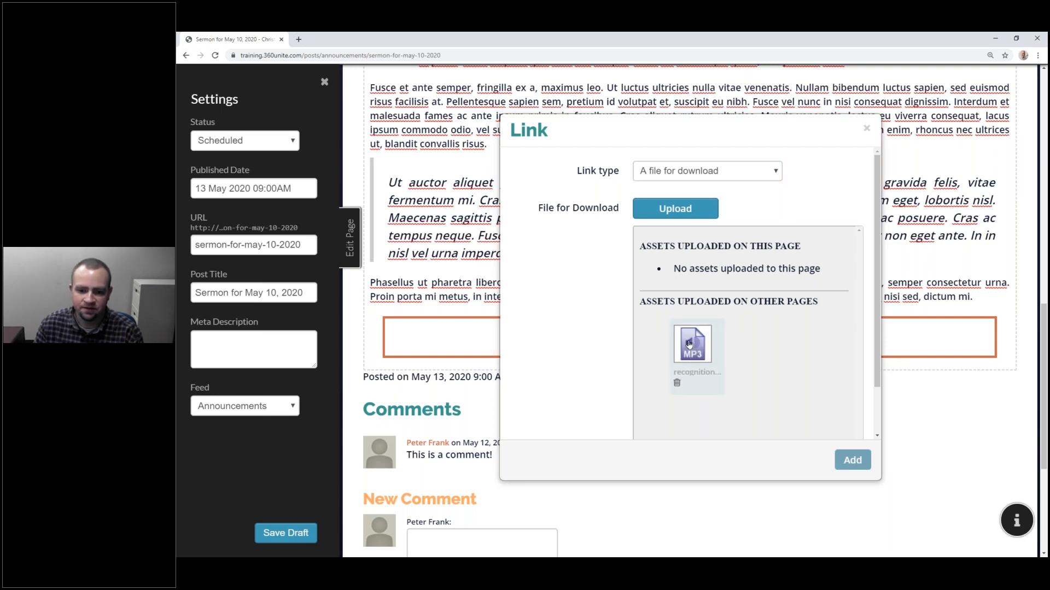
pyautogui.click(852, 461)
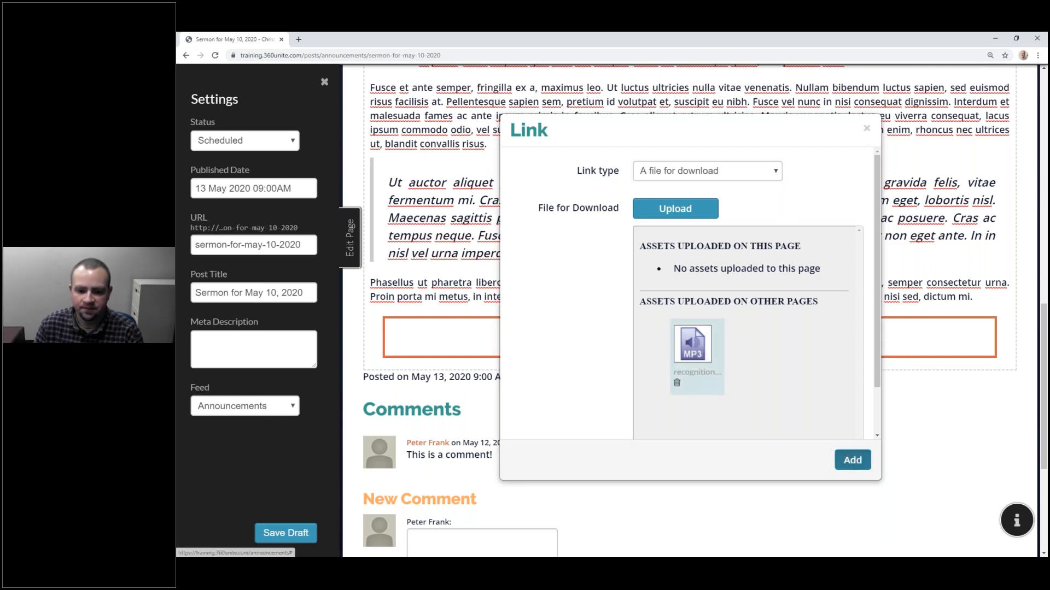
pyautogui.scroll(-15, 720, 186)
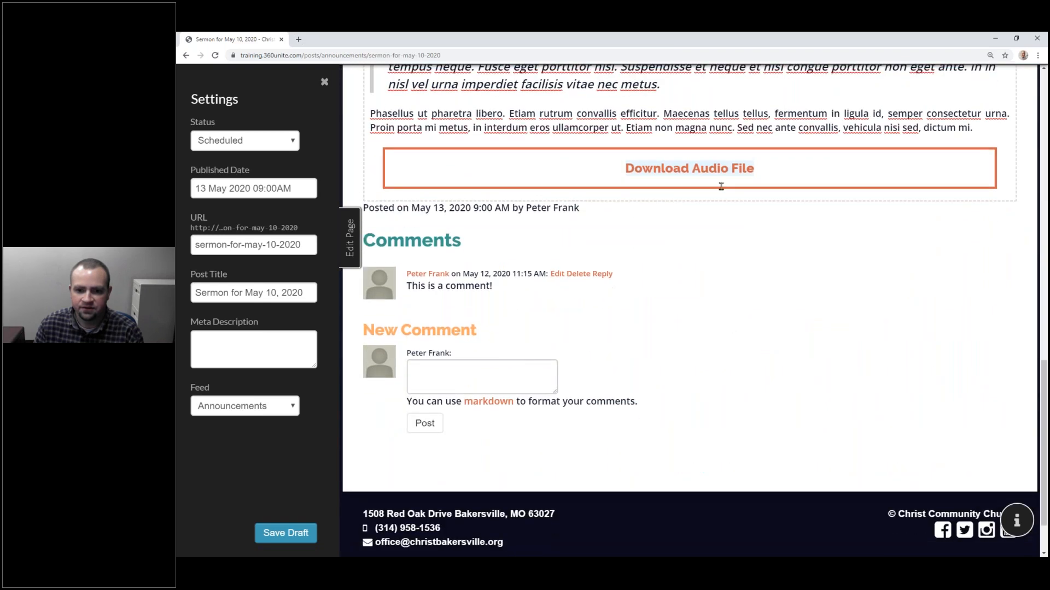
pyautogui.scroll(2, 721, 186)
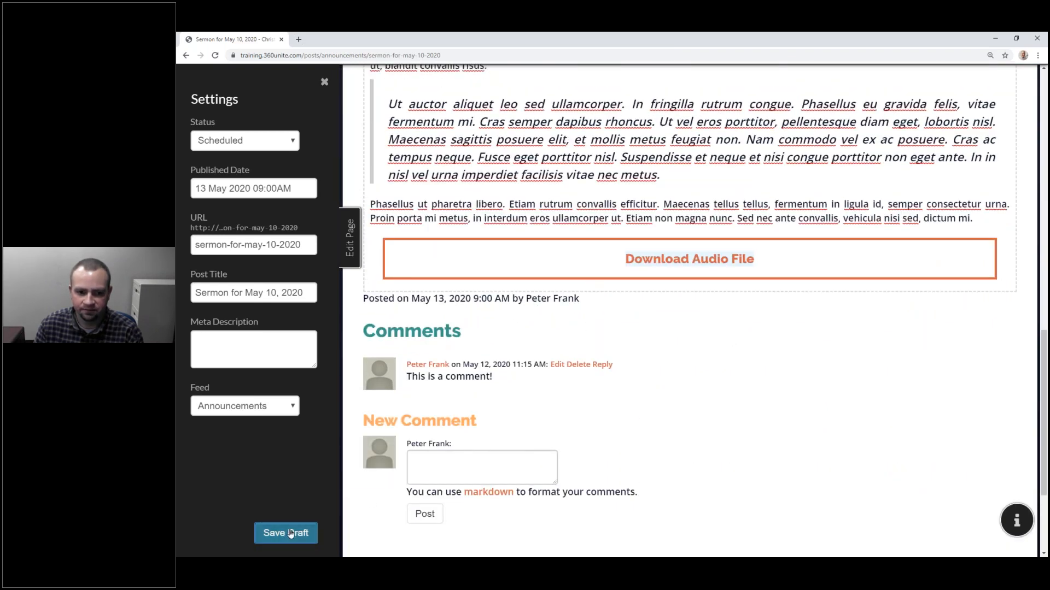
pyautogui.click(290, 534)
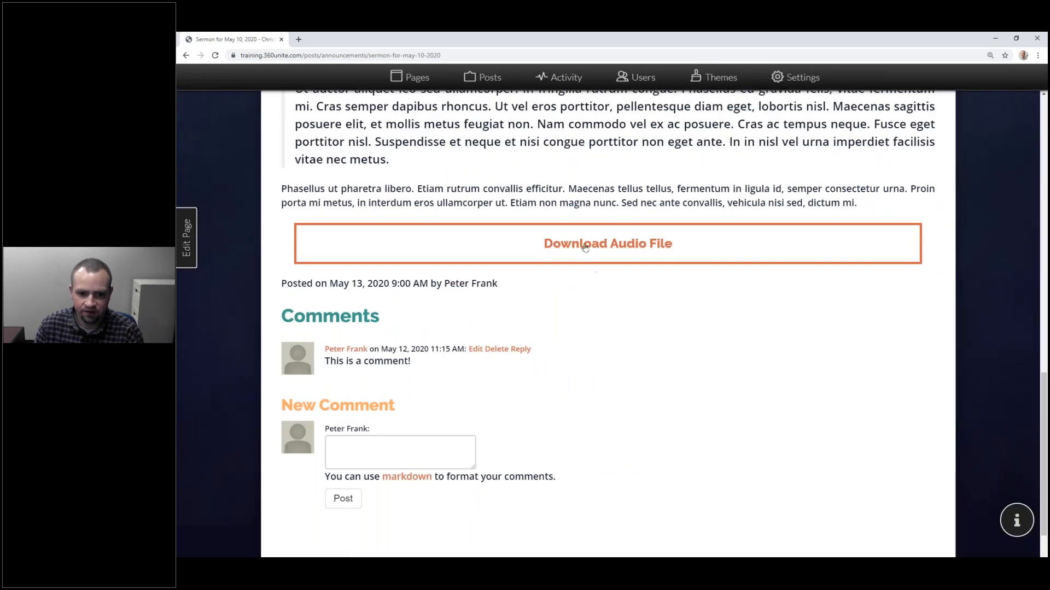
# Step: Test the Download Audio File button by playing the linked MP3, then return to the post
pyautogui.click(584, 247)
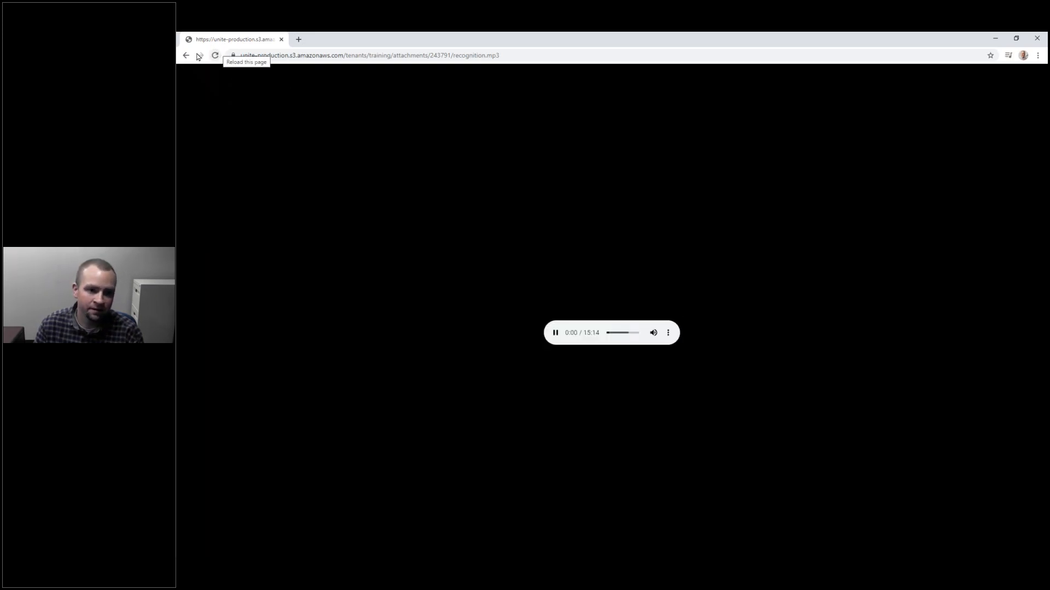
pyautogui.click(555, 332)
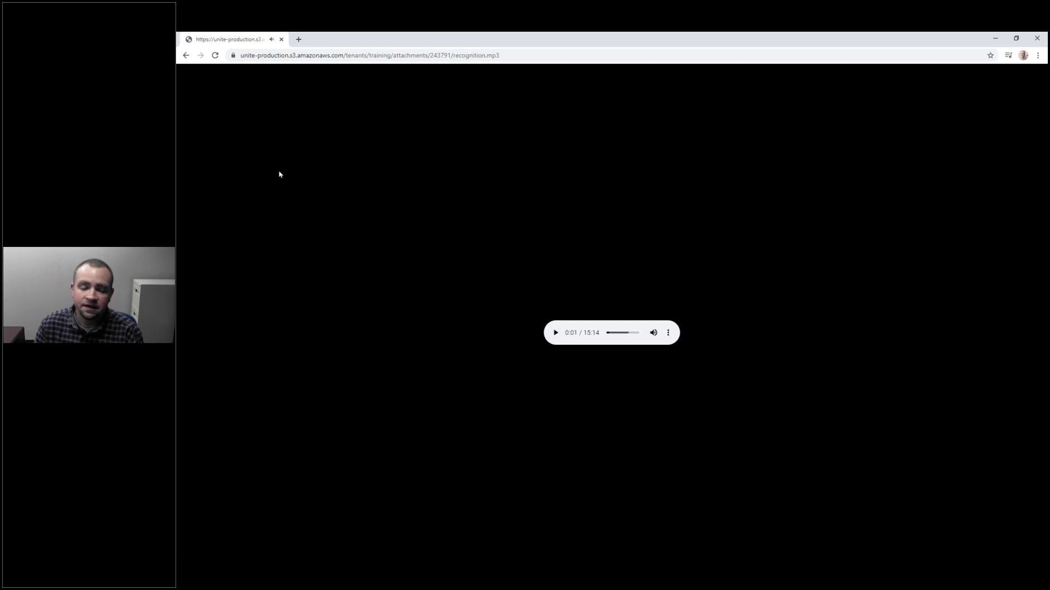
pyautogui.click(185, 55)
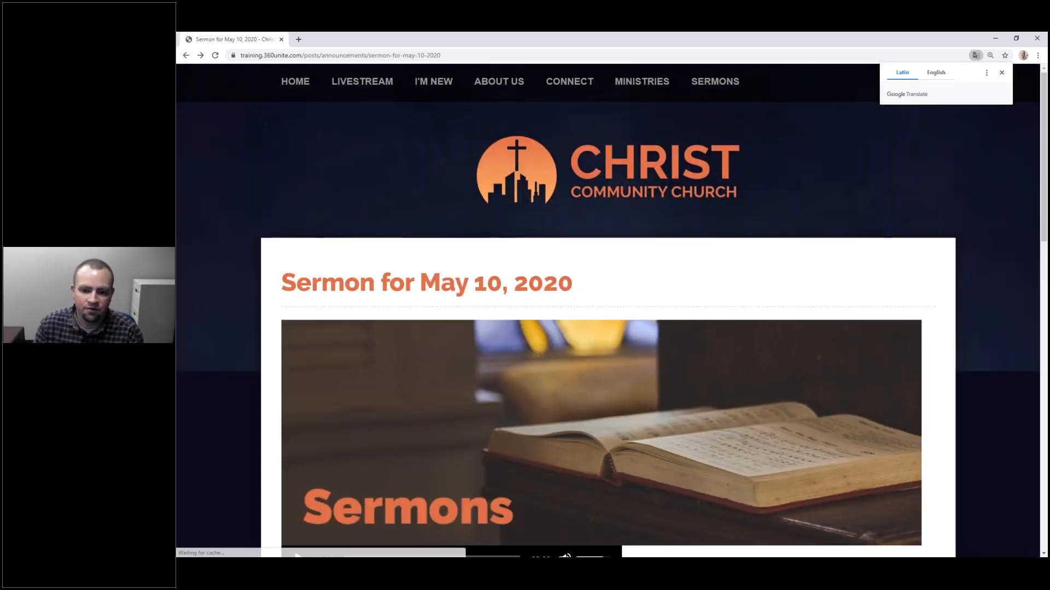
pyautogui.scroll(-12, 605, 335)
pyautogui.rightClick(609, 322)
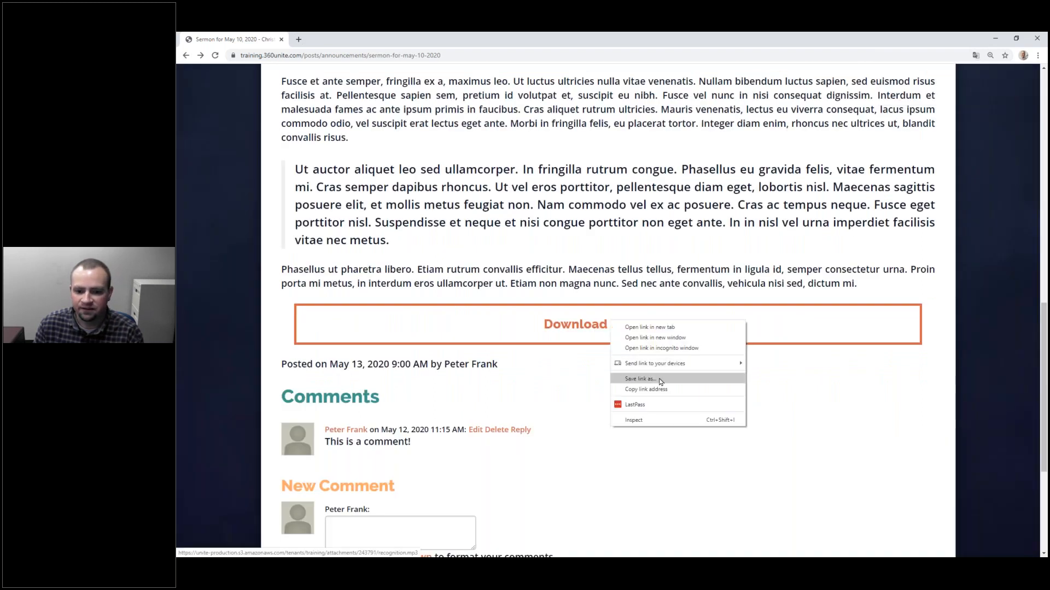
pyautogui.click(661, 381)
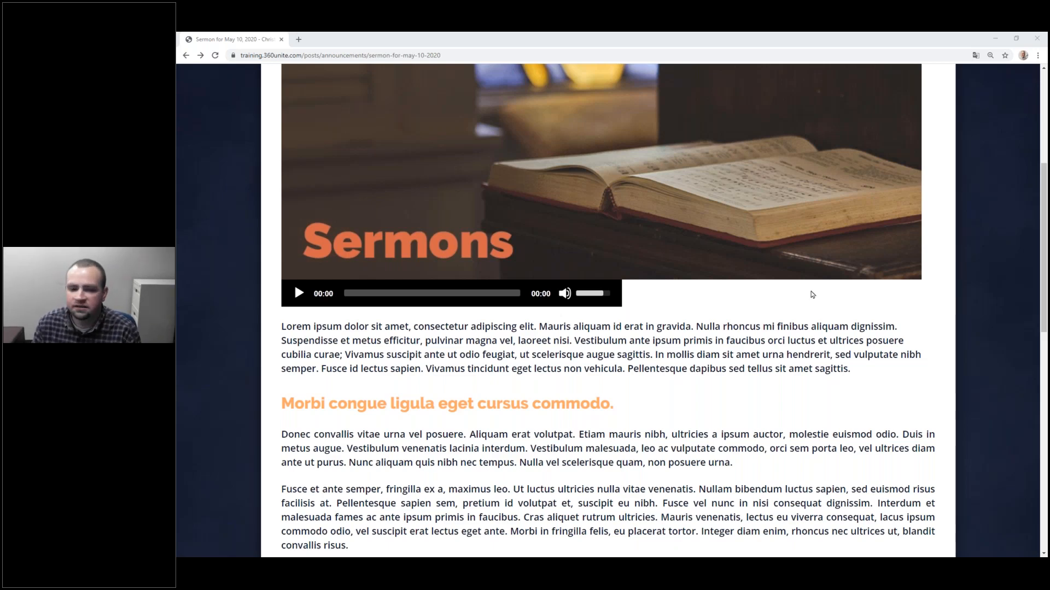
pyautogui.scroll(5, 811, 294)
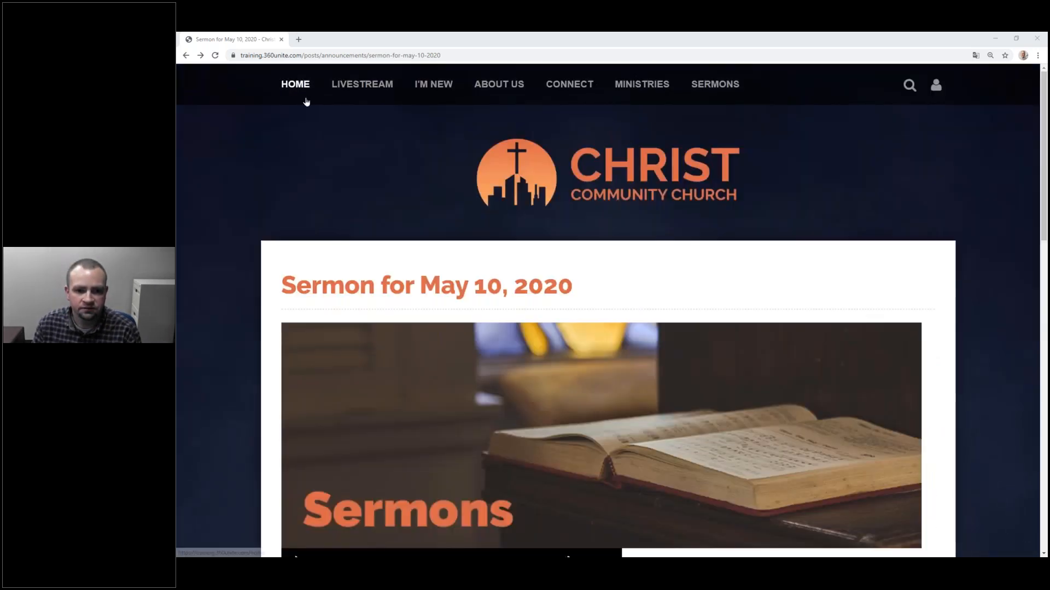
# Step: Reload the post, open its editor, and show all uploaded image assets for the Sermons banner
pyautogui.click(213, 56)
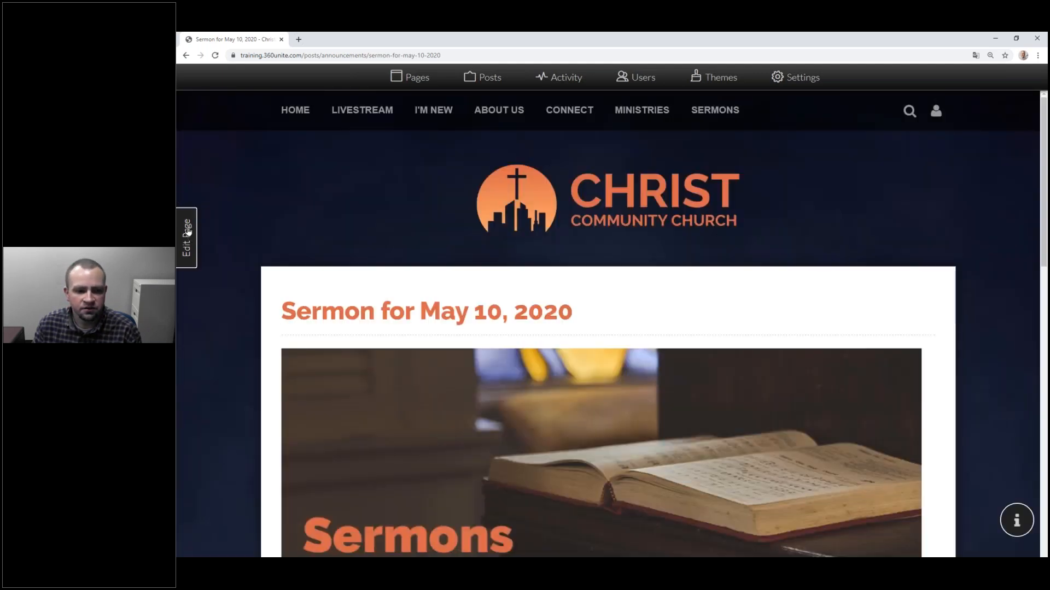
pyautogui.click(186, 233)
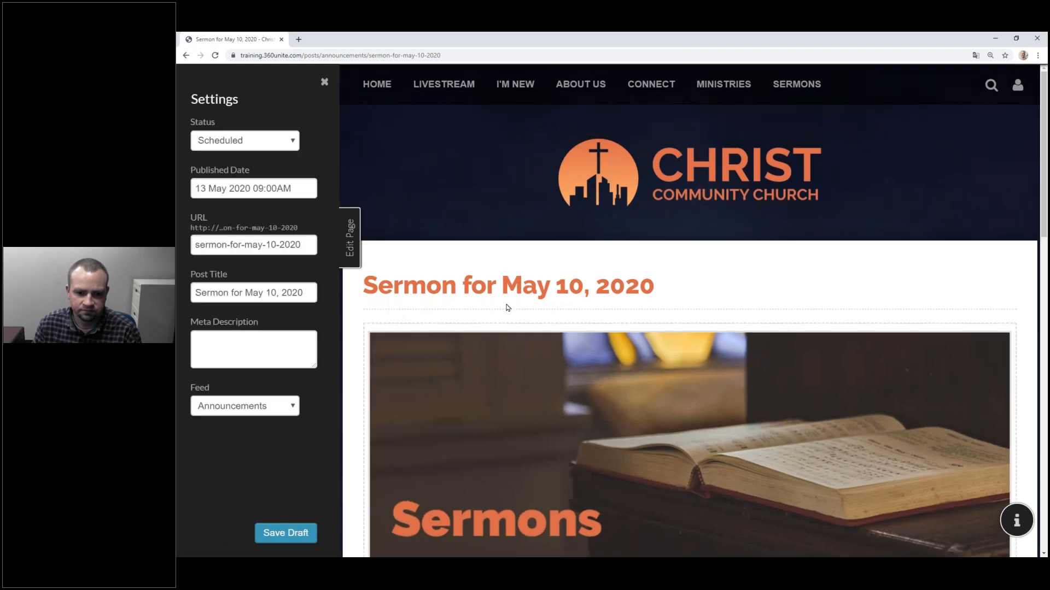
pyautogui.scroll(-5, 498, 309)
pyautogui.click(737, 260)
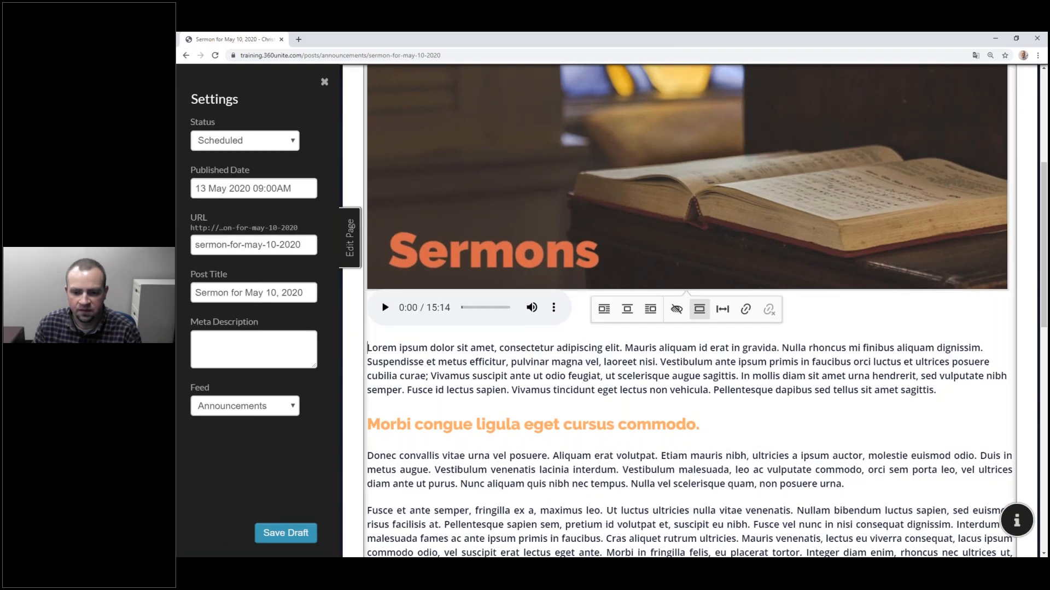
pyautogui.scroll(3, 737, 260)
pyautogui.doubleClick(651, 323)
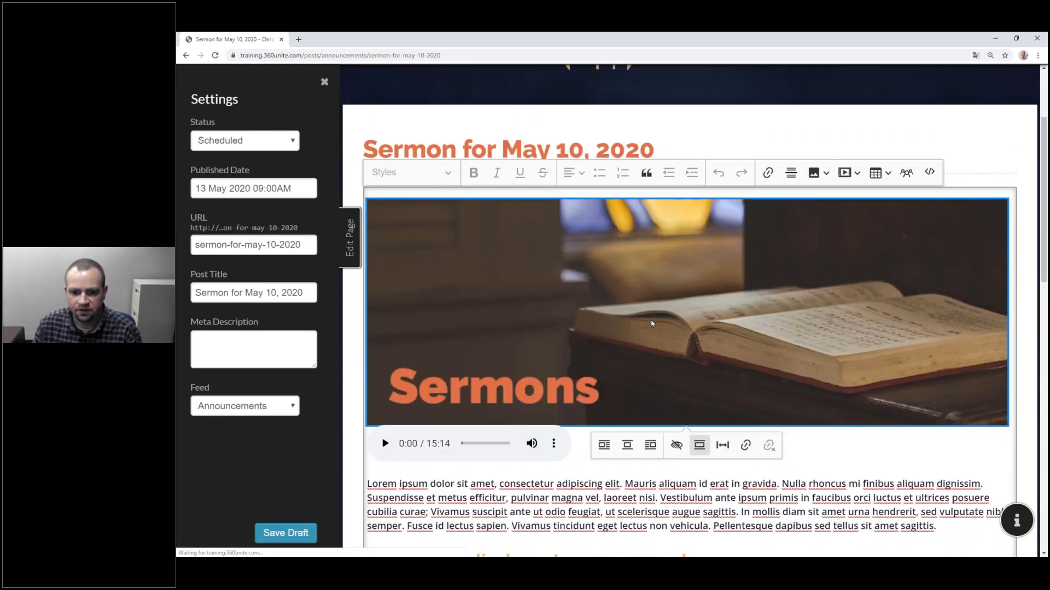
pyautogui.click(588, 279)
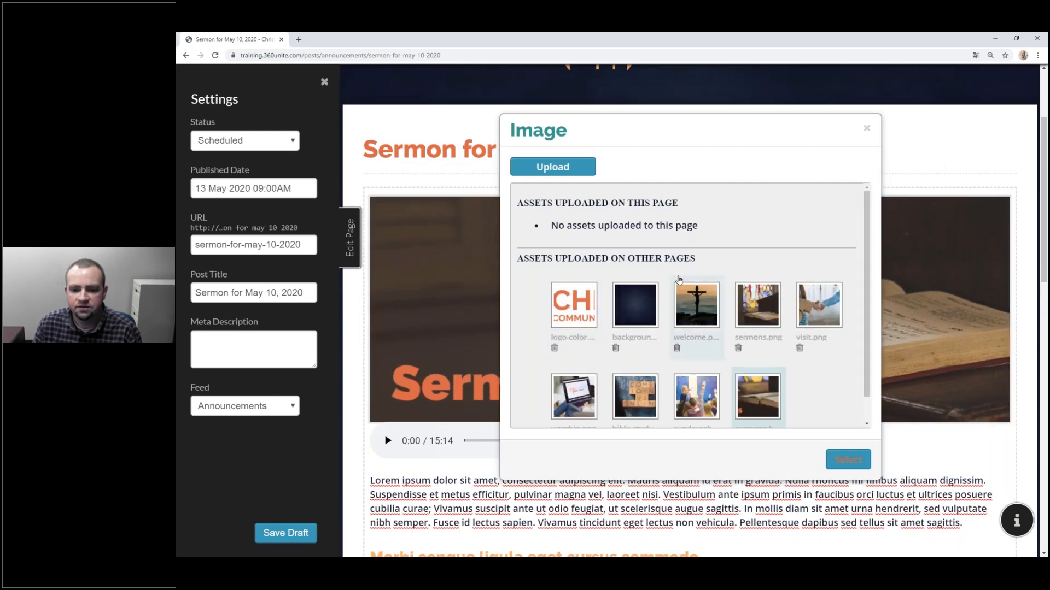
# Step: Delete the book-photo sermons banner asset, then close the image picker and the editor
pyautogui.scroll(-3, 789, 328)
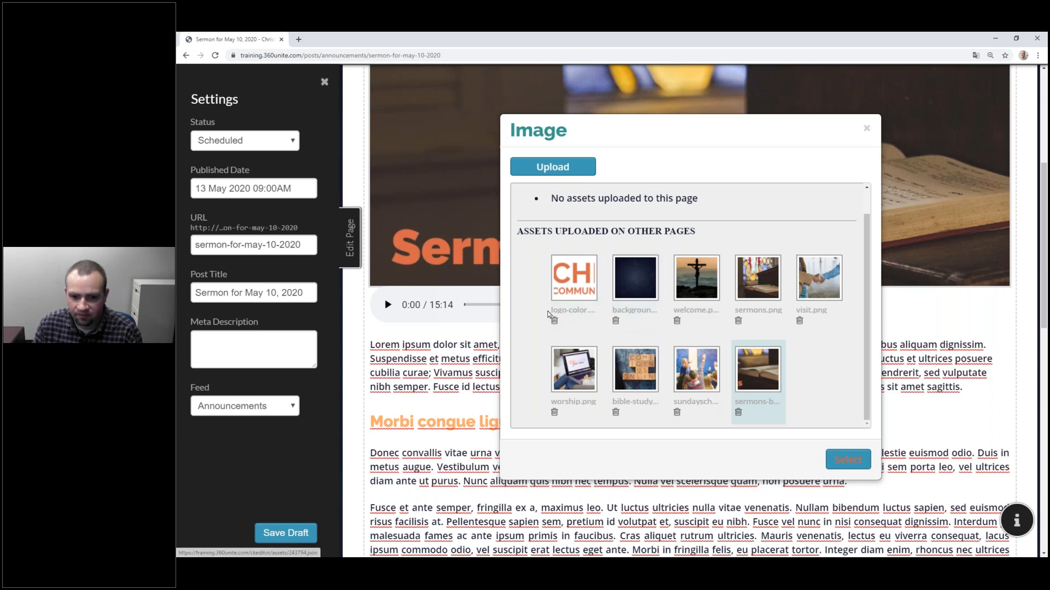
pyautogui.scroll(1, 662, 278)
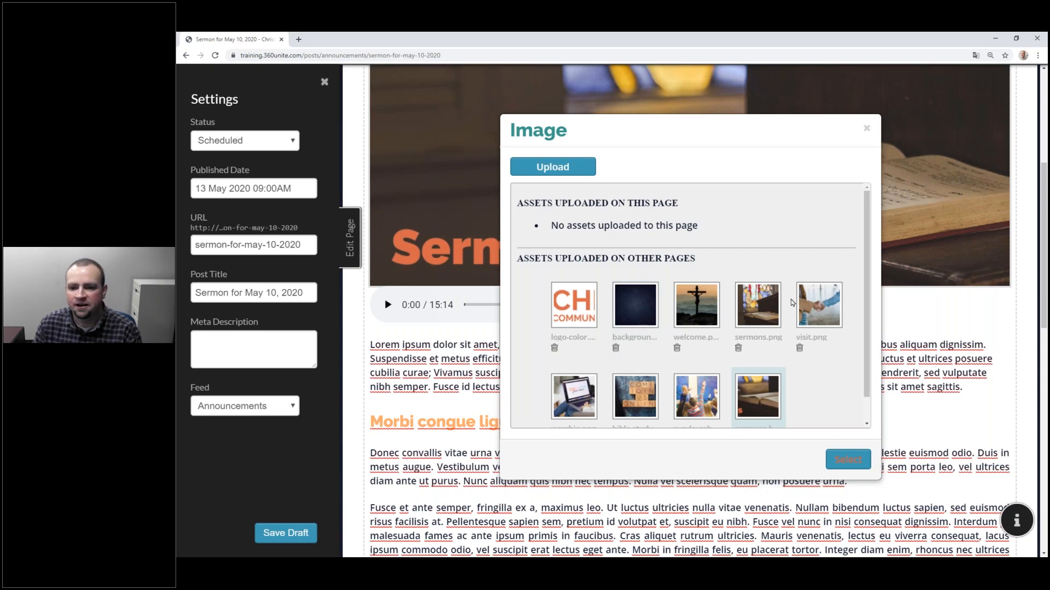
pyautogui.scroll(-1, 808, 320)
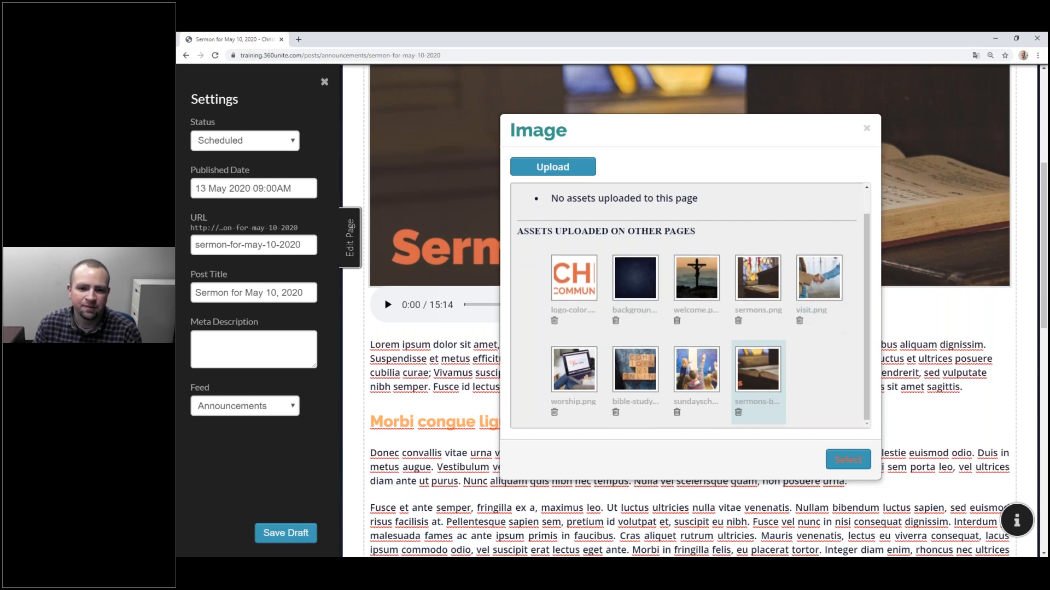
pyautogui.scroll(1, 612, 387)
pyautogui.scroll(3, 613, 386)
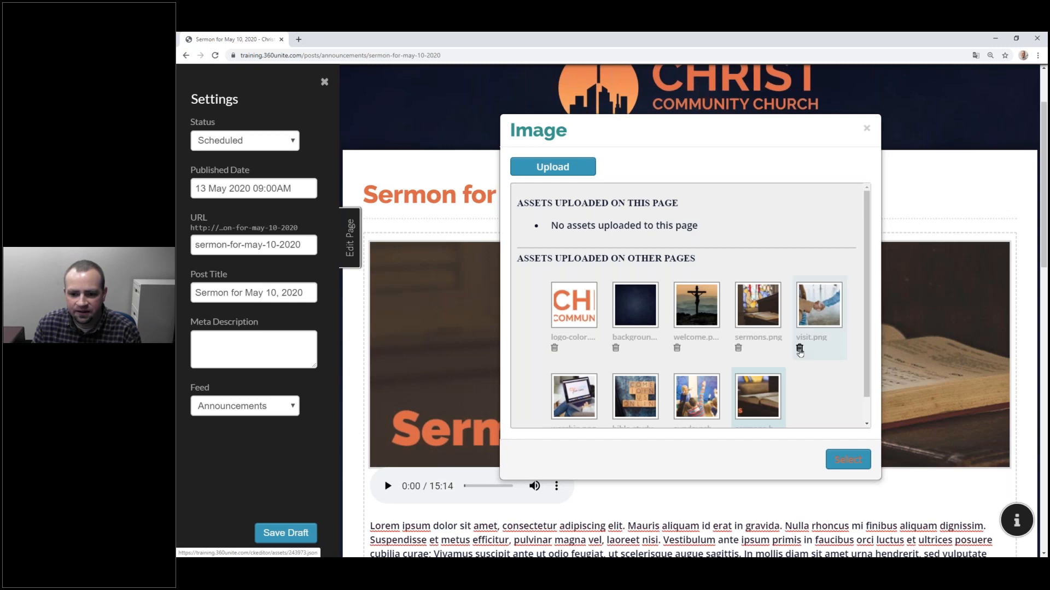
pyautogui.scroll(-1, 678, 414)
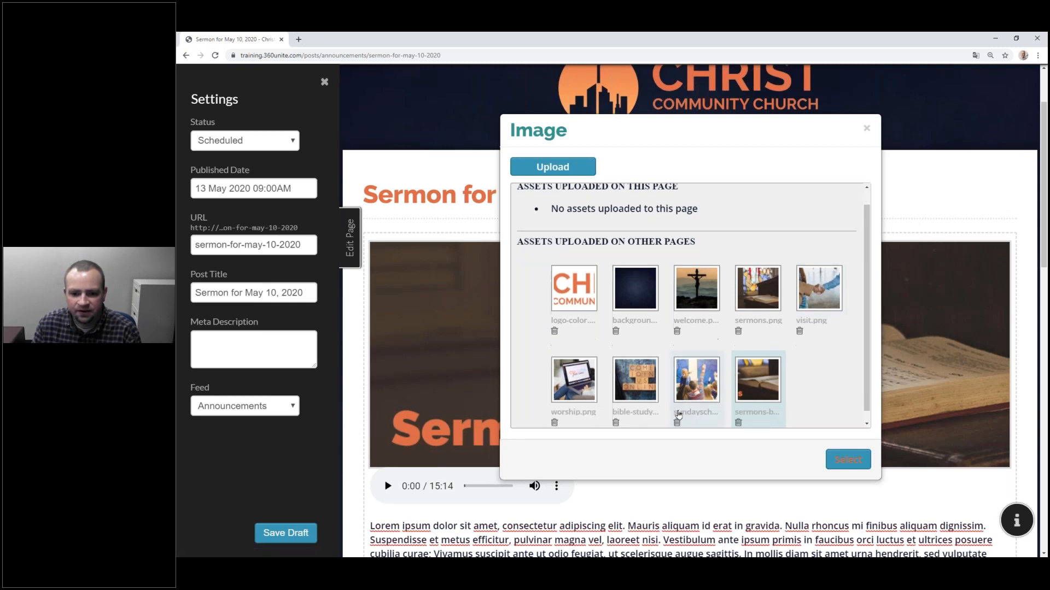
pyautogui.click(739, 413)
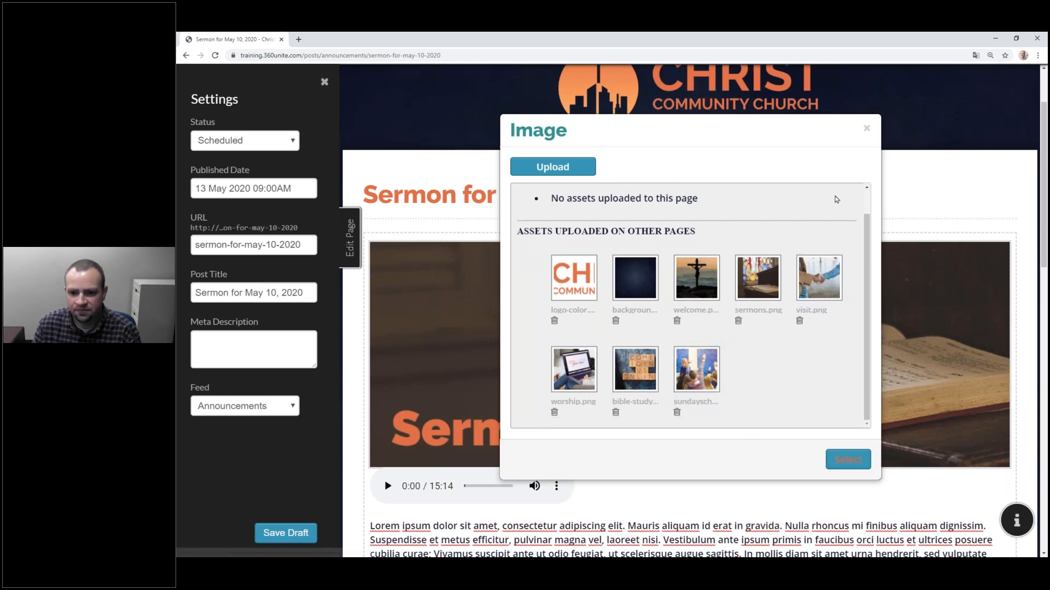
pyautogui.click(866, 128)
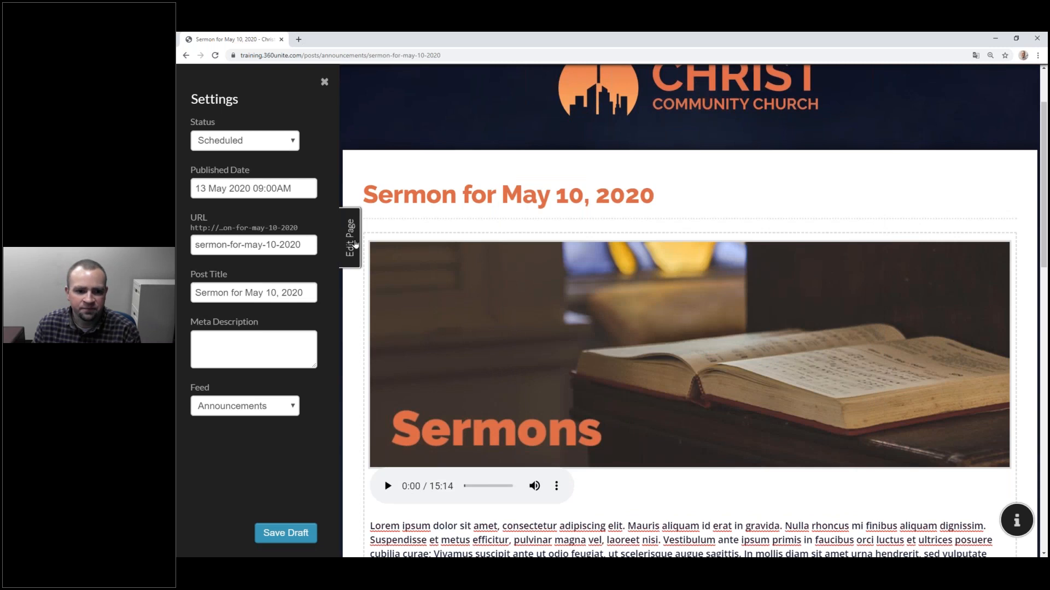
pyautogui.click(352, 257)
# Step: Reload the sermon post to confirm the banner is gone and the audio player sits under the title
pyautogui.click(214, 56)
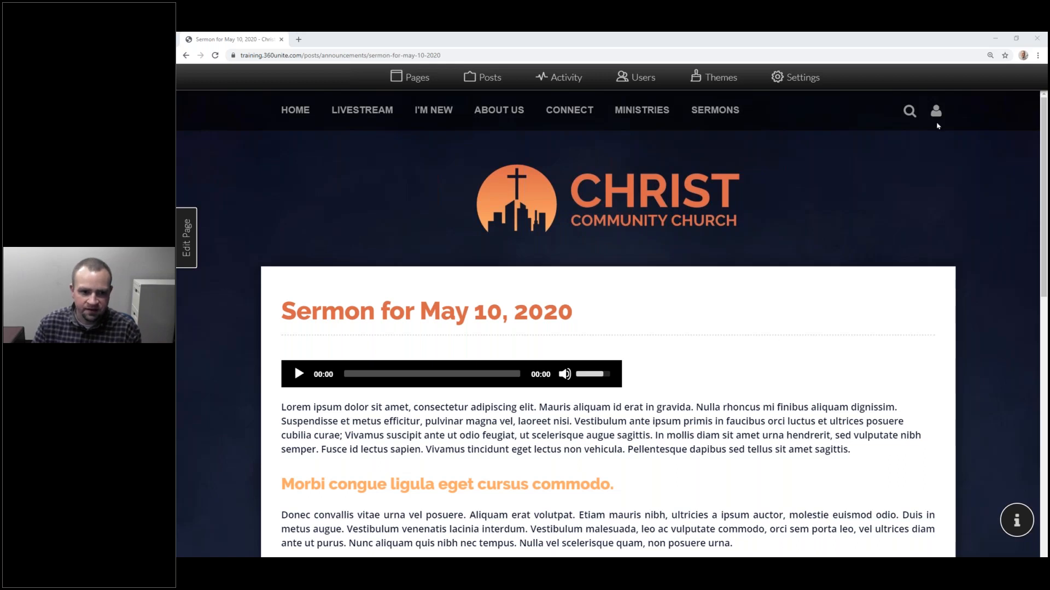
# Step: Go to the church home page and browse its Are you new?, Sunday School and Sermons sections
pyautogui.click(296, 110)
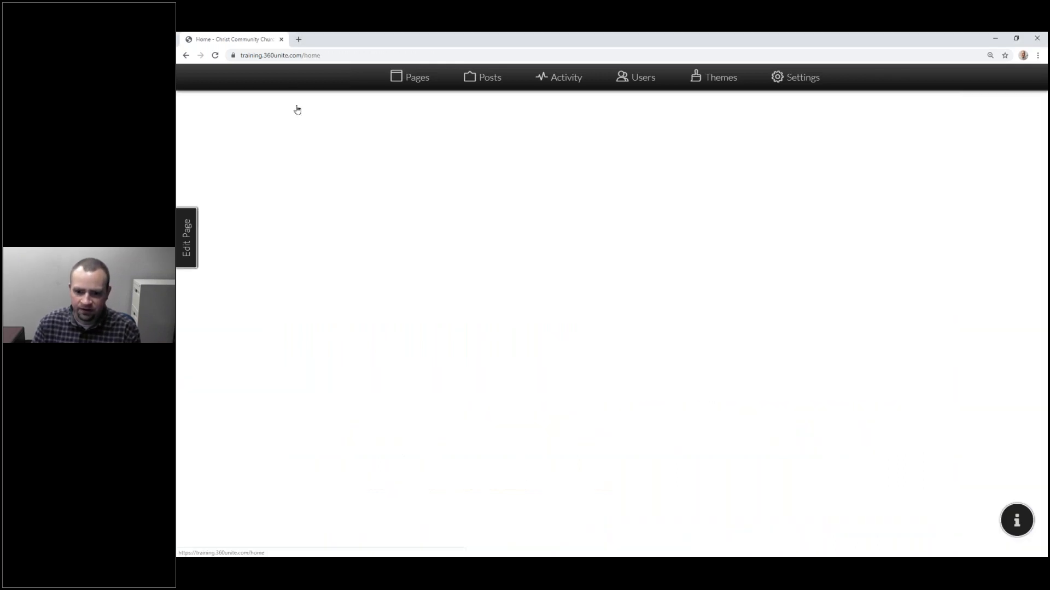
pyautogui.scroll(-6, 507, 302)
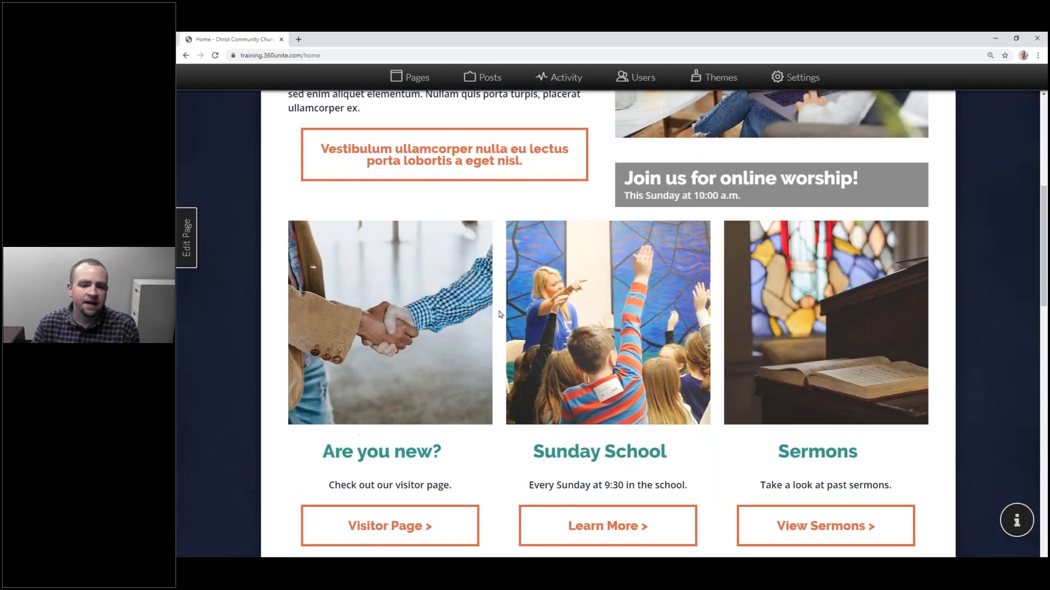
pyautogui.scroll(-2, 498, 318)
pyautogui.scroll(2, 494, 322)
pyautogui.scroll(5, 495, 324)
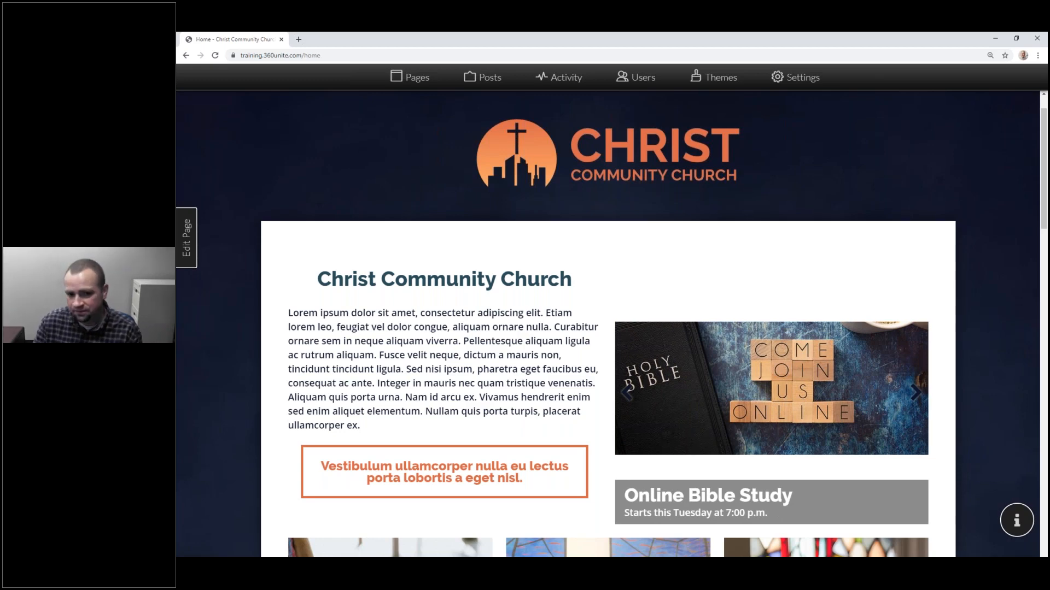
pyautogui.scroll(1, 454, 329)
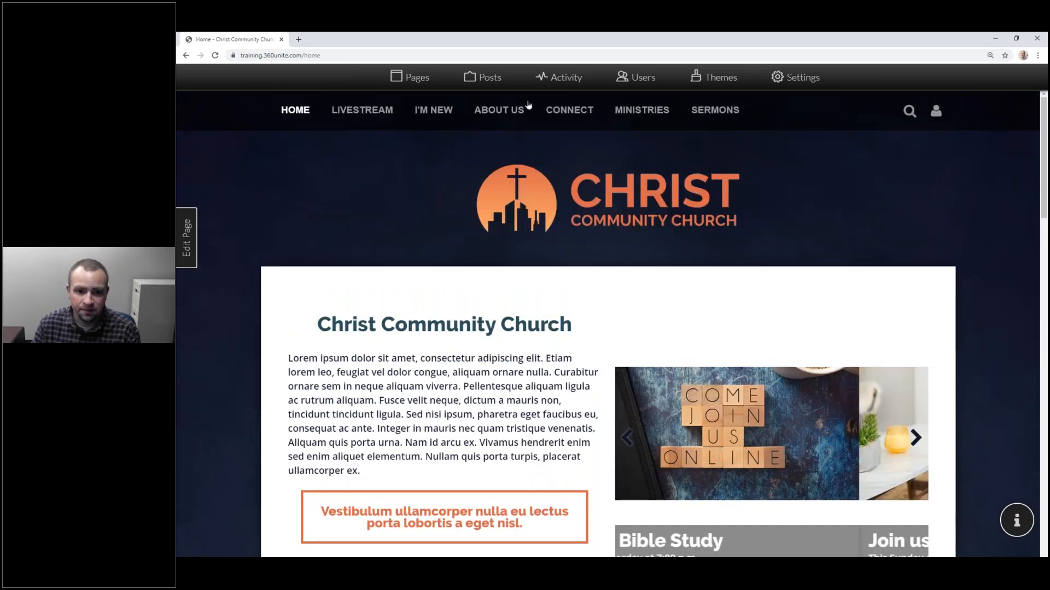
pyautogui.moveTo(543, 106)
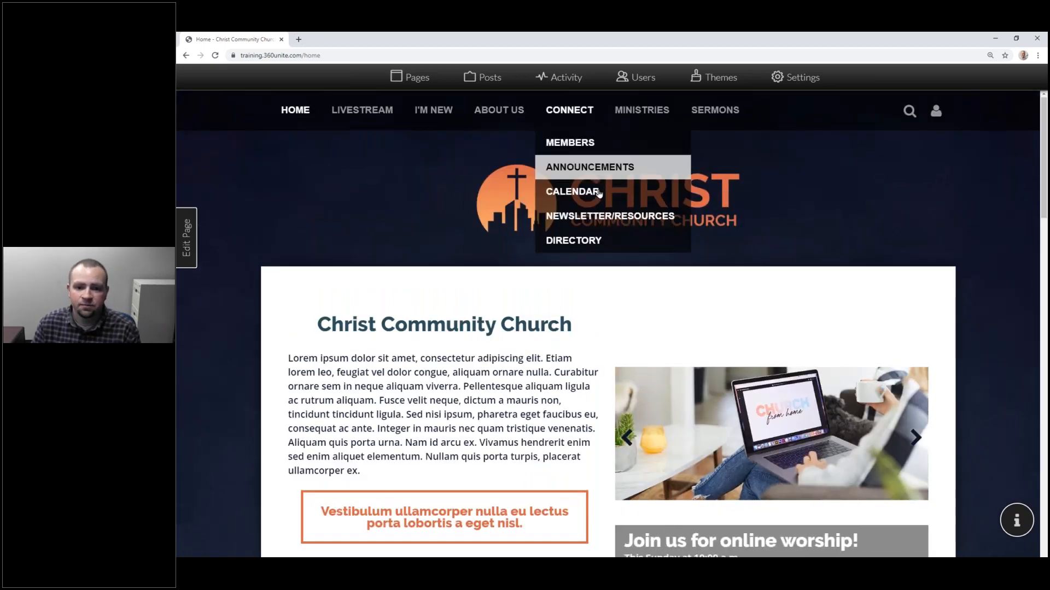
pyautogui.moveTo(648, 122)
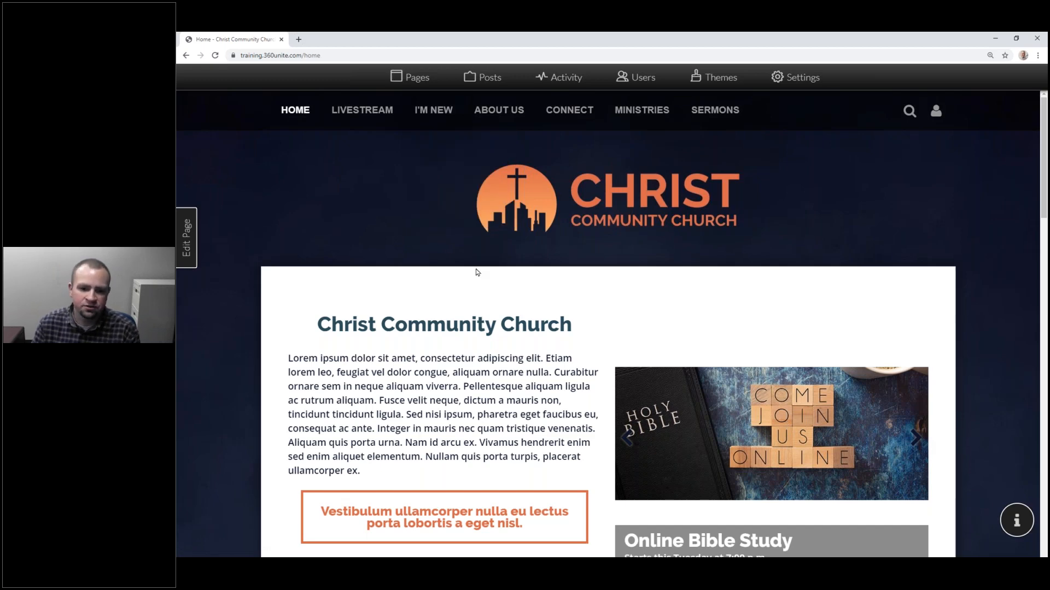
pyautogui.scroll(-10, 475, 271)
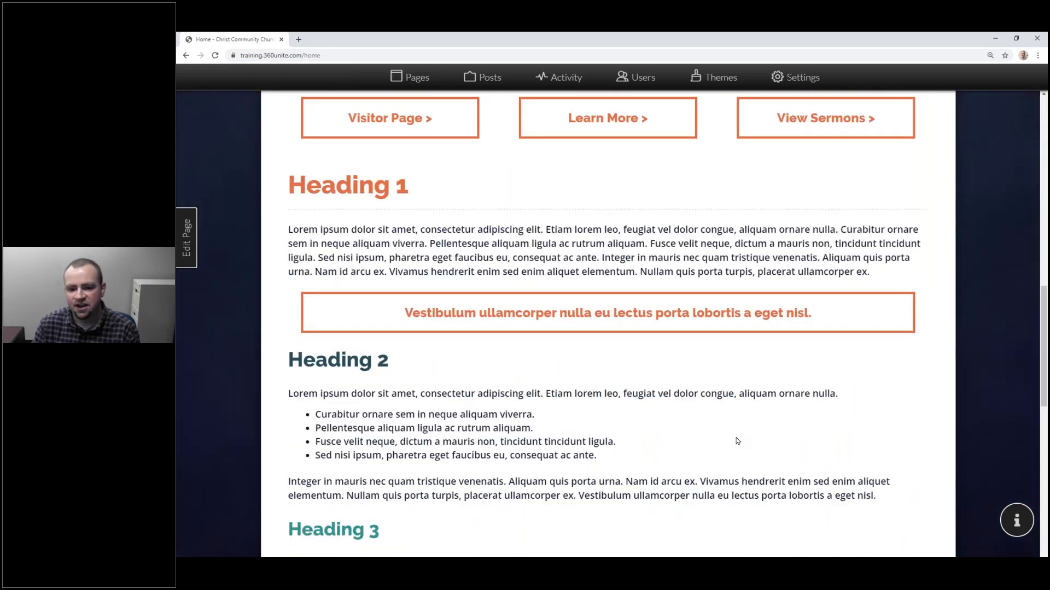
pyautogui.scroll(-12, 738, 440)
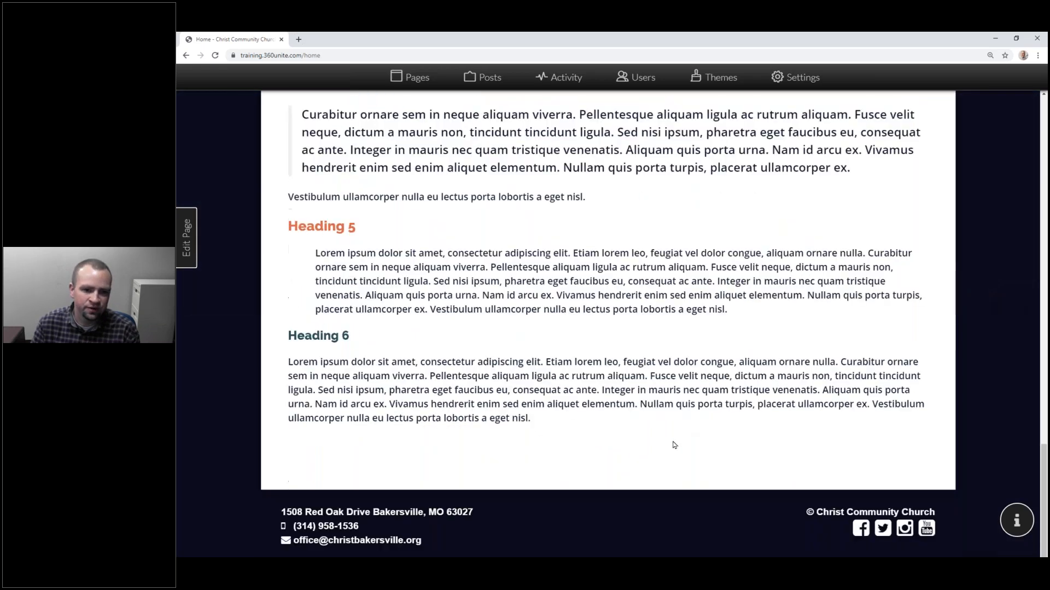
pyautogui.scroll(8, 677, 455)
pyautogui.scroll(8, 649, 442)
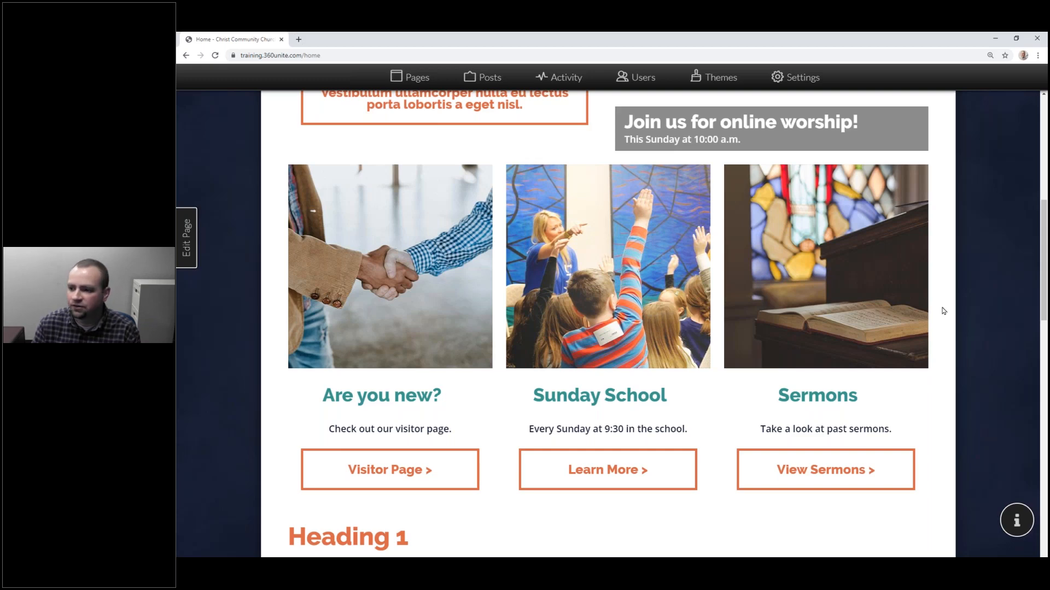
pyautogui.scroll(8, 943, 310)
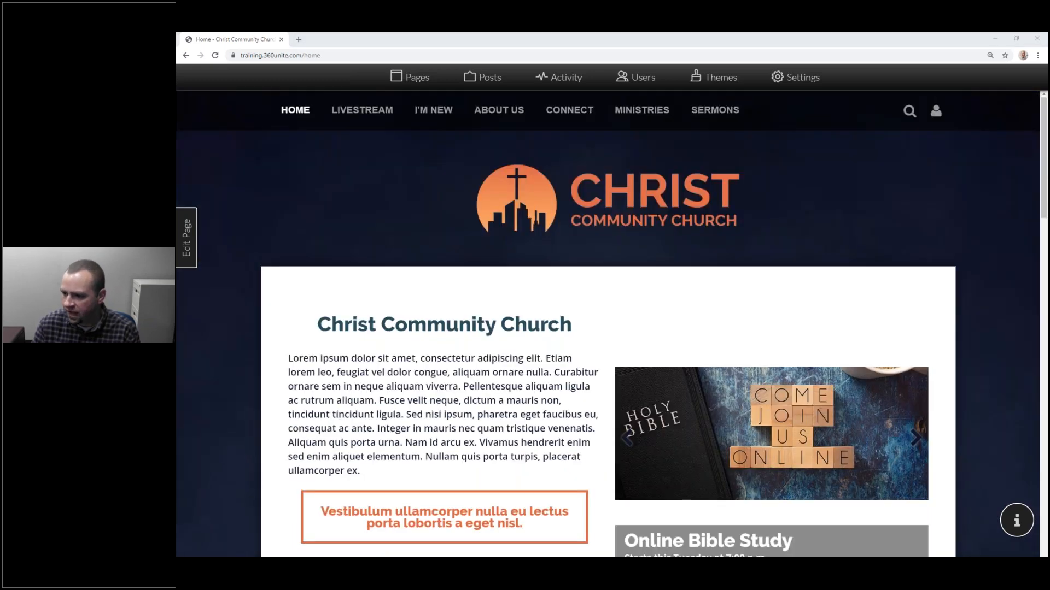